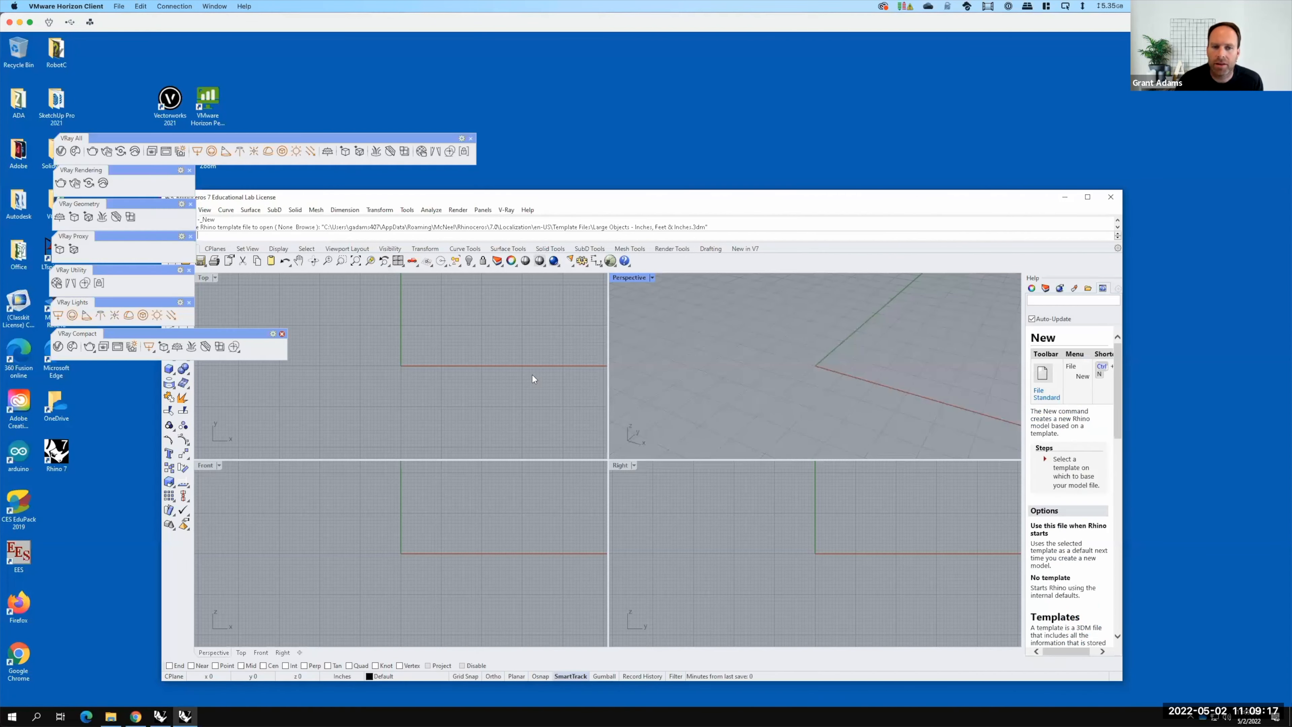
Check which render engine is set as Rhino's current renderer
left_click(505, 209)
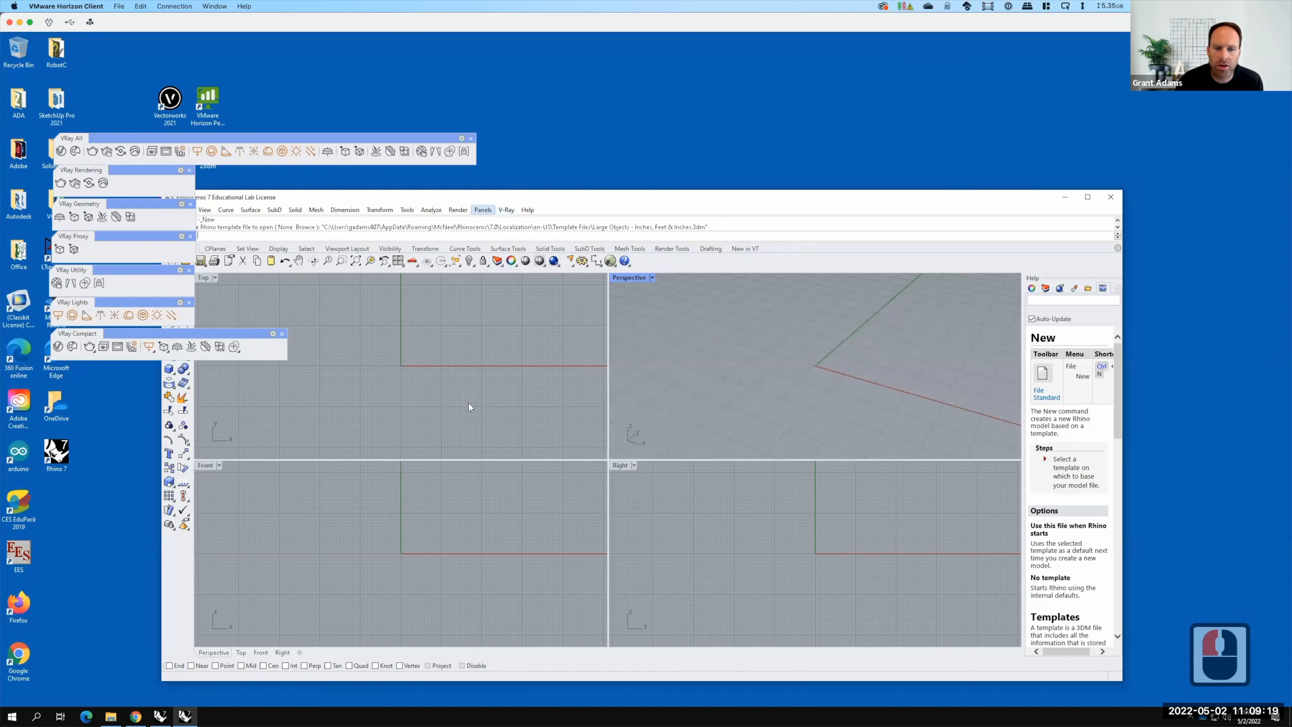
mouse_move(456, 210)
mouse_move(528, 483)
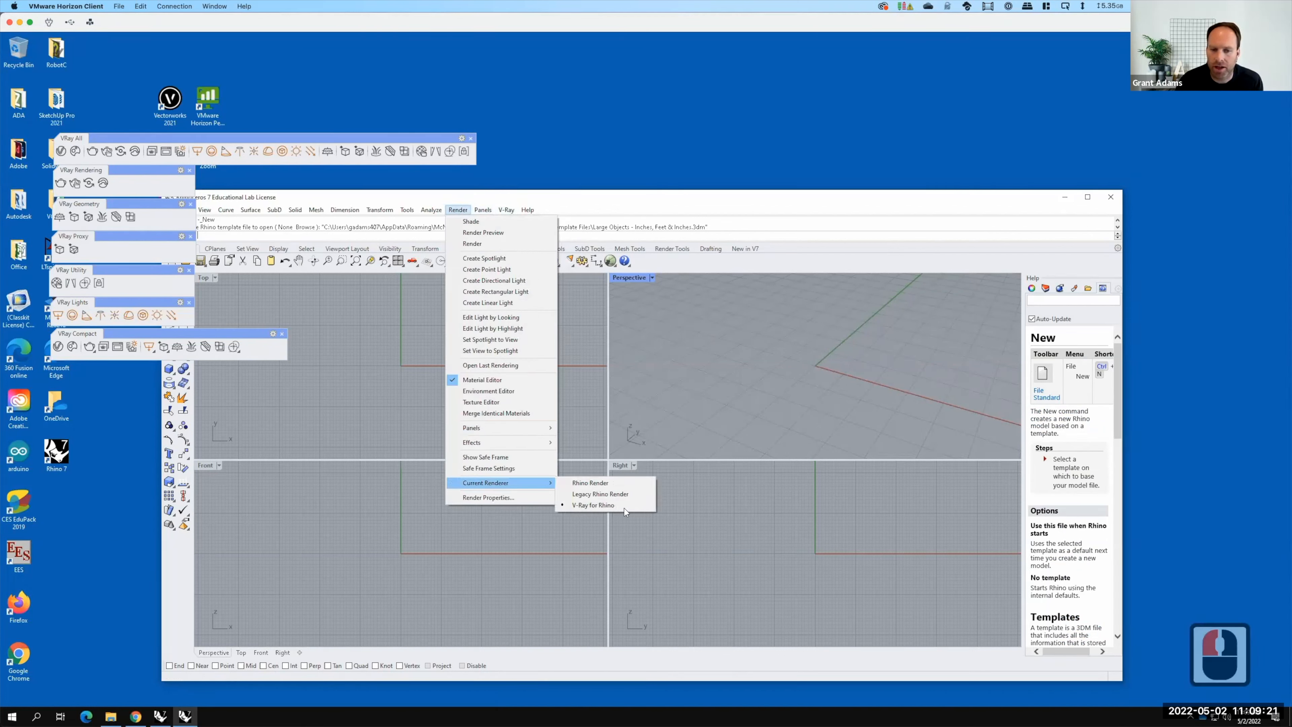
left_click(770, 500)
View the scene assets in the V-Ray Asset Editor, and close Rhino without saving the untitled model
left_click(61, 151)
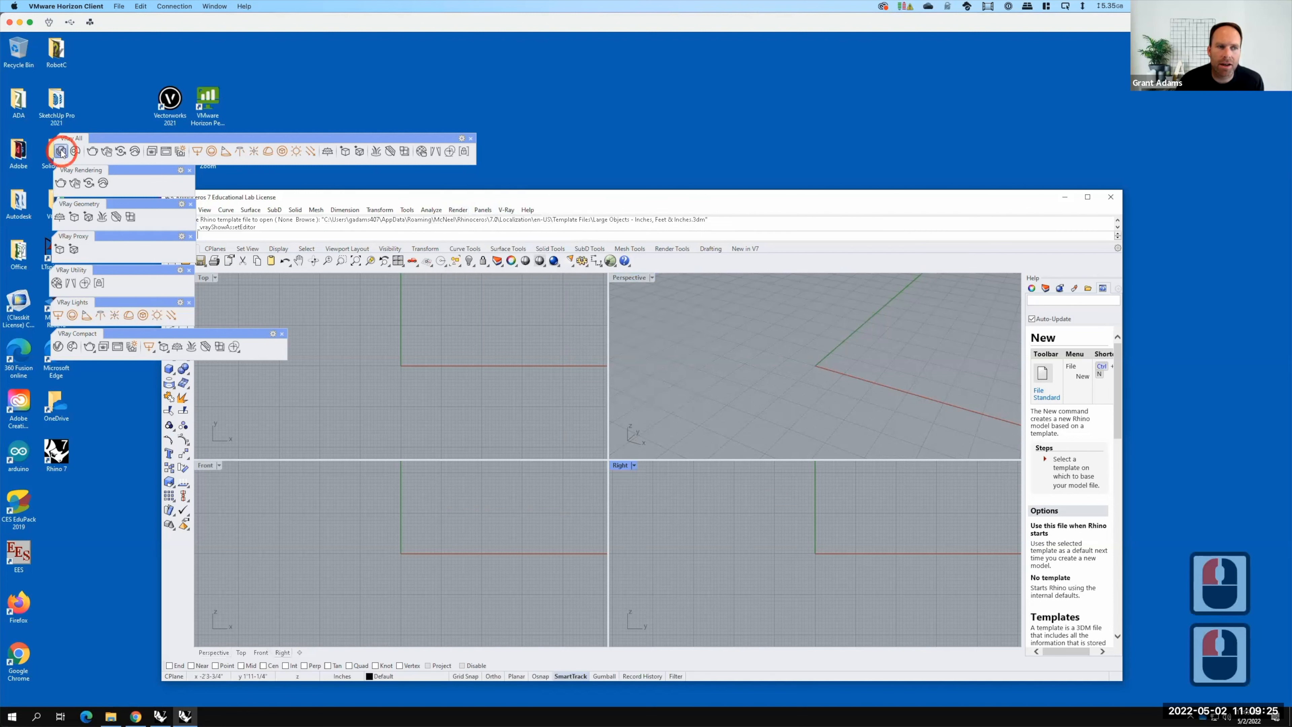
left_click(556, 375)
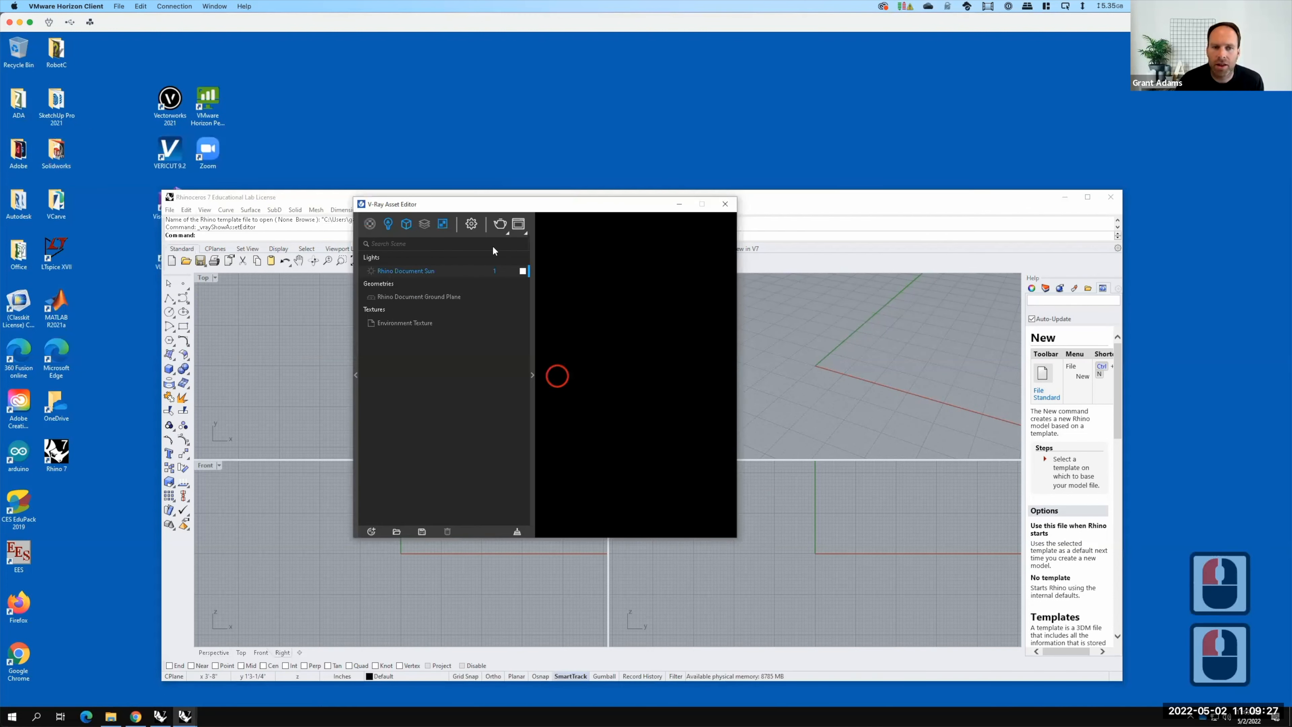
left_click(452, 292)
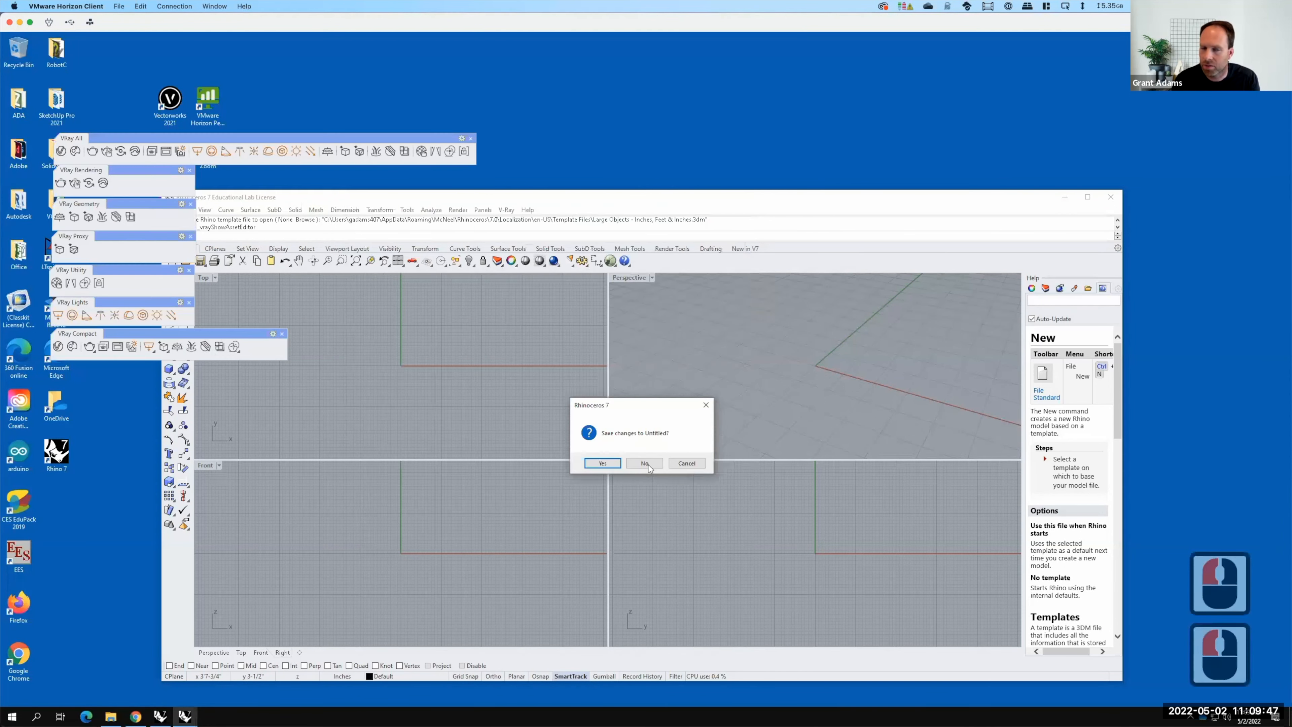
left_click(647, 464)
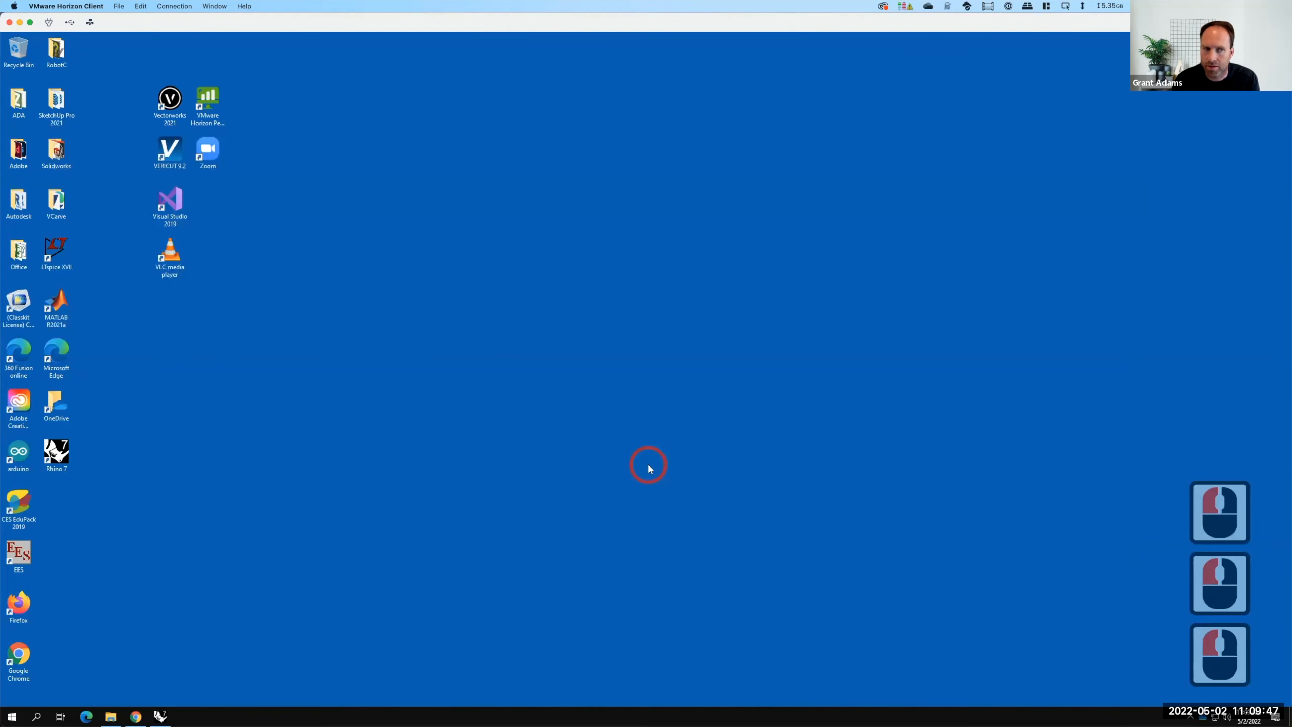
In File Explorer, browse the college OneDrive to Live Demonstrations > Live - A136 Exercises > A205 - Artist's Retreat
left_click(112, 715)
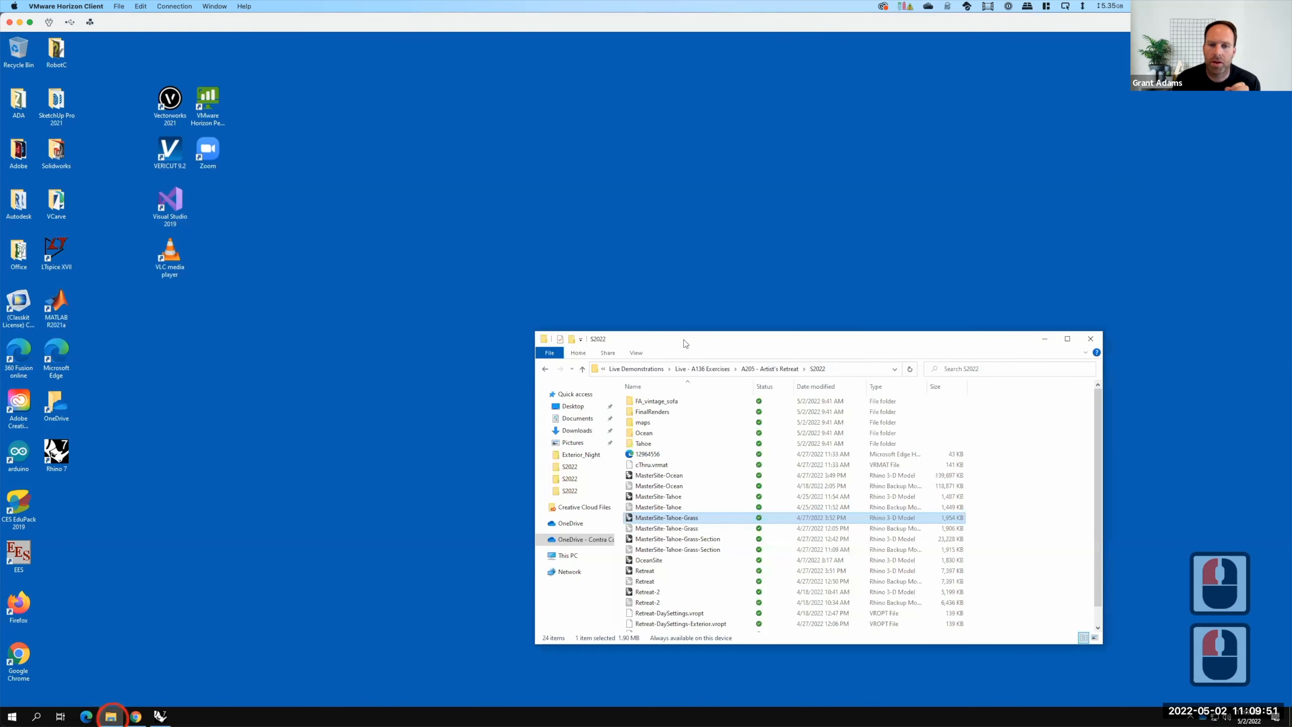
left_click(577, 540)
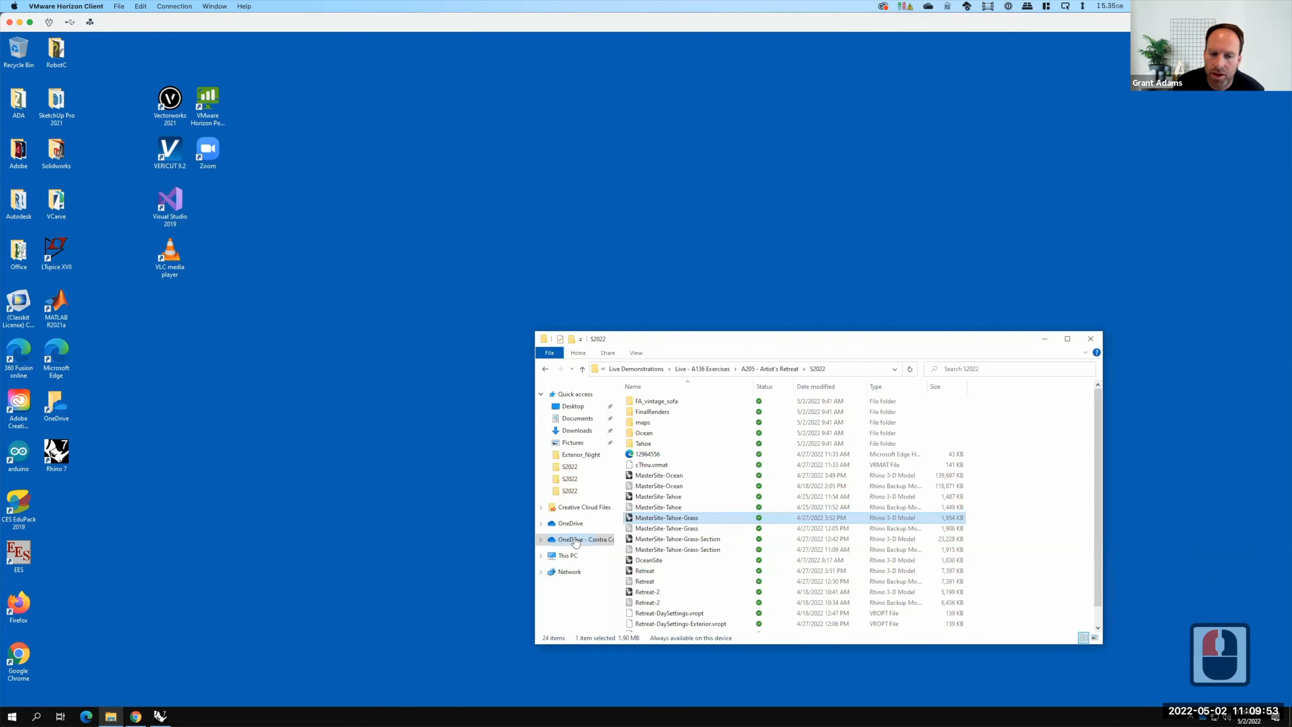
left_click_drag(747, 338, 591, 219)
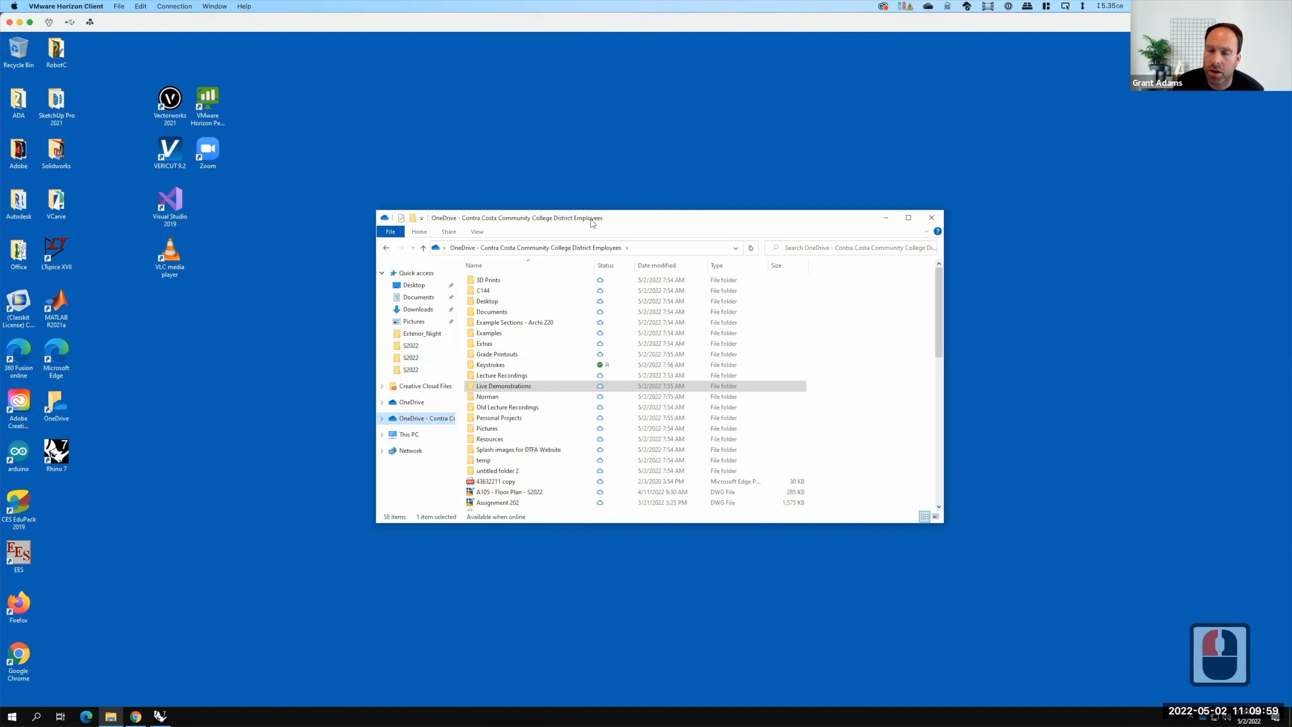
left_click(514, 388)
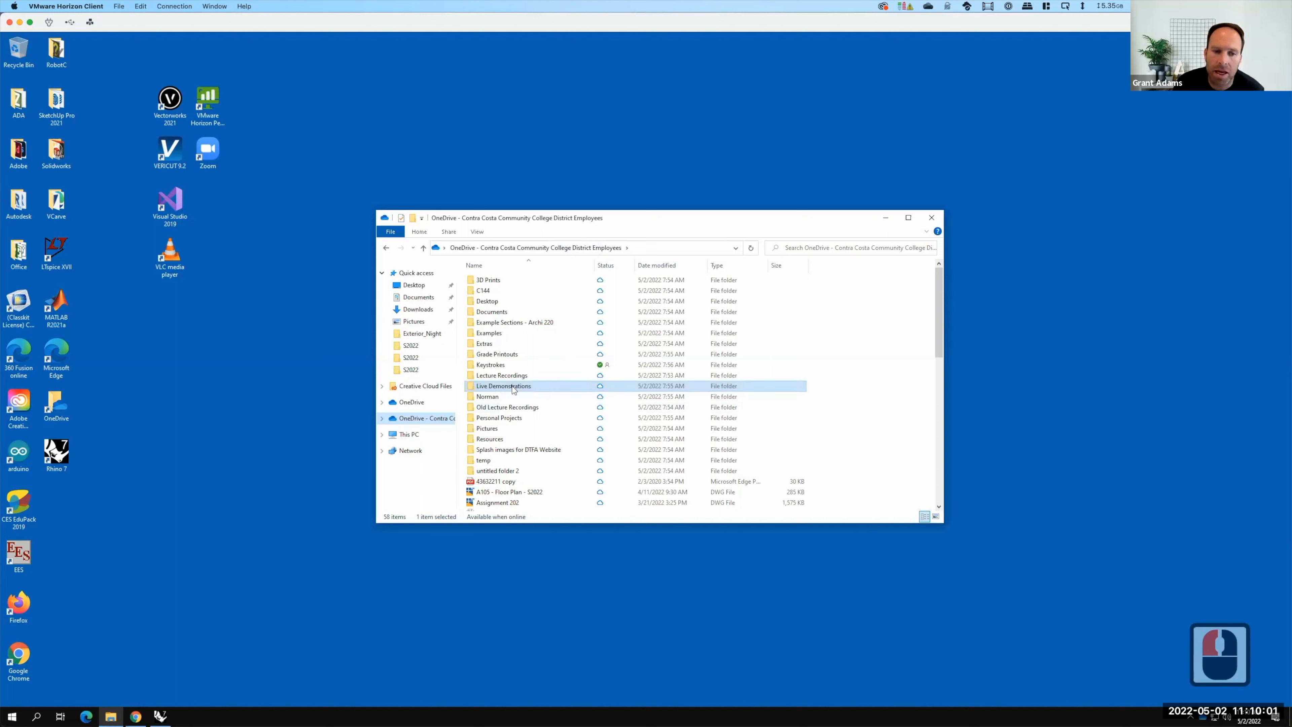
double_click(512, 388)
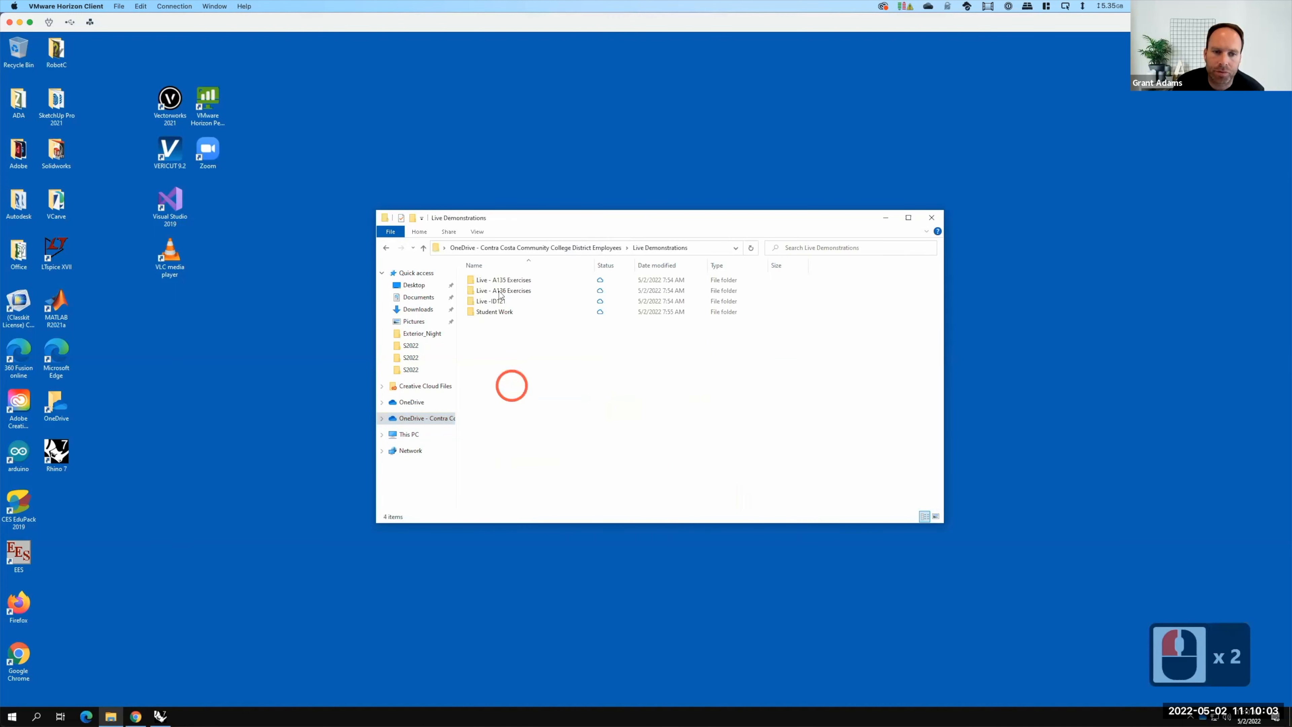
double_click(499, 291)
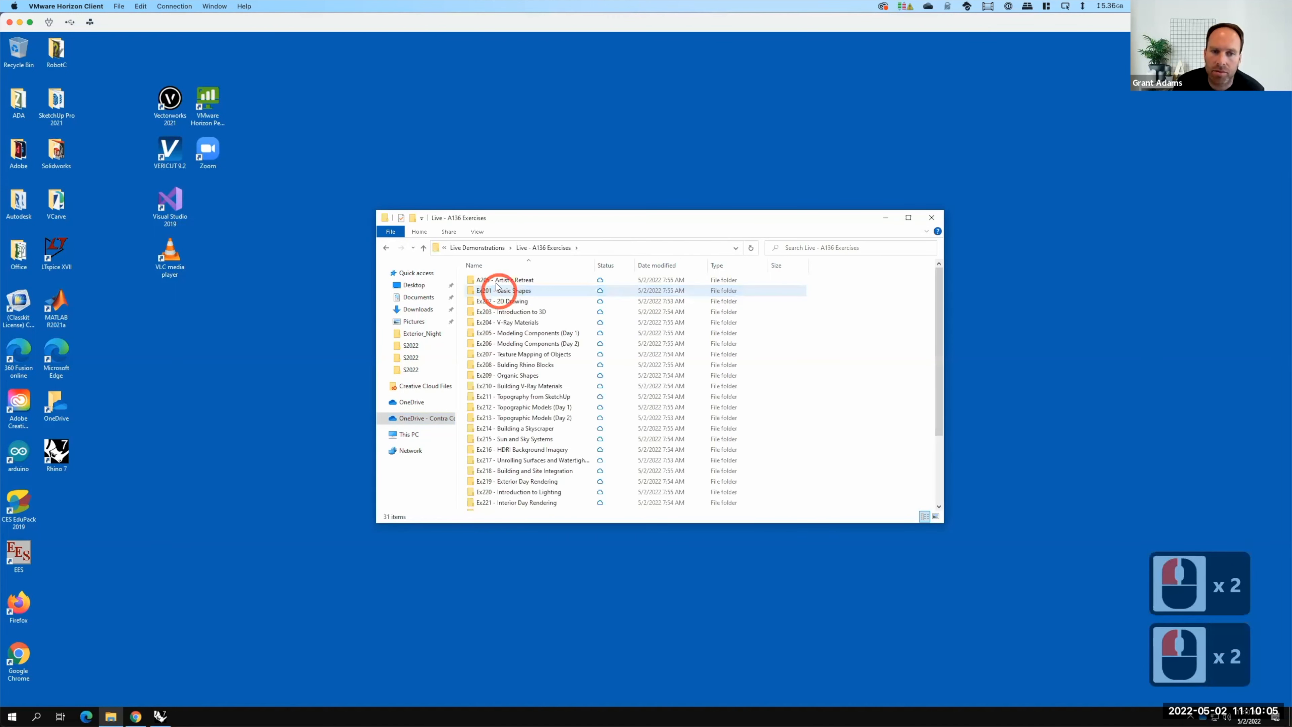
double_click(497, 281)
Check the S2022 folder's sync status and its "Always keep on this device" option
left_click(483, 355)
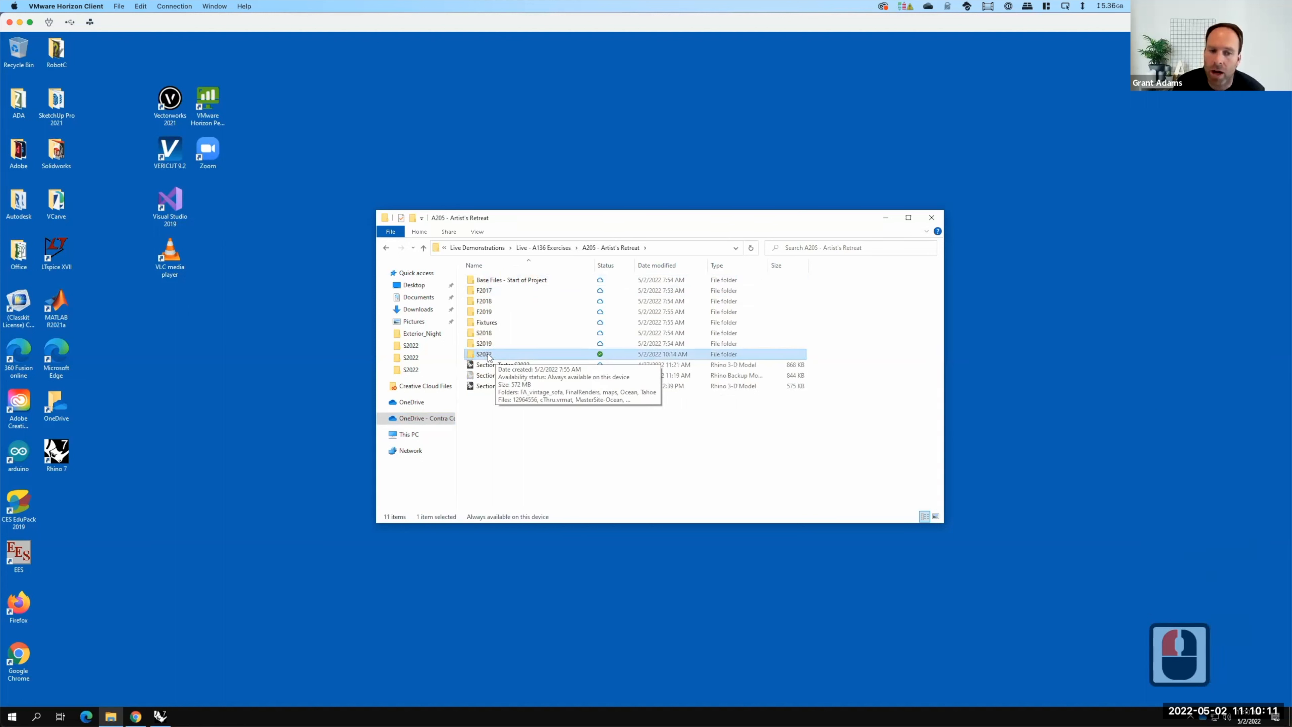
left_click(488, 355)
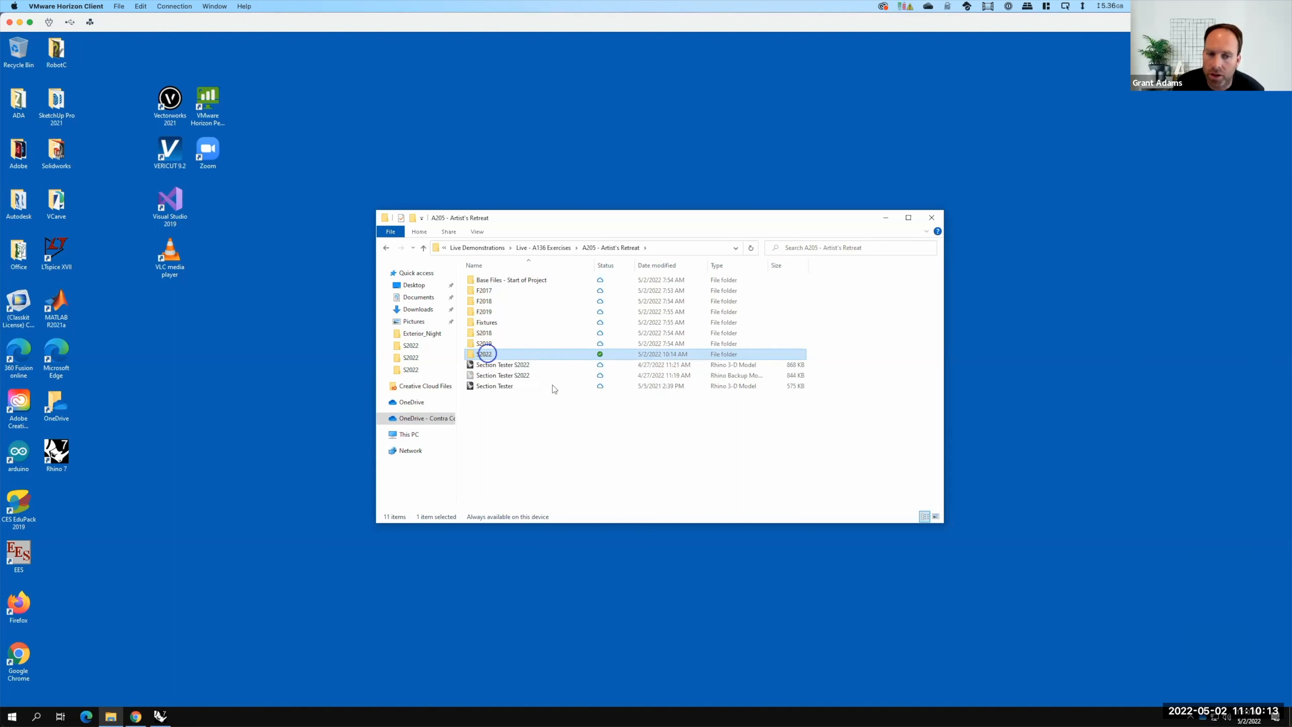
right_click(488, 354)
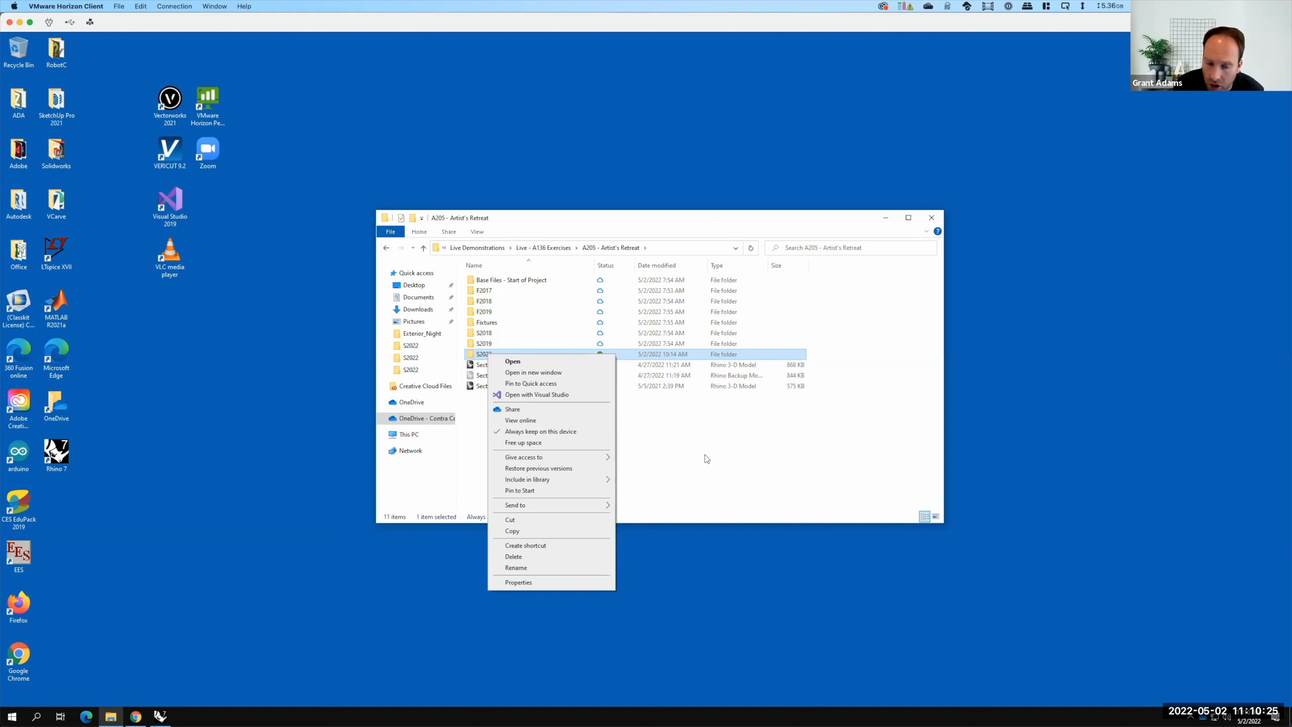
key("F15")
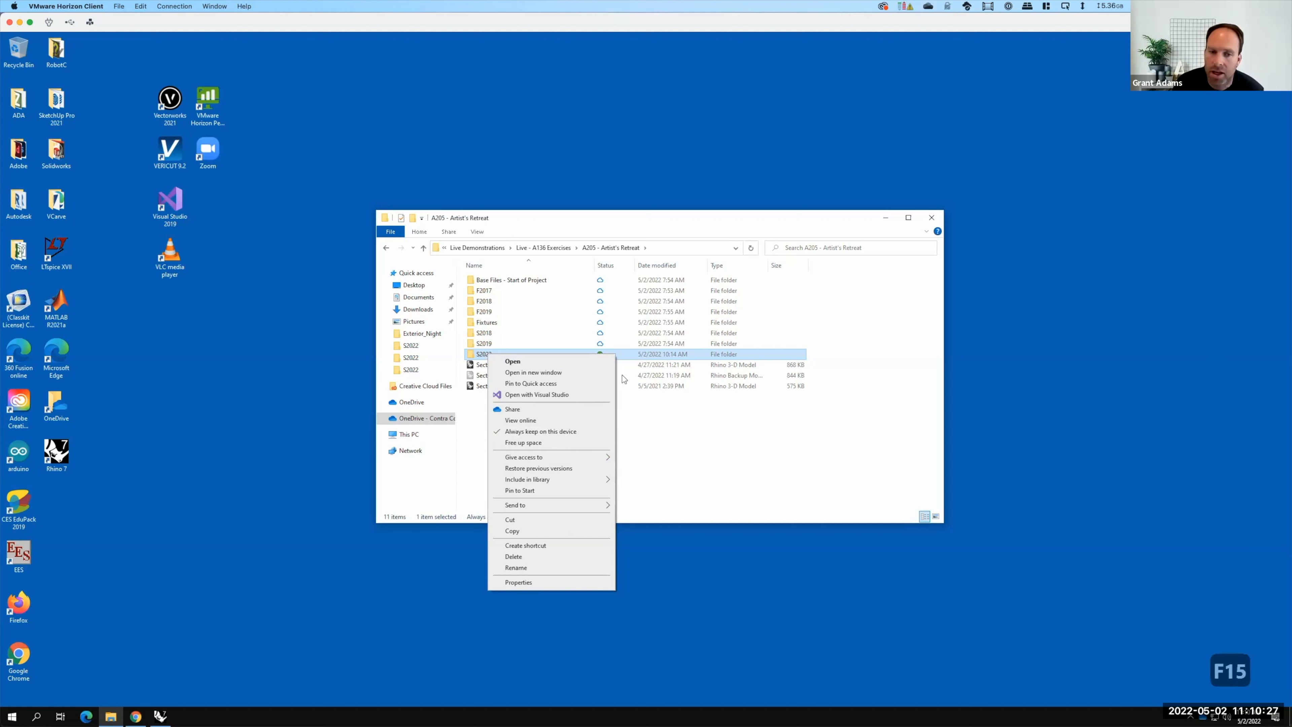
left_click(705, 451)
left_click(601, 358)
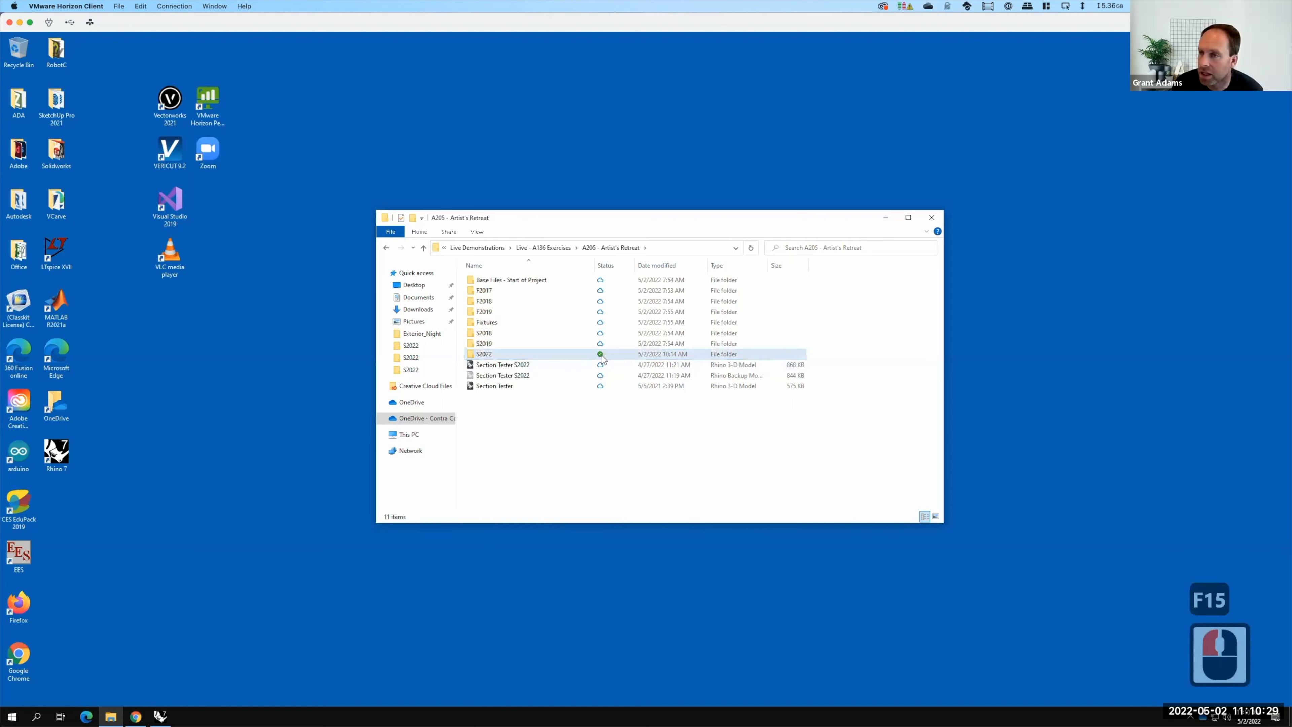
Return to the top level of the college OneDrive and open the Resources folder
left_click(386, 249)
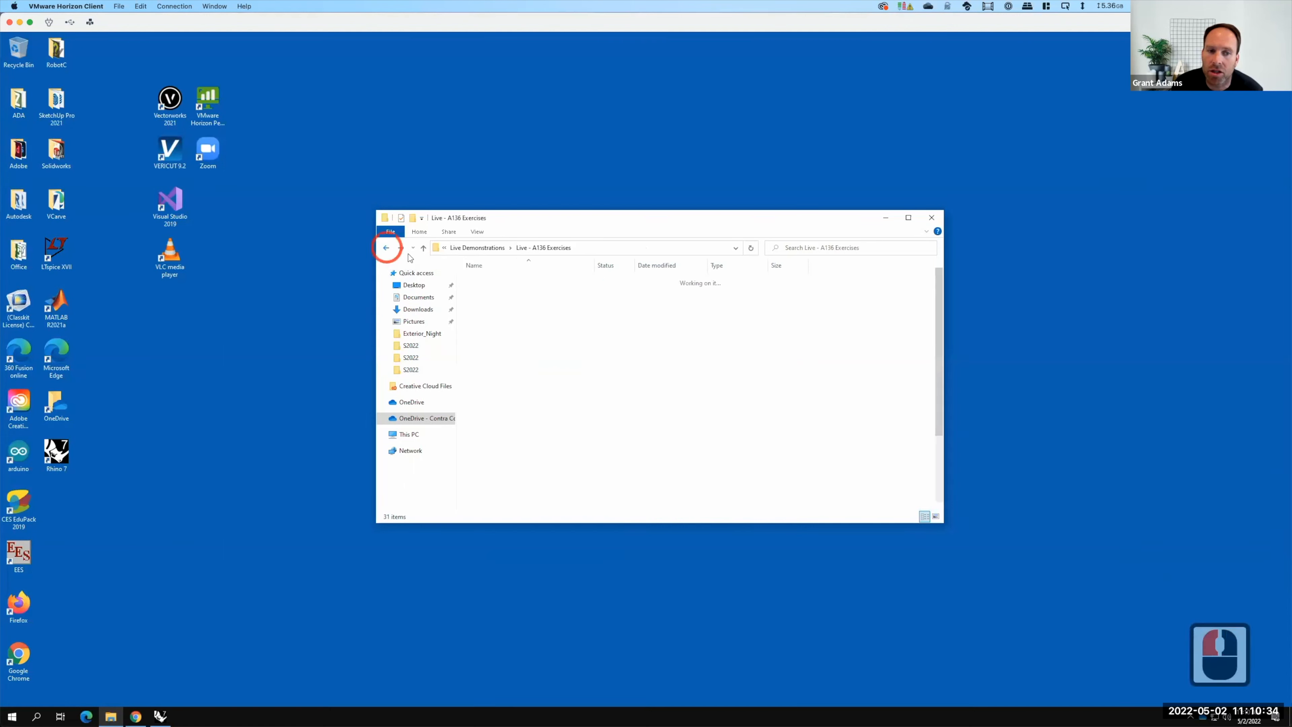
left_click(387, 249)
left_click(387, 249)
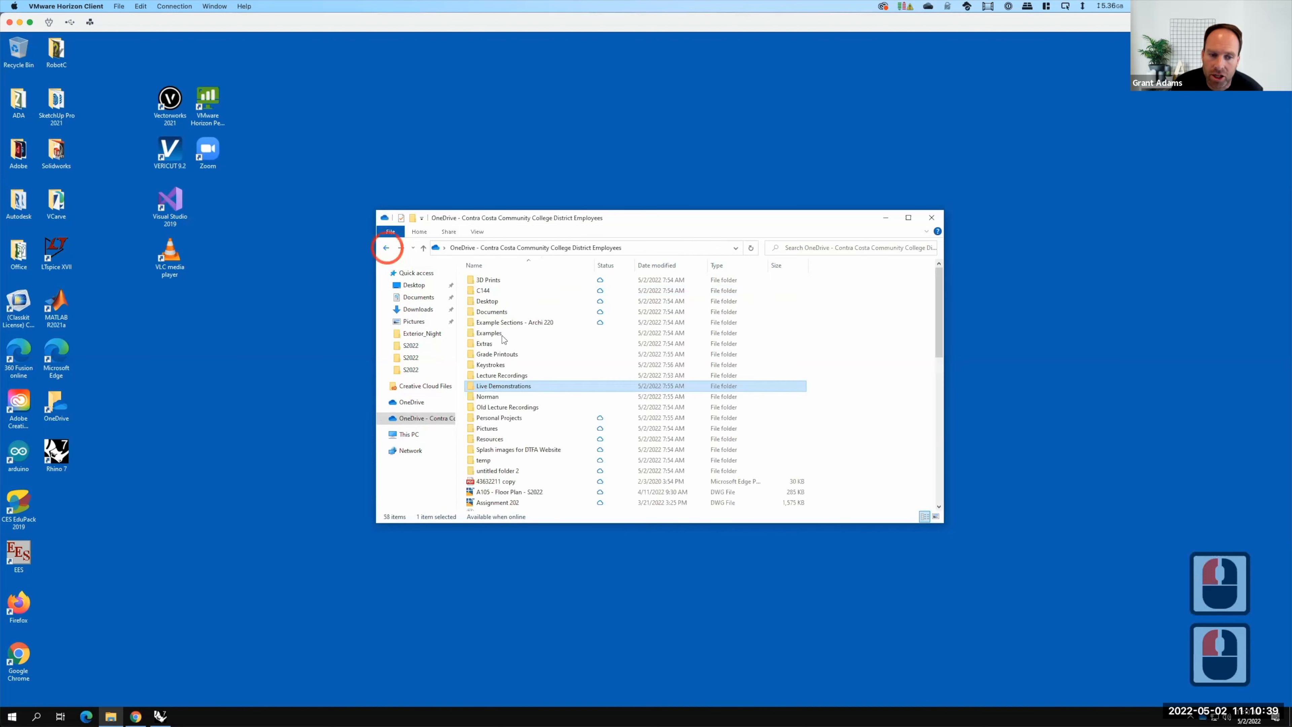
double_click(489, 439)
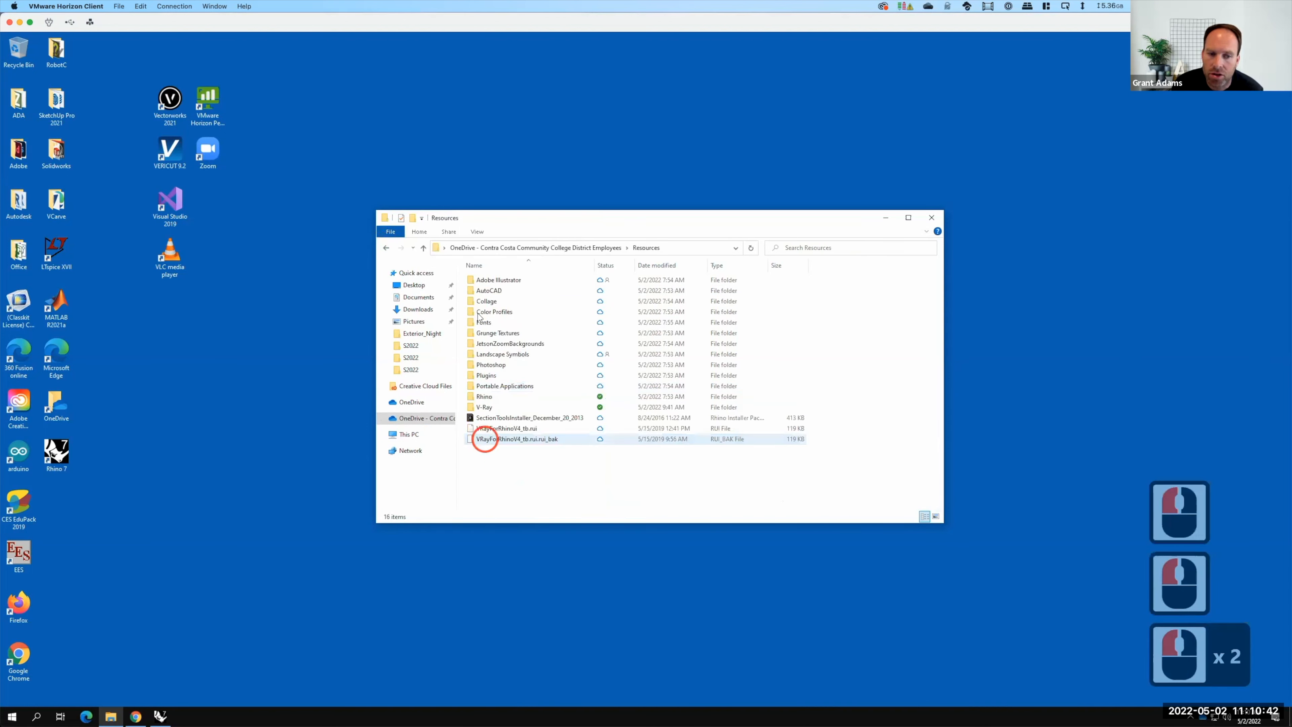
Check the V-Ray folder's "Always keep on this device" option and open the folder to view its contents
right_click(487, 410)
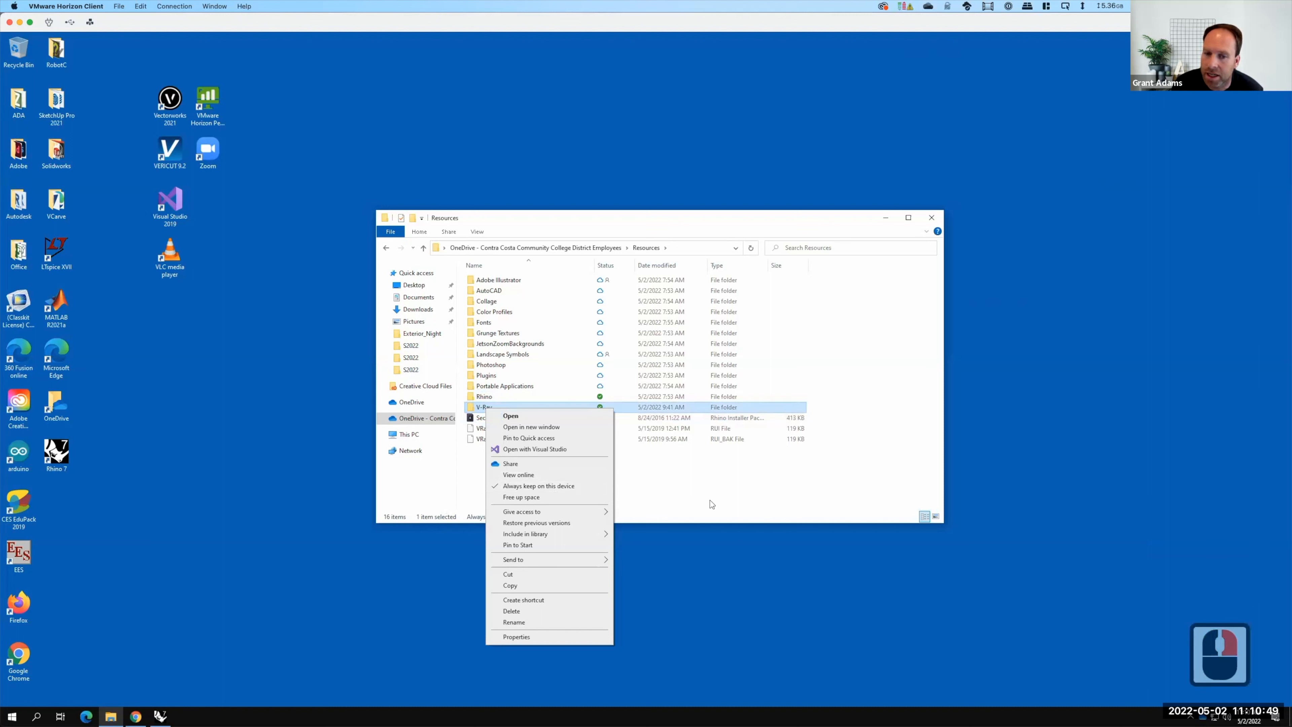
left_click(768, 509)
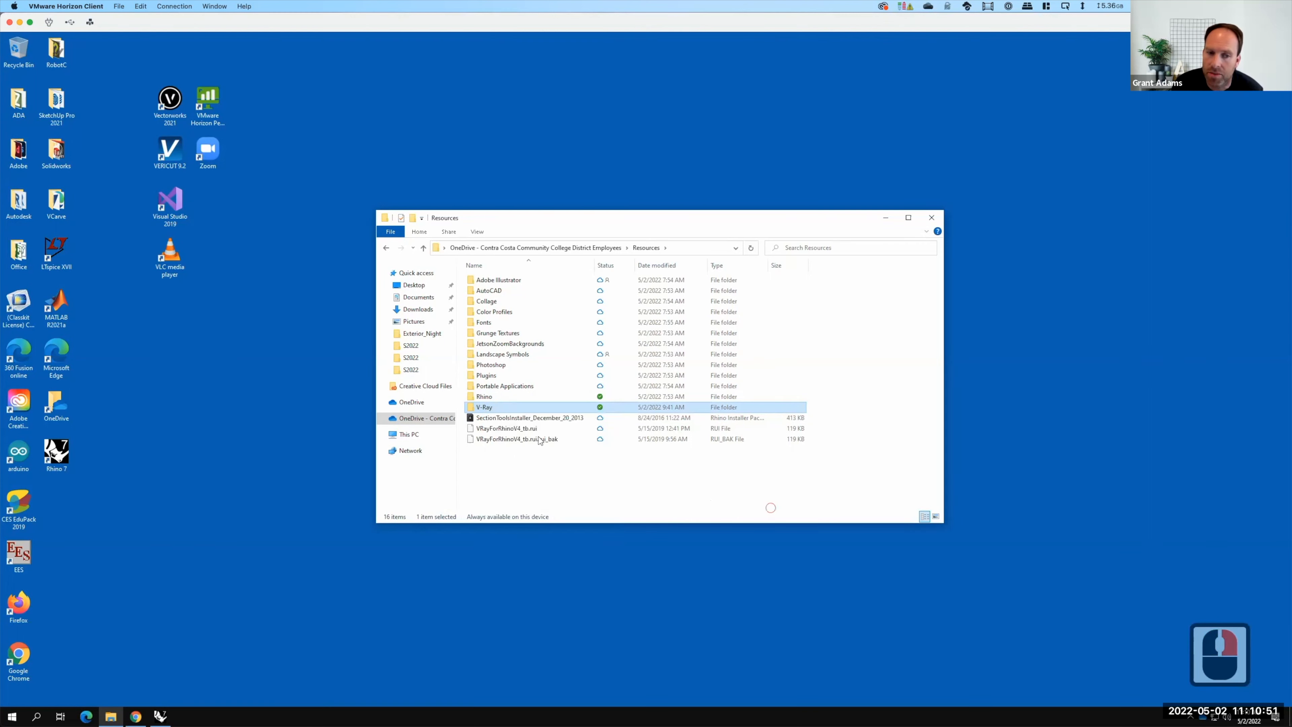
left_click(703, 487)
left_click(492, 409)
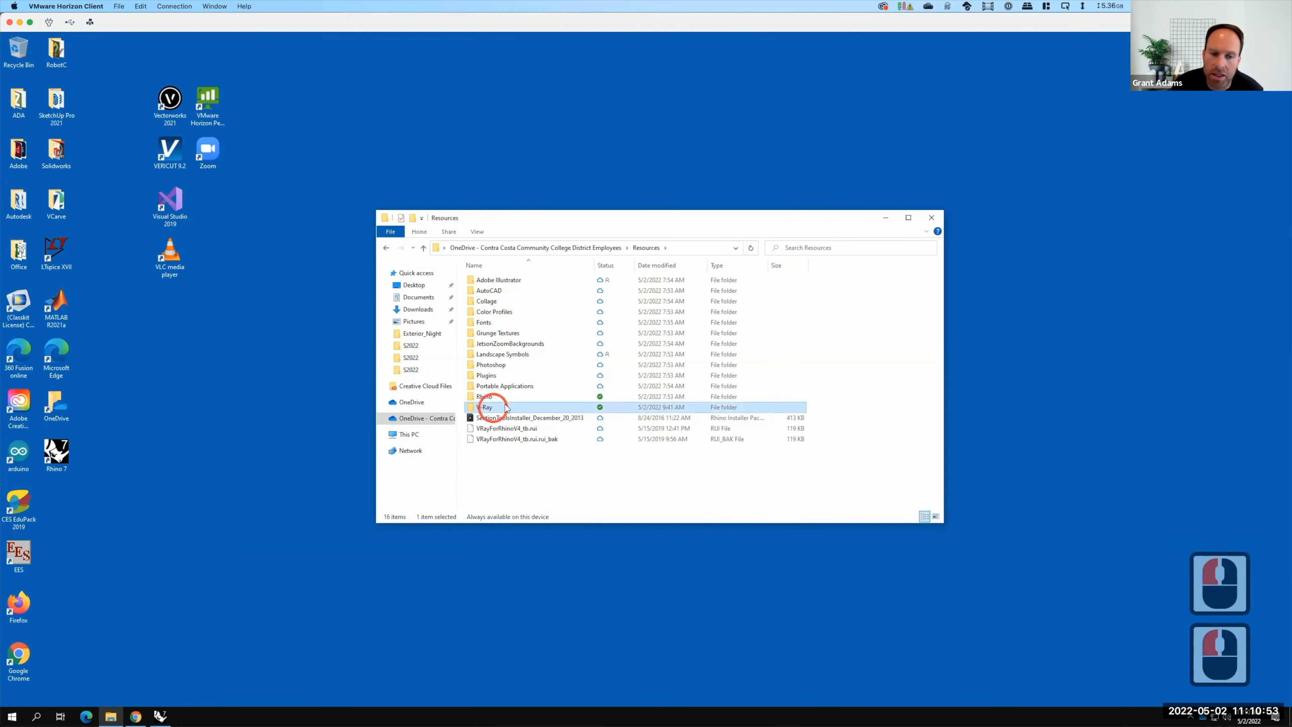
double_click(506, 407)
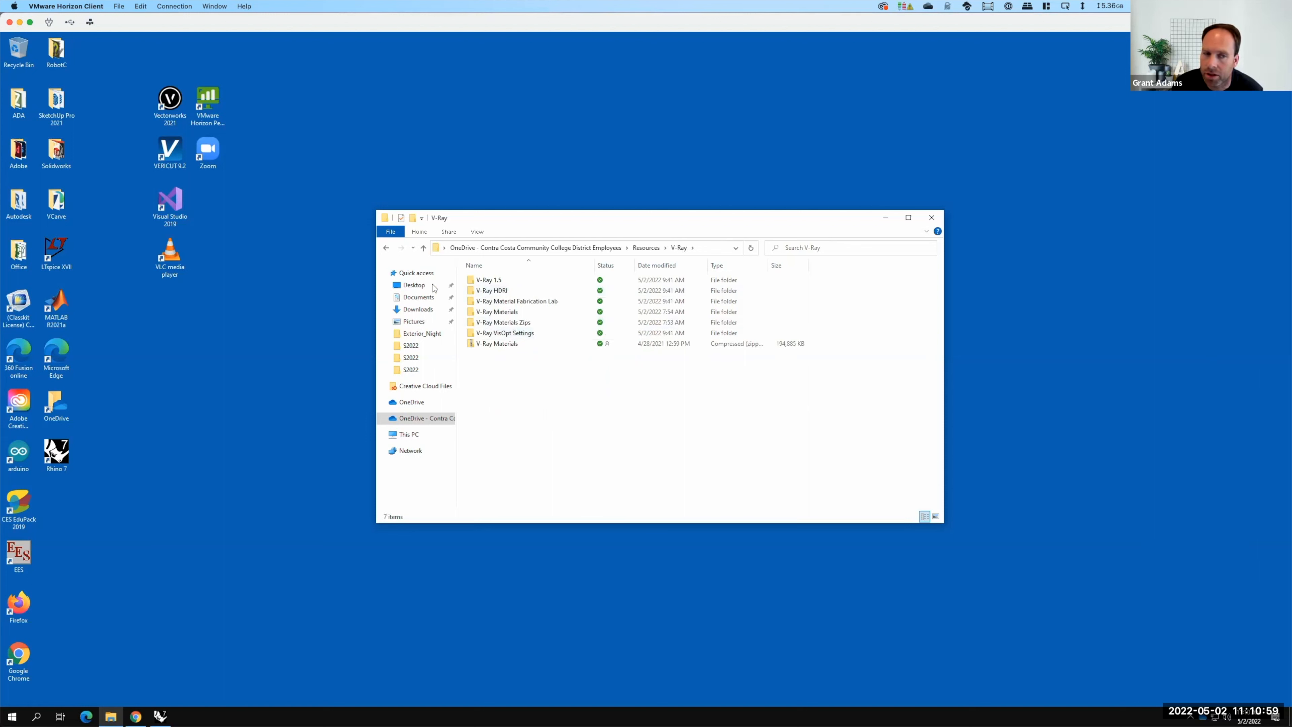
Return to the Resources folder and check the Rhino folder's "Always keep on this device" option
left_click(385, 247)
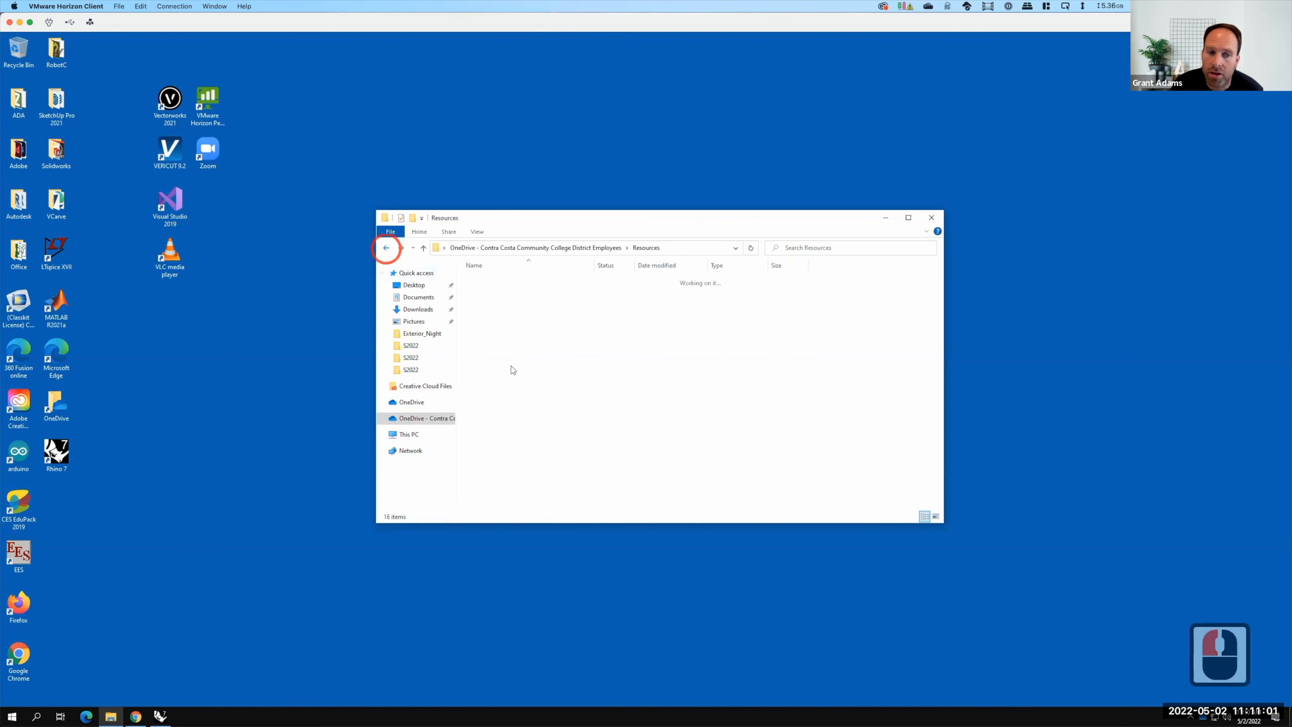
left_click(486, 397)
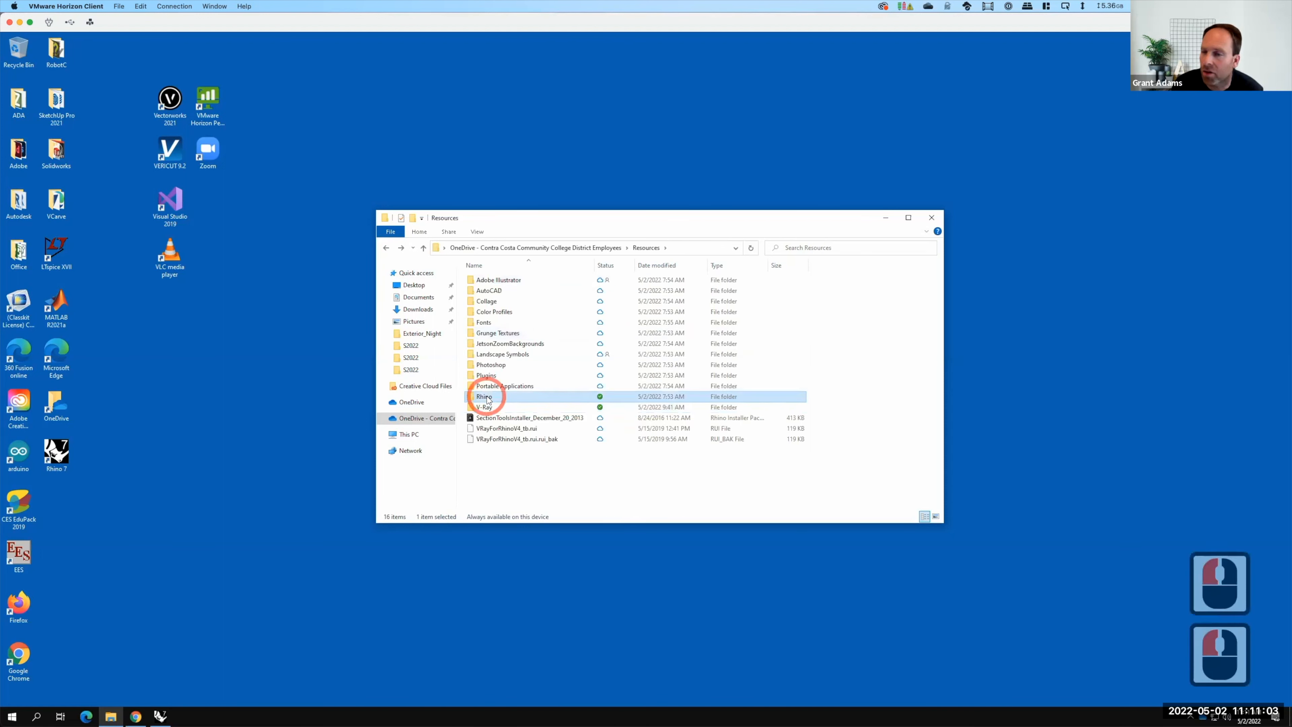
right_click(486, 398)
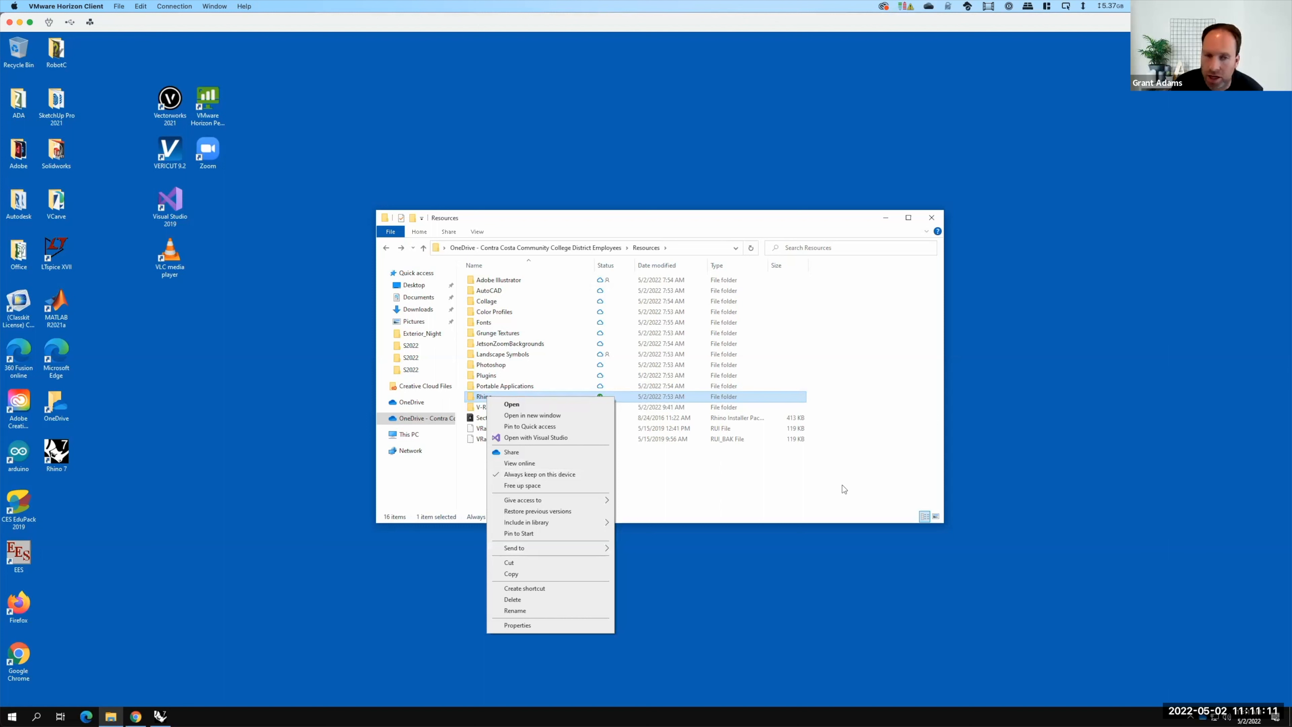
left_click(825, 483)
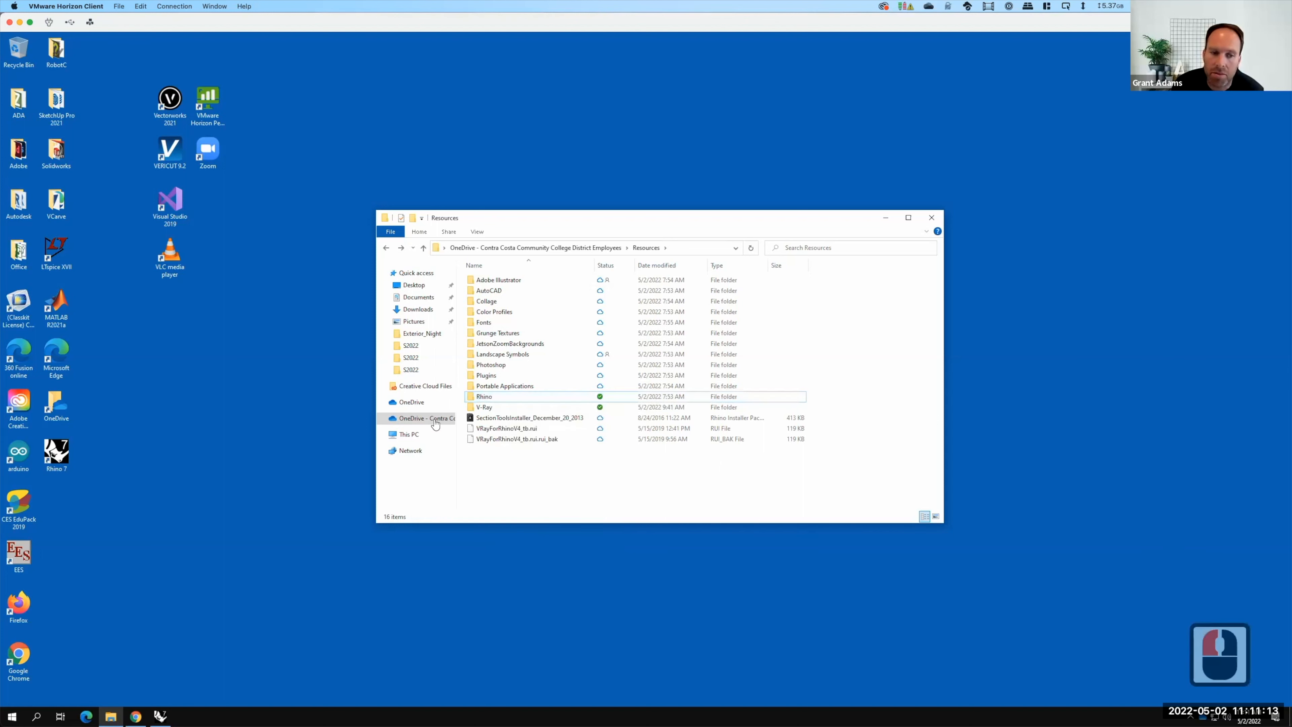
Go to the OneDrive top level and open the caffeine folder inside Keystrokes
left_click(475, 248)
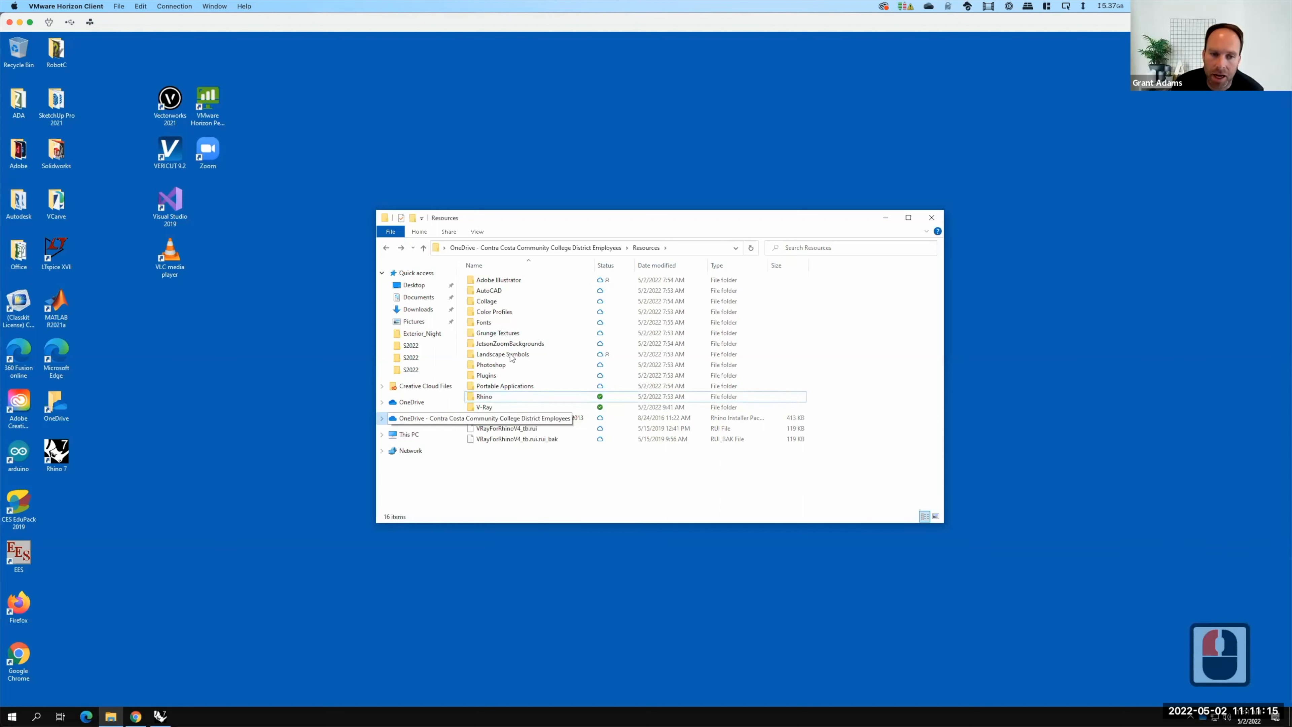
double_click(490, 365)
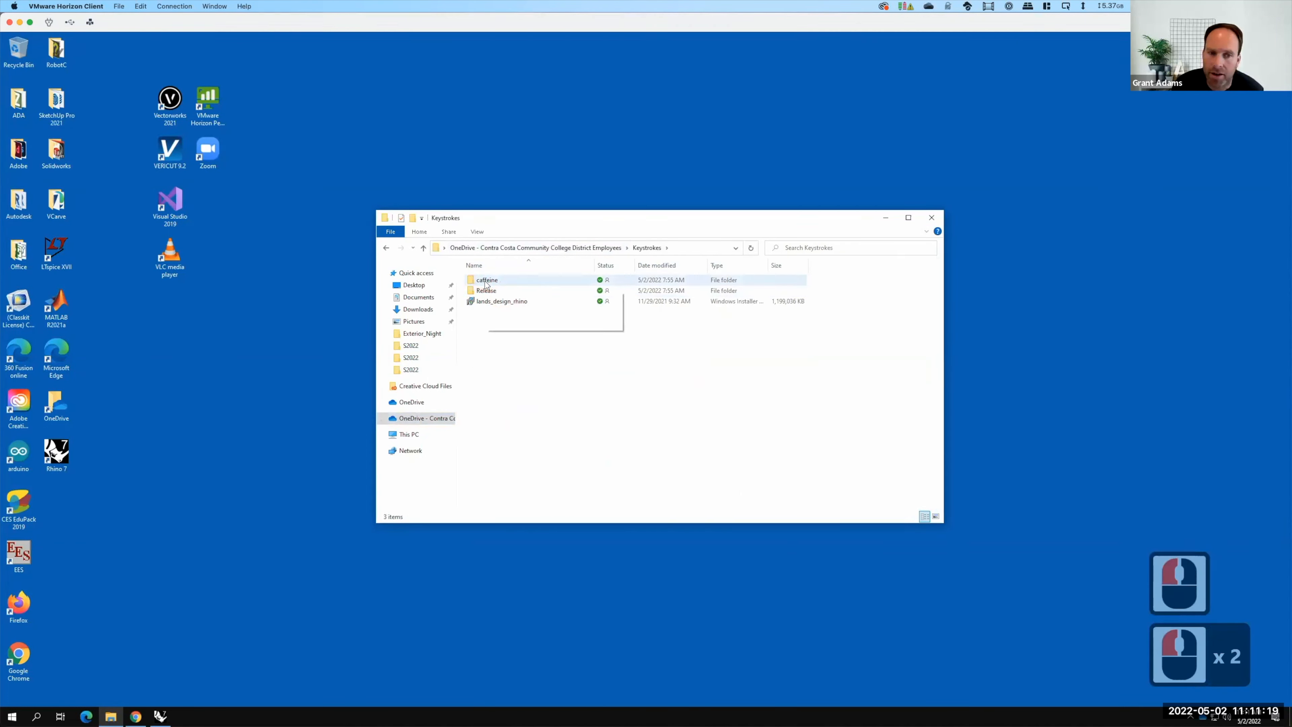
double_click(486, 281)
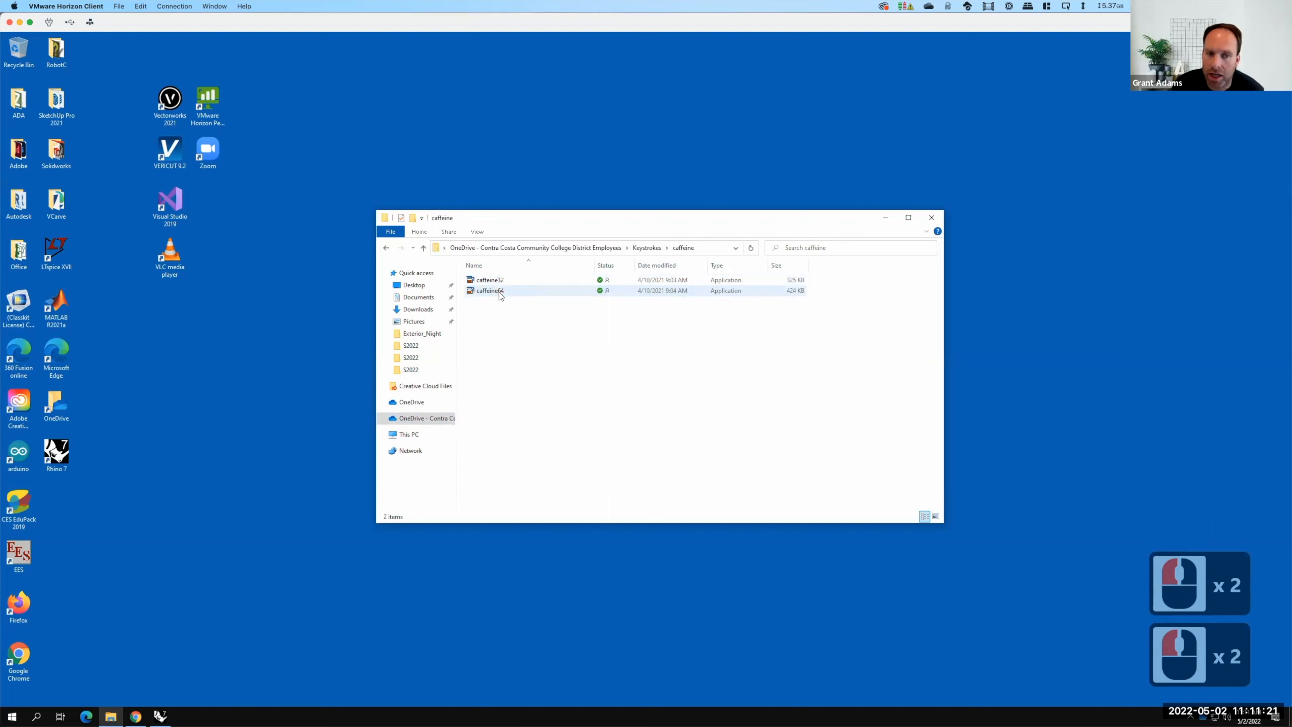
Set the running Caffeine utility to stay active for 8 hours
left_click(1193, 716)
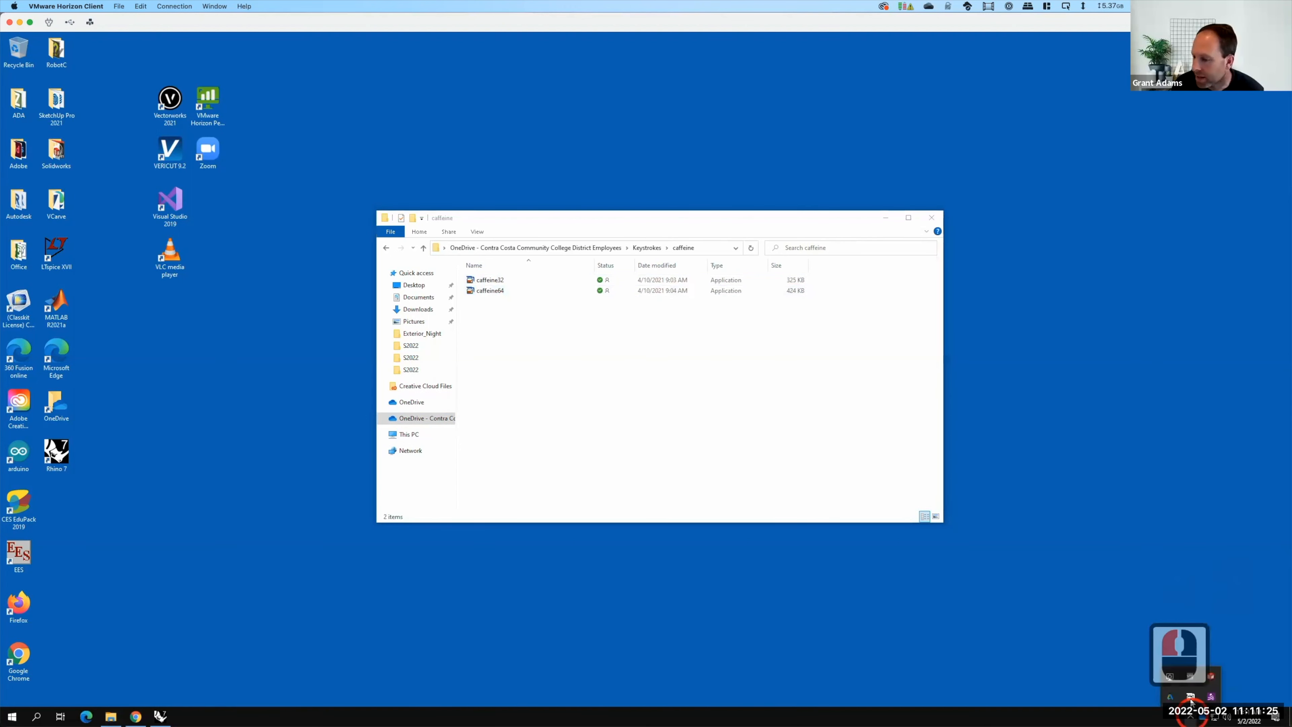
mouse_move(1191, 697)
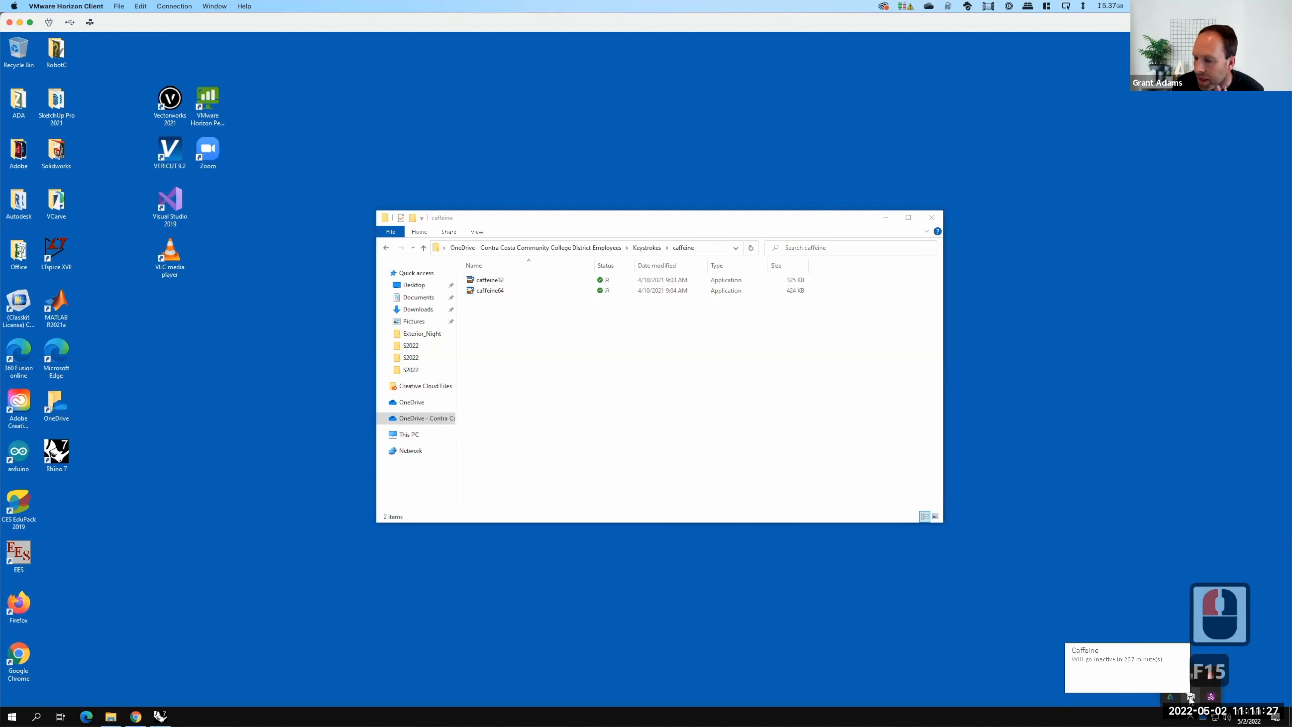
left_click(1190, 698)
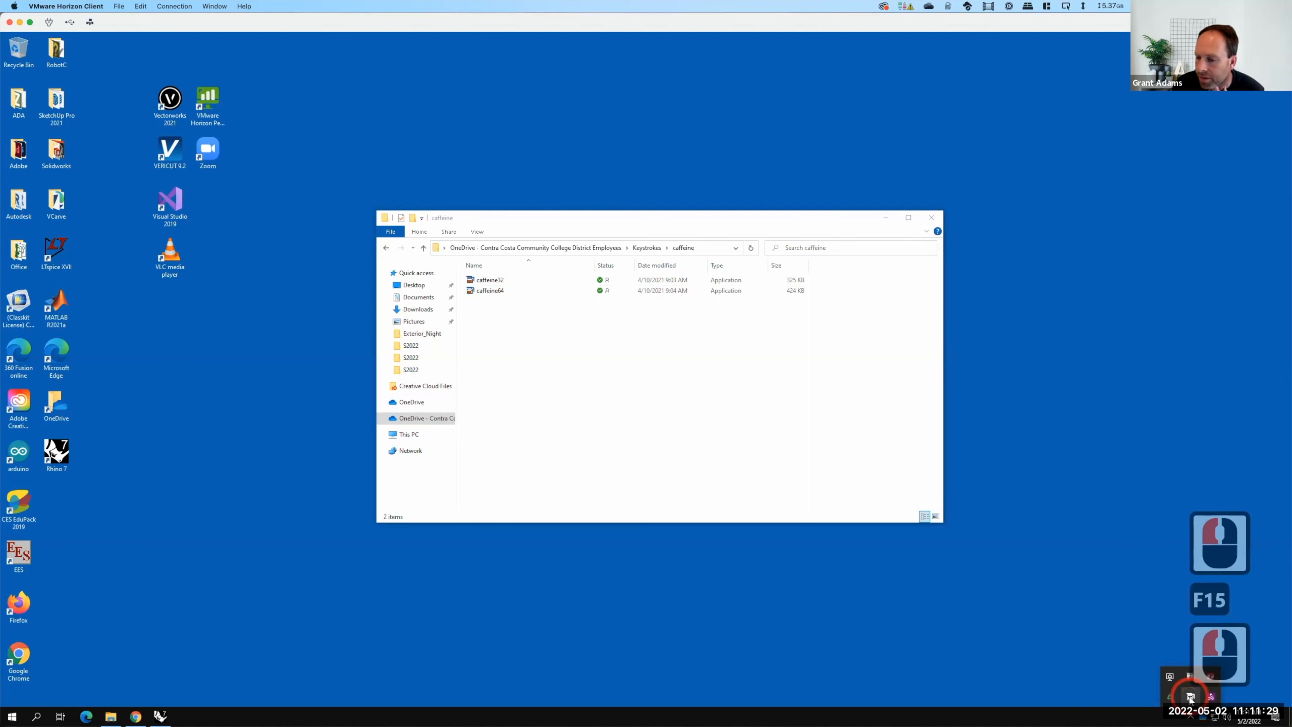
right_click(1190, 698)
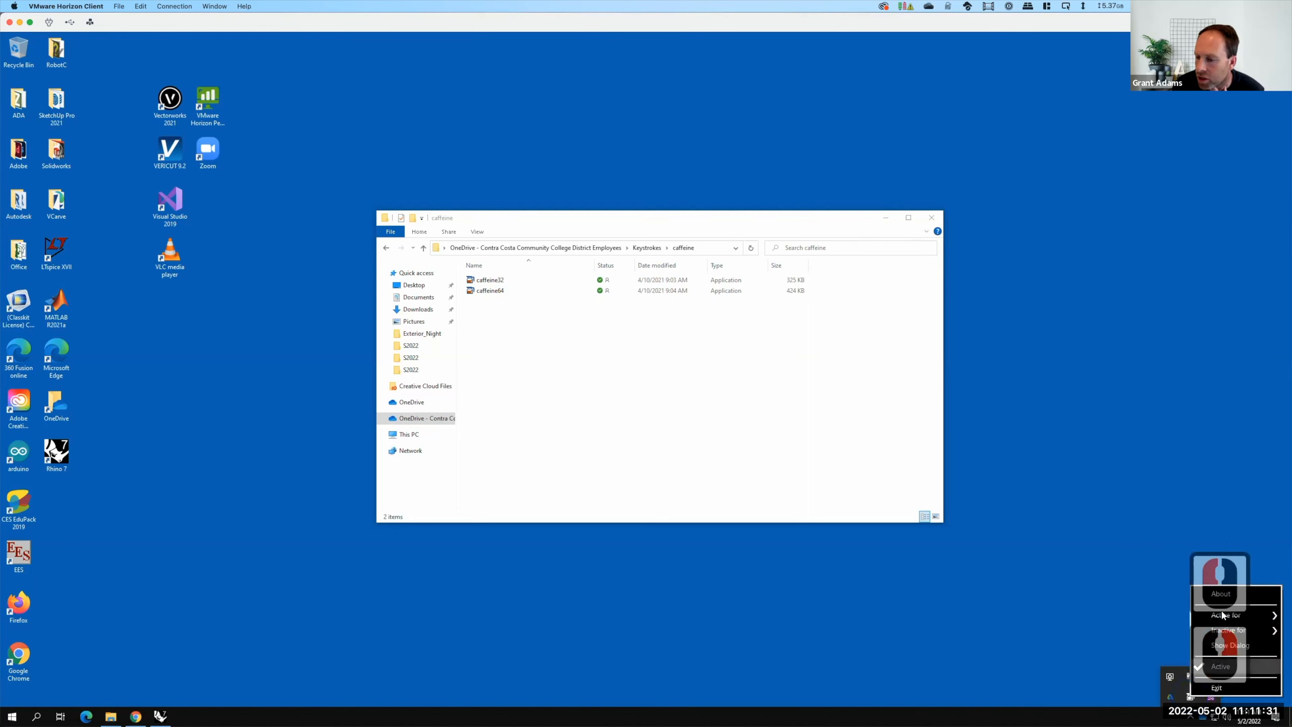
mouse_move(1222, 615)
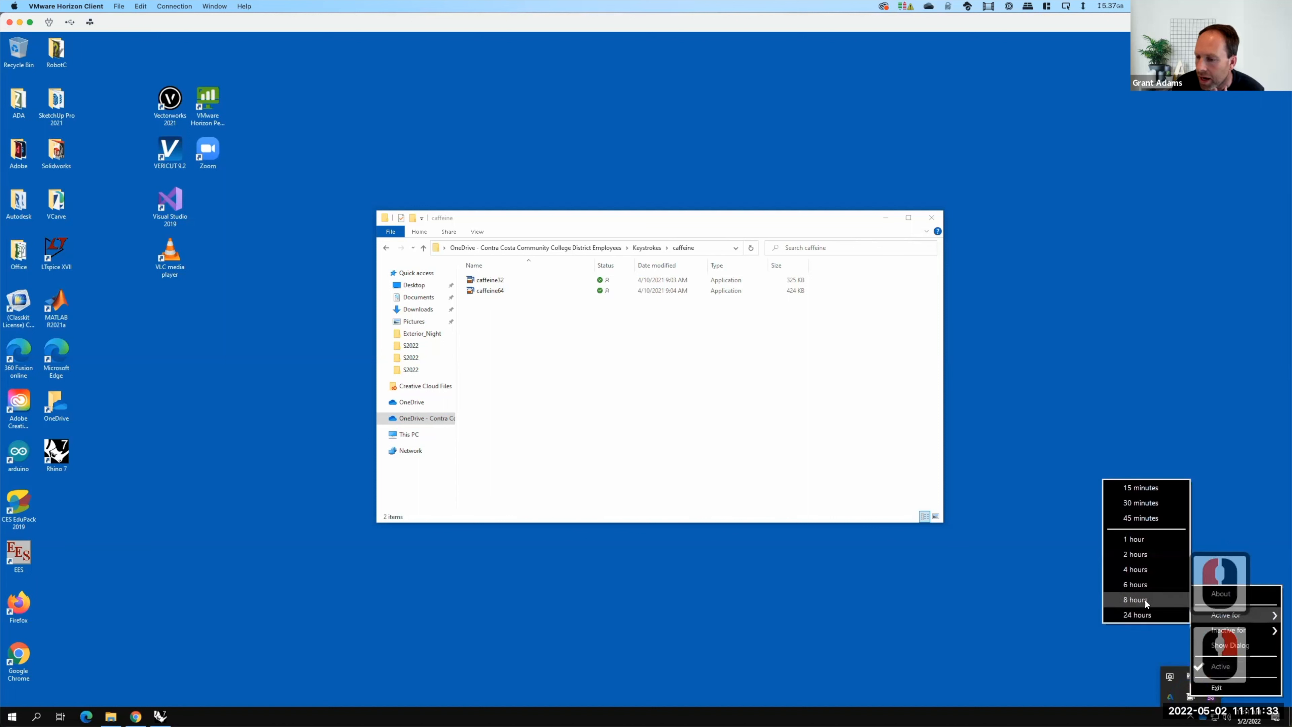
left_click(1144, 599)
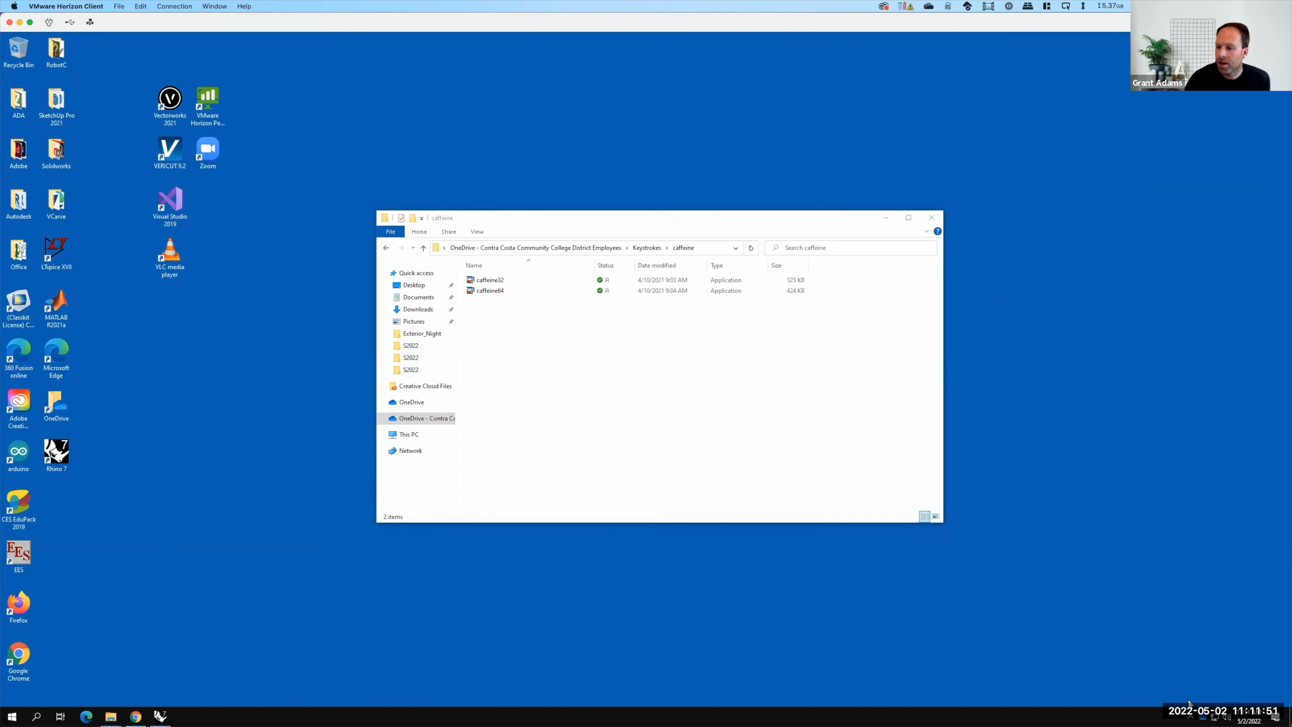
Check the sync status of the college OneDrive and switch to the MasterSite-Tahoe-Grass model in Rhino
left_click(1201, 718)
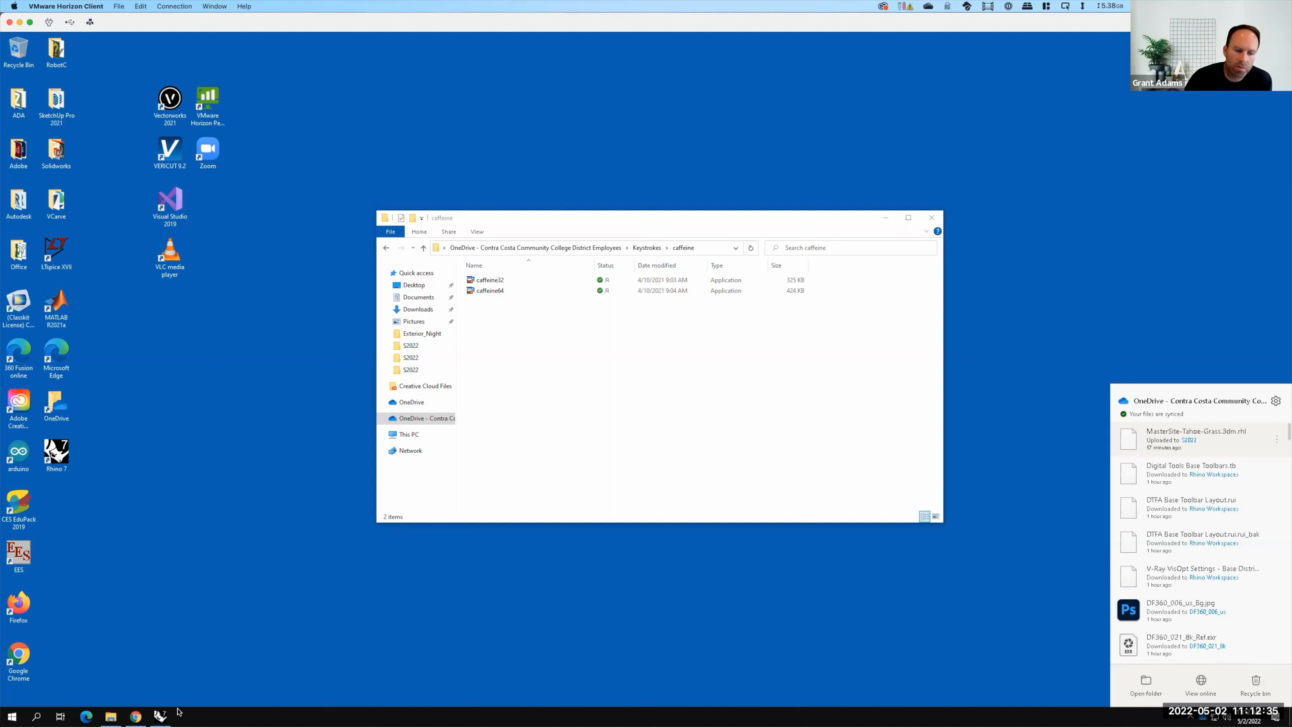
mouse_move(160, 714)
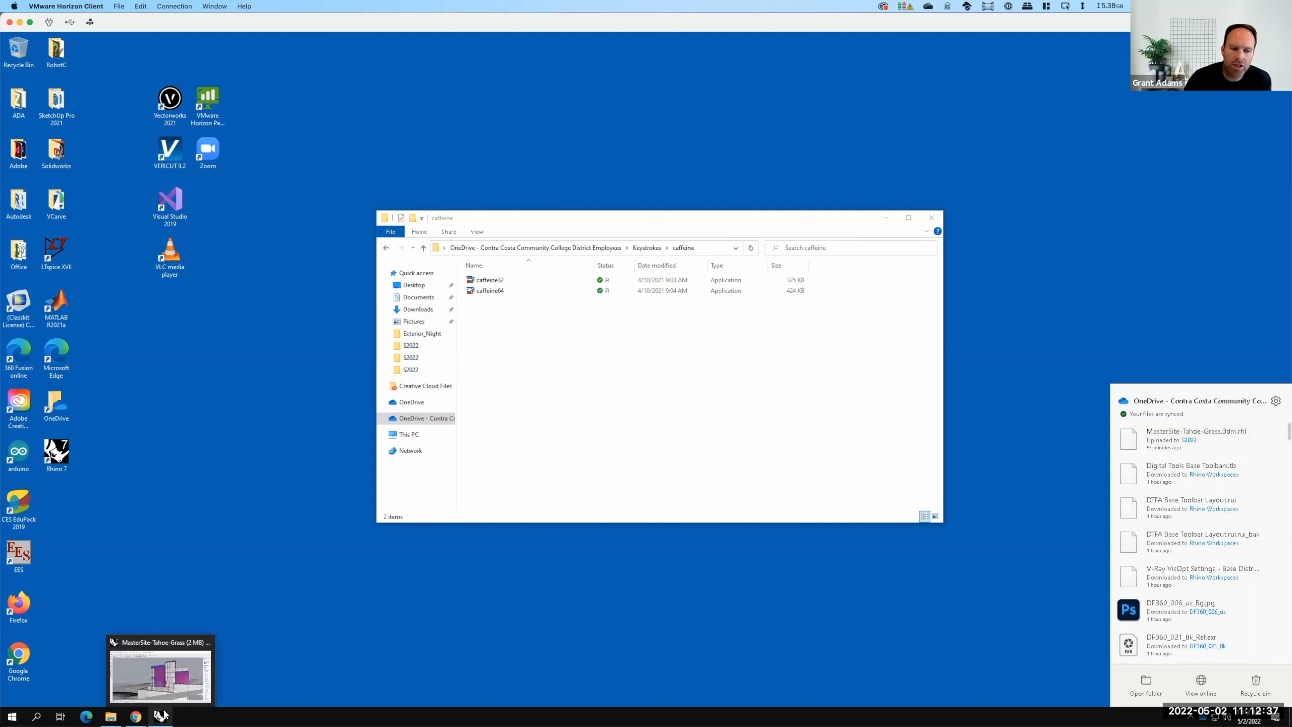
left_click(172, 674)
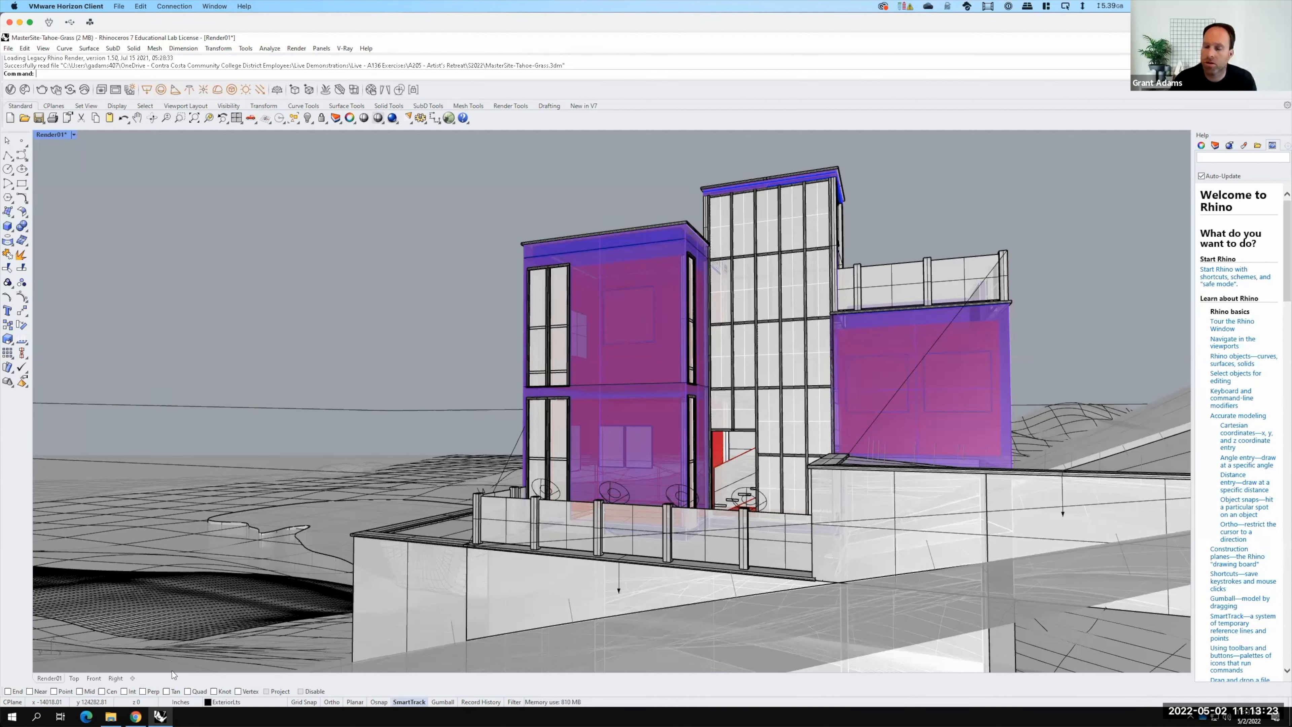
key("F15")
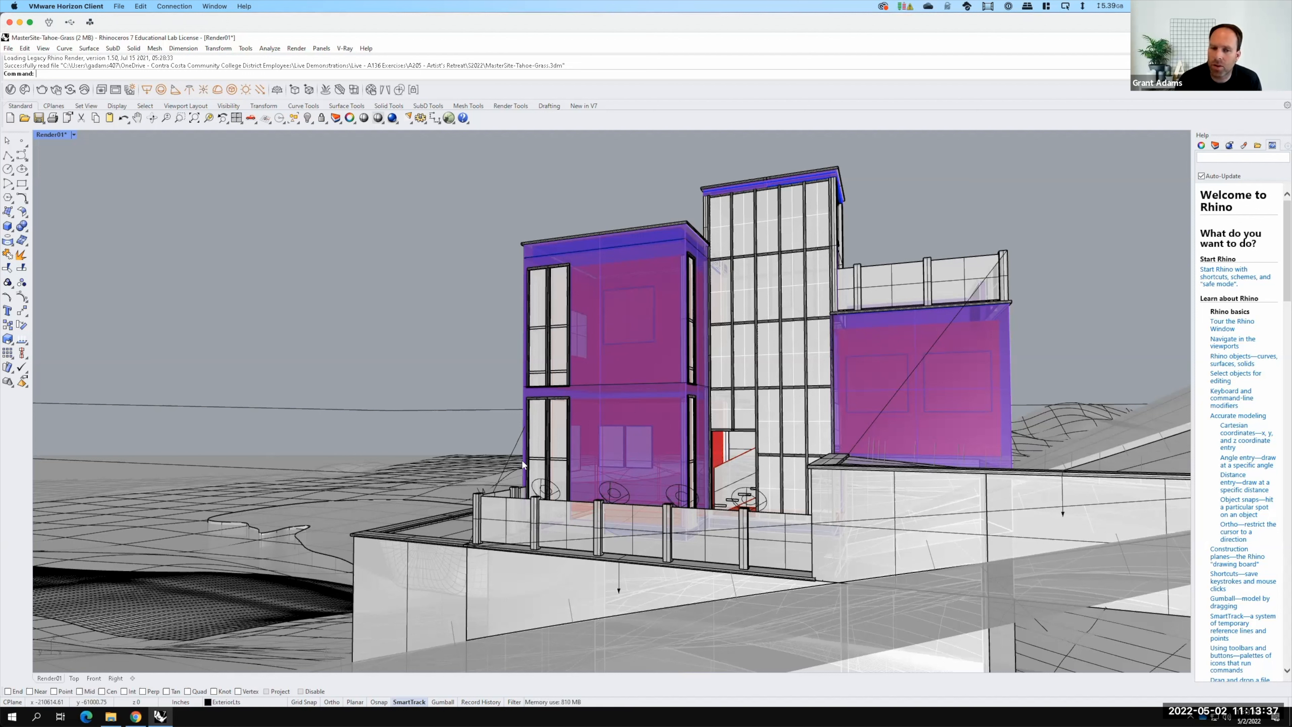
Set the Render01 viewport to the world Front view and its display mode to Wireframe
right_click_drag(664, 495, 805, 454)
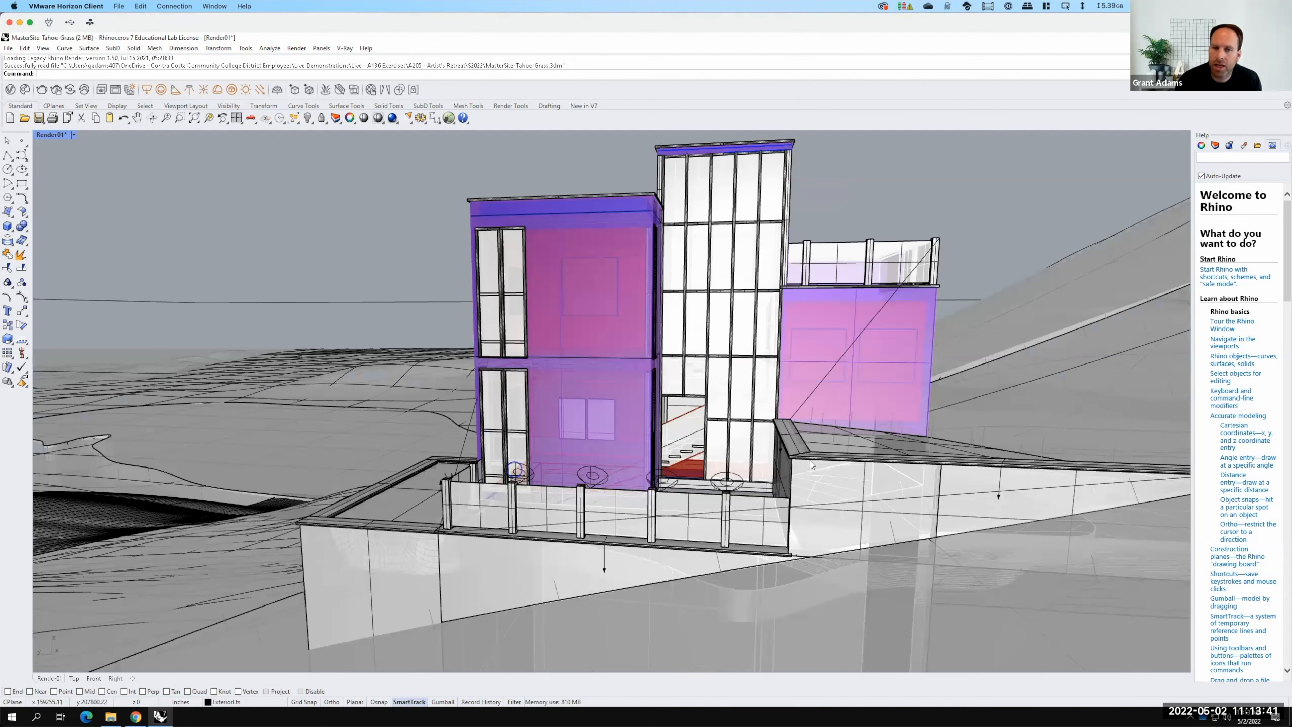
right_click_drag(839, 481, 841, 480)
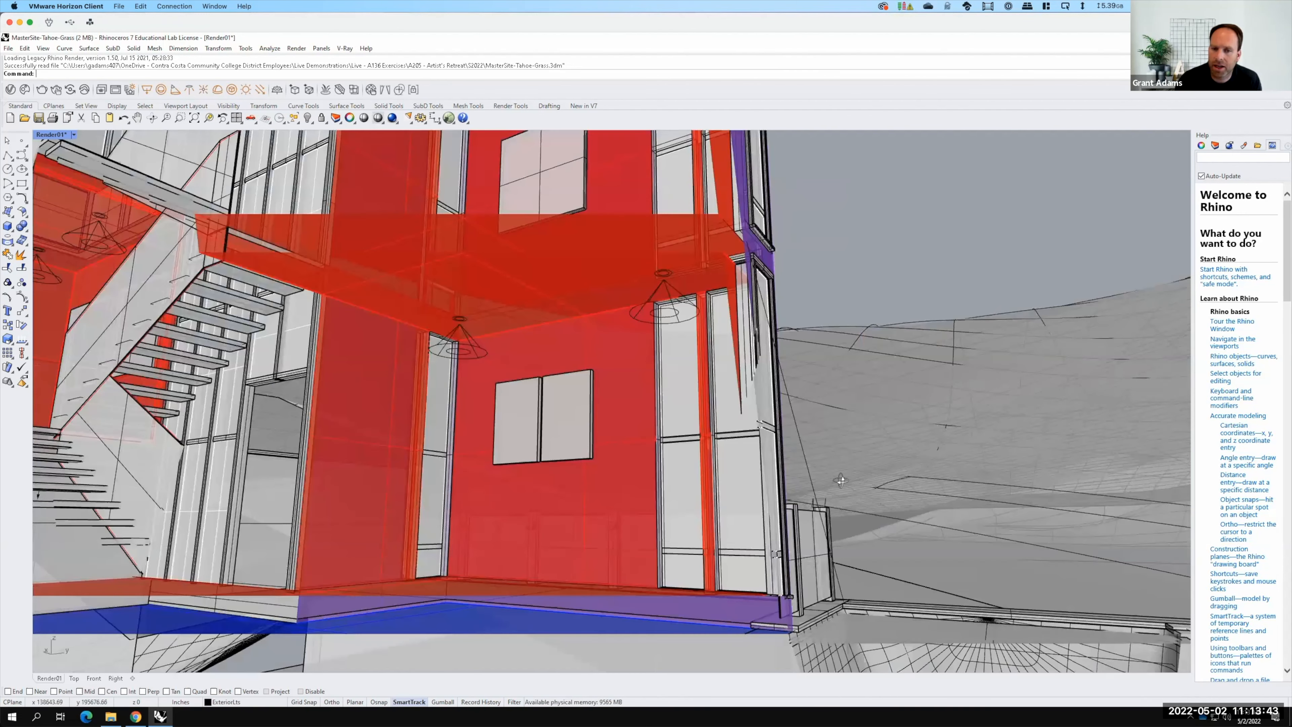
scroll(839, 480, "down", 7)
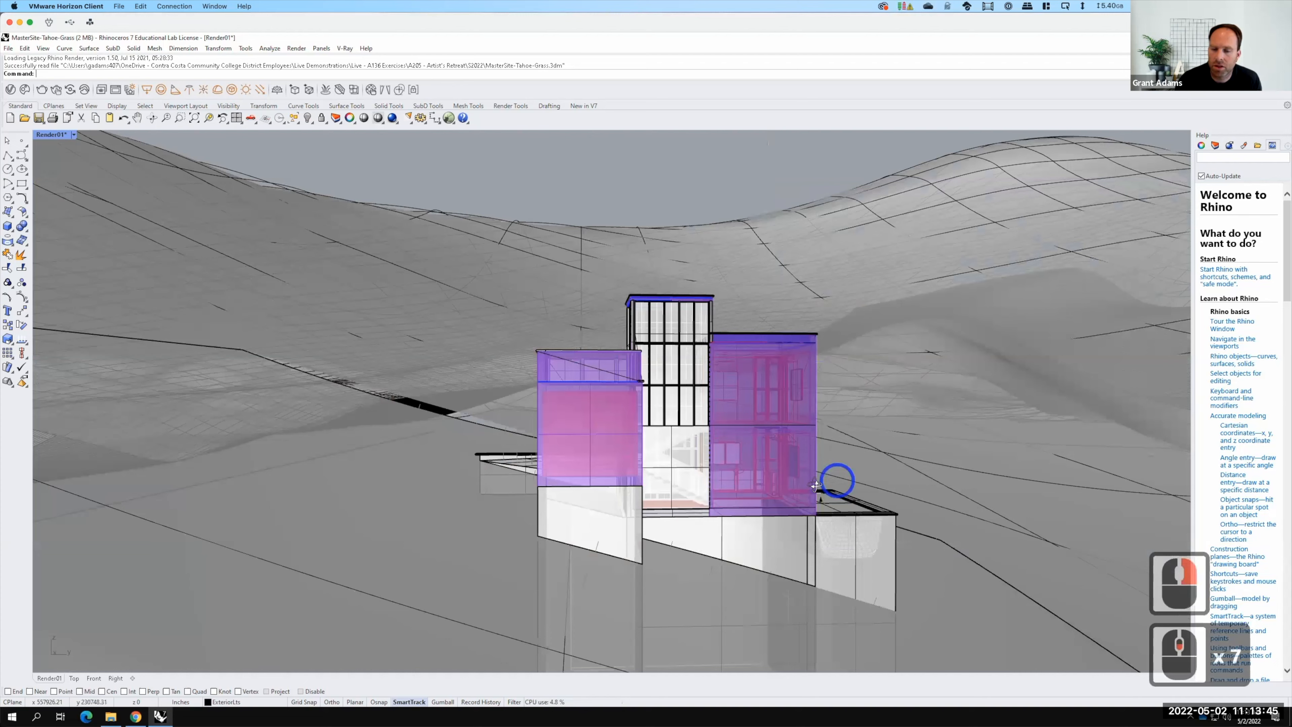
right_click_drag(815, 475, 478, 444)
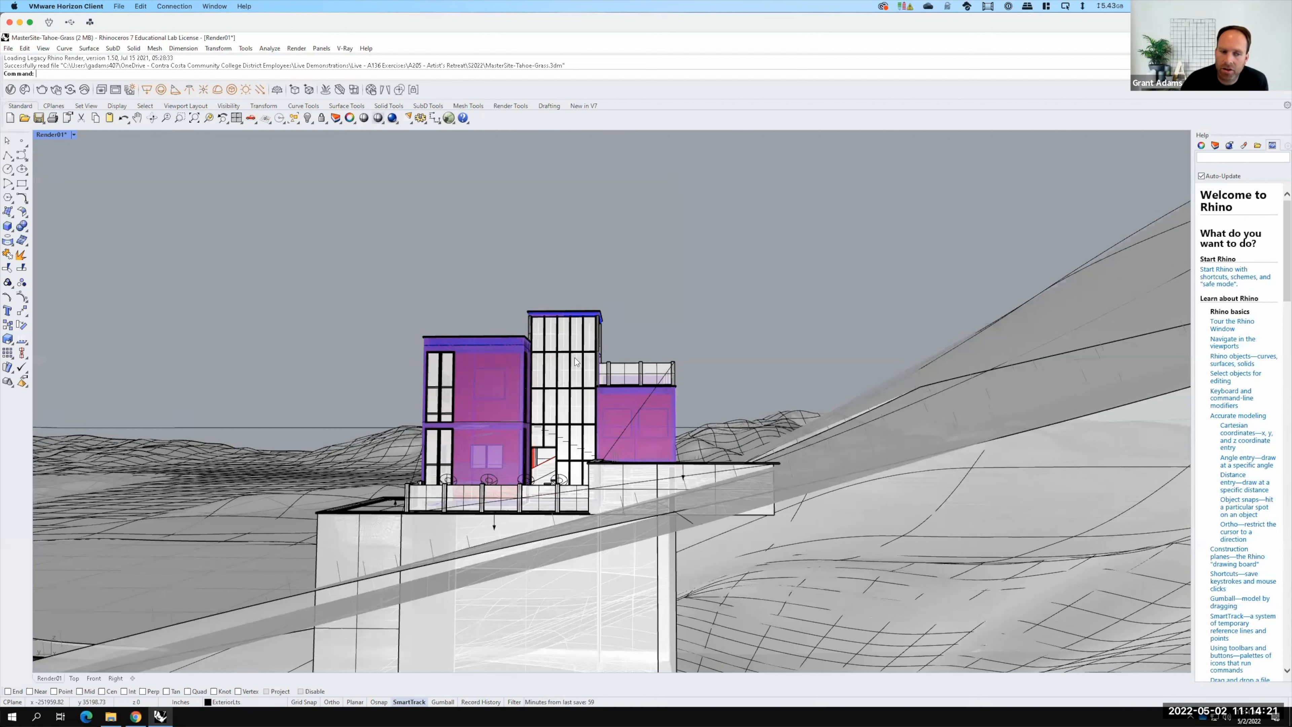
key("F15")
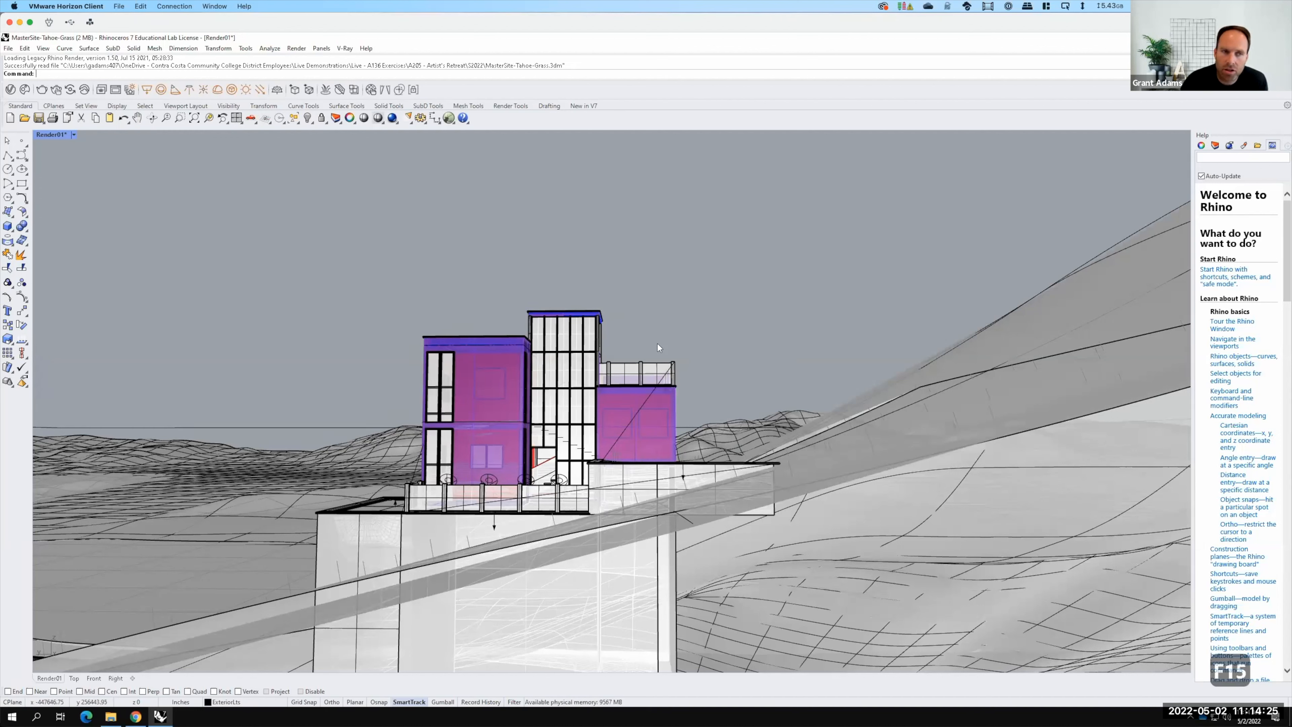
left_click(73, 135)
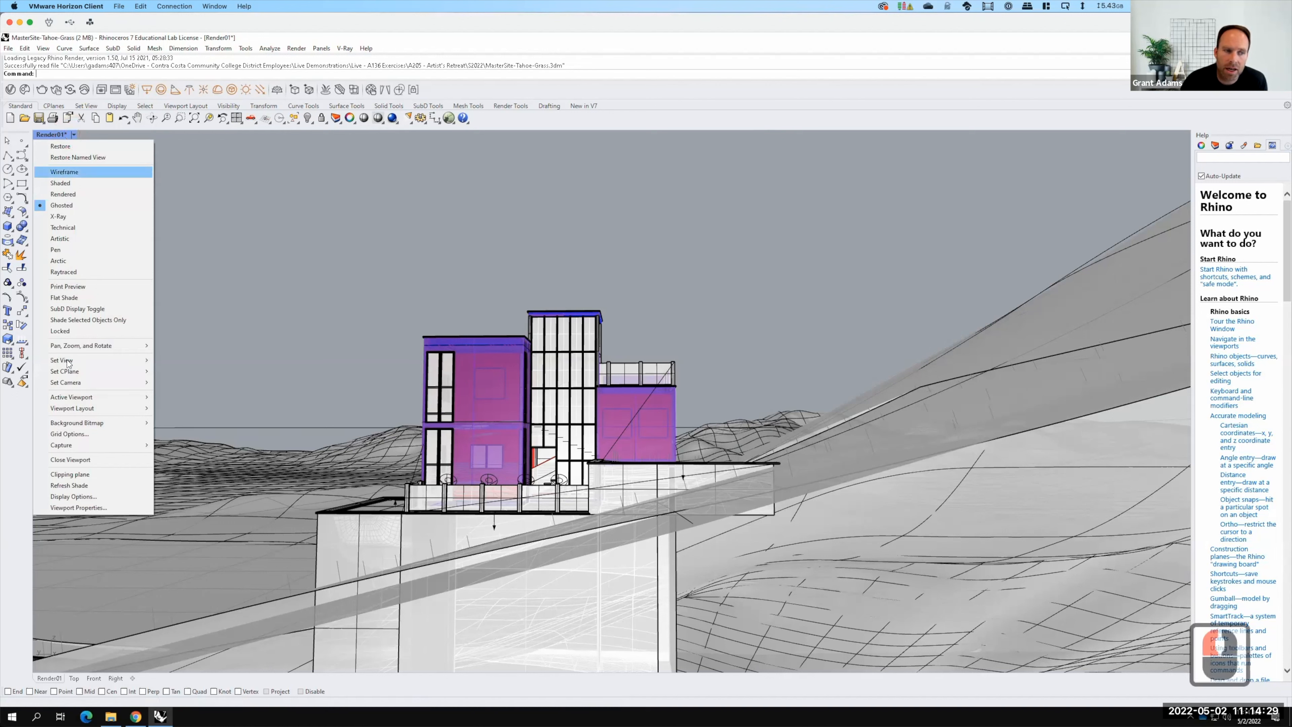
mouse_move(67, 362)
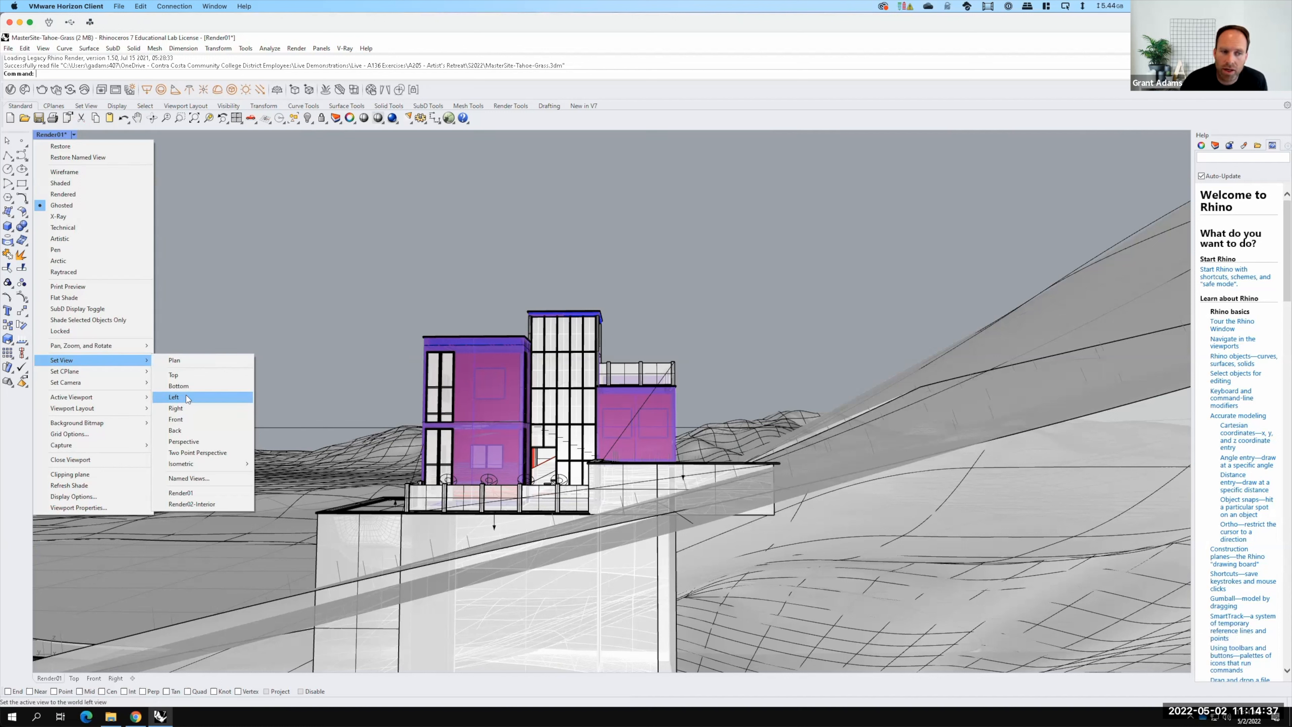
left_click(183, 419)
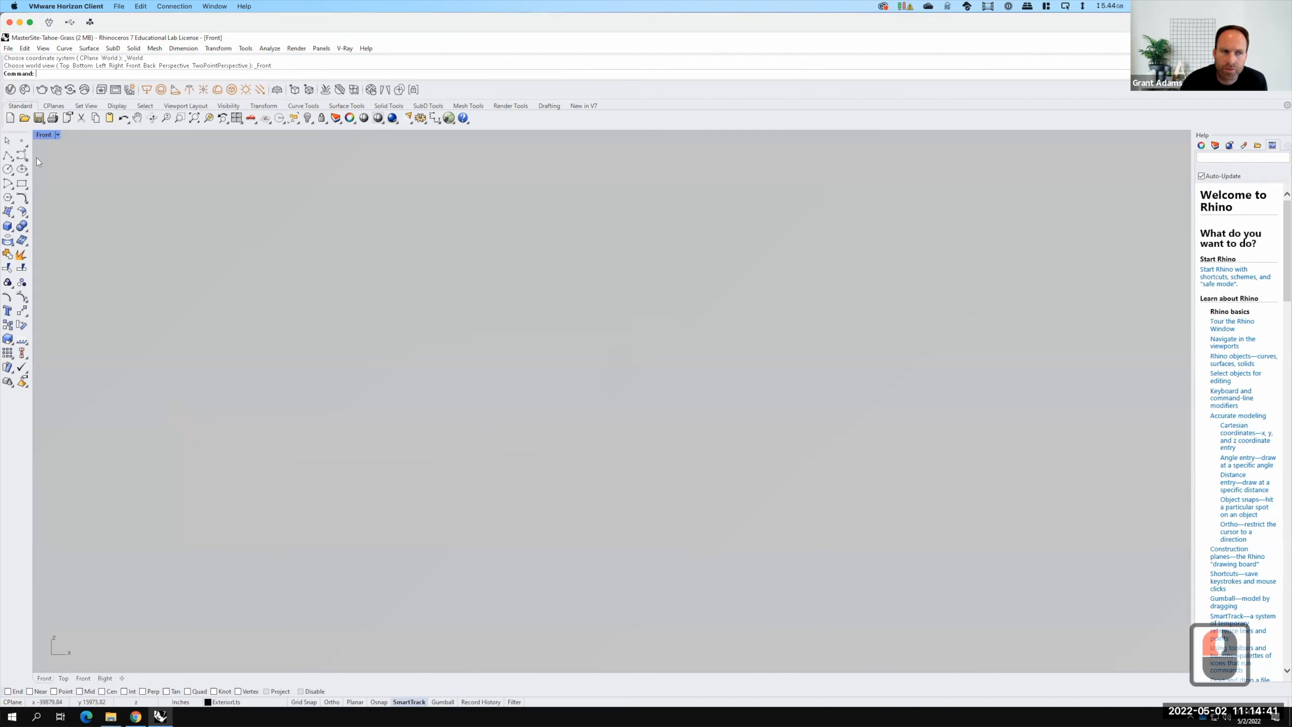
left_click(56, 134)
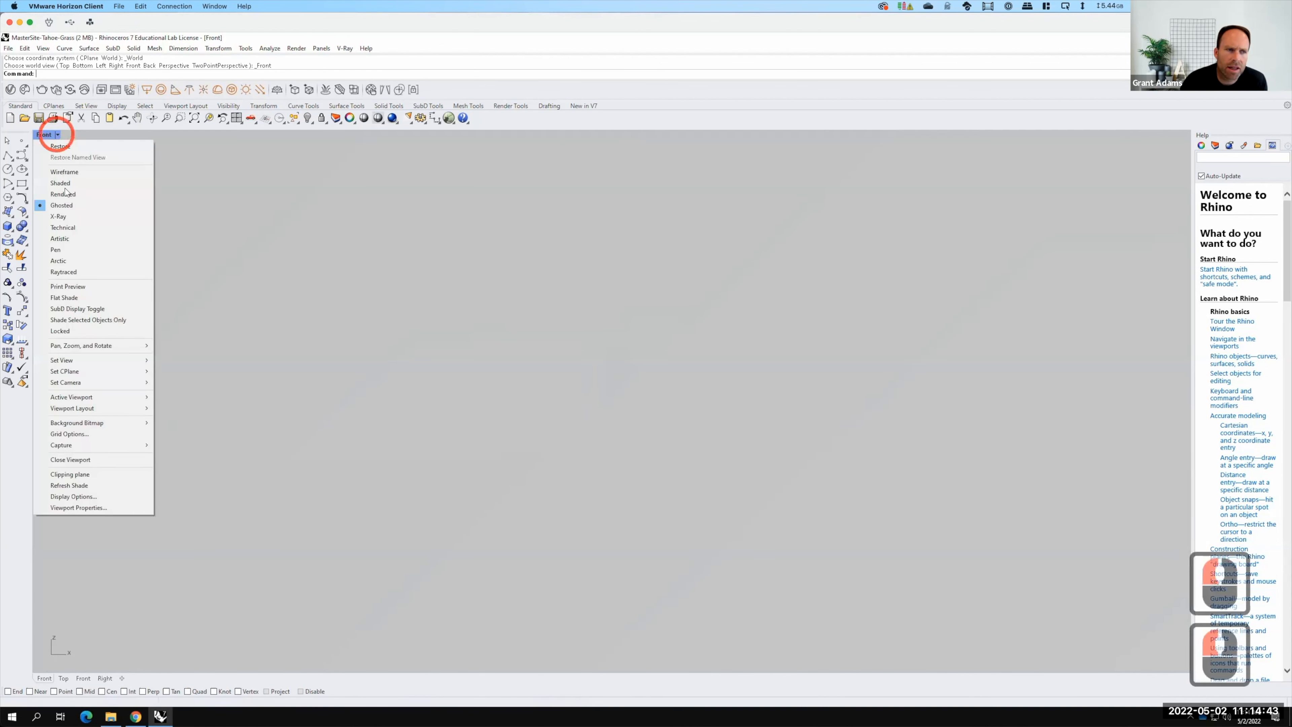
left_click(61, 173)
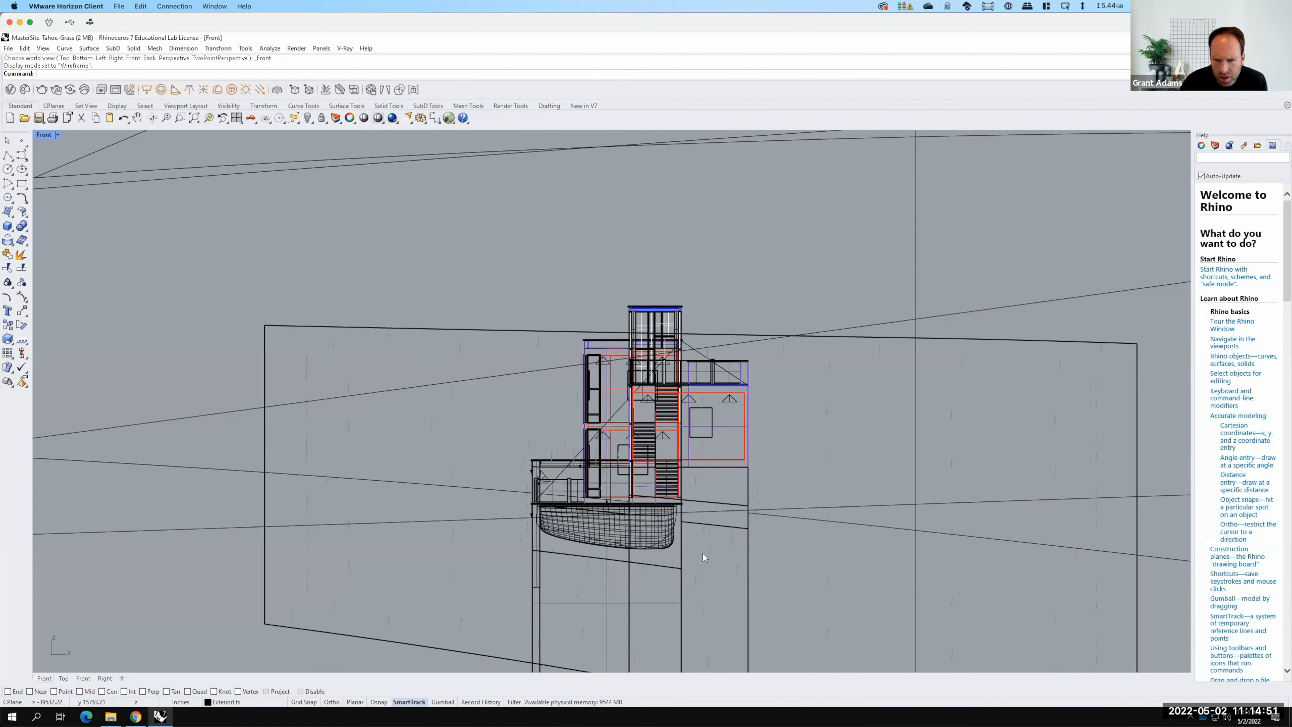
Look at the house in the world Right view and set the viewport to the world Left view
left_click(57, 135)
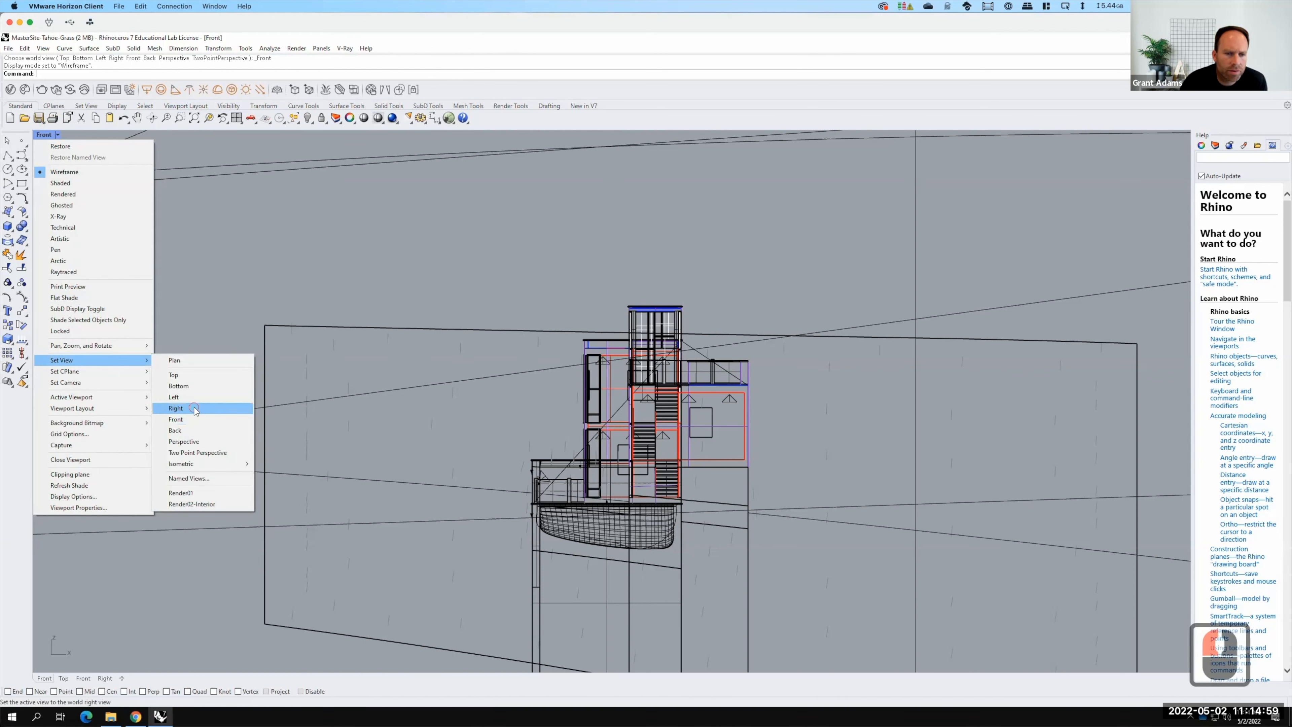
left_click(195, 408)
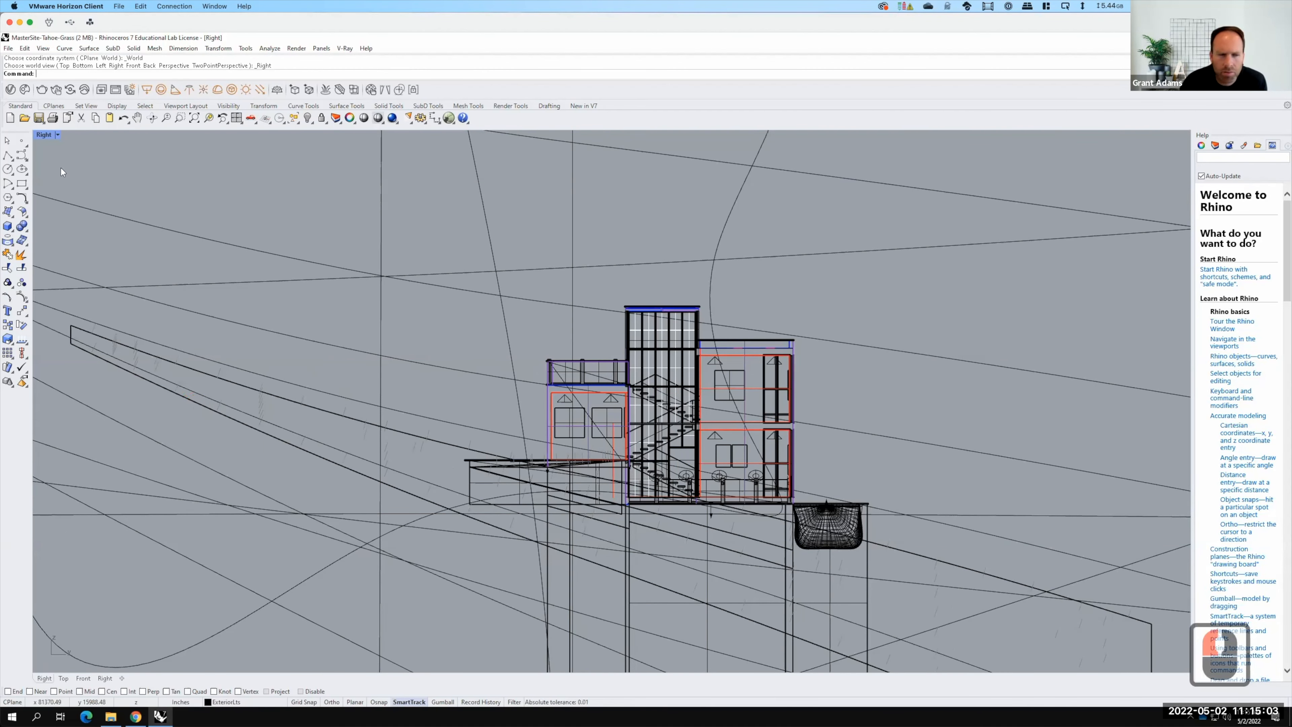
left_click(58, 135)
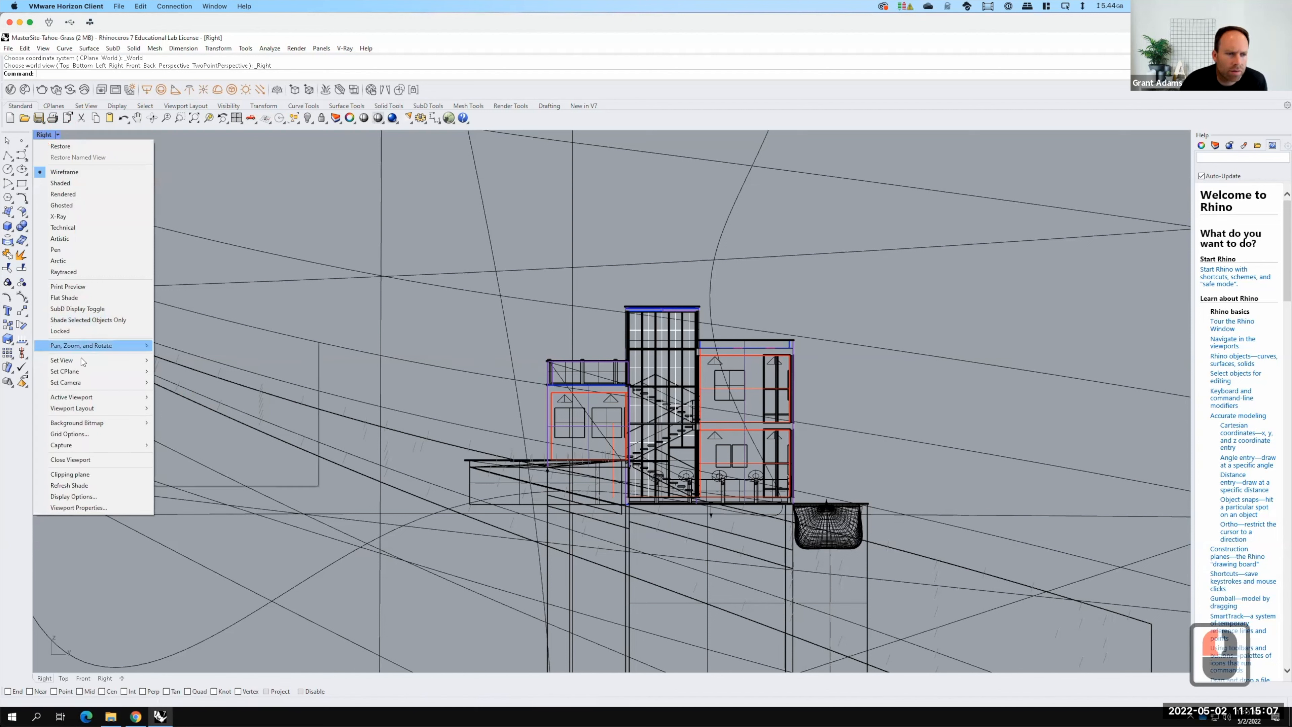
mouse_move(84, 360)
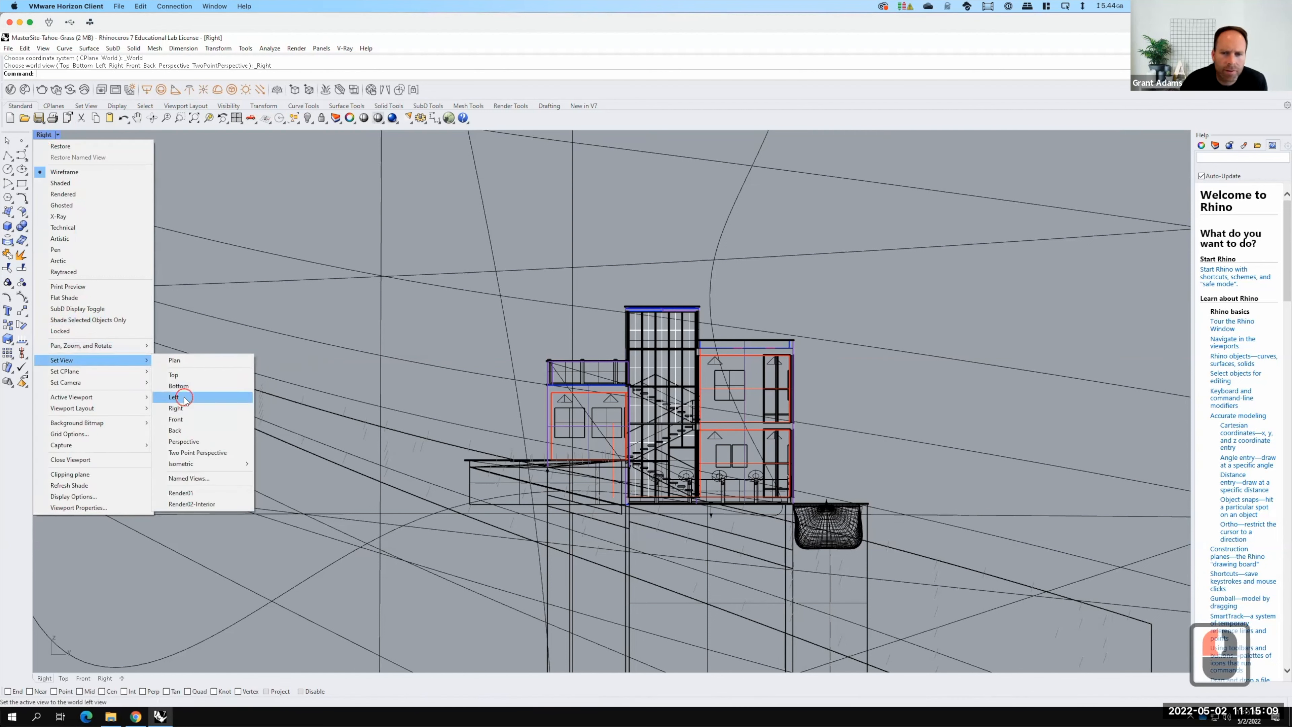
left_click(185, 397)
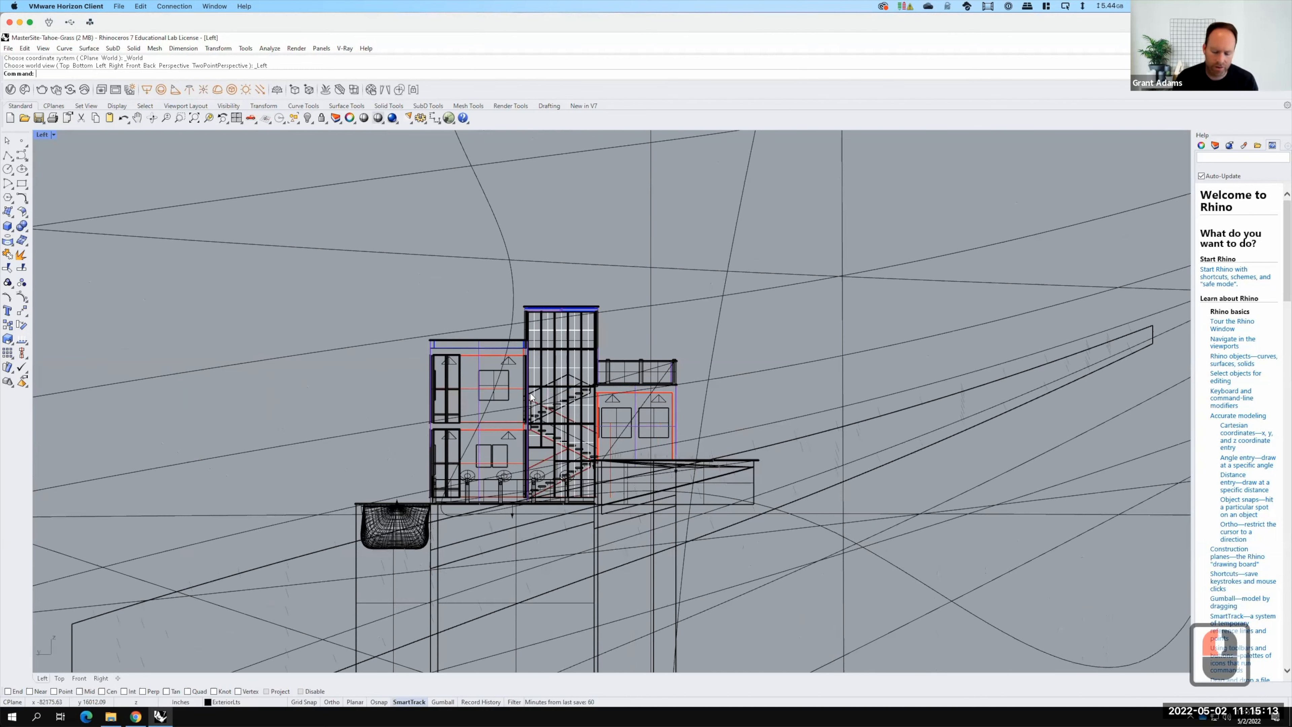
Pan the Left view with the Pan command to reposition the house, and end the command
type("pan")
key("Return")
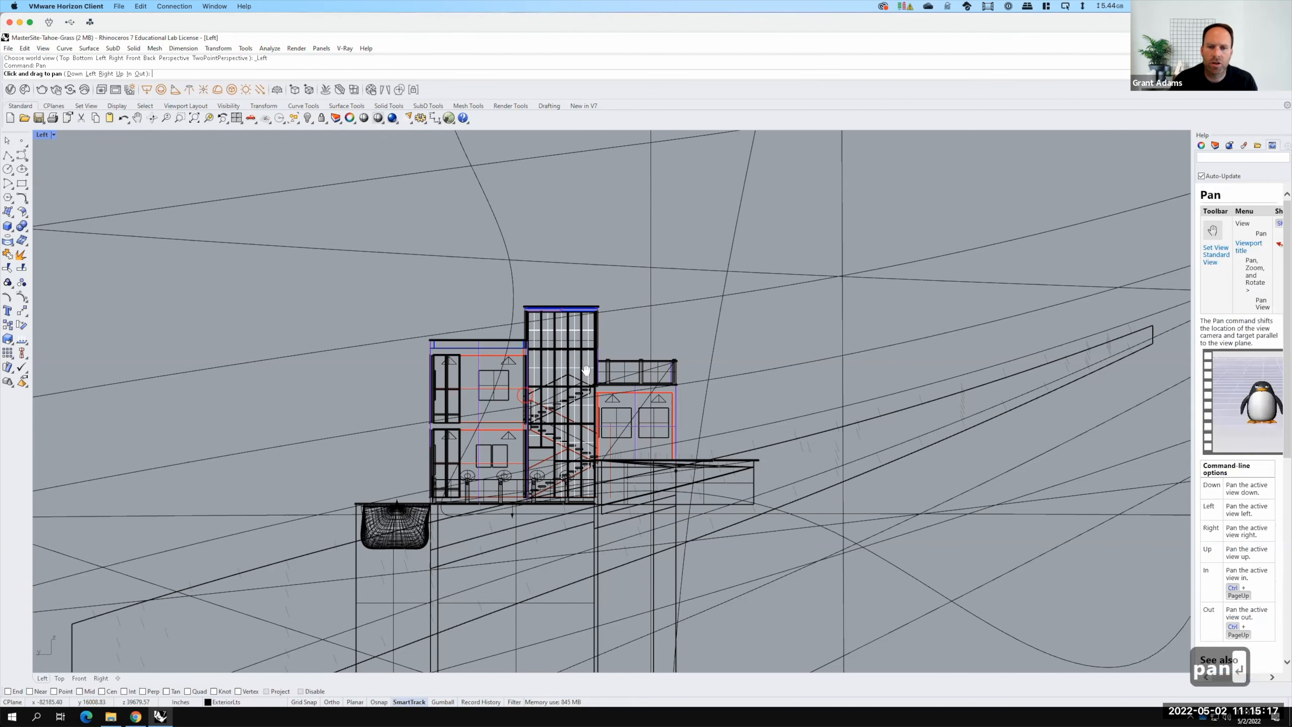
left_click_drag(584, 374, 588, 367)
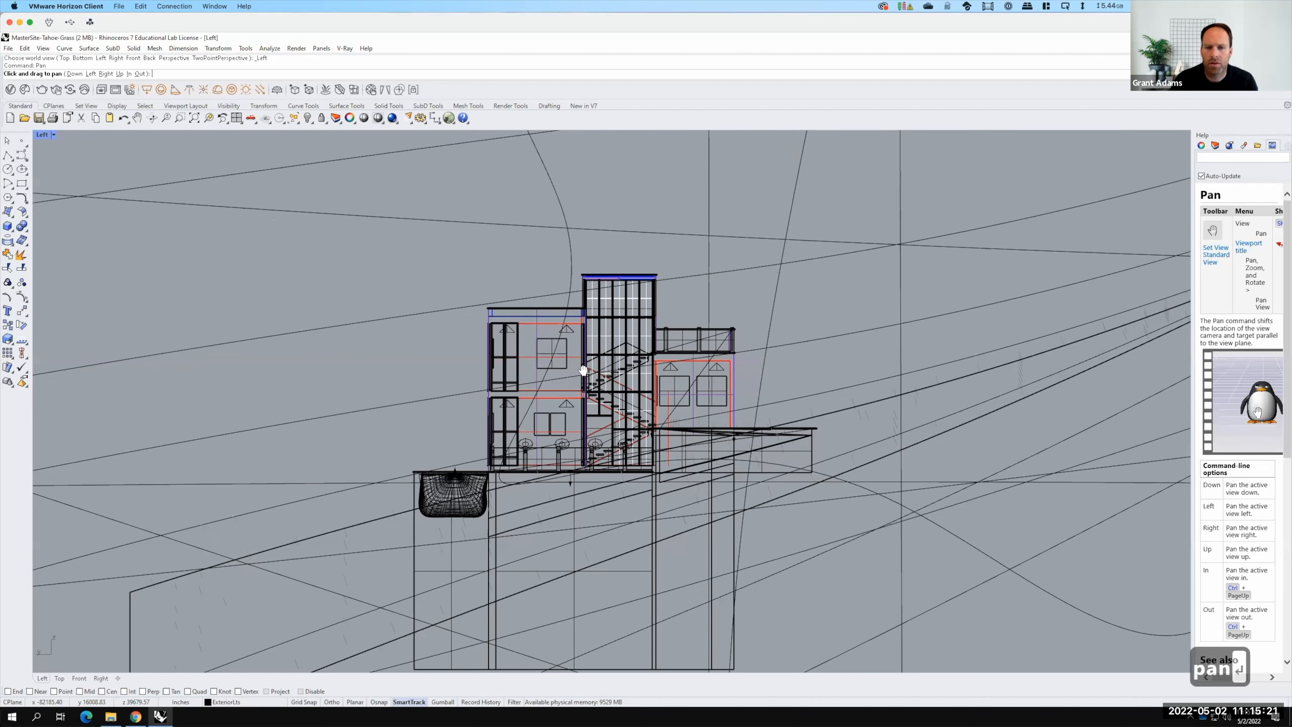
left_click_drag(583, 371, 578, 373)
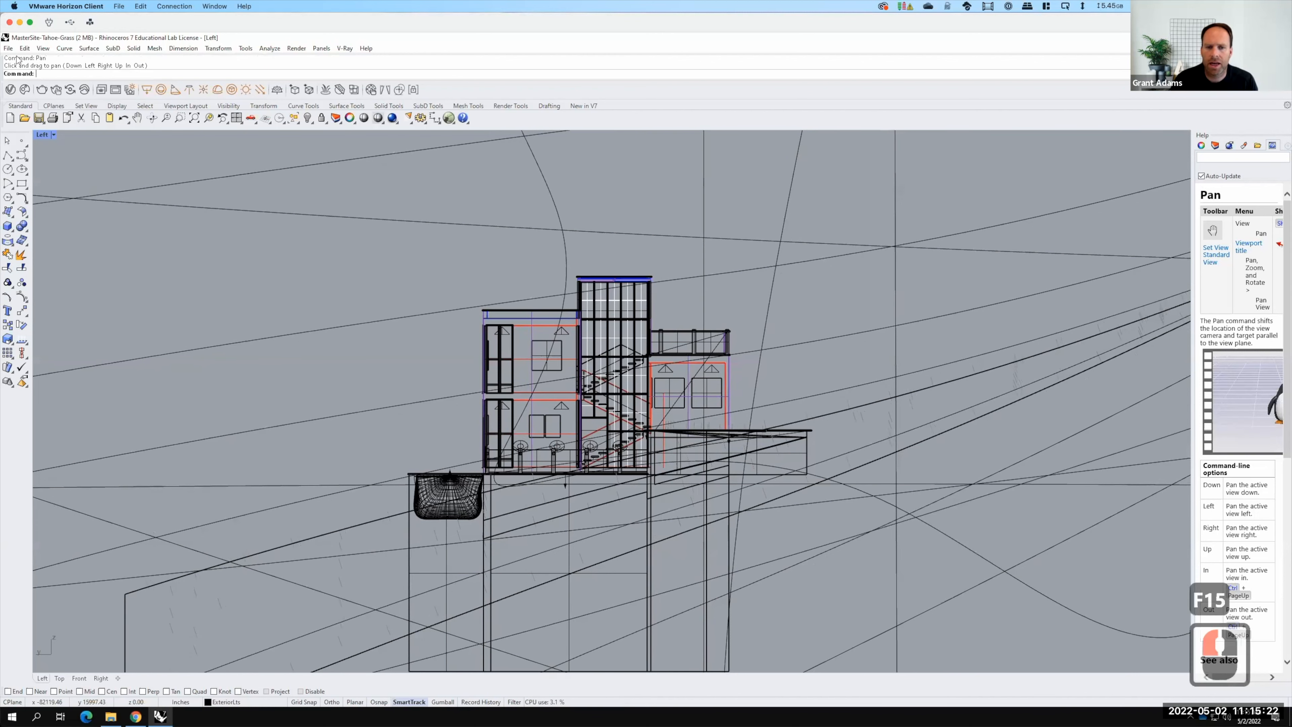
key("Escape")
Try the Shaded display mode in the Left view and return it to Wireframe
left_click(53, 134)
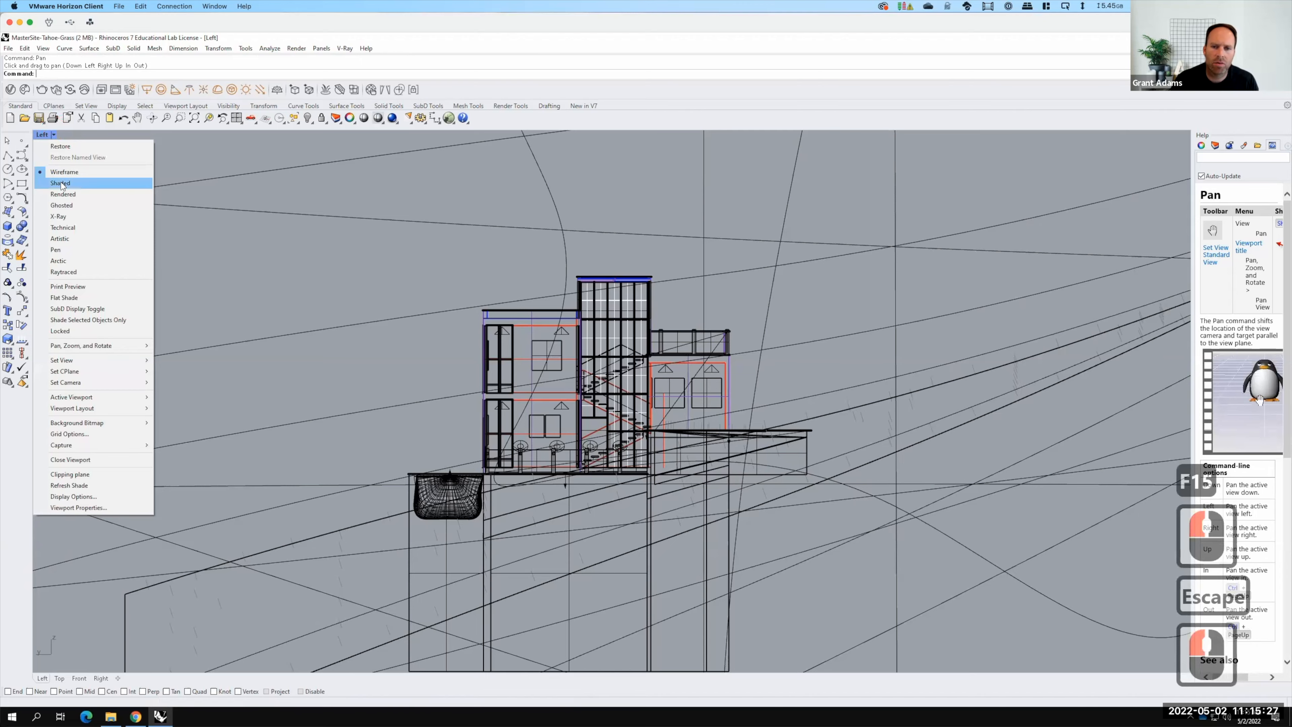
left_click(61, 184)
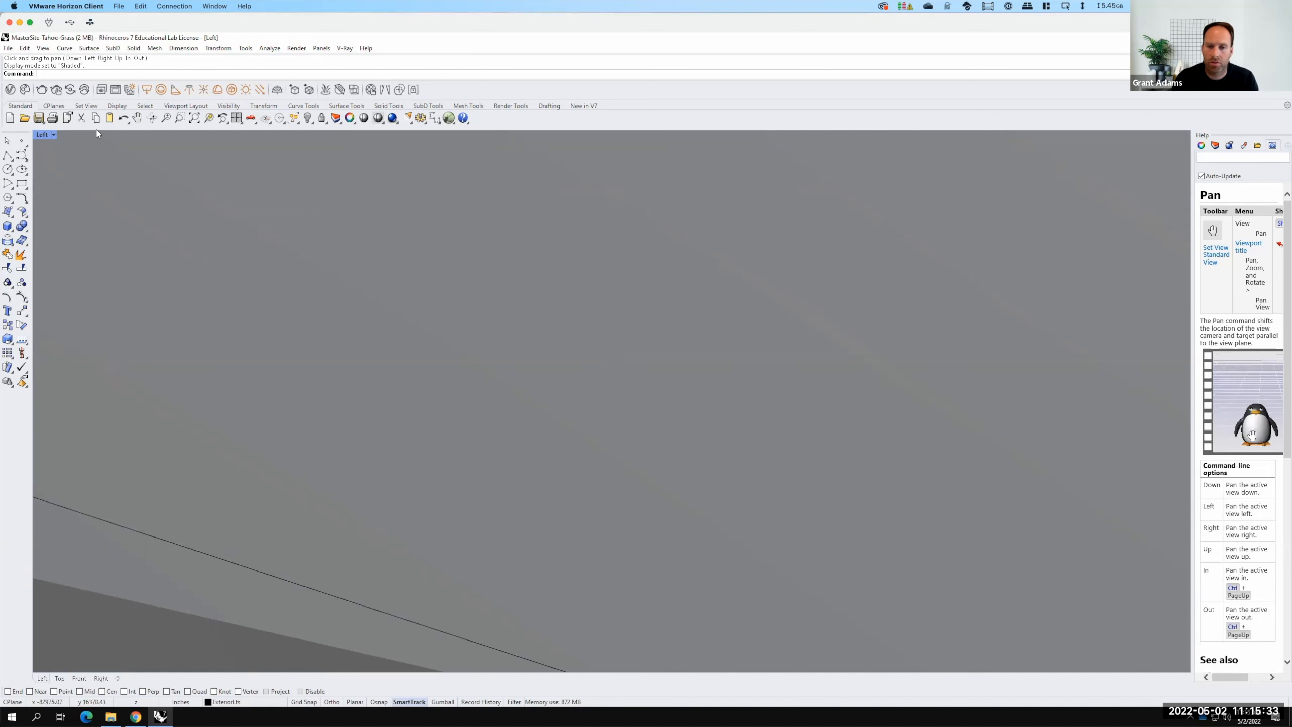
left_click(54, 133)
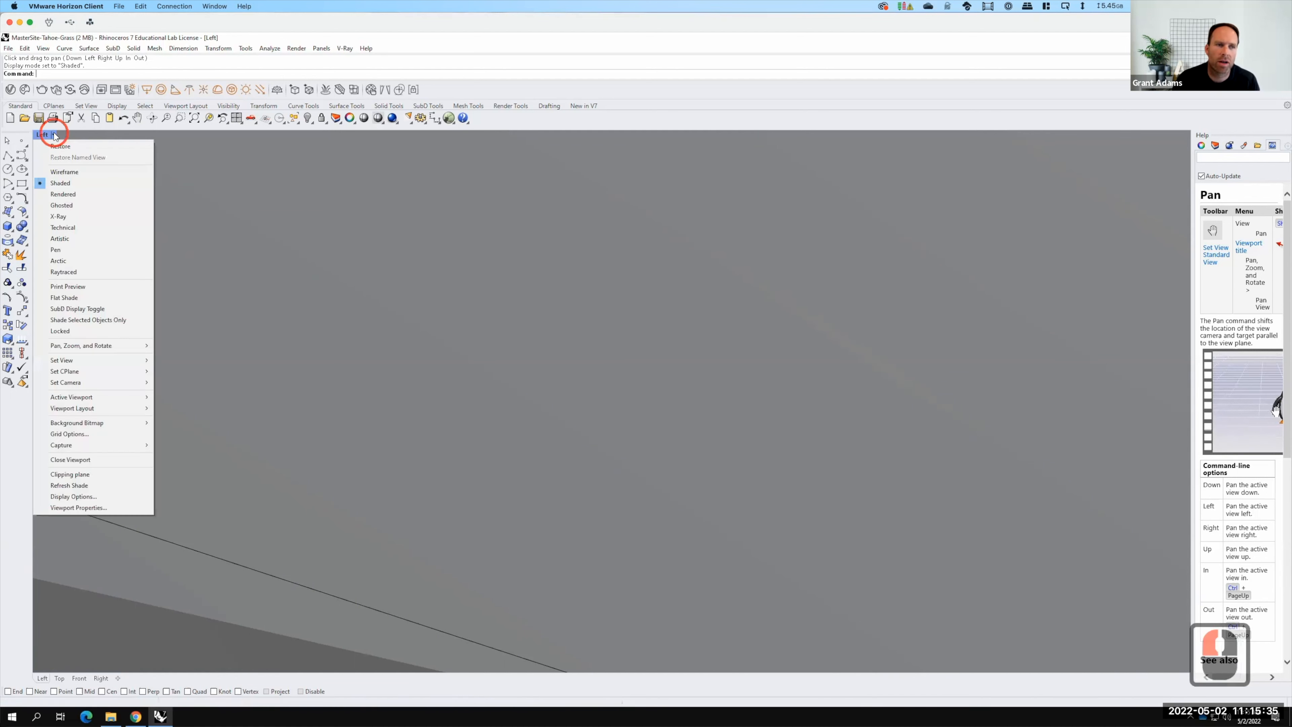
left_click(64, 172)
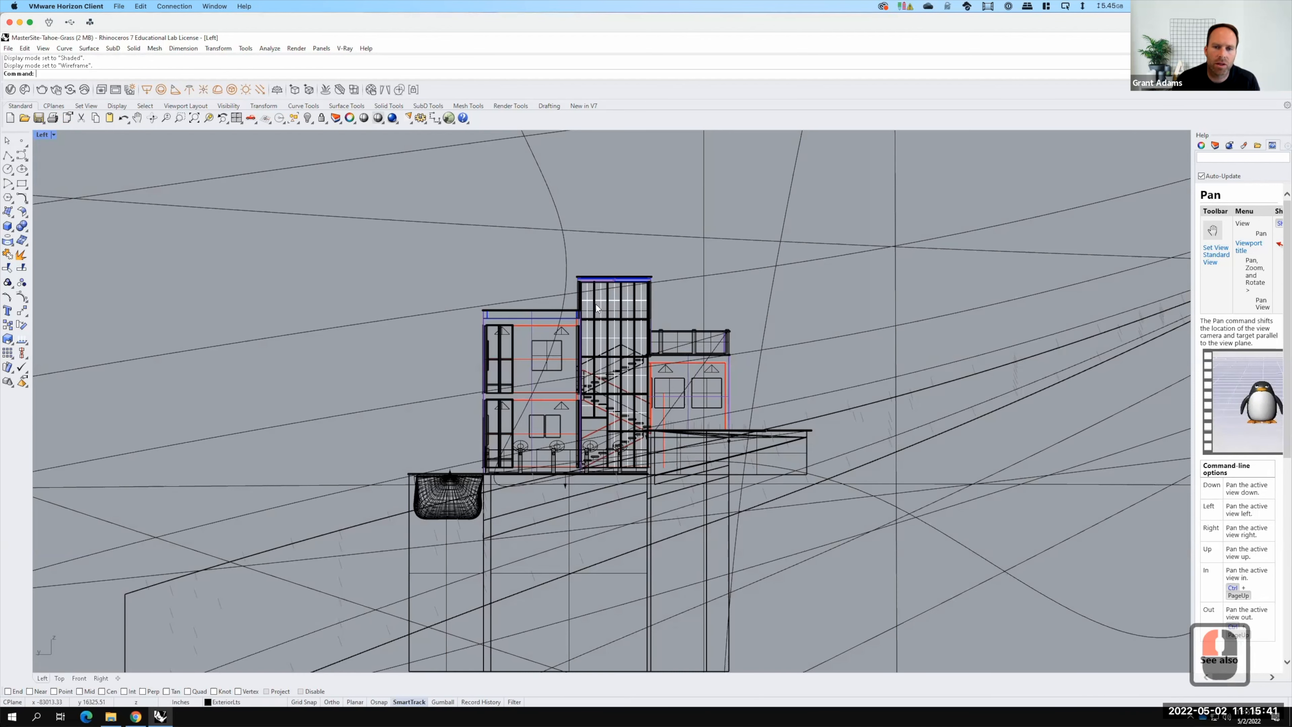
Open the named views list from the Left viewport and save the current viewport as a named view called Elevation
left_click(53, 134)
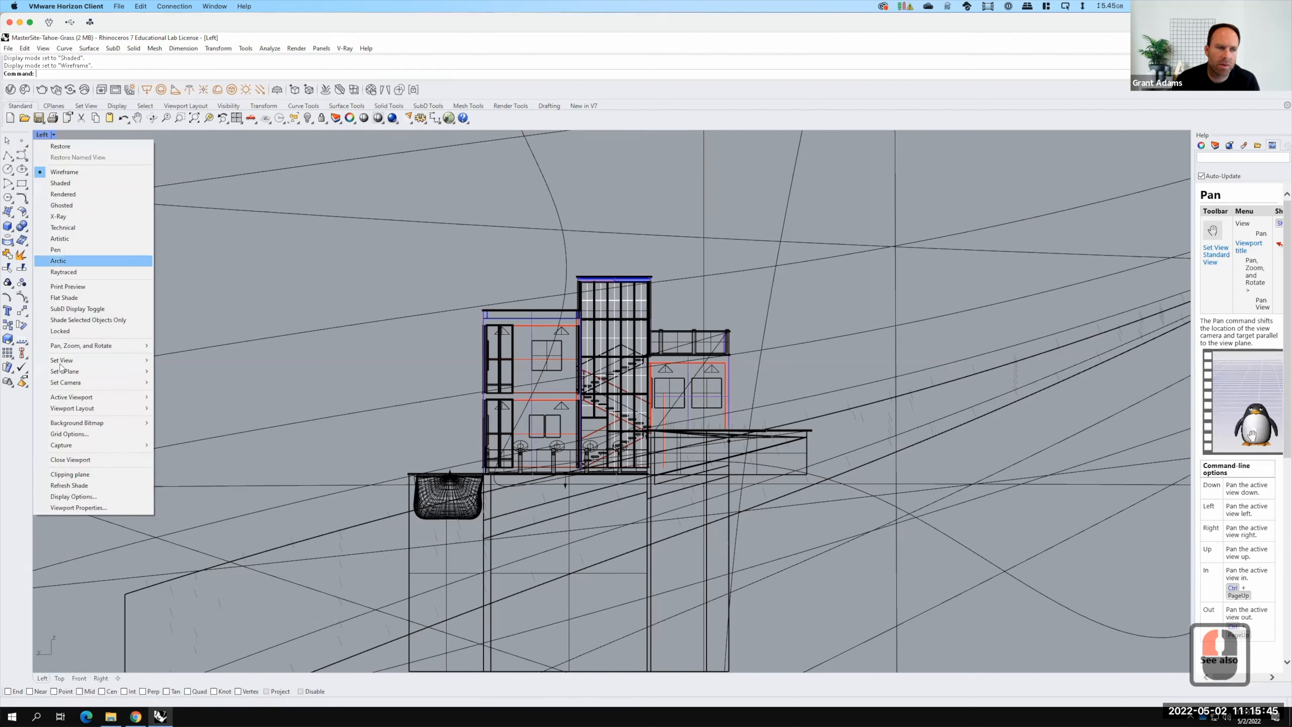
mouse_move(62, 361)
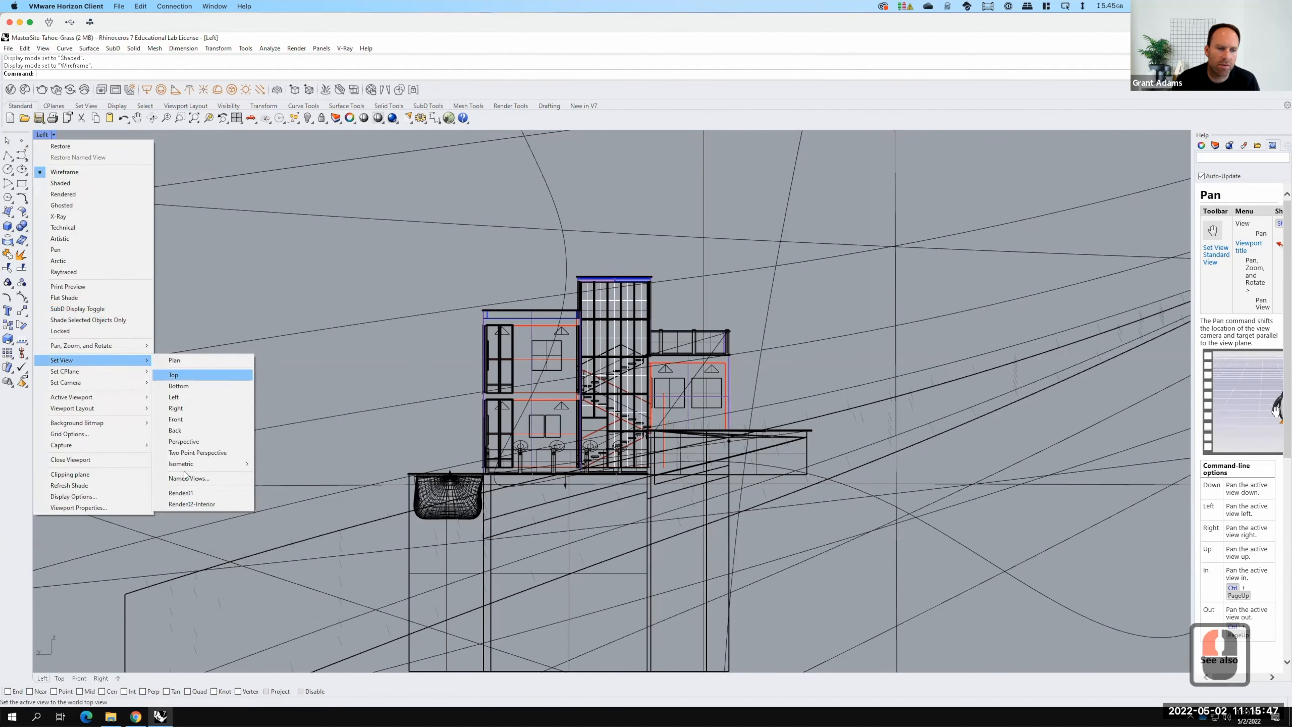
left_click(193, 478)
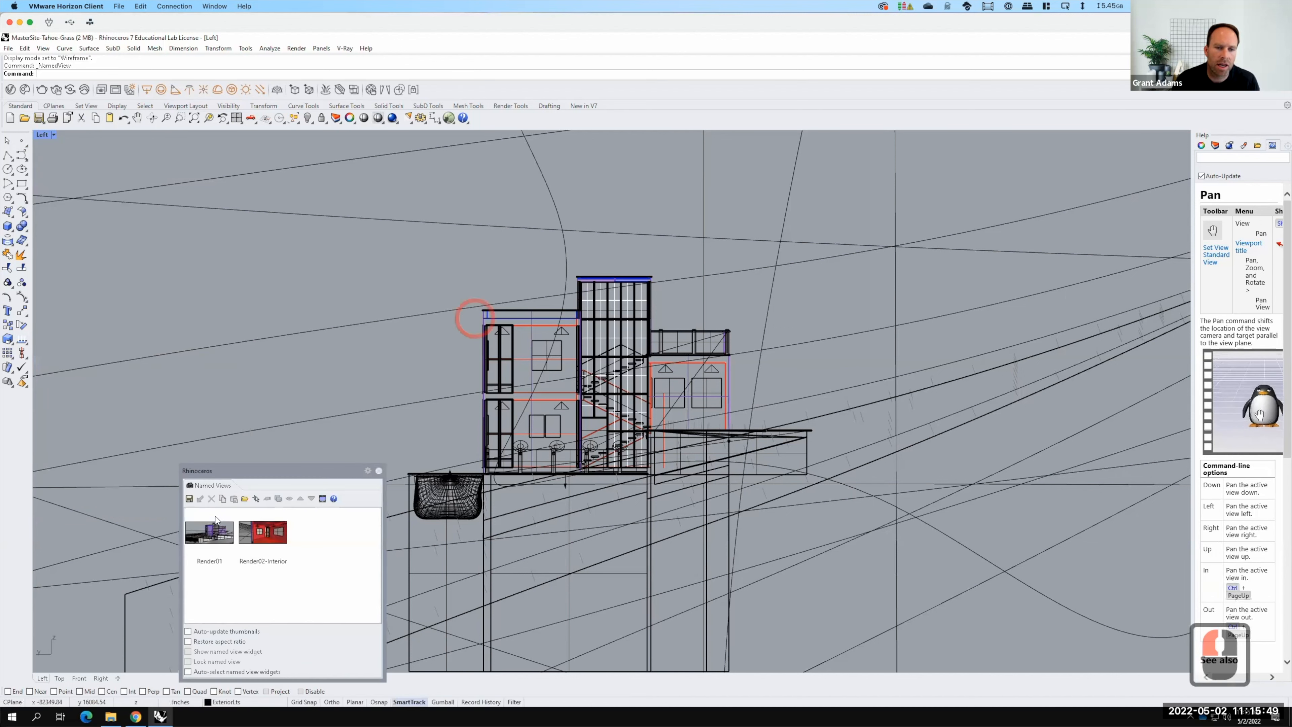
left_click(188, 499)
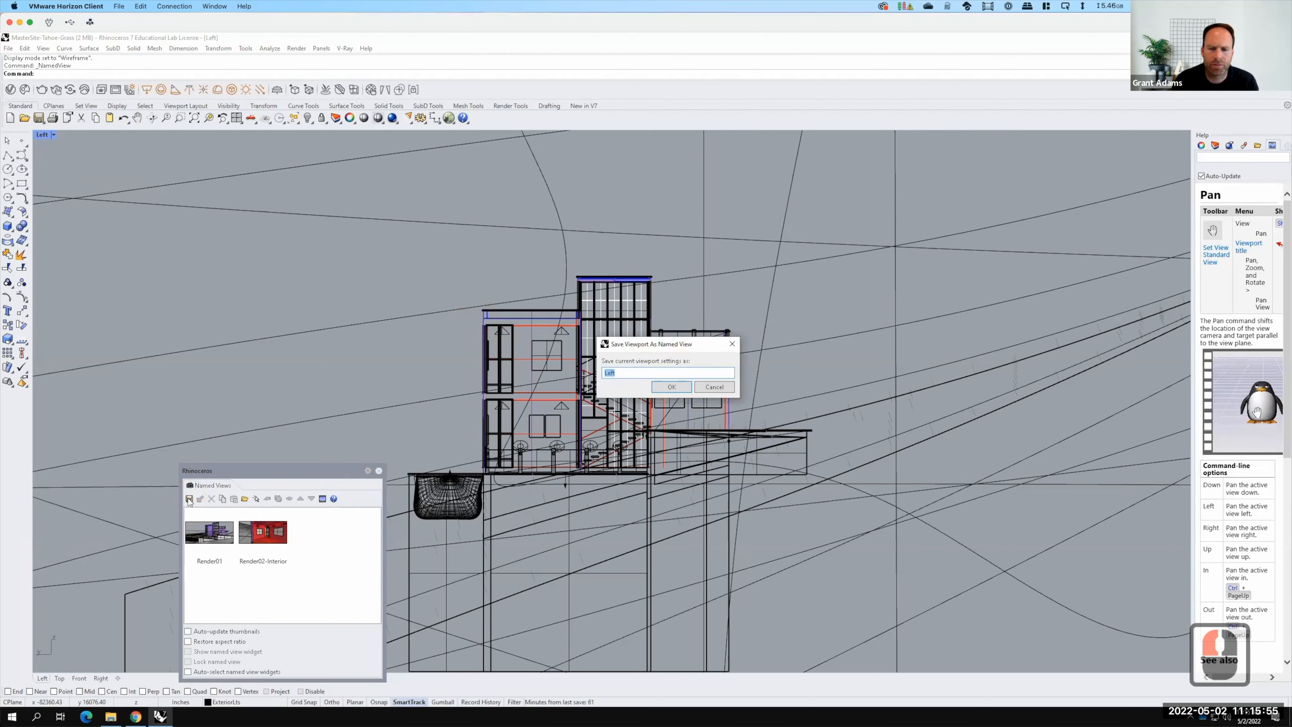
type("E")
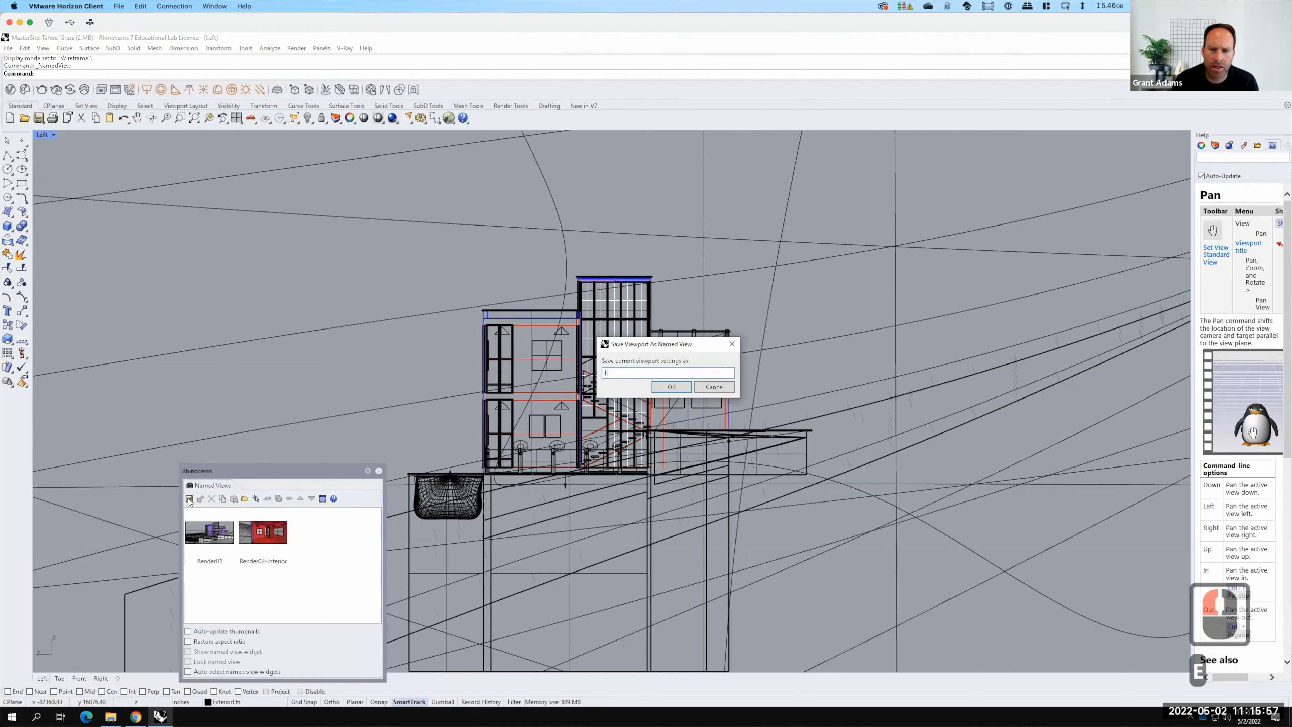
type("leation")
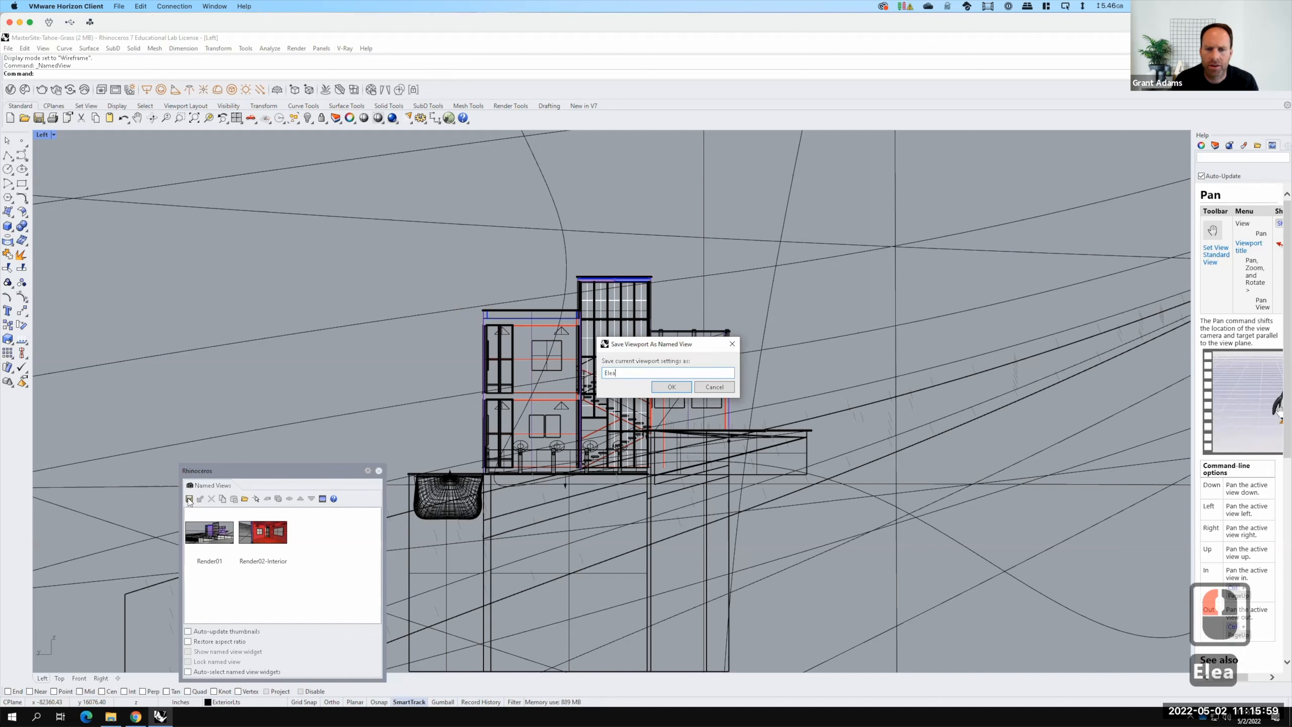
key("BackSpace")
key("BackSpace")
key("BackSpace")
key("BackSpace")
key("BackSpace")
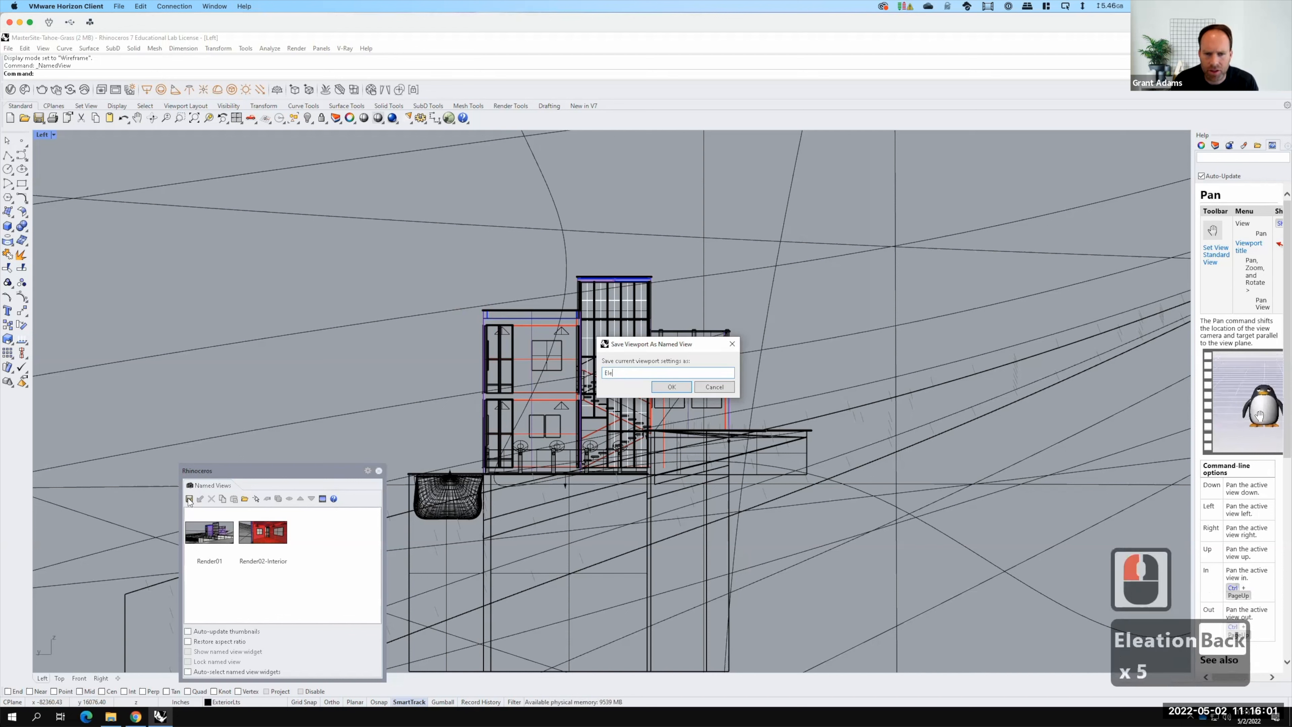
type("vation")
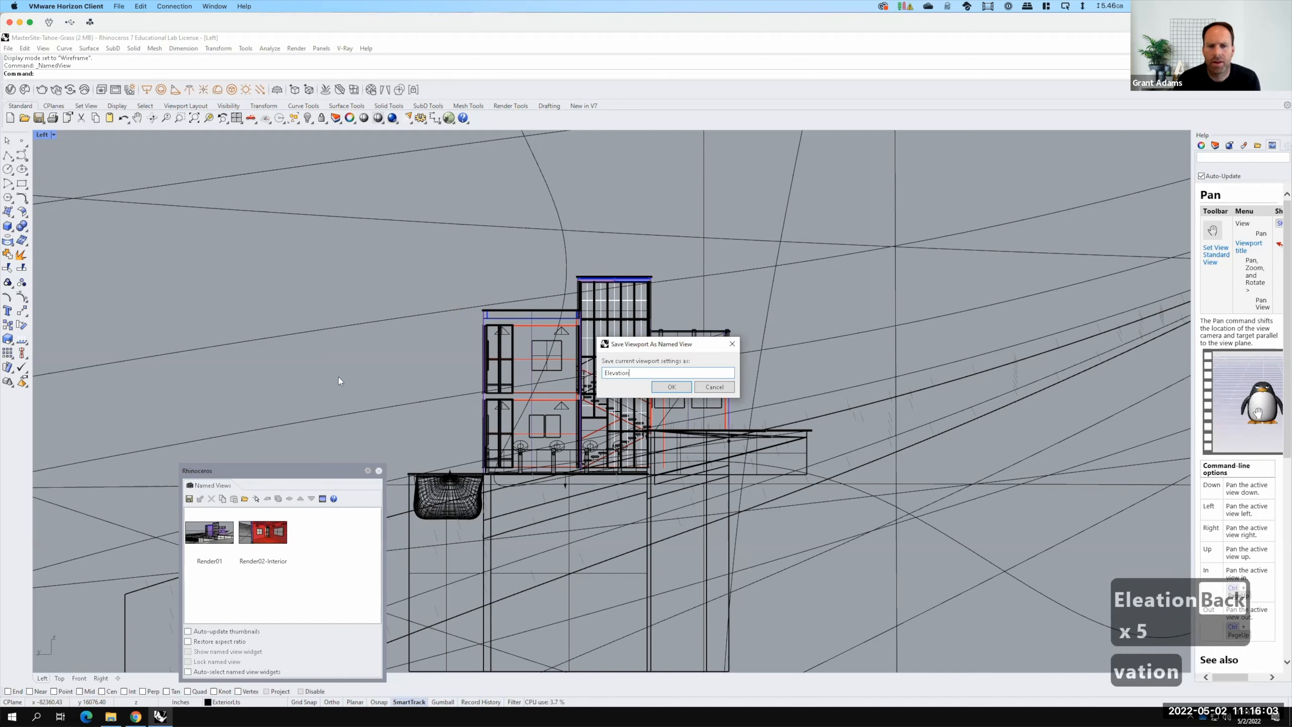
left_click(666, 388)
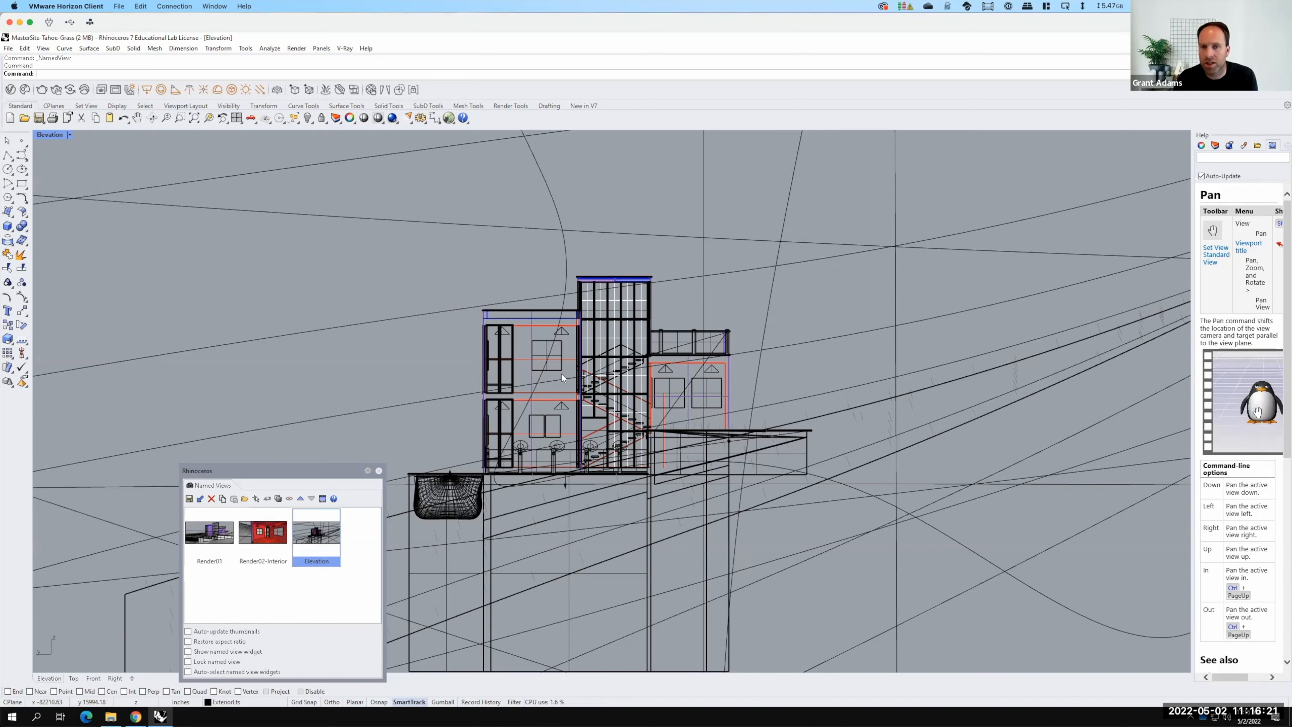
Save the MasterSite-Tahoe-Grass model under its existing file name
key("F15")
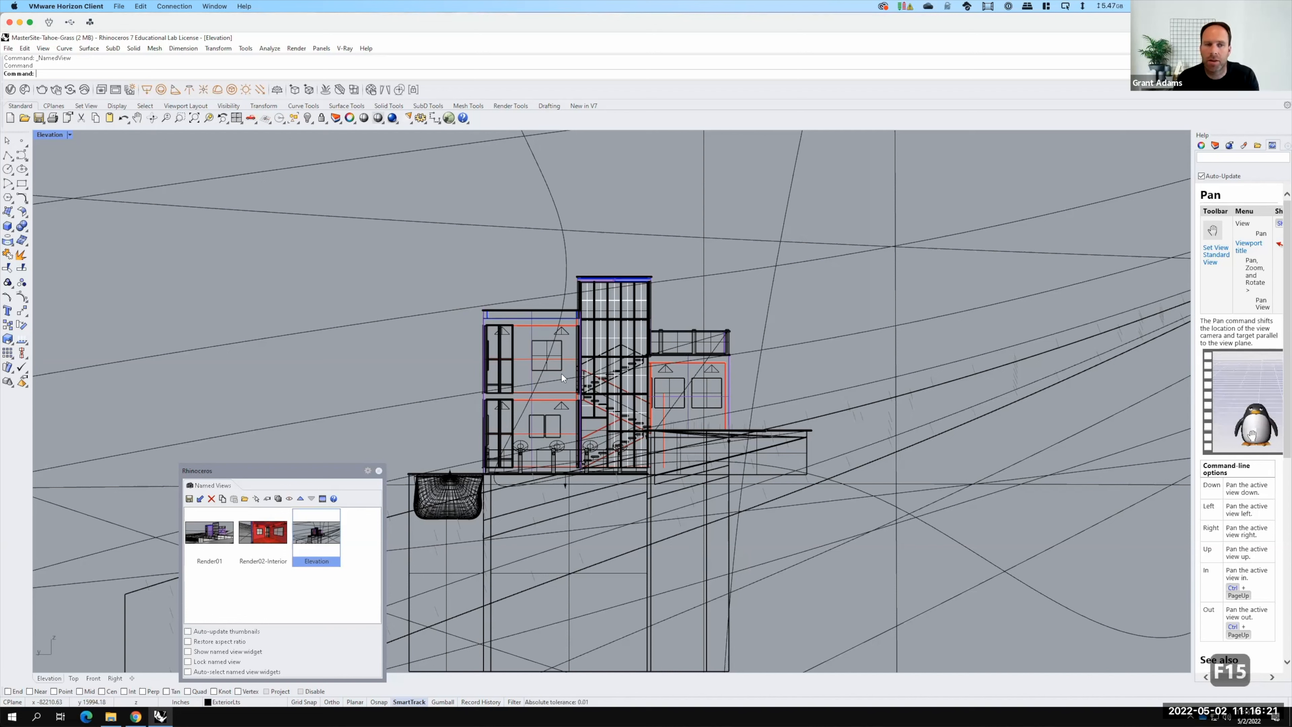
left_click(12, 47)
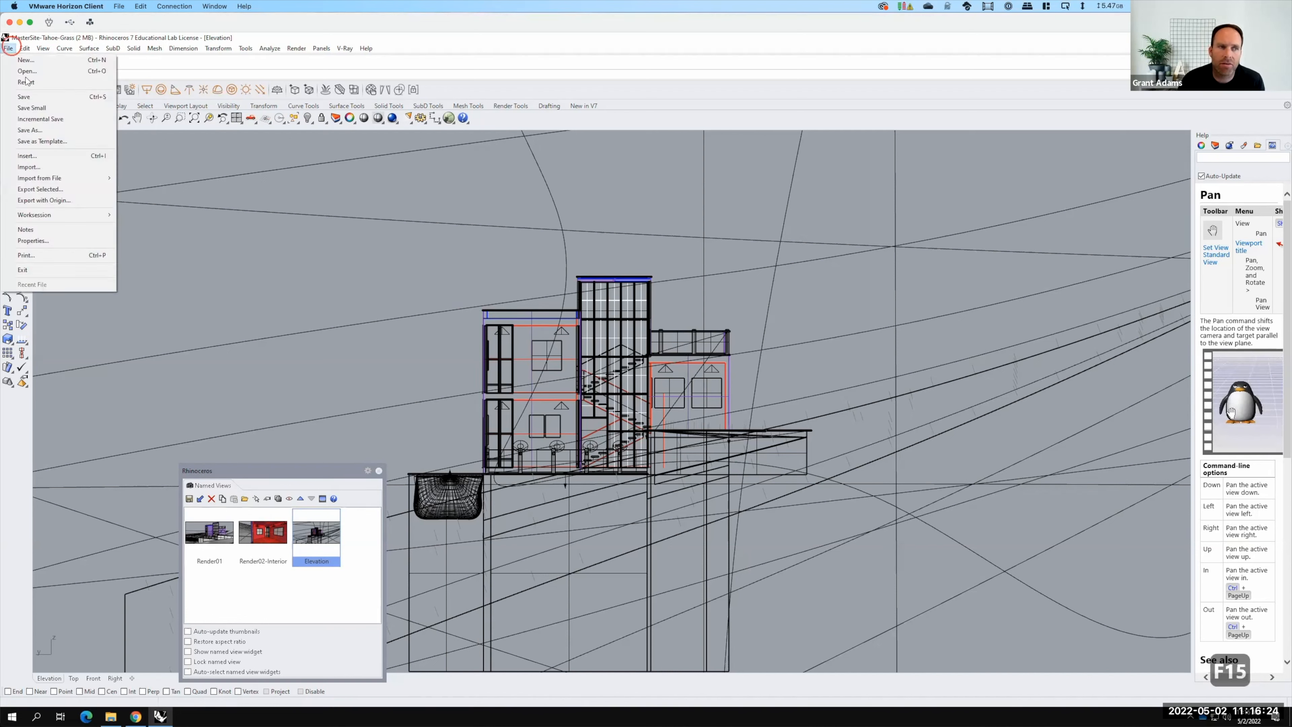
left_click(30, 98)
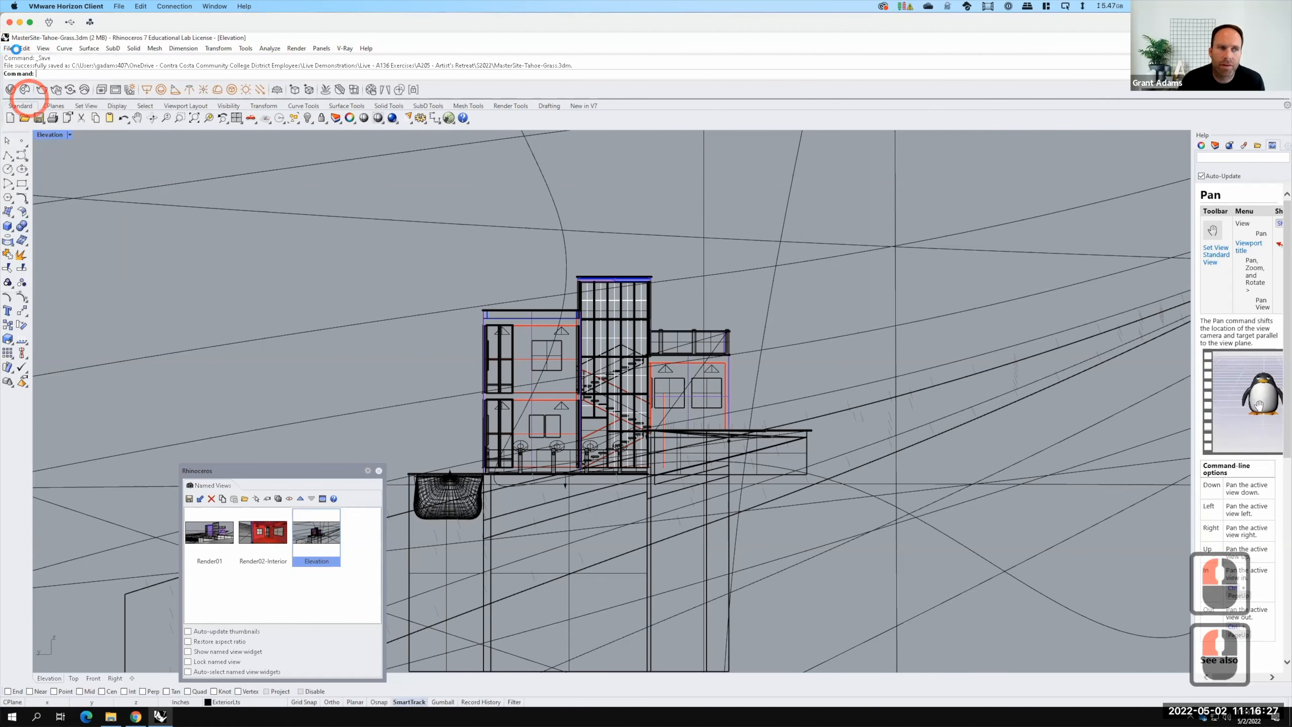
Save the model as a new Rhino 7 file named MasterSite-Elevation in the S2022 folder
left_click(12, 48)
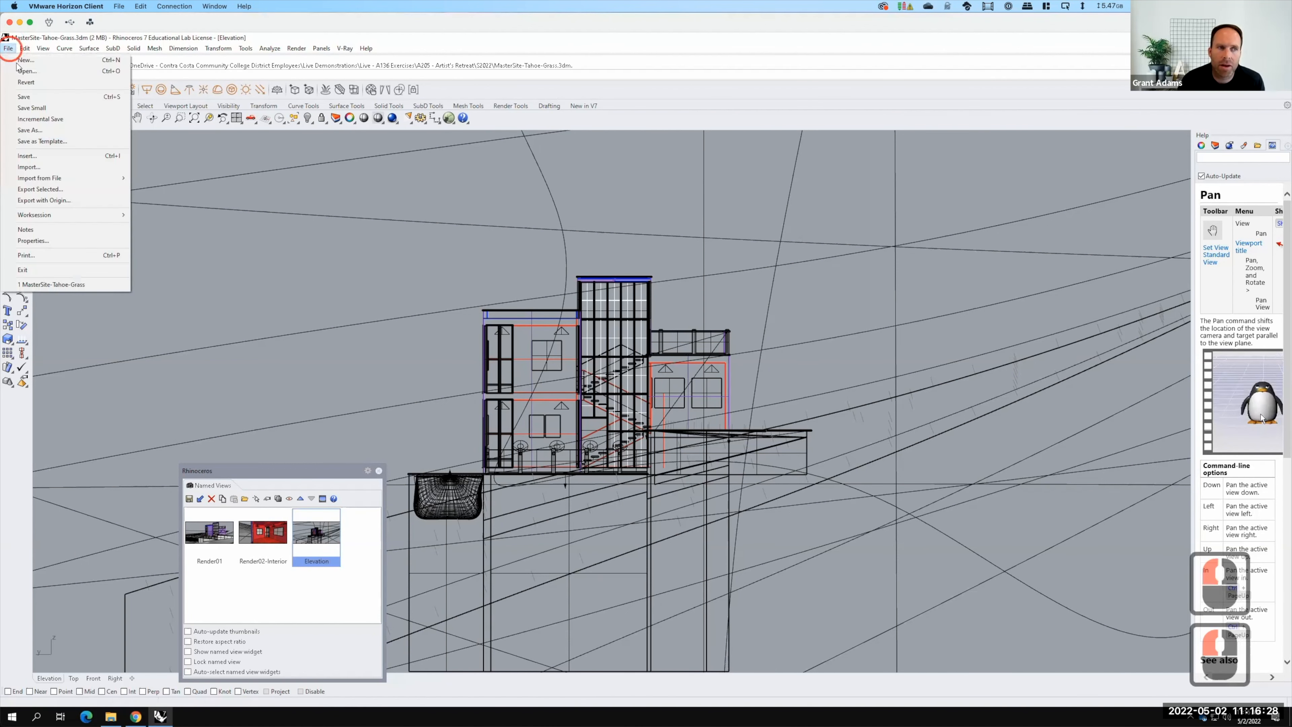
left_click(31, 130)
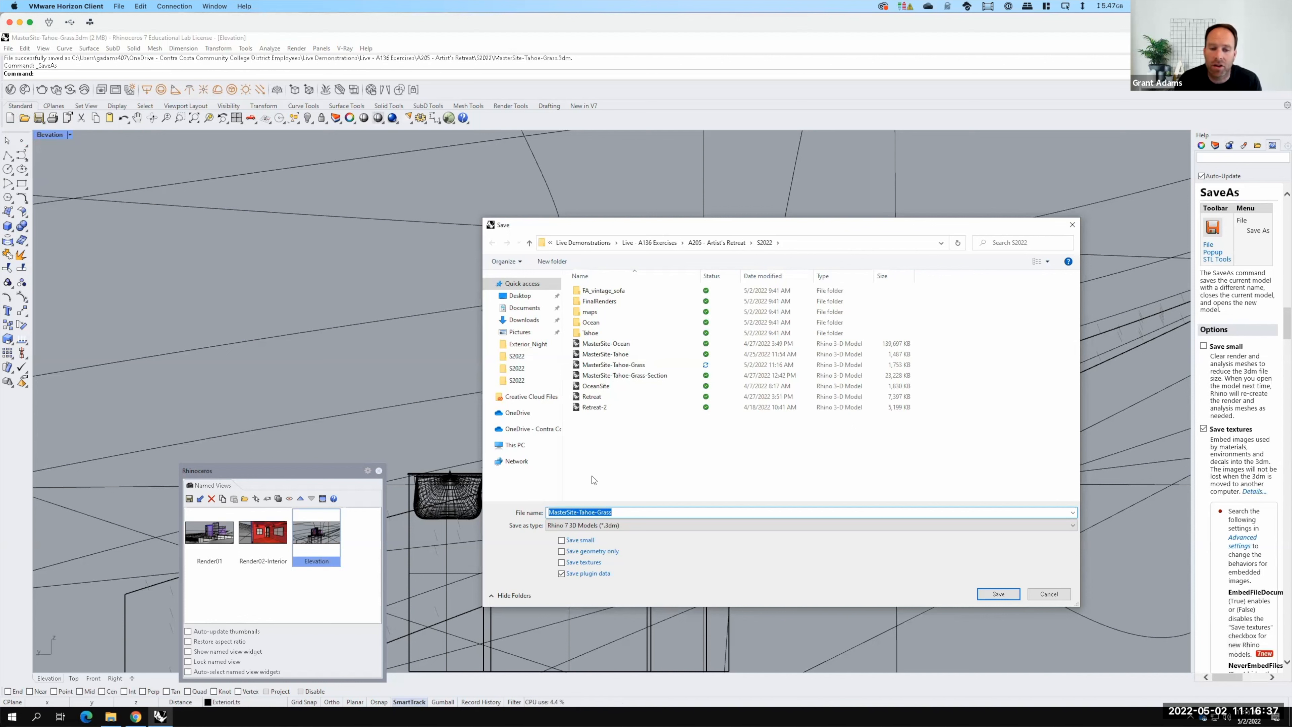
left_click(580, 513)
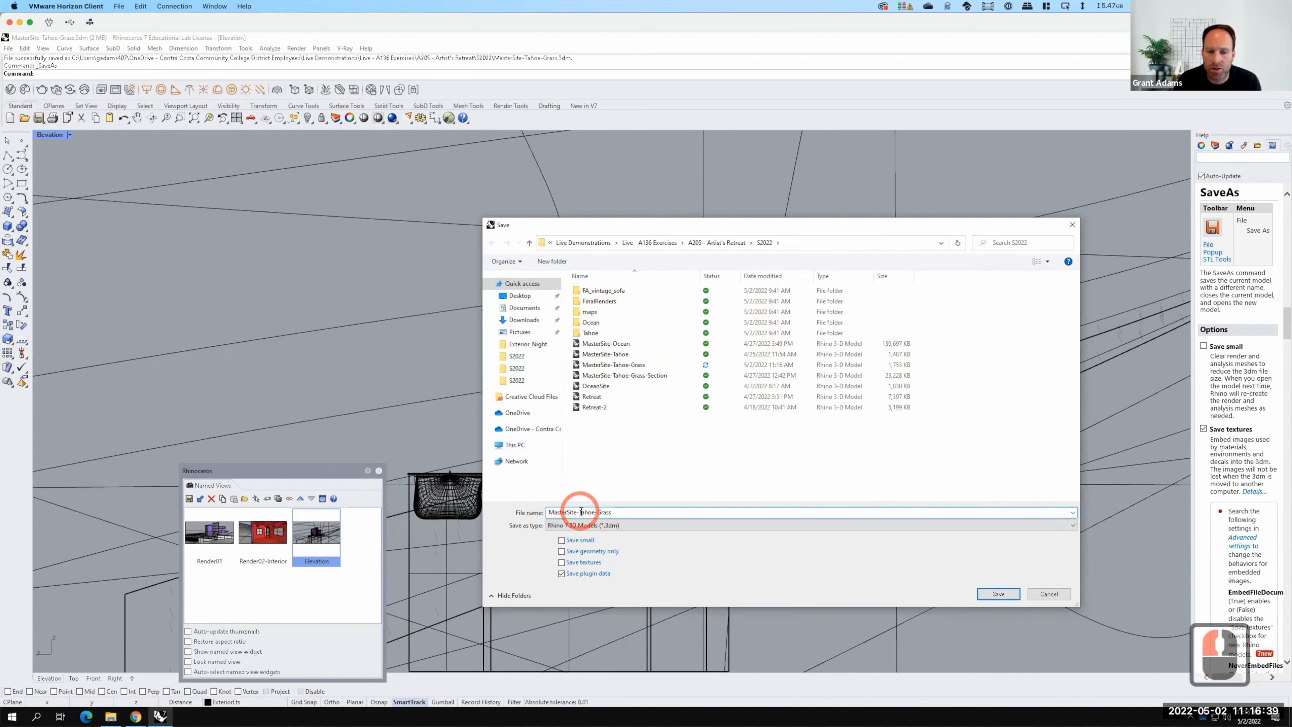
left_click_drag(715, 534, 784, 543)
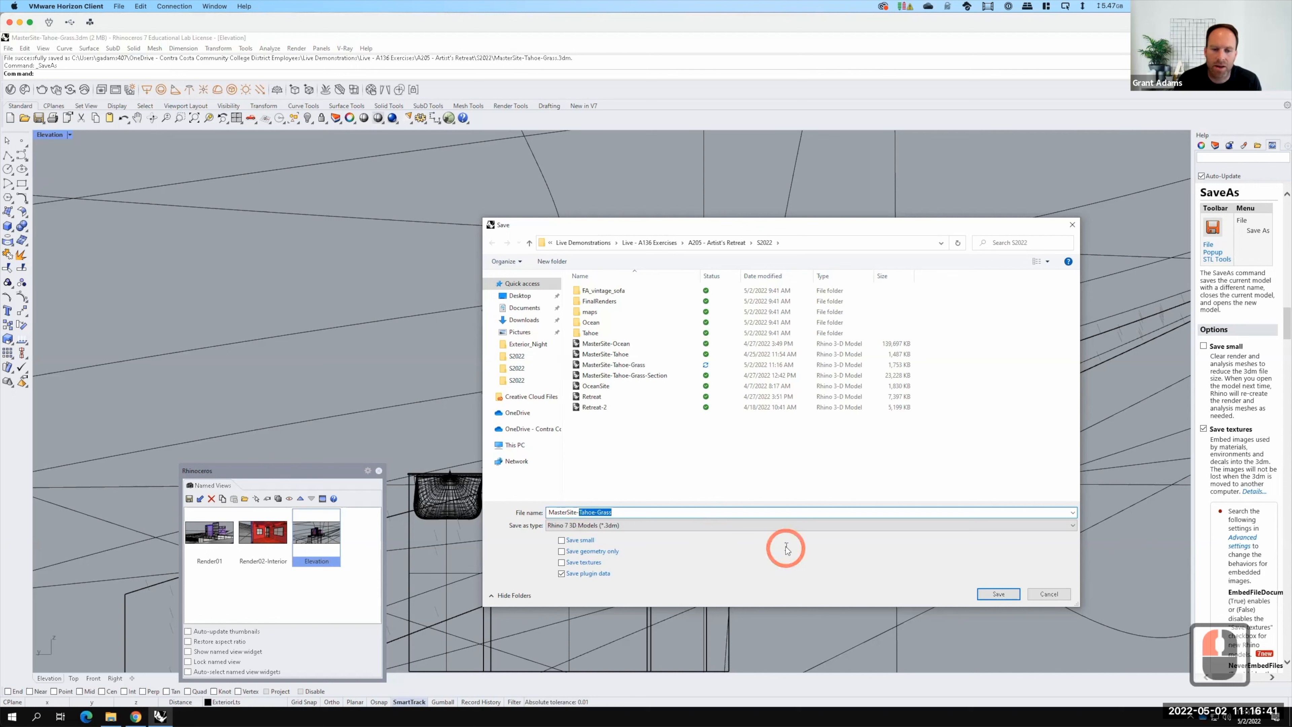
type("E")
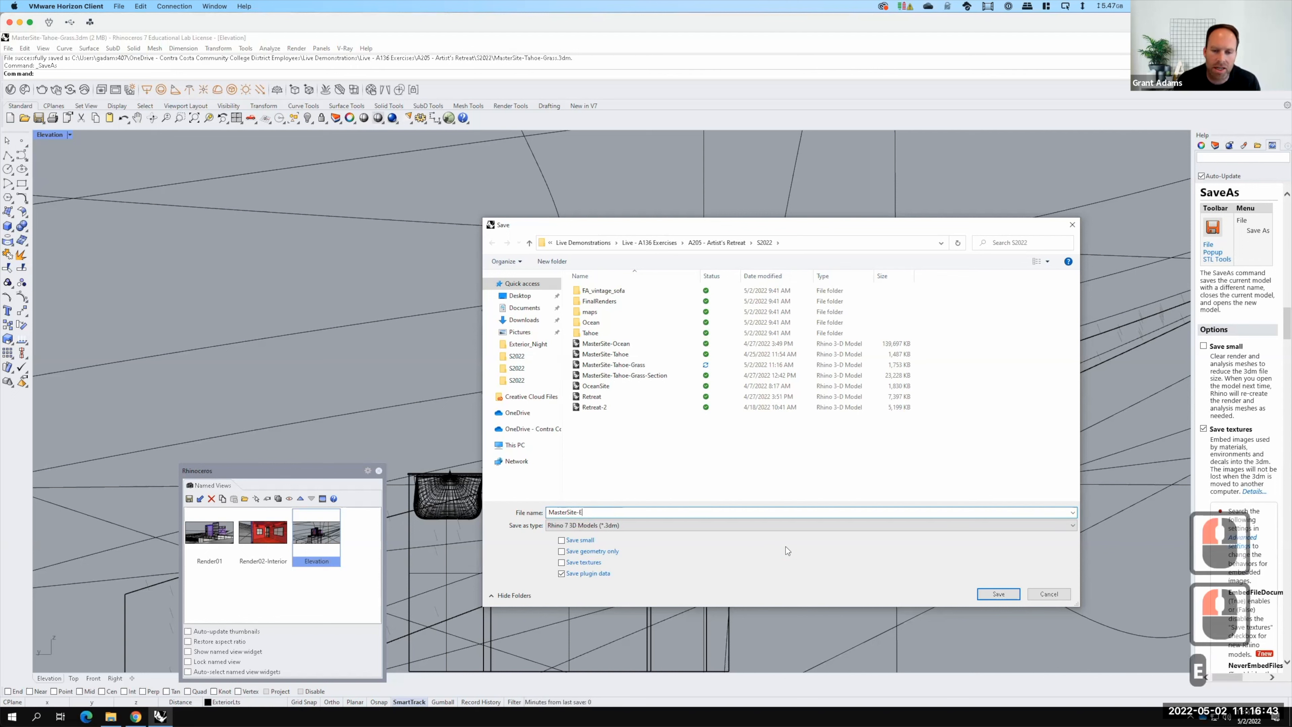
type("levatio")
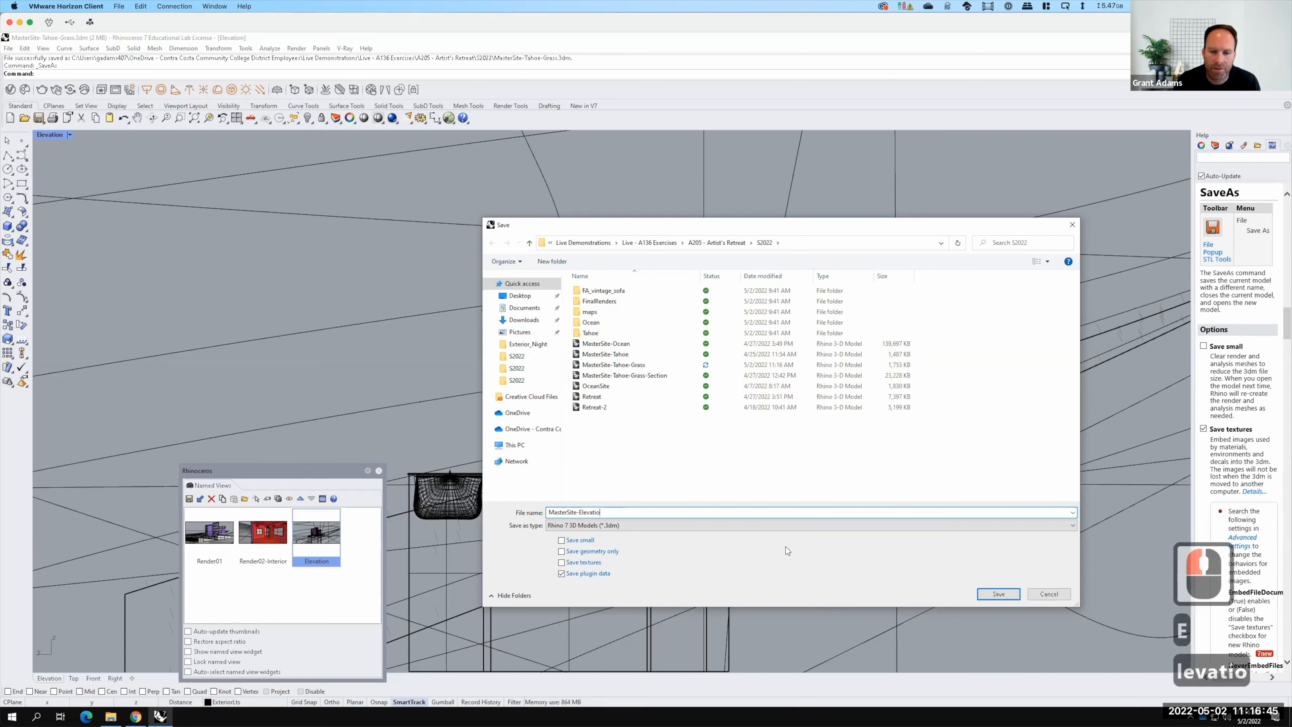
type("n")
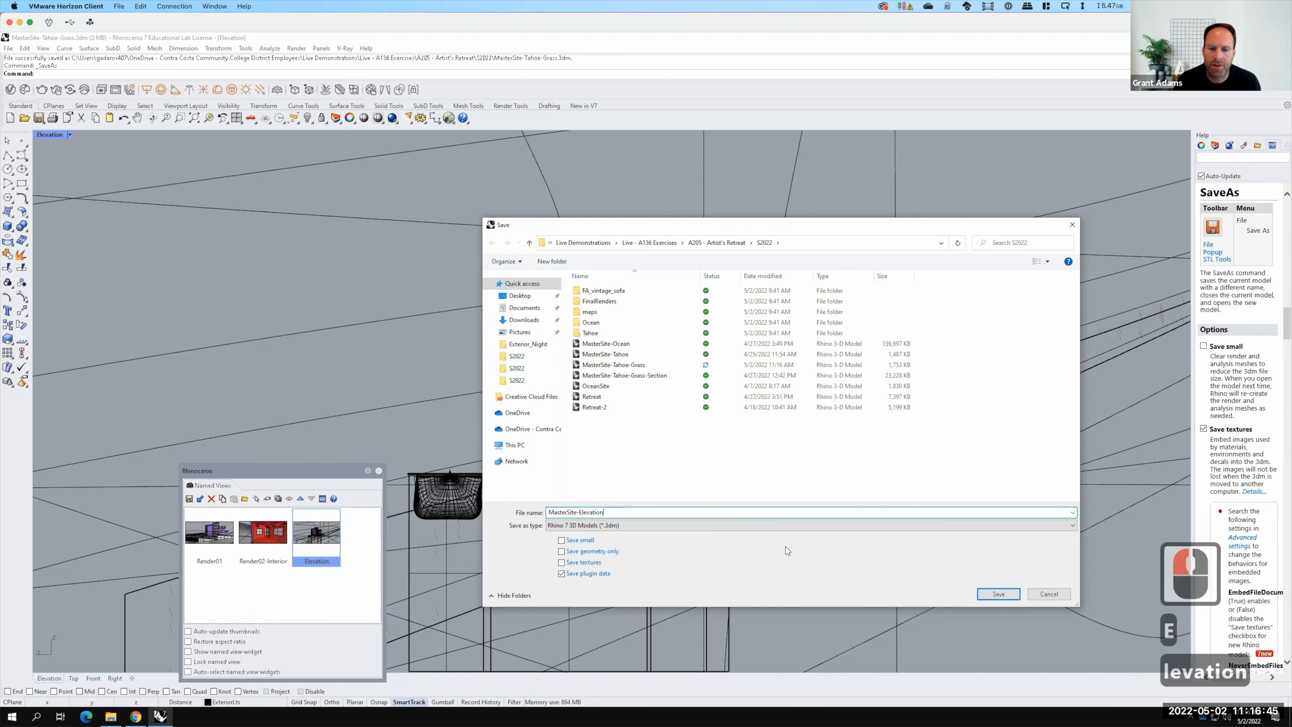
left_click(997, 594)
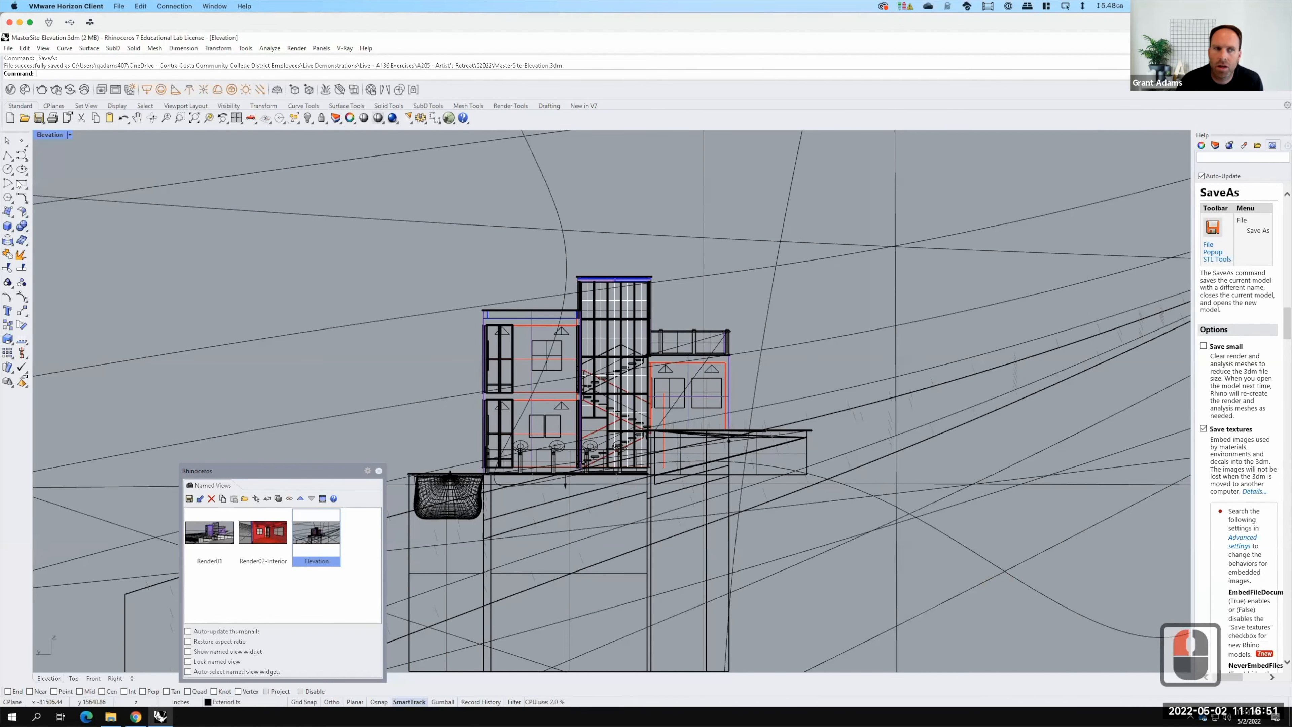
Show the camera of the Elevation viewport and restore the four-viewport layout
left_click(69, 135)
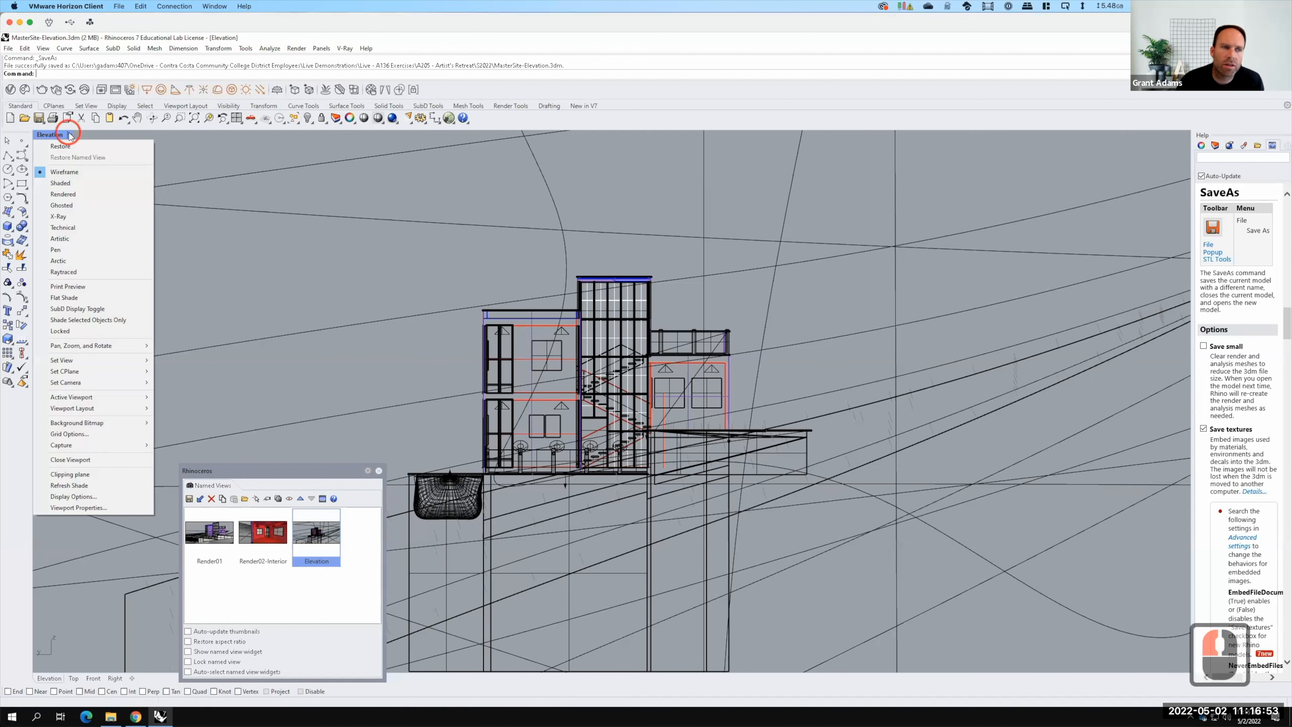
mouse_move(81, 371)
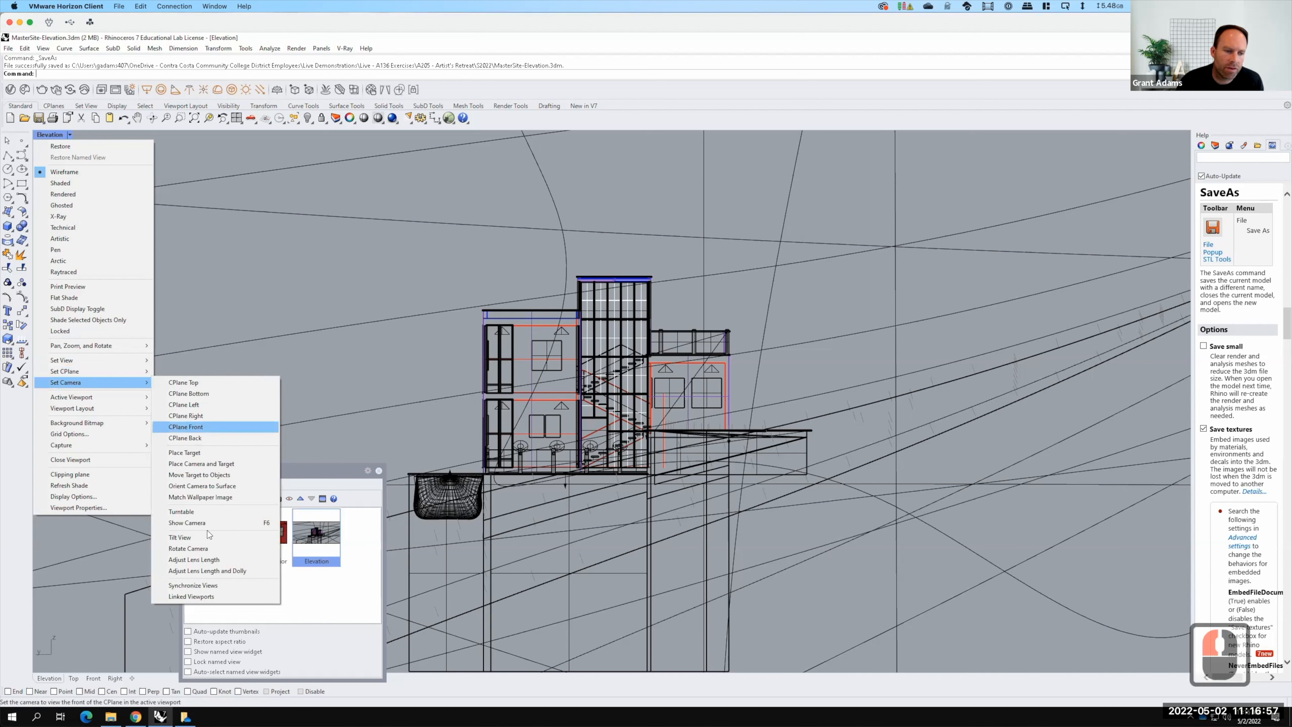
left_click(205, 522)
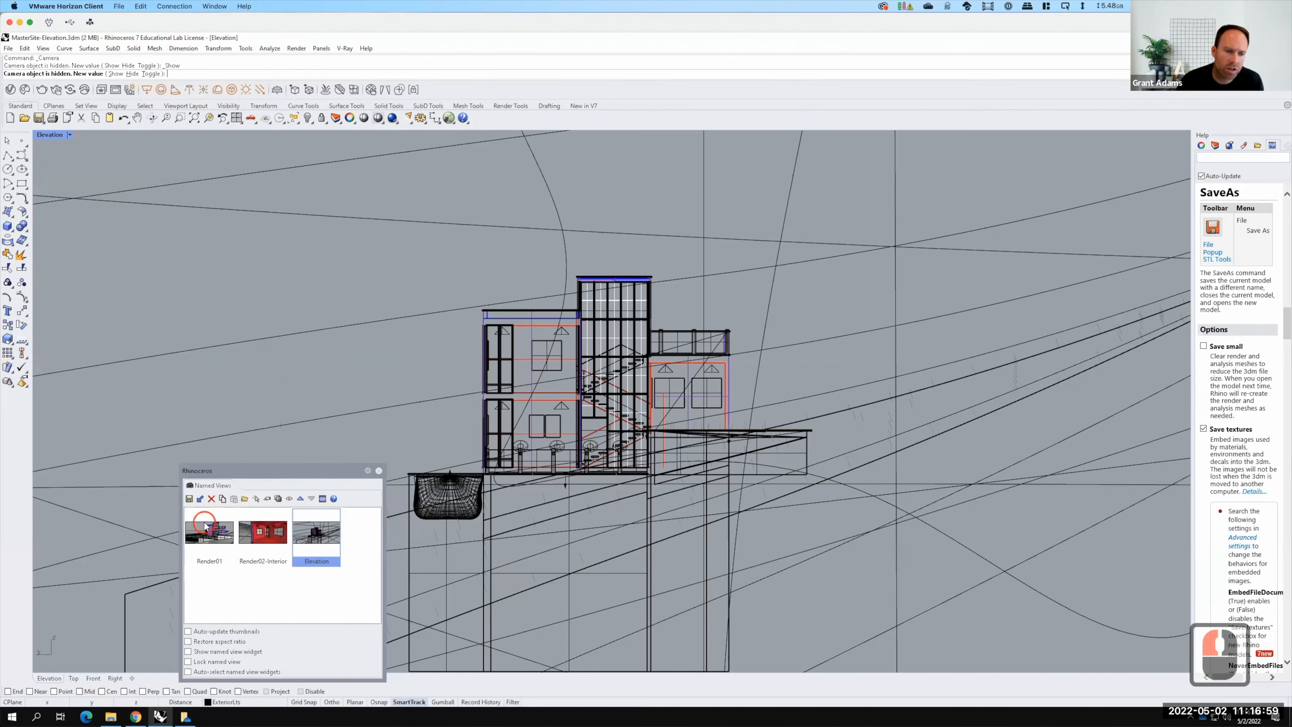
double_click(49, 135)
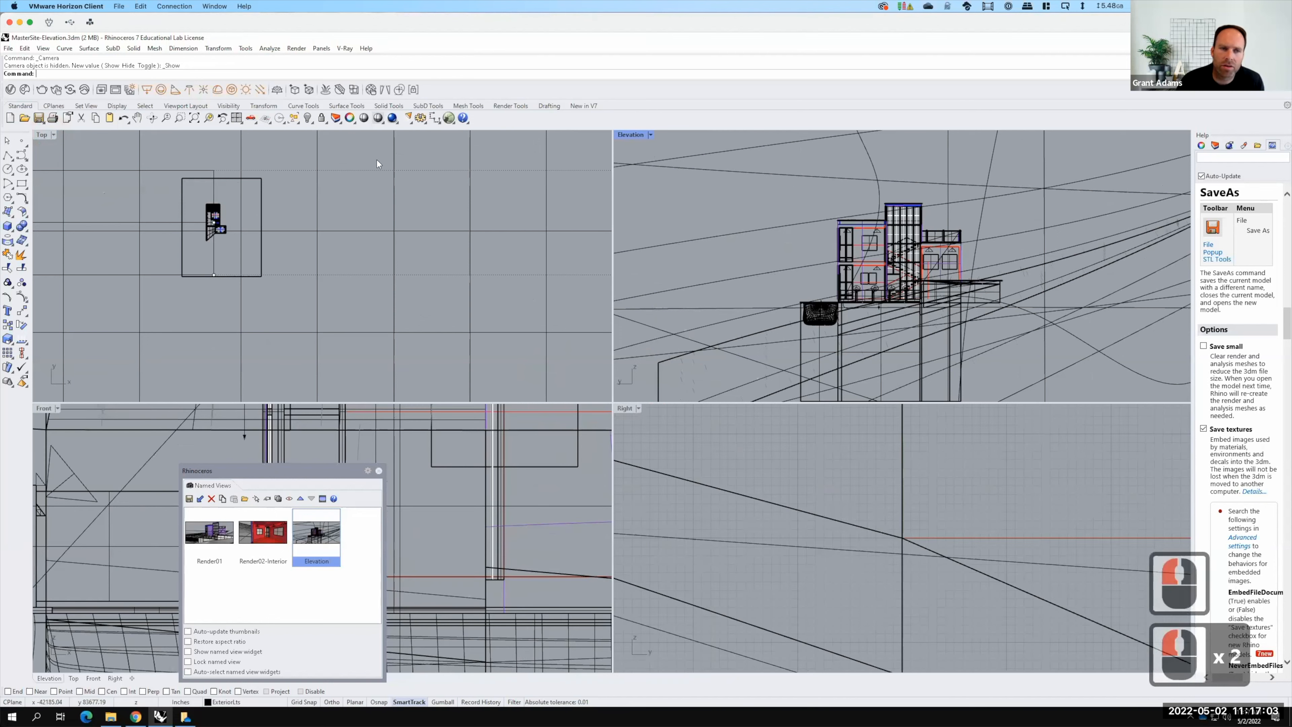
Change the Right viewport to the world Perspective view
left_click(638, 408)
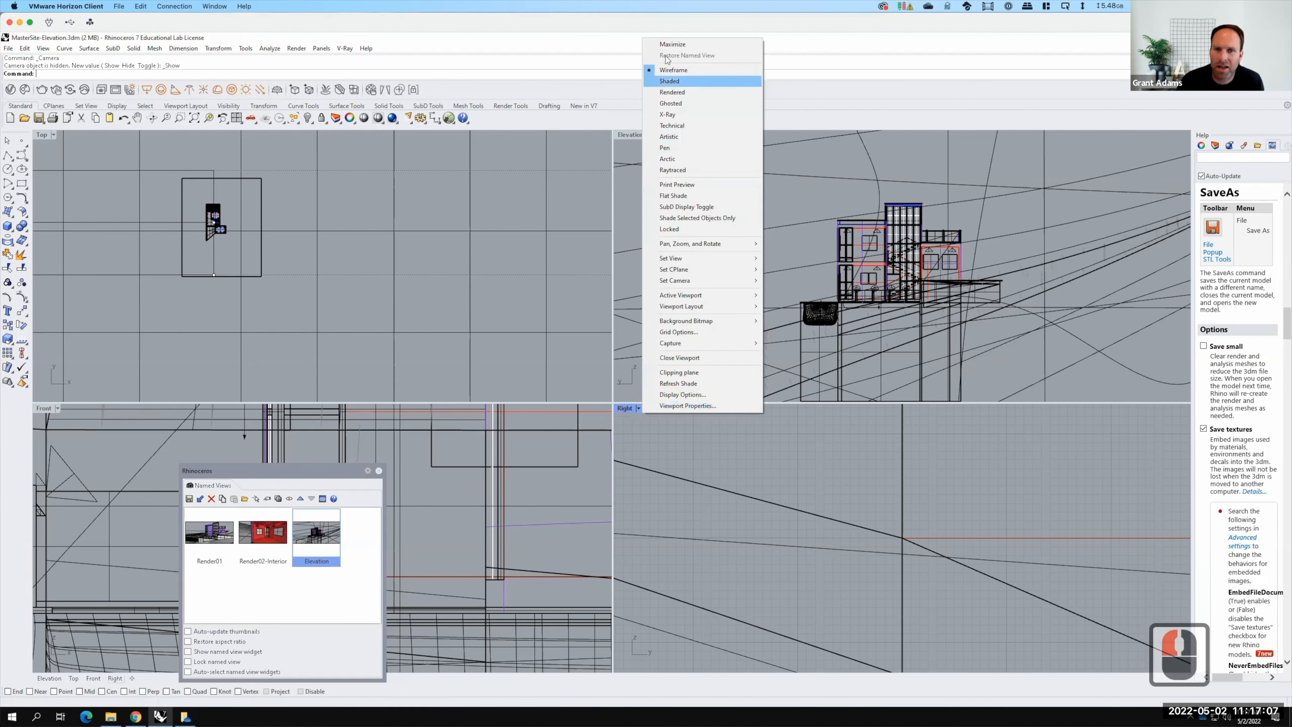
mouse_move(687, 259)
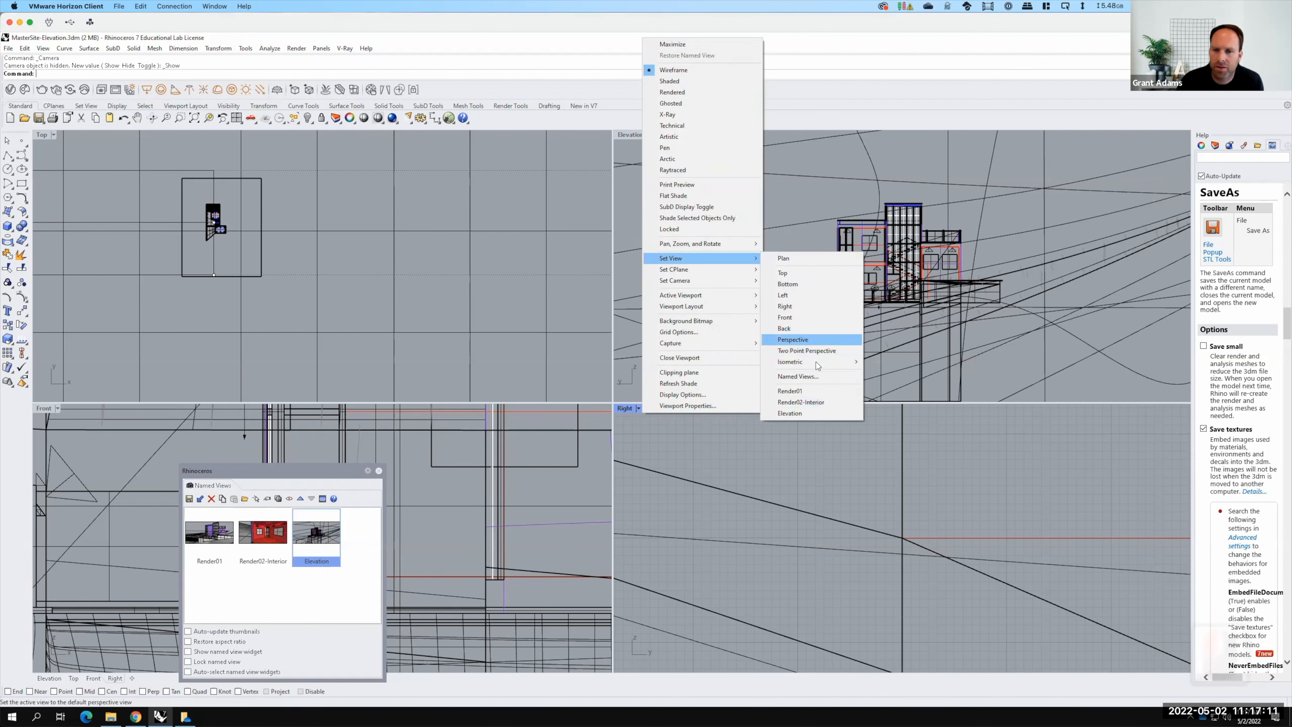
left_click(796, 338)
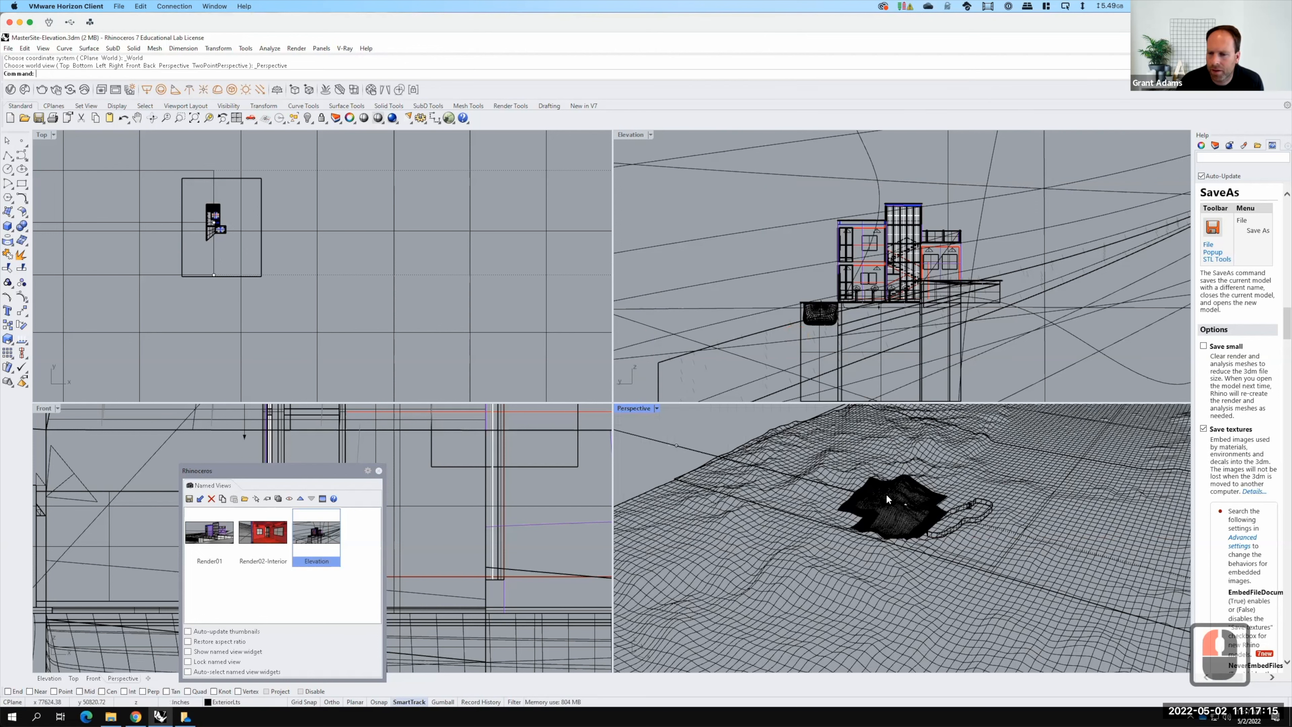
Select the house block in the Perspective viewport and zoom that viewport to the selected object
scroll(865, 486, "up", 7)
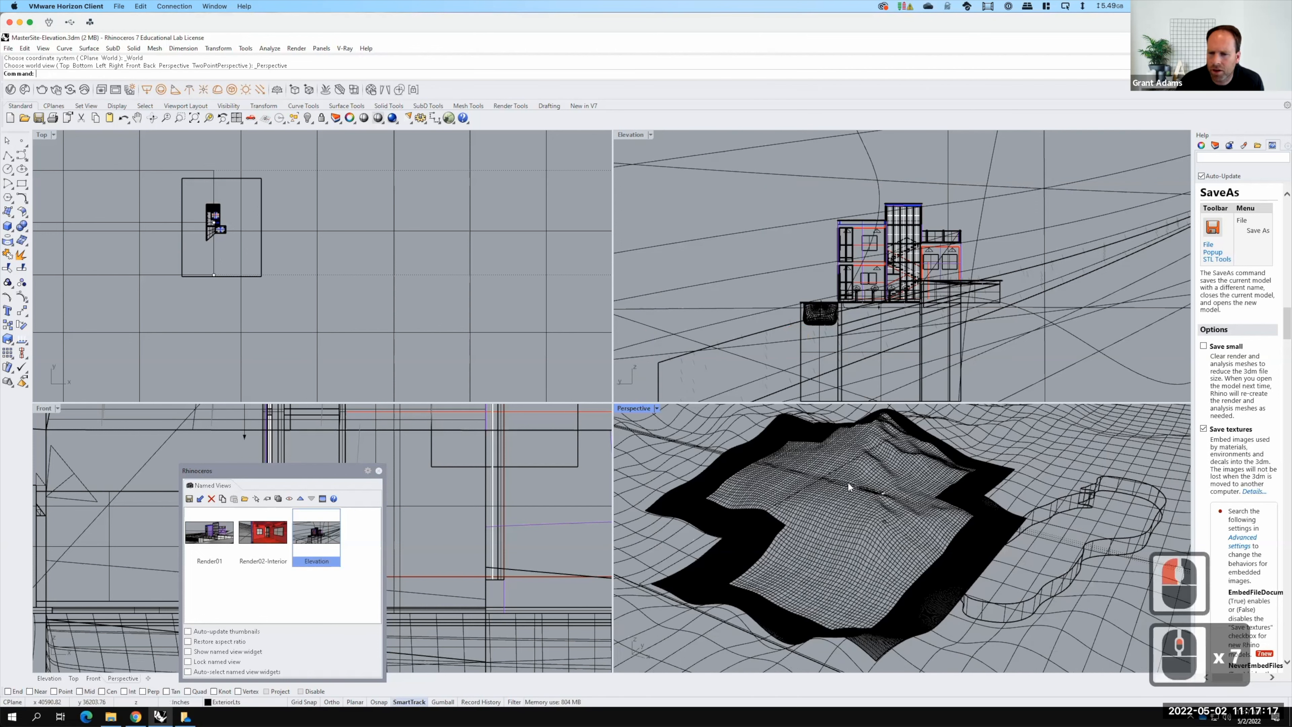
scroll(847, 481, "up", 19)
scroll(858, 485, "up", 12)
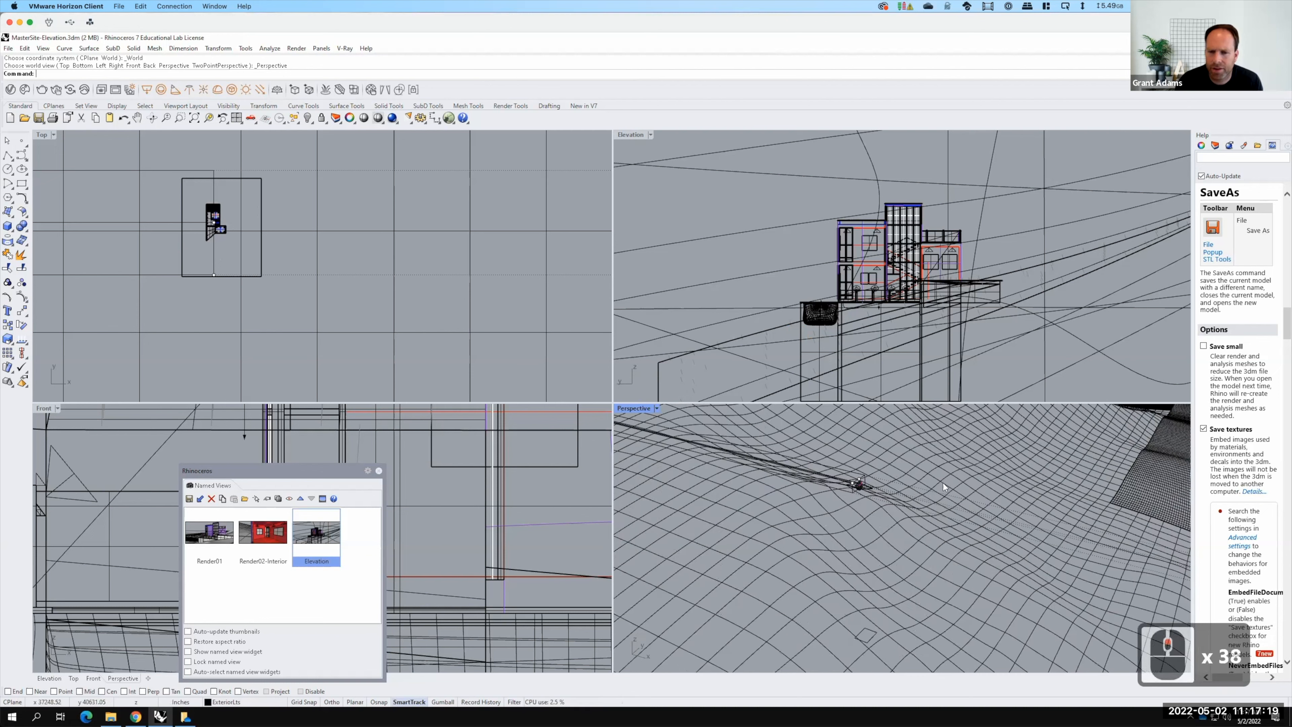
left_click(903, 514)
left_click(904, 520)
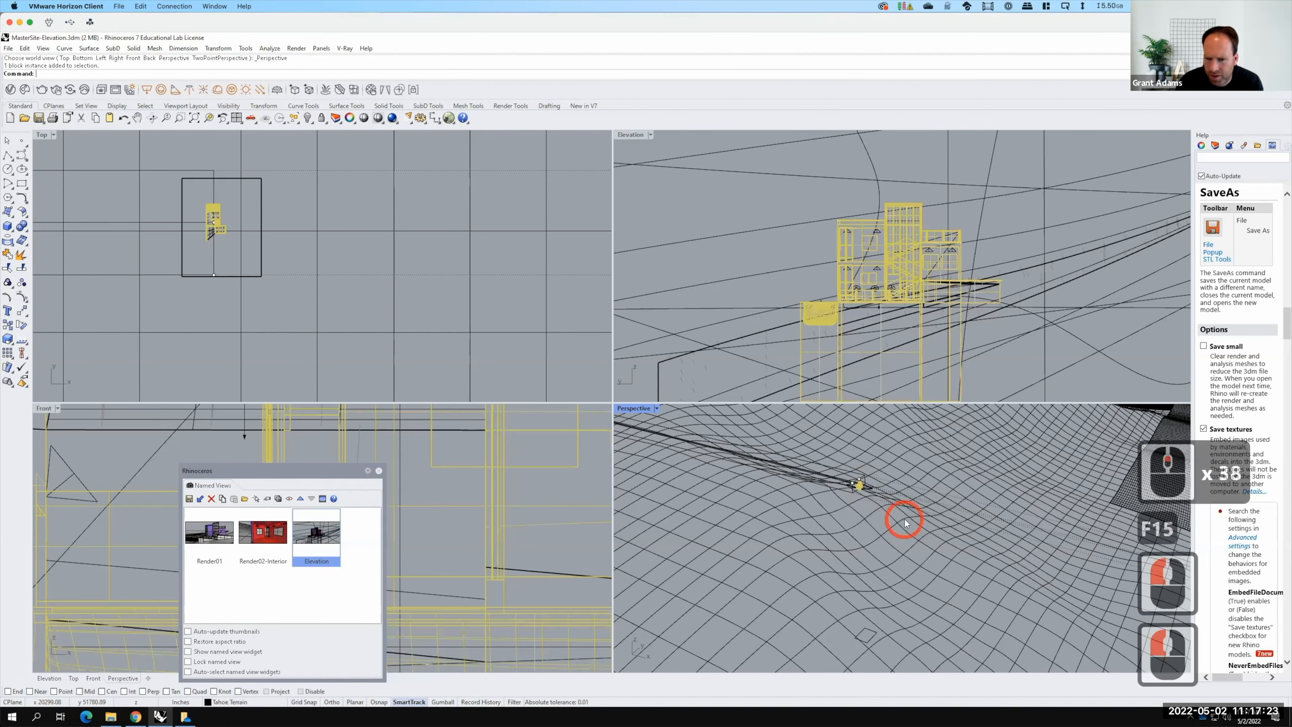
type("z")
key("Return")
type("s")
key("Return")
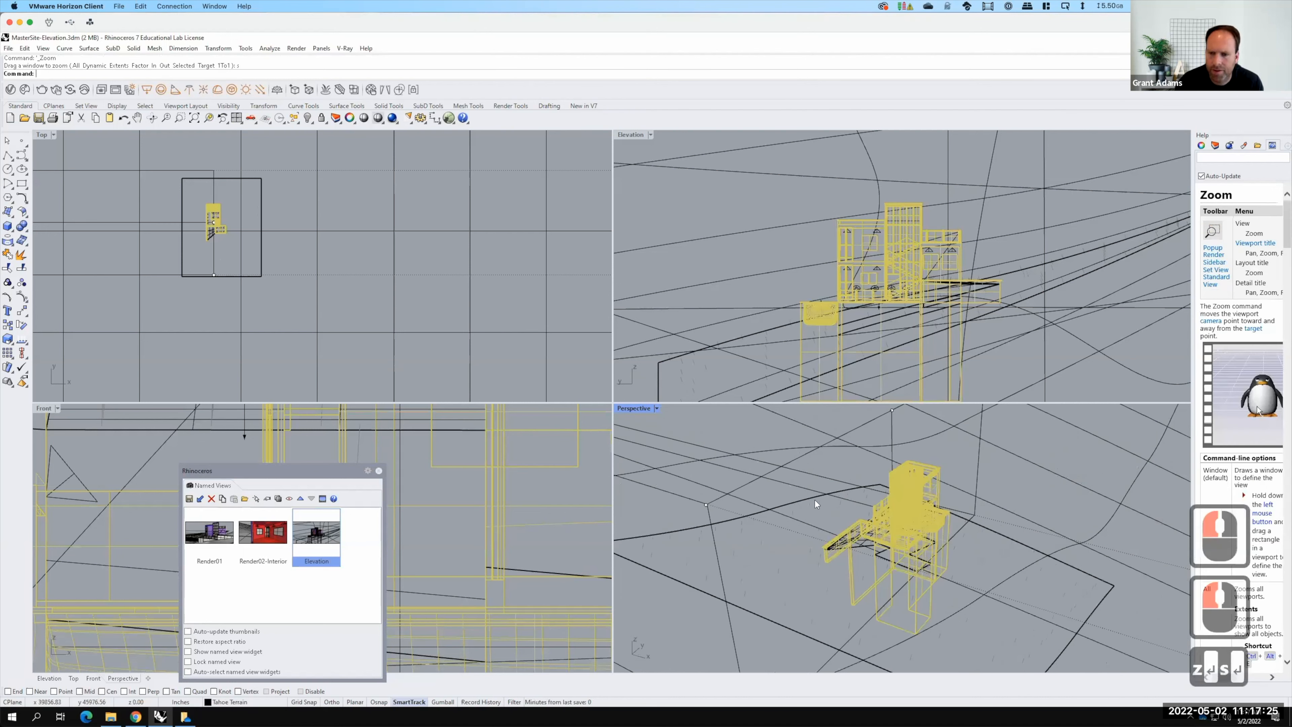
Frame the house and the box around it from above in the Perspective viewport, and maximize that viewport
scroll(836, 496, "down", 13)
scroll(900, 509, "down", 9)
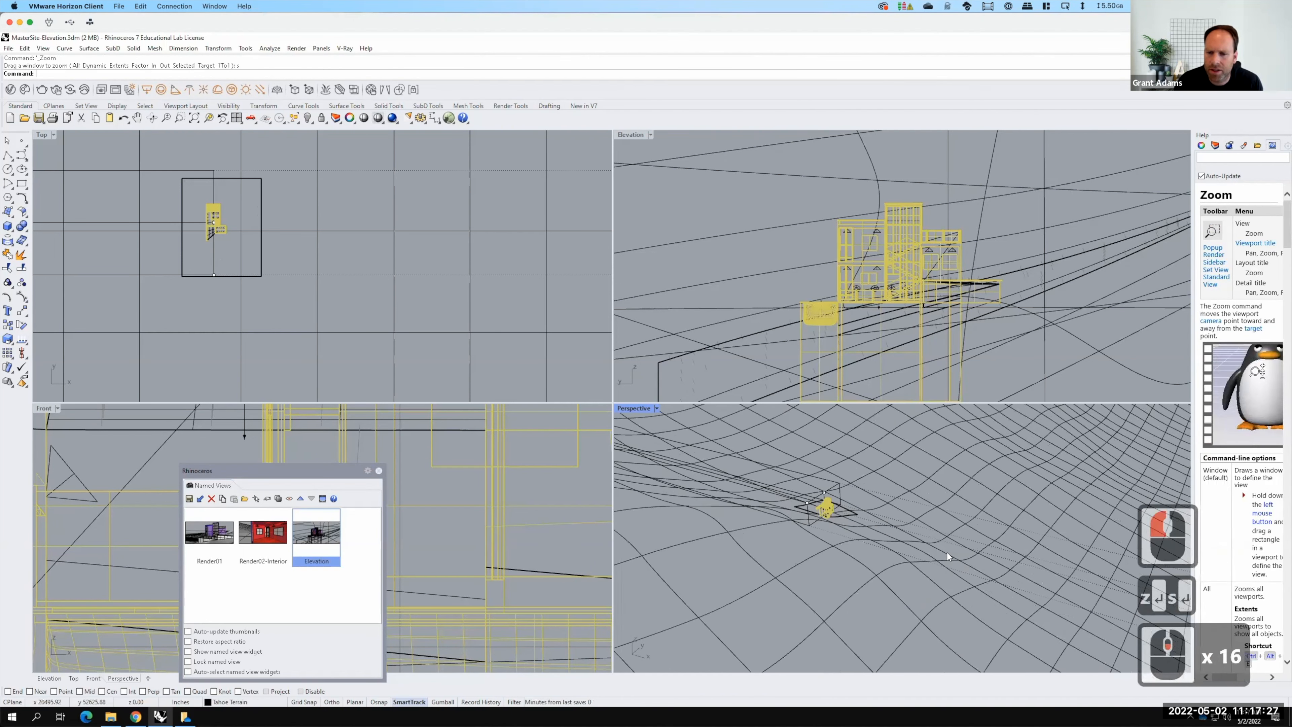
right_click_drag(845, 512, 868, 530)
scroll(894, 524, "up", 10)
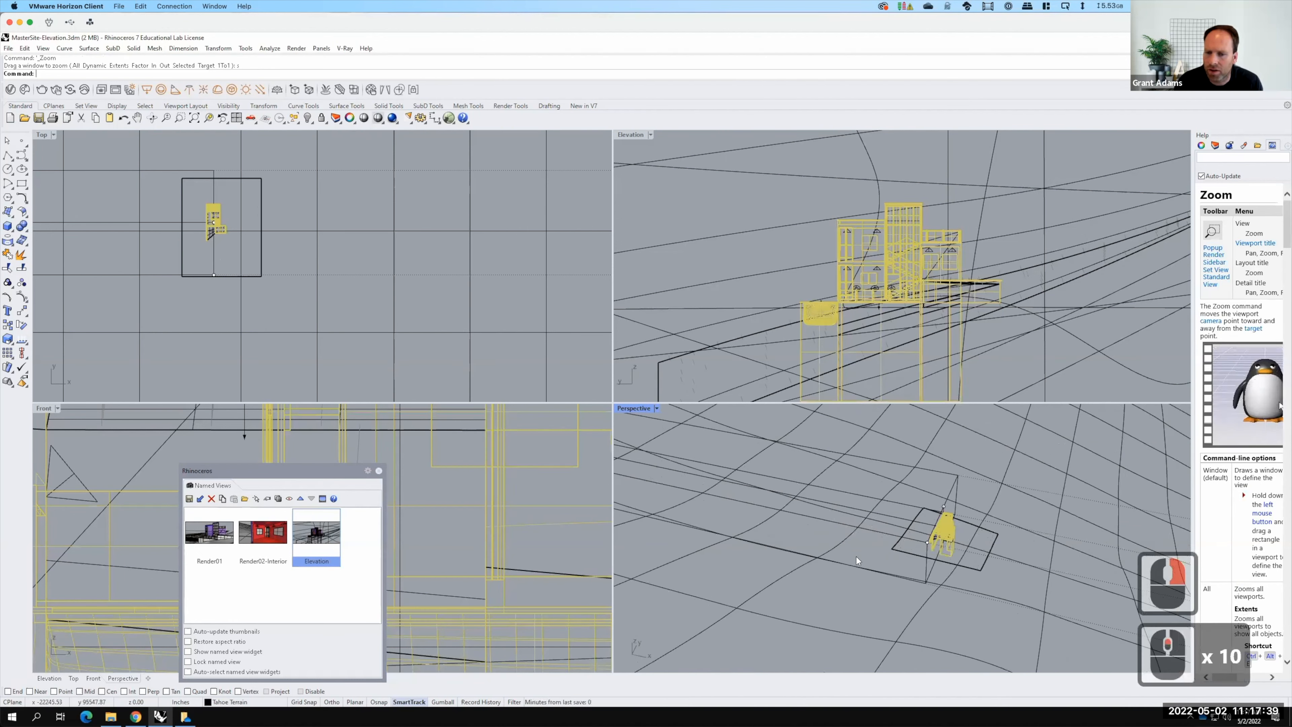
right_click_drag(840, 550, 1096, 580)
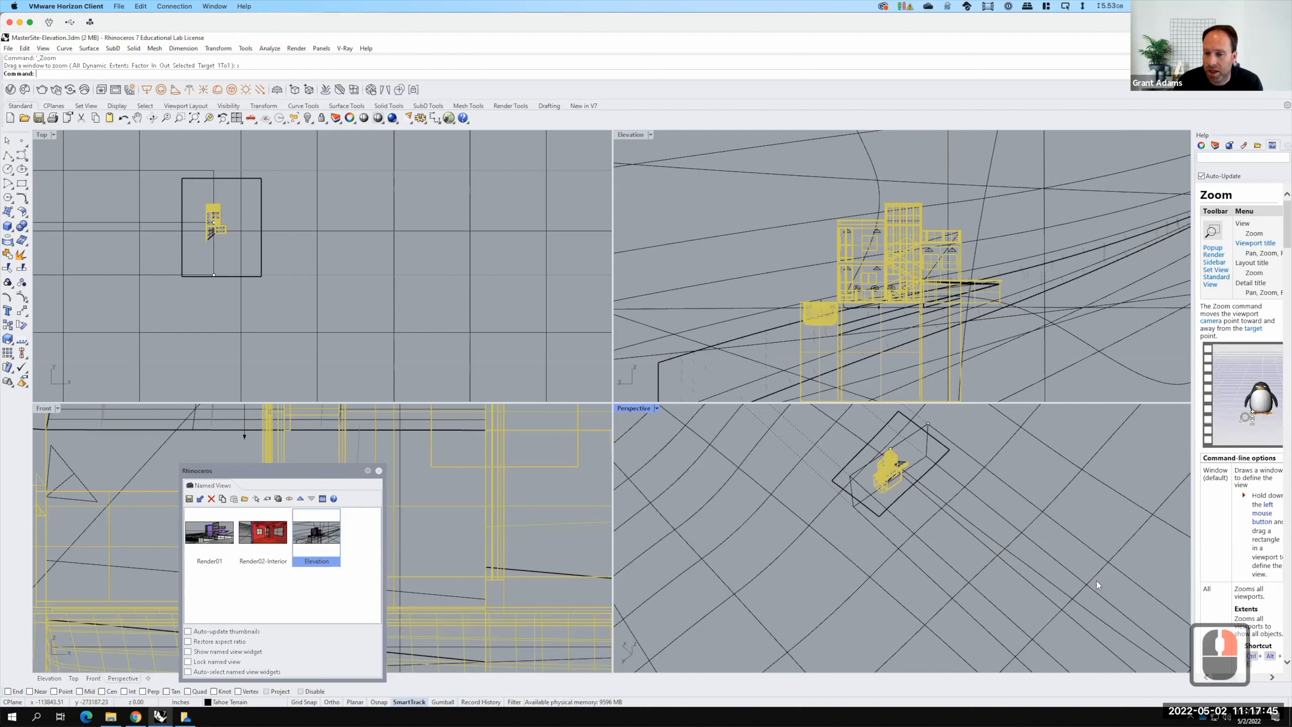
left_click(639, 407)
double_click(803, 457)
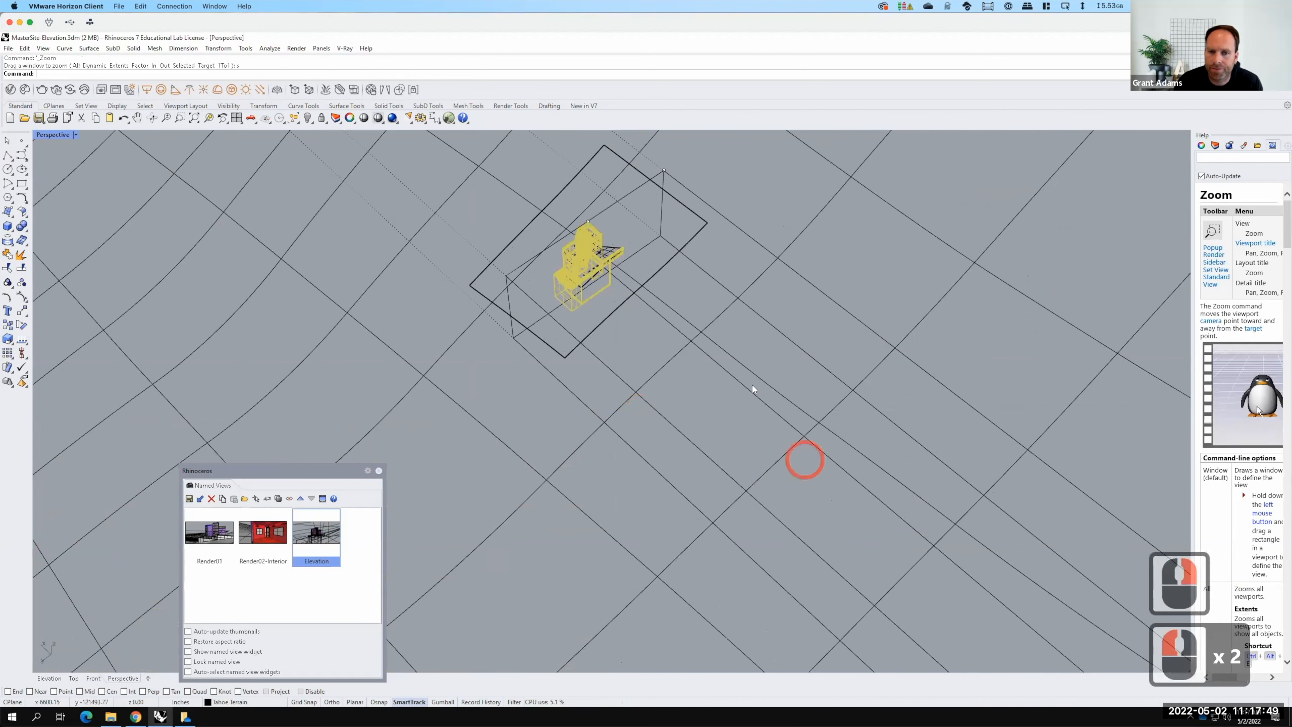
Hide the layer holding the large surrounding terrain and frame the remaining terrain patch around the house in the Perspective viewport
scroll(768, 288, "down", 8)
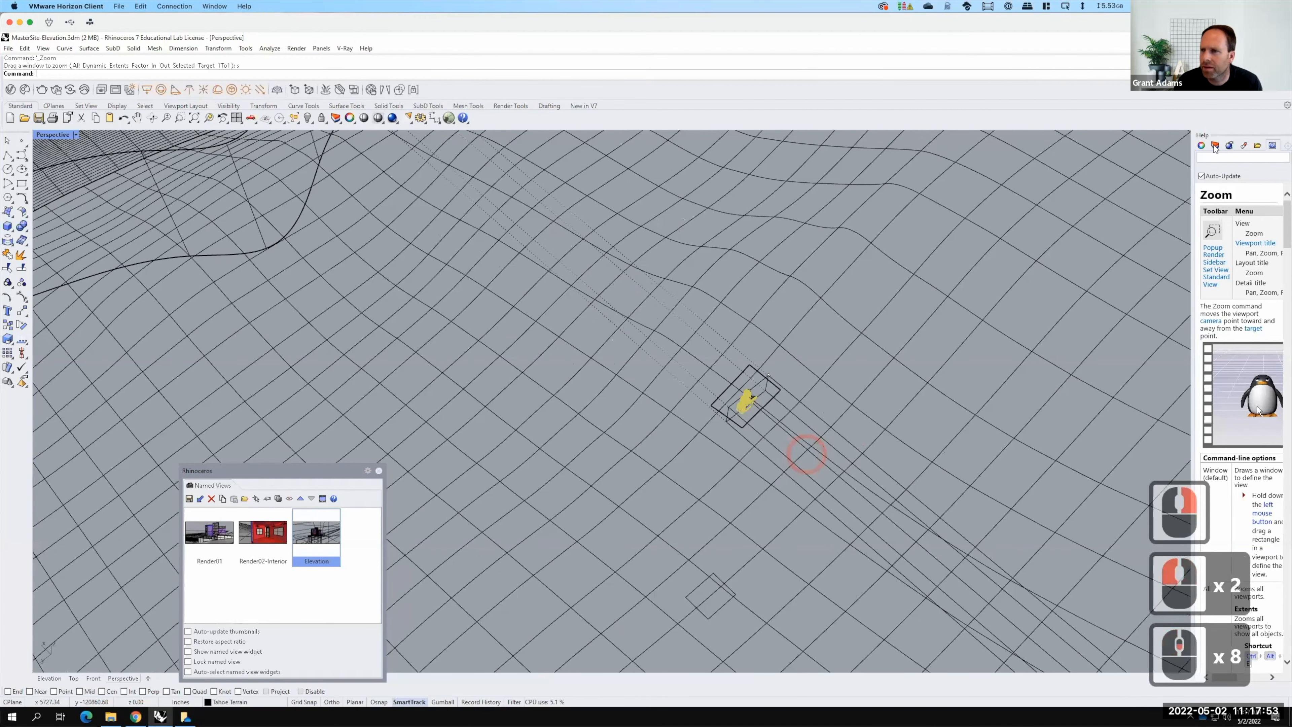
scroll(1235, 256, "down", 14)
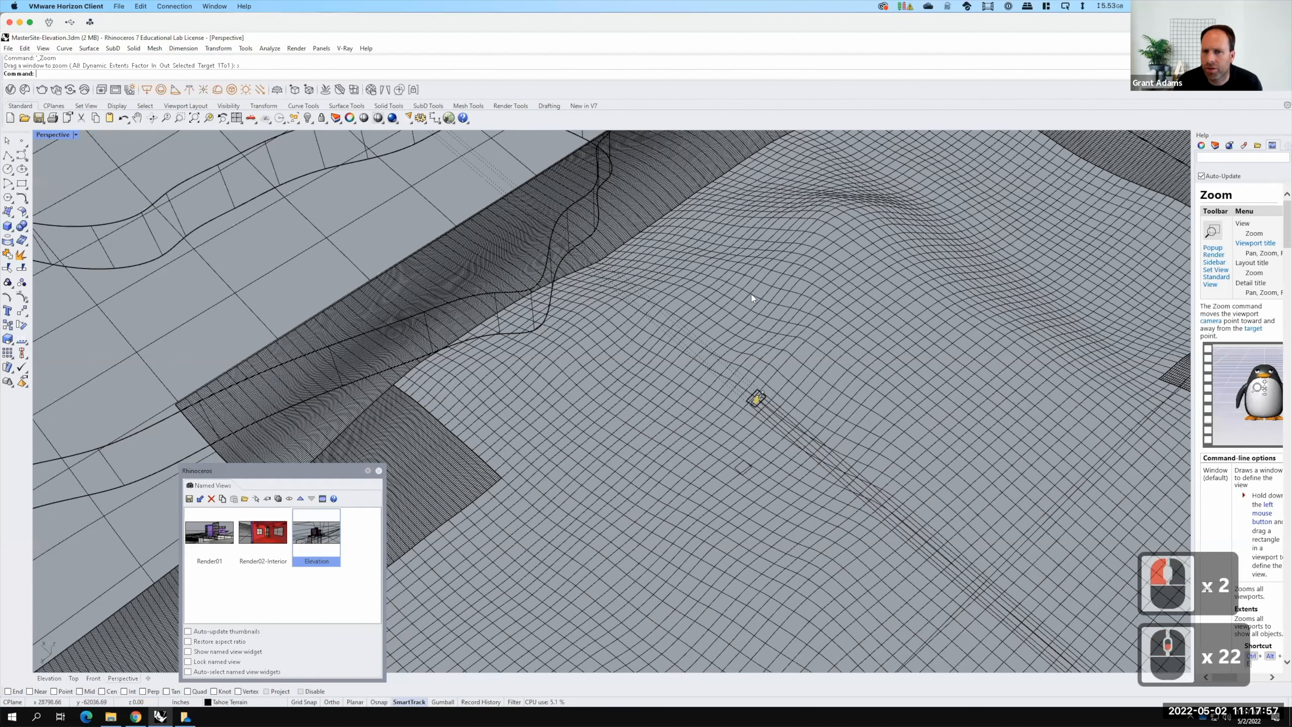
scroll(770, 299, "down", 15)
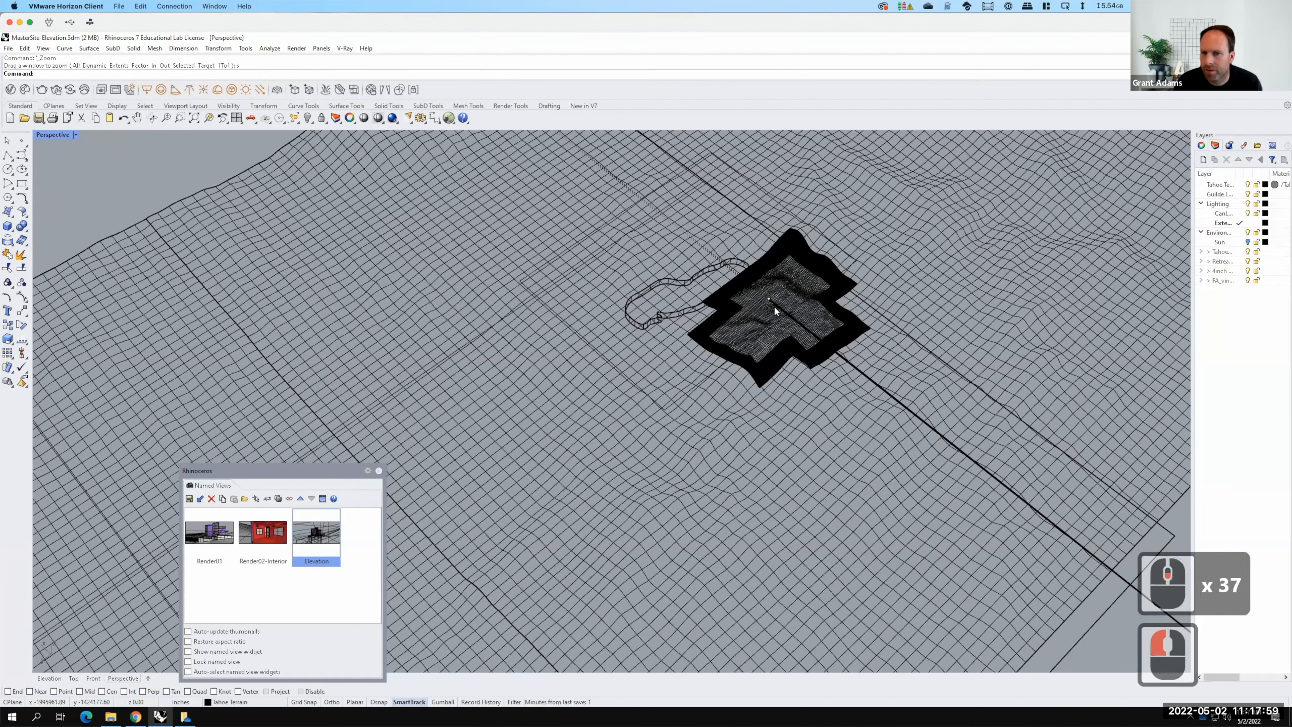
scroll(781, 307, "up", 8)
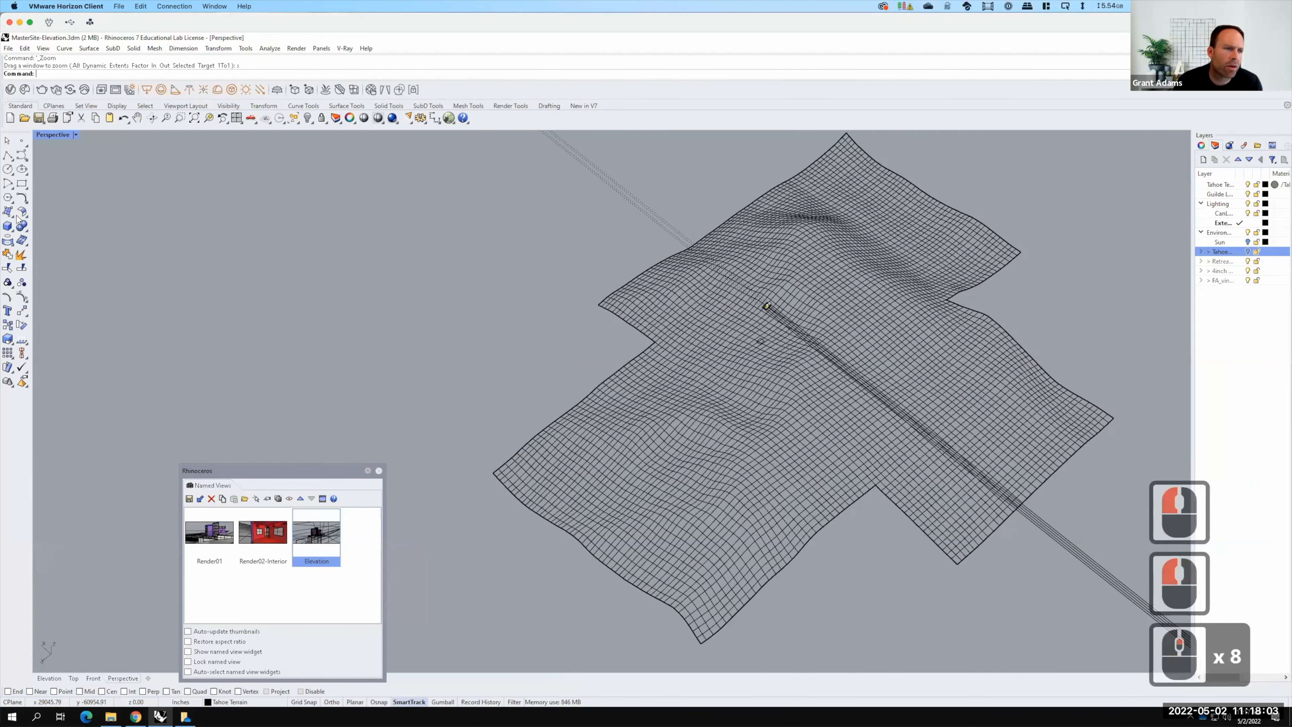
scroll(766, 306, "up", 3)
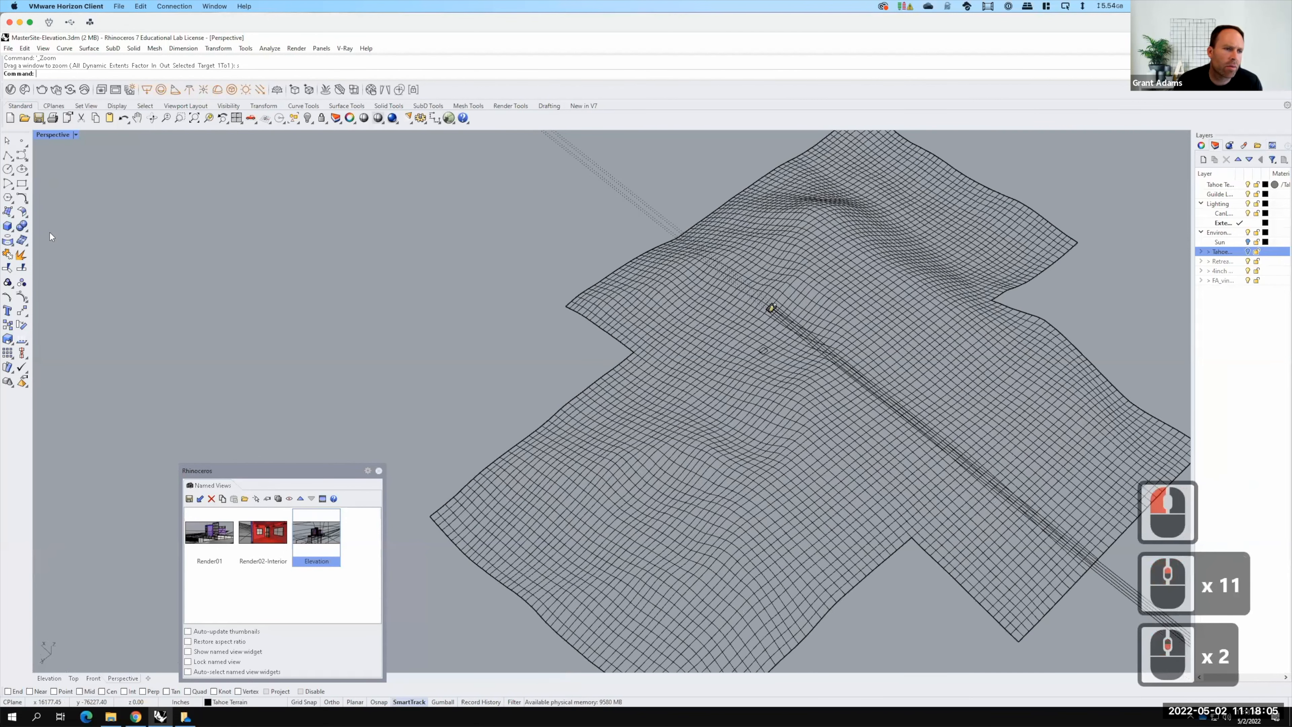
scroll(787, 309, "down", 4)
left_click(10, 212)
left_click(66, 226)
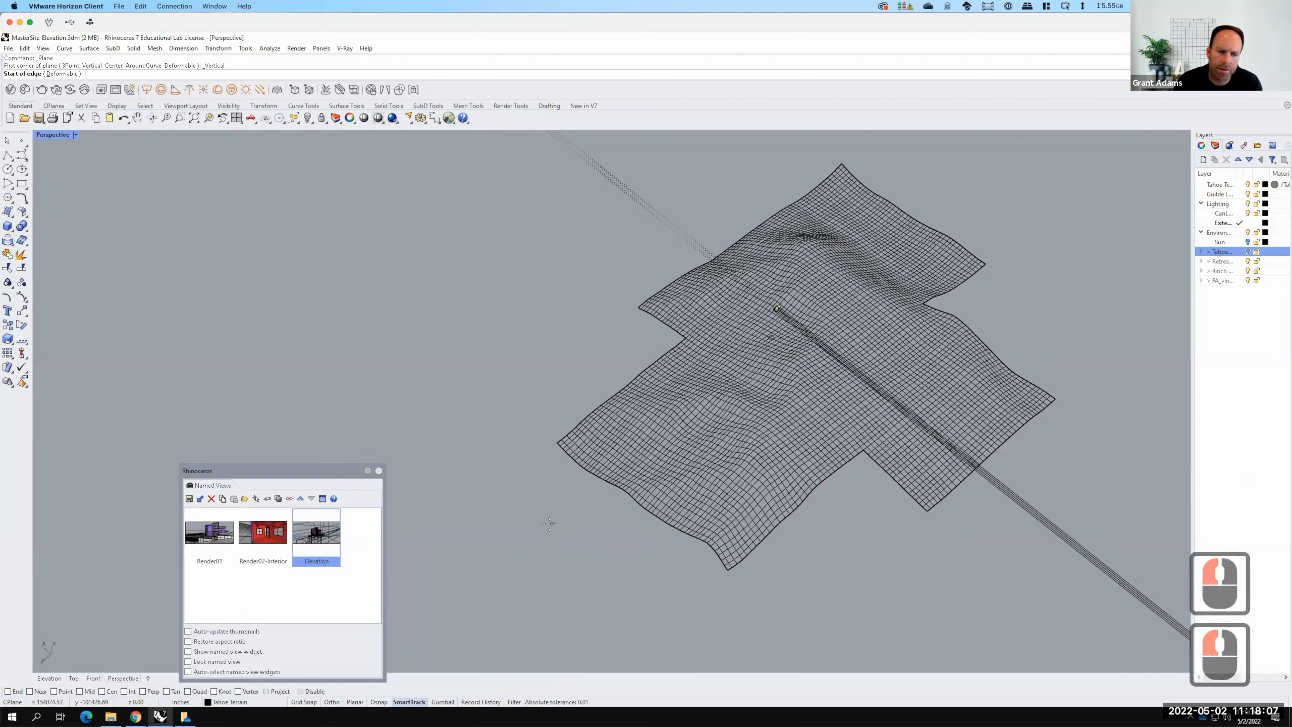
left_click(549, 524)
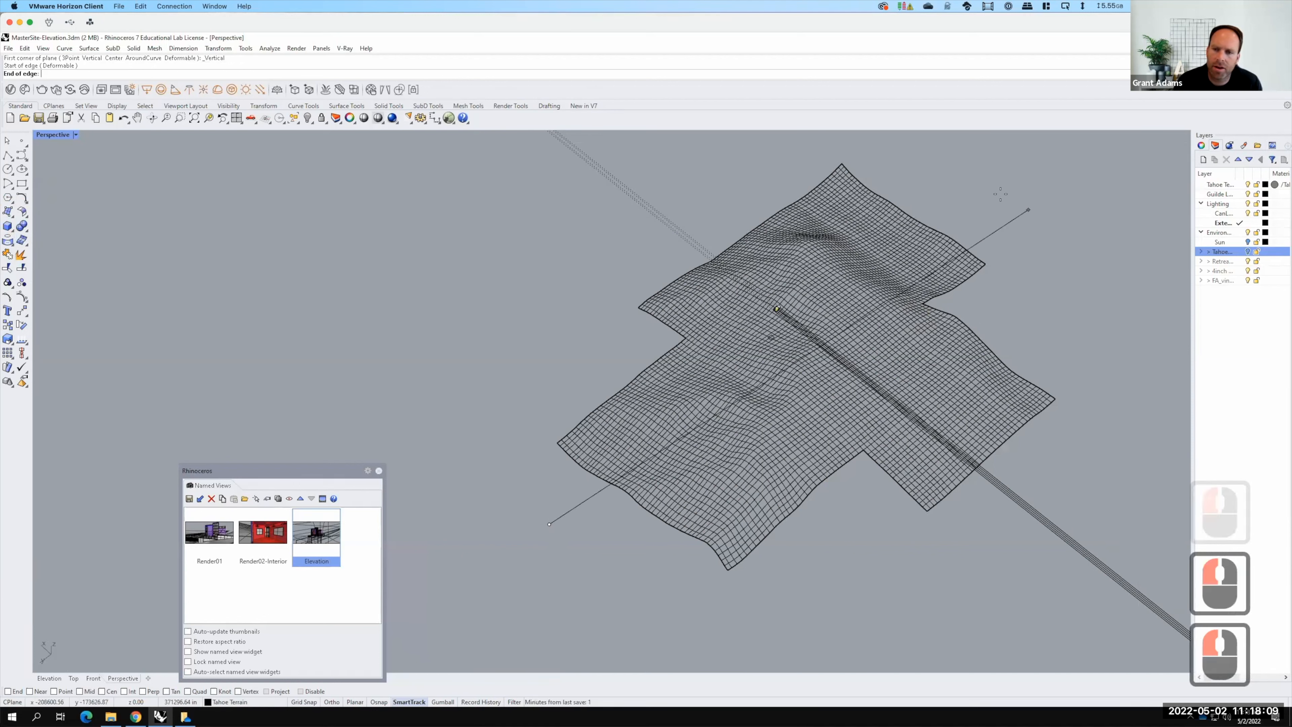
left_click(974, 212, "shift")
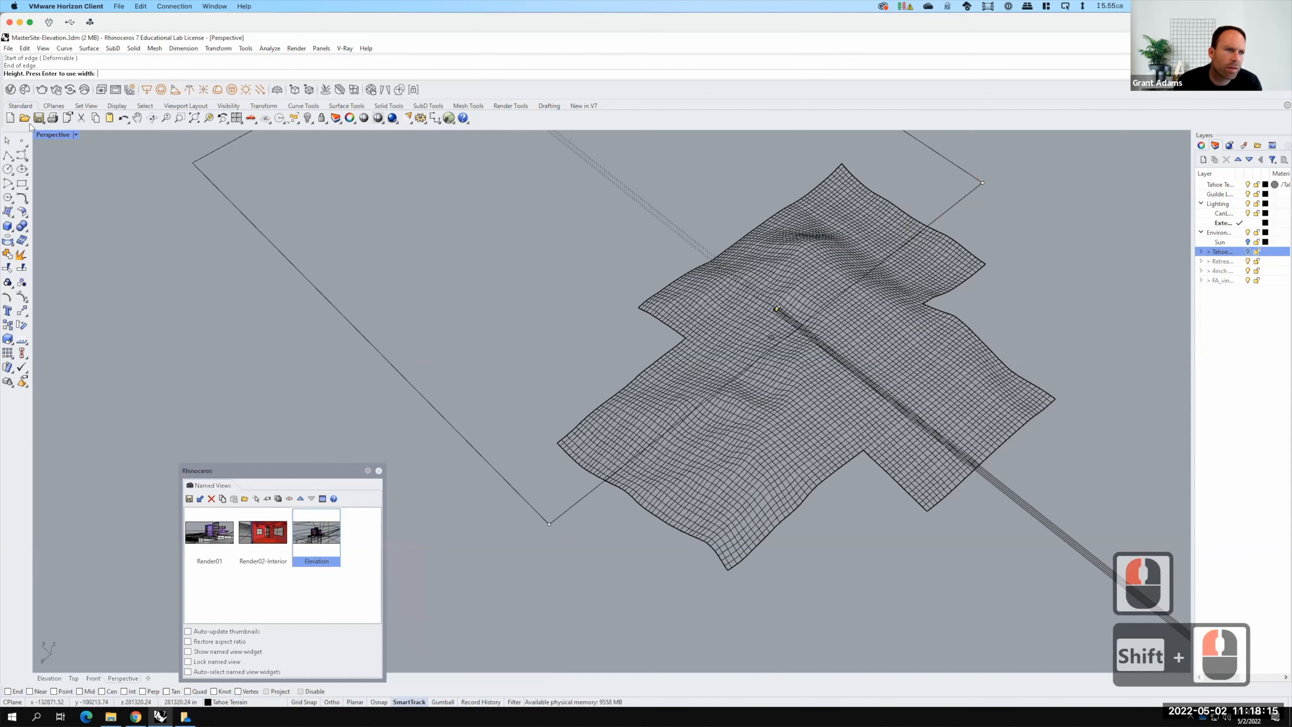
key("Escape")
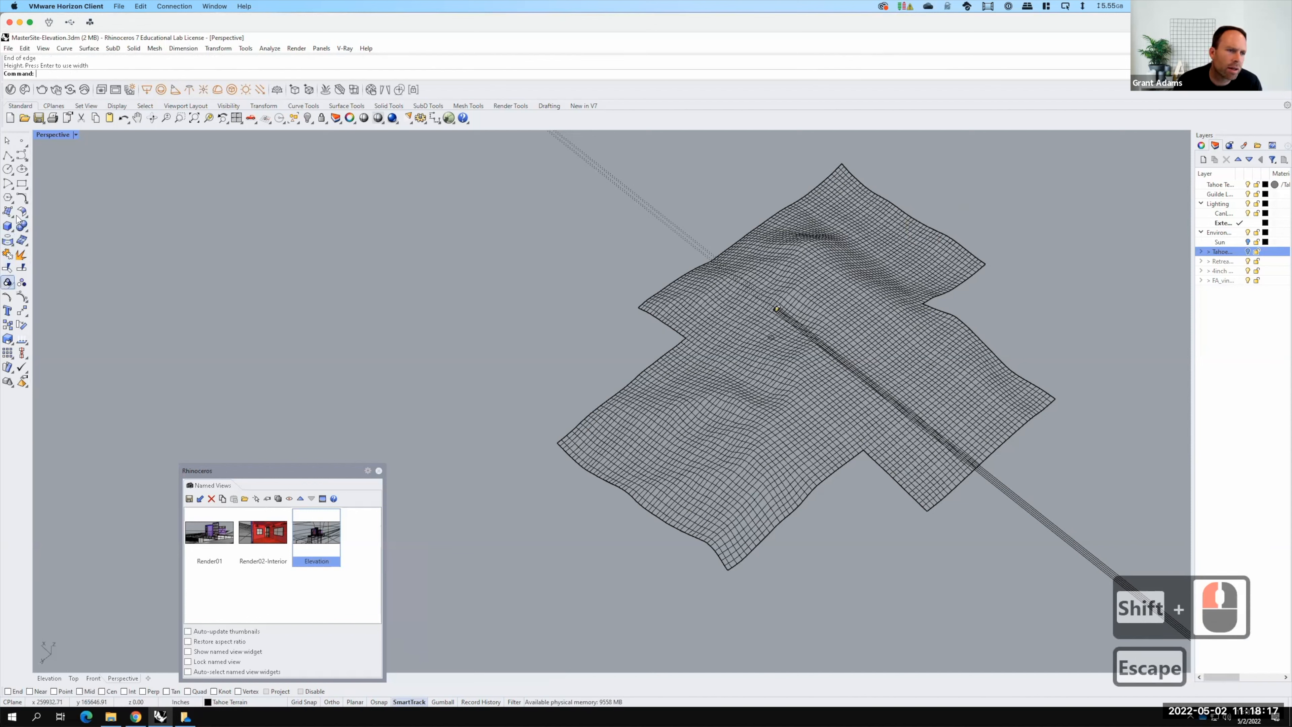
key("F15")
left_click(18, 217)
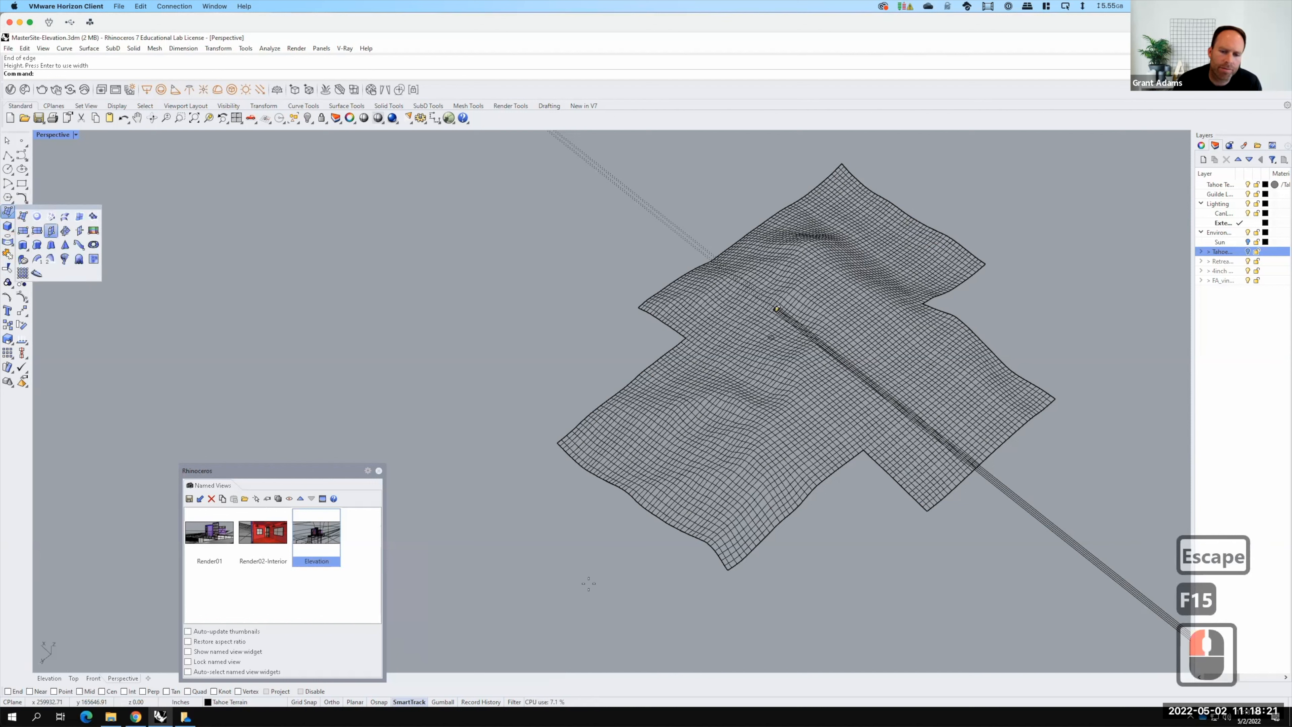
left_click(50, 230)
left_click(588, 583)
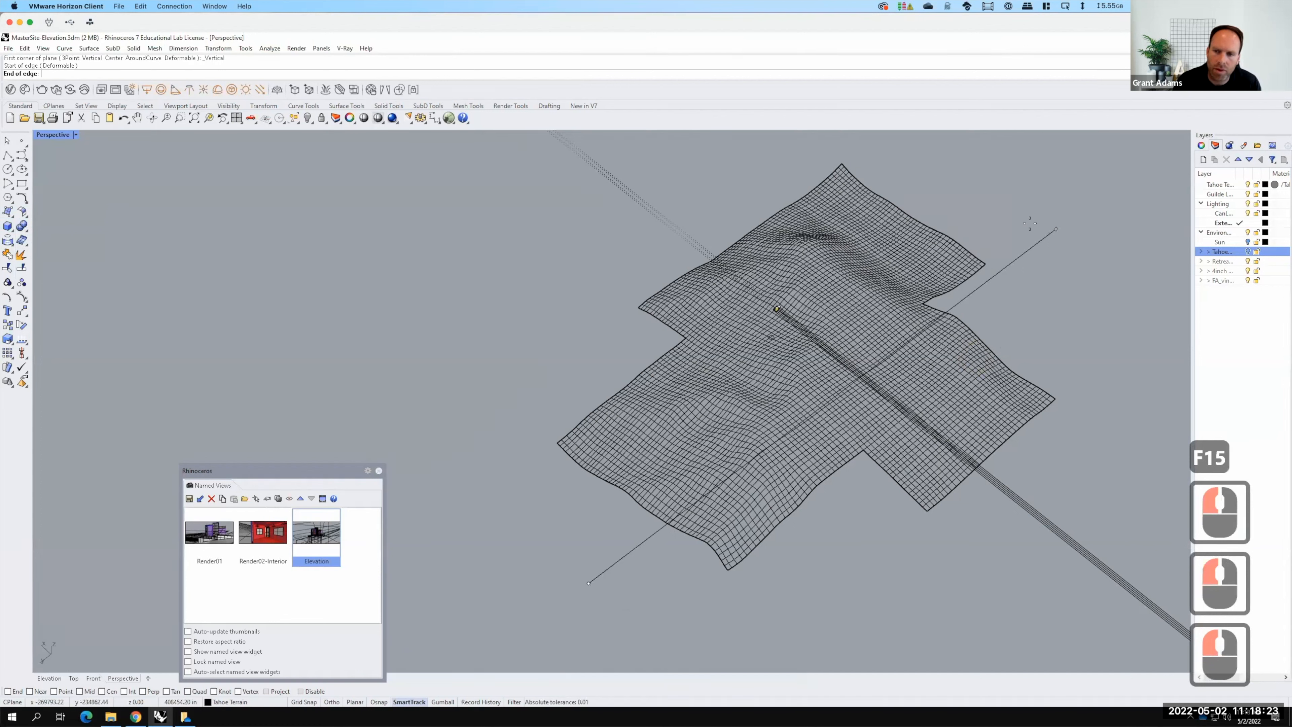
key("shift")
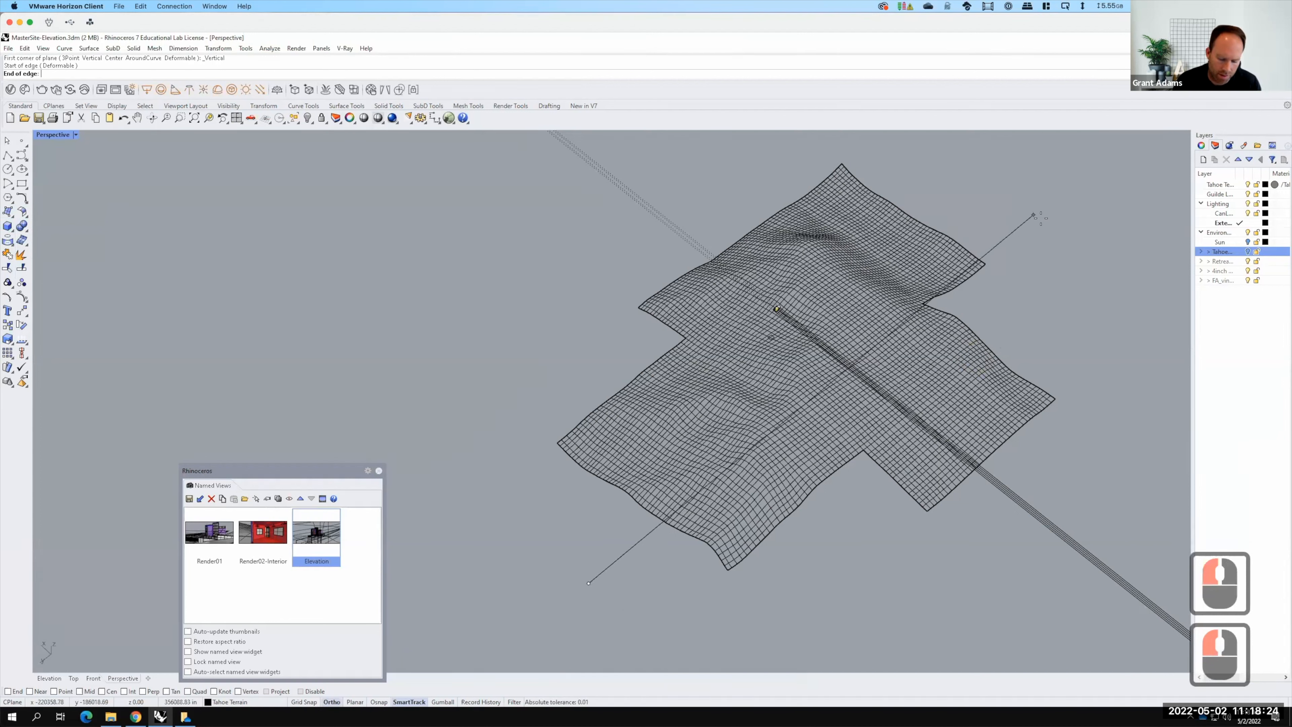
left_click(960, 202, "shift")
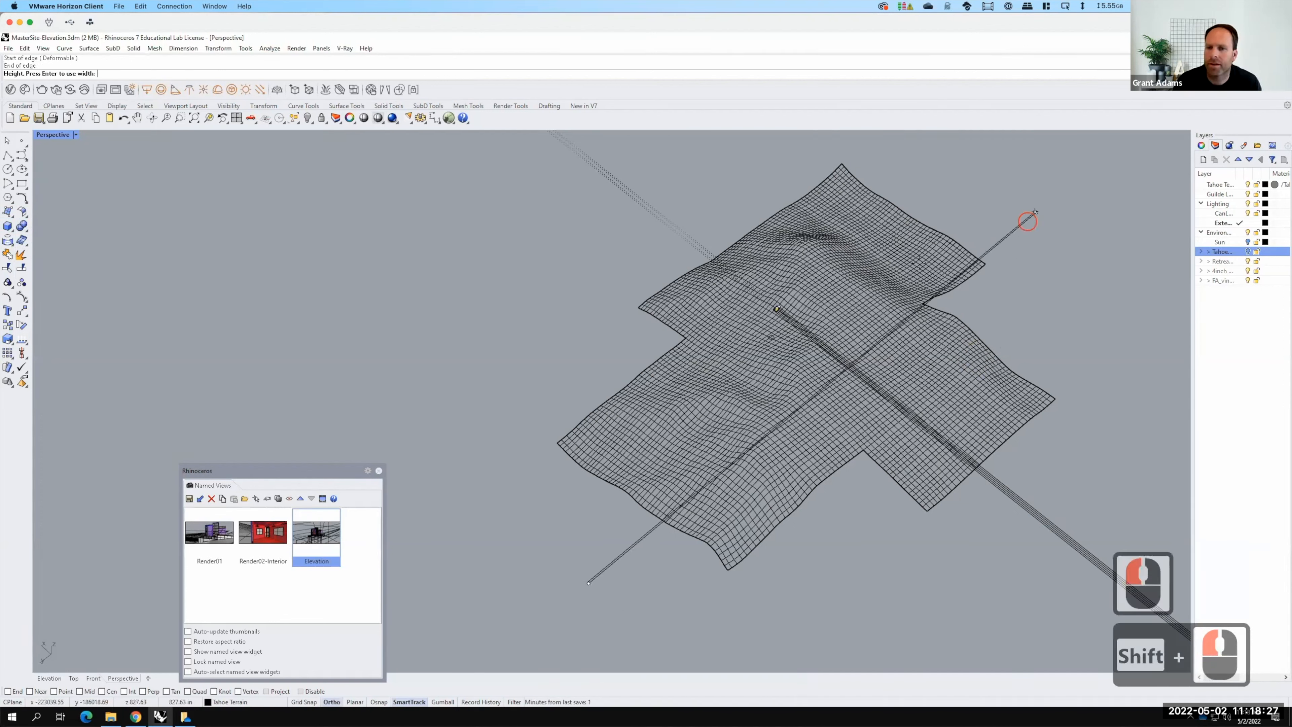
scroll(958, 253, "down", 5)
right_click_drag(958, 253, 847, 311)
key("Escape")
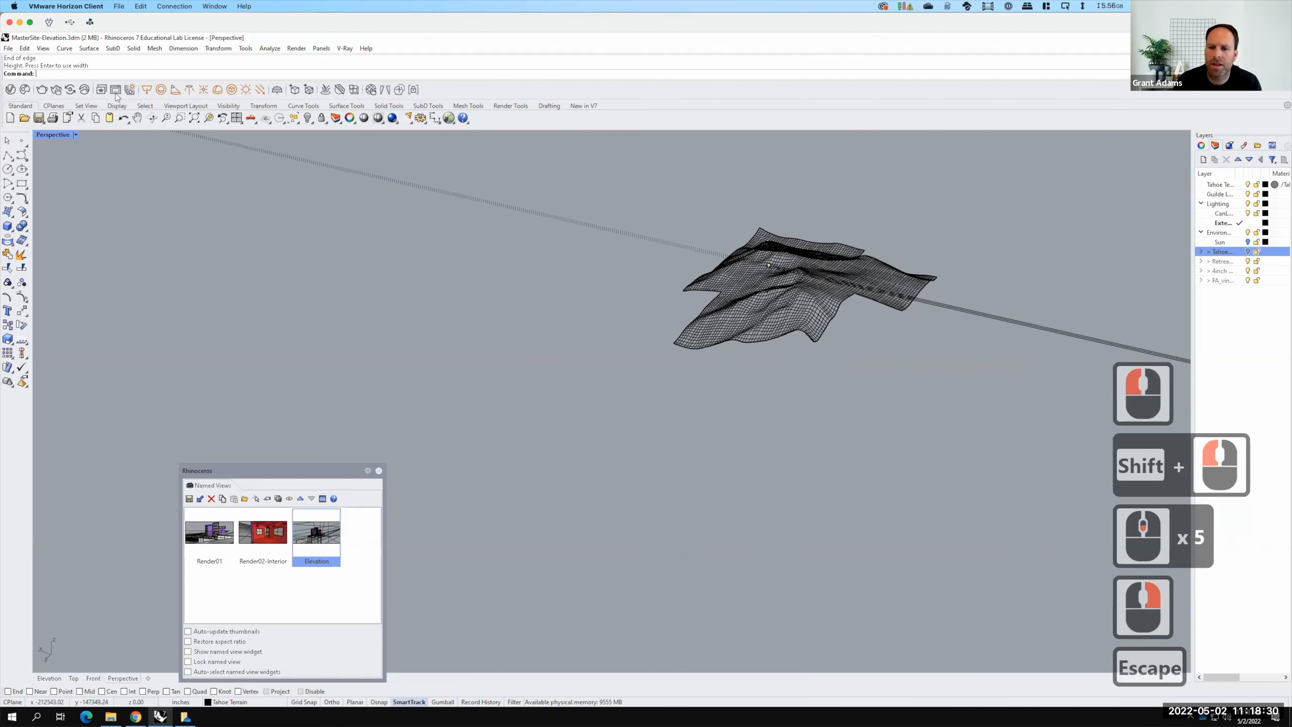
Set the construction plane of the Perspective viewport to World Top
left_click(67, 135)
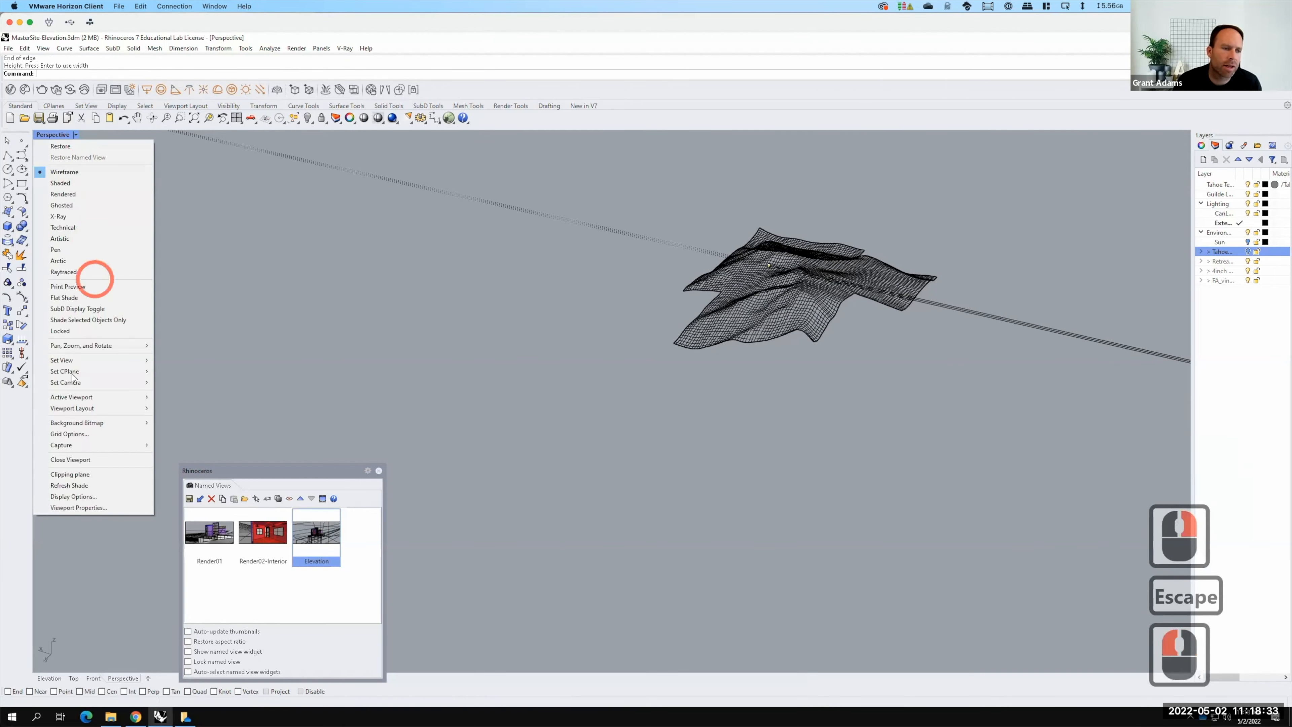
mouse_move(72, 374)
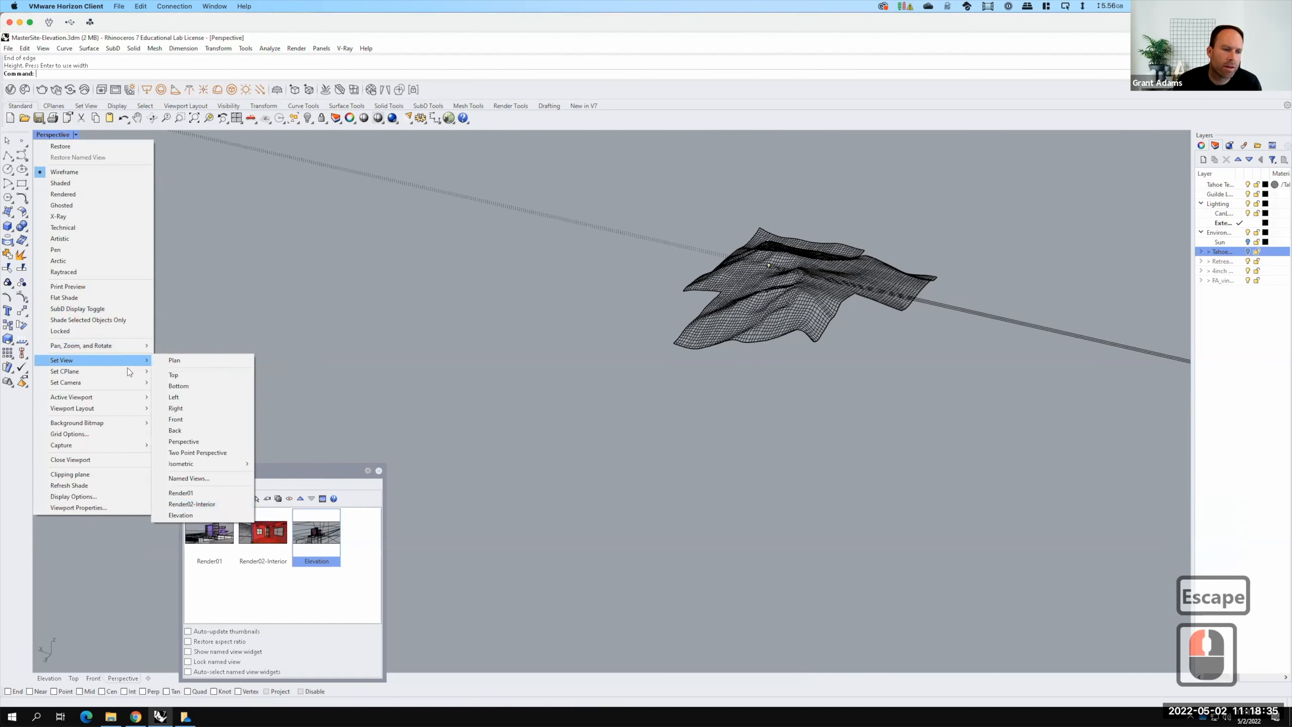
mouse_move(131, 365)
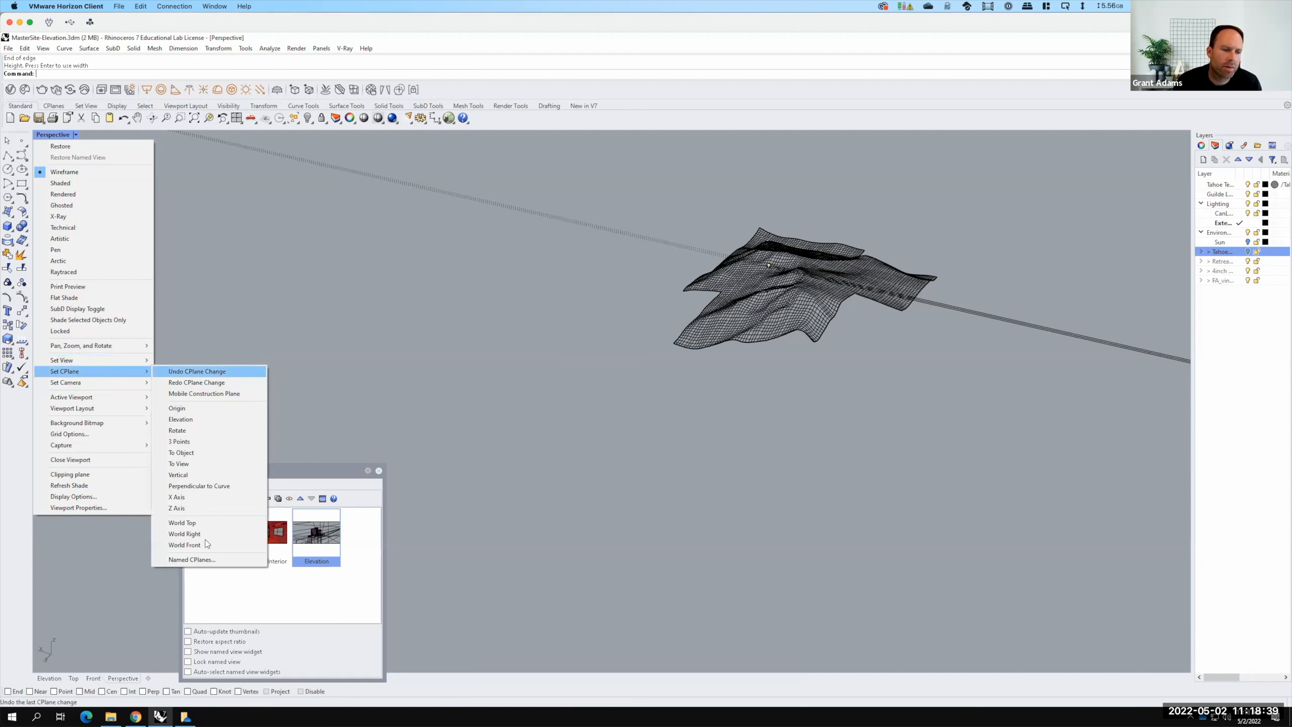
left_click(203, 522)
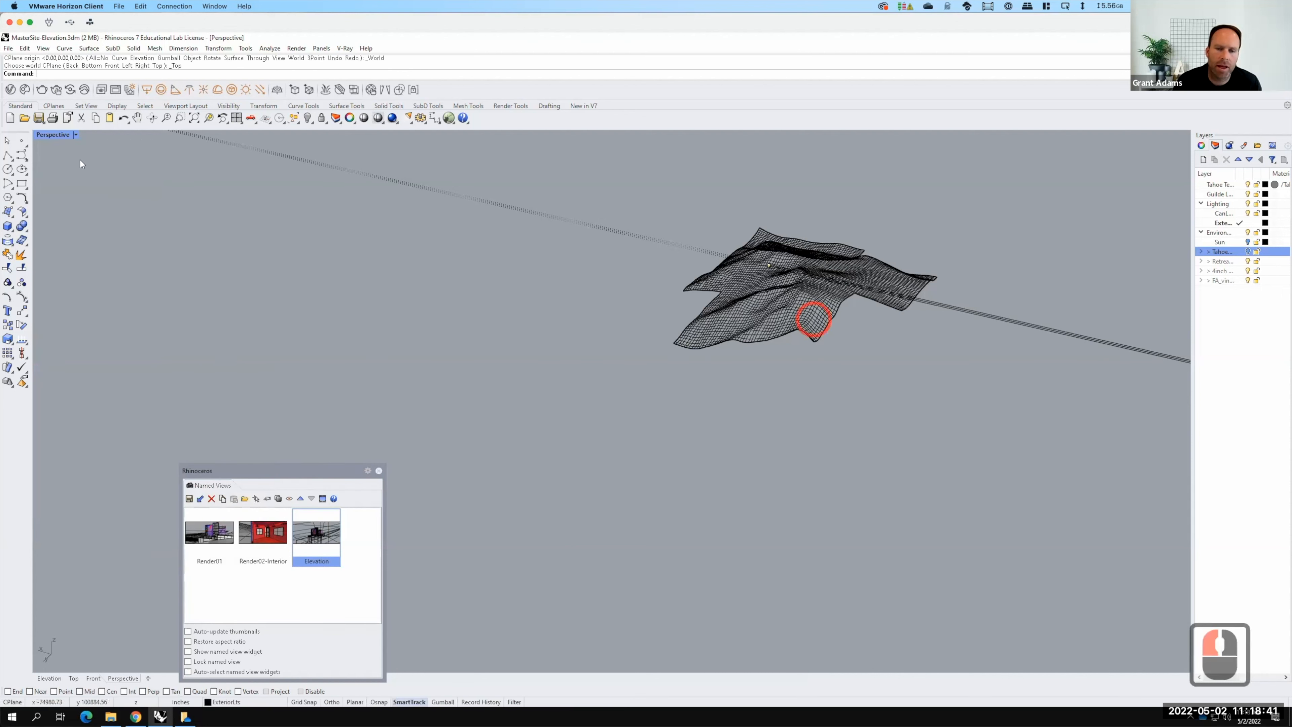
Draw a vertical plane across the terrain, with its straight ortho base edge extending past the terrain on both sides
right_click_drag(760, 403, 712, 417)
left_click(17, 217)
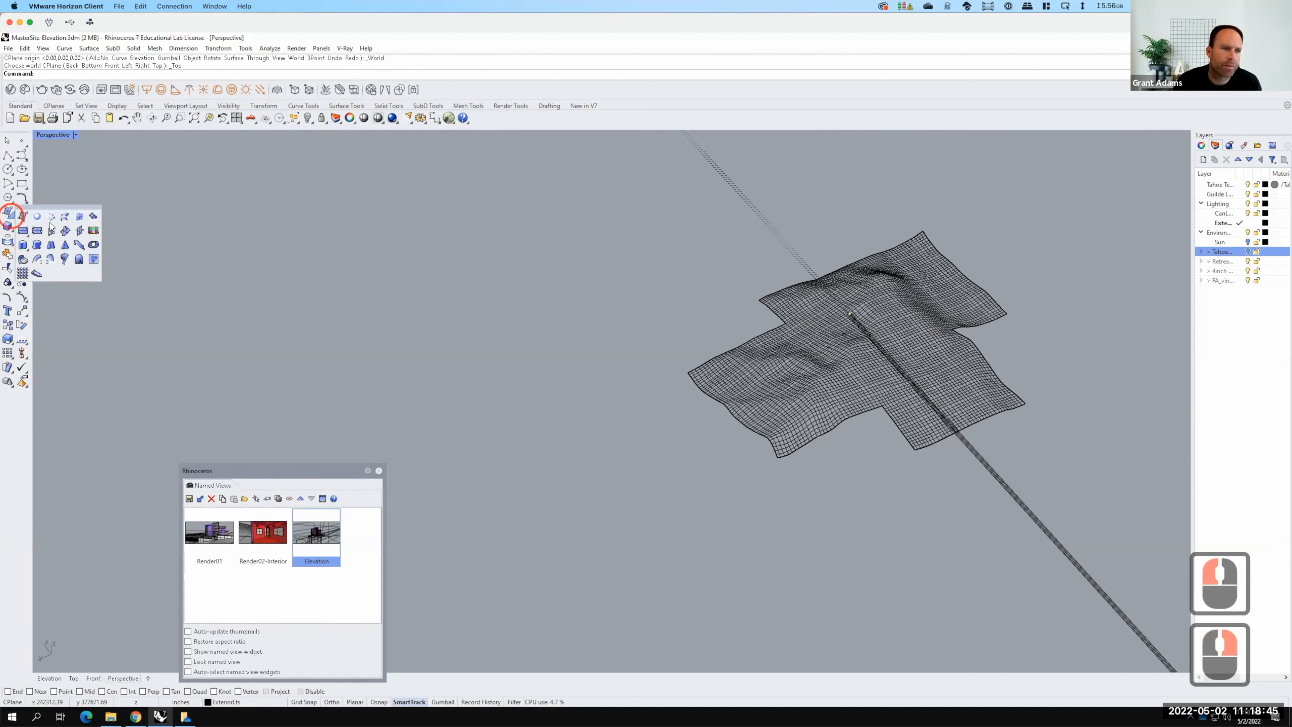
left_click(659, 412)
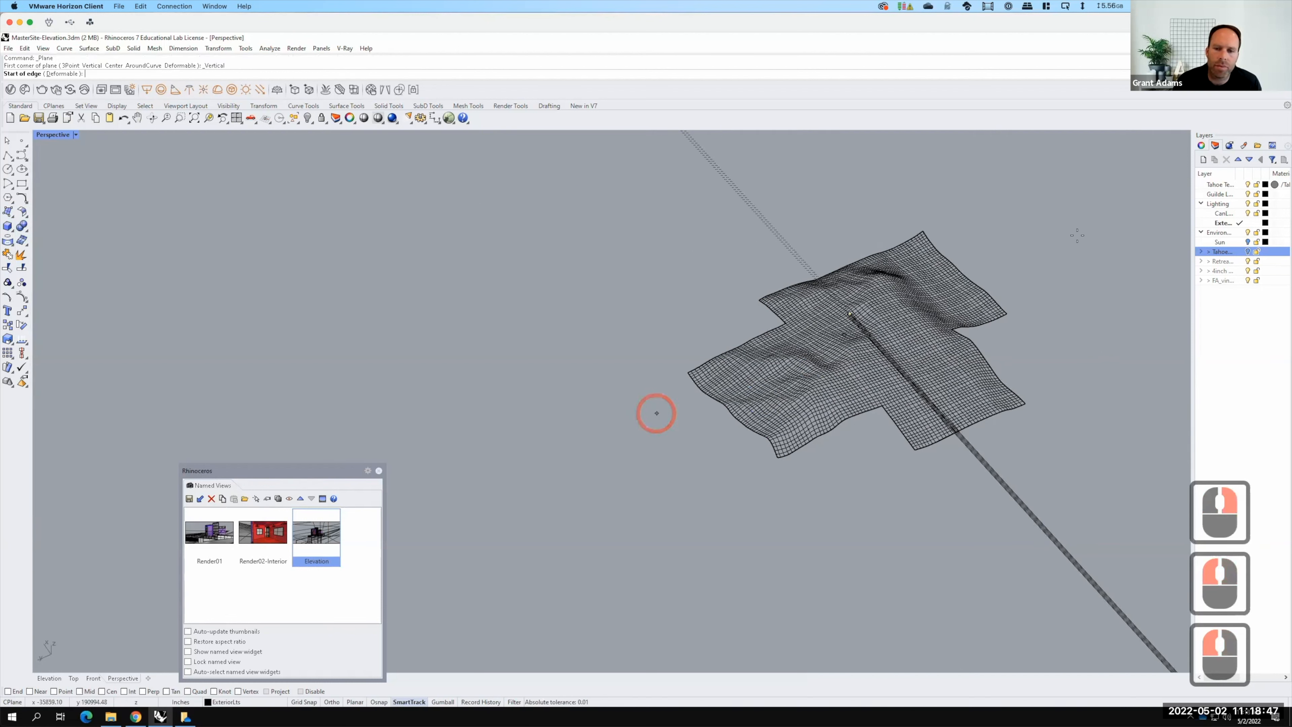
key("shift")
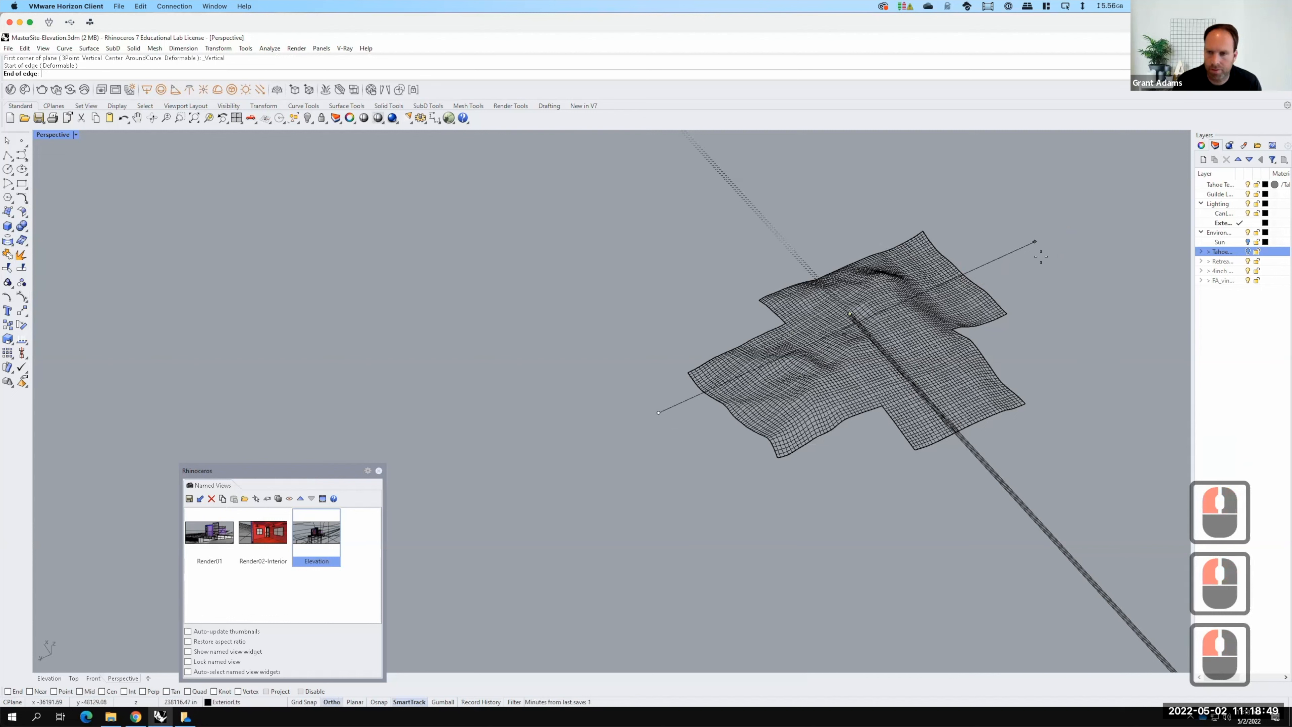
left_click(977, 159, "shift")
left_click(979, 159)
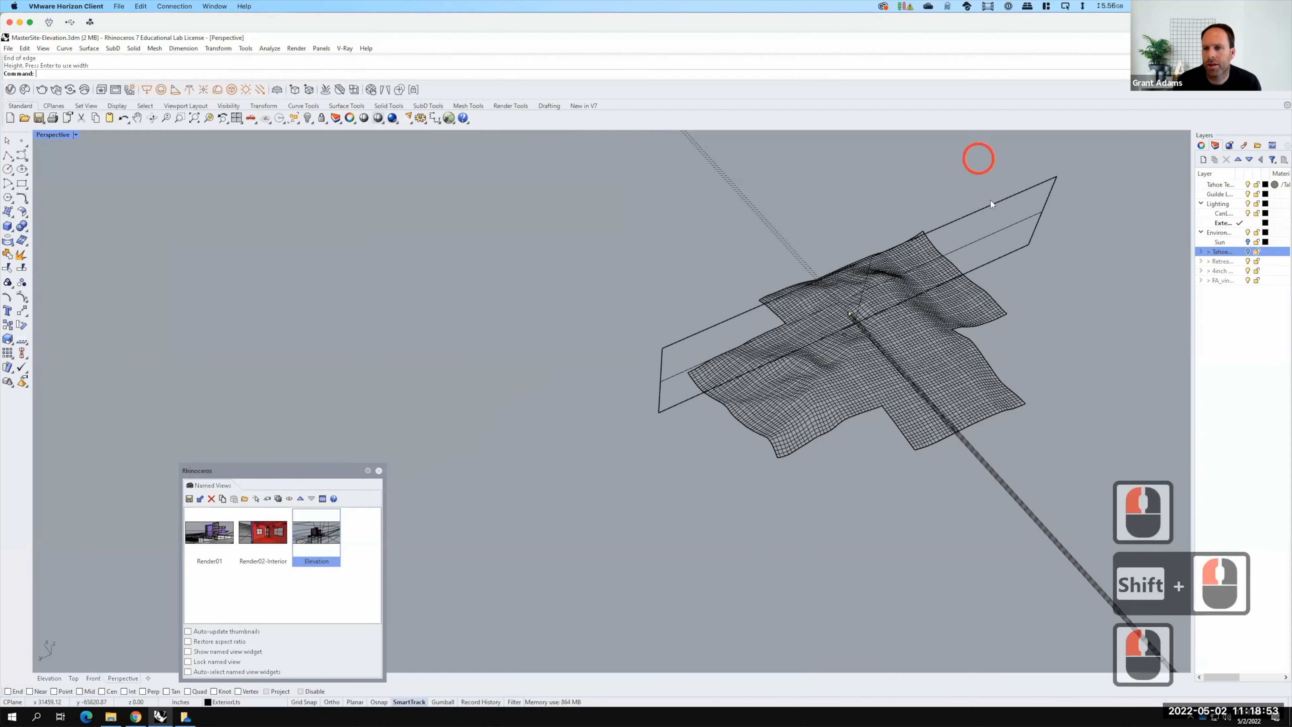
Select the vertical plane, enable the Gumball and move the plane down along Z until it cuts through the terrain
left_click(990, 202)
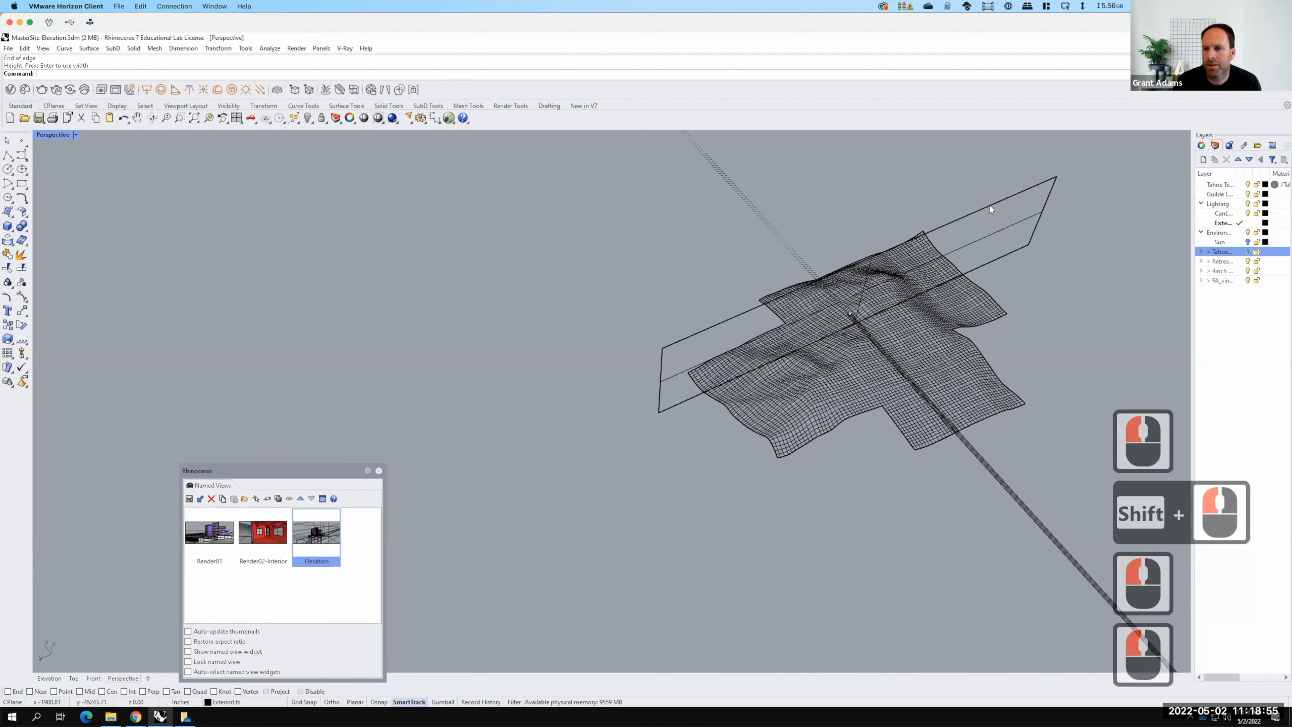
left_click(989, 206)
right_click_drag(996, 306, 989, 336)
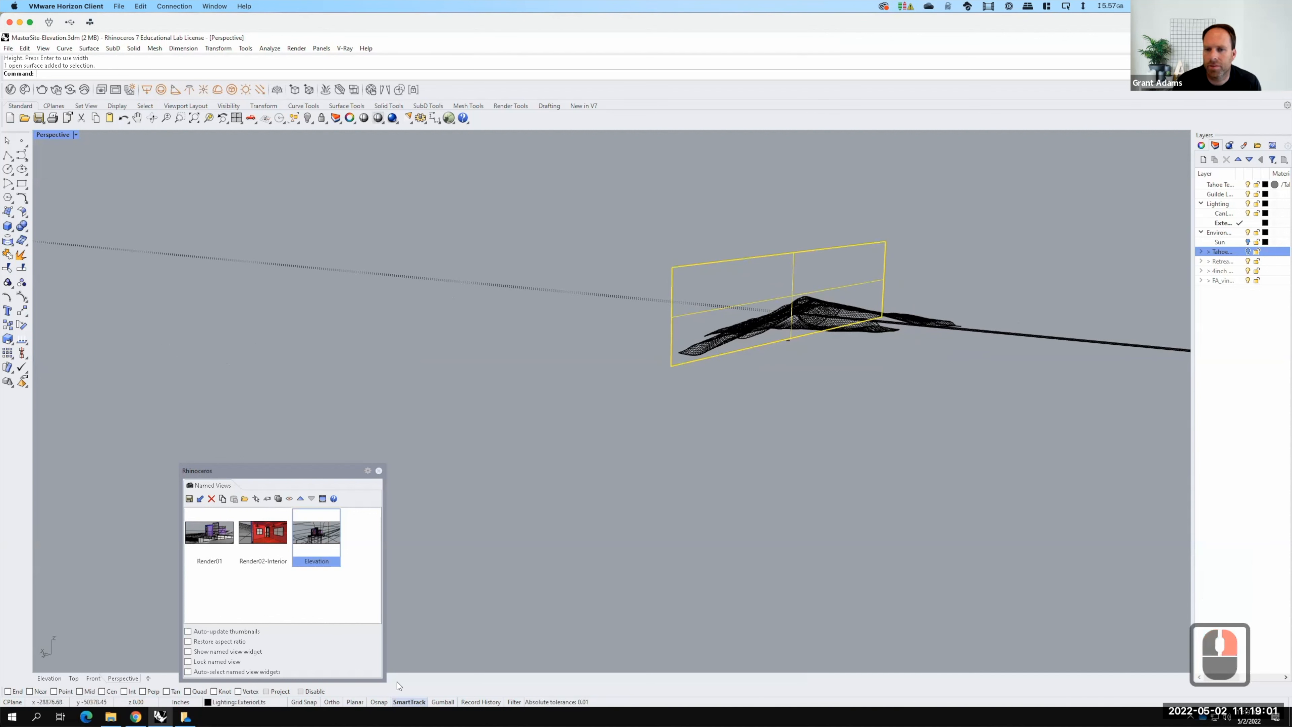
left_click(443, 701)
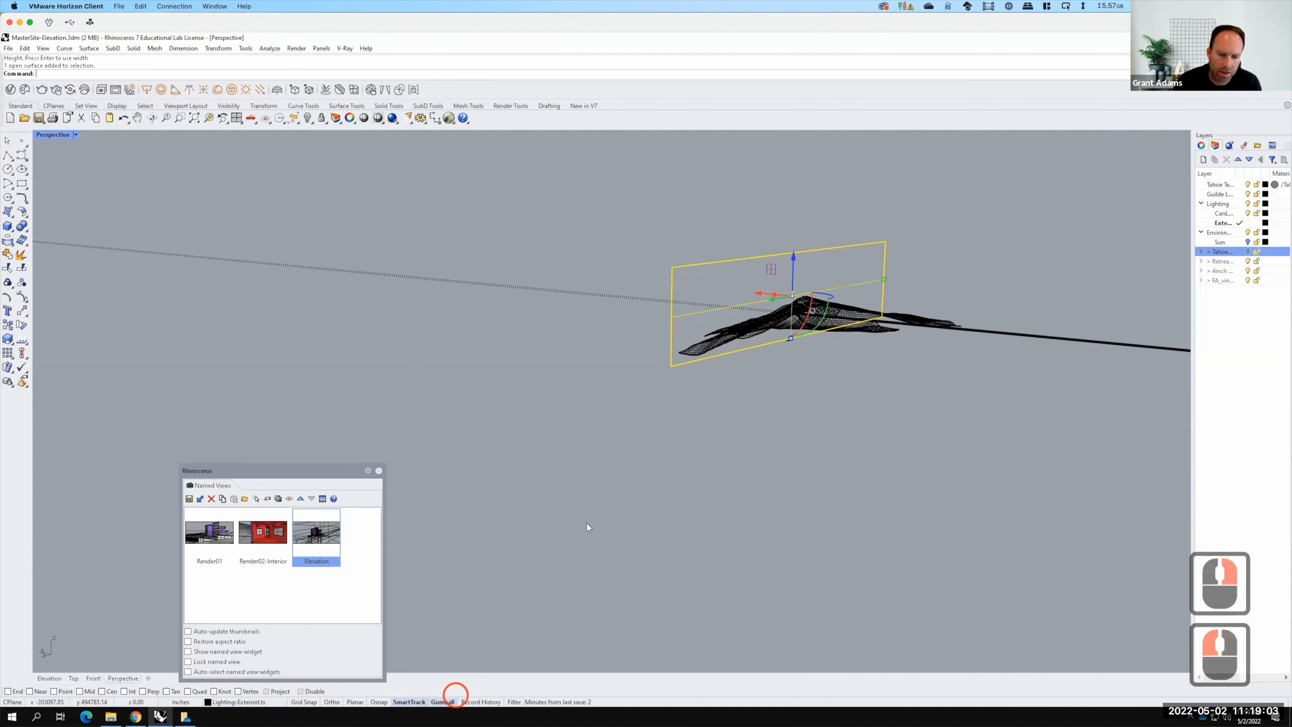
left_click_drag(795, 258, 794, 279)
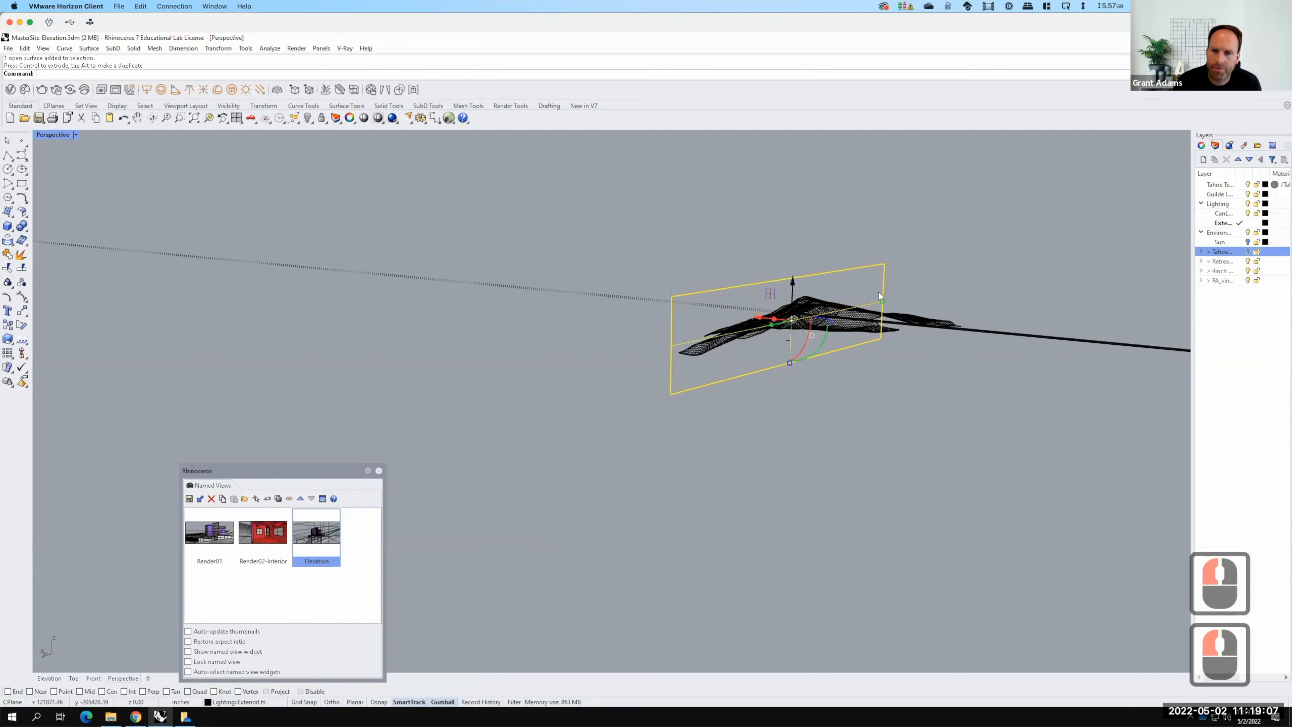
Restore the four-viewport layout and move the vertical plane in the Top viewport so it lies just outside the house's long side
double_click(53, 134)
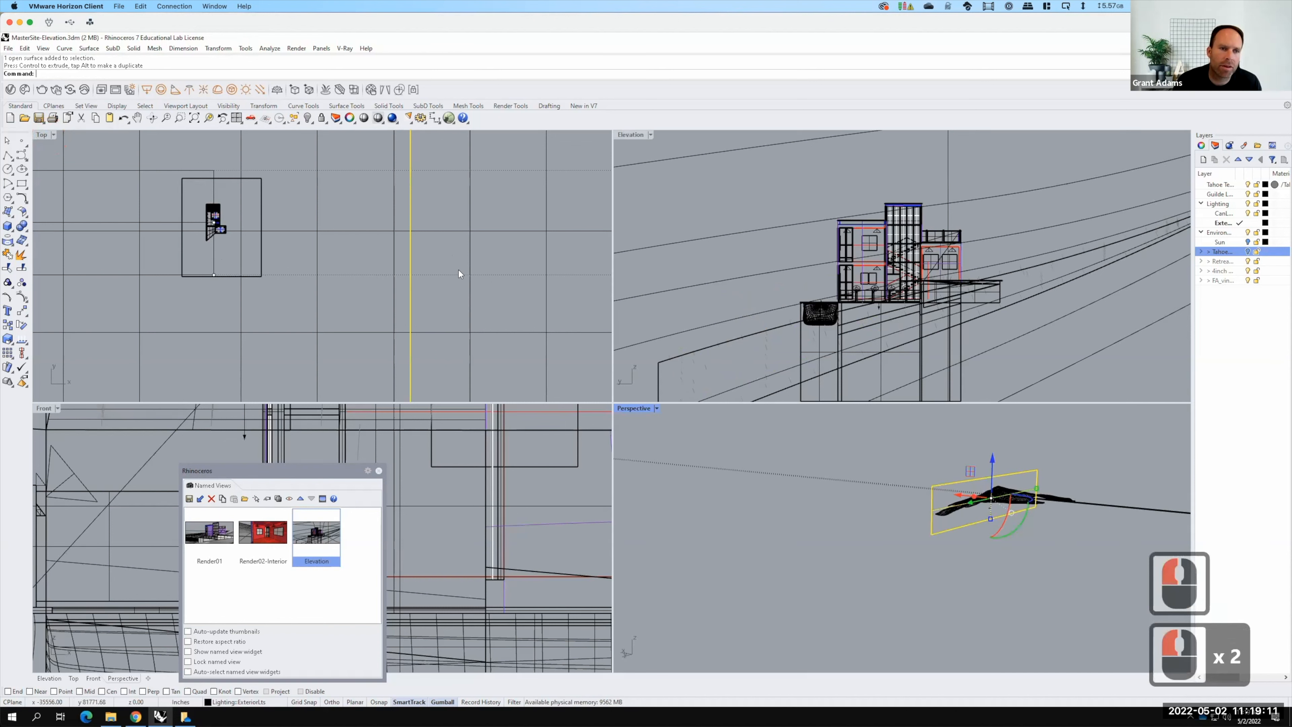
scroll(463, 266, "down", 5)
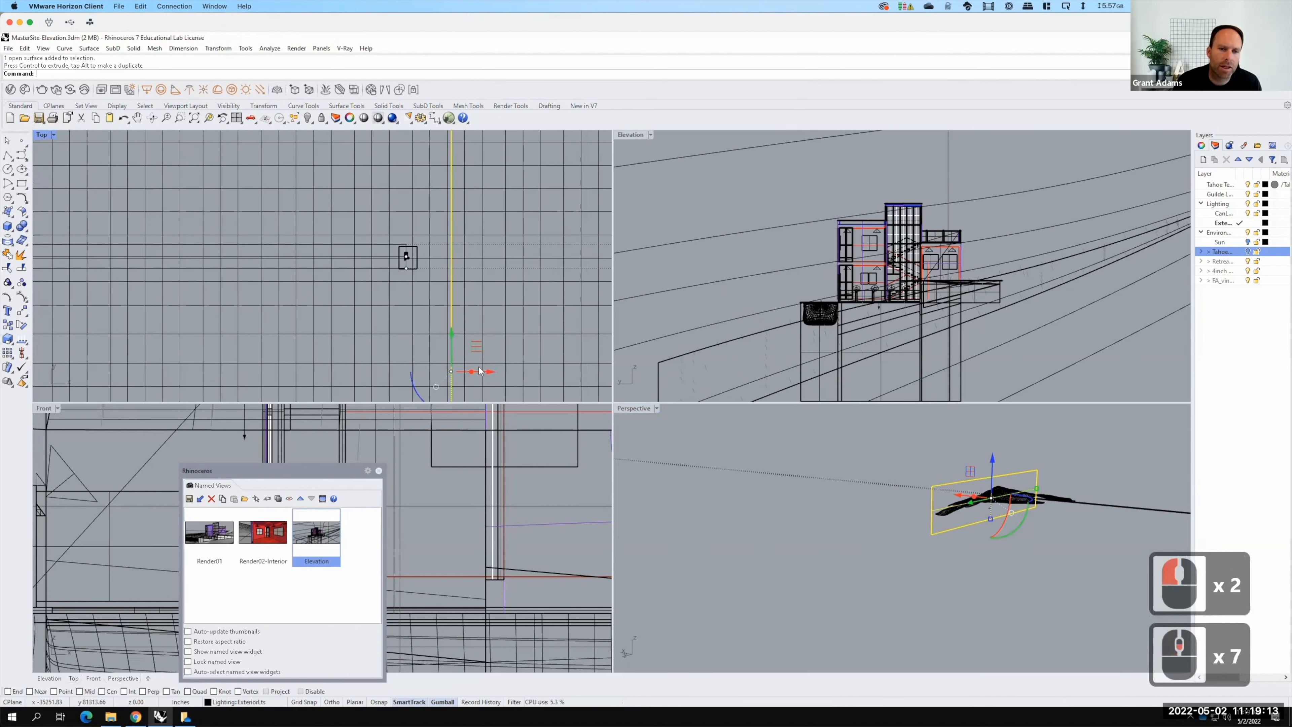
left_click_drag(466, 372, 435, 370)
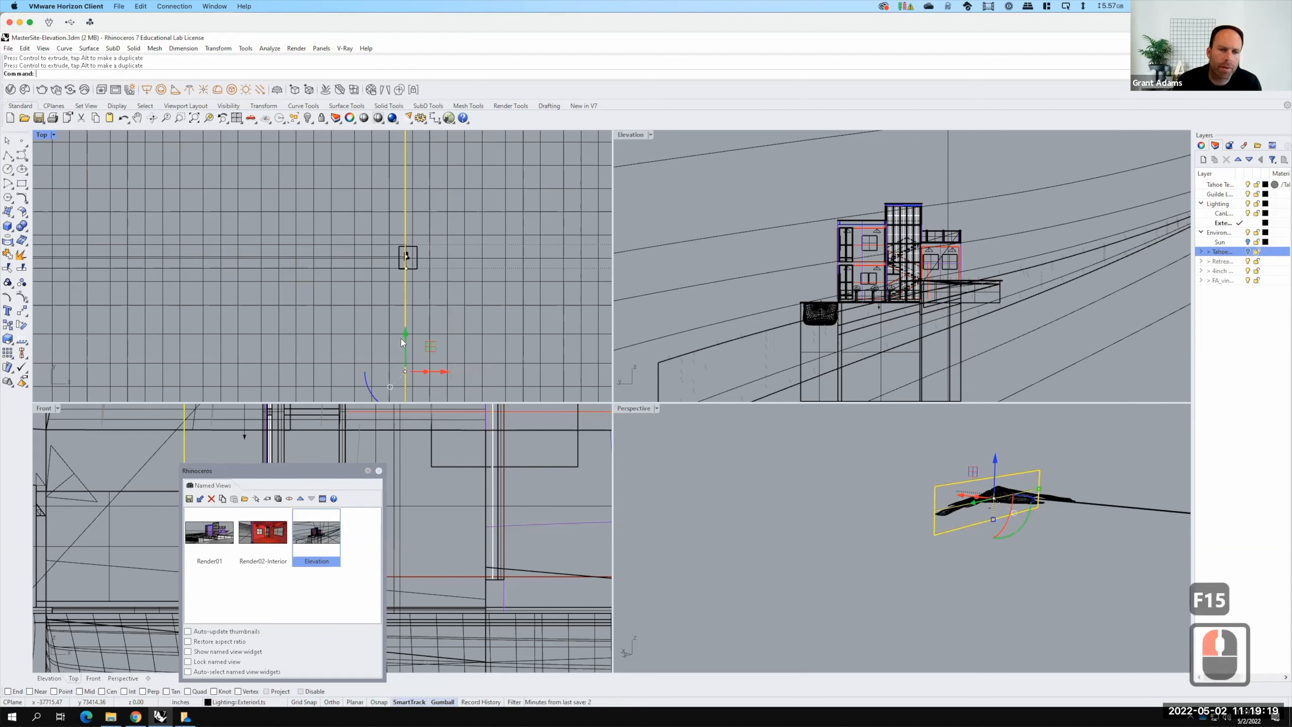
mouse_move(407, 241)
left_mouse_down()
mouse_move(408, 229)
mouse_move(408, 253)
left_mouse_up()
scroll(408, 257, "up", 13)
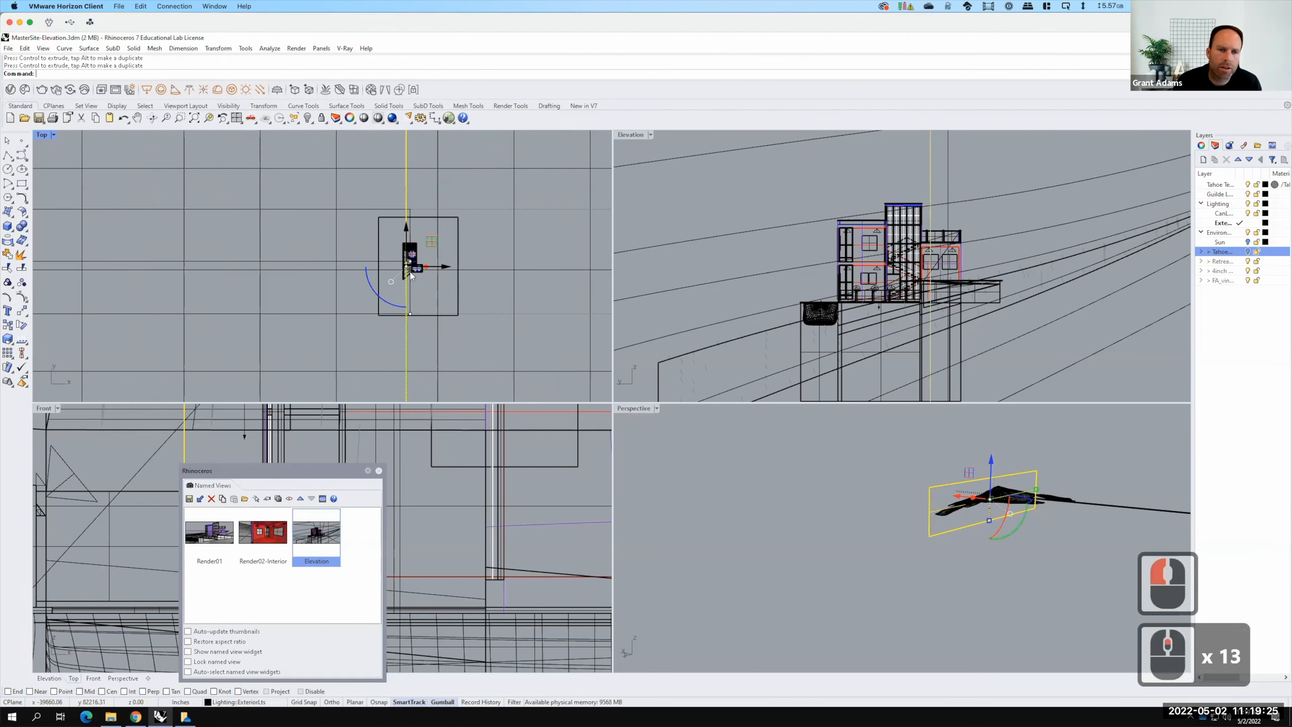
scroll(411, 275, "up", 12)
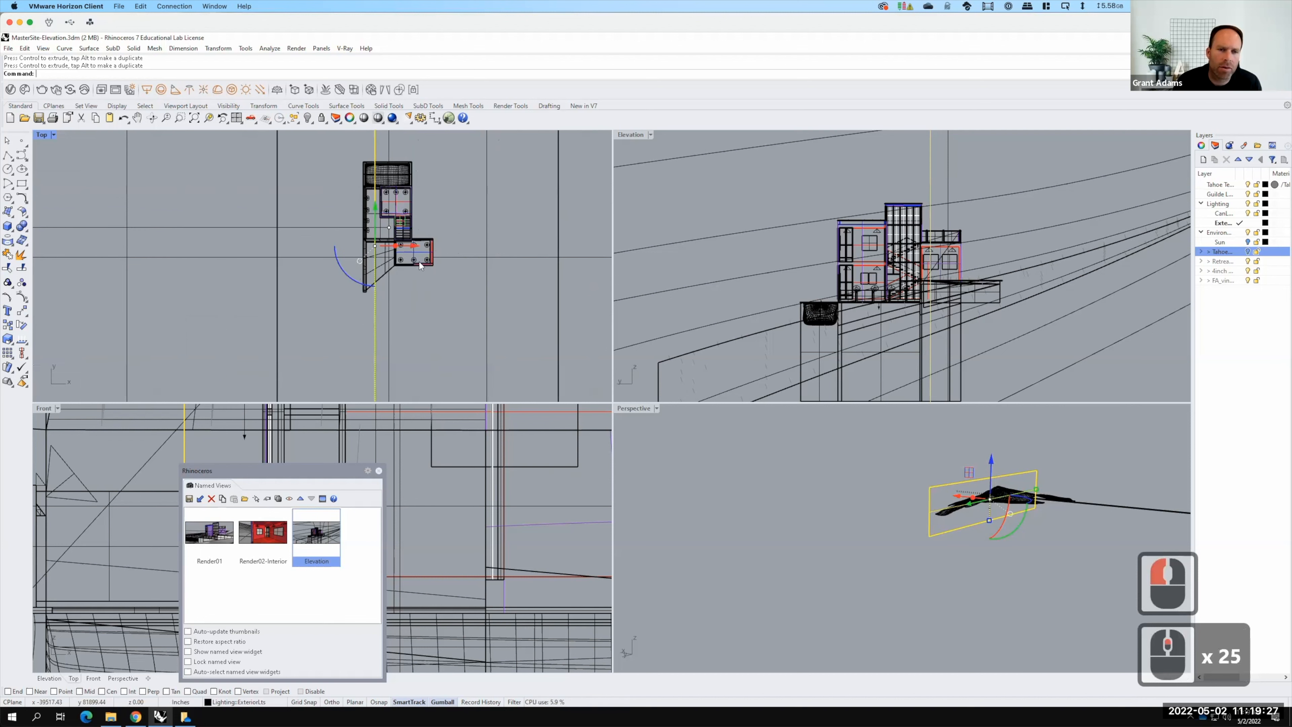
left_click_drag(407, 249, 390, 248)
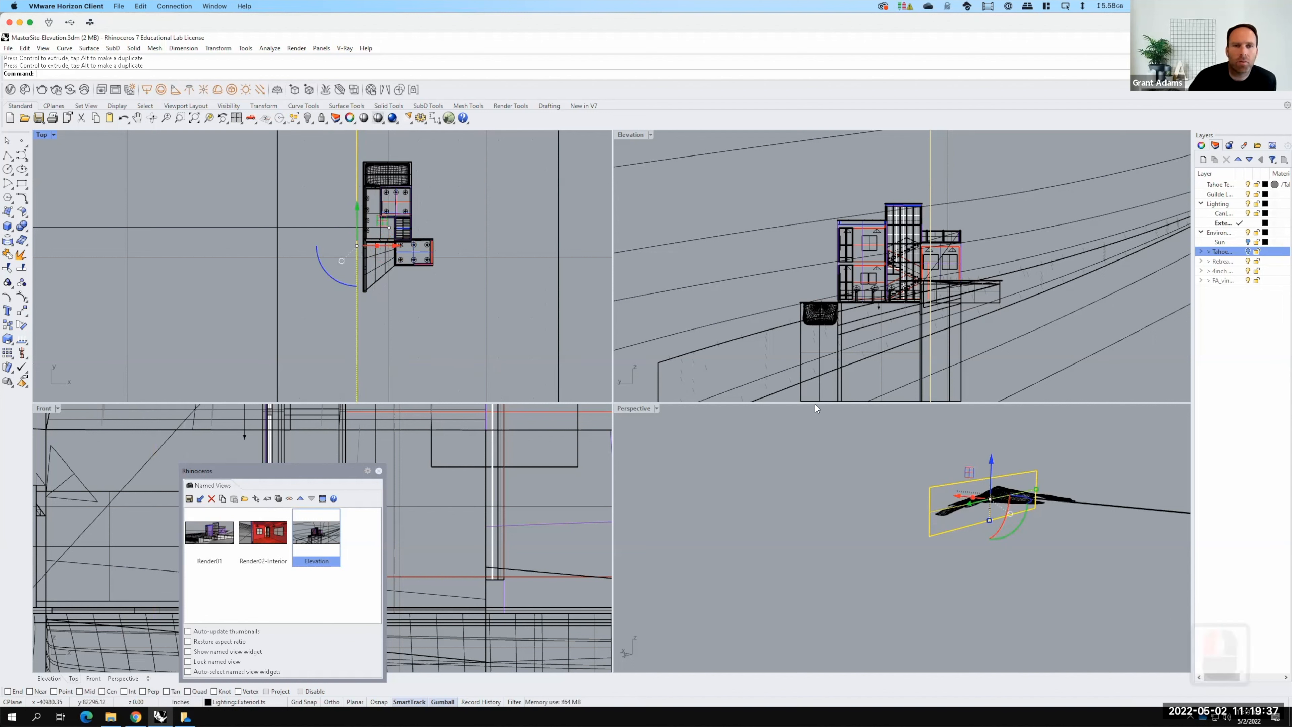
Split the large terrain surface with the vertical plane, working in the enlarged Perspective viewport
double_click(638, 408)
scroll(786, 521, "down", 3)
right_click_drag(796, 517, 834, 372)
scroll(835, 370, "up", 2)
scroll(825, 398, "up", 3)
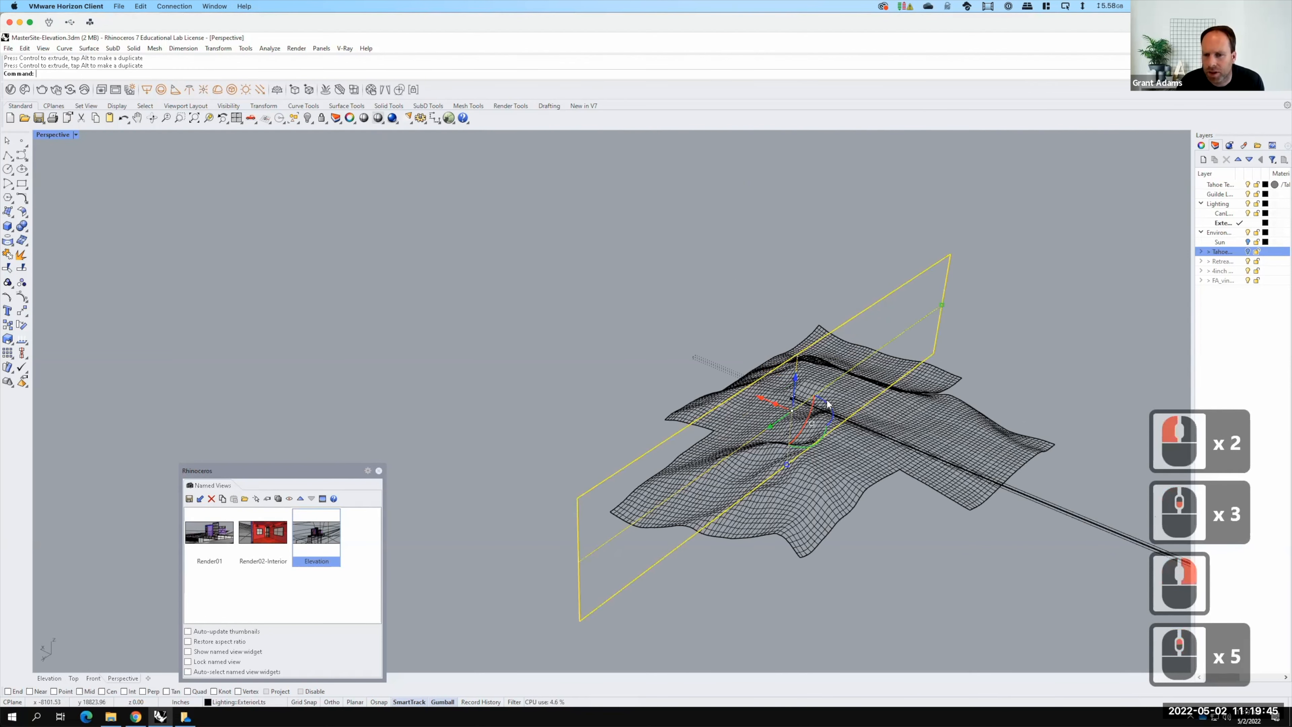
scroll(869, 485, "up", 2)
key("Escape")
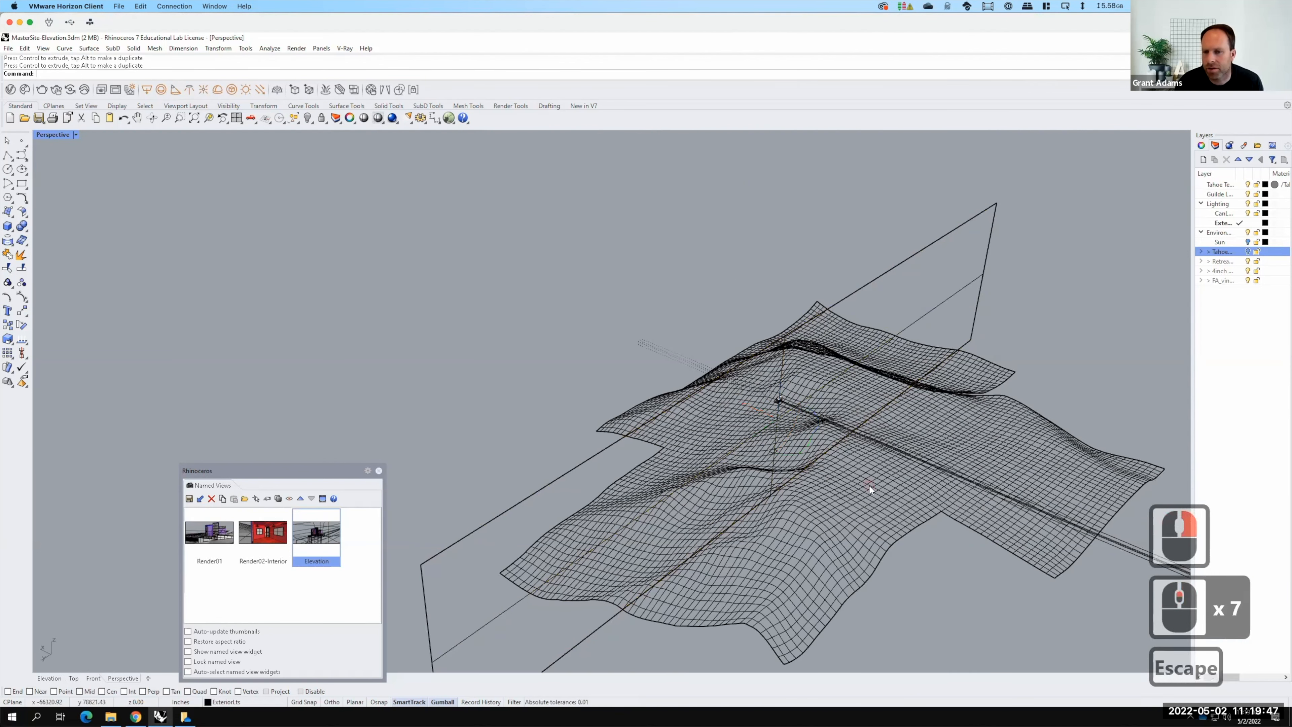
left_click(869, 485)
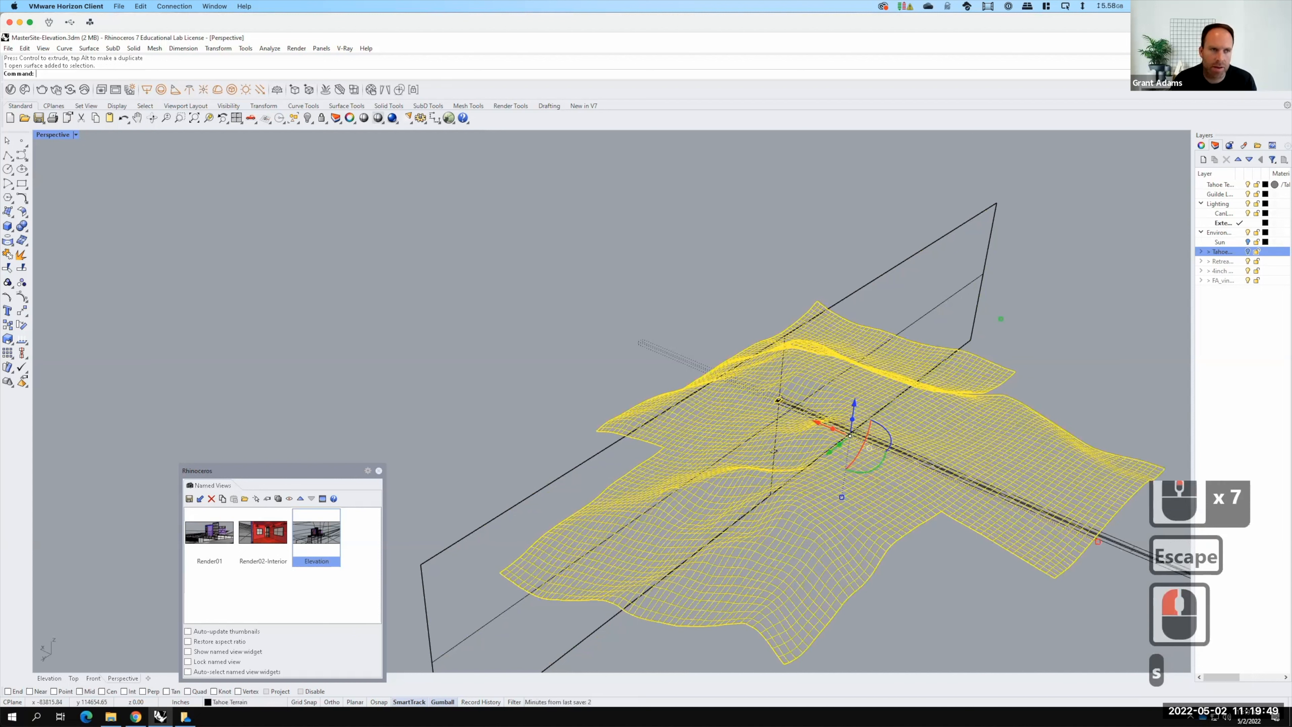
type("Spli")
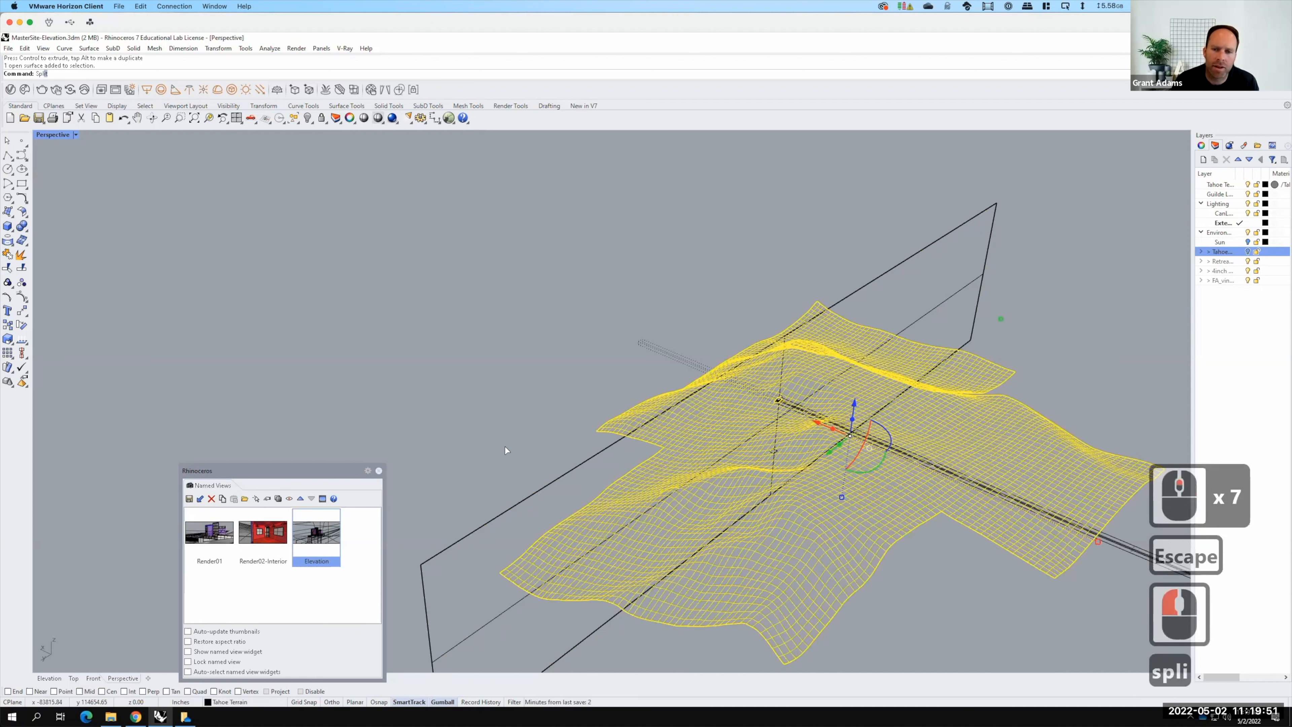
type("t")
key("Return")
left_click(529, 496)
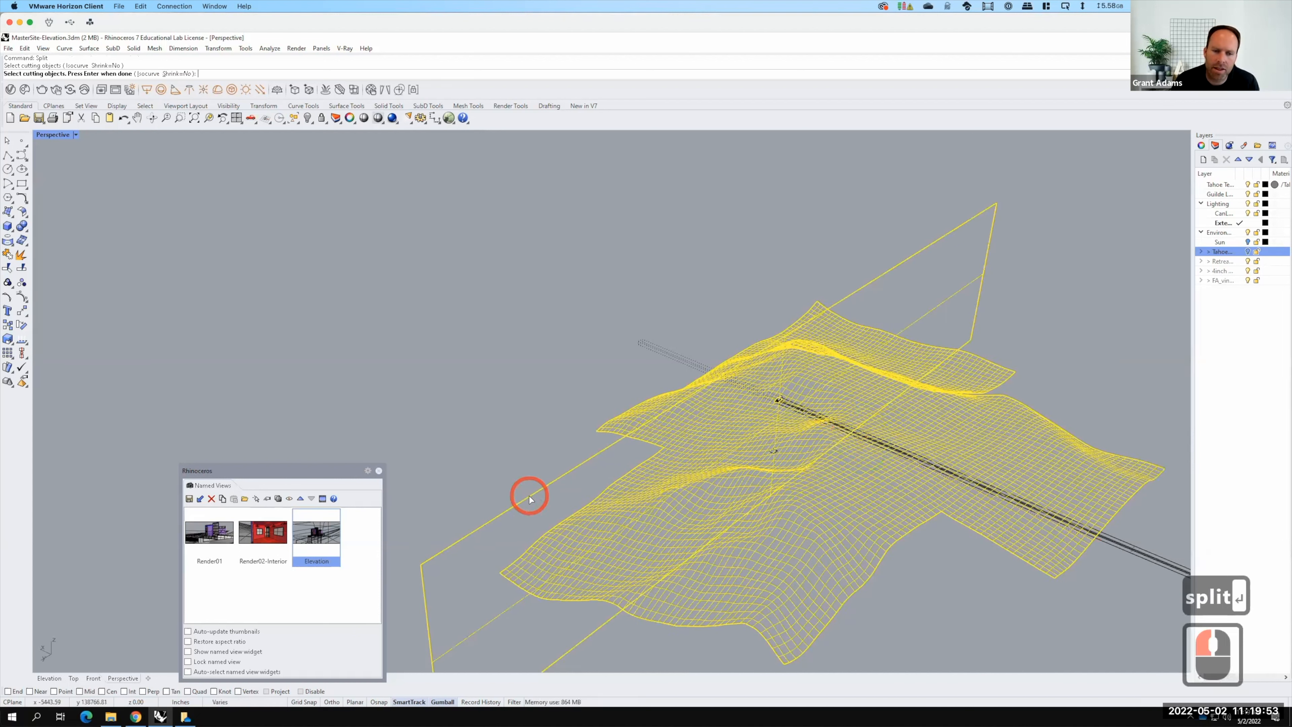
key("Return")
Select the larger terrain piece, on the side of the cut away from the house, and hide it
left_click(939, 623)
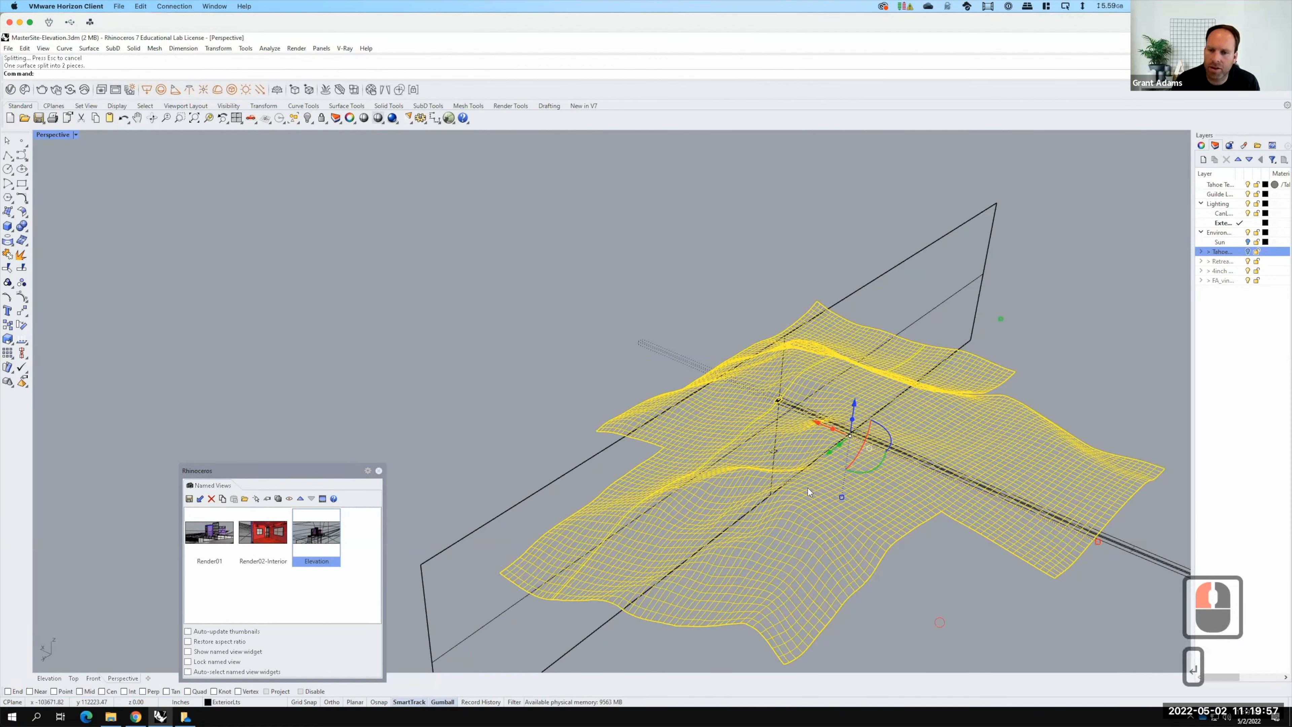
left_click(876, 531)
left_click(847, 513)
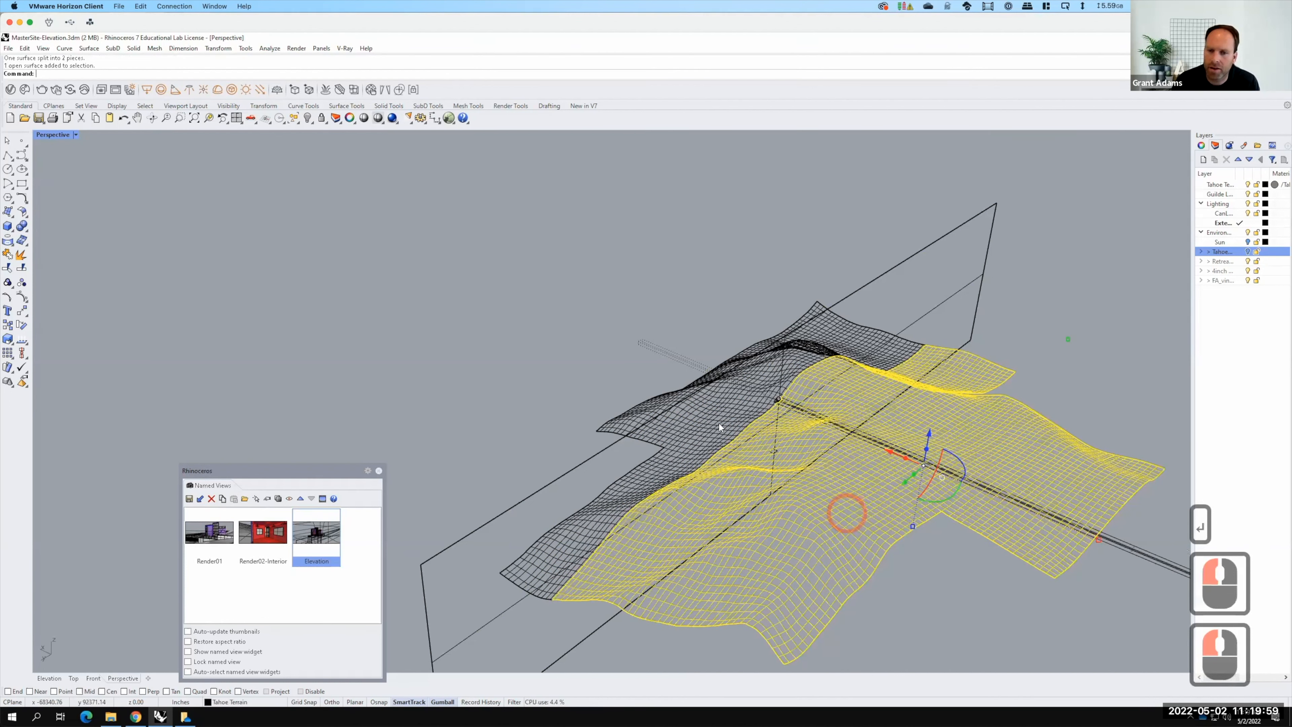
left_click(842, 502)
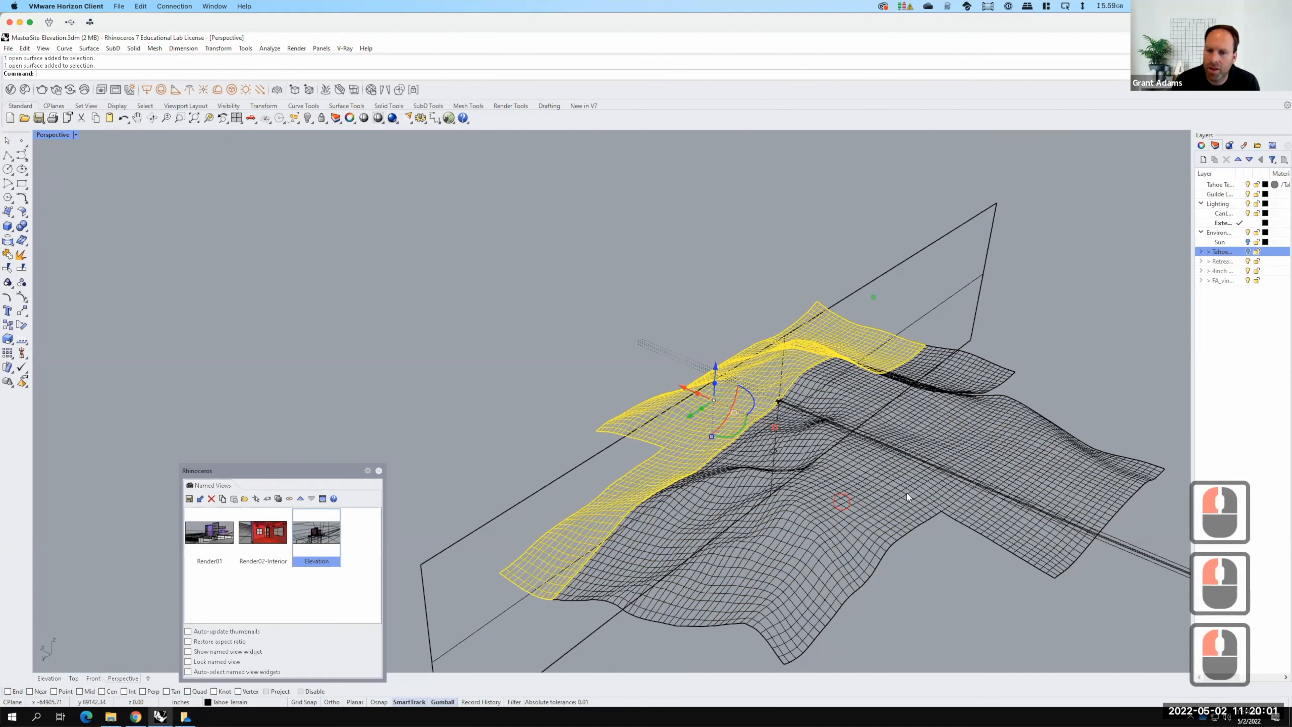
left_click(884, 464)
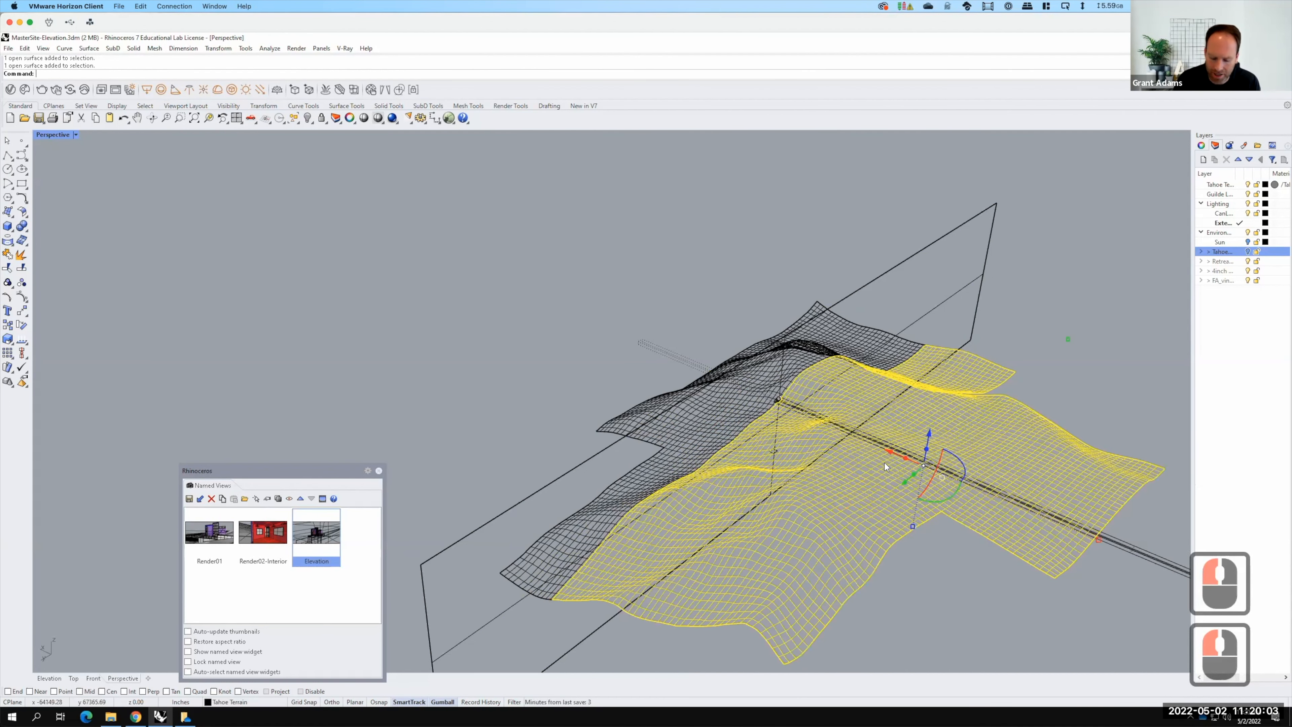
type("hide")
key("Return")
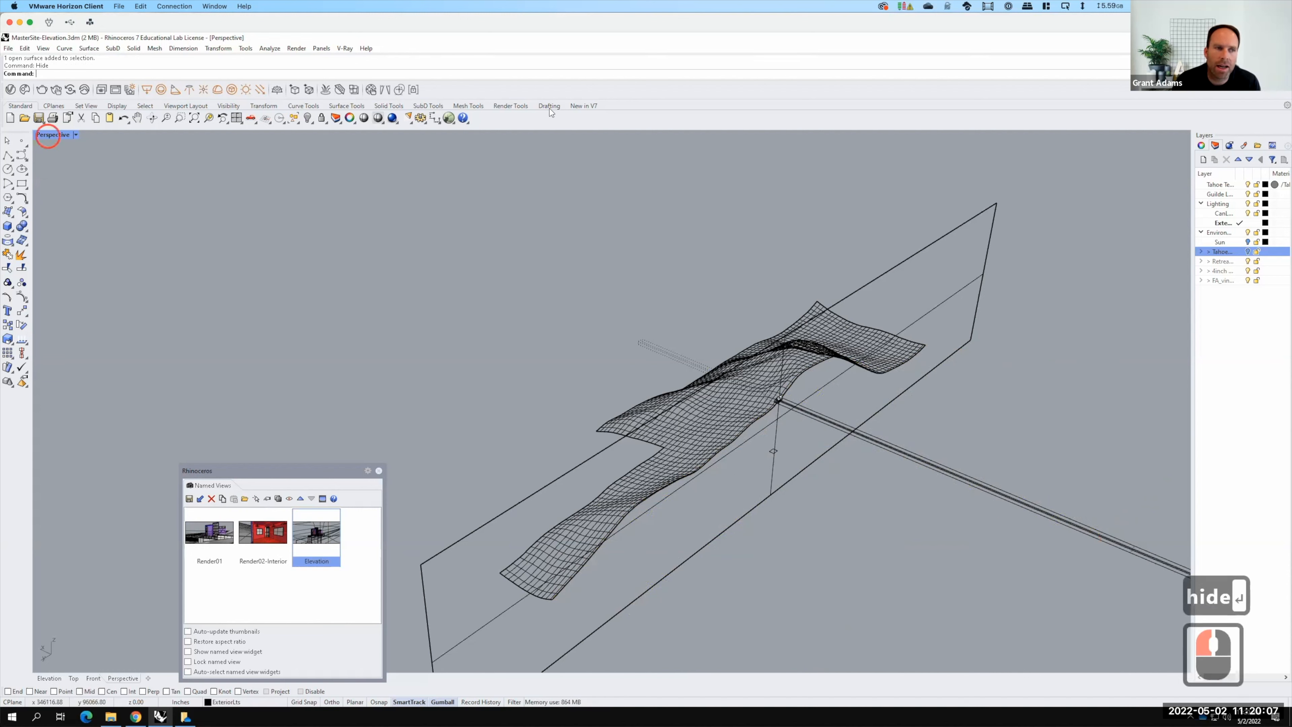
Restore the four-viewport layout and set the Elevation viewport's display mode to Shaded
double_click(46, 135)
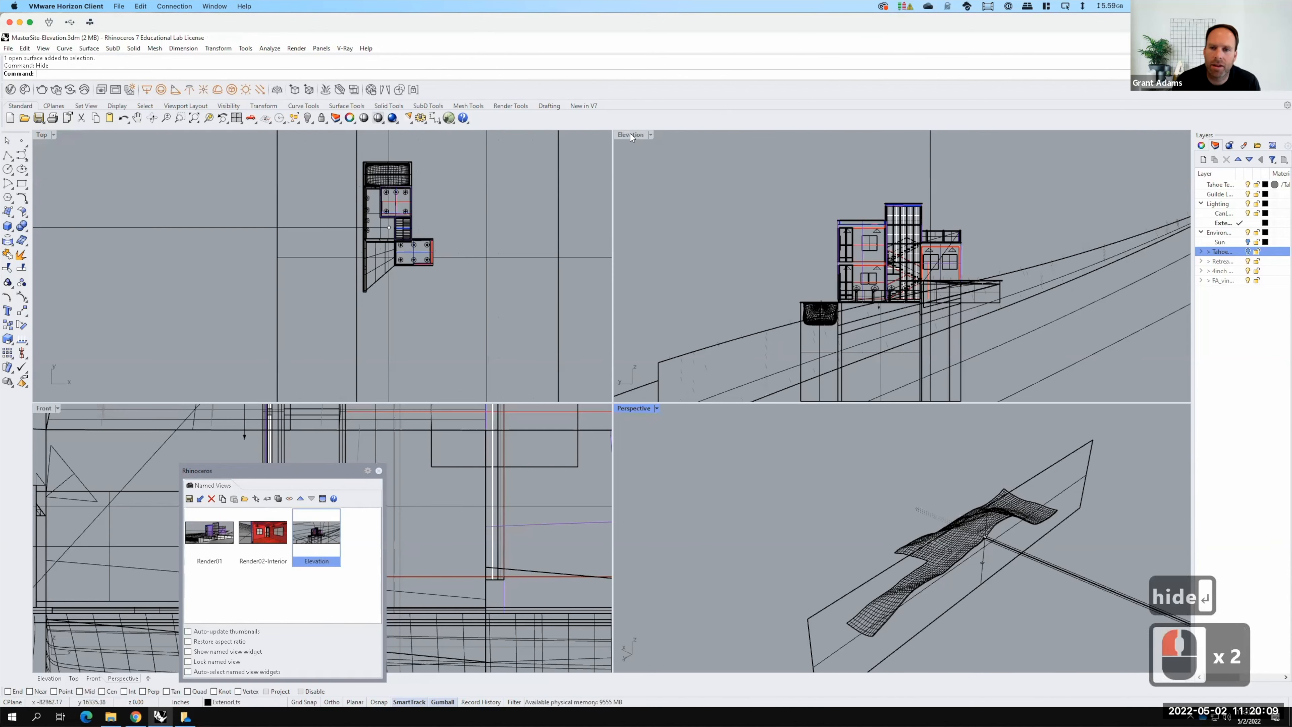
left_click(631, 134)
left_click(650, 135)
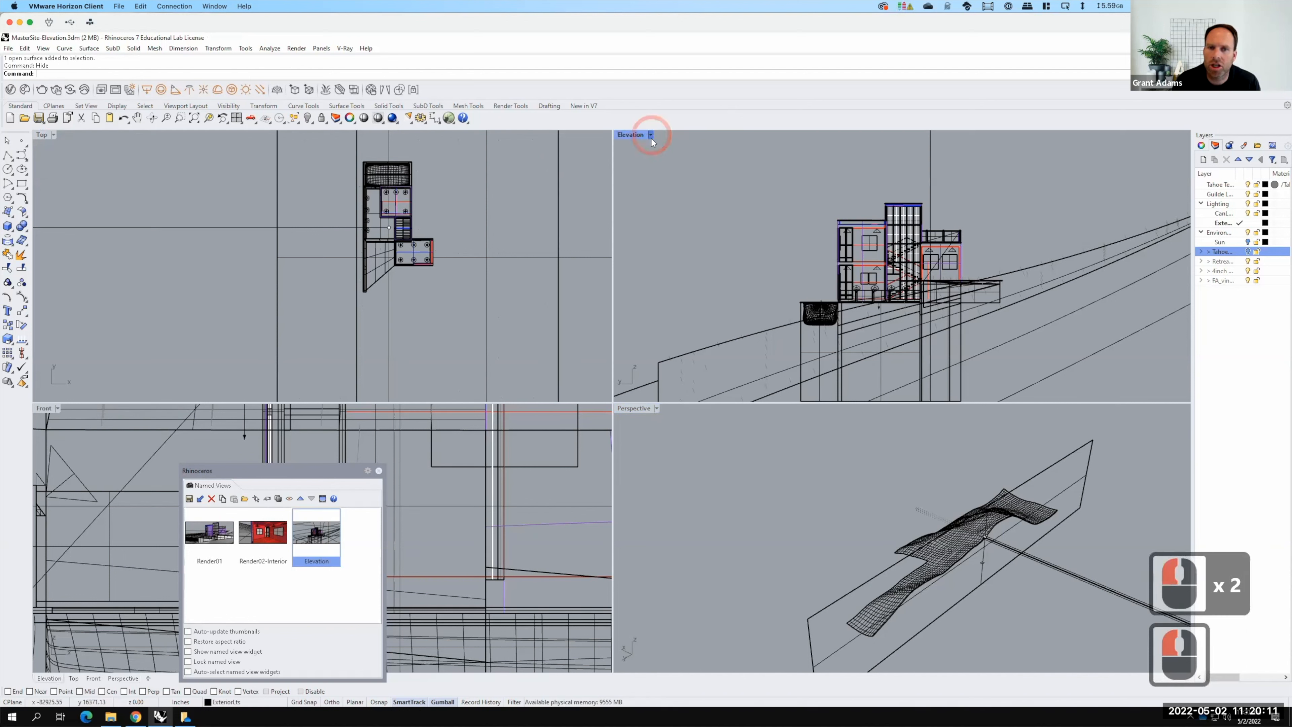
left_click(642, 184)
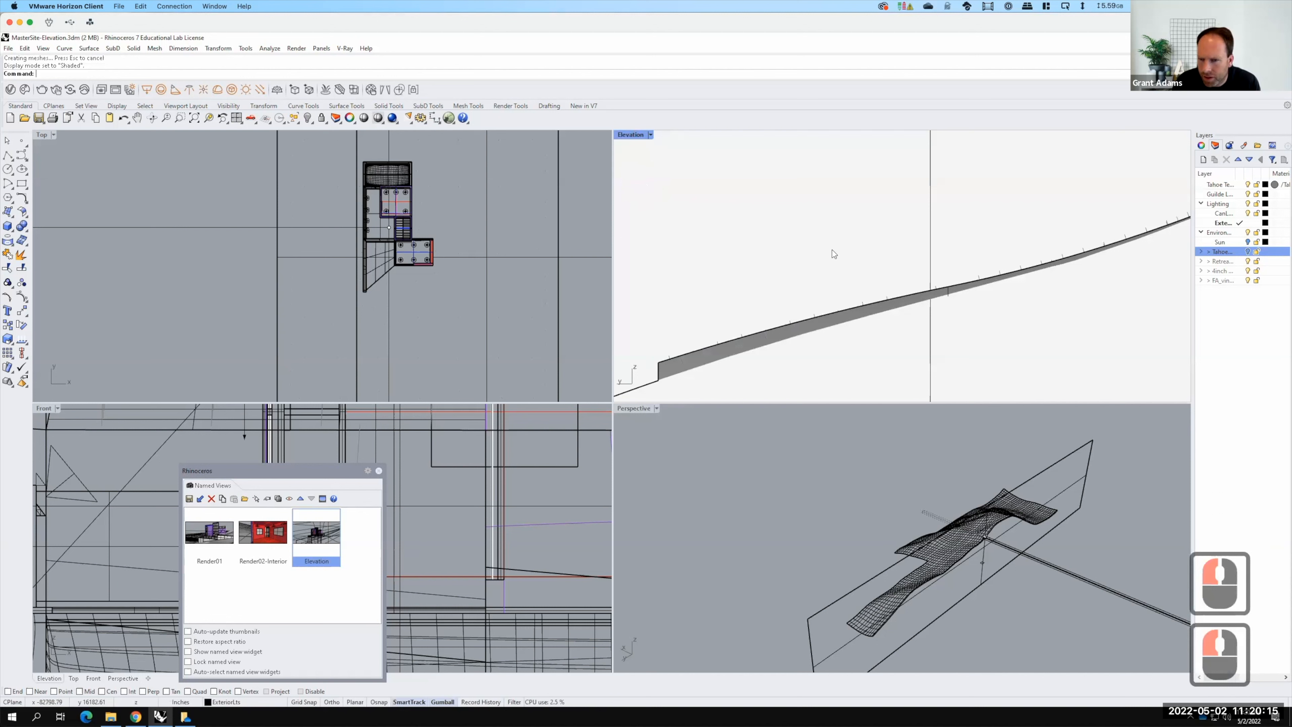
key("F15")
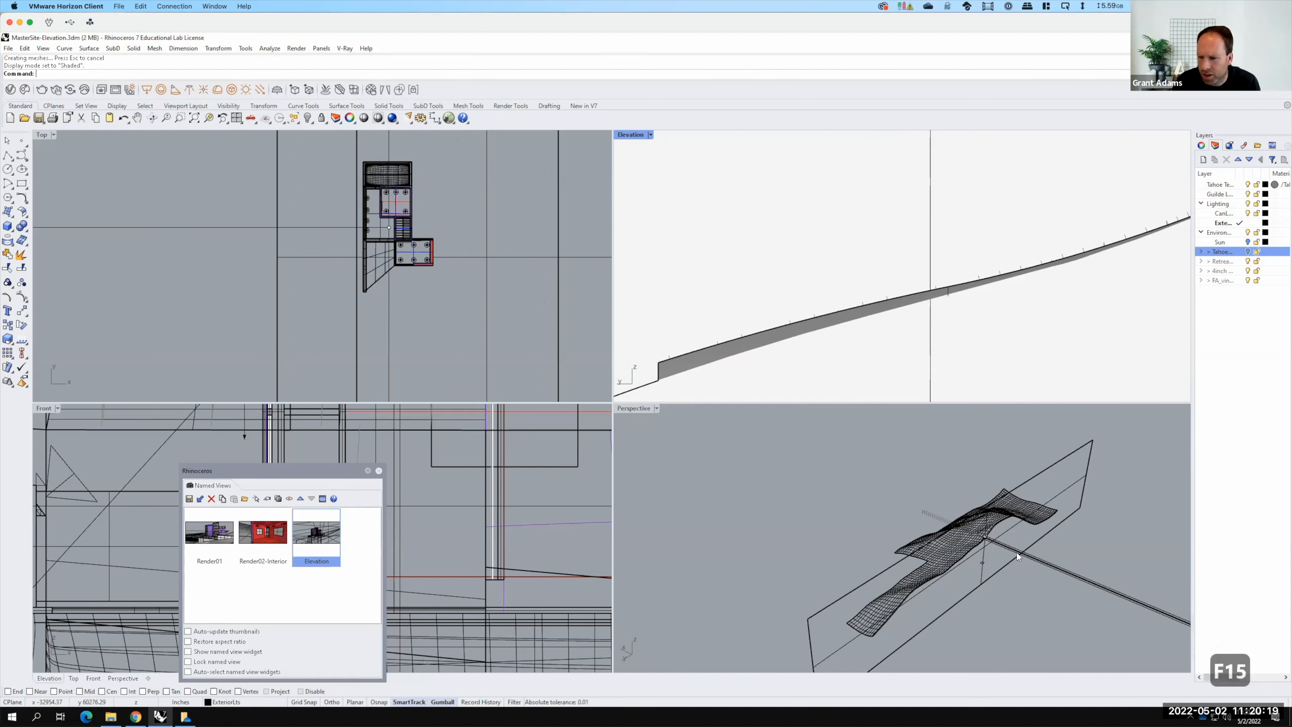
Select the vertical cutting plane in the Elevation viewport and hide it
left_click(979, 540)
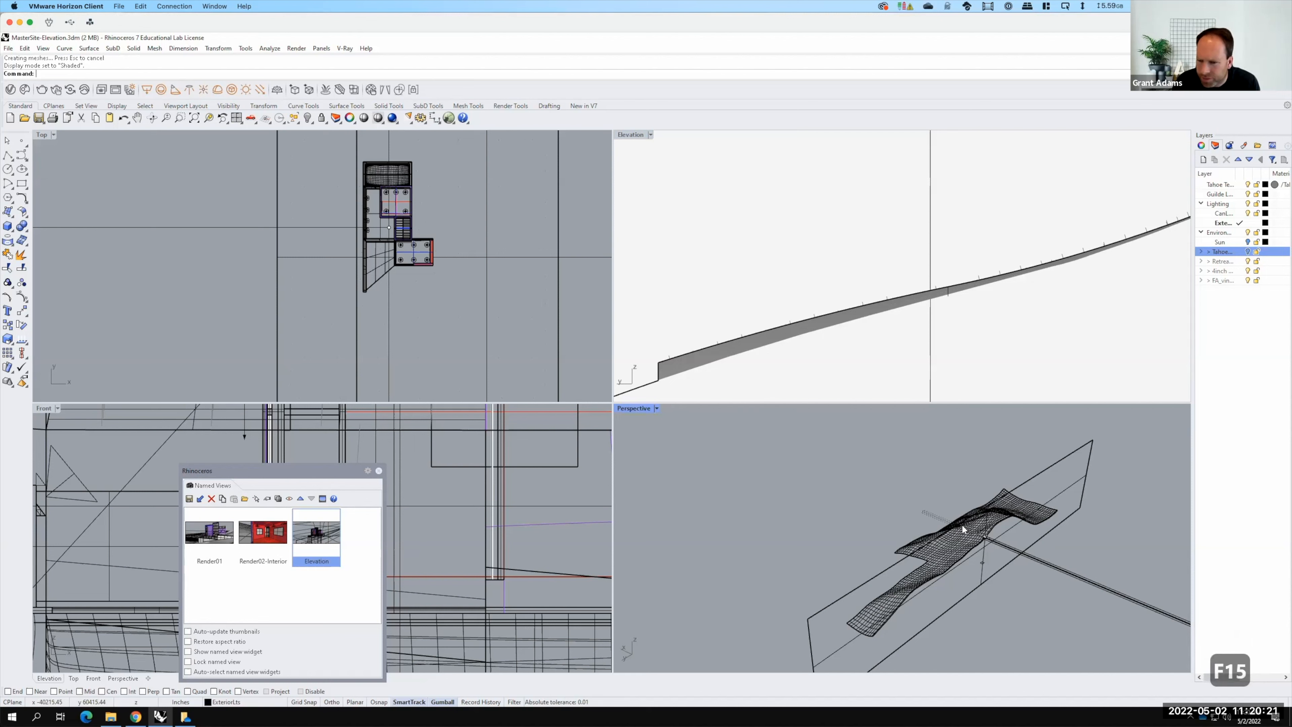
scroll(965, 526, "up", 10)
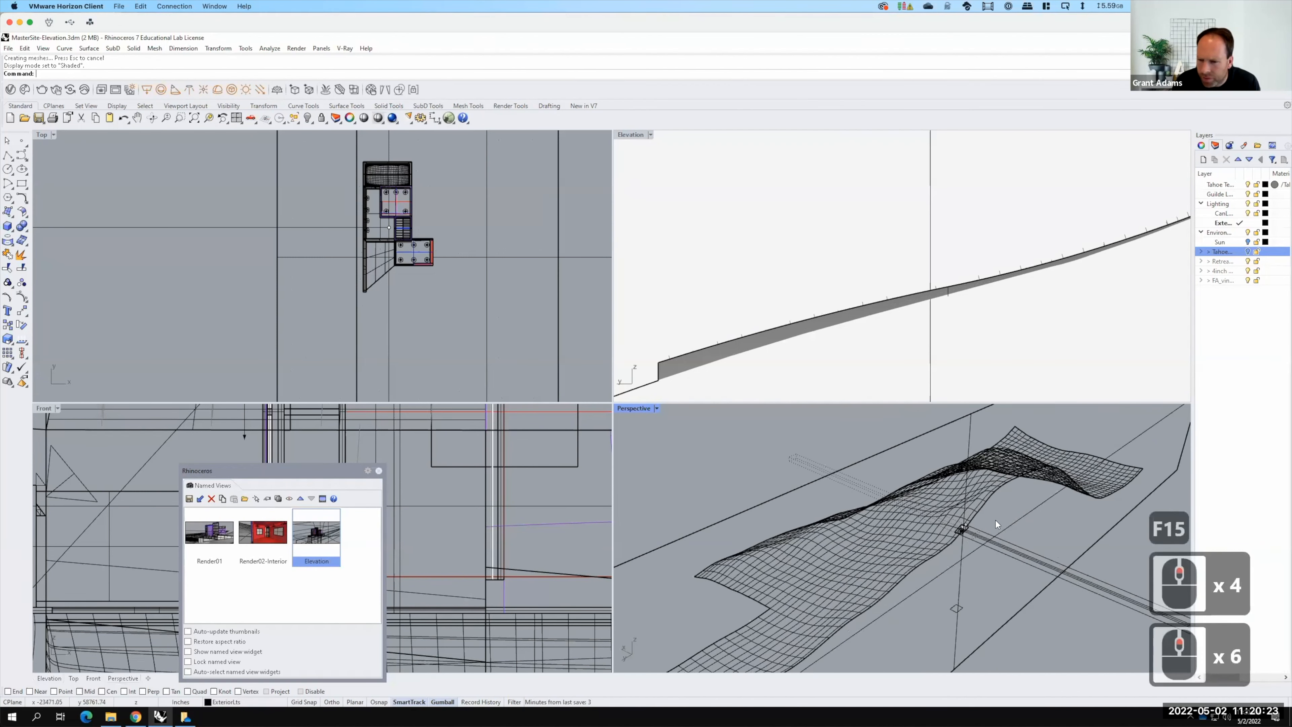
scroll(996, 520, "up", 20)
right_click(1019, 496)
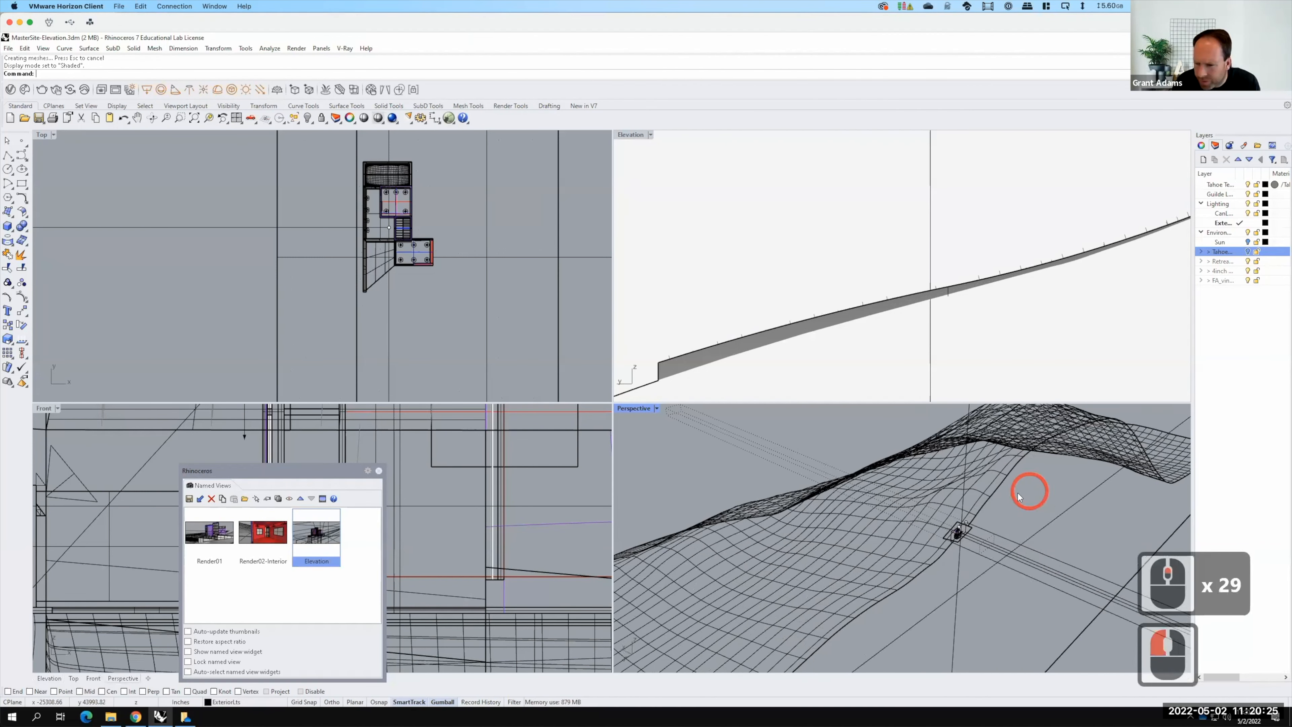
key("Escape")
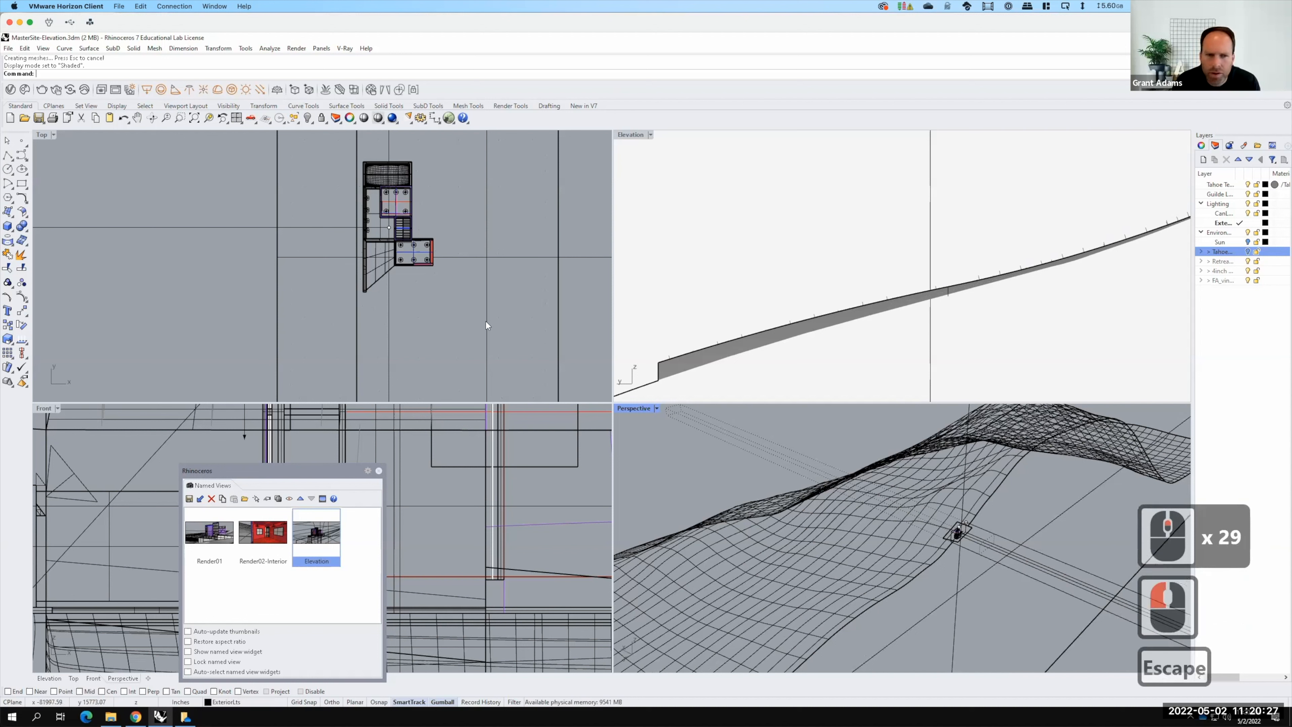
scroll(386, 296, "up", 19)
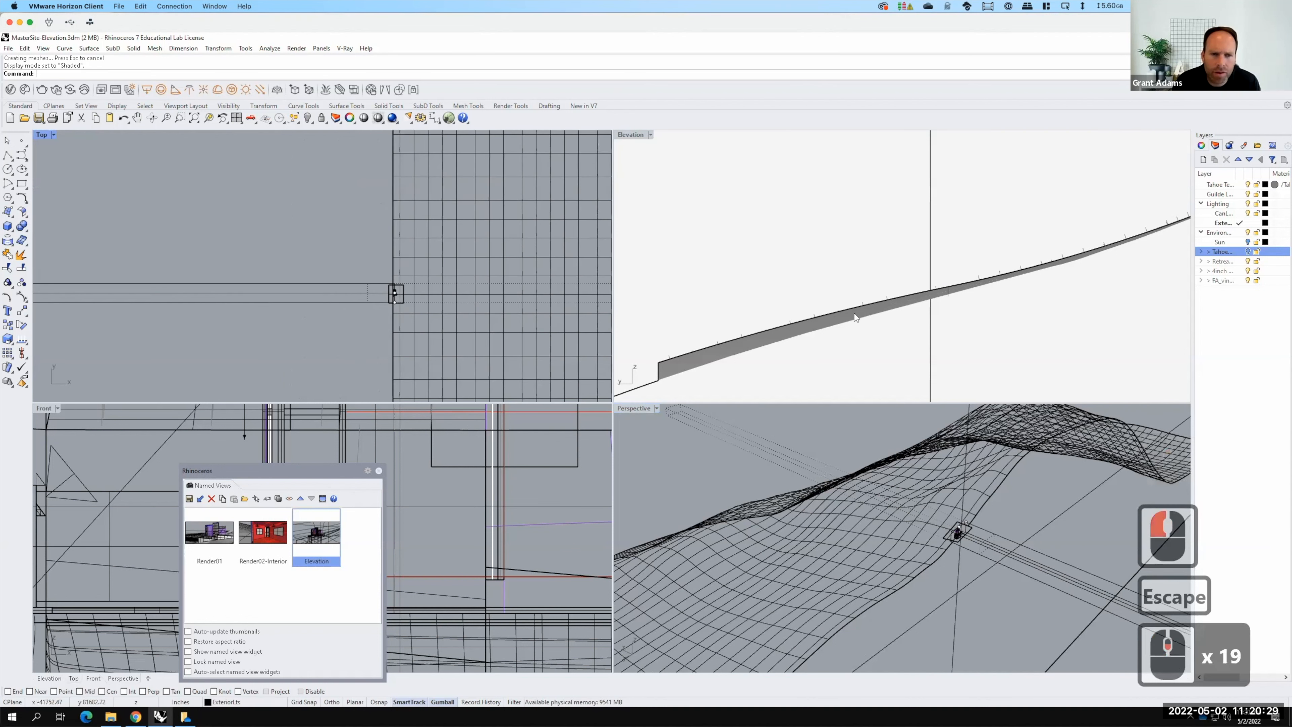
scroll(892, 296, "down", 1)
left_click(883, 235)
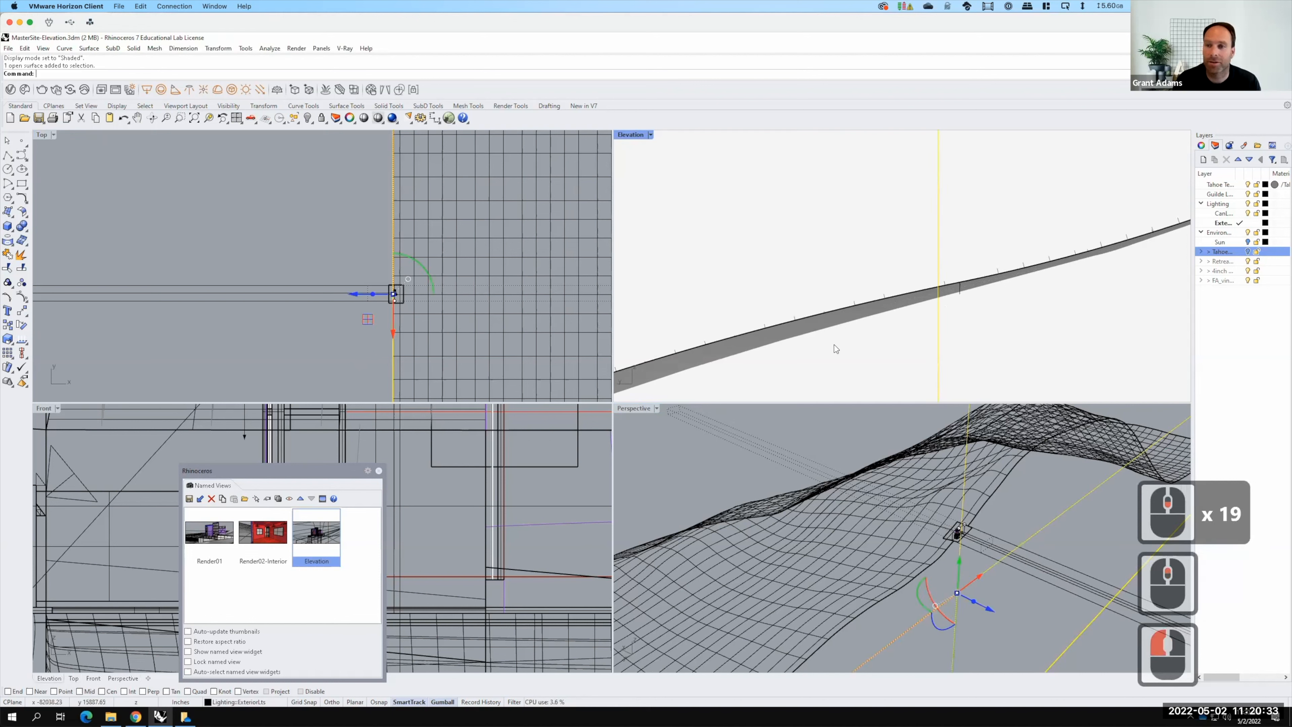
scroll(890, 514, "down", 7)
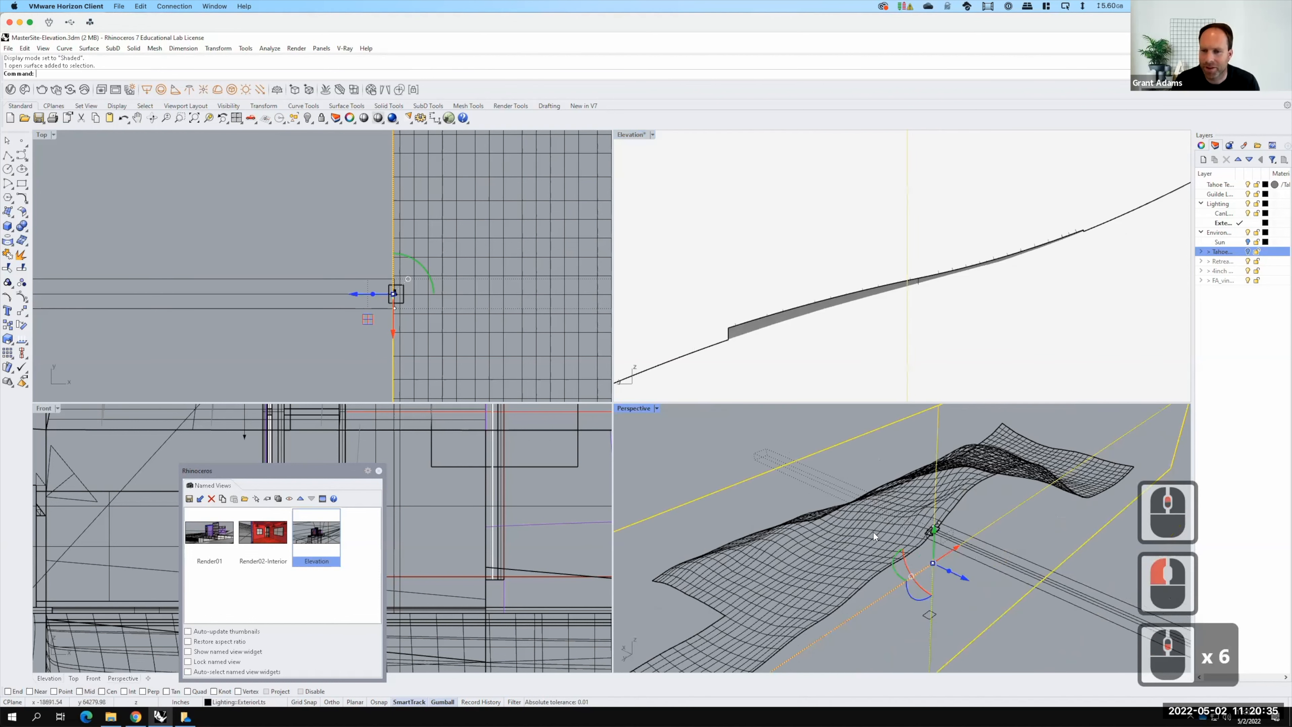
scroll(872, 531, "down", 10)
type("hide")
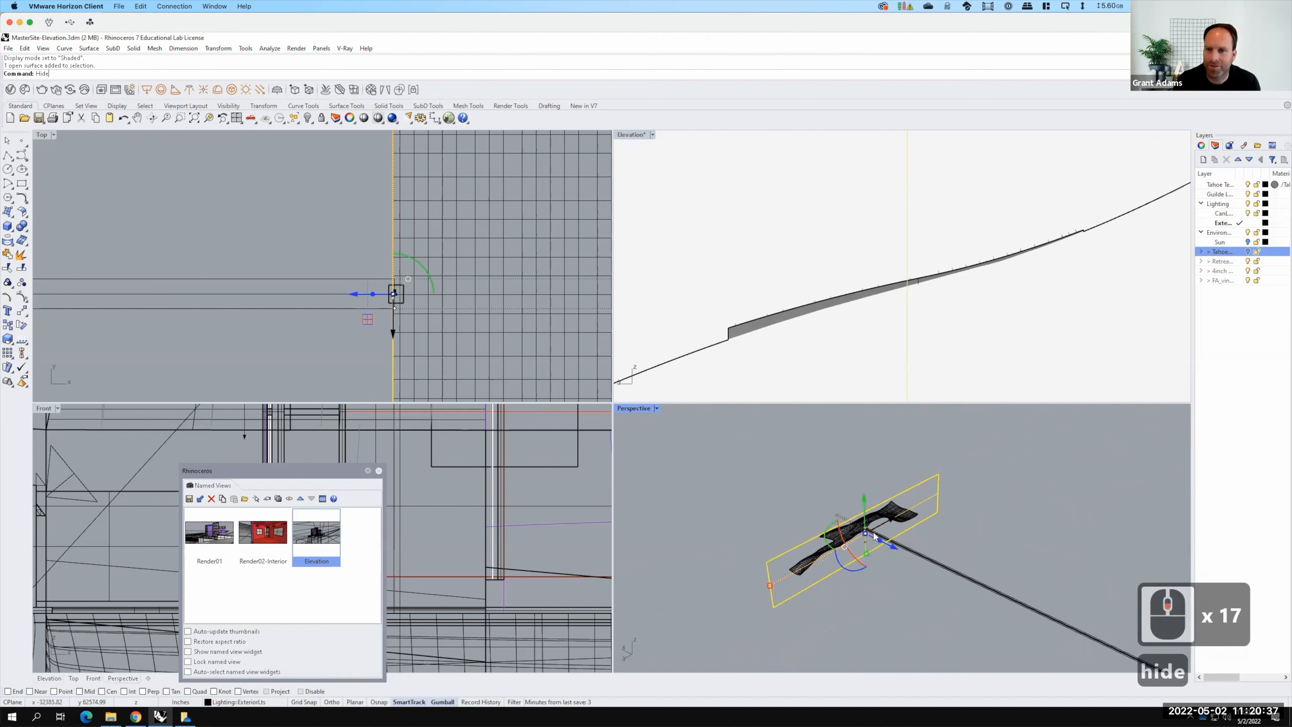
key("Return")
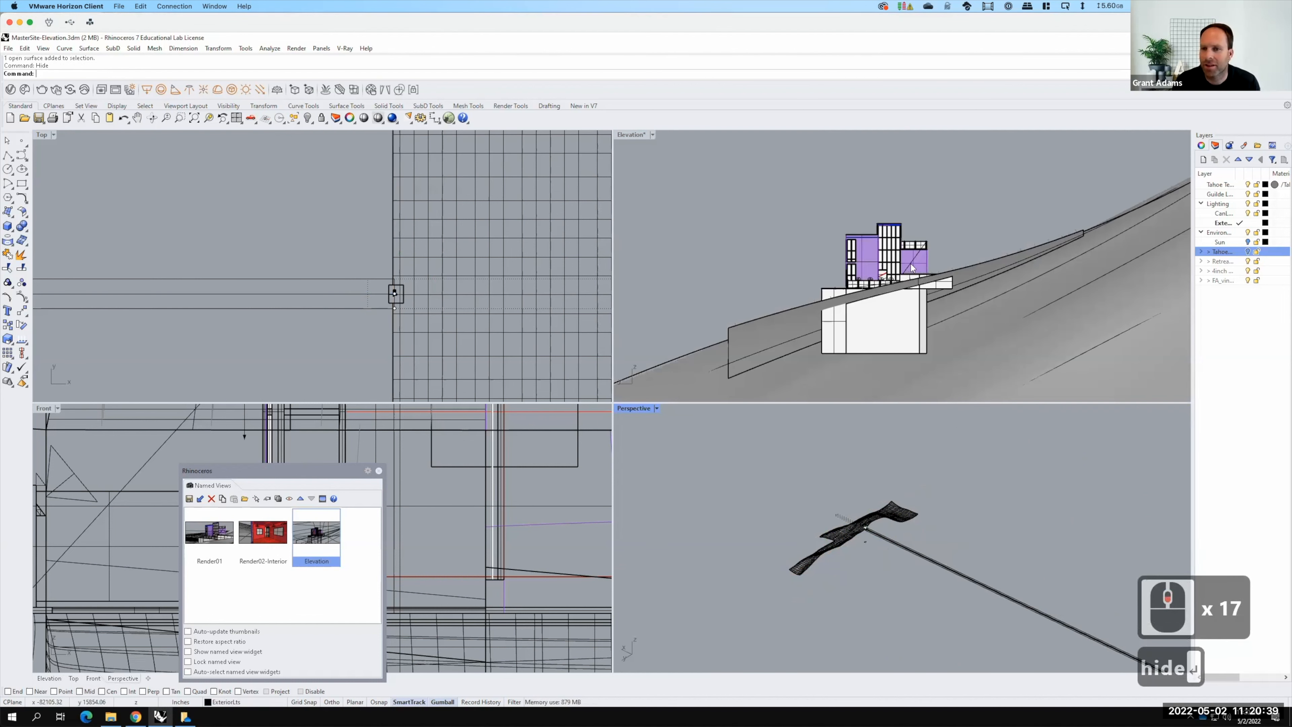
Show all hidden objects again
scroll(889, 294, "up", 6)
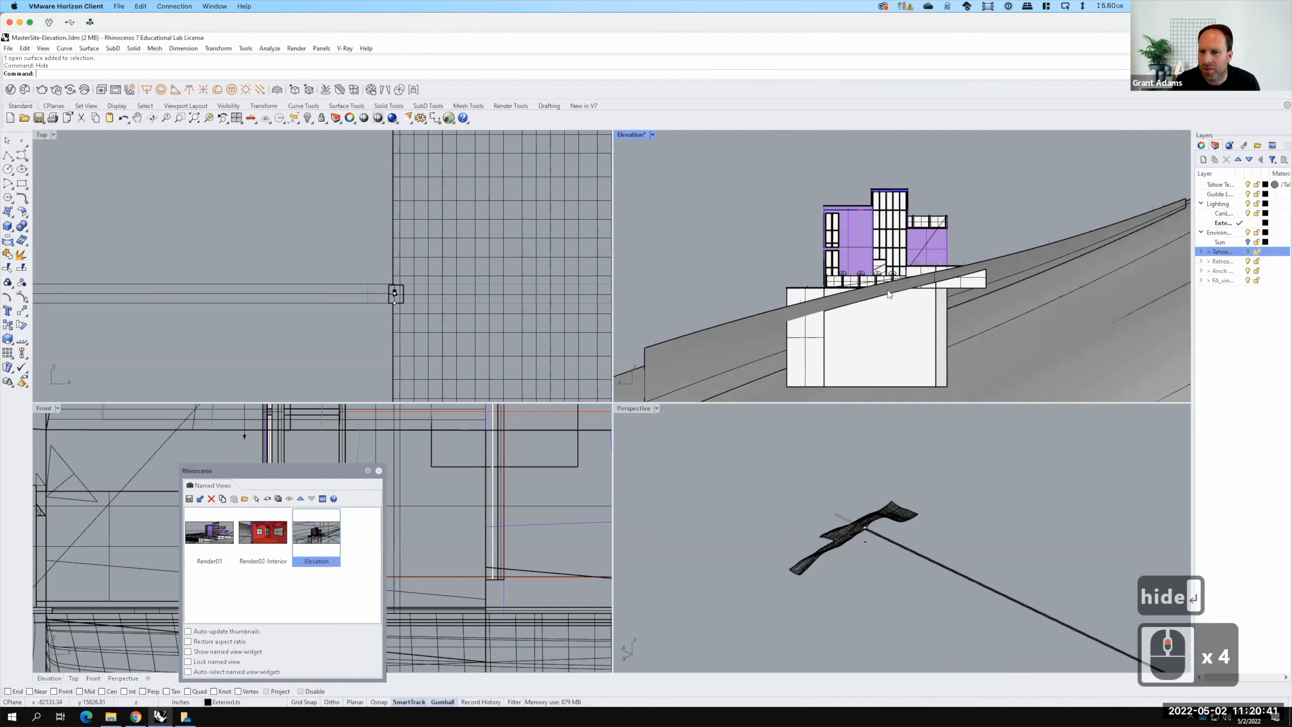
scroll(889, 295, "up", 2)
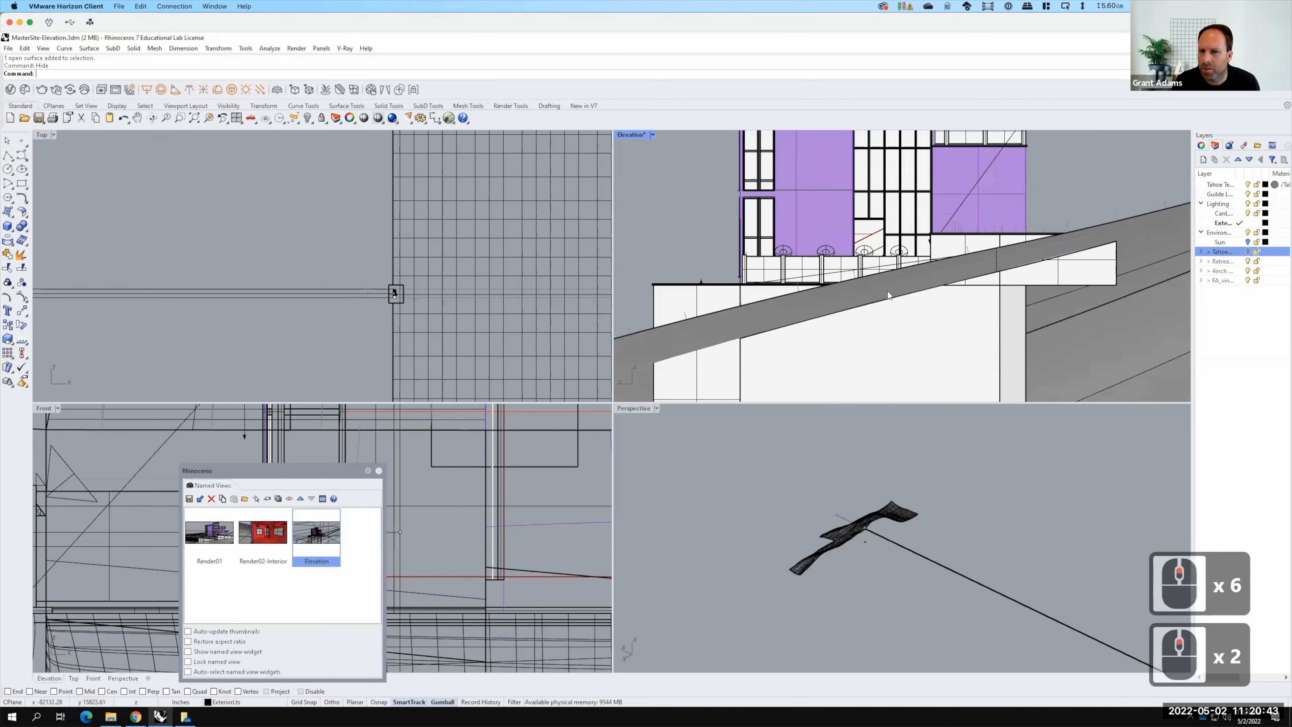
type("shp")
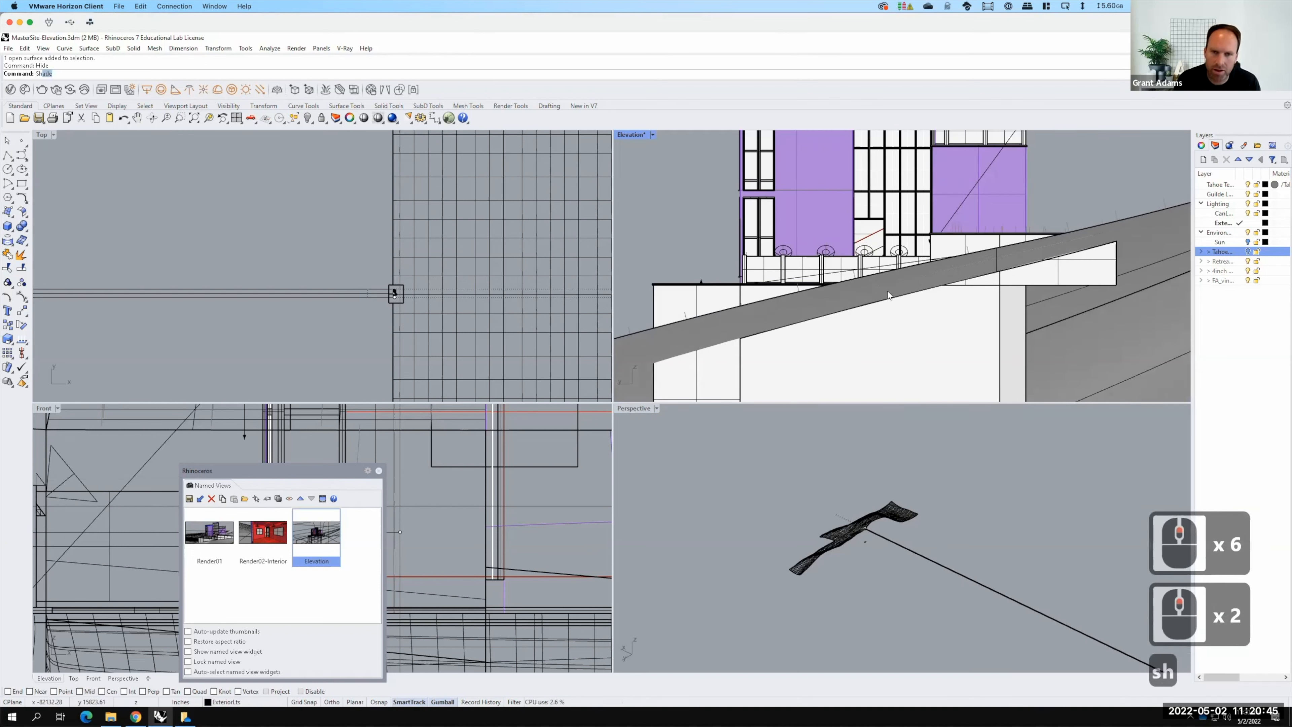
key("BackSpace")
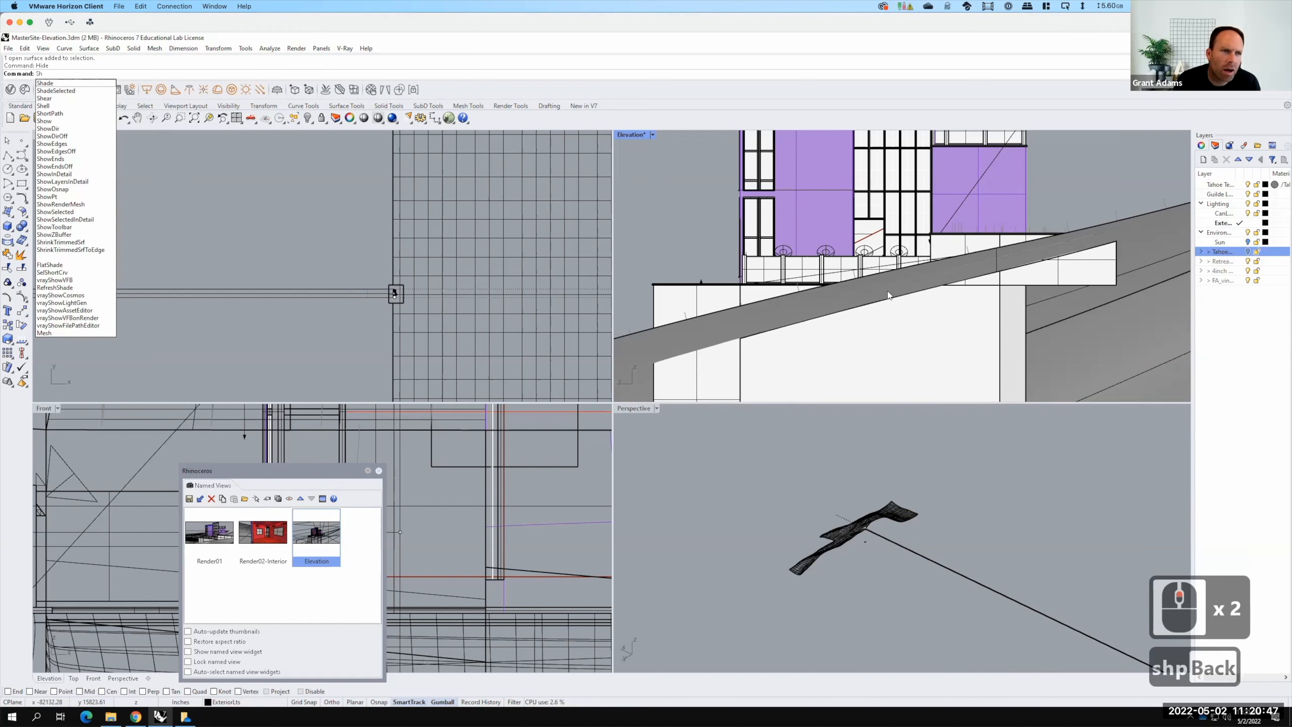
type("ow")
key("Return")
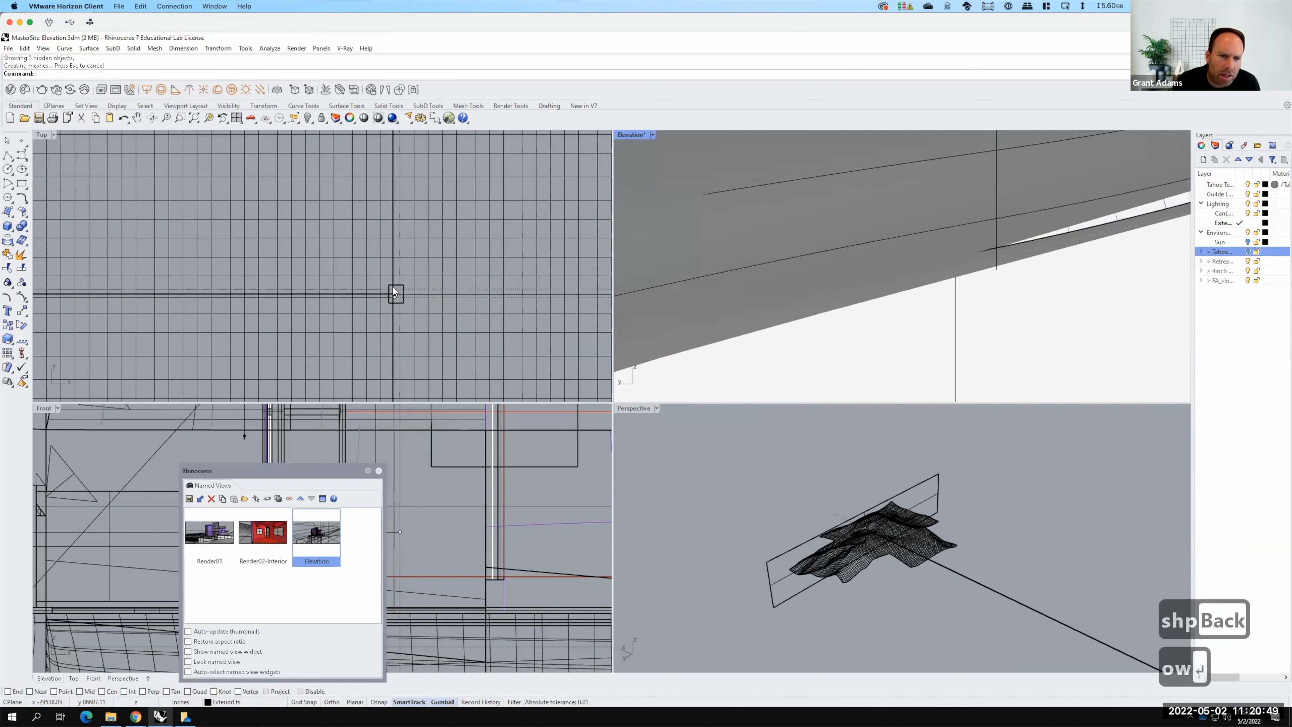
scroll(395, 298, "up", 4)
scroll(374, 238, "up", 7)
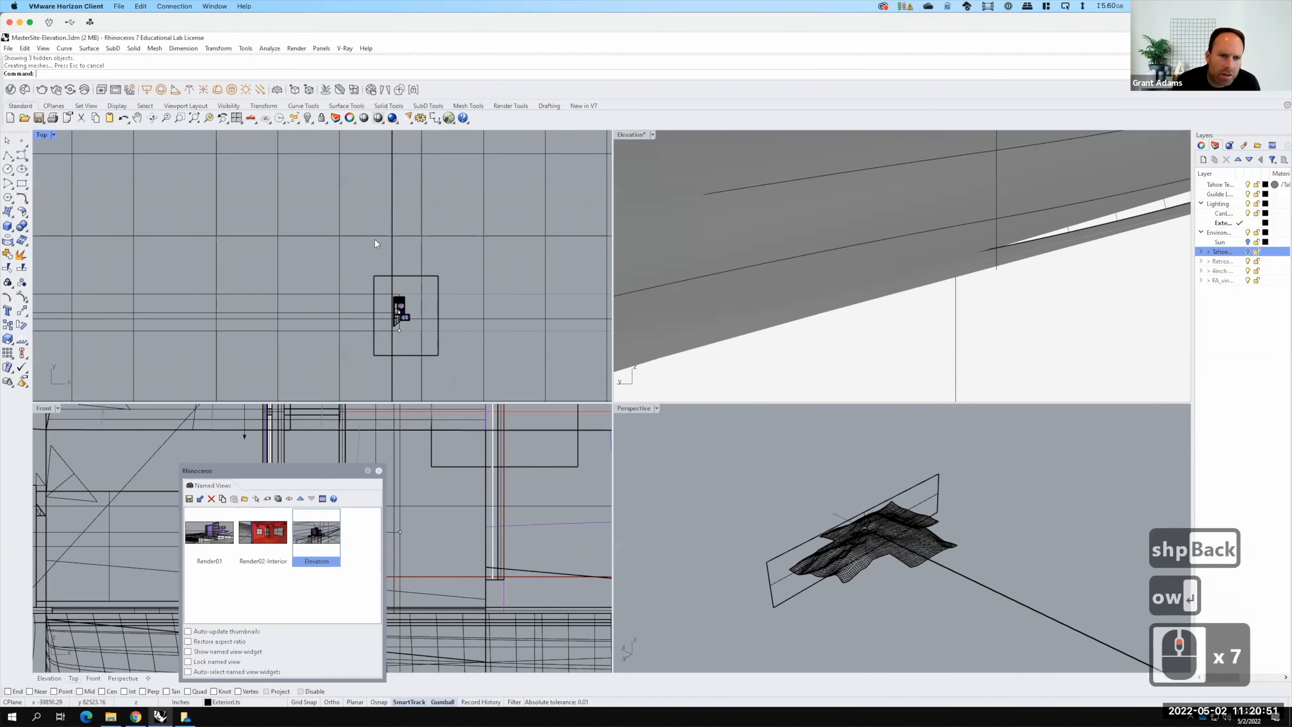
left_click(374, 238)
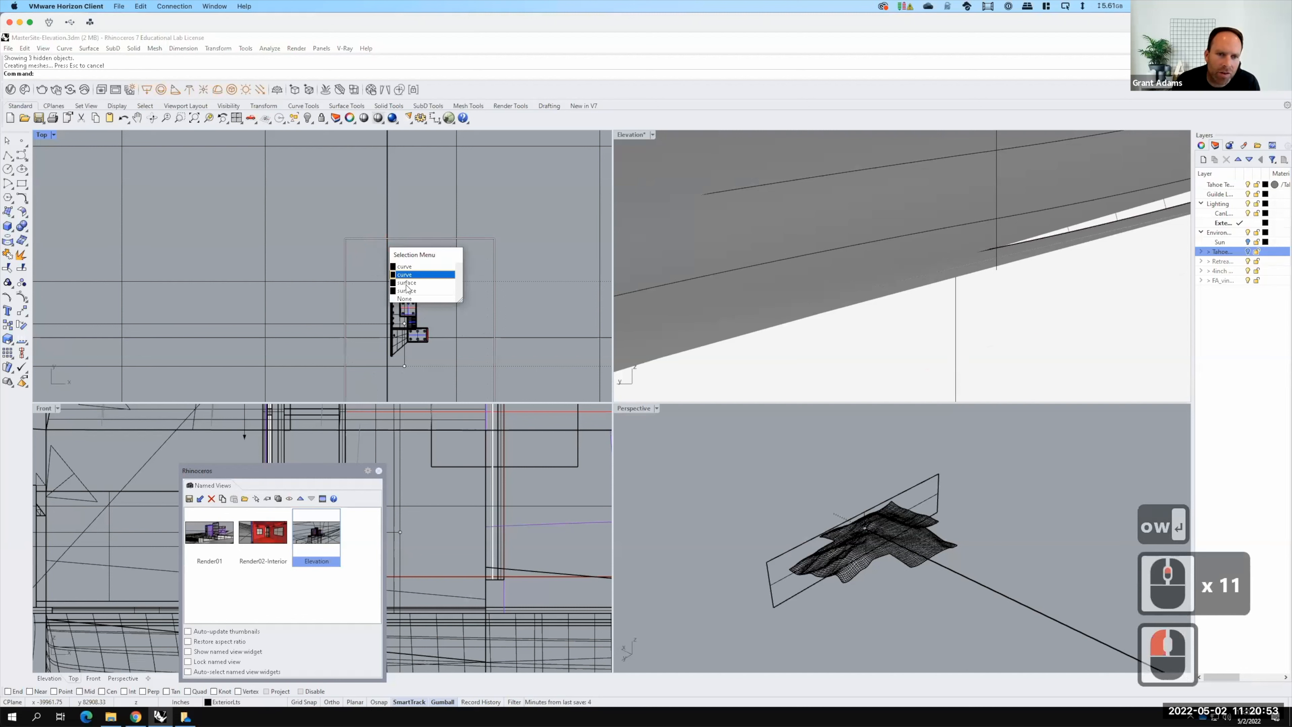
key("Escape")
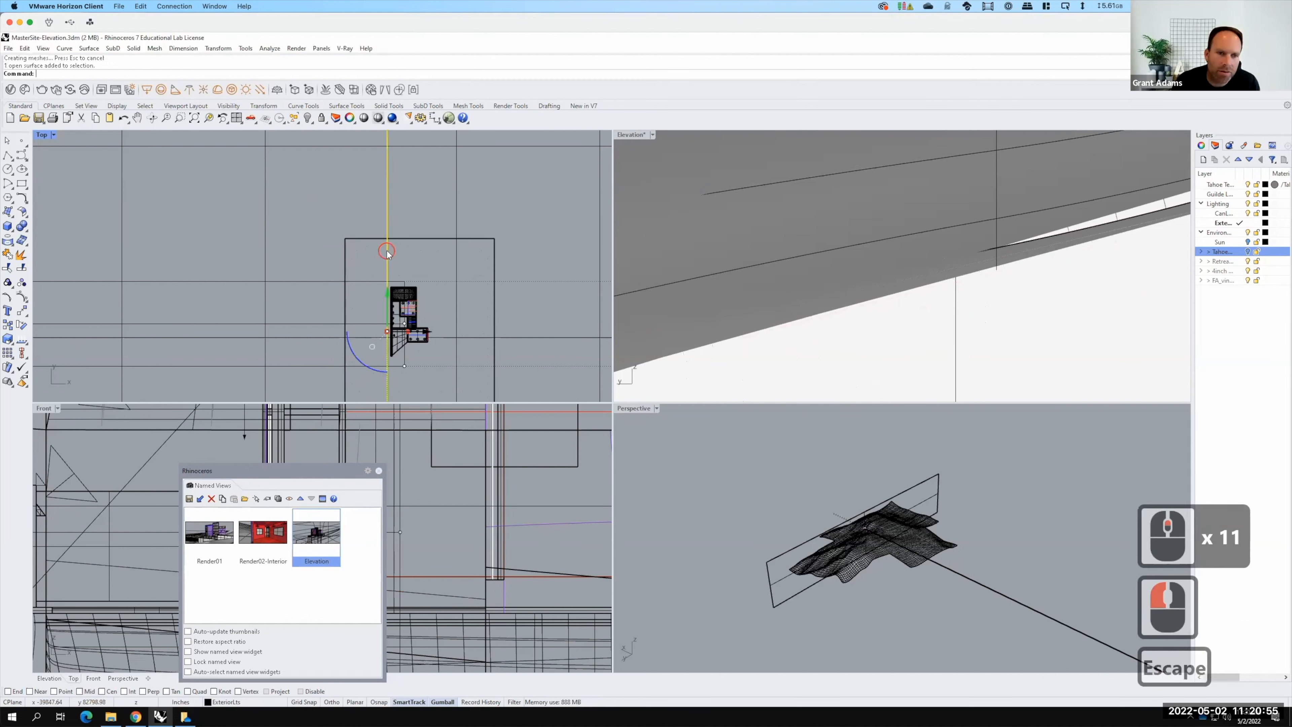
left_click(387, 254)
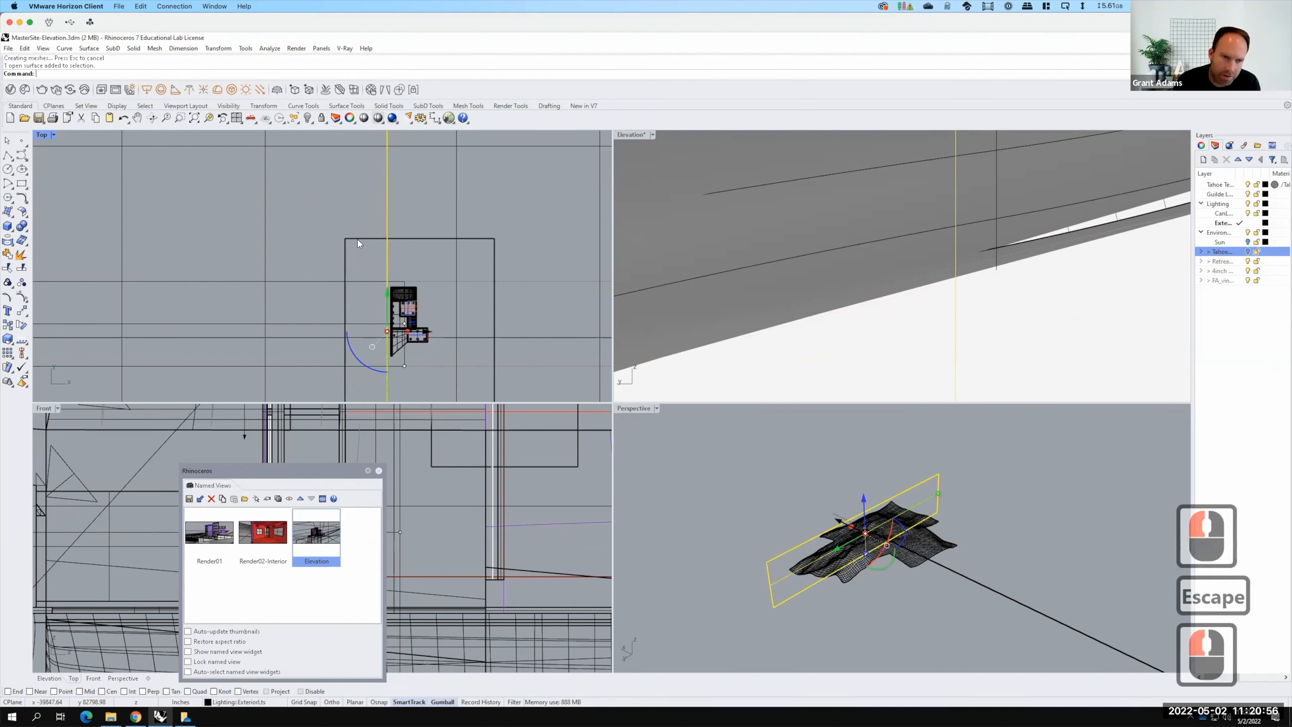
key("Escape")
Select the rectangular terrain surface around the house in the Top viewport and split it with the vertical plane
left_click(395, 235)
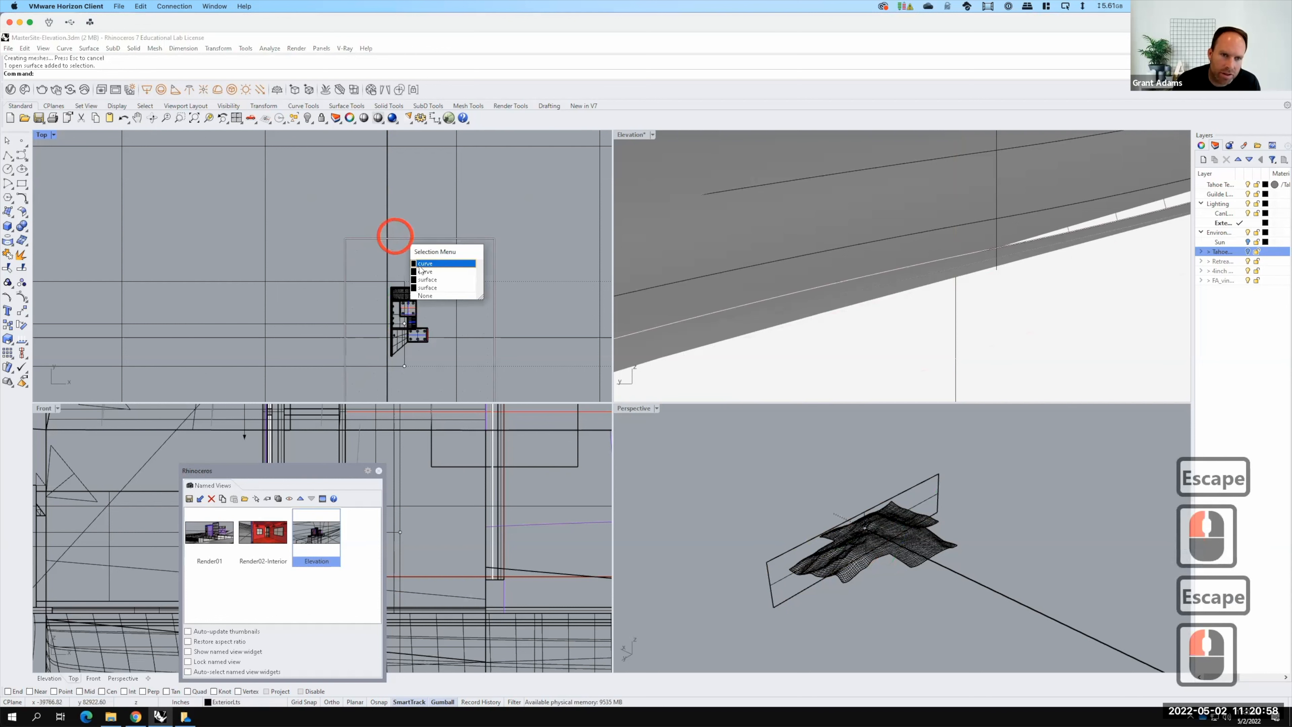
left_click(426, 288)
type("Split")
key("Return")
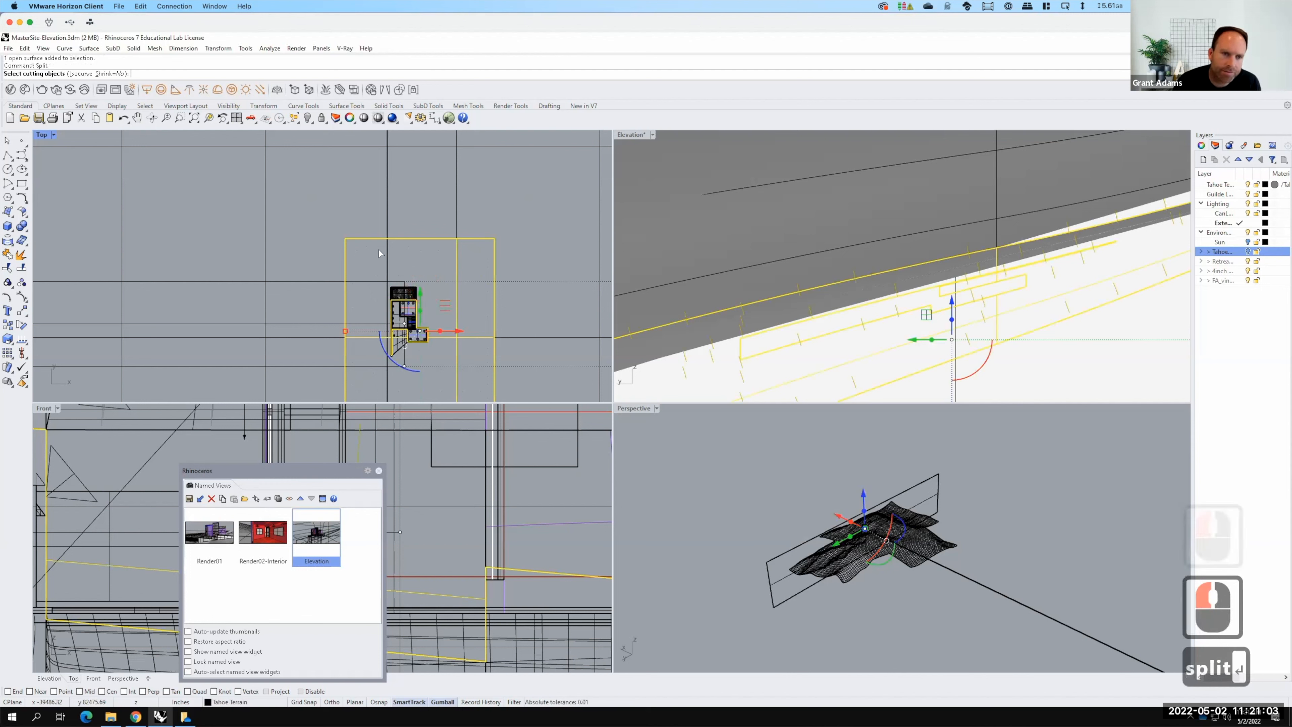
left_click(384, 255)
key("Return")
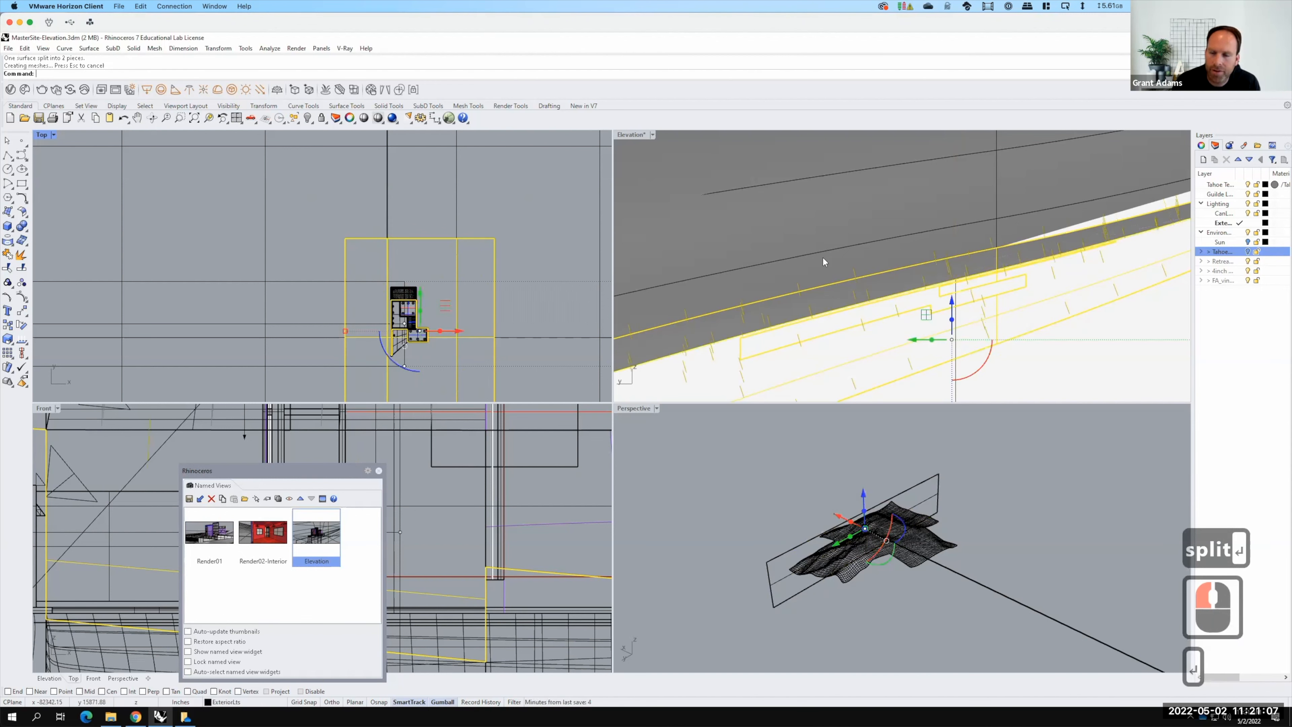
Hide both split terrain pieces on the cut-away side of the cutting plane, the large outer surface and the narrow inner strip
scroll(823, 257, "down", 8)
key("Escape")
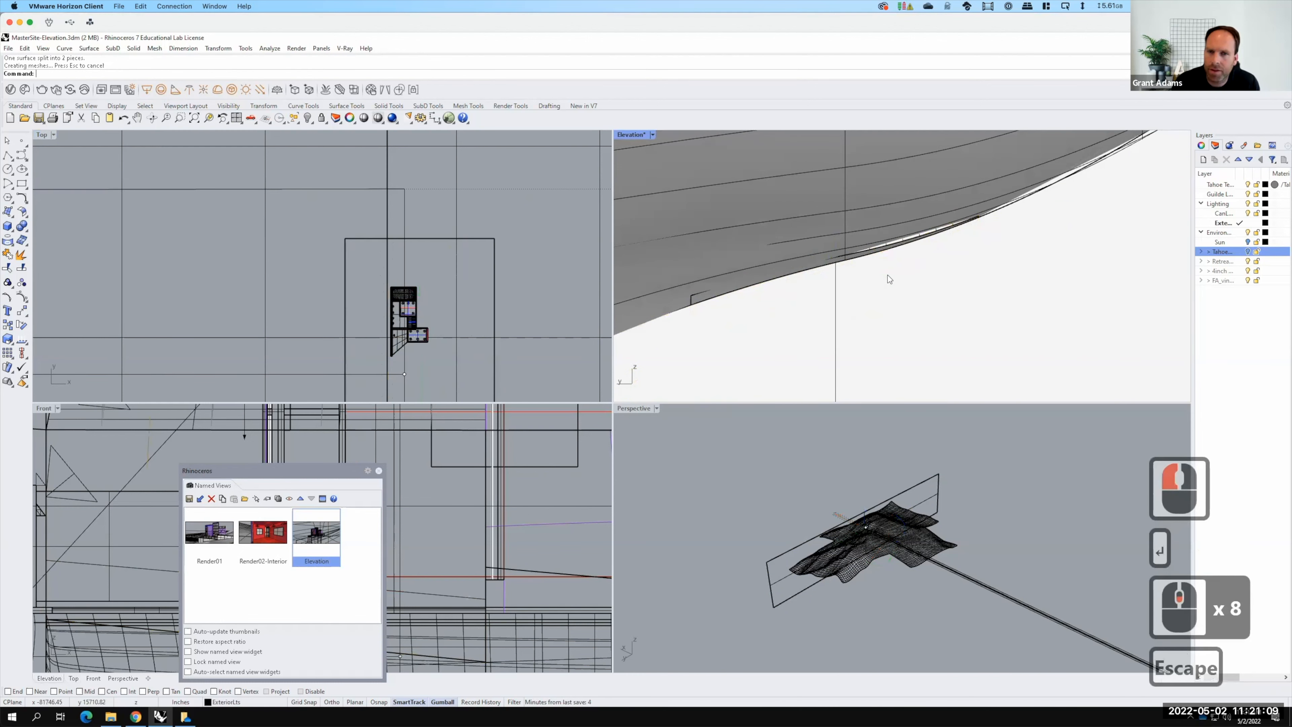
scroll(881, 274, "up", 3)
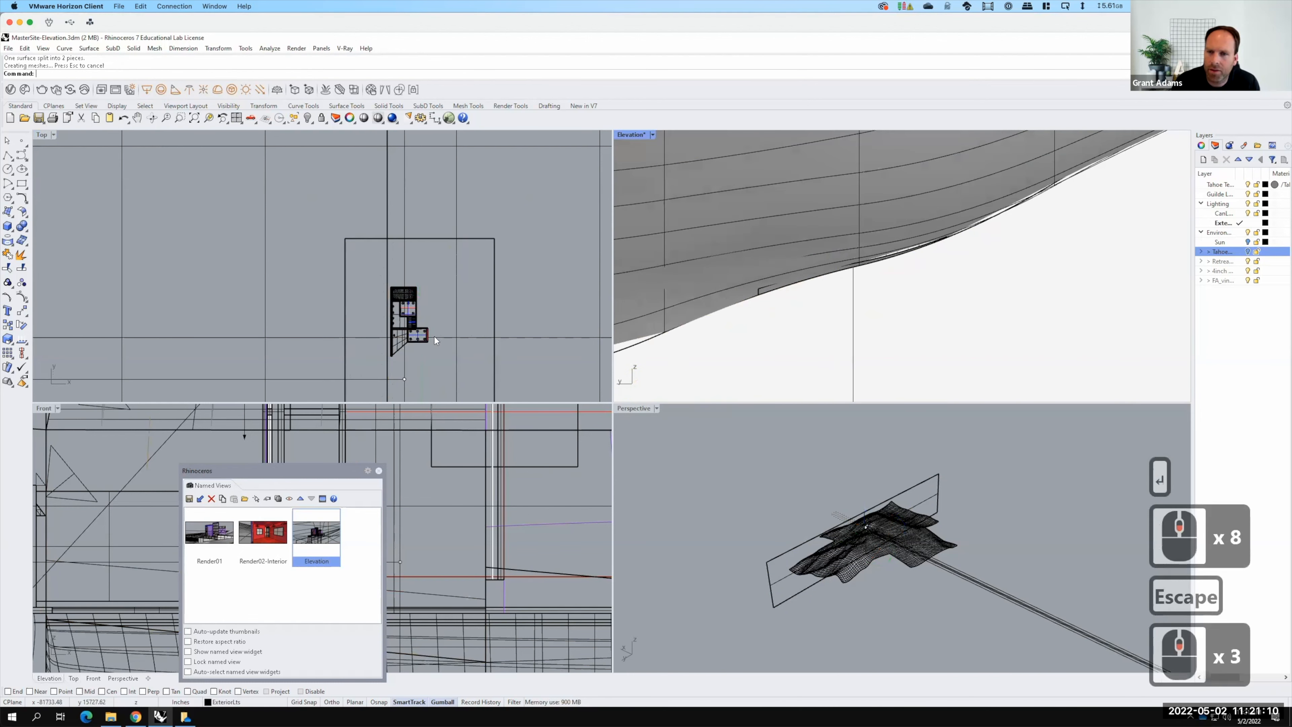
left_click(359, 240)
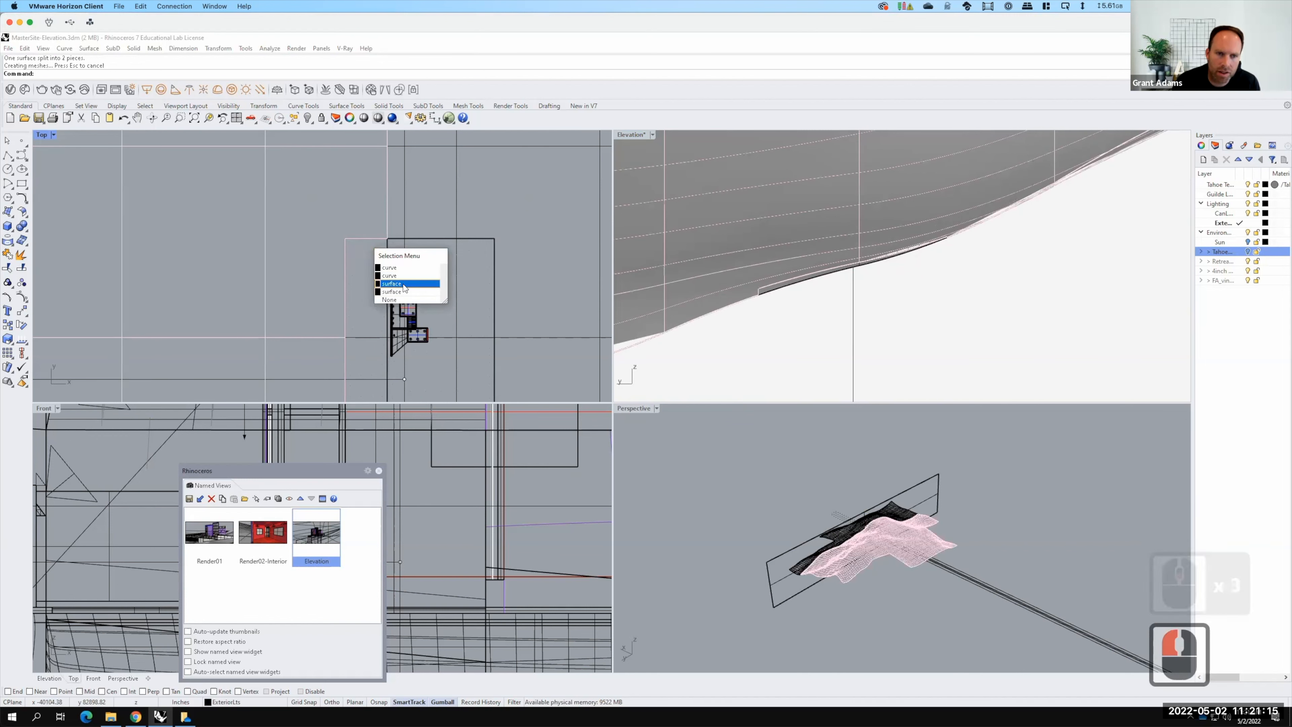
left_click(403, 284)
key("F15")
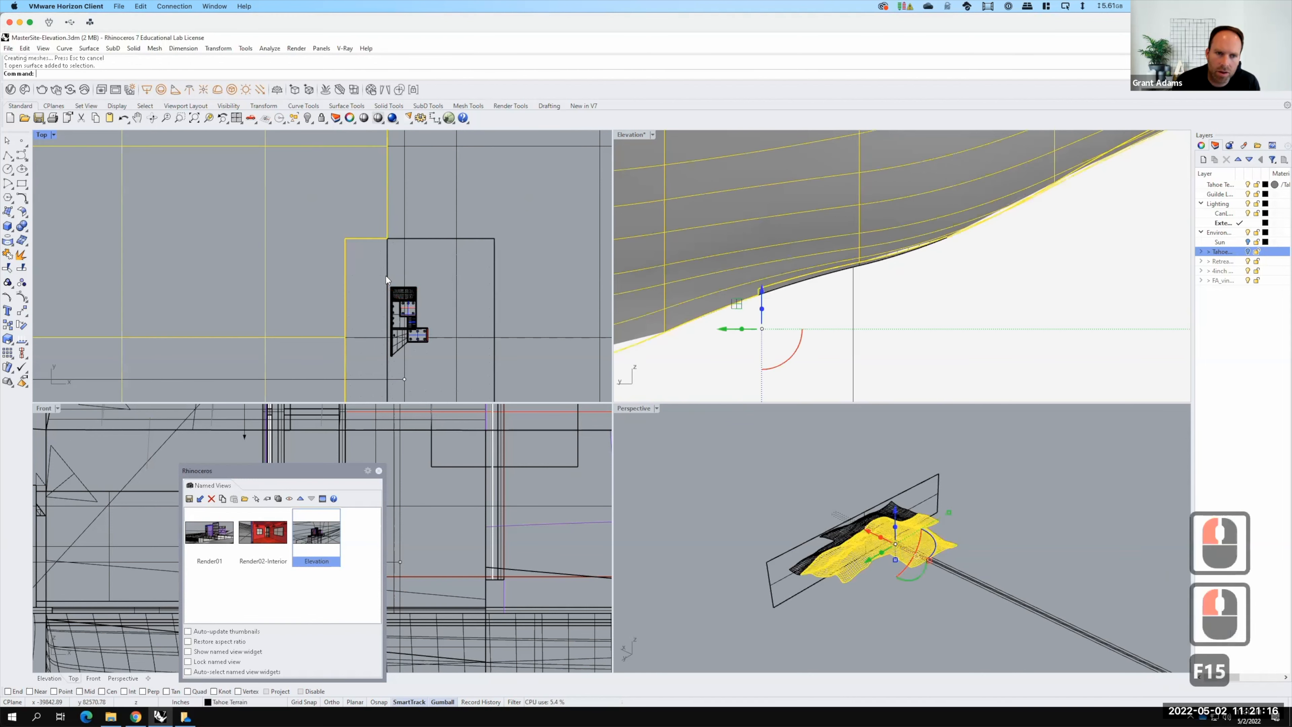
left_click(369, 334)
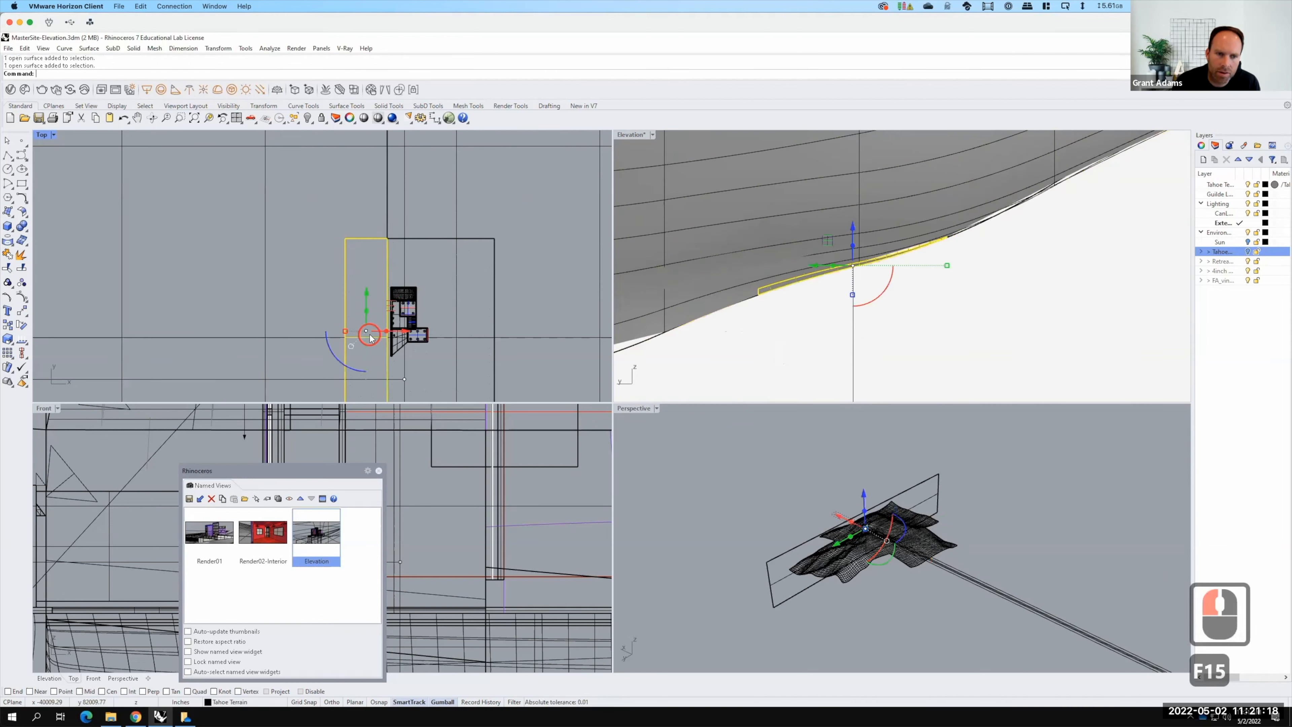
left_click(313, 335)
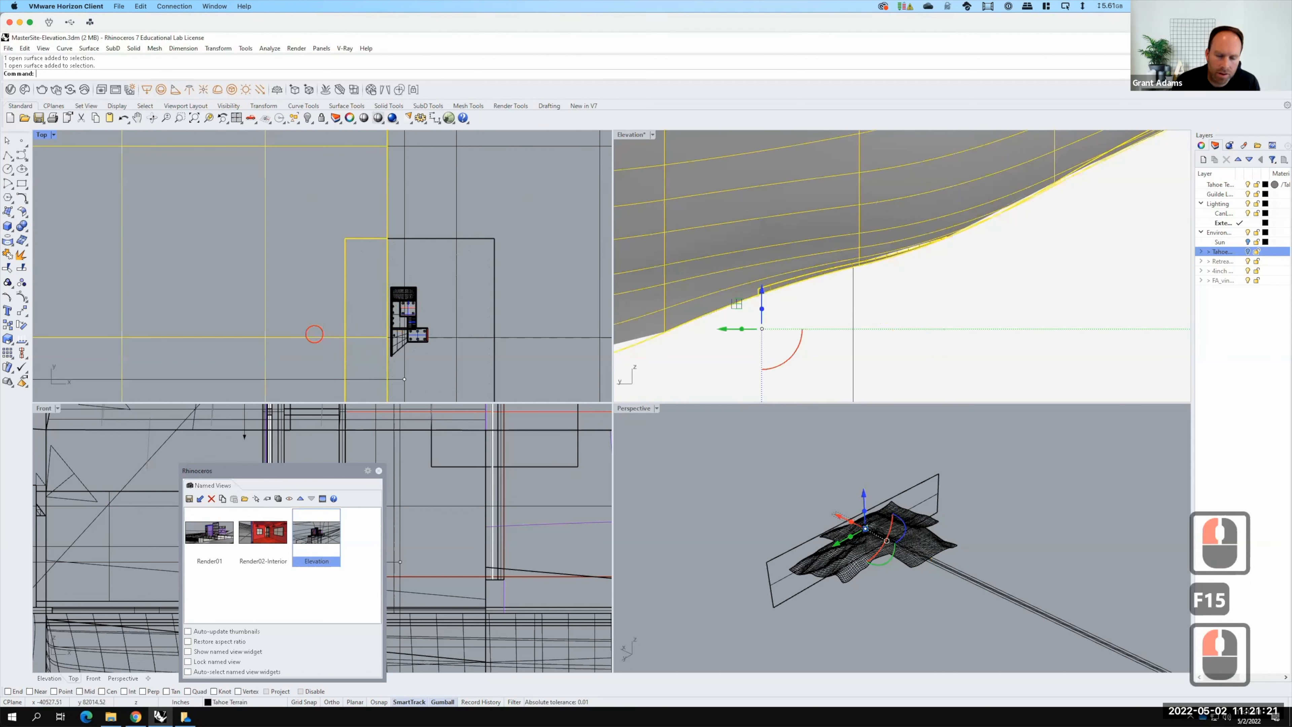
left_click(323, 323, "shift")
type("hide")
key("Return")
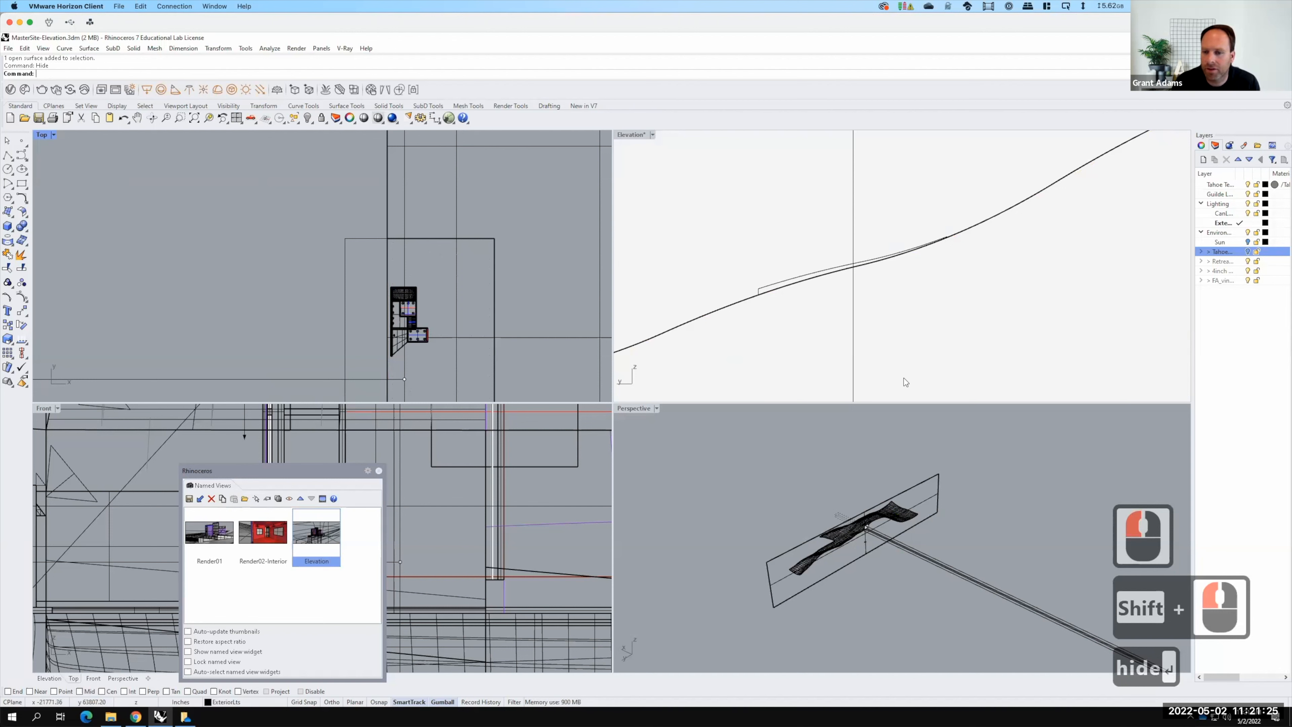
Select the vertical cutting plane in the Perspective viewport and hide it
left_click(937, 495)
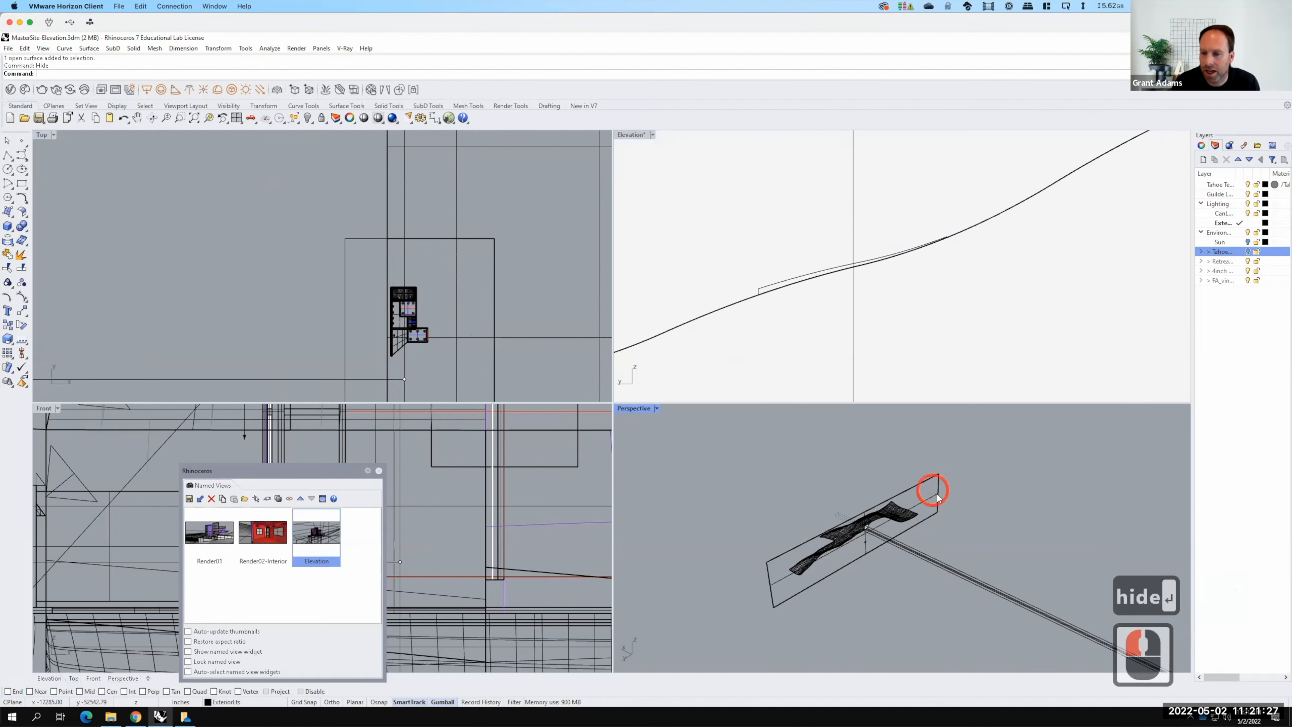
left_click(937, 493)
type("hide")
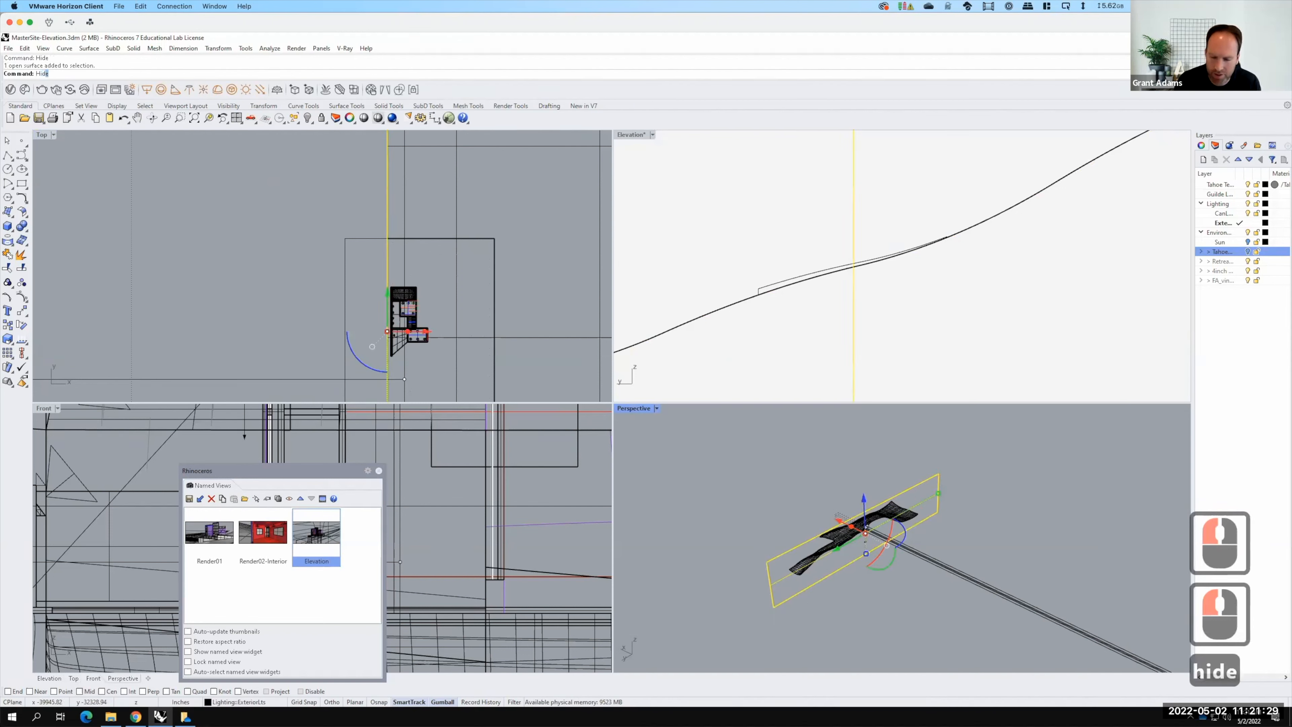
key("Return")
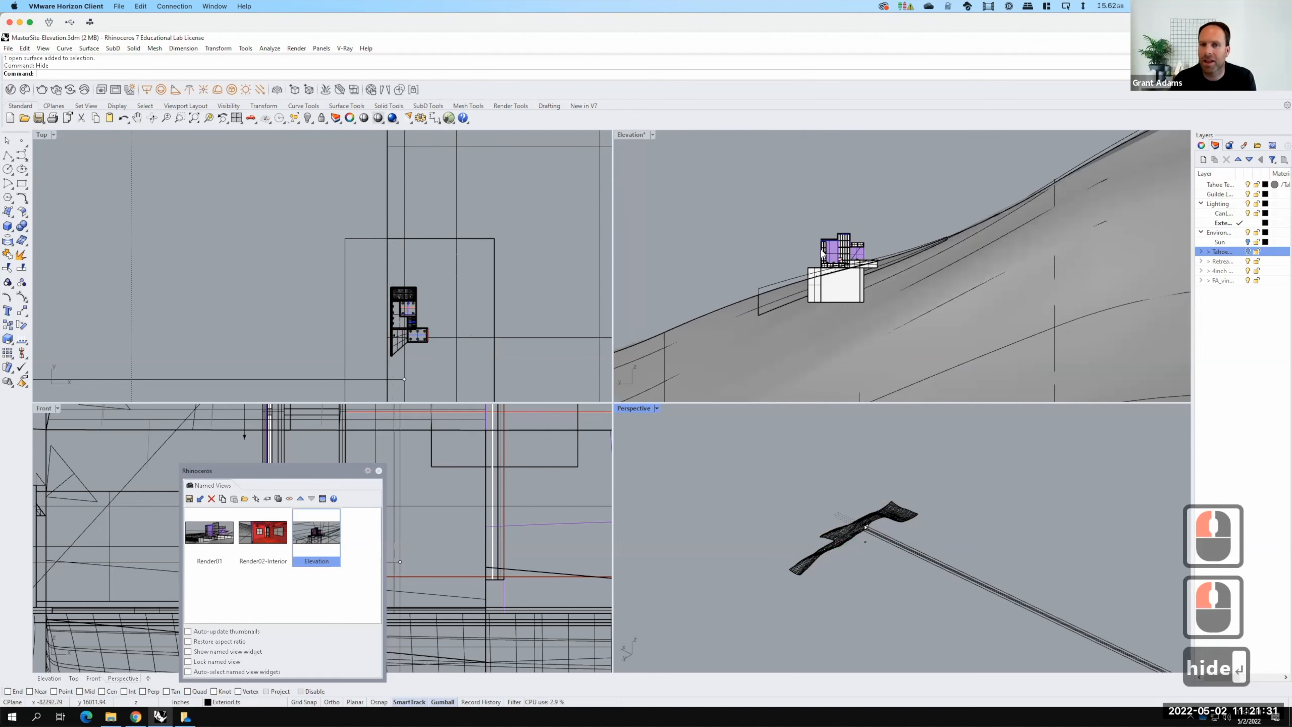
Restore the saved Elevation named view in the Elevation viewport
left_click(656, 133)
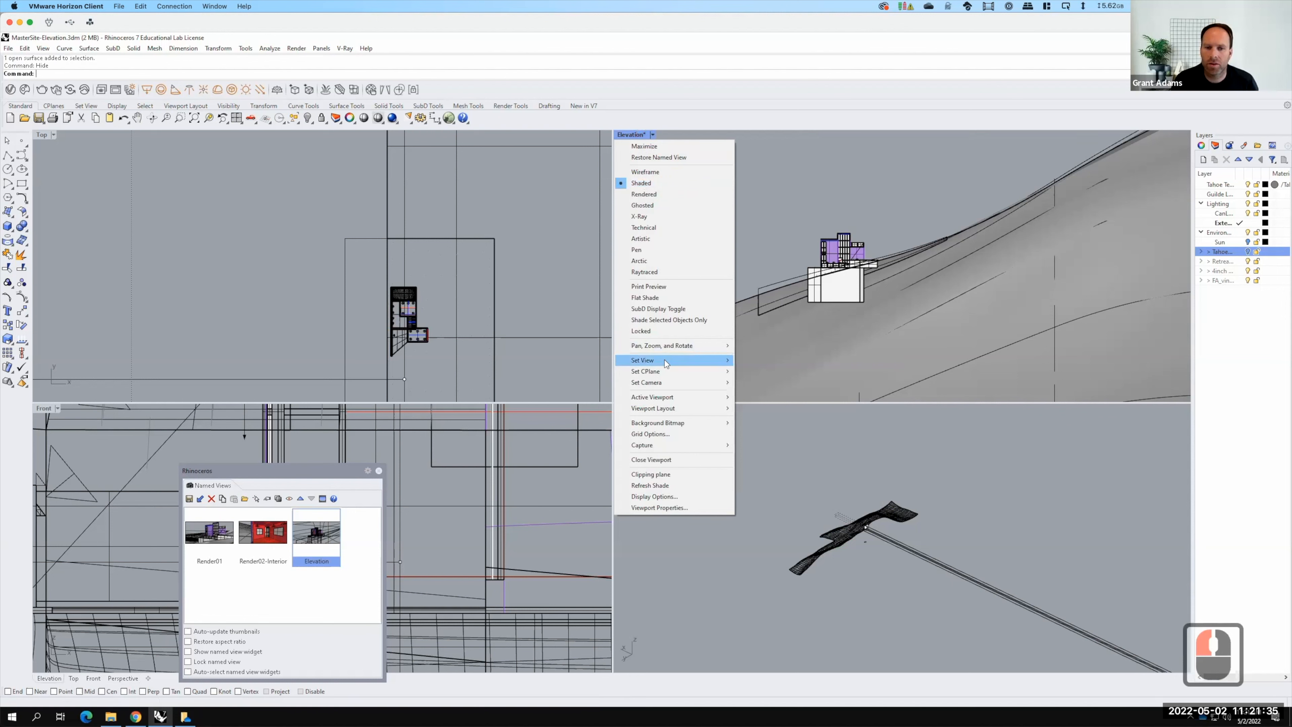
left_click(664, 360)
left_click(761, 514)
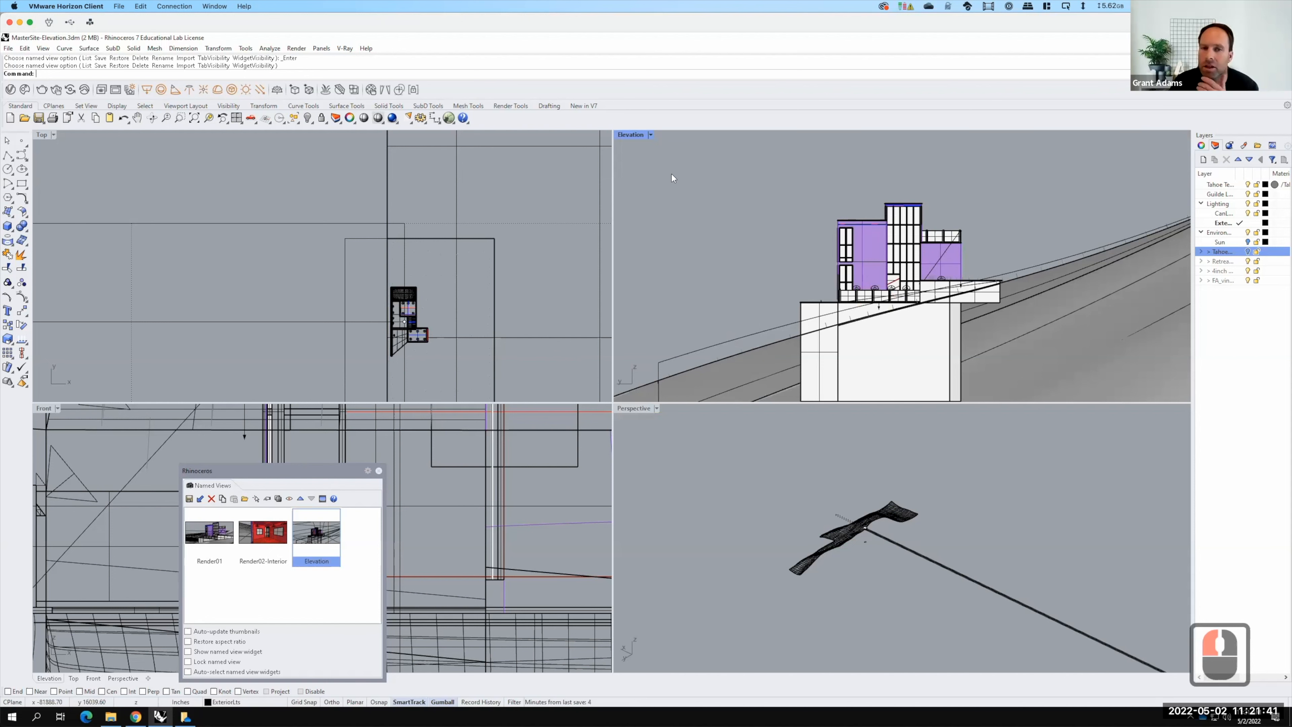
Maximize the Elevation viewport and close the Named Views window
double_click(637, 134)
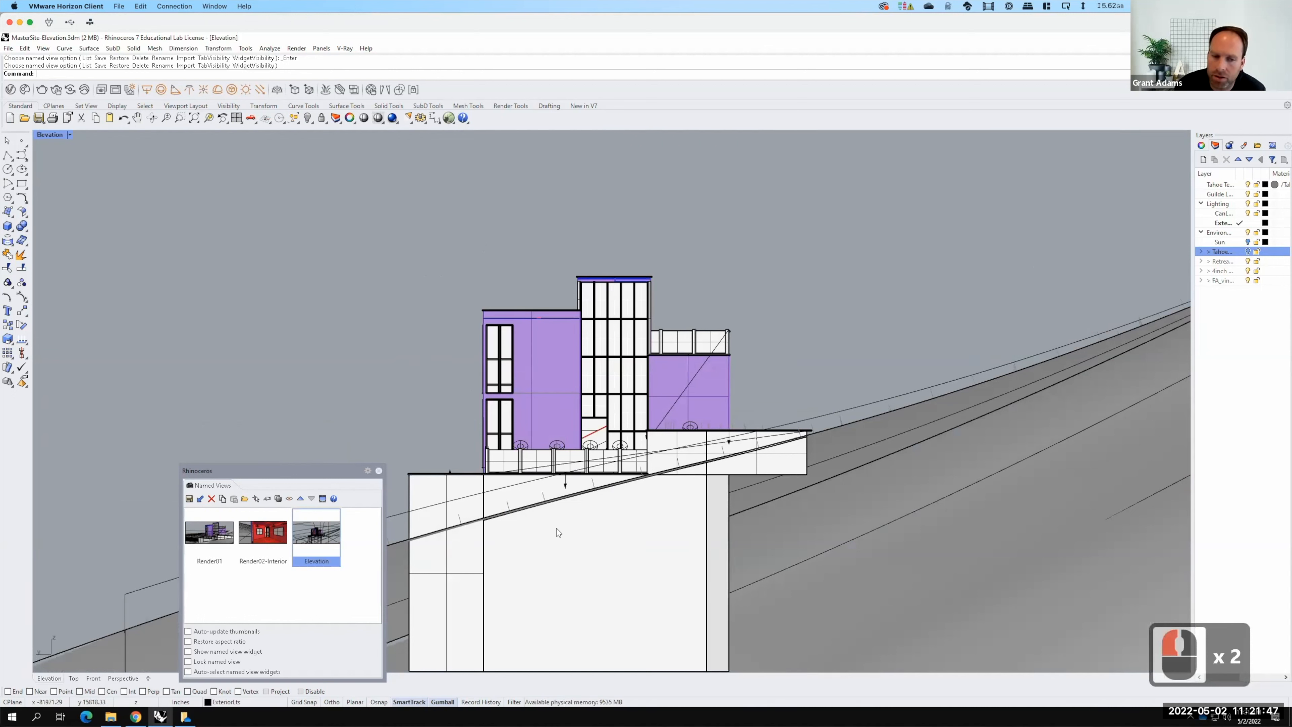
left_click(379, 471)
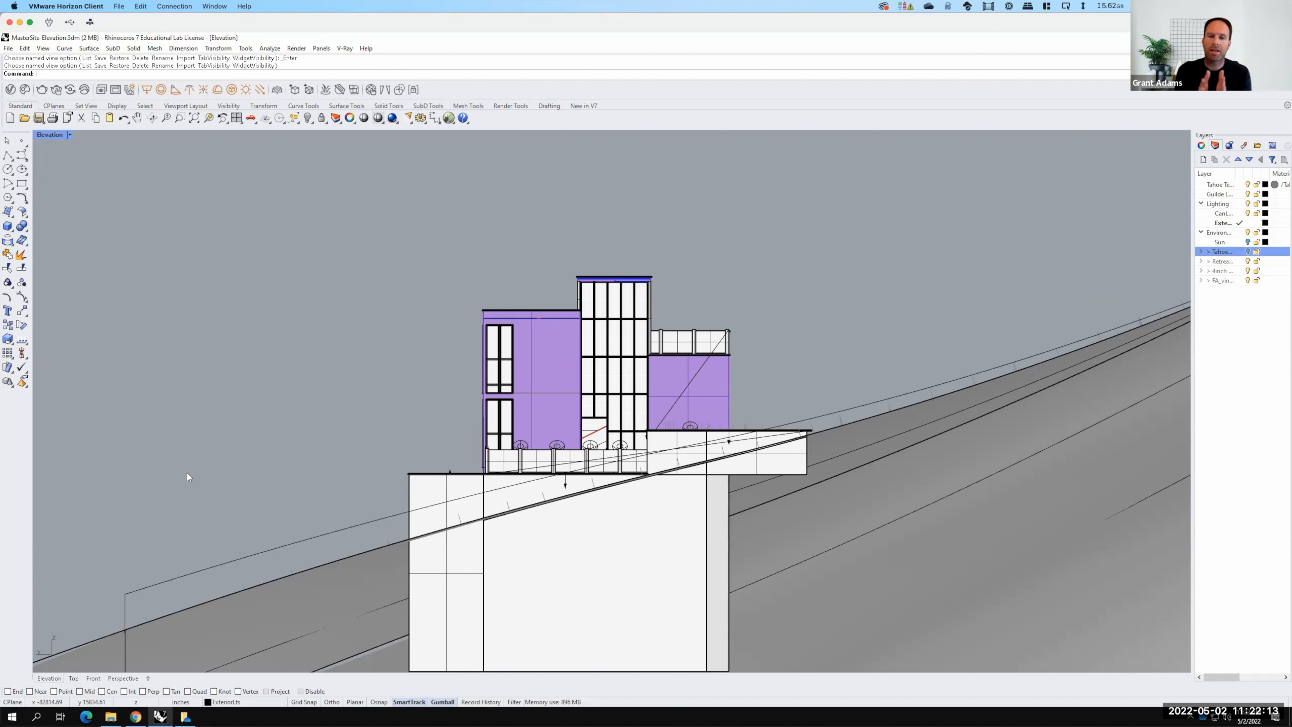
key("F15")
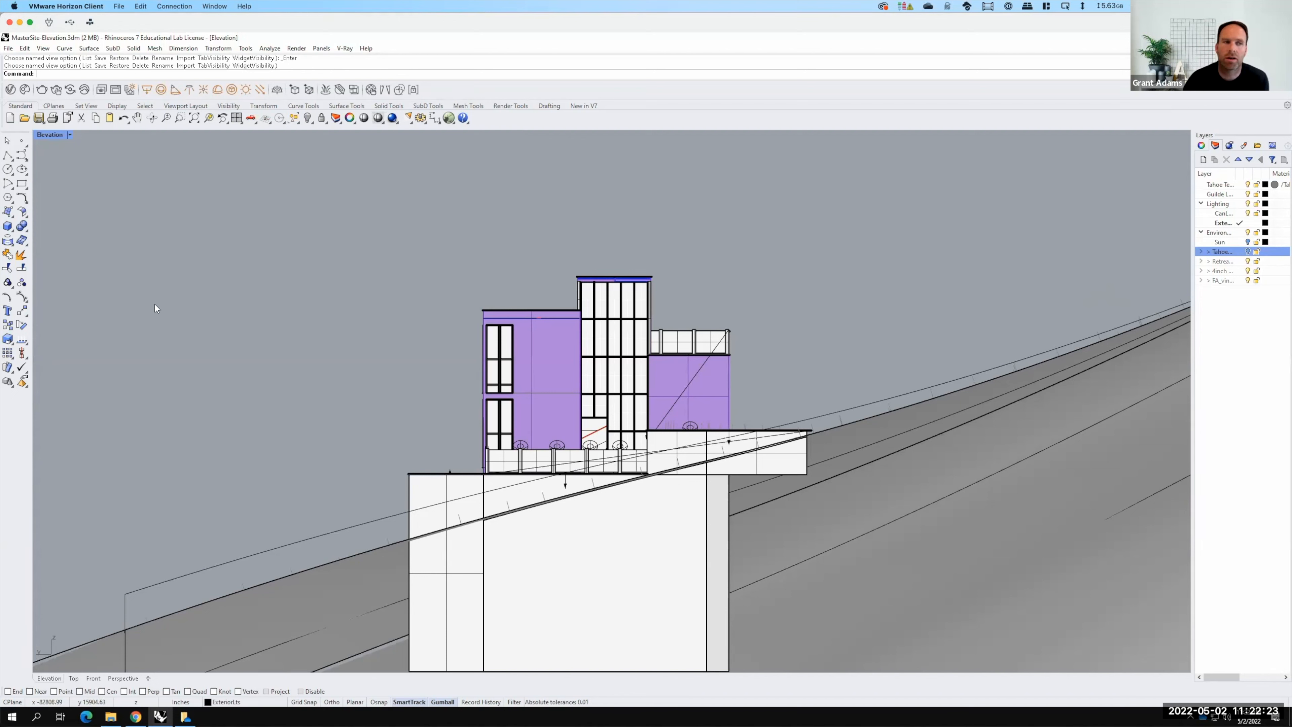
Restore the four-viewport layout and frame the house closely in the Perspective viewport
double_click(51, 134)
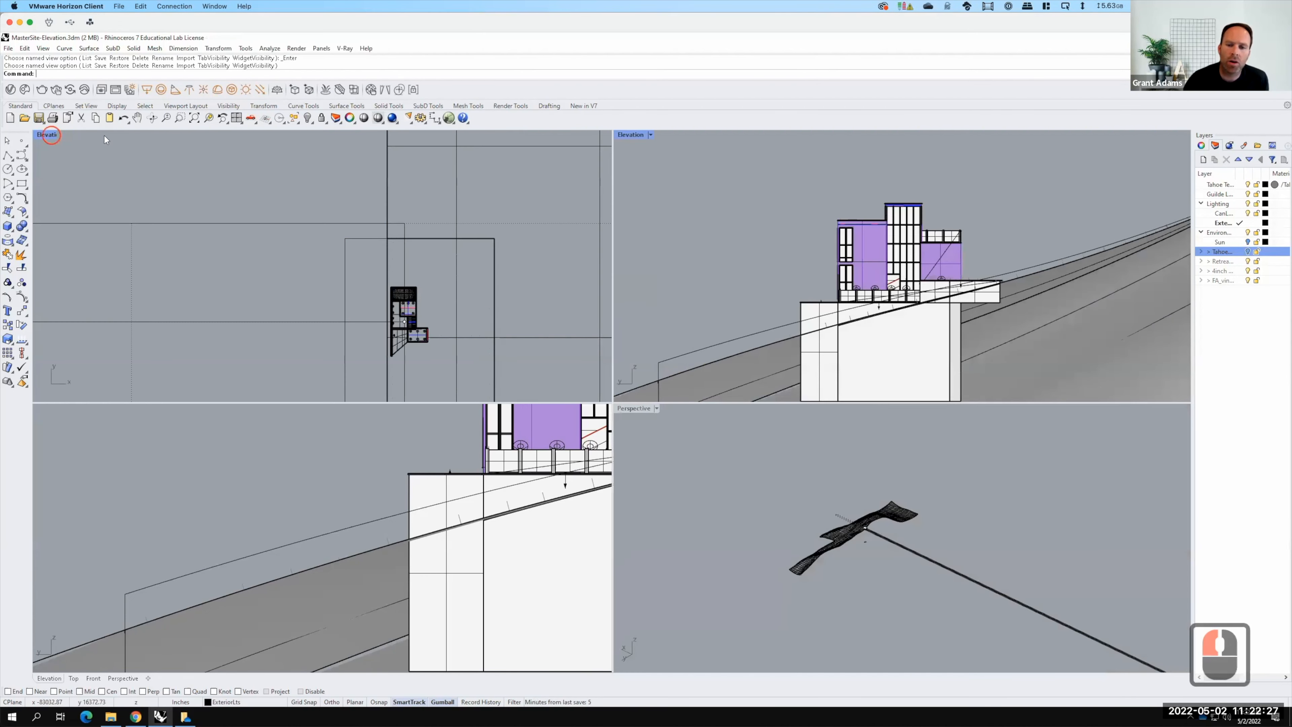
left_click(642, 407)
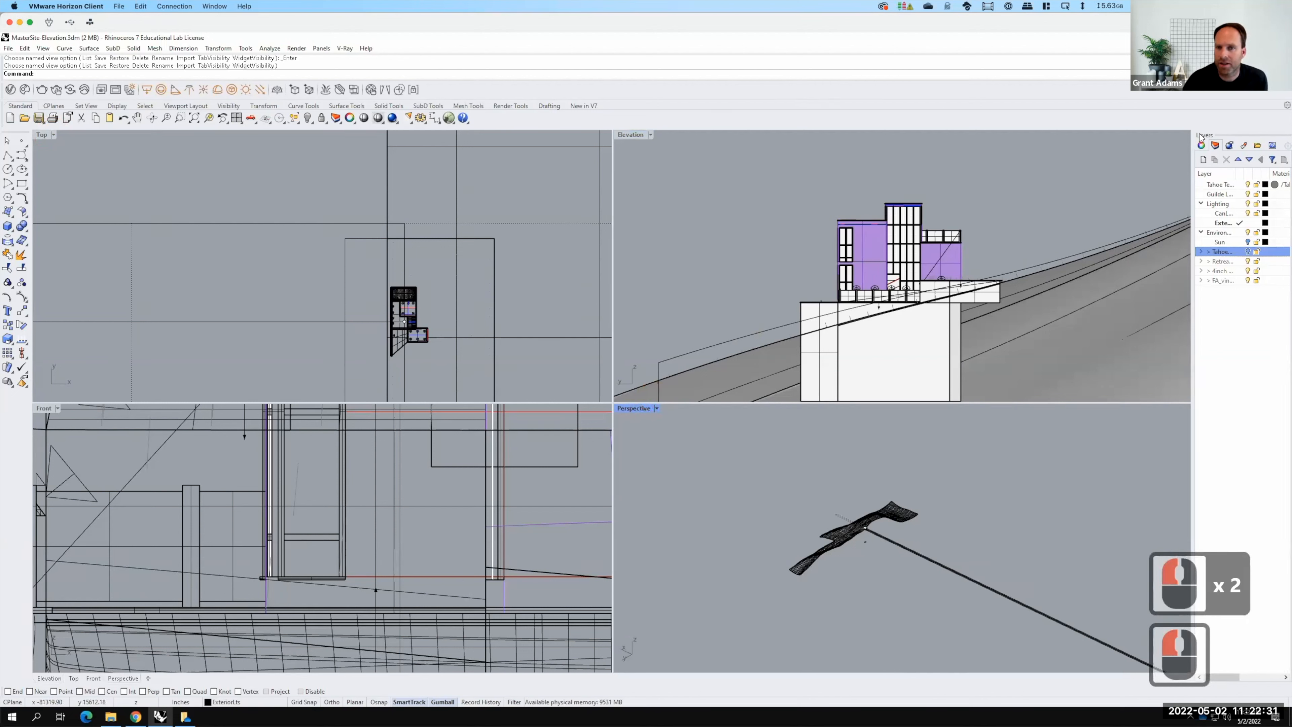
scroll(885, 532, "up", 10)
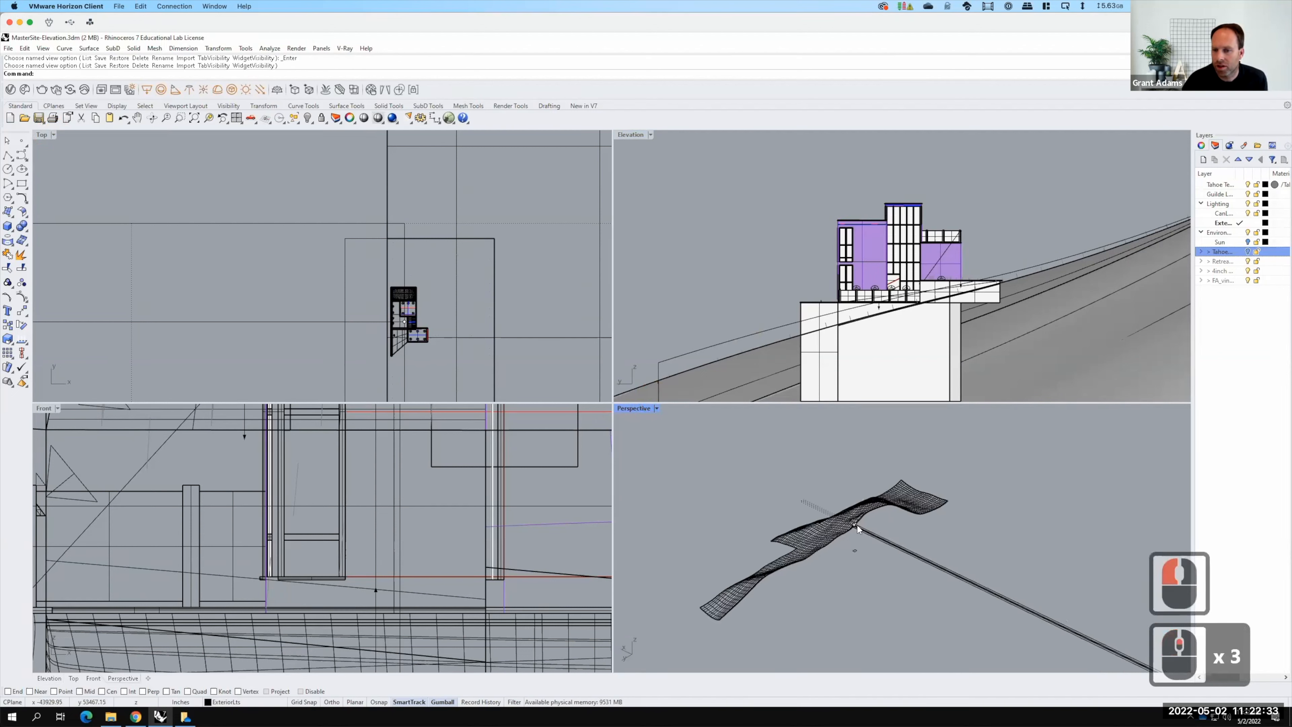
scroll(777, 523, "up", 11)
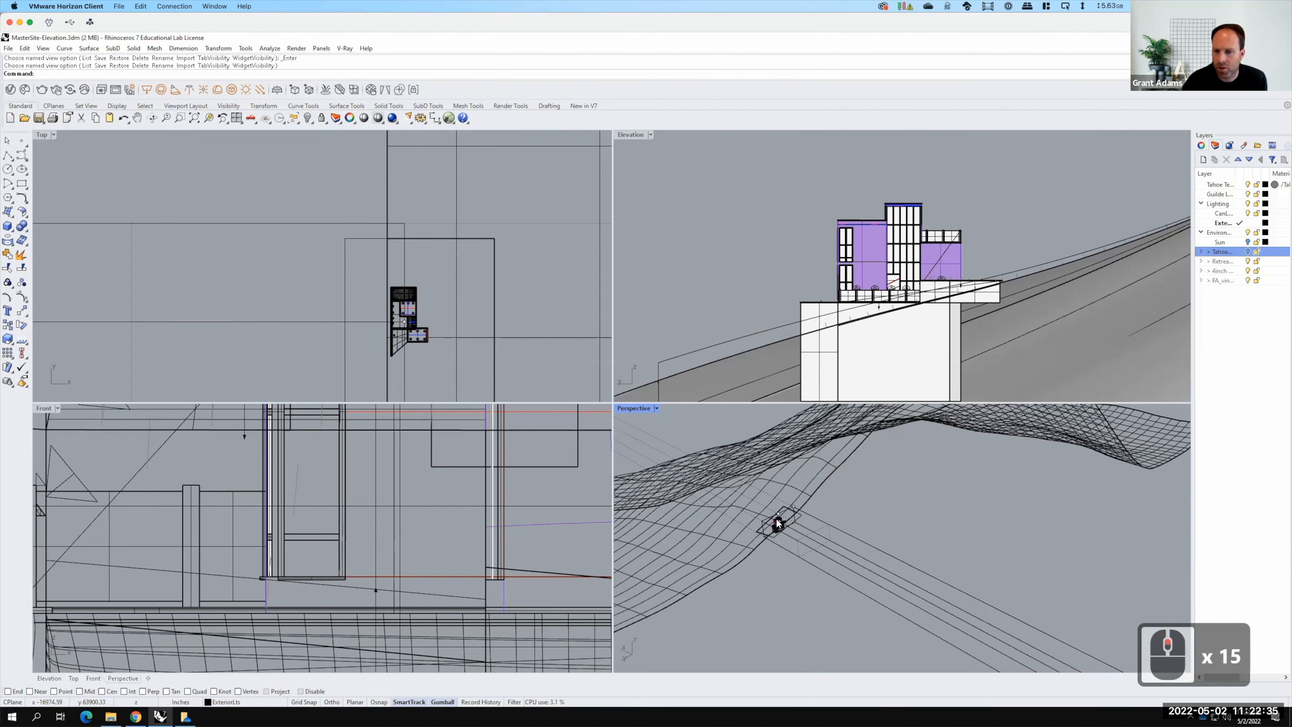
scroll(785, 494, "up", 1)
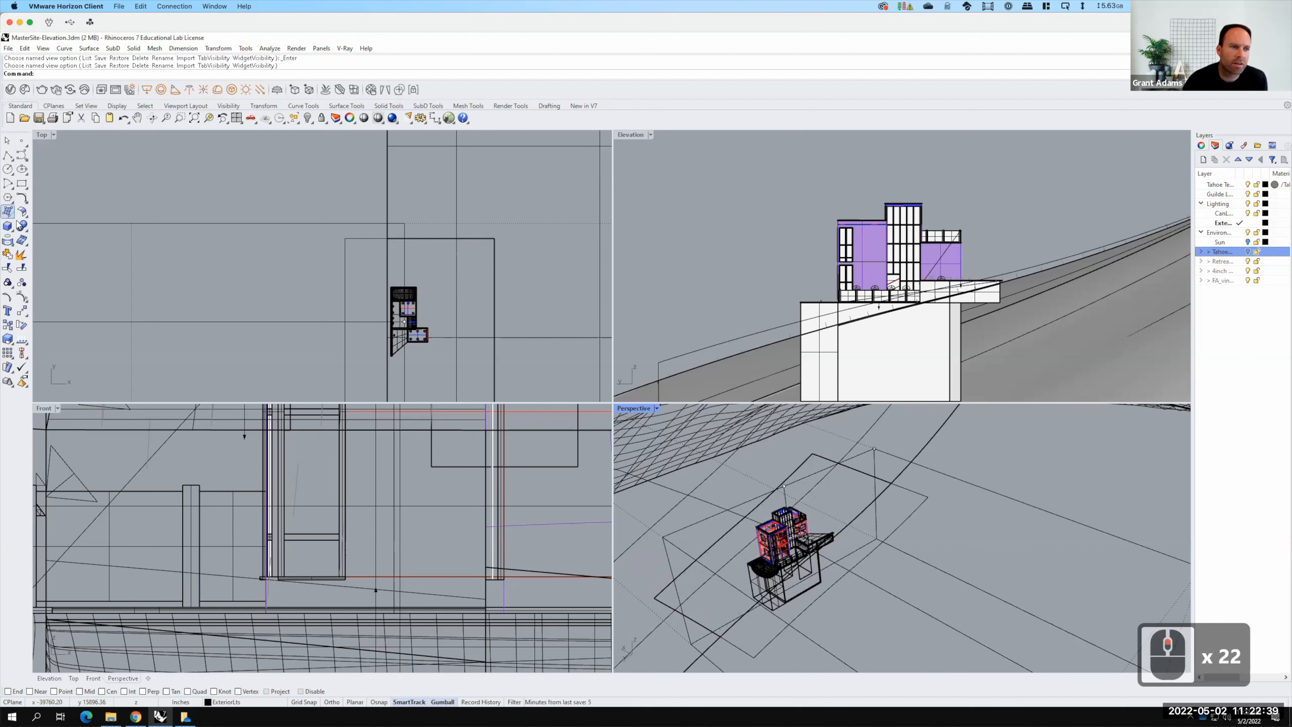
Start a 3-point rectangle and enable object snapping to points
left_click(25, 186)
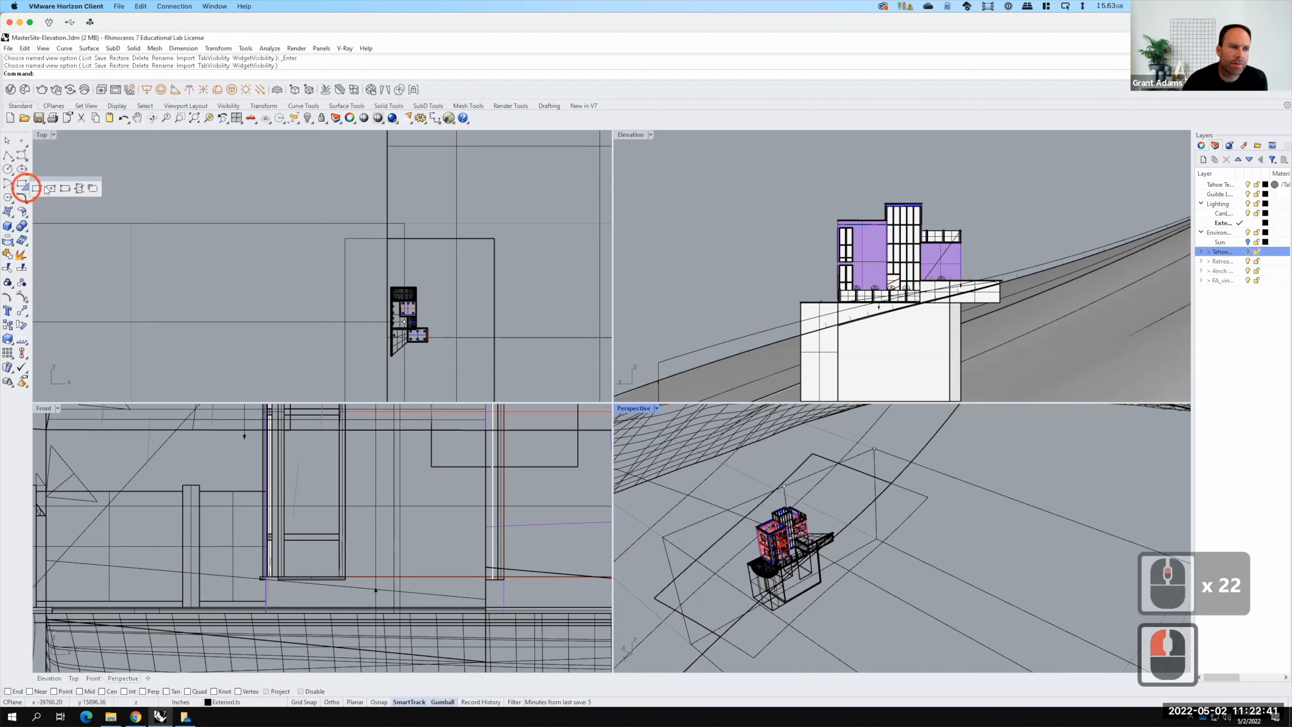
left_click(66, 189)
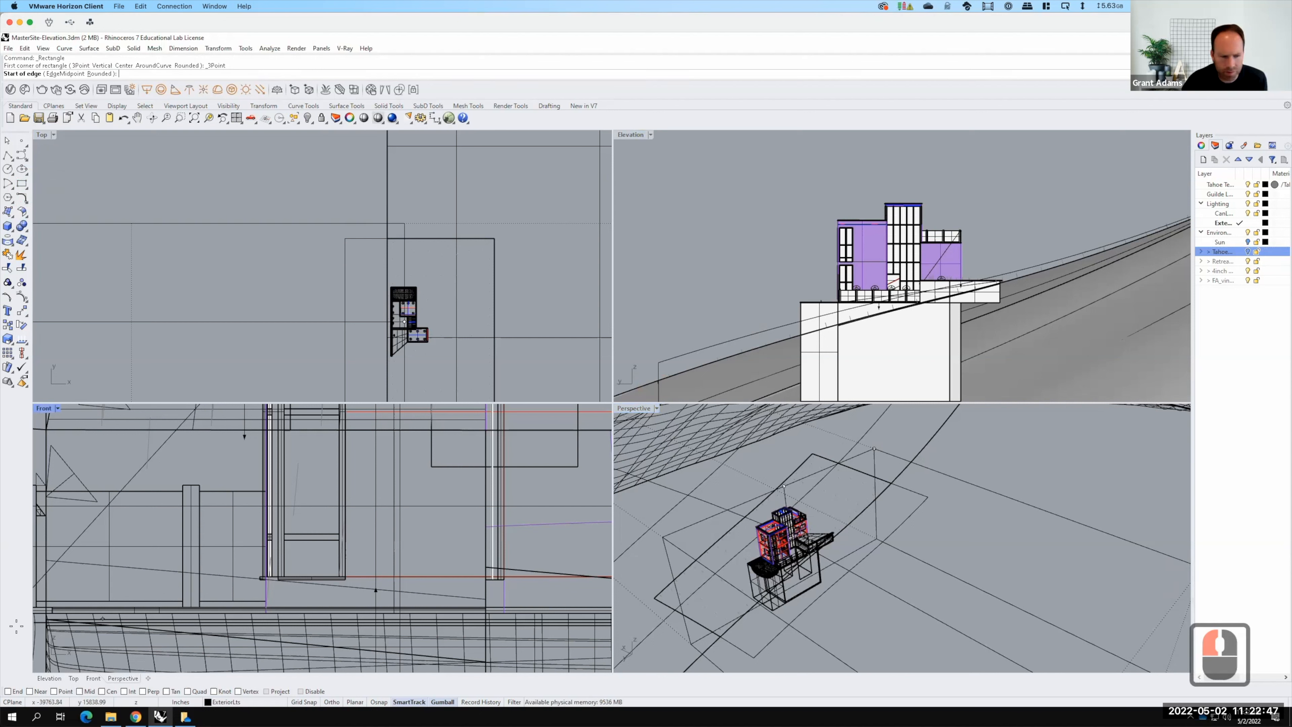
left_click(54, 690)
left_click(366, 544)
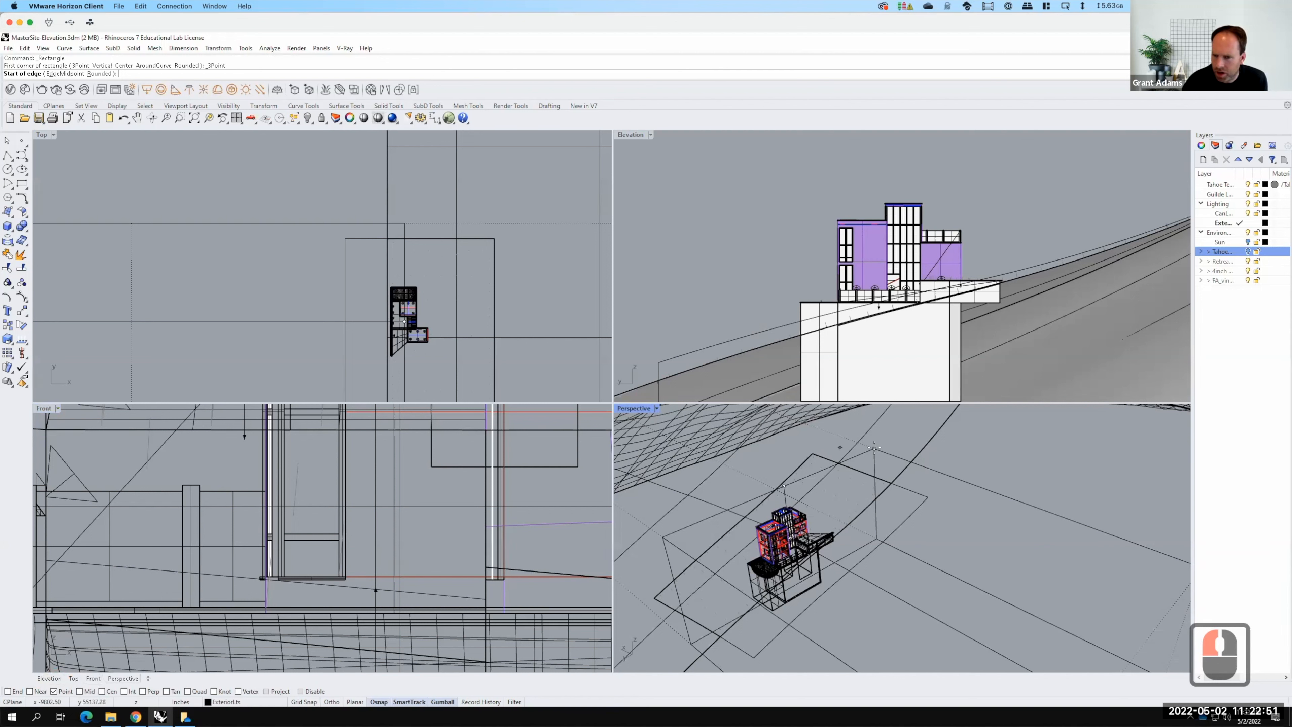
Try to draw the rectangle from the point behind the house to the point above it, and undo it
left_click(851, 458)
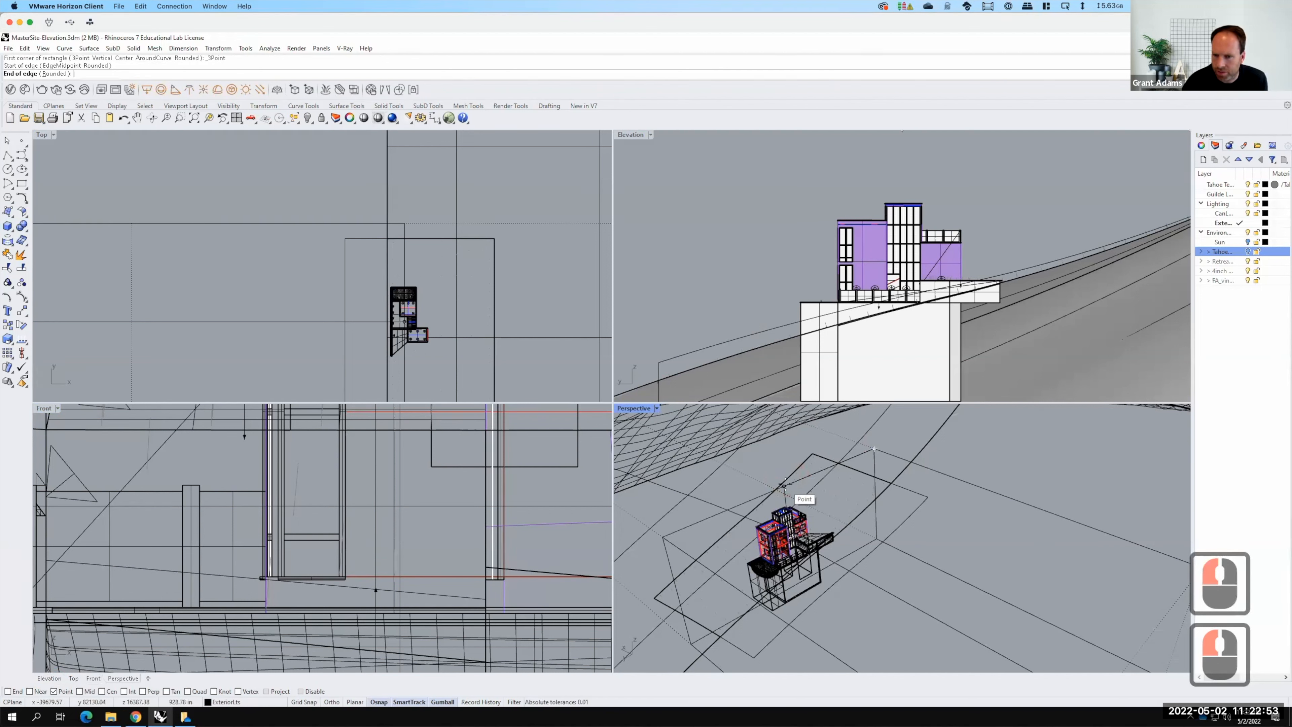
left_click(784, 486)
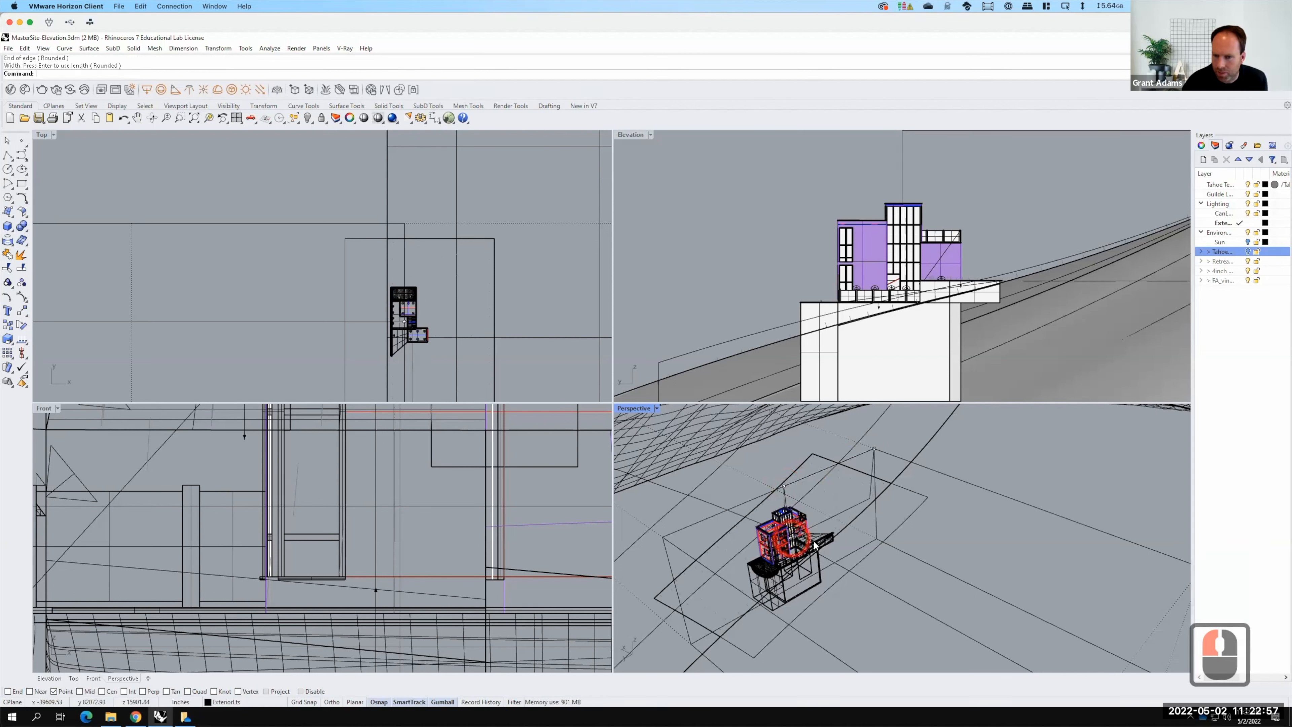
left_click(796, 540)
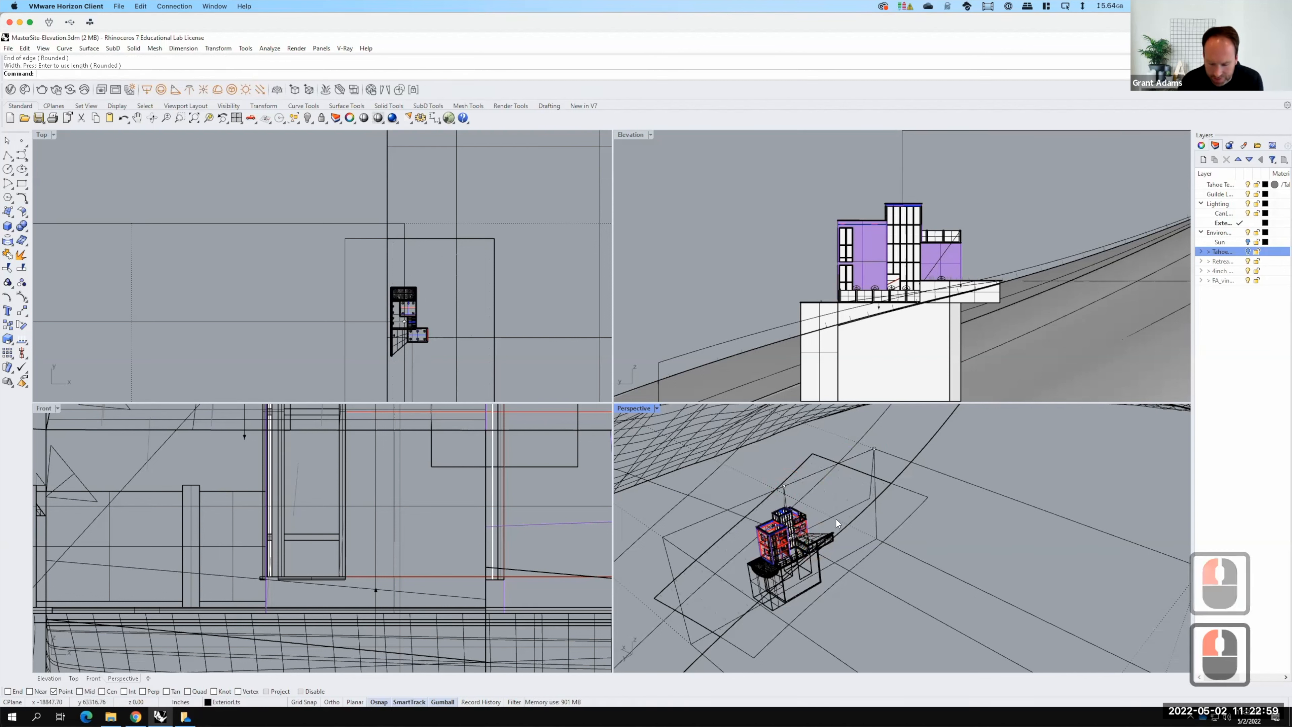
key("ctrl+z")
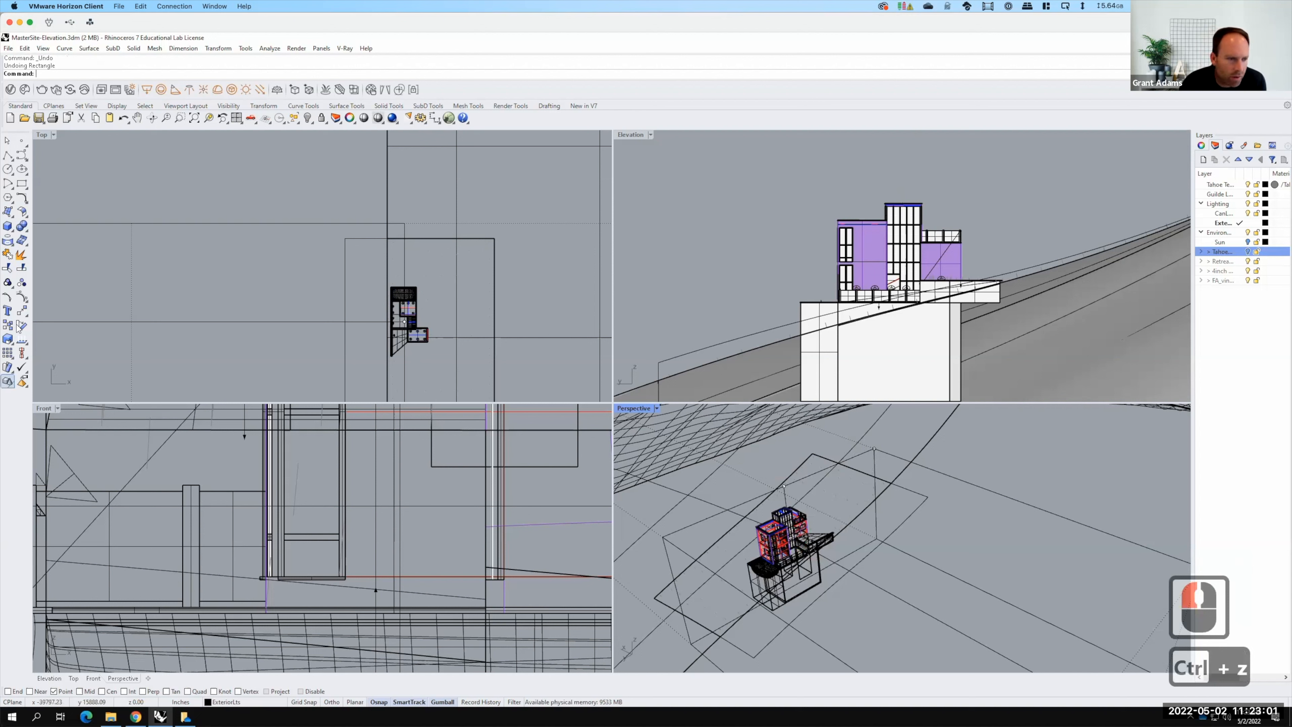
Draw a vertical 3-point rectangle from the point behind the house to the one above it, snapping its width to a point on the house
left_click(24, 185)
left_click(67, 187)
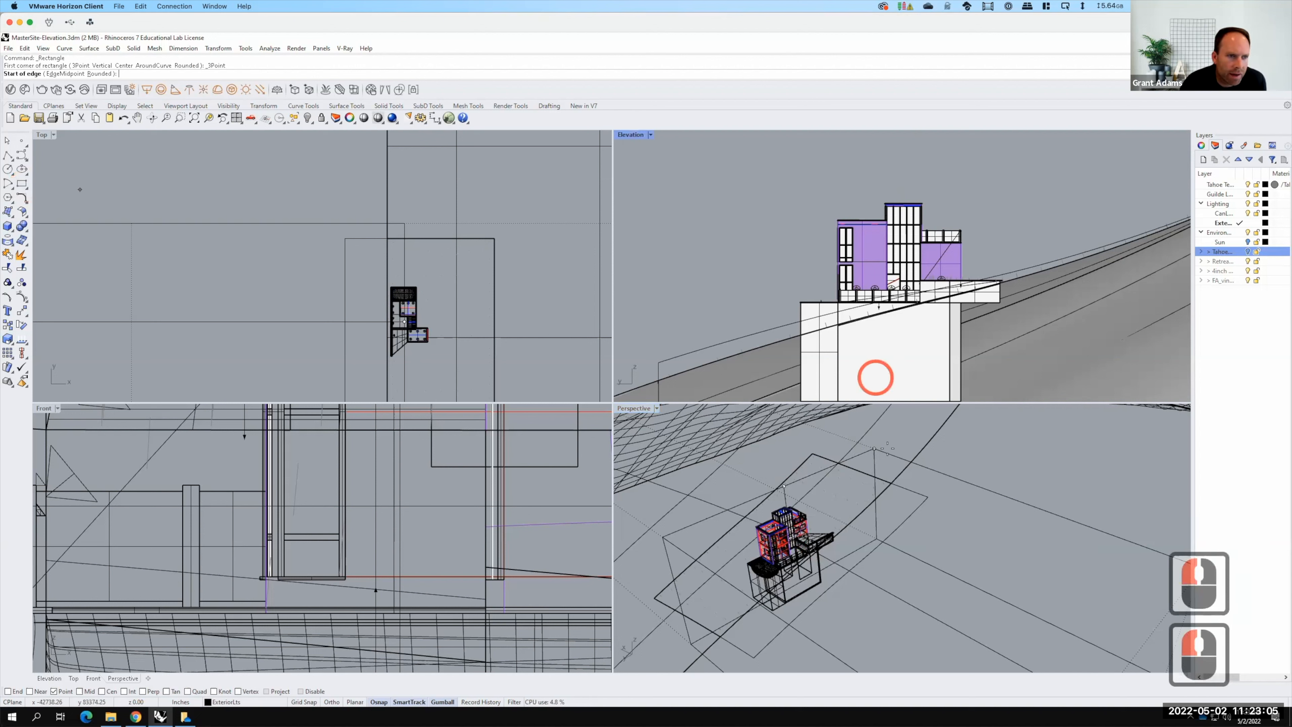
left_click(873, 449)
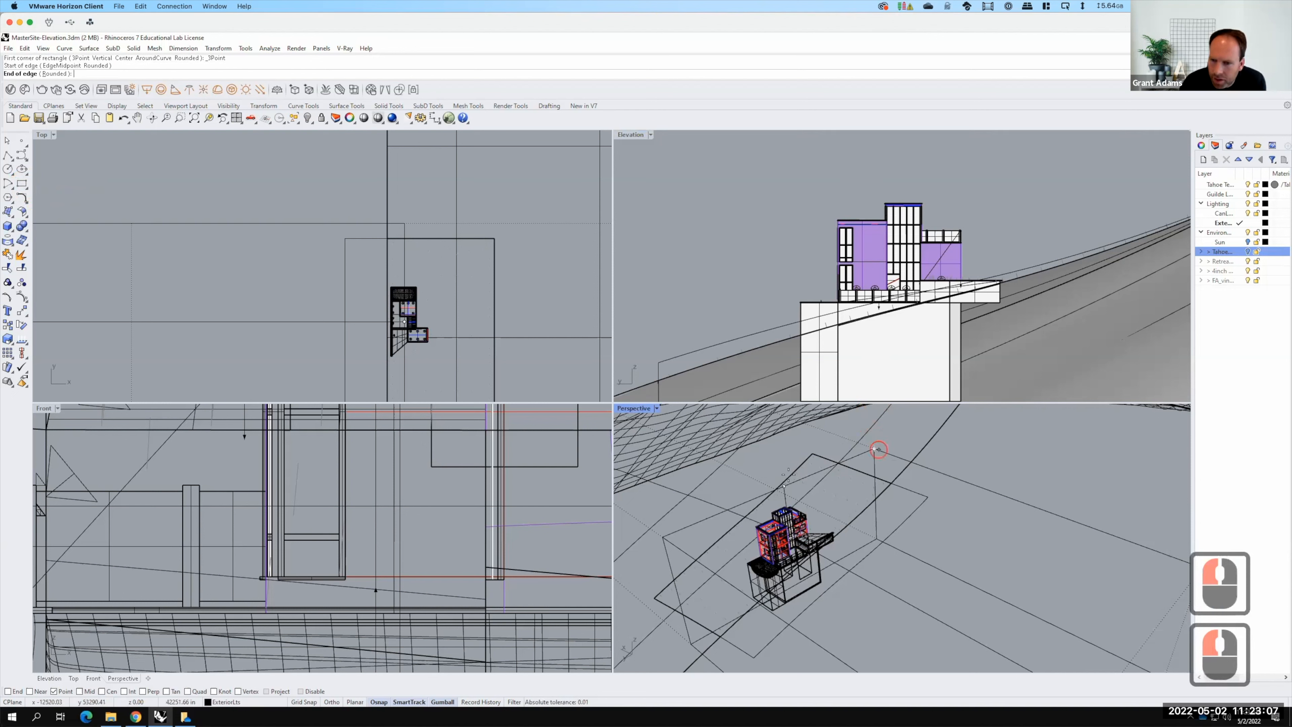
left_click(784, 486)
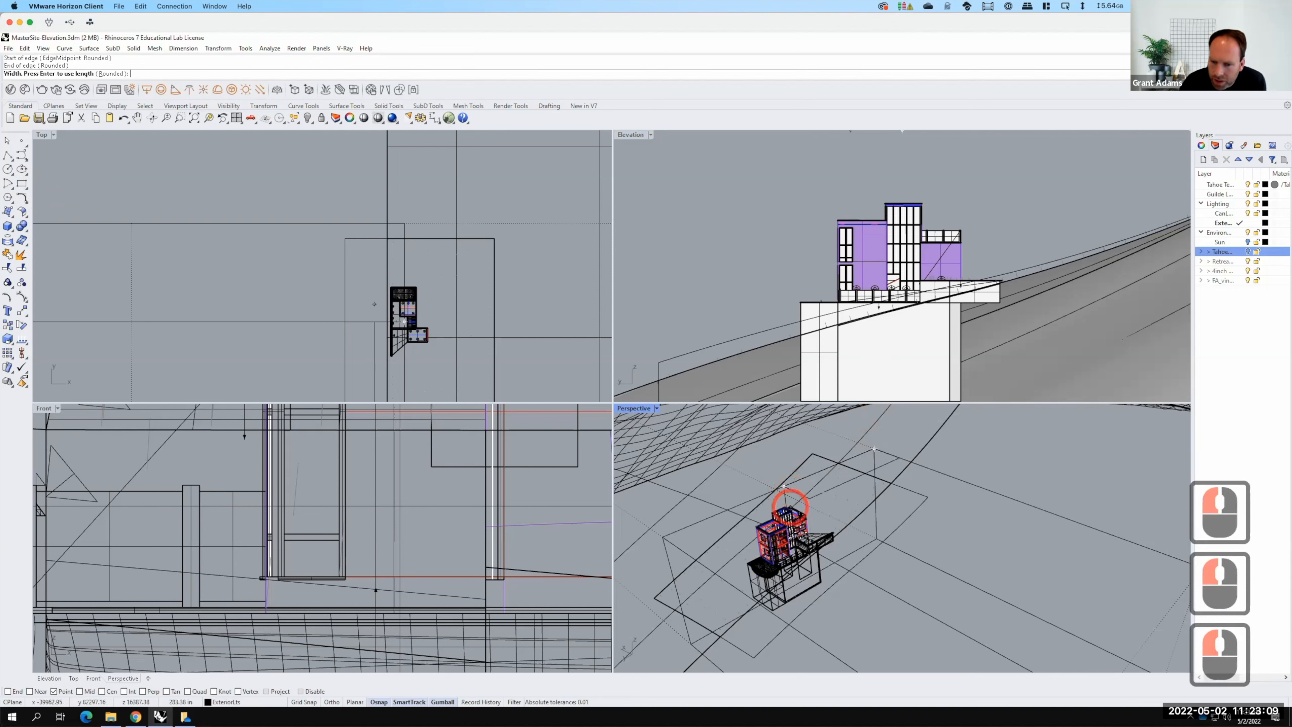
scroll(796, 534, "up", 8)
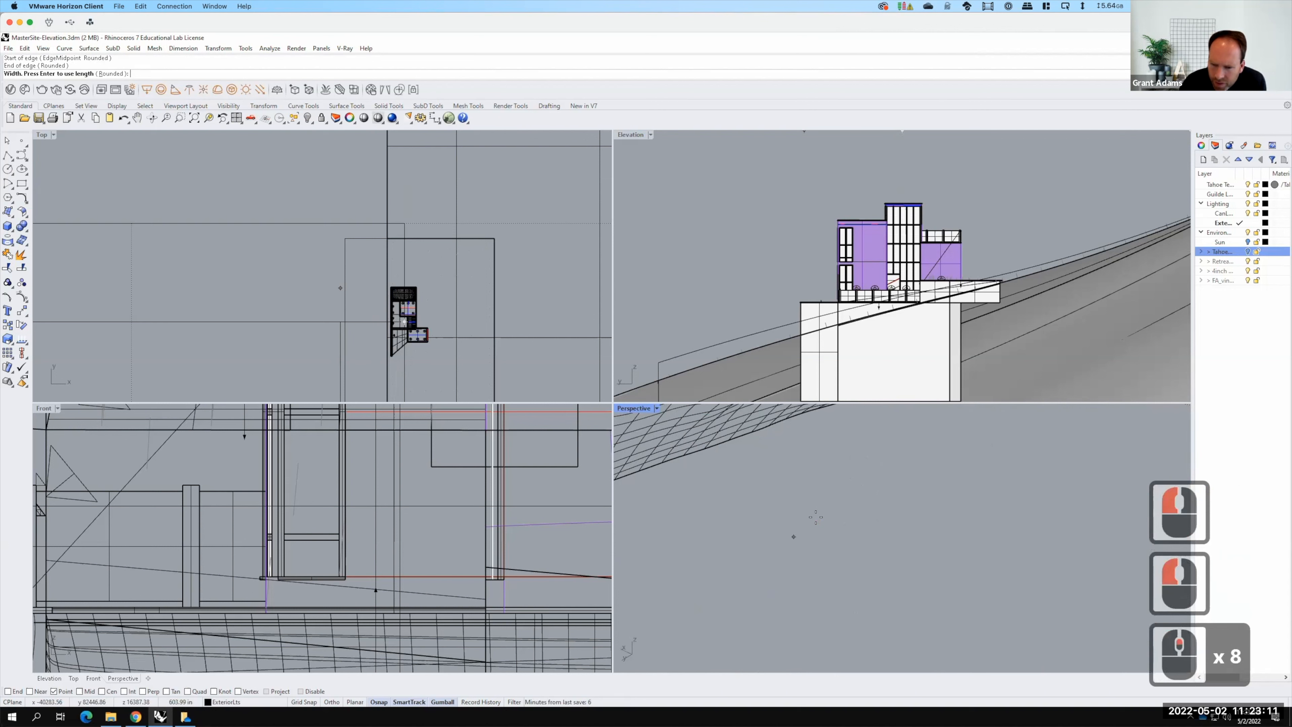
scroll(814, 516, "down", 1)
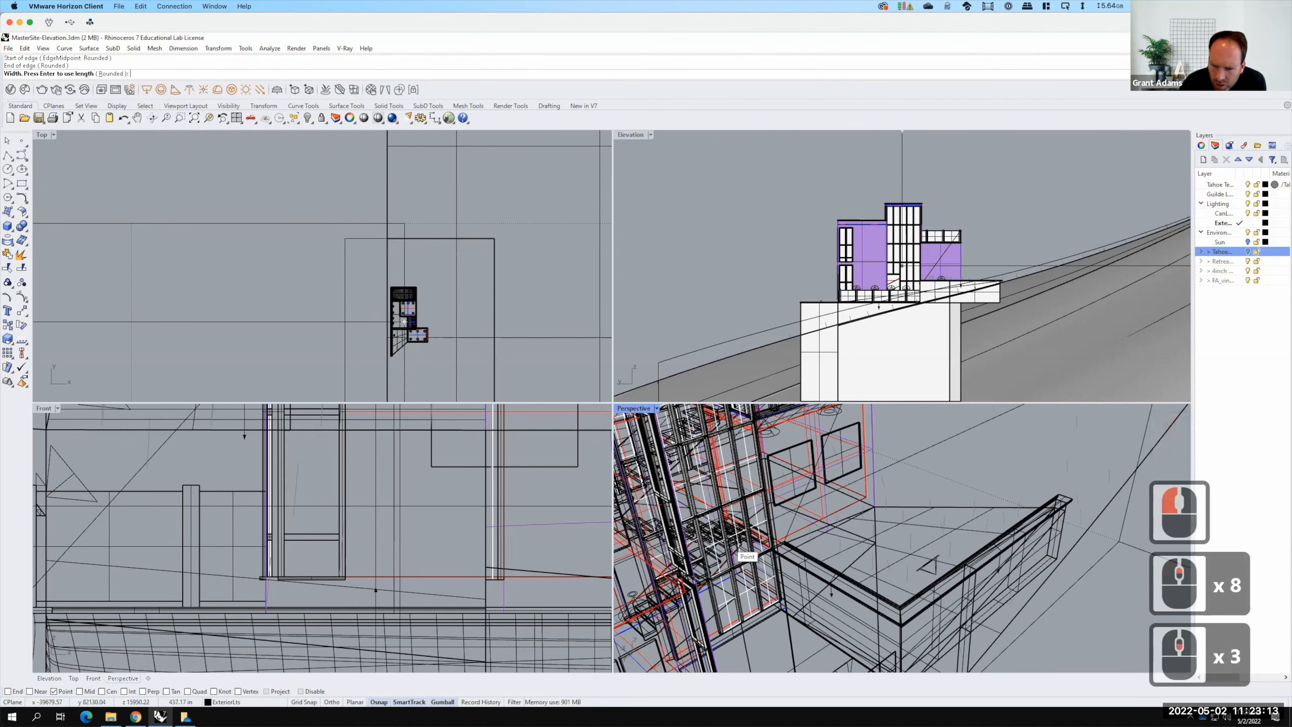
key("F15")
left_click(728, 541)
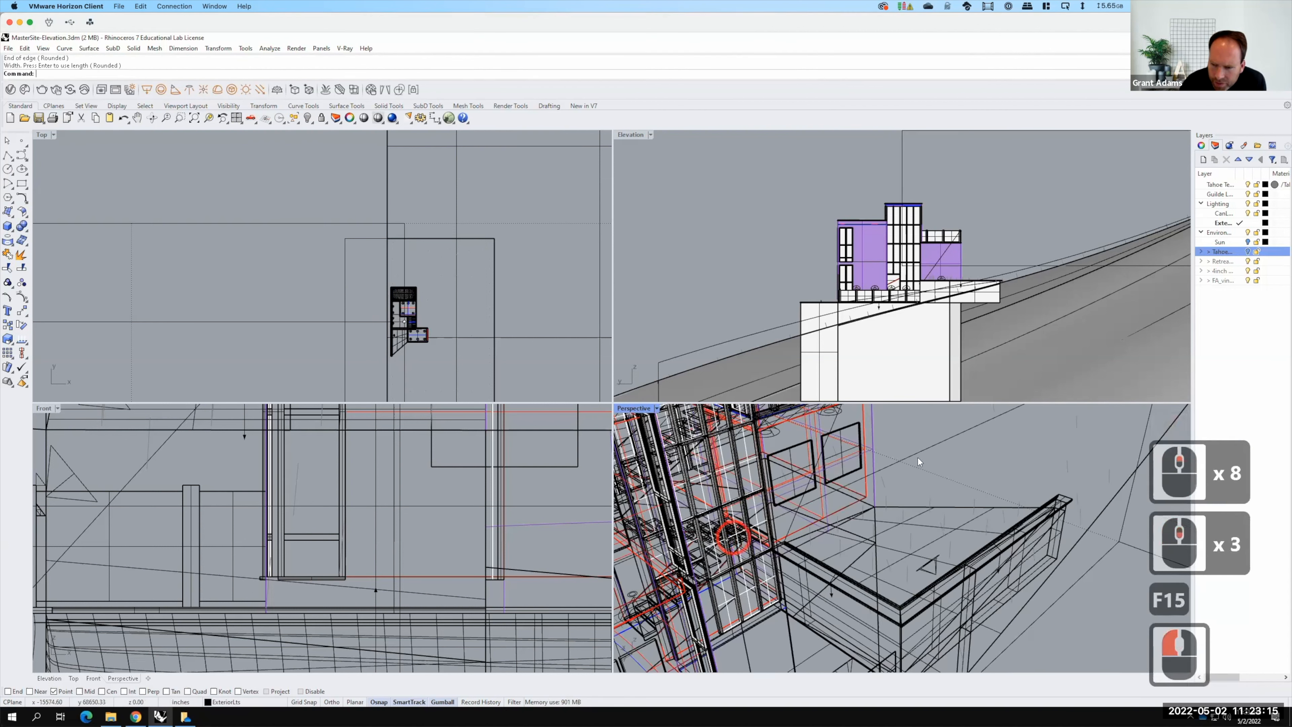
Scale the vertical rectangle by a factor of 2 from its upper corner farthest from the house
left_click(928, 453)
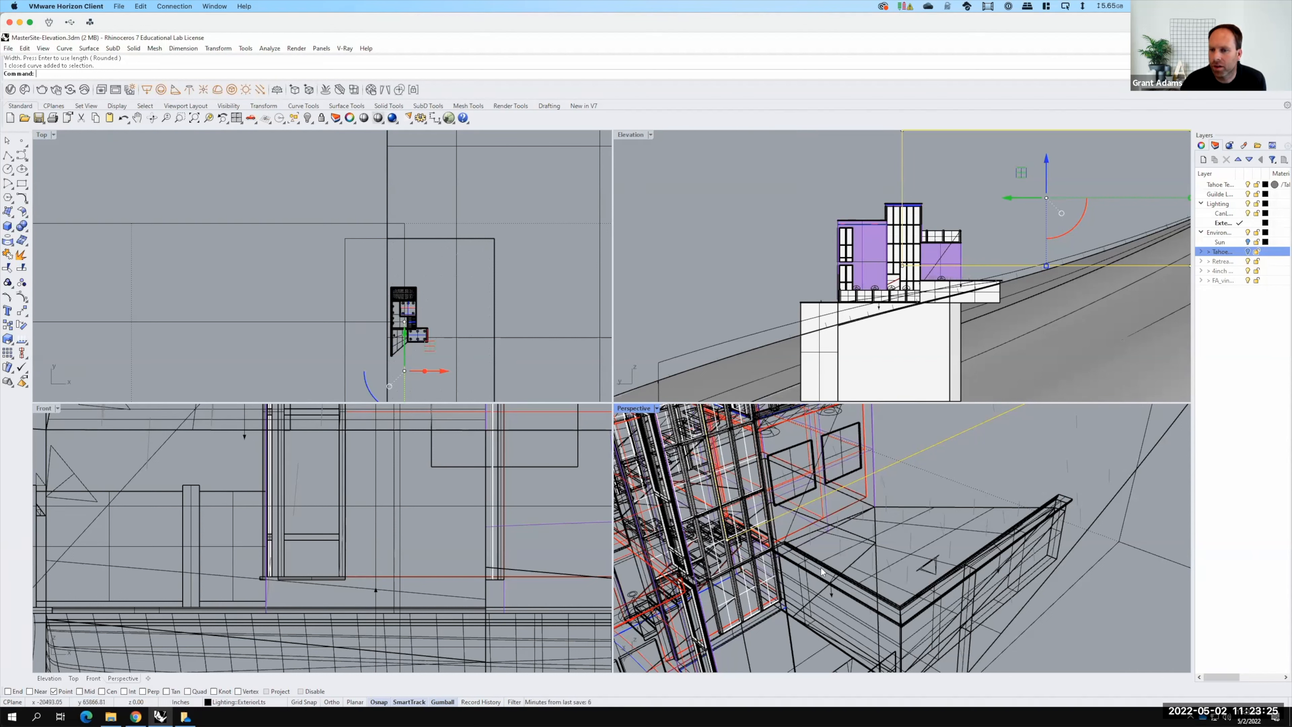
scroll(822, 571, "down", 10)
scroll(878, 505, "up", 3)
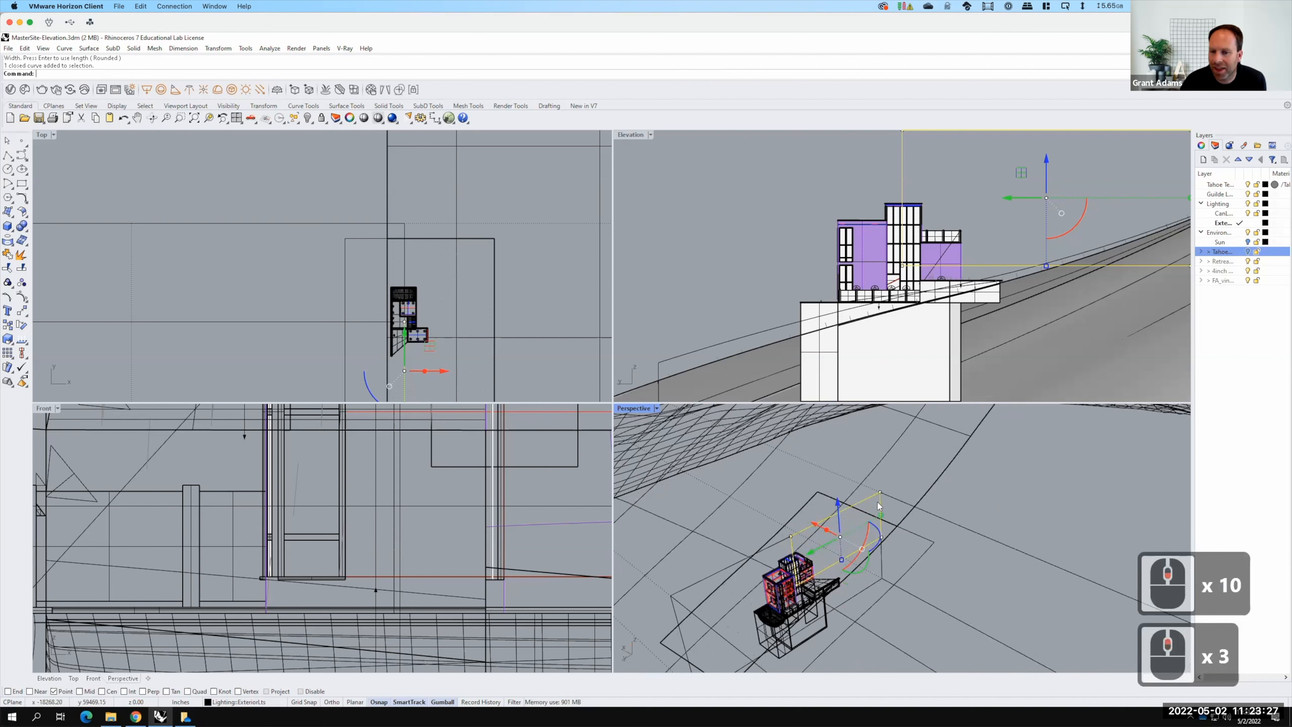
type("scale")
key("Return")
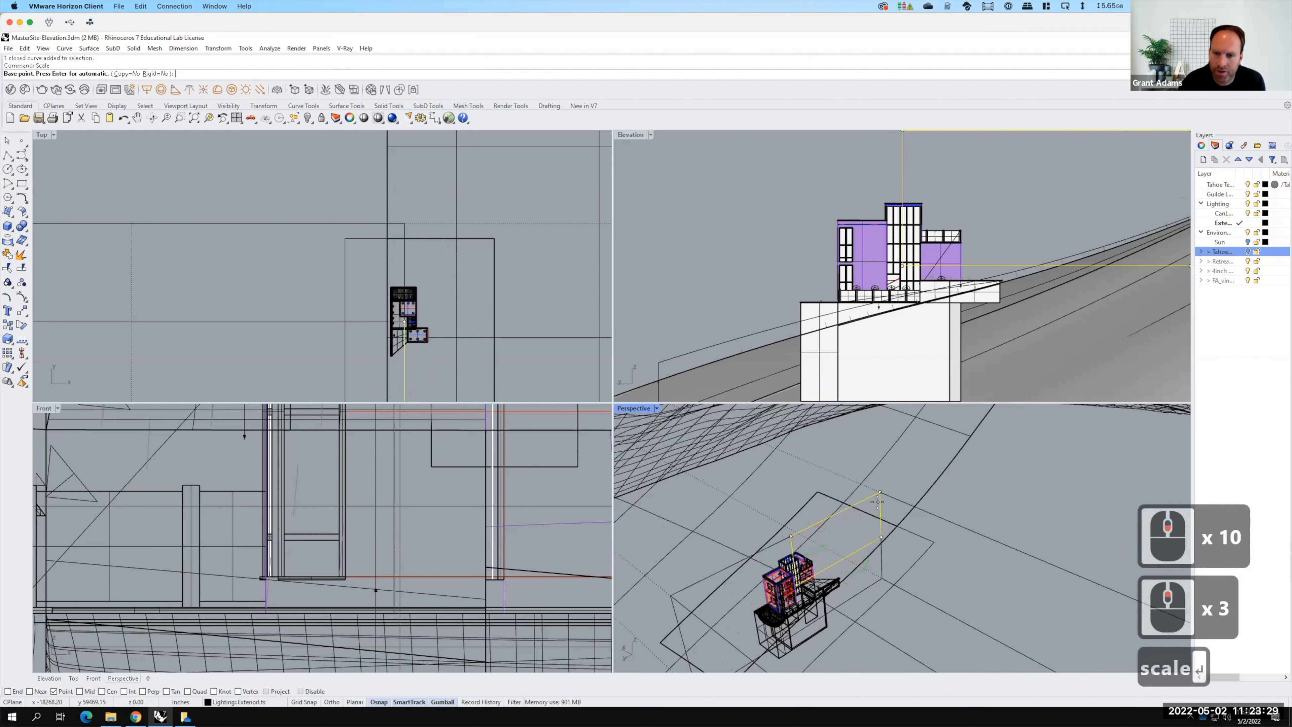
left_click(881, 491)
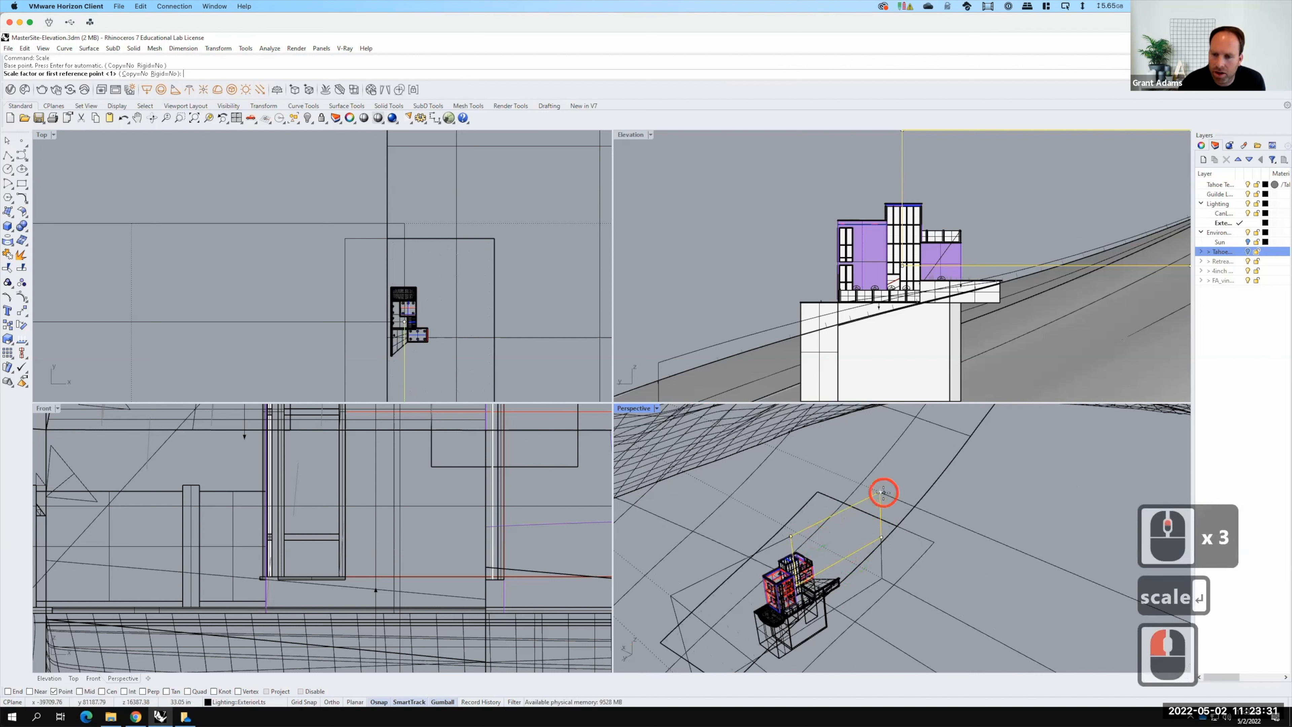
type("2")
key("Return")
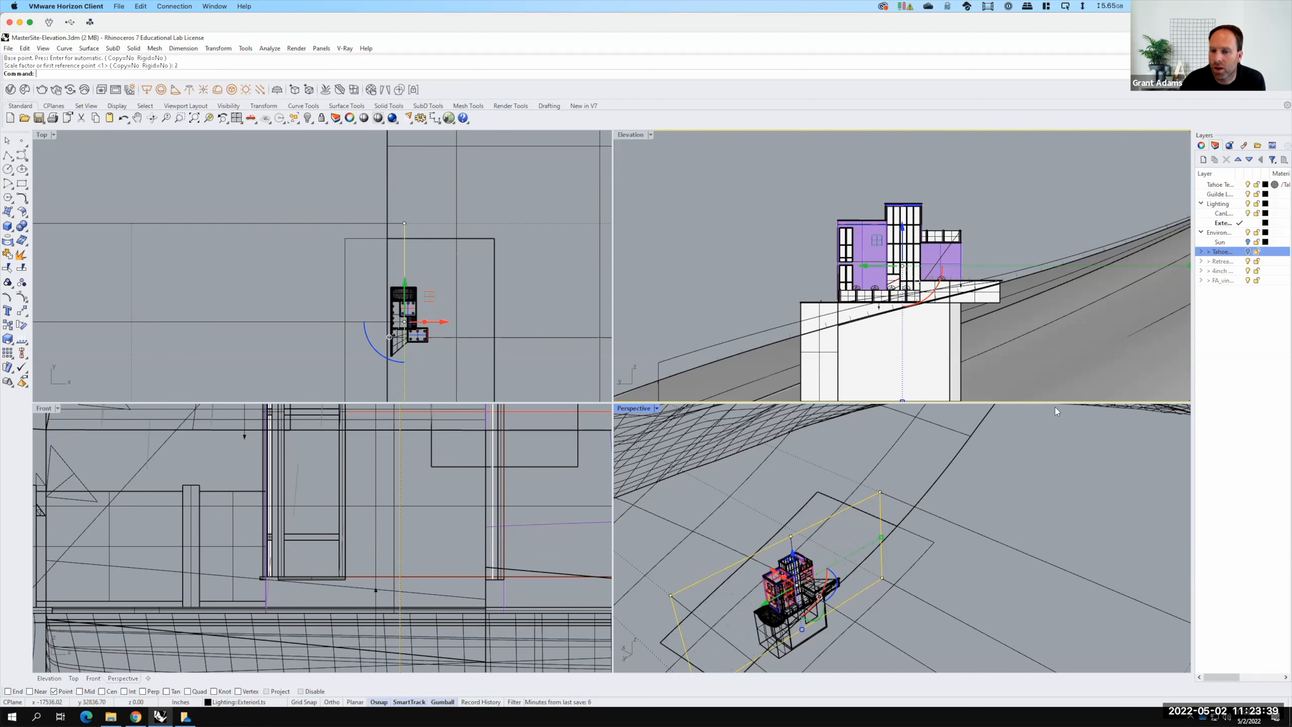
Maximize the Elevation viewport and clear the rectangle selection
left_click(630, 134)
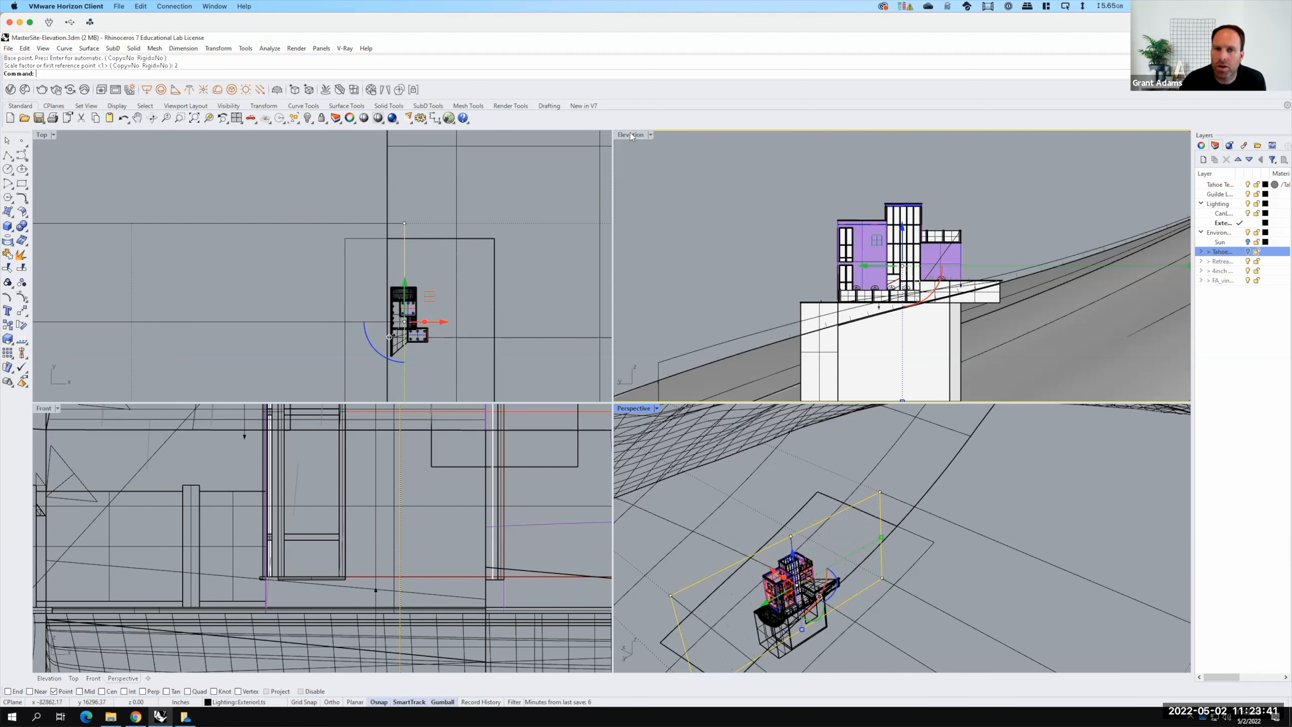
double_click(630, 134)
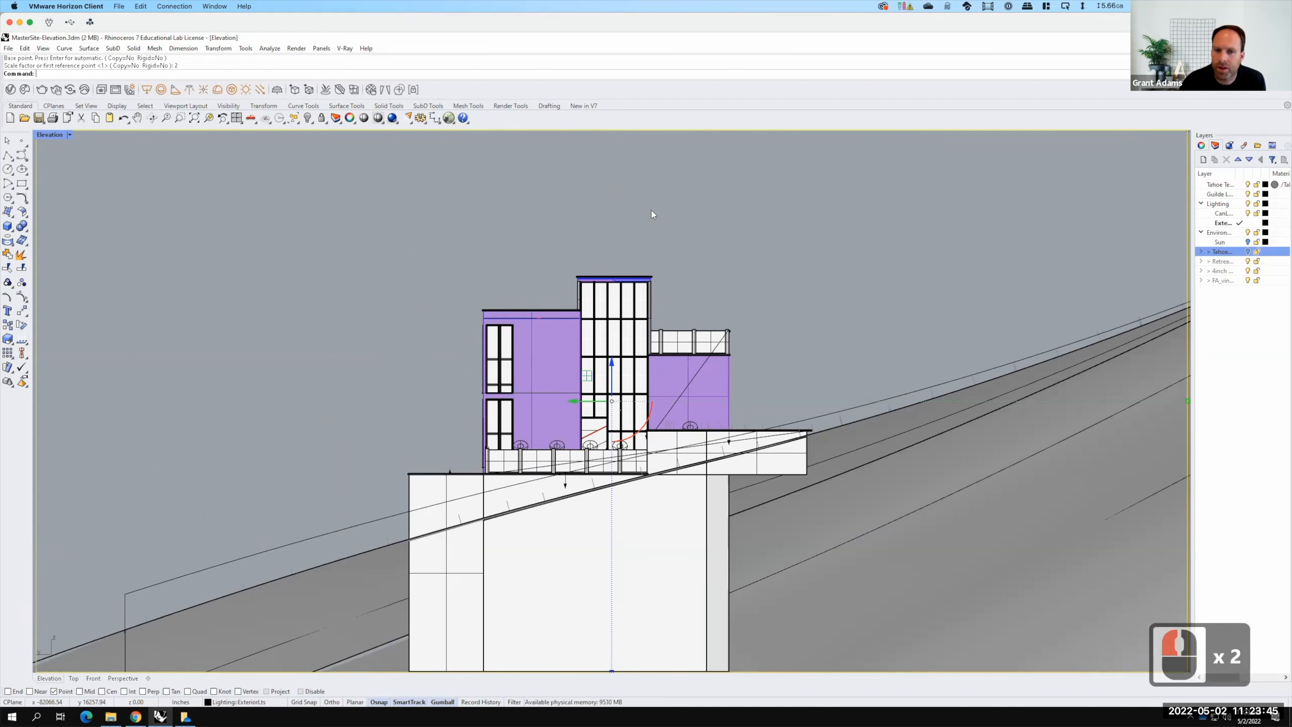
left_click(608, 206)
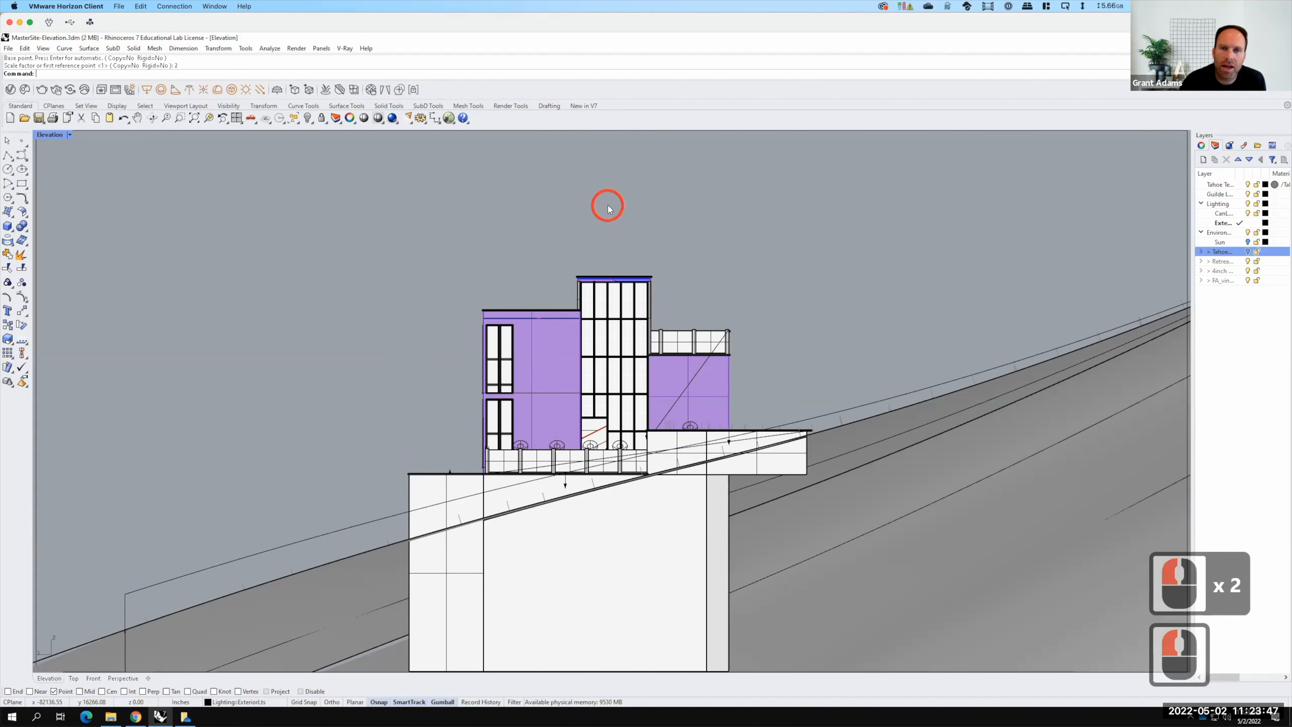
left_click(62, 48)
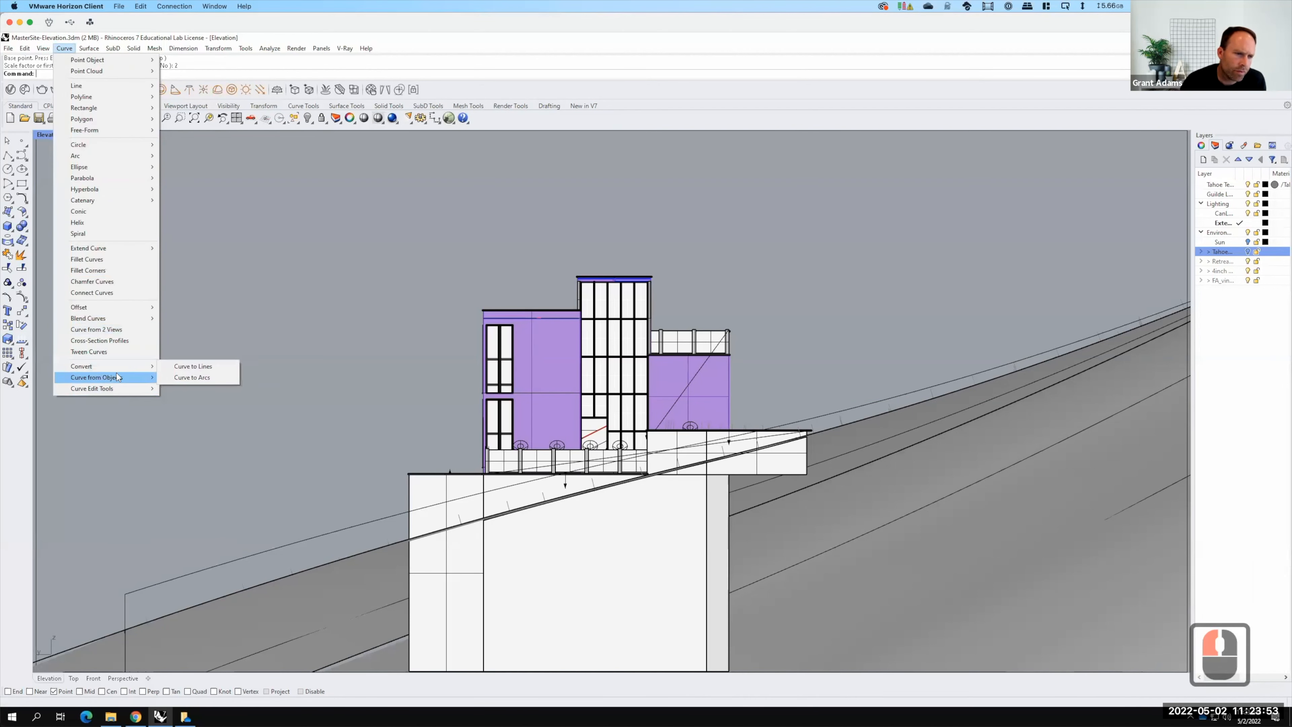
mouse_move(122, 377)
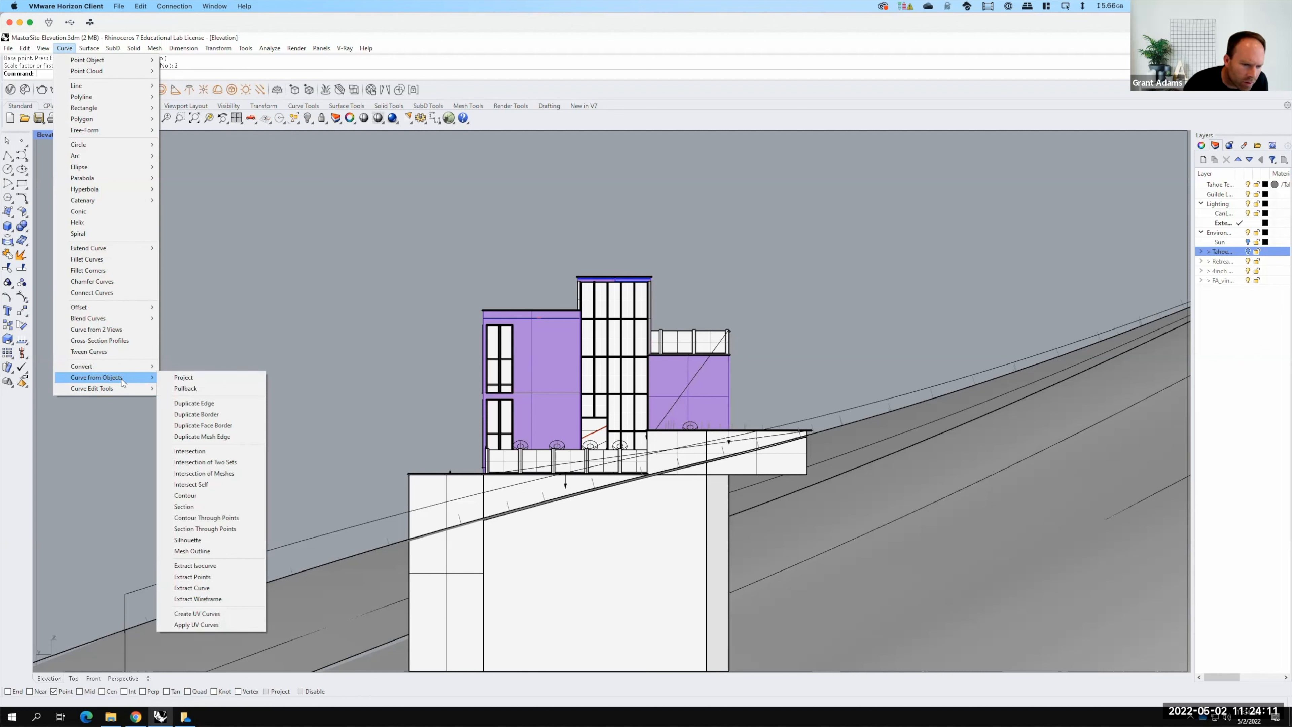
key("F15")
key("Escape")
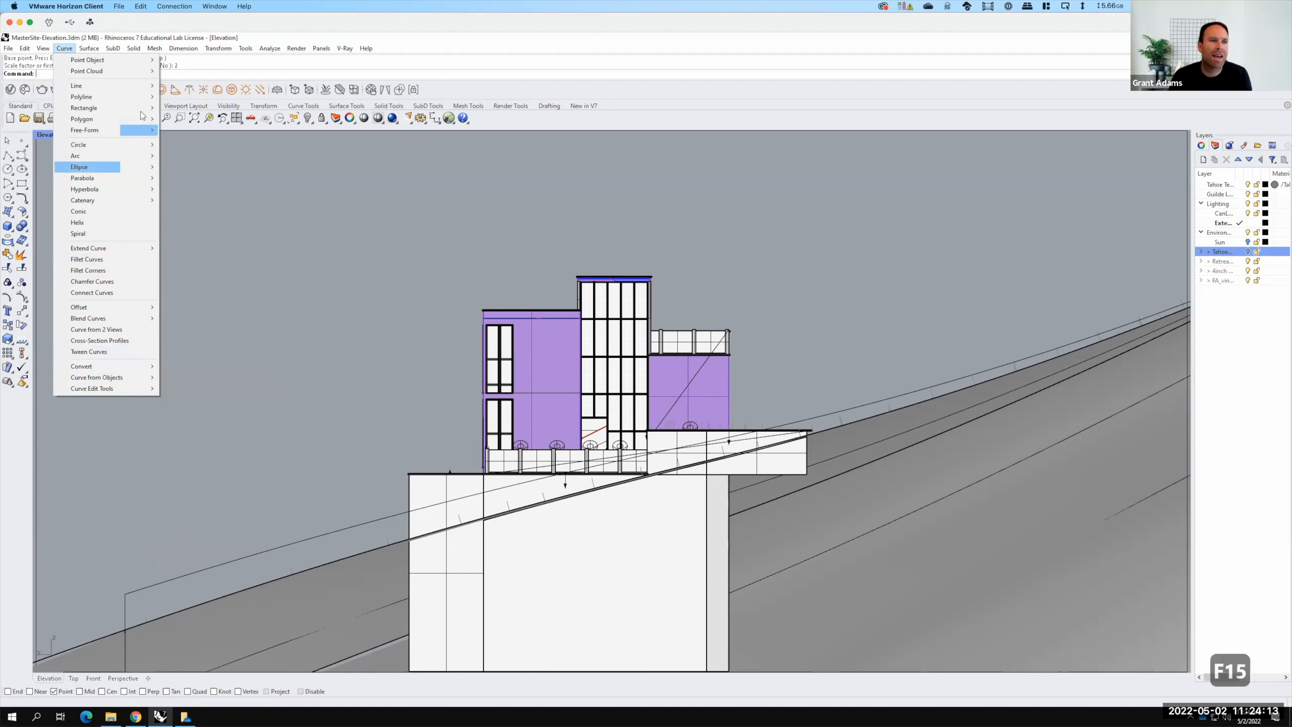
key("Escape")
type("make2d")
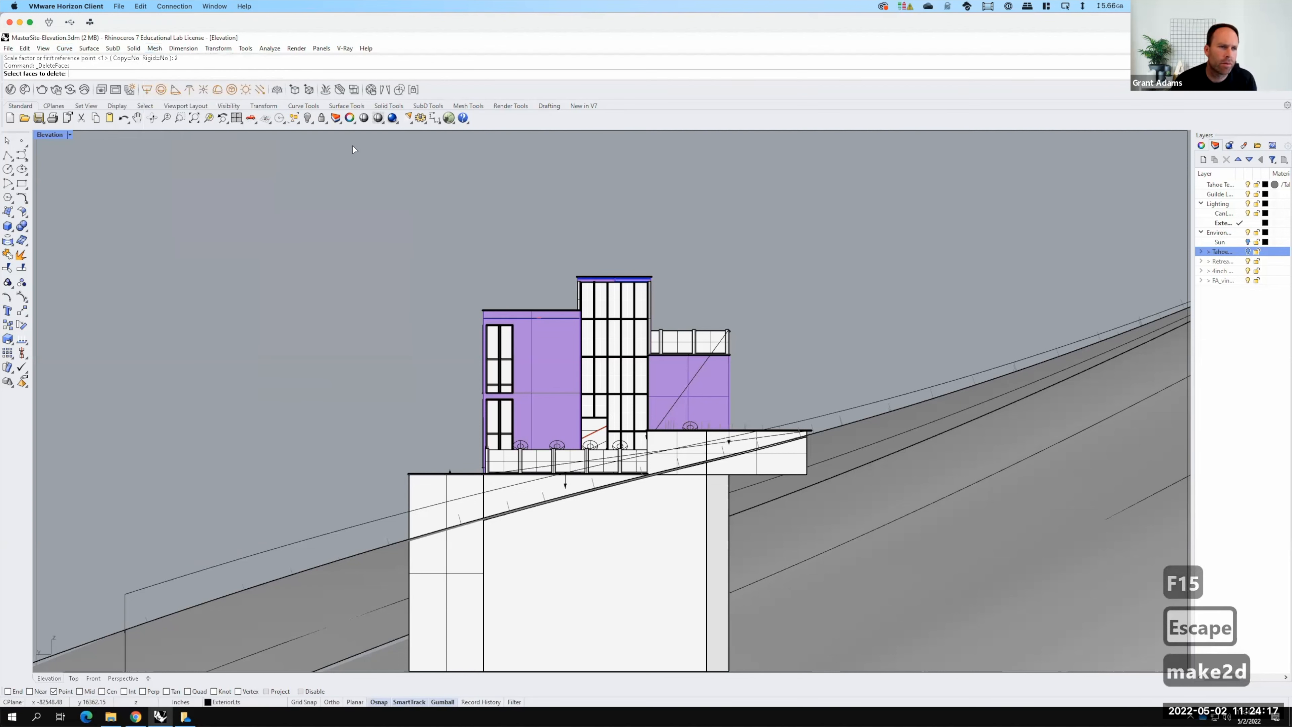
key("Escape")
key("Escape")
key("Escape")
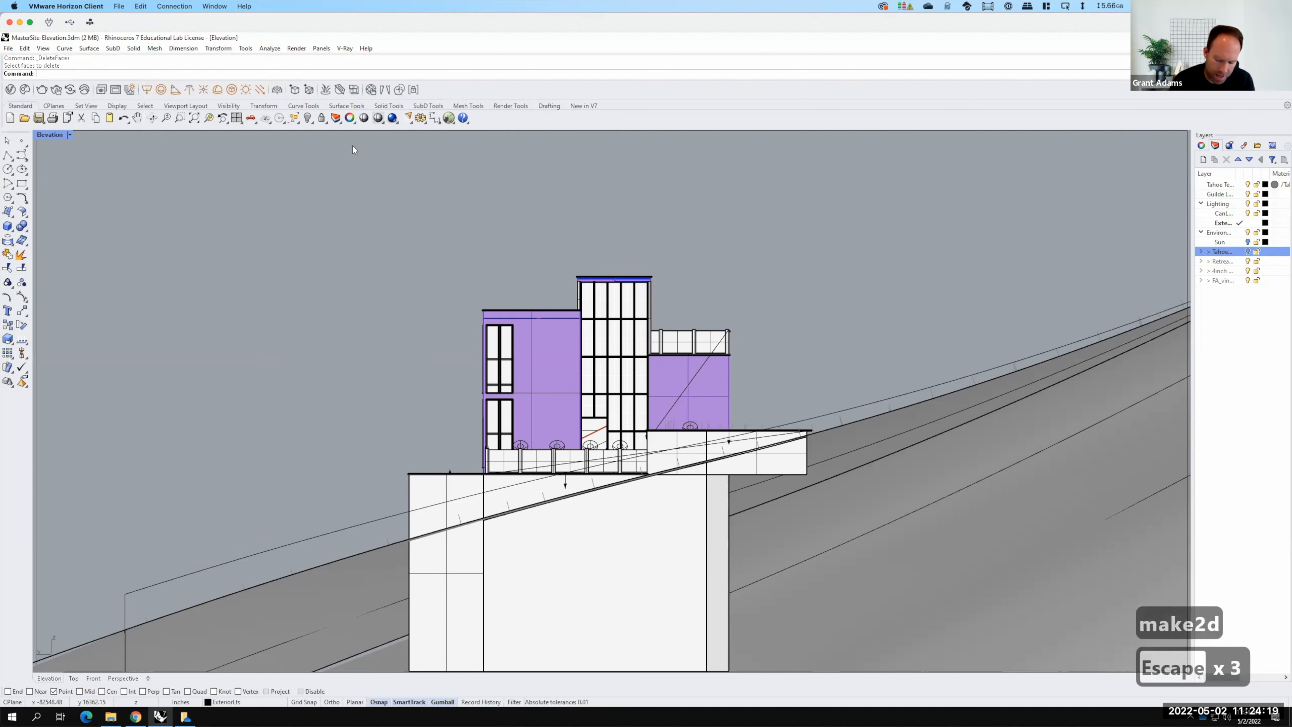
Generate a Make2D drawing of all objects from the Elevation view, with hidden lines, grouped output and properties from input objects
type("make2")
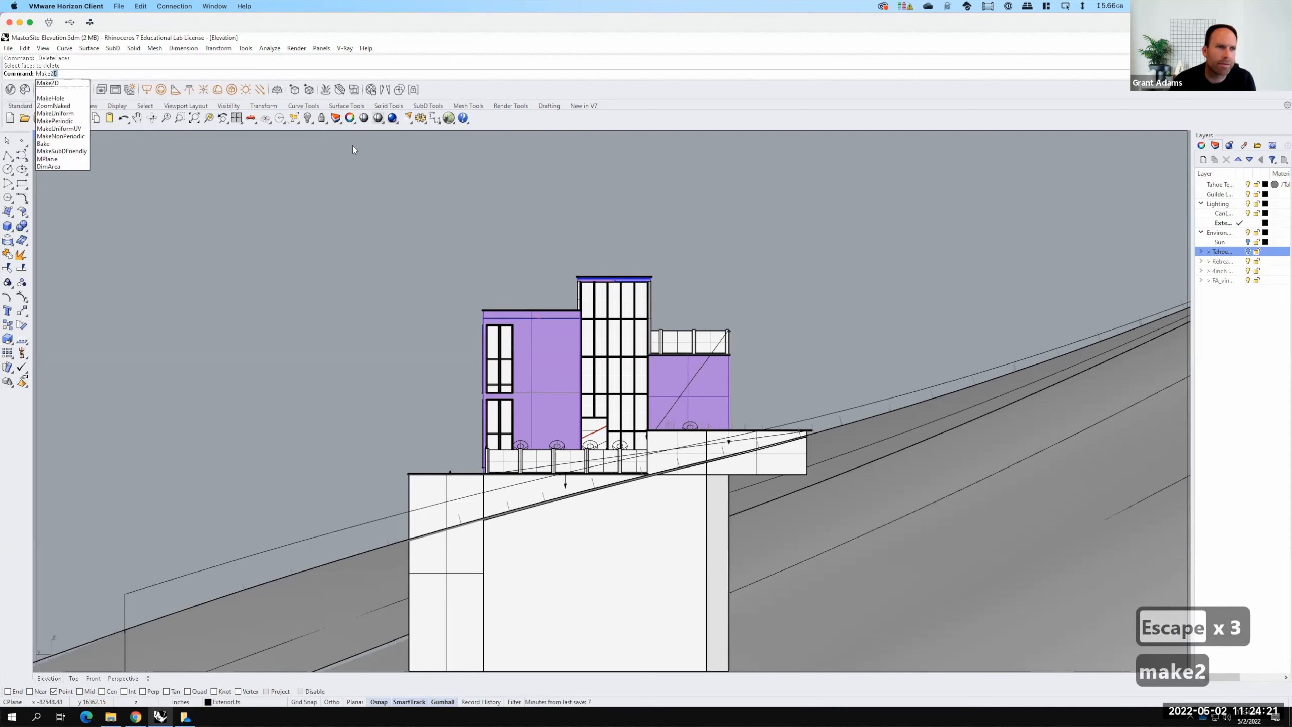
key("Return")
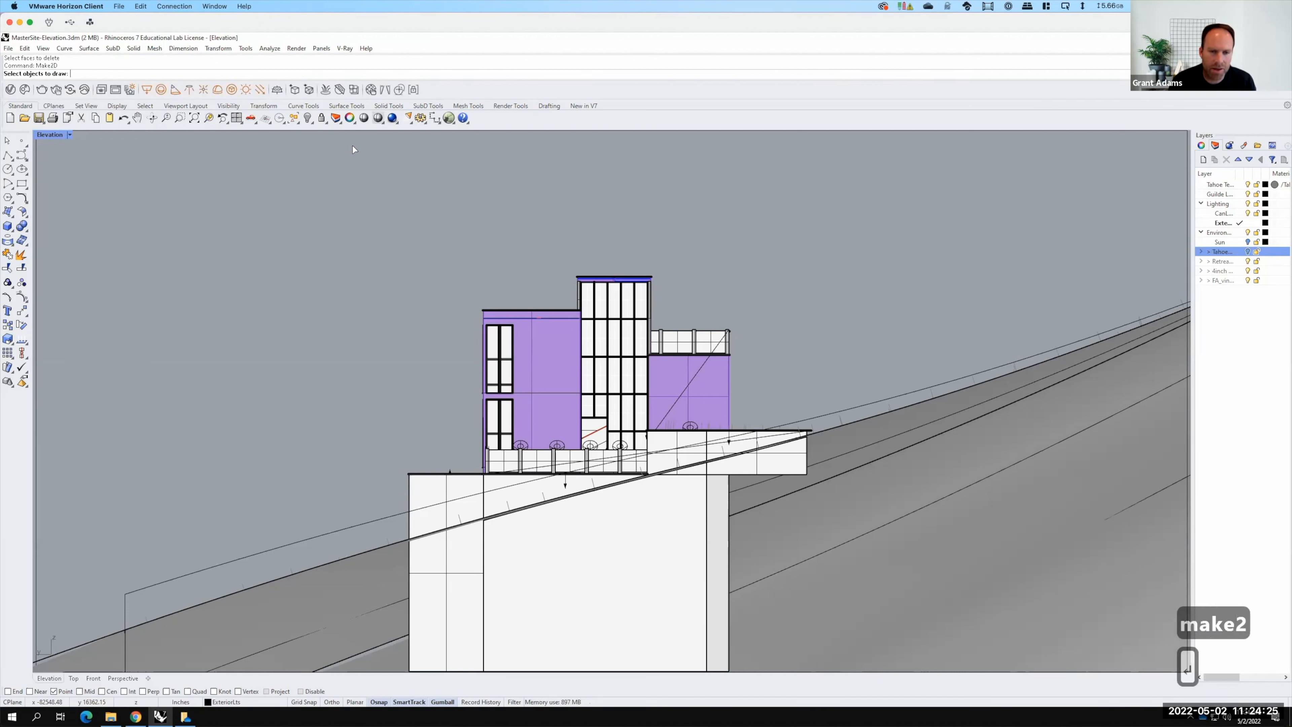
type("all")
key("Return")
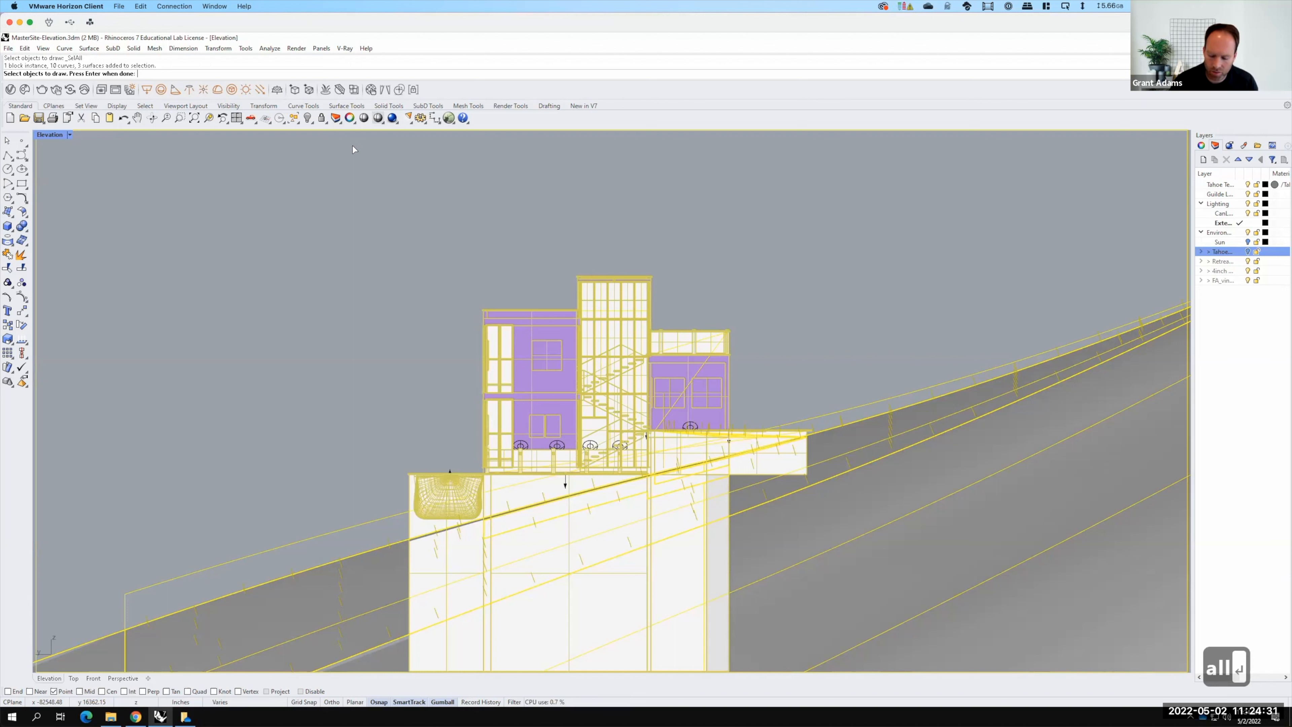
key("Return")
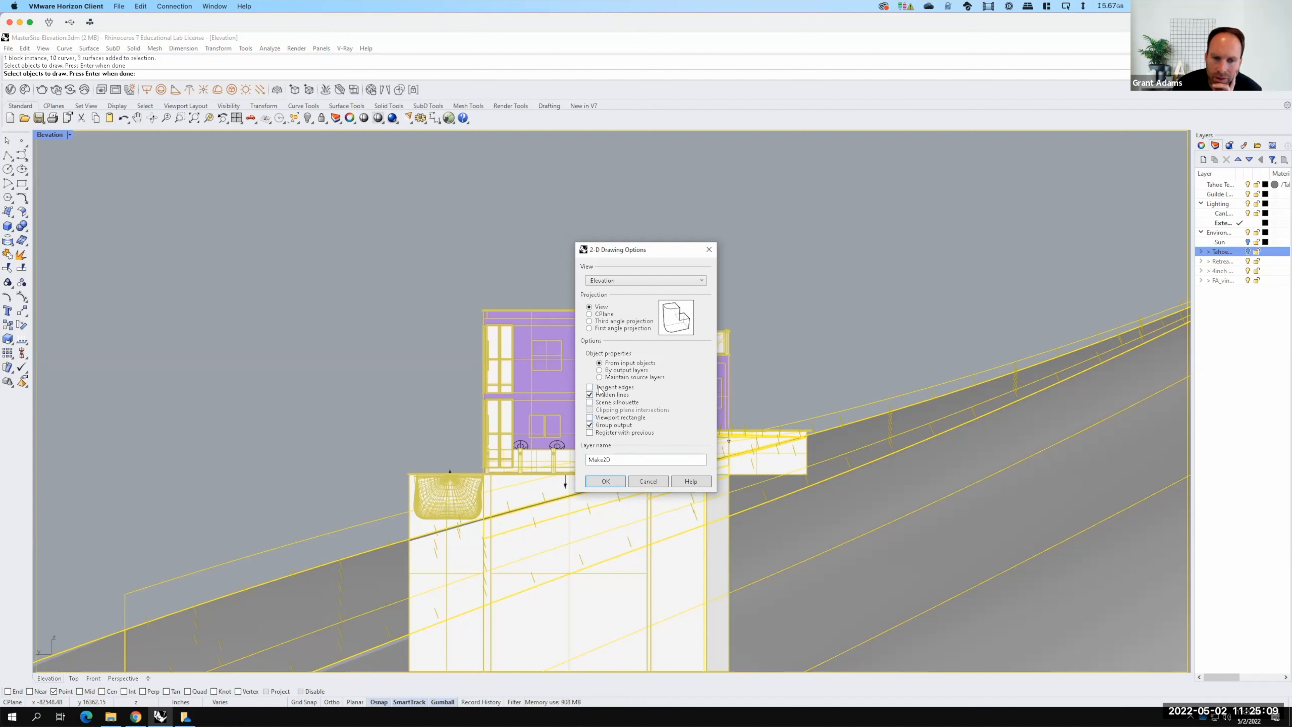
key("F15")
left_click(607, 481)
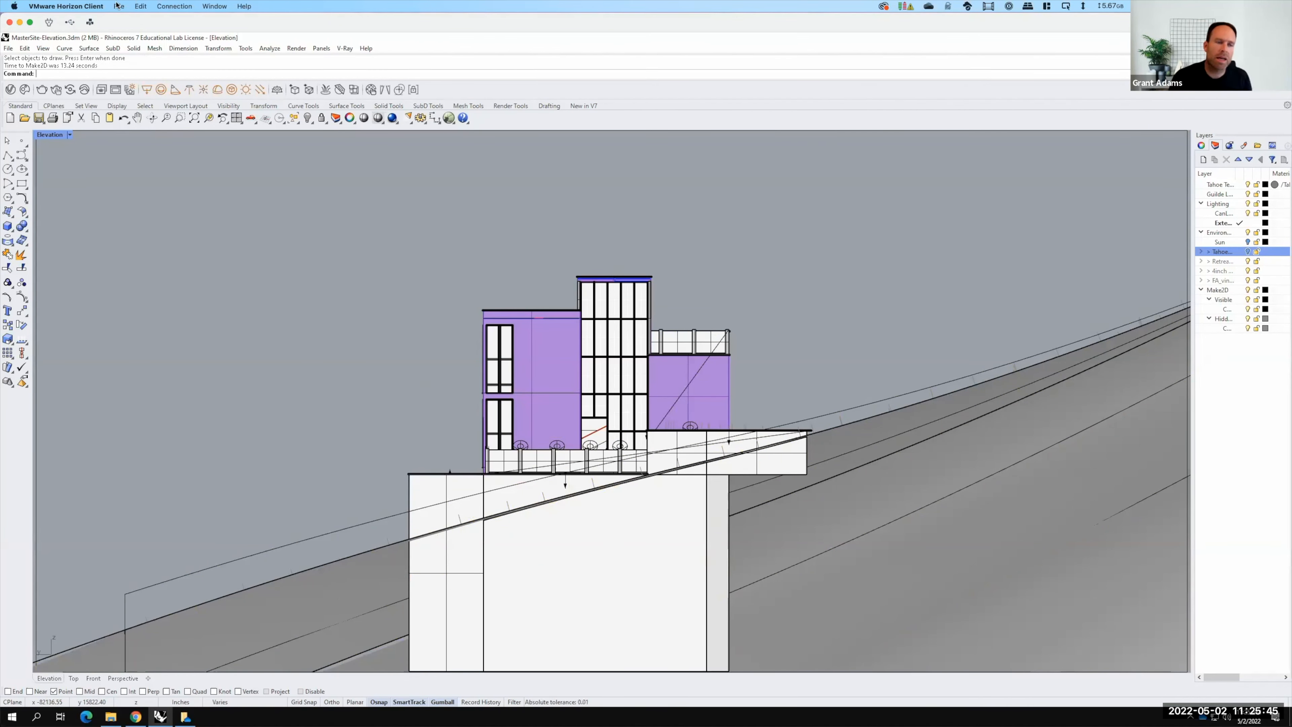
Leave the maximized Elevation view, maximize the Top viewport and zoom to the selected Make2D linework
left_click(47, 134)
double_click(44, 135)
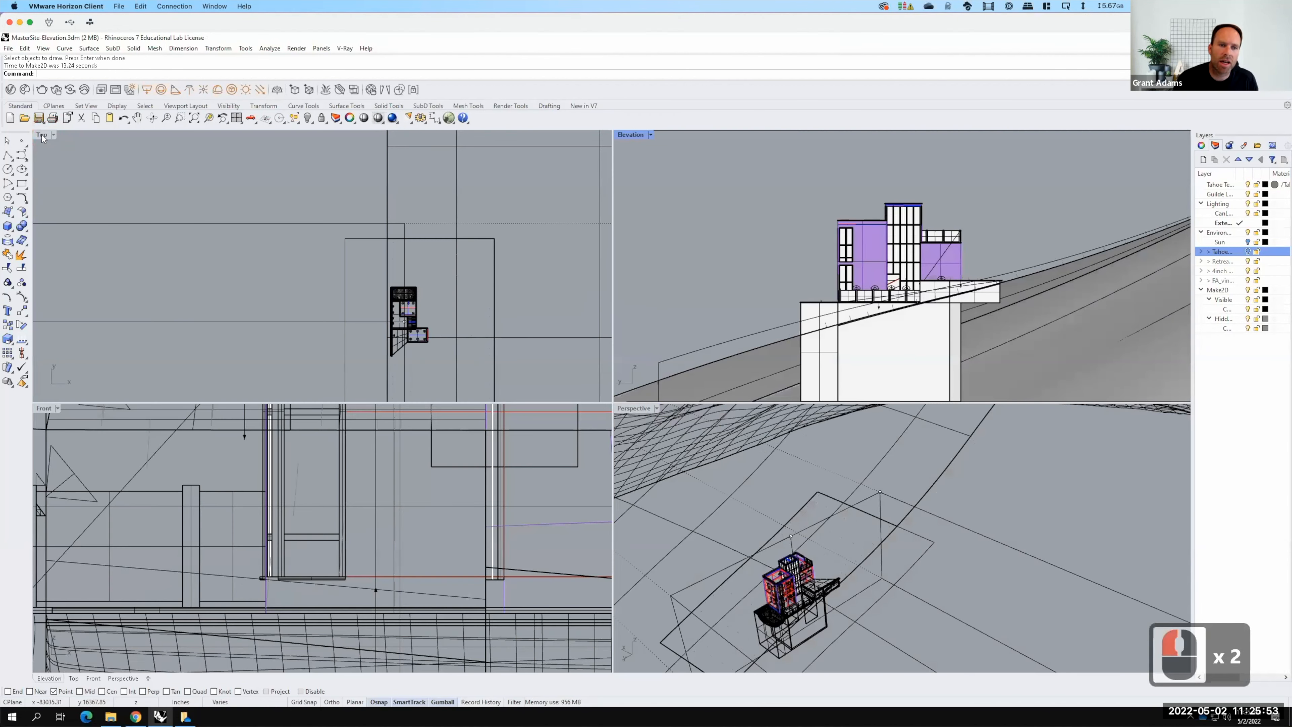
double_click(41, 135)
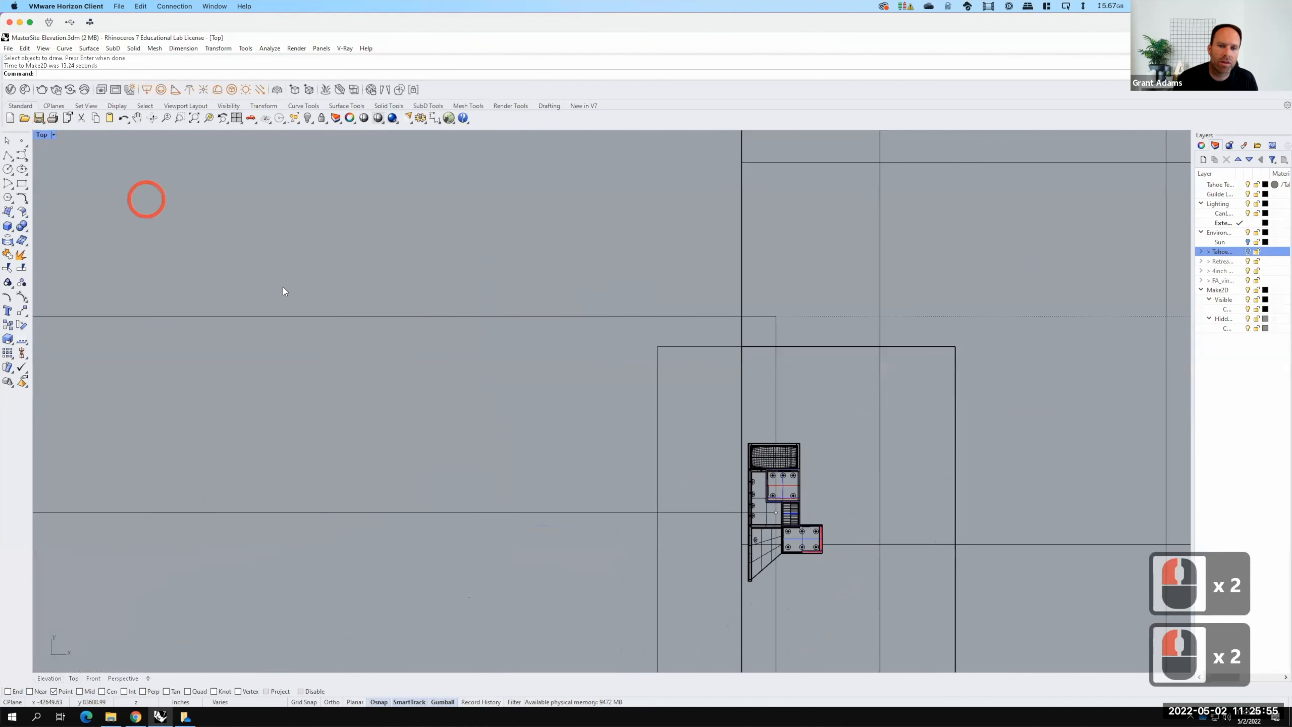
type("z")
key("Return")
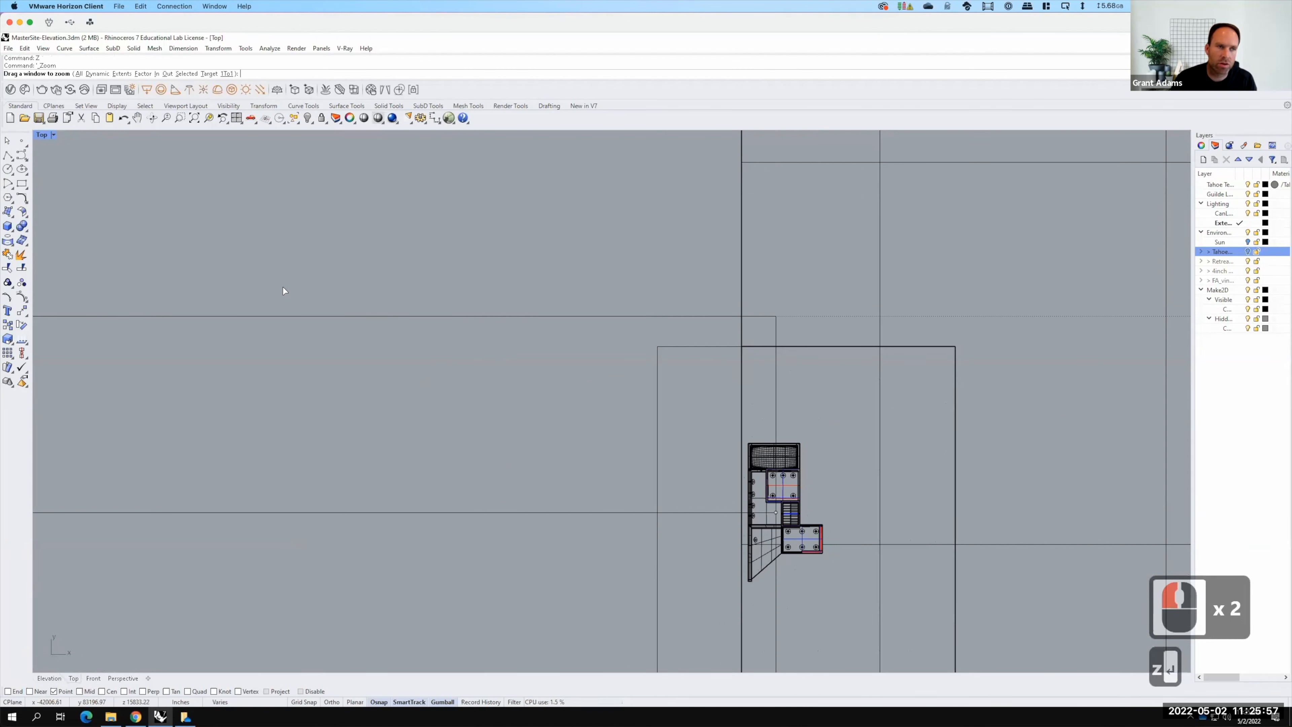
type("s")
key("Return")
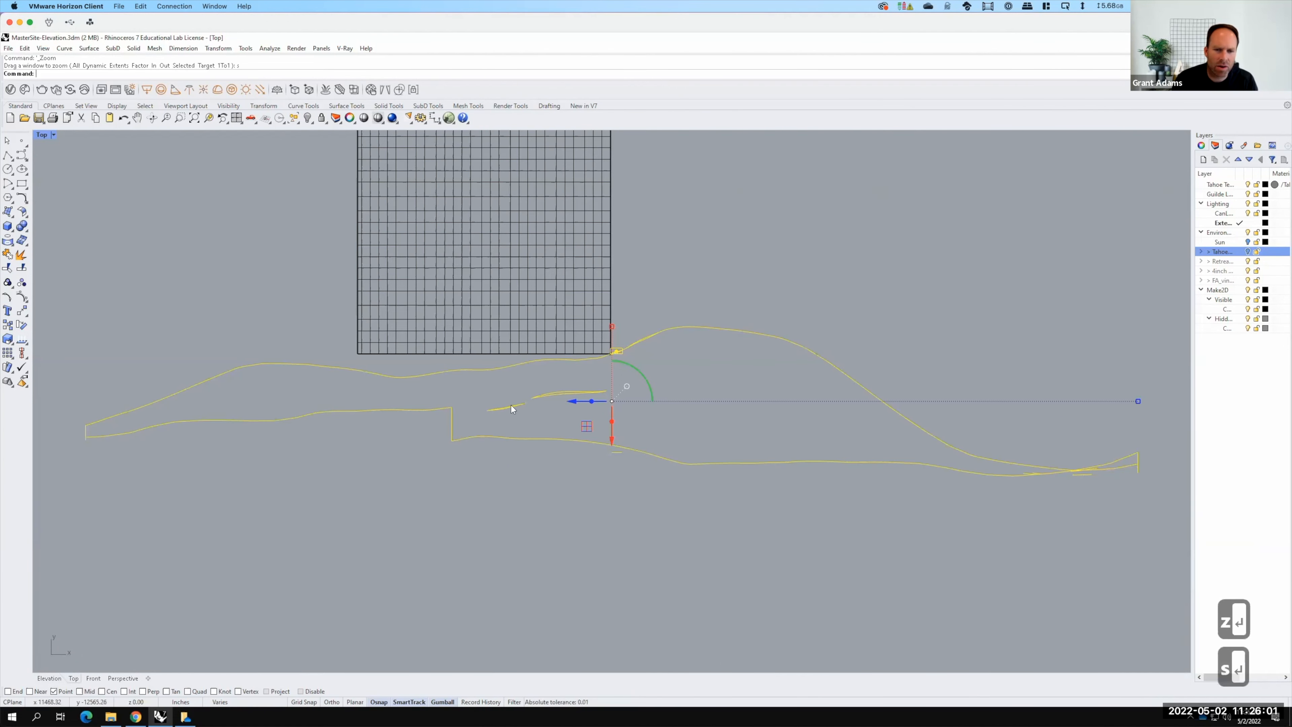
Examine the house, the terrain lines and the surrounding frame rectangle in the Make2D drawing
scroll(532, 397, "up", 5)
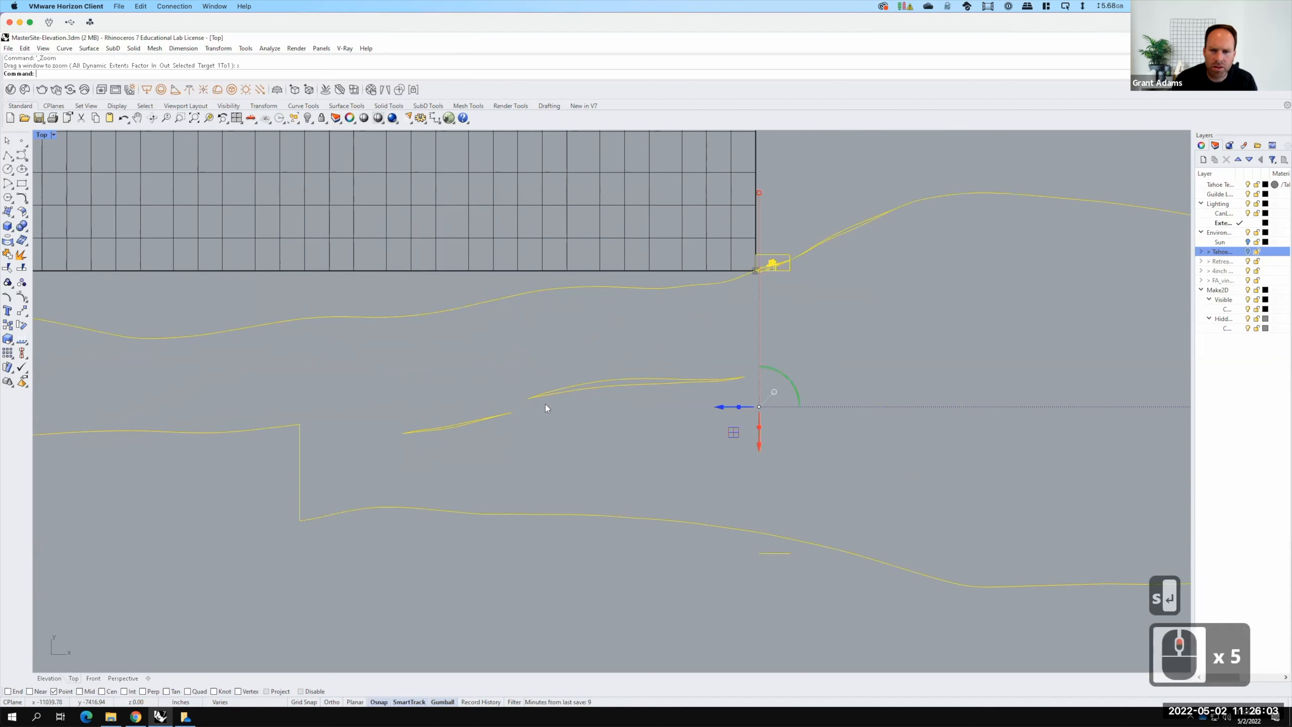
scroll(549, 400, "up", 1)
scroll(813, 234, "up", 13)
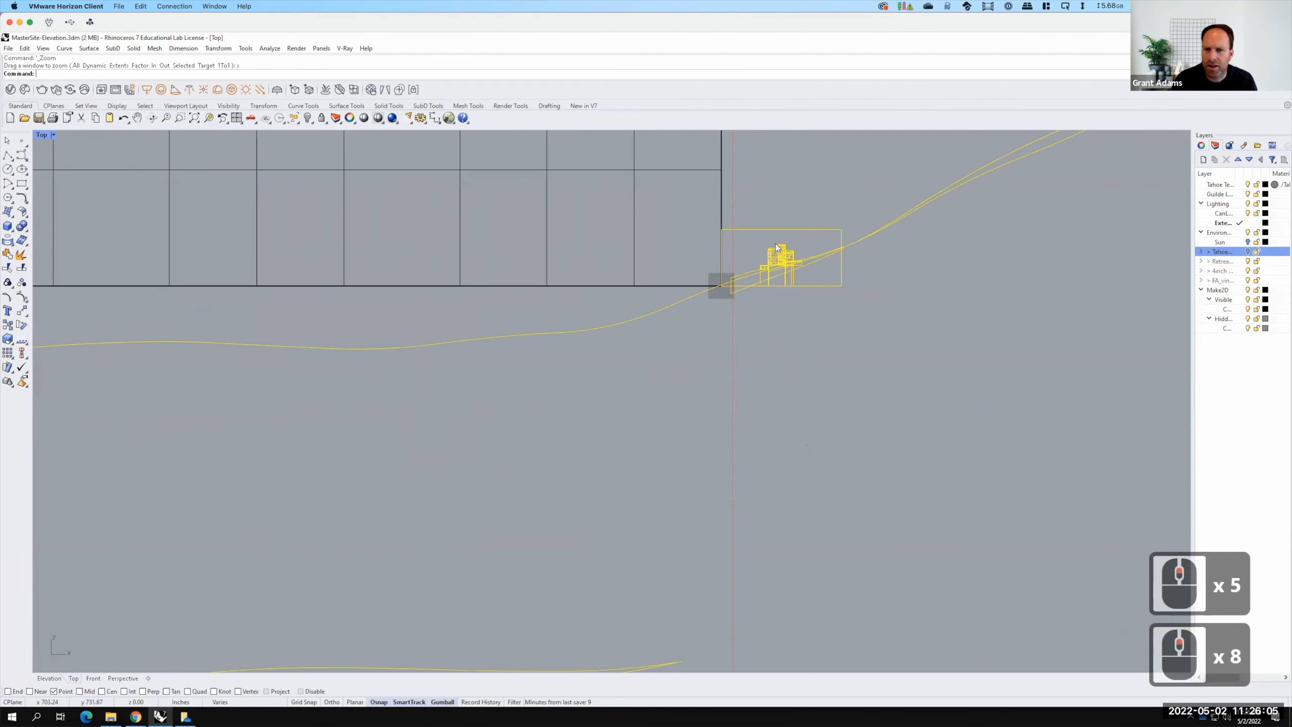
scroll(786, 260, "up", 4)
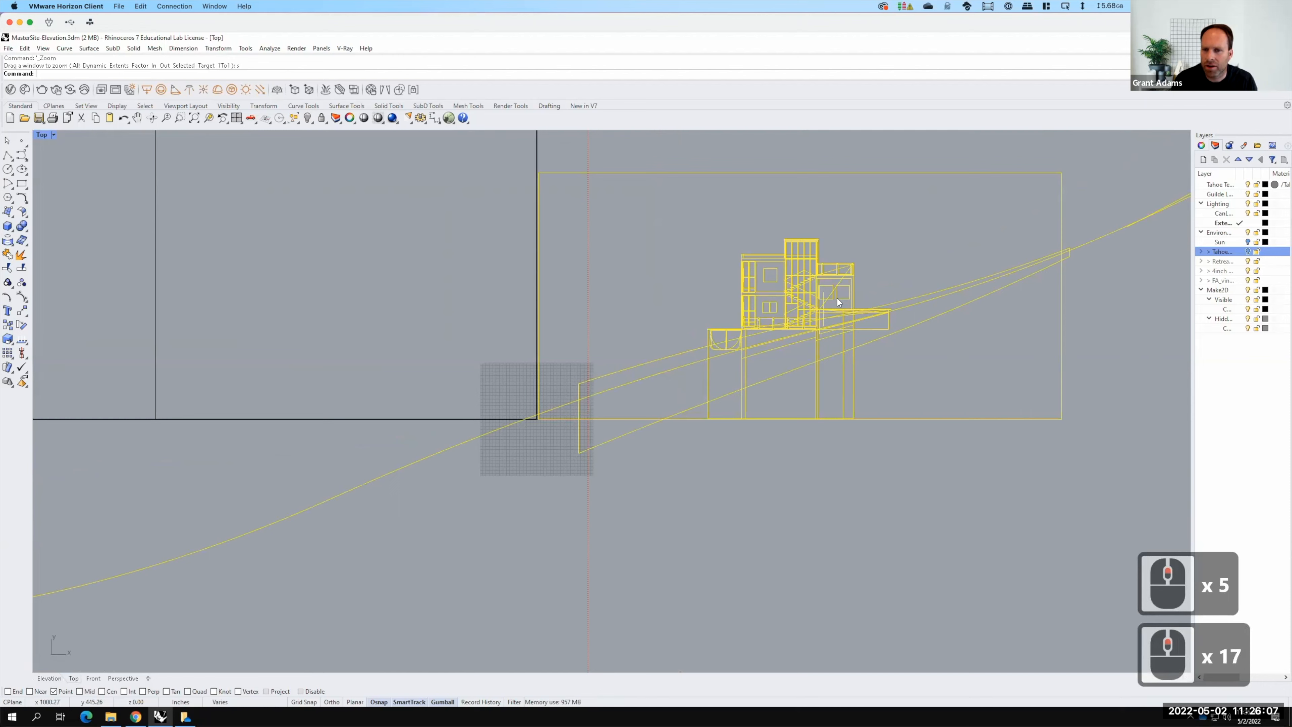
scroll(838, 301, "up", 2)
scroll(427, 527, "down", 9)
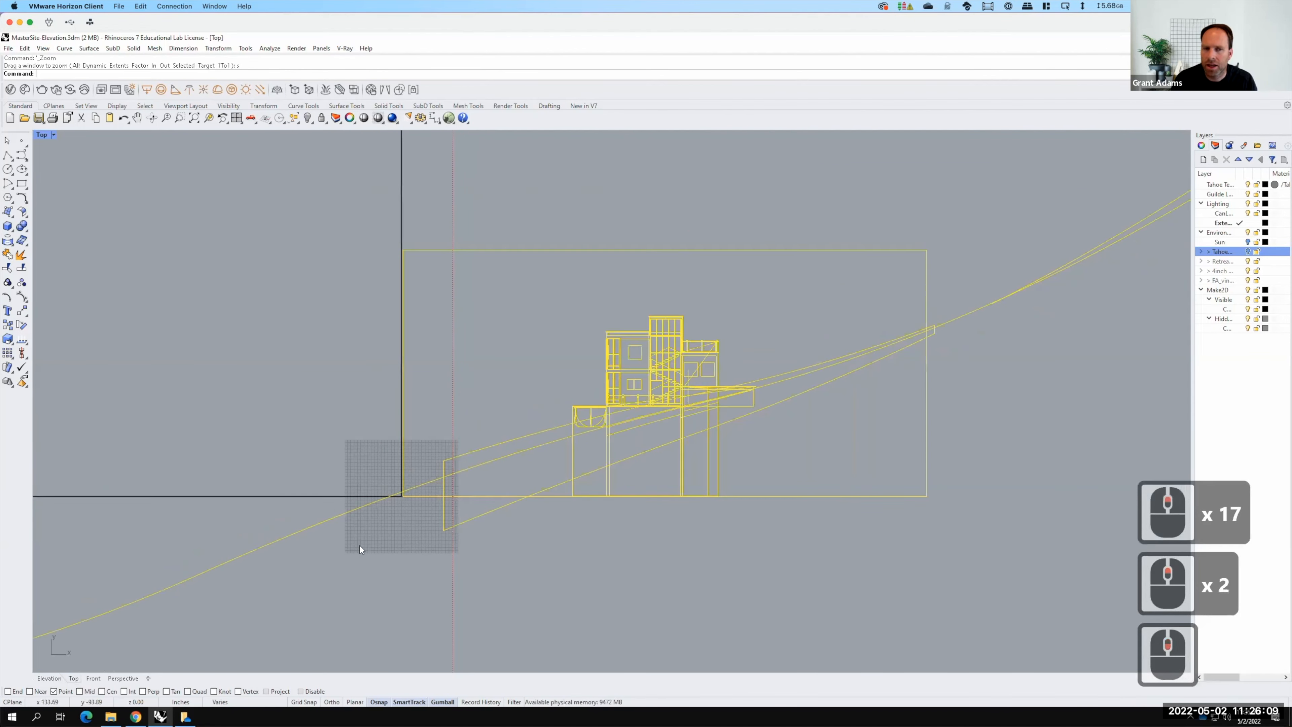
key("F15")
scroll(452, 310, "down", 5)
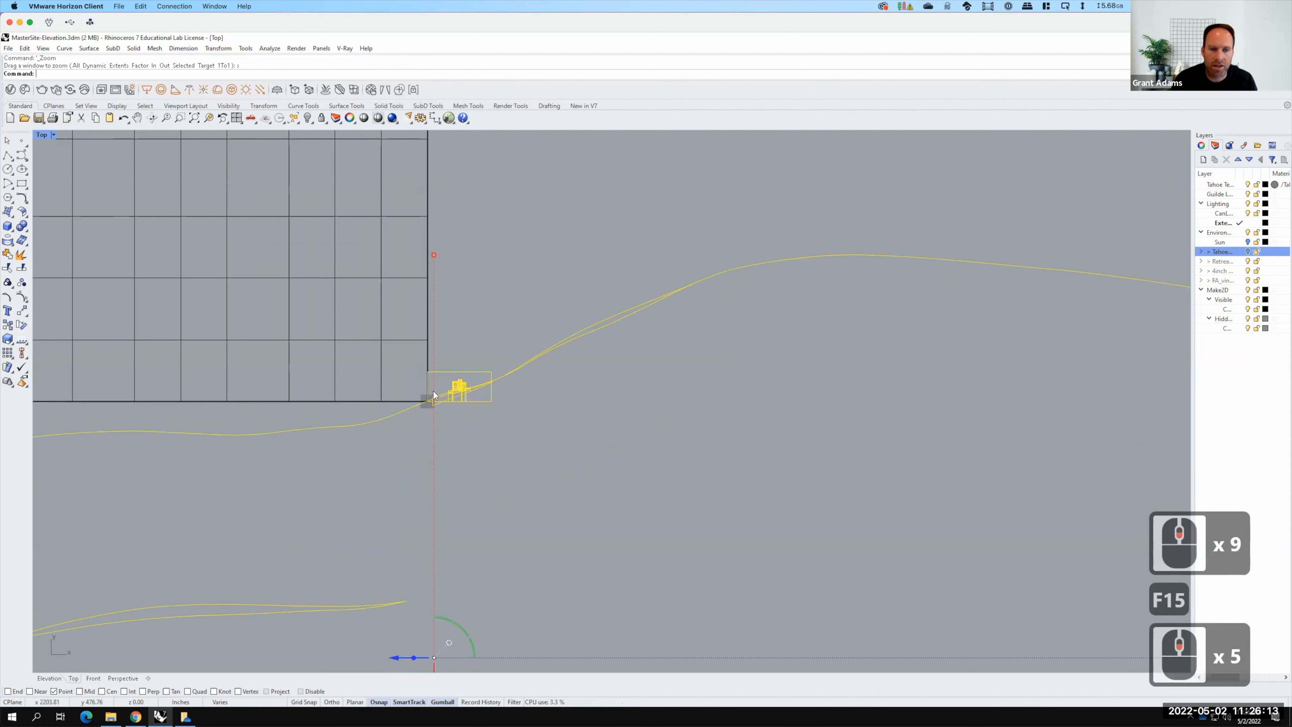
scroll(606, 396, "up", 8)
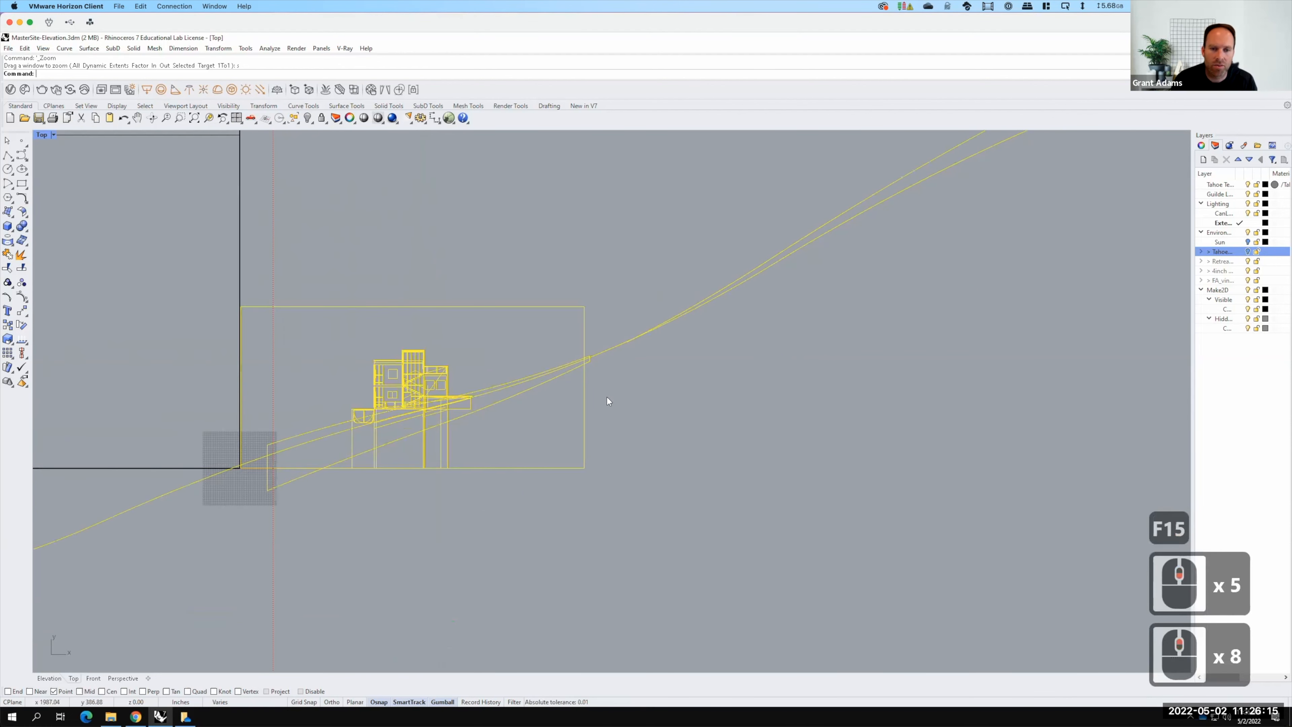
Trim the Make2D terrain lines where they extend past the right, left and bottom edges of the frame rectangle
type("trim")
key("Return")
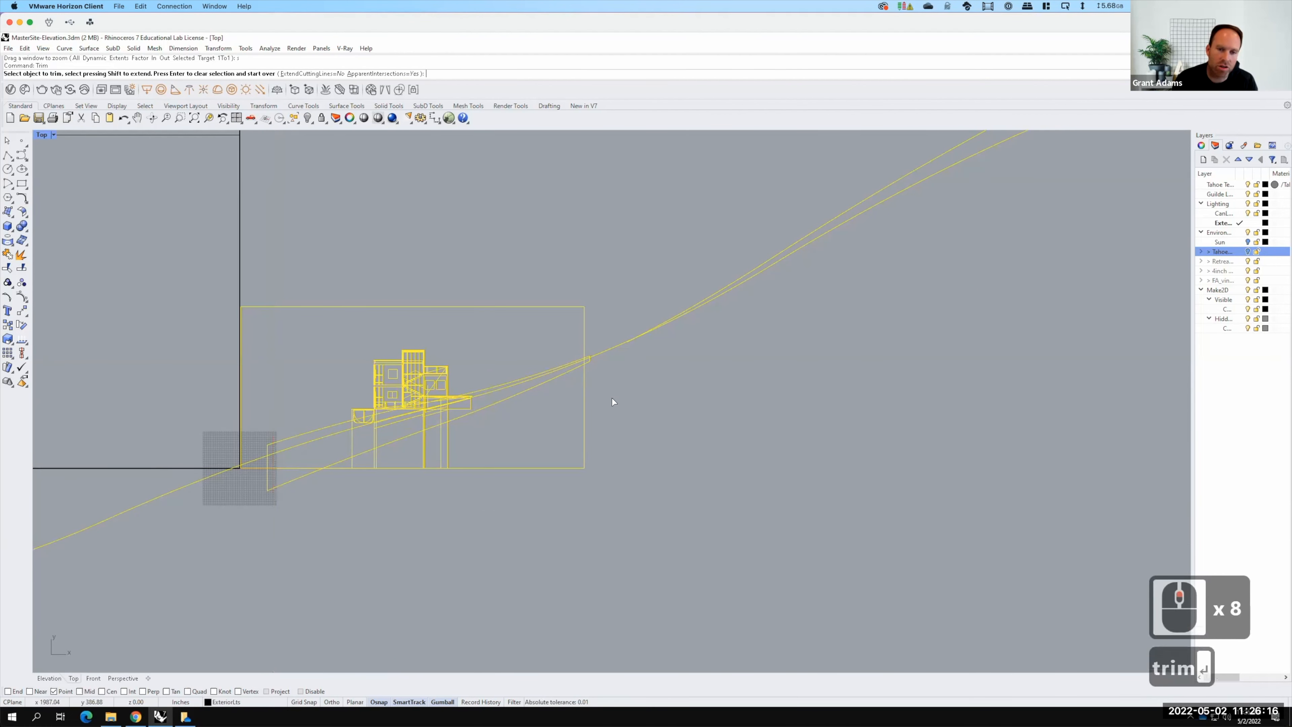
left_click(589, 353)
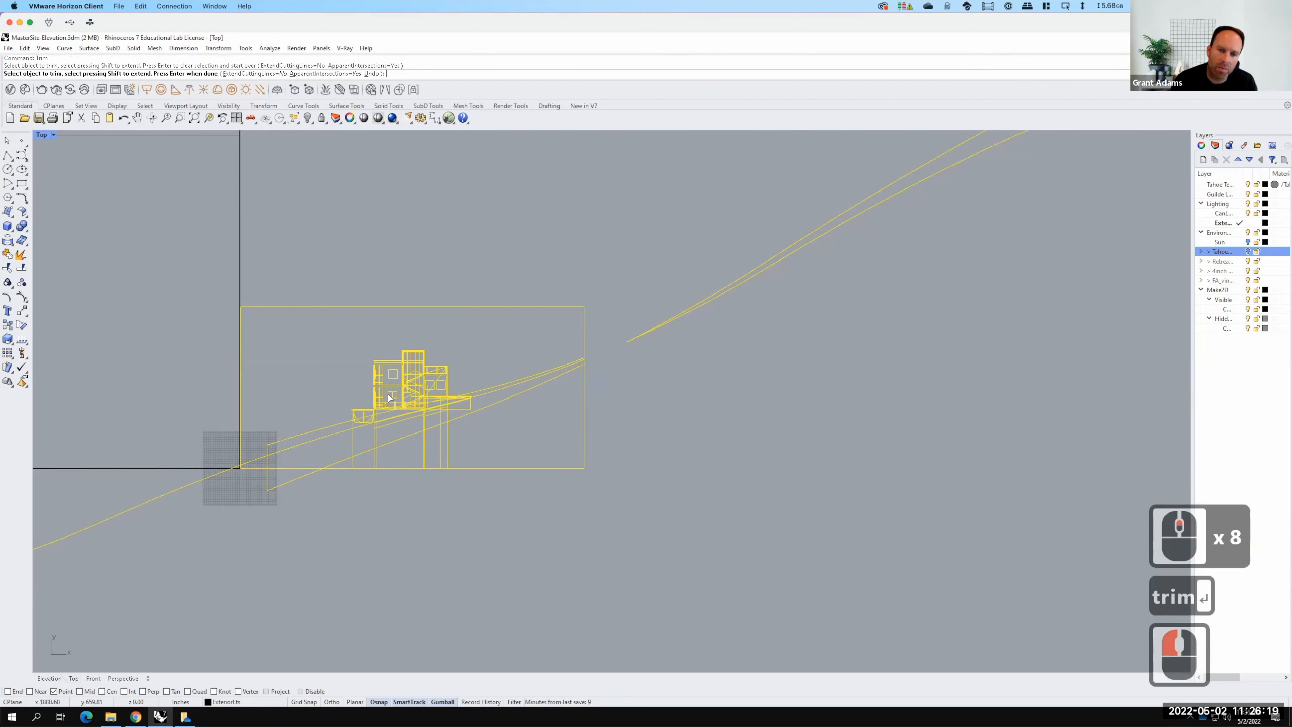
scroll(234, 466, "up", 4)
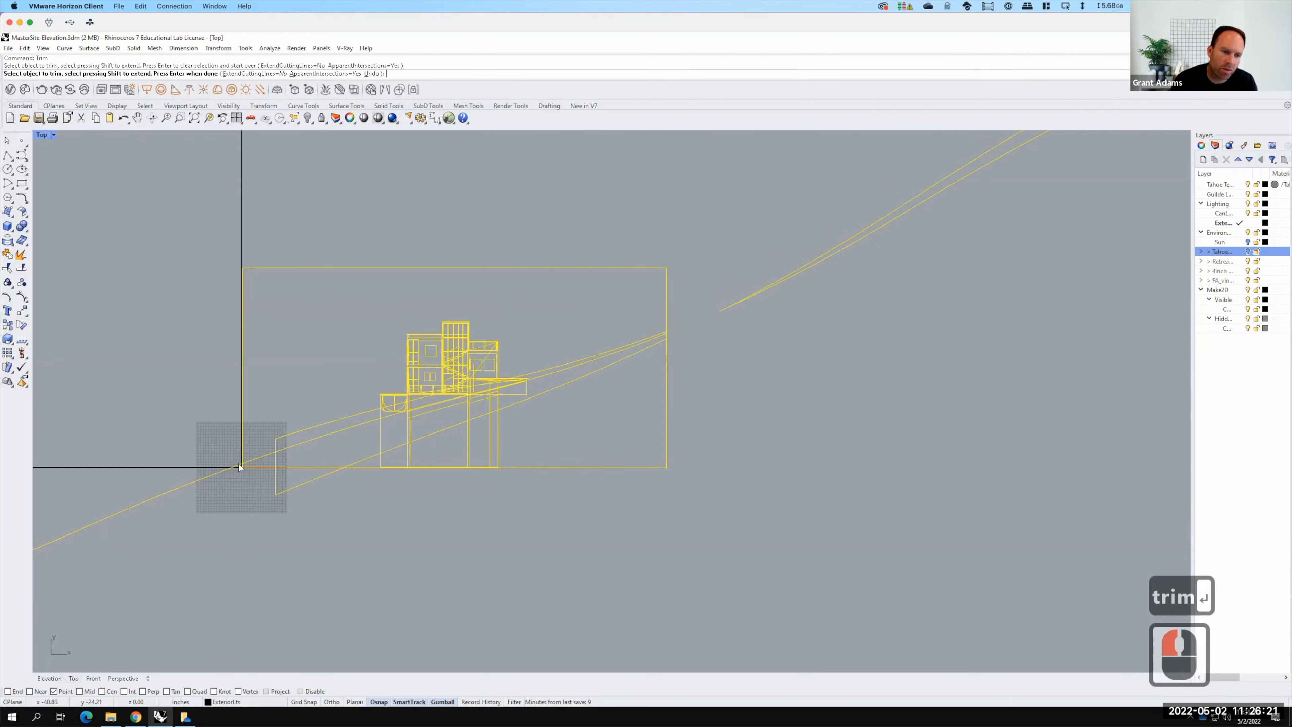
scroll(245, 462, "up", 4)
left_click(243, 458)
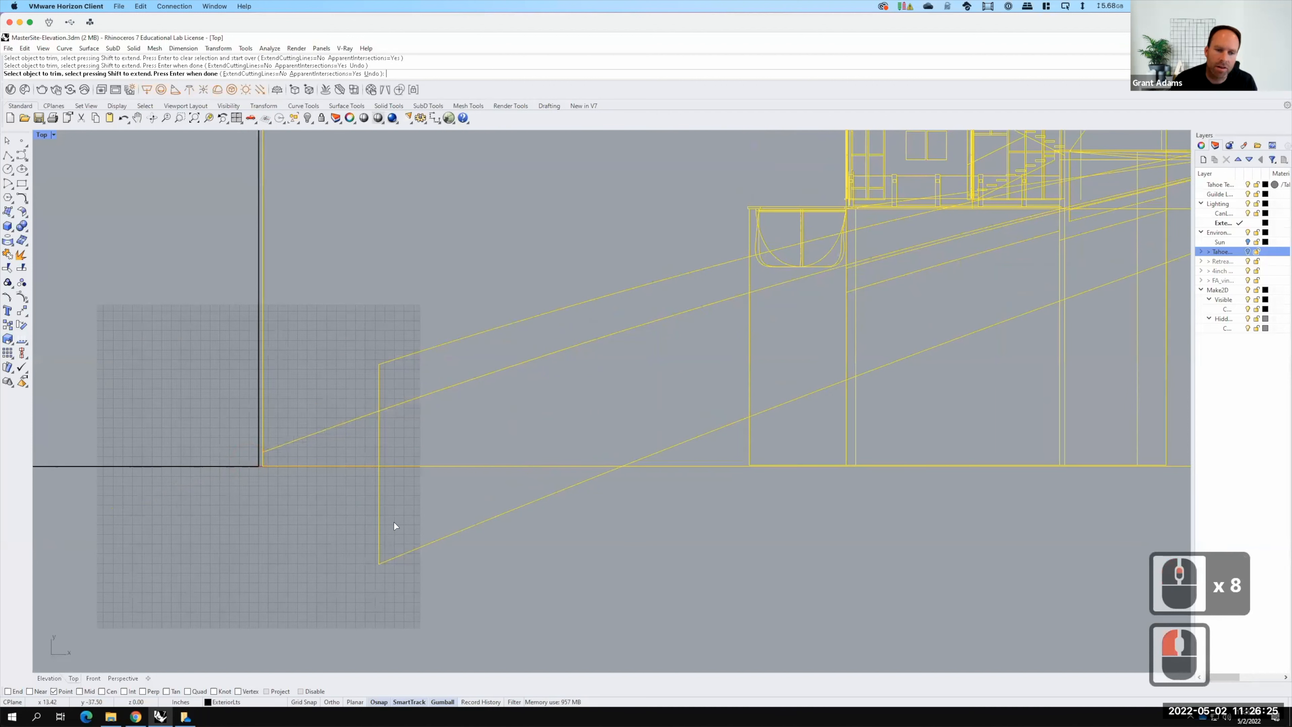
scroll(320, 508, "down", 7)
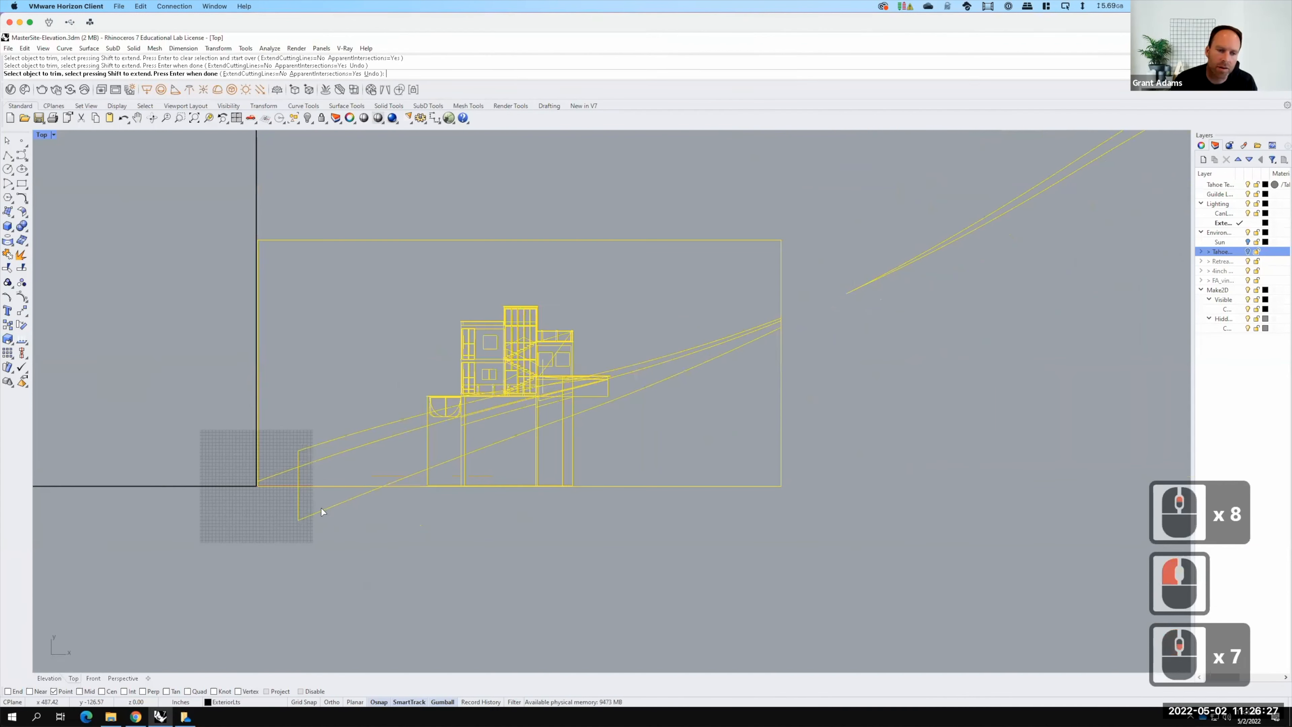
left_click_drag(443, 538, 285, 495)
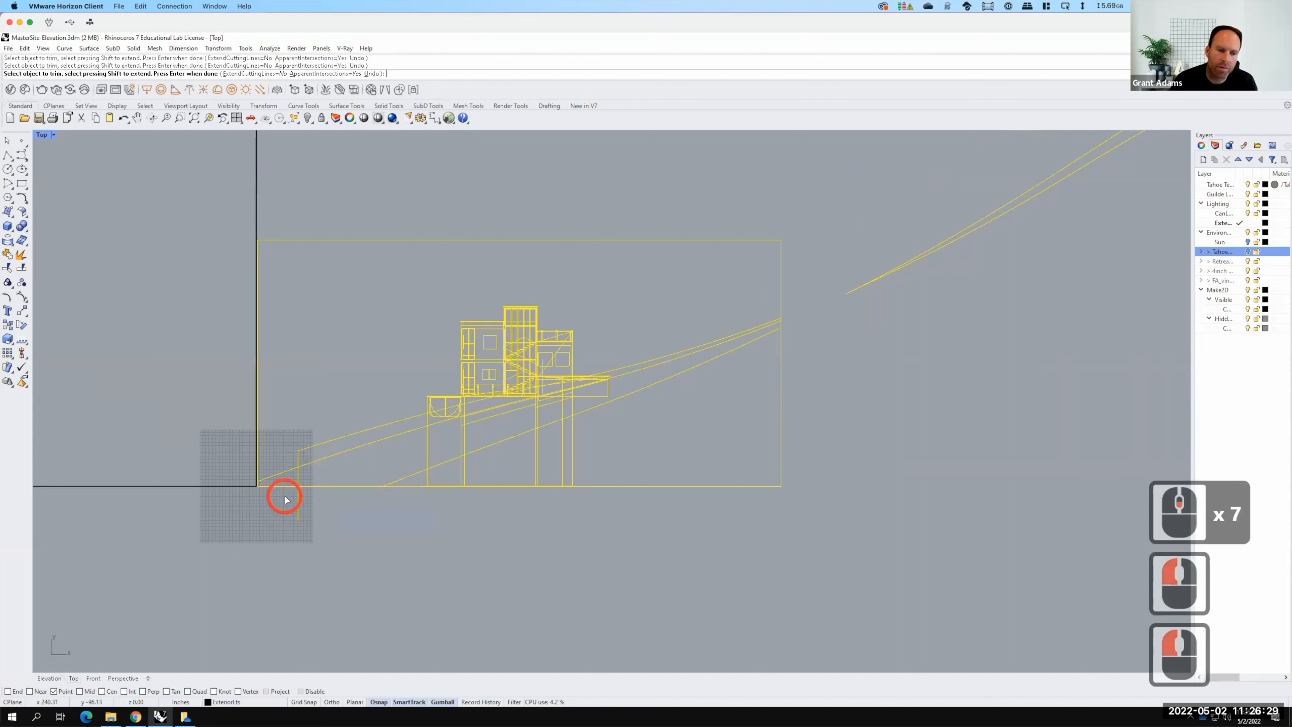
key("Return")
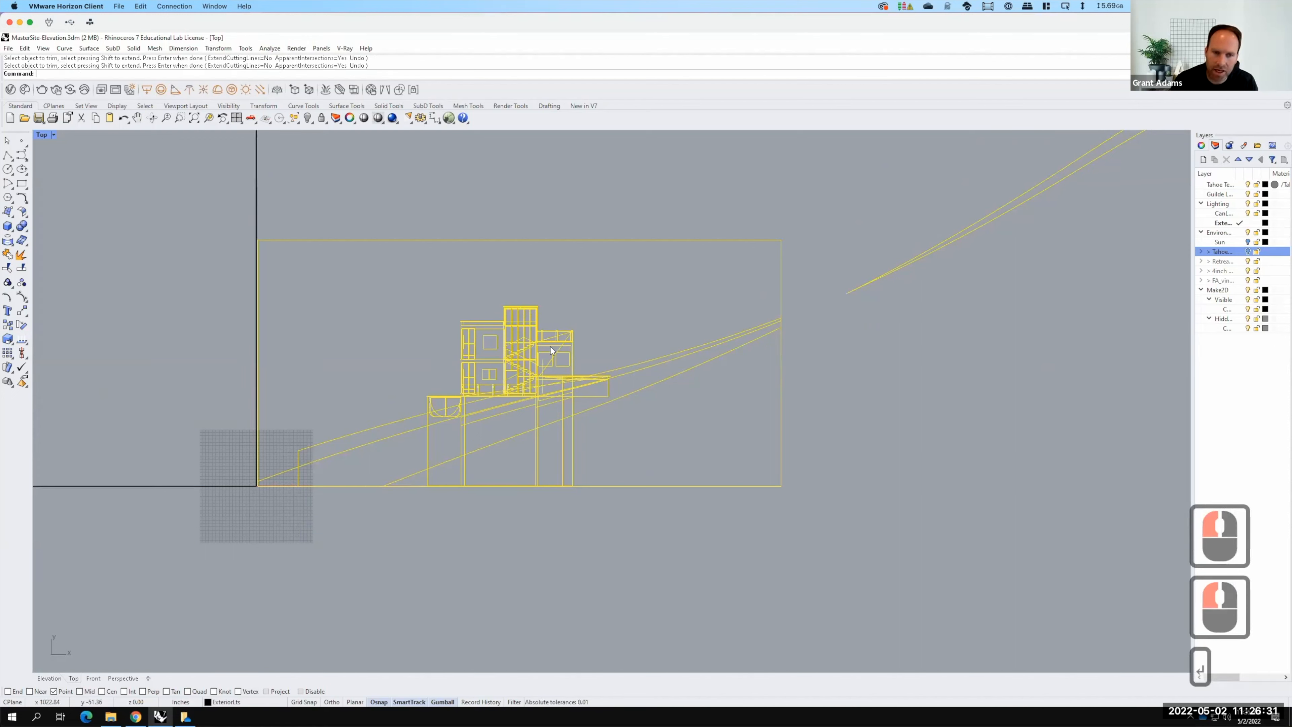
Select the trimmed Make2D linework within the frame rectangle and start exporting the selection in Adobe Illustrator (*.ai) format
left_click(871, 380)
left_click(692, 395)
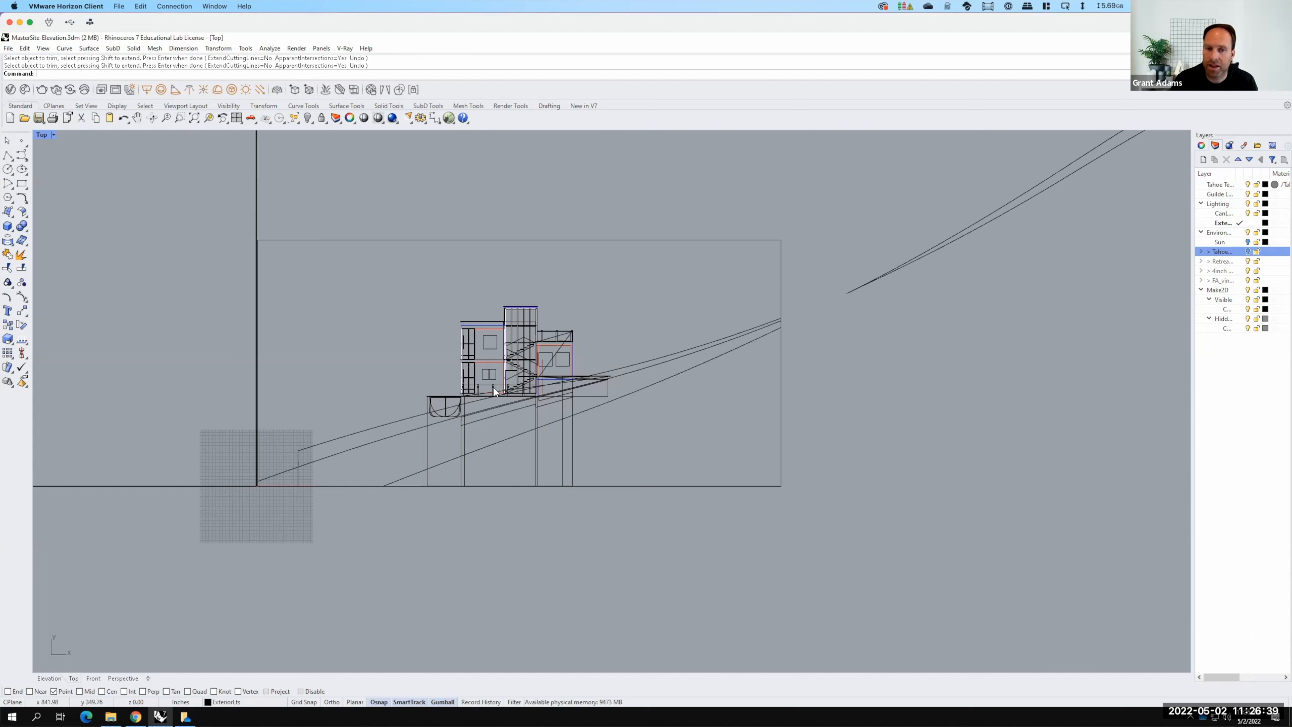
left_click_drag(233, 219, 809, 581)
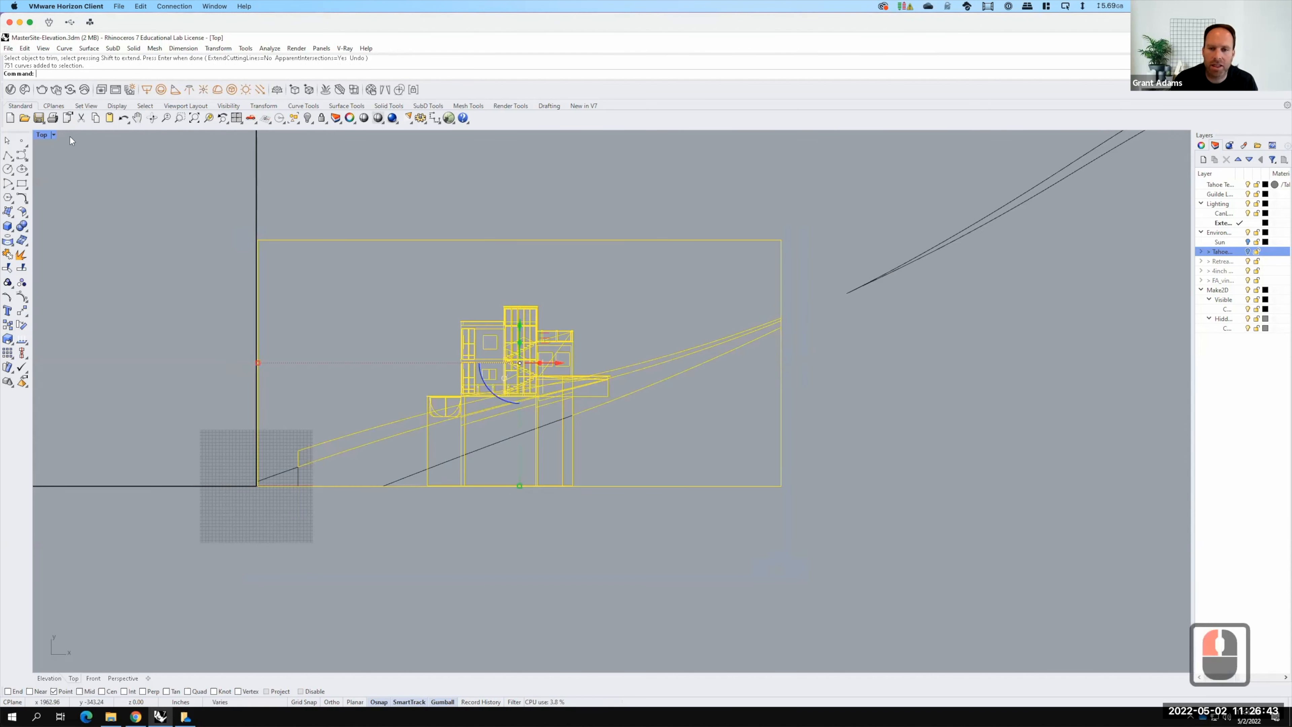
left_click(8, 48)
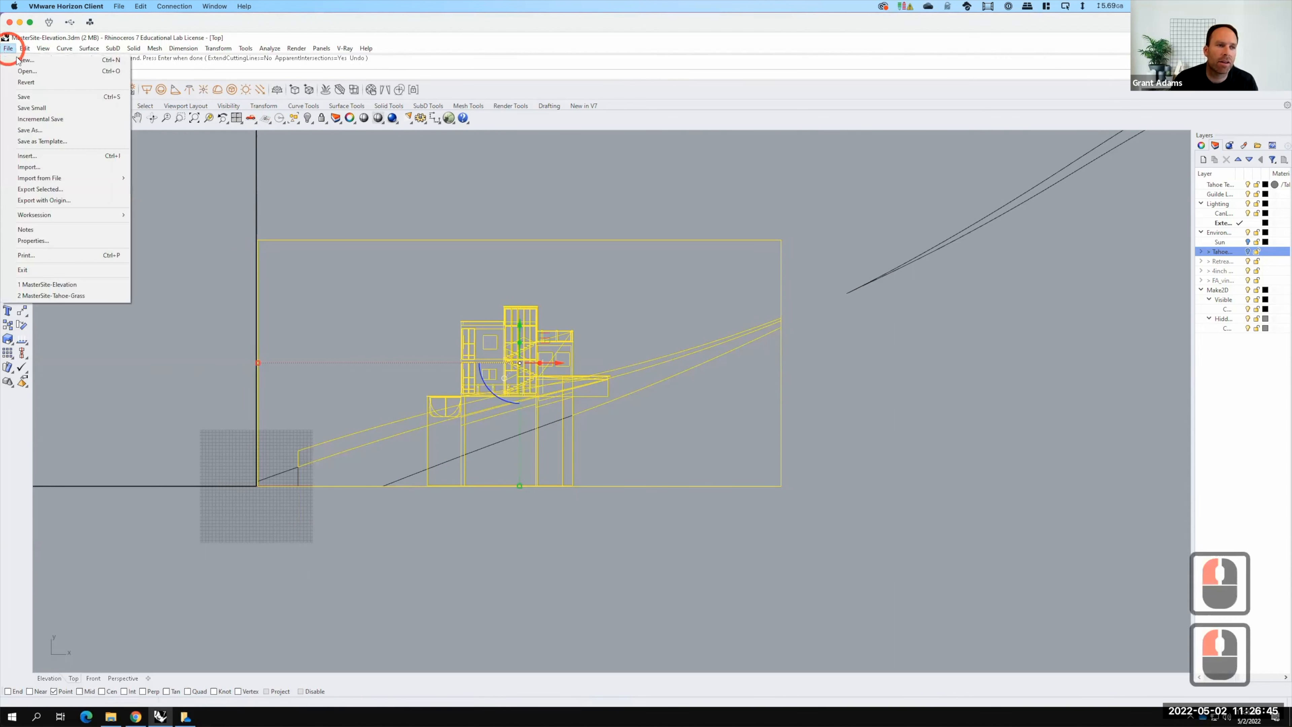
left_click(41, 190)
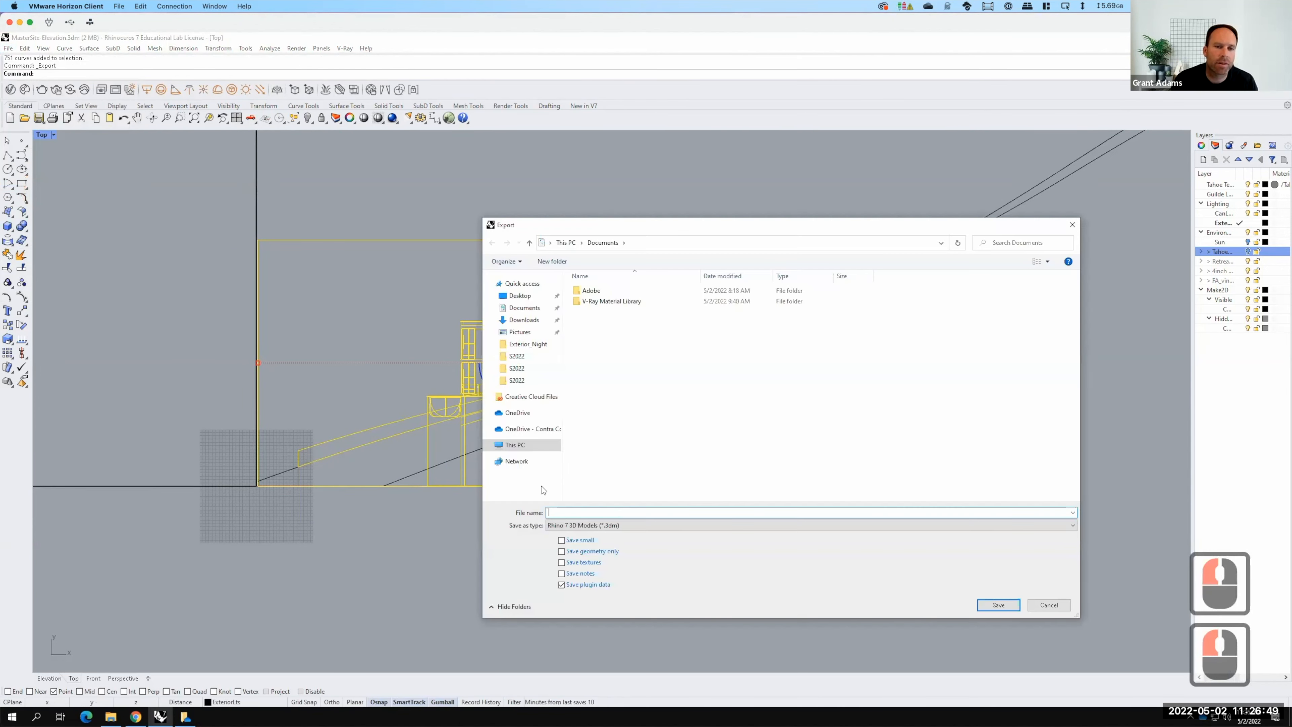
left_click(572, 526)
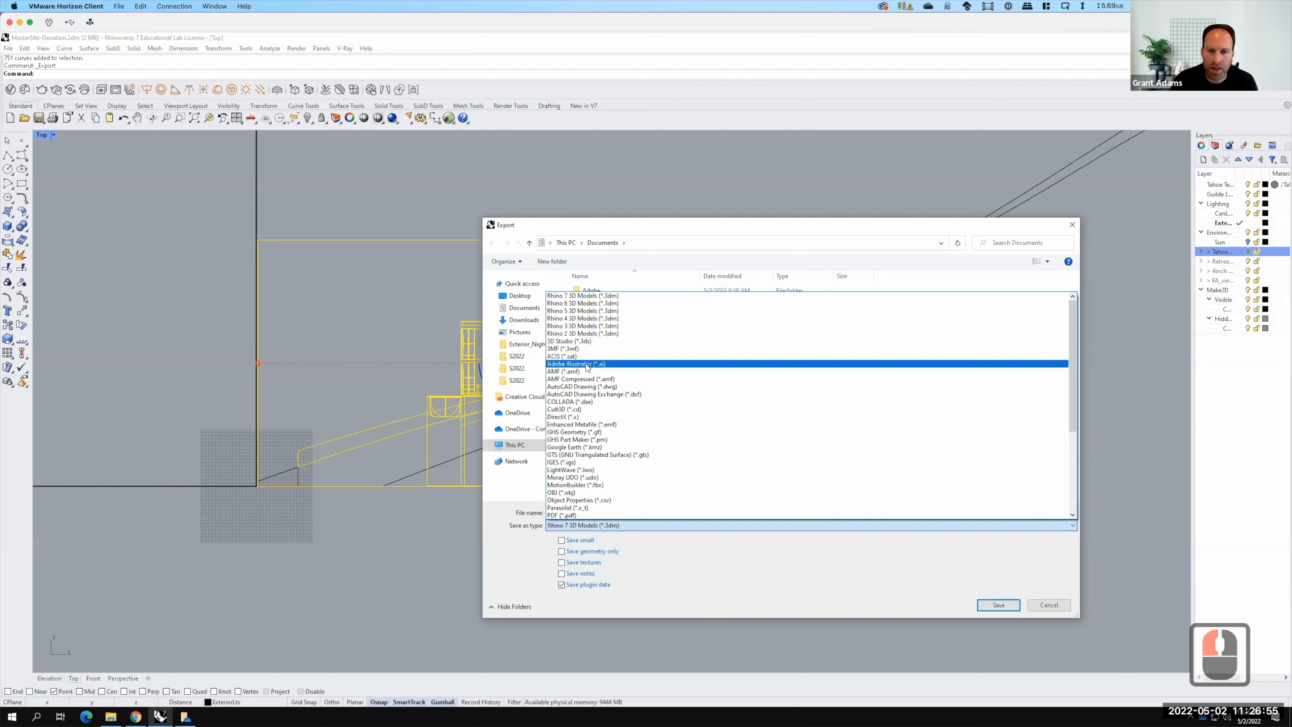
left_click(588, 364)
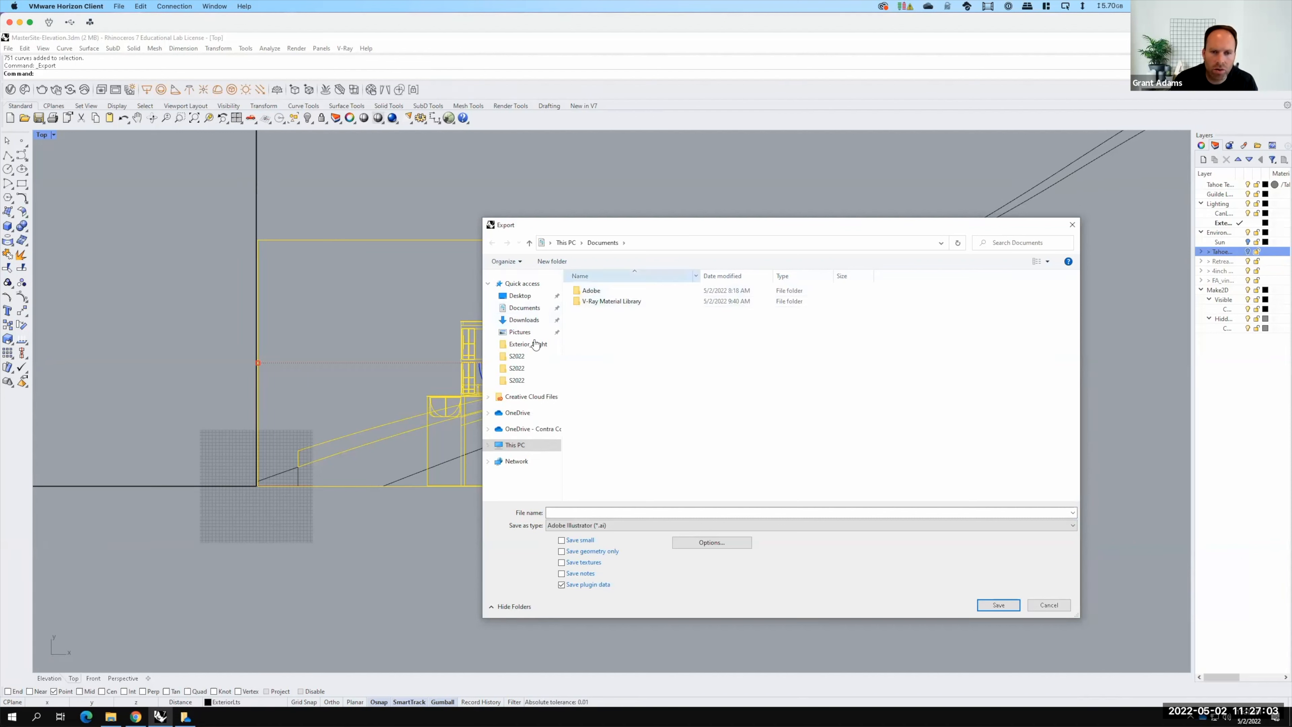
Browse the export location to Live Demonstrations, Live - A136 Exercises, A205 - Artist's Retreat, S2022
left_click(528, 433)
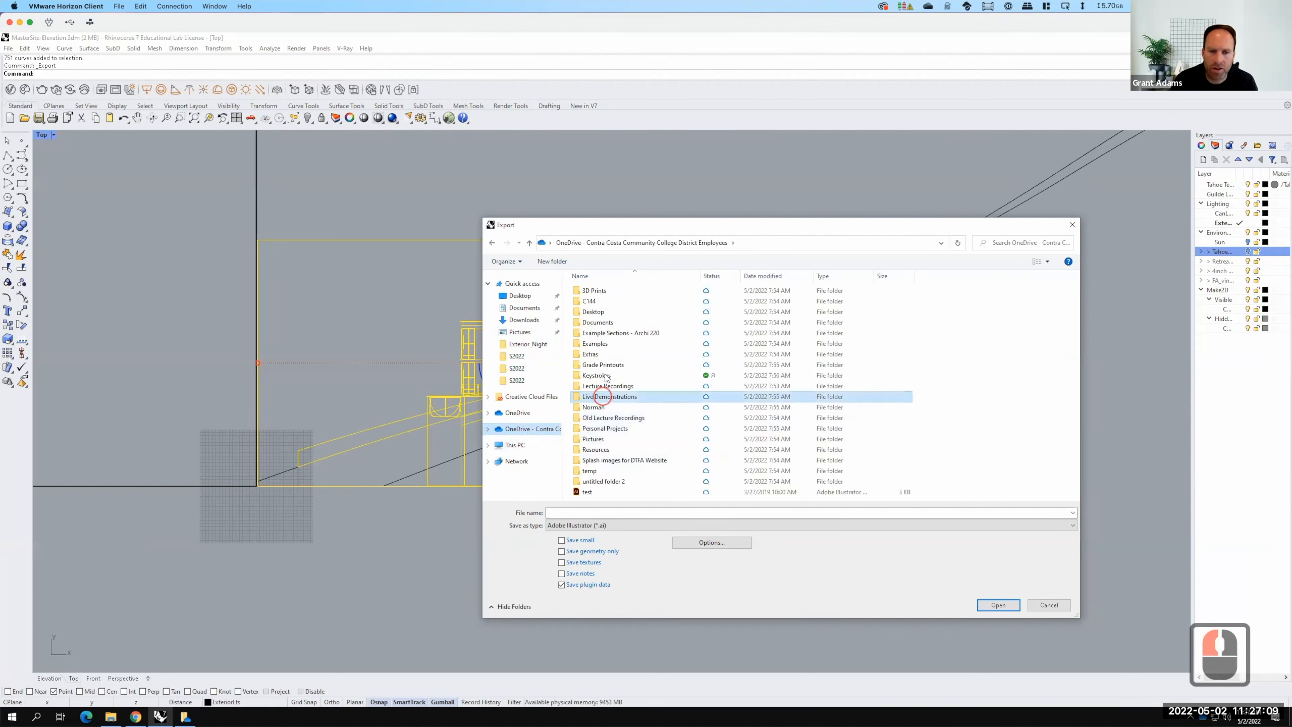
left_click(603, 397)
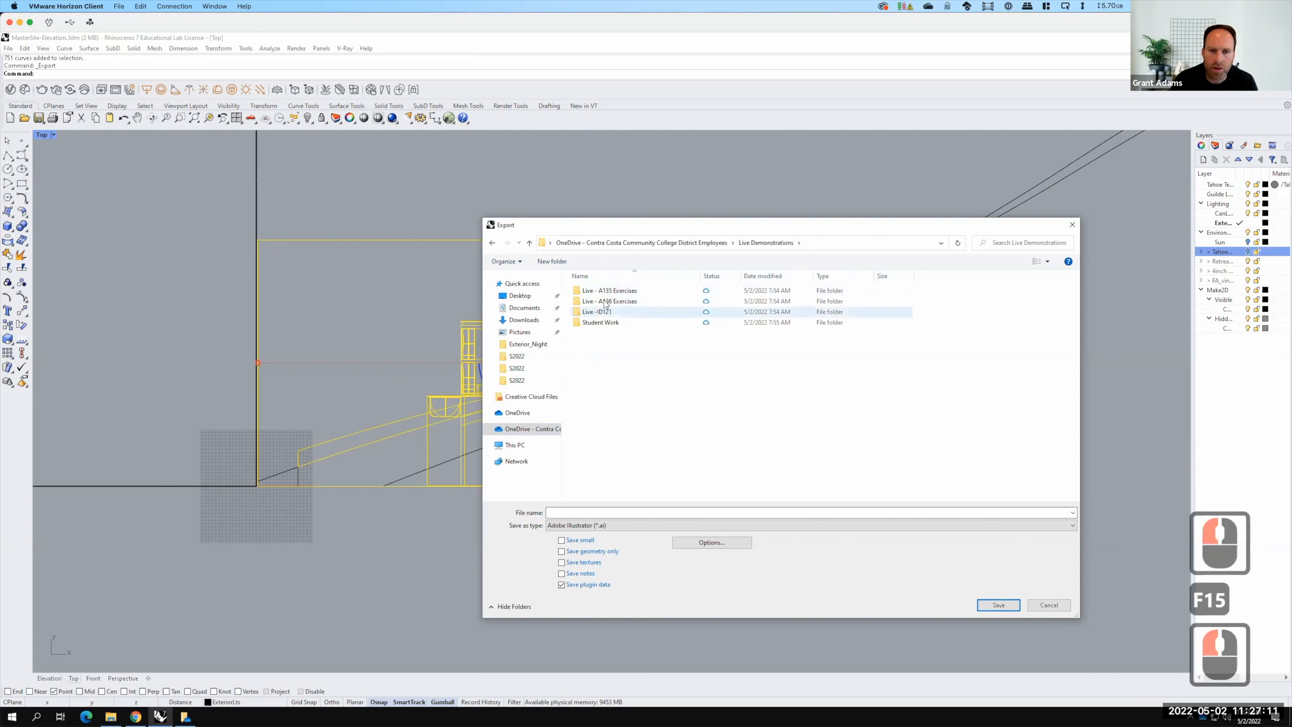
double_click(603, 300)
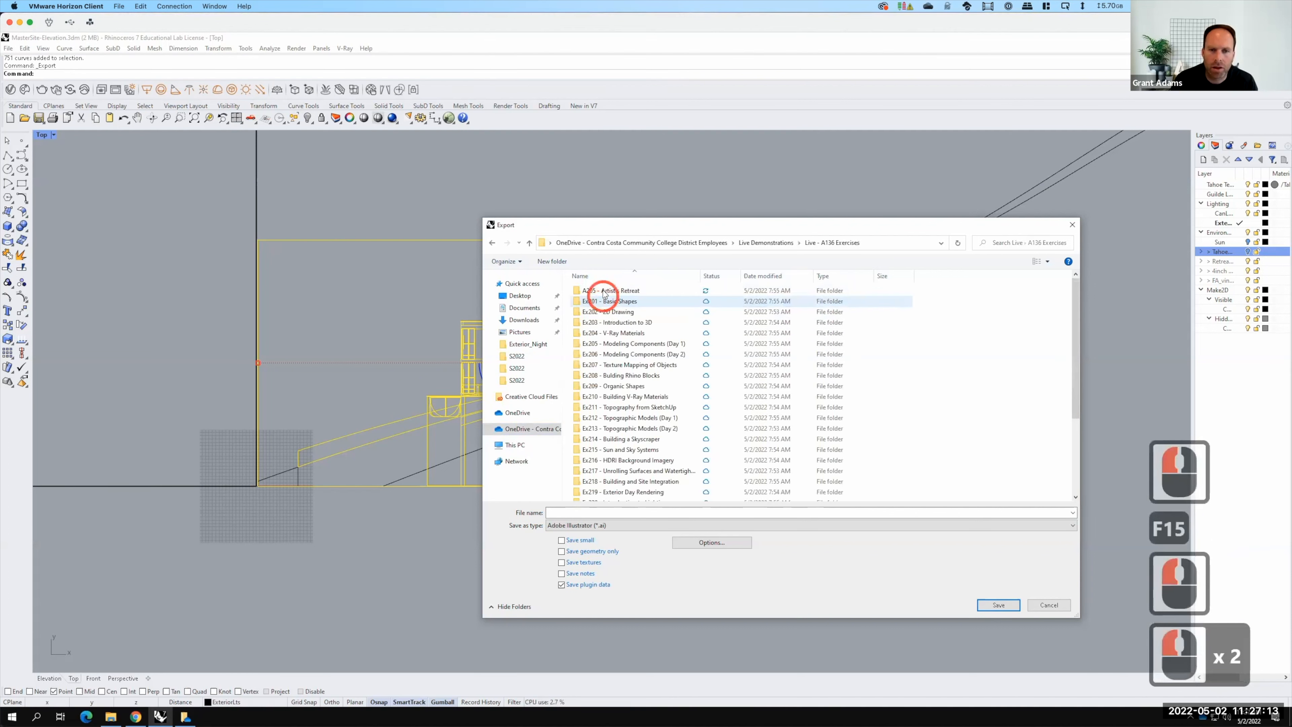
double_click(598, 290)
left_click(591, 365)
double_click(591, 365)
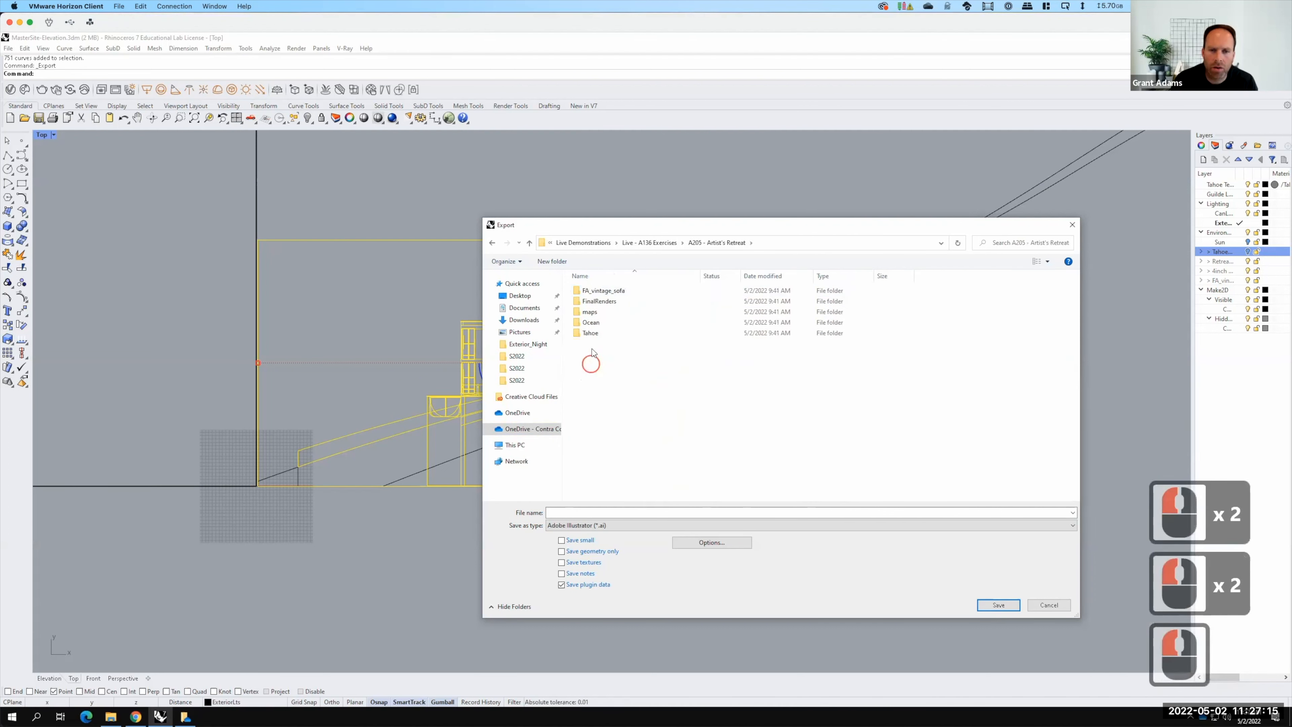
Create a folder named Elevation inside S2022 and open it as the export destination
left_click(551, 261)
type("Elevation")
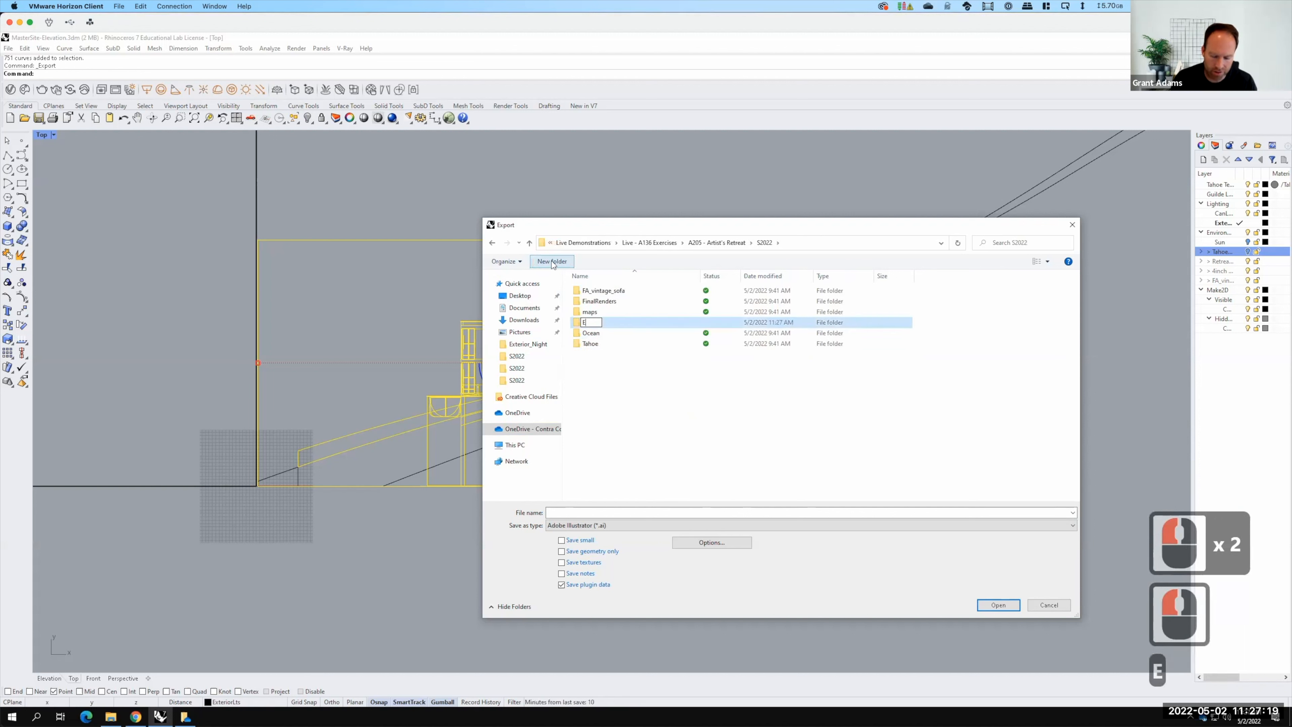
left_click(630, 319)
left_click(630, 319)
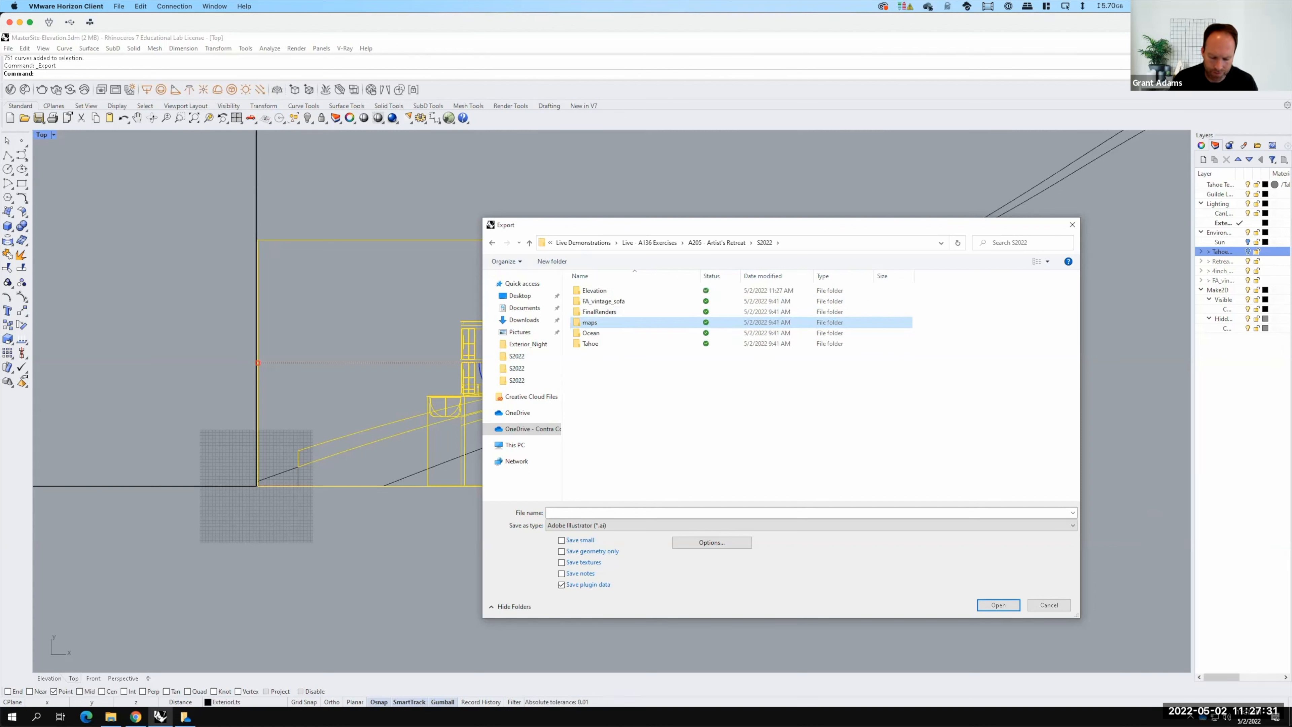
left_click(544, 6)
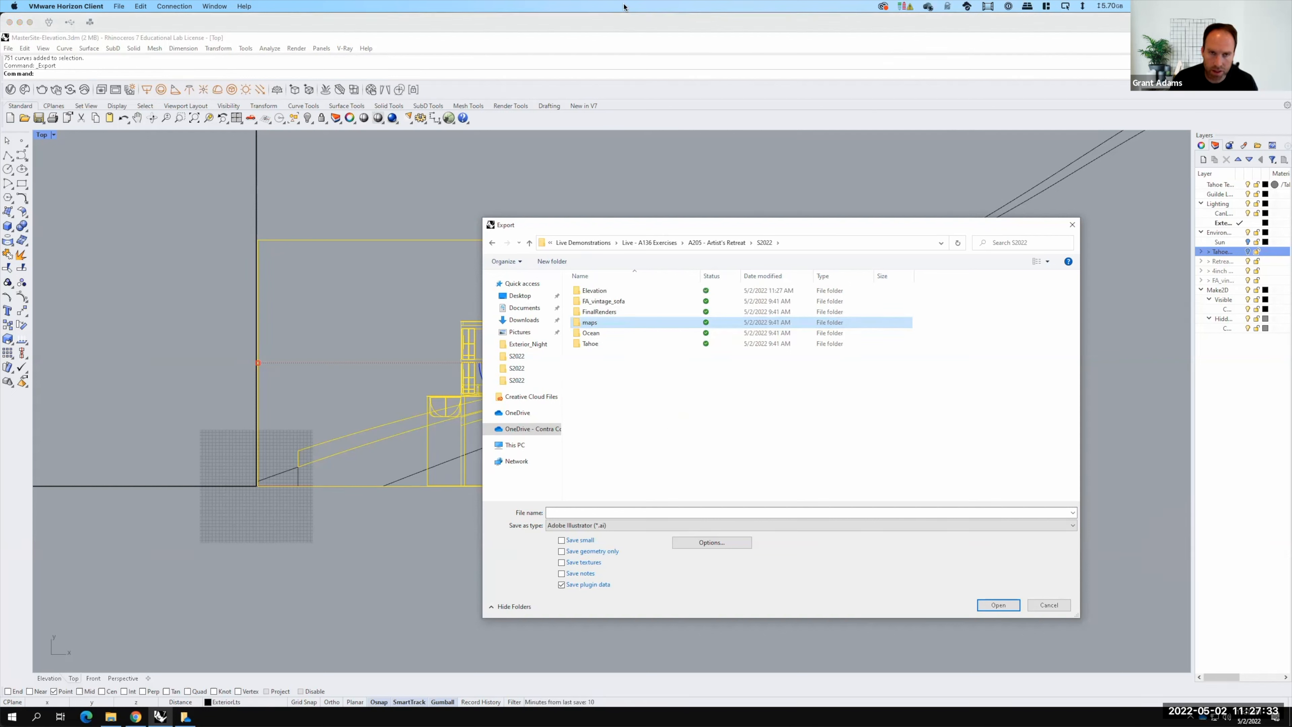
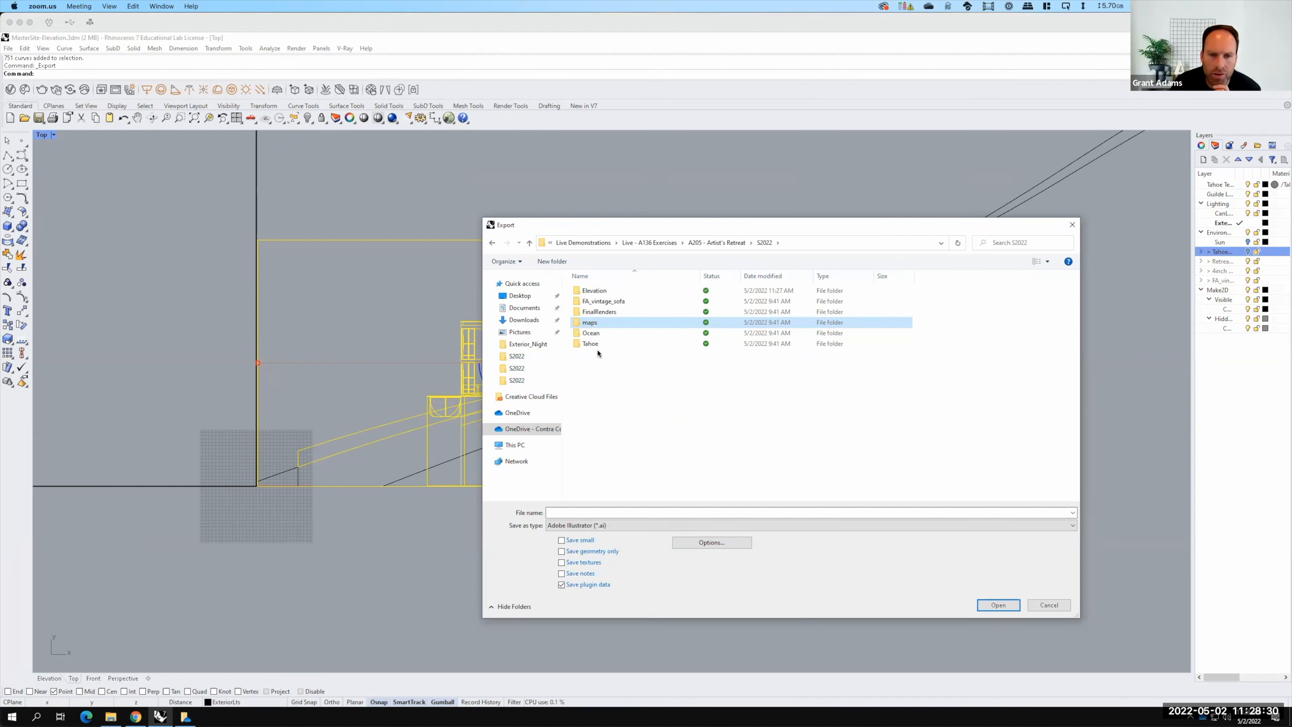
left_click(593, 291)
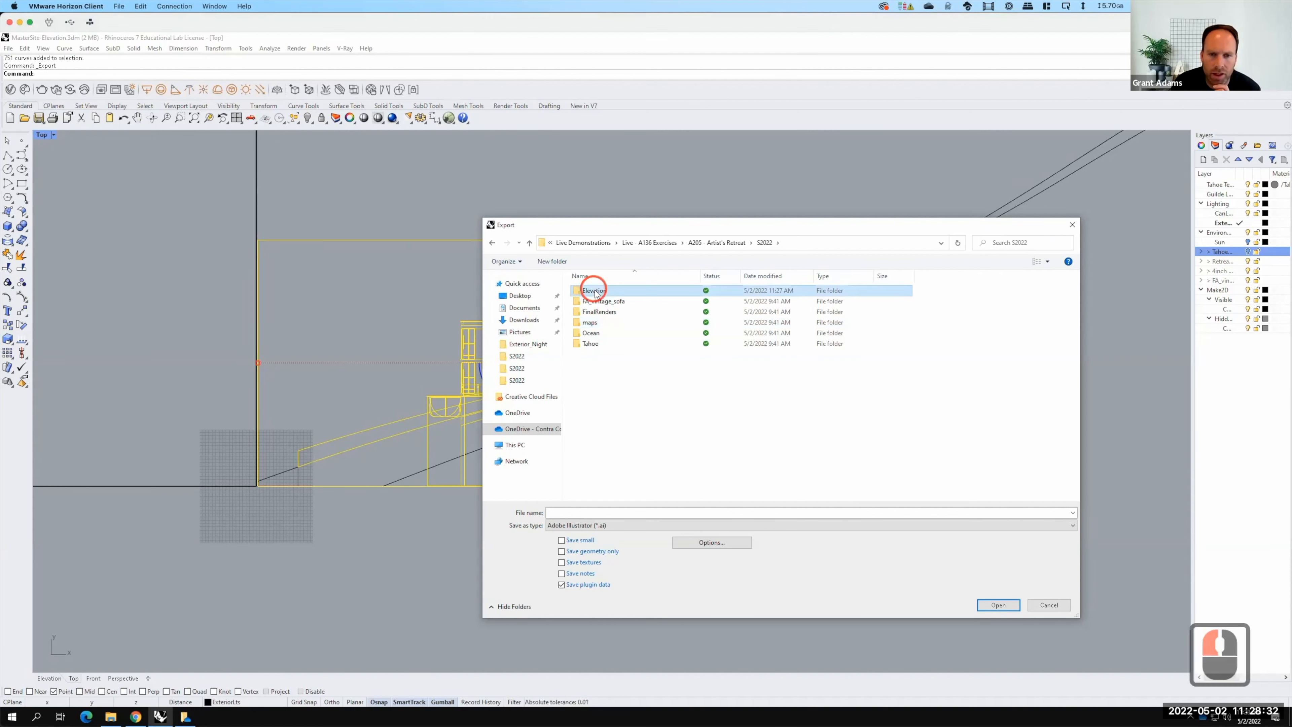
left_click(621, 295)
Export the linework as Elevation, preserving model scale at 48 inches = 1 inch with RGB color
left_click(592, 511)
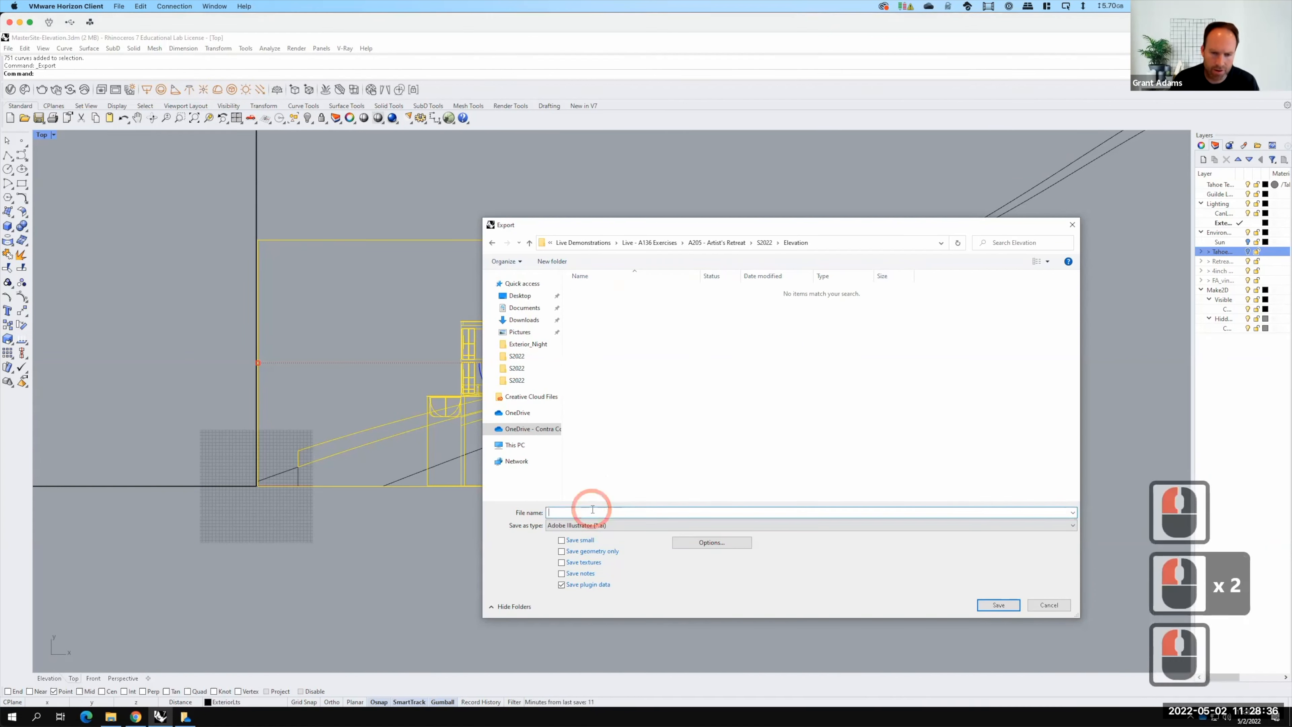
type("Elevation")
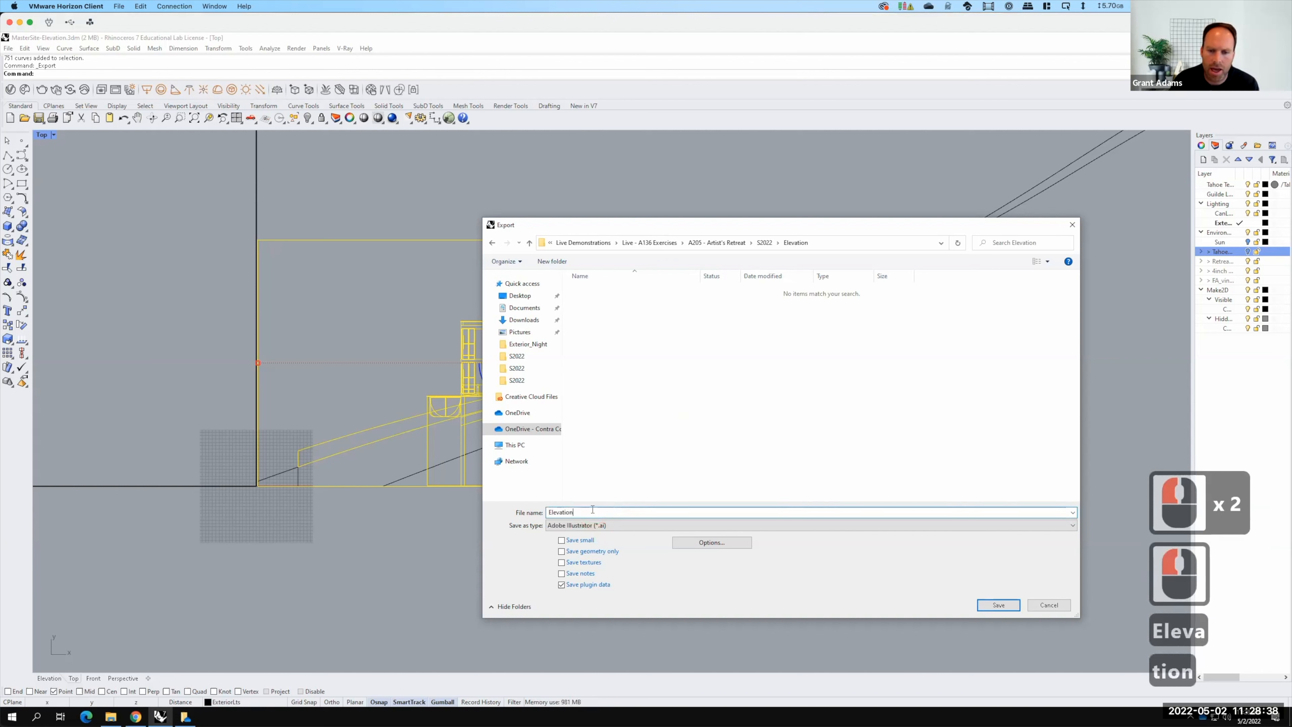
left_click(730, 542)
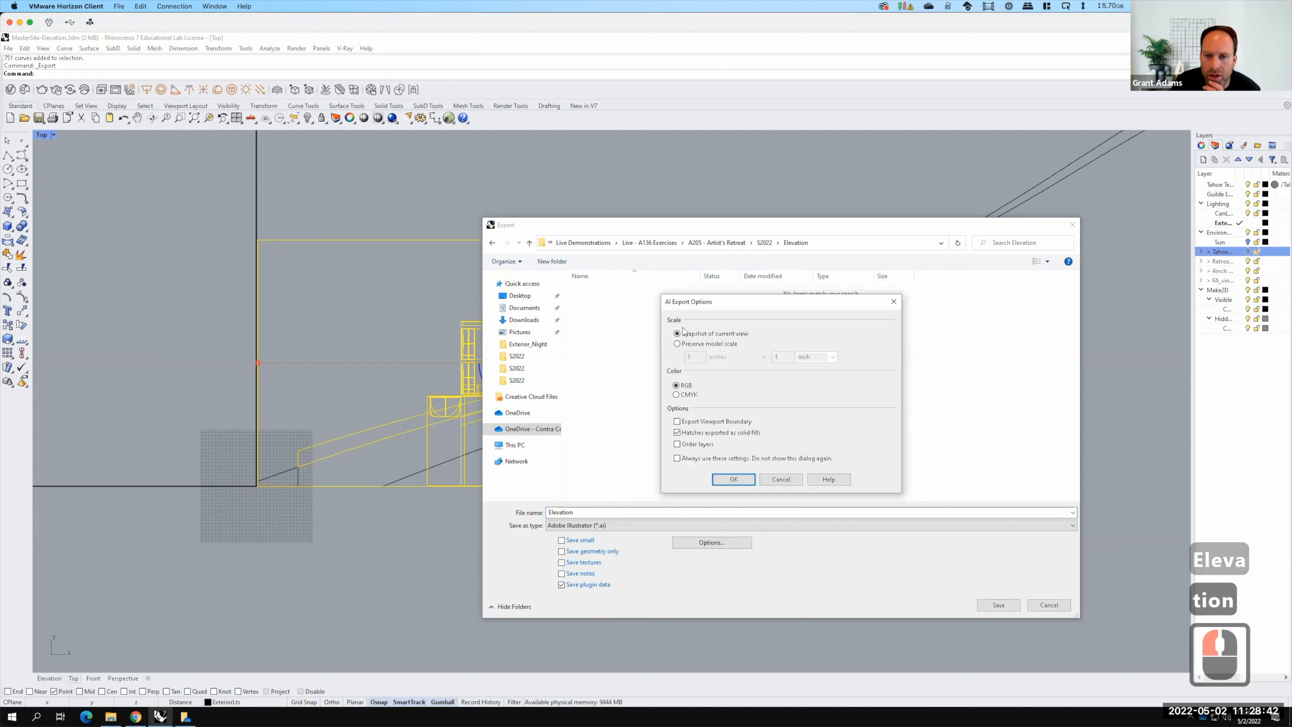
left_click(677, 344)
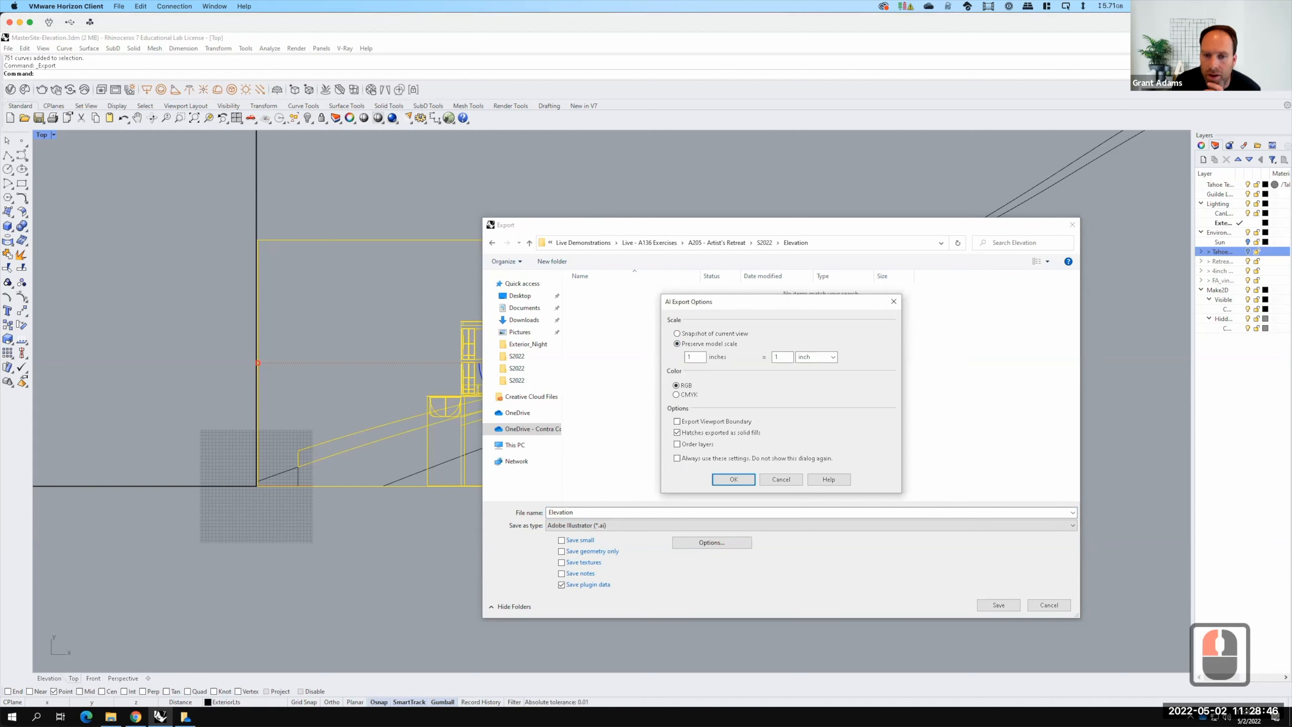
left_click(695, 356)
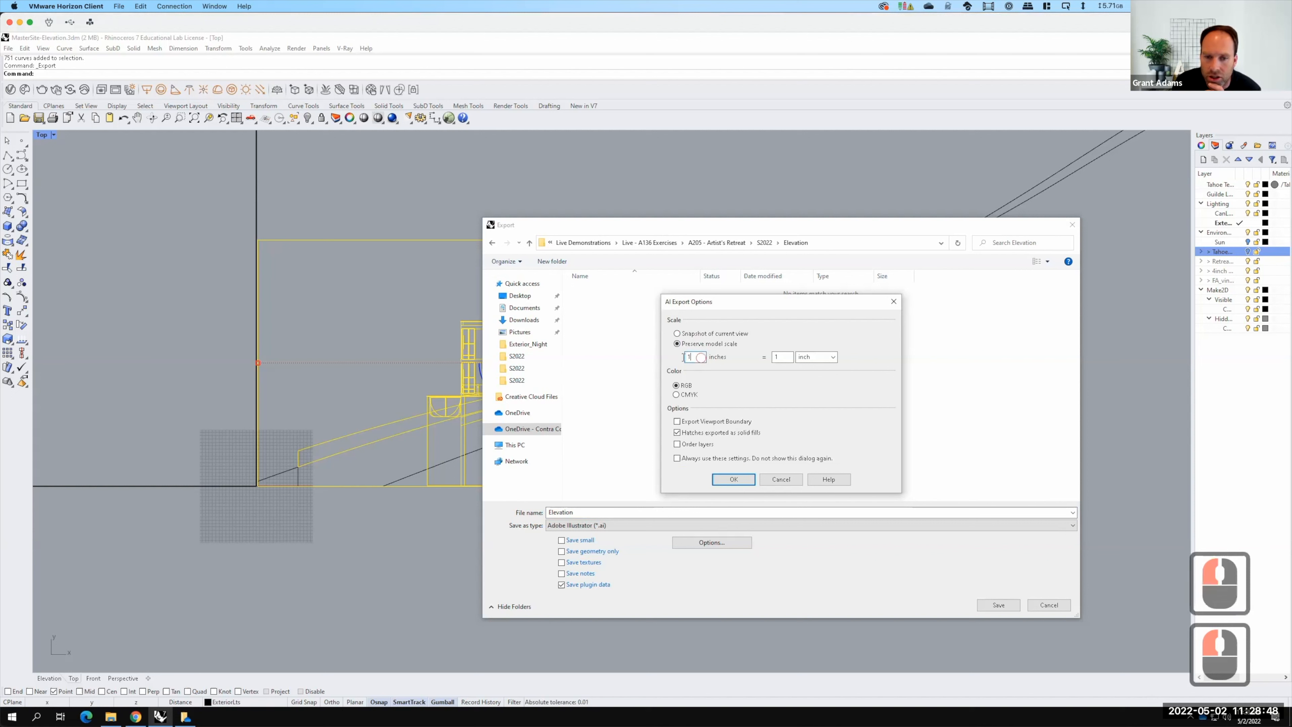
double_click(687, 357)
type("48")
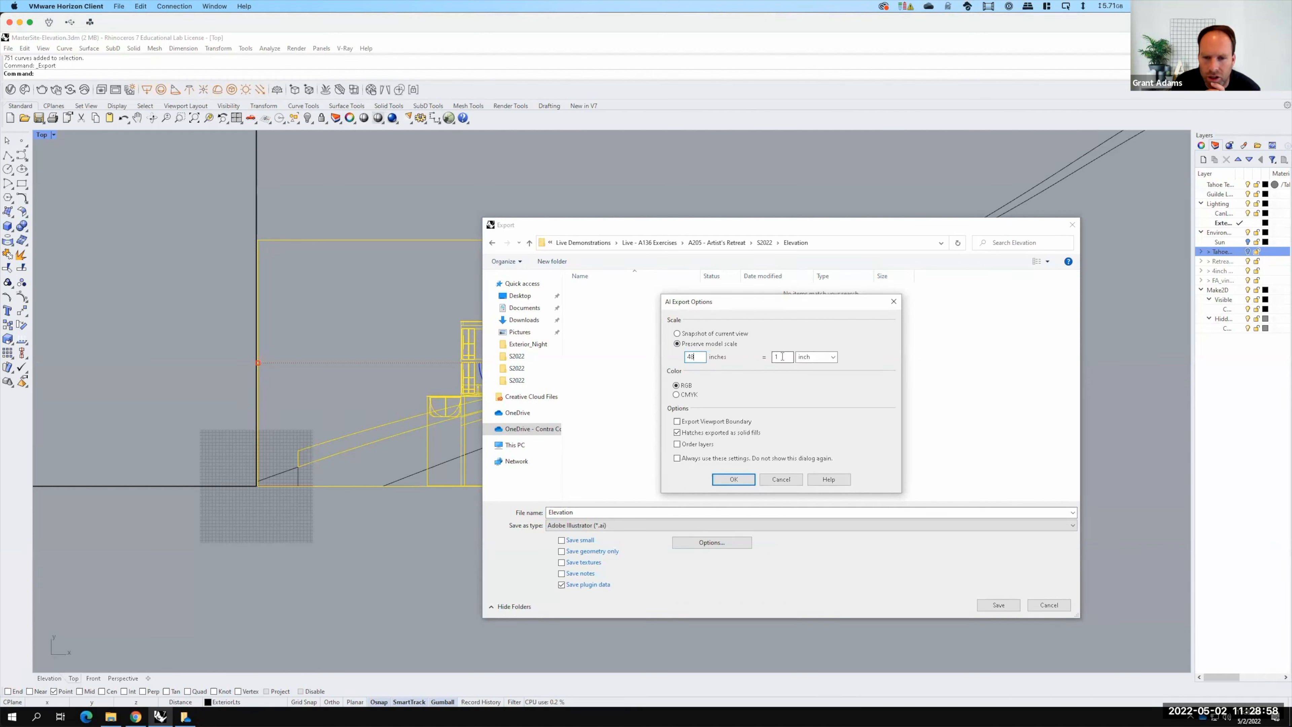
left_click(737, 479)
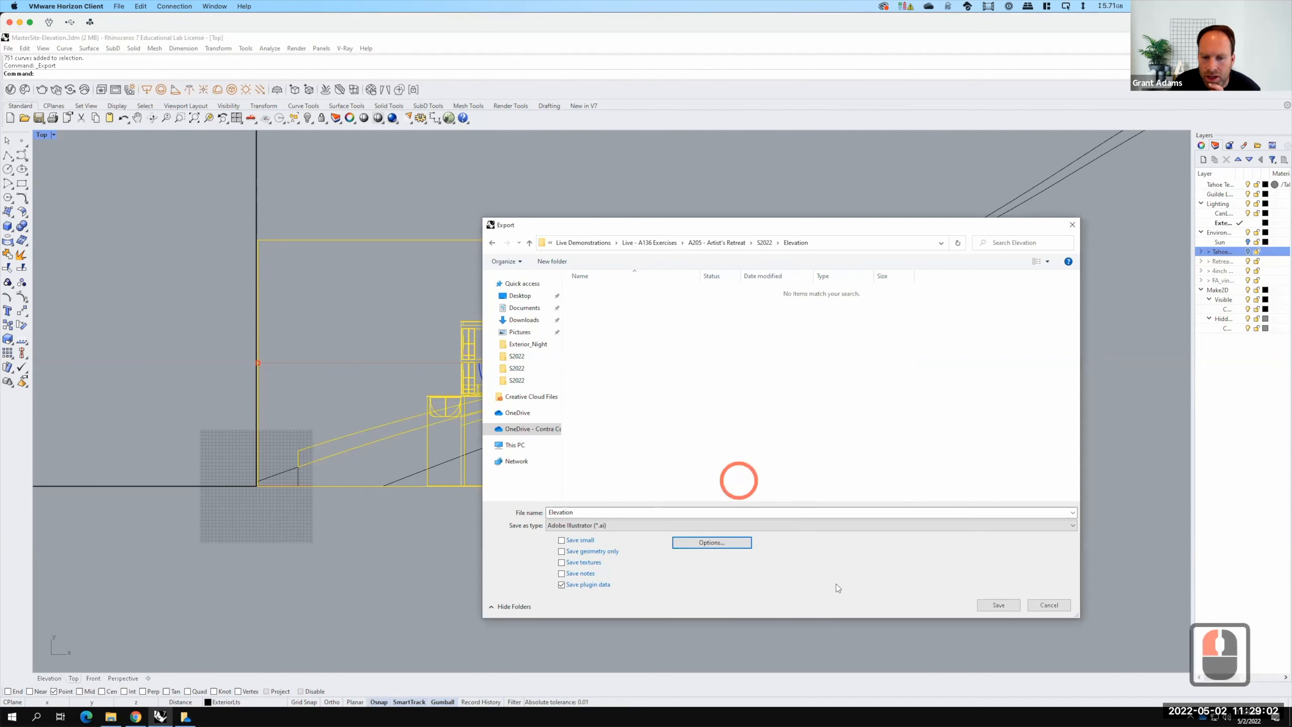
left_click(998, 605)
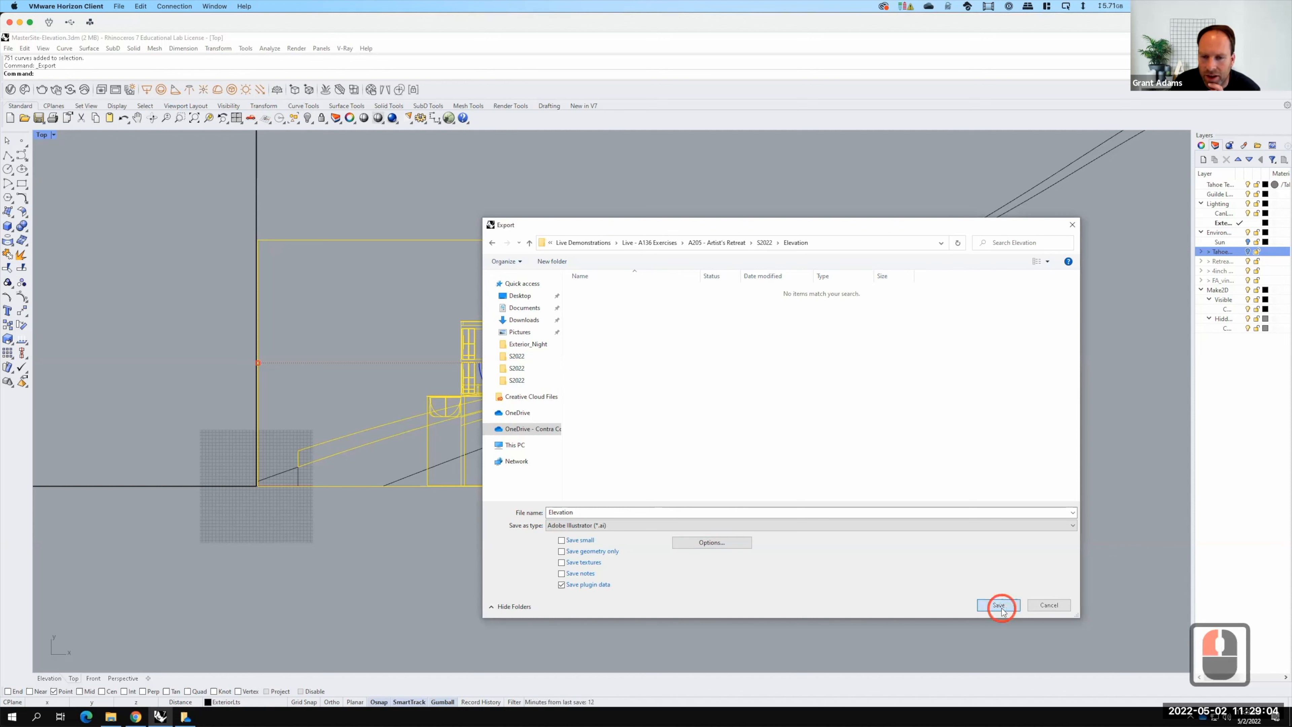
left_click(732, 479)
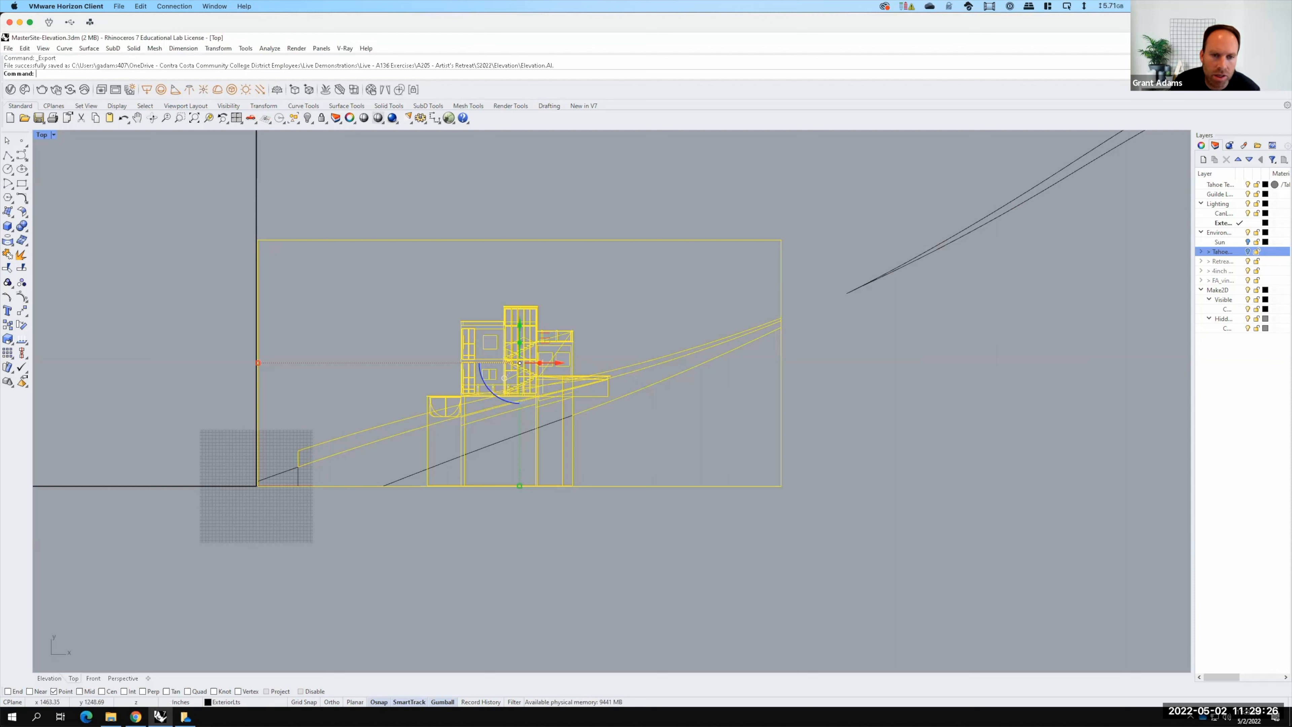
Maximize the Perspective viewport, zoom to the selected Make2D linework and examine where it lies relative to the terrain model
left_click(42, 134)
left_click(732, 324)
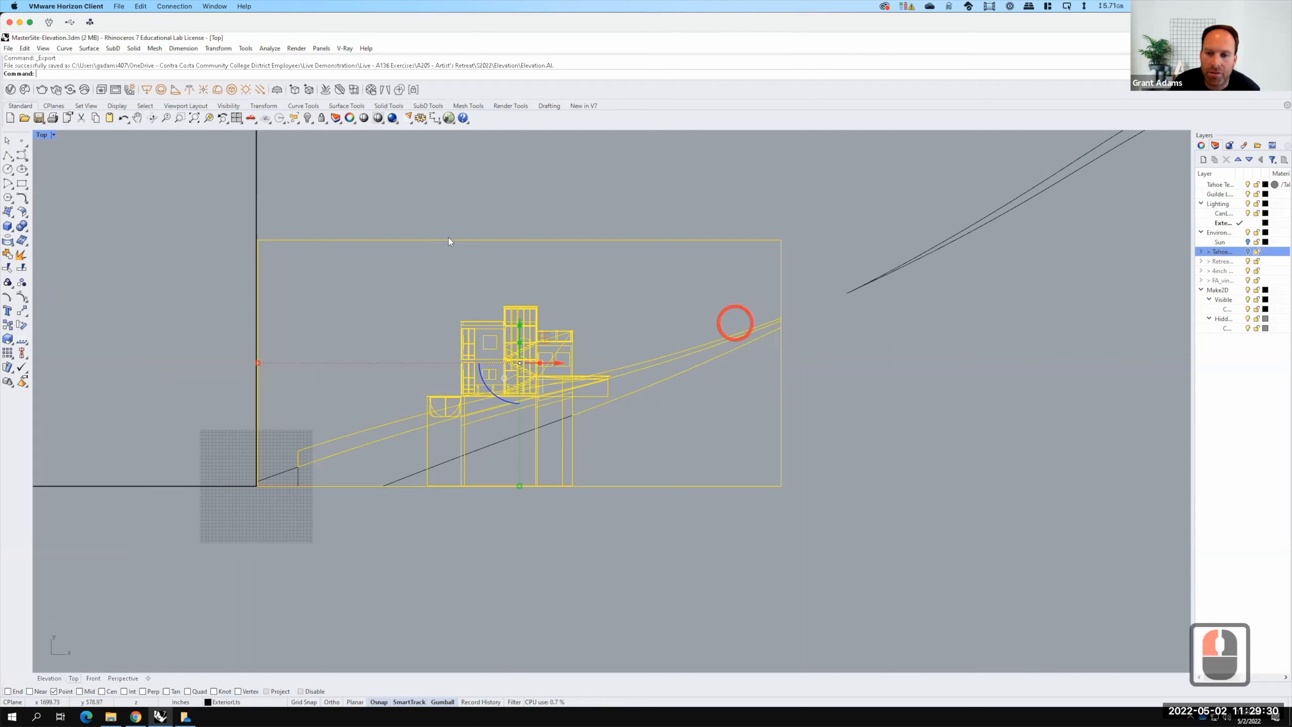
double_click(46, 135)
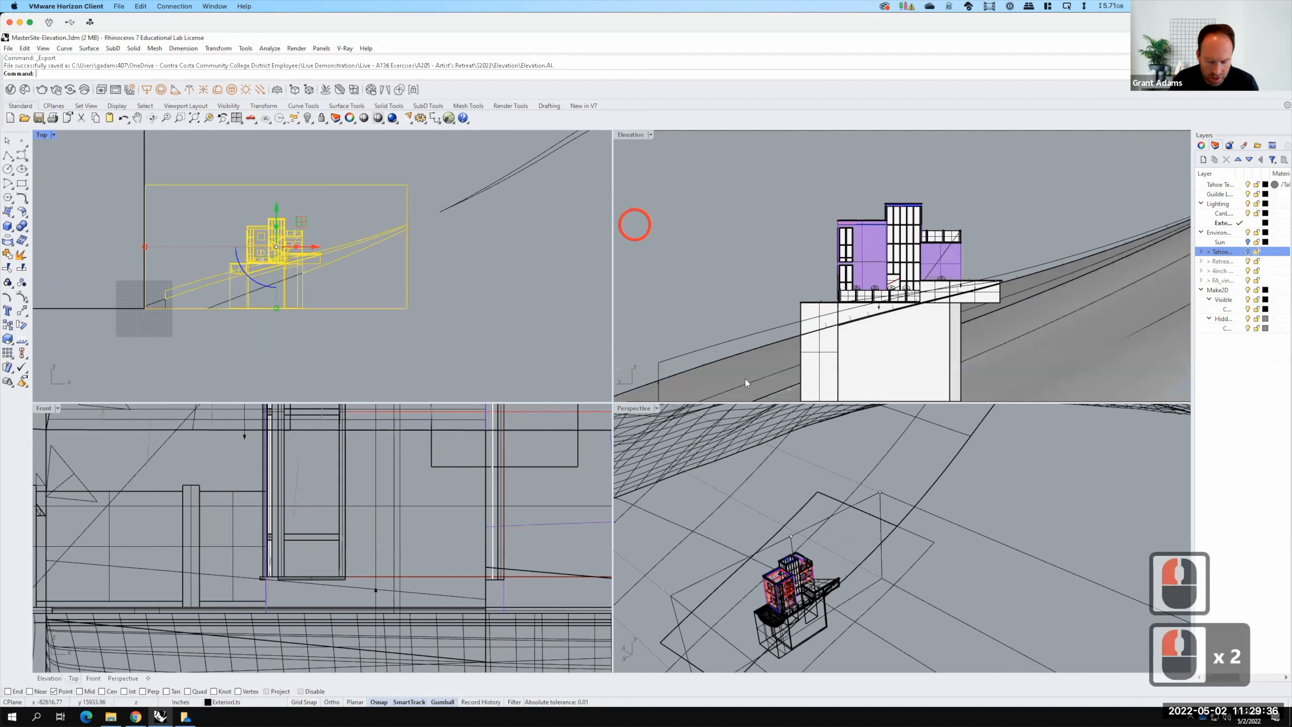
double_click(736, 407)
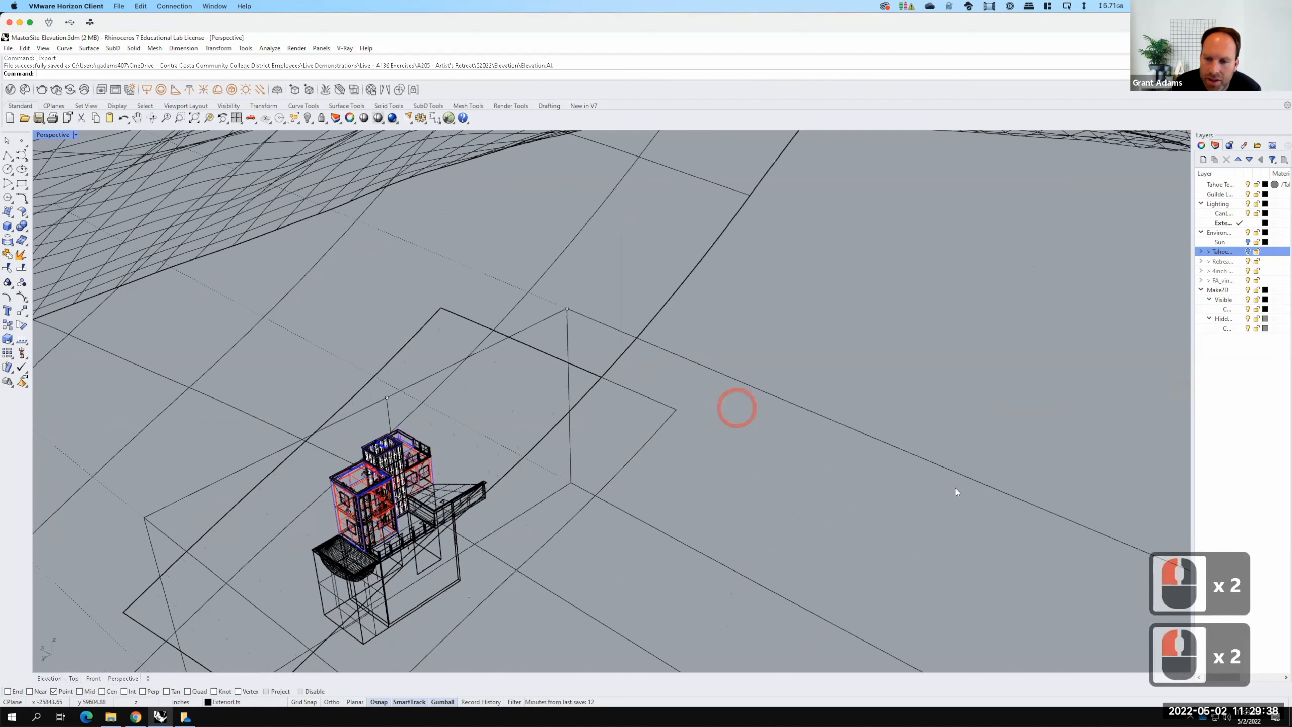
scroll(703, 447, "down", 11)
type("z")
key("Return")
type("s")
key("Return")
scroll(682, 583, "down", 5)
right_click_drag(683, 583, 743, 536)
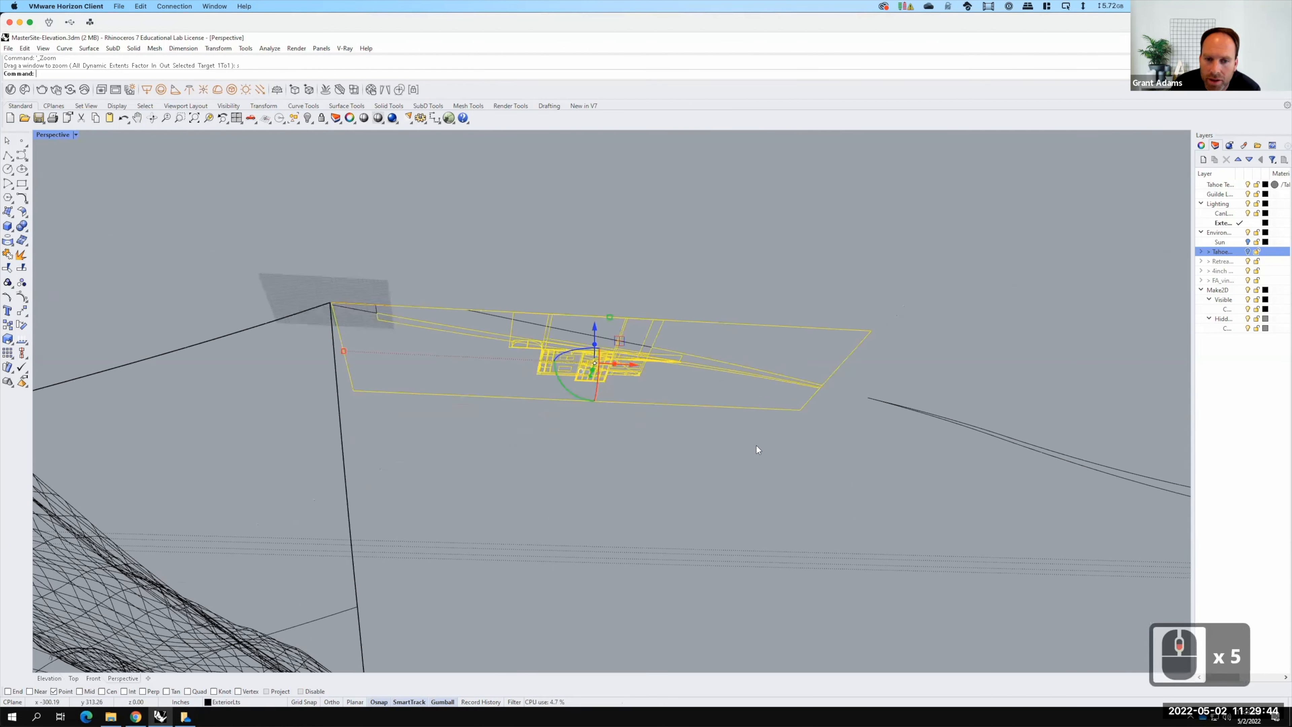
right_click_drag(791, 413, 797, 418)
scroll(798, 423, "down", 4)
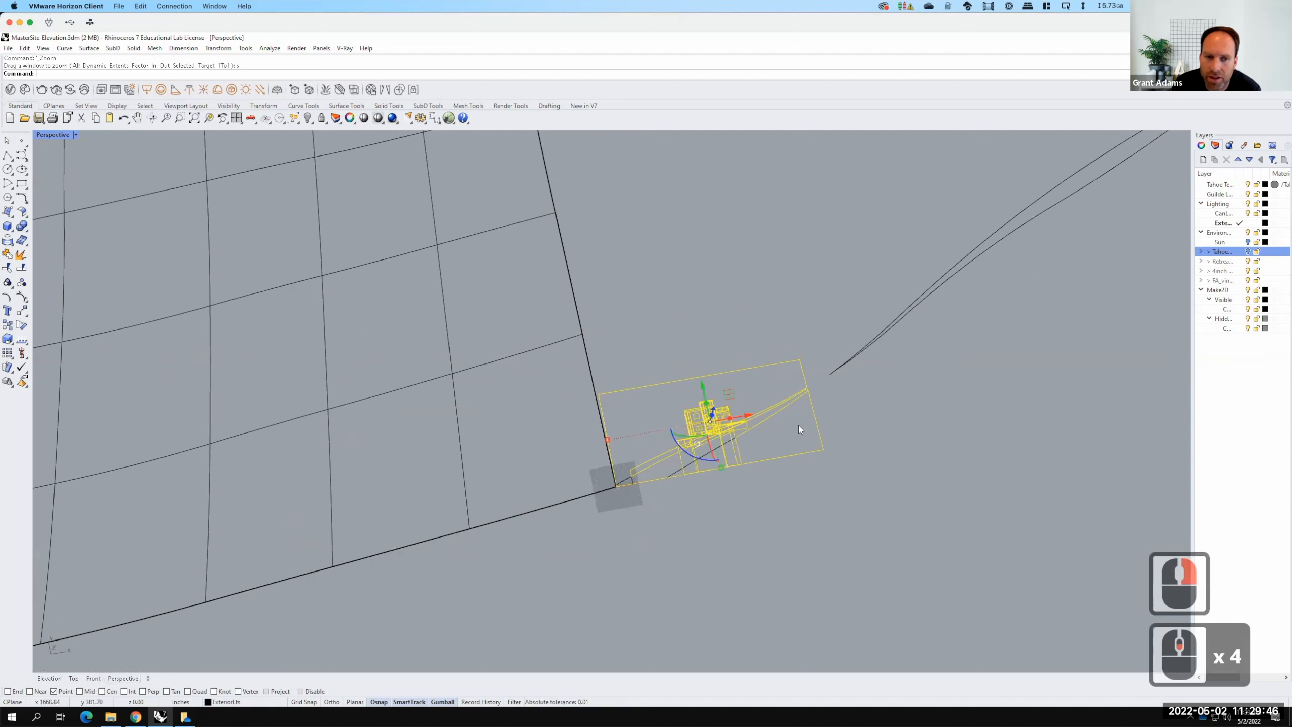
scroll(833, 406, "down", 9)
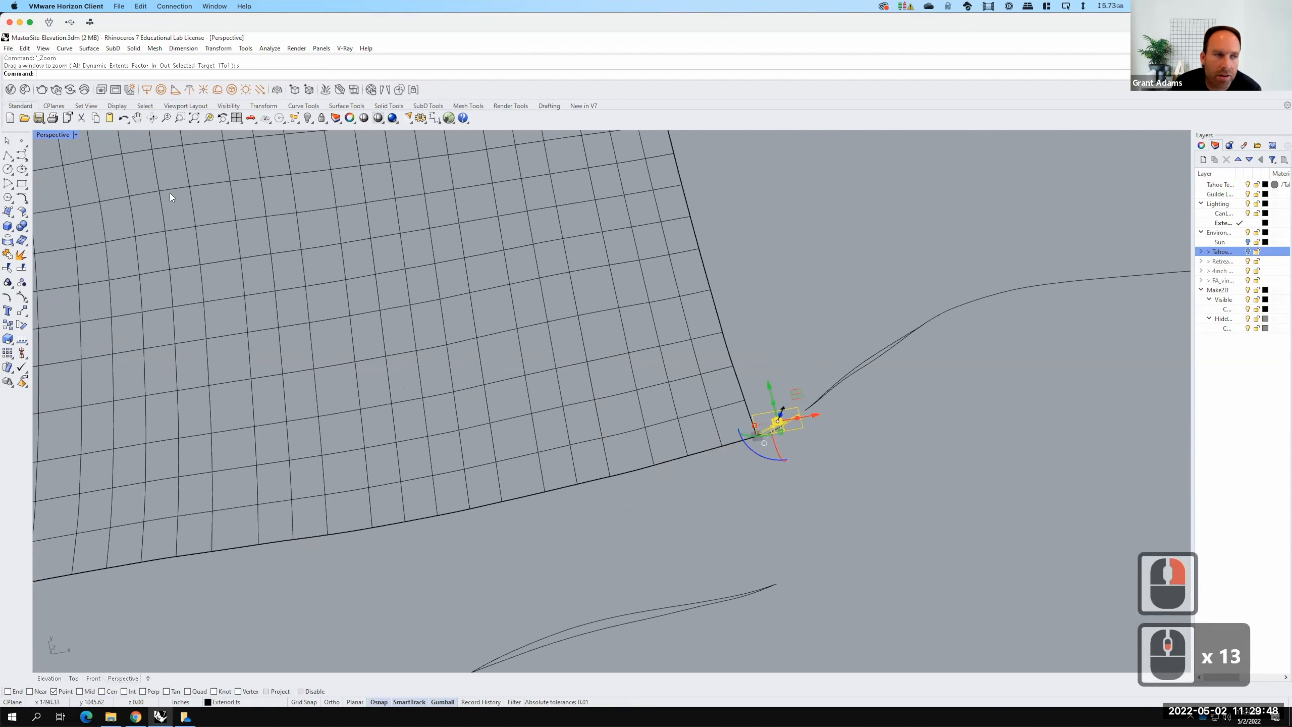
Launch Adobe Illustrator and dismiss its What's new window
left_click(12, 716)
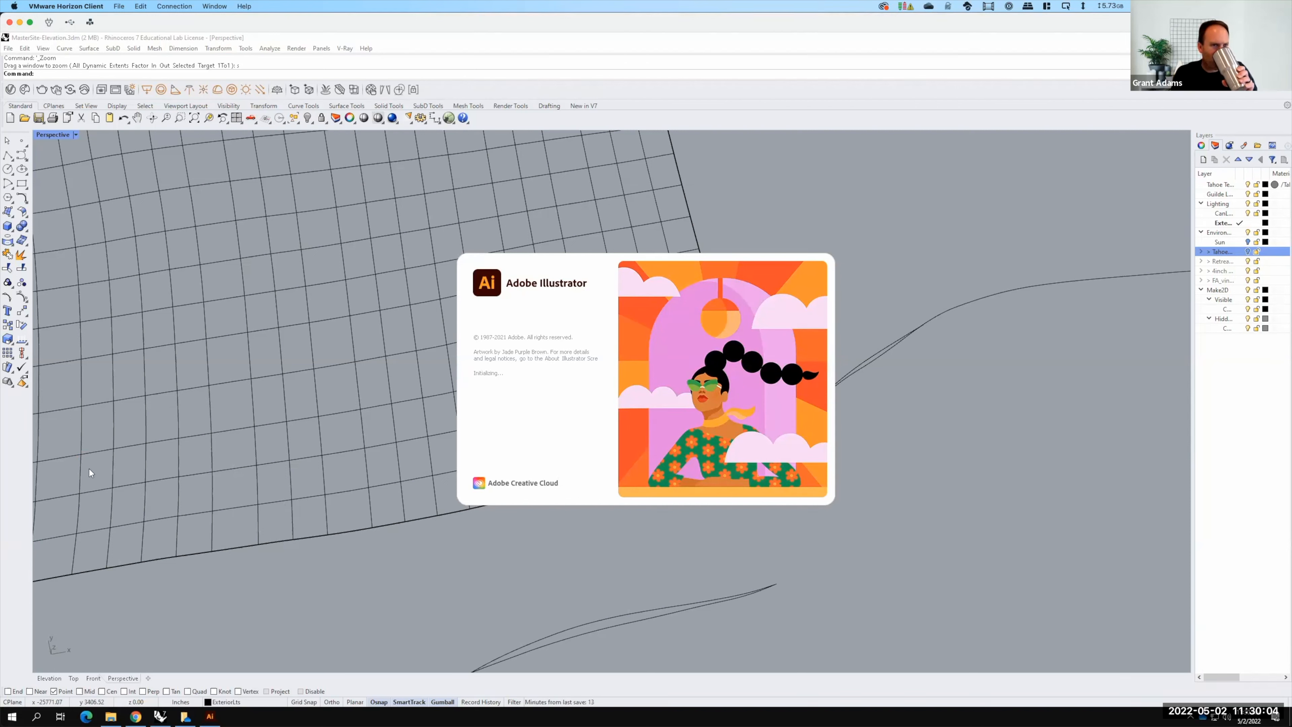
key("F15")
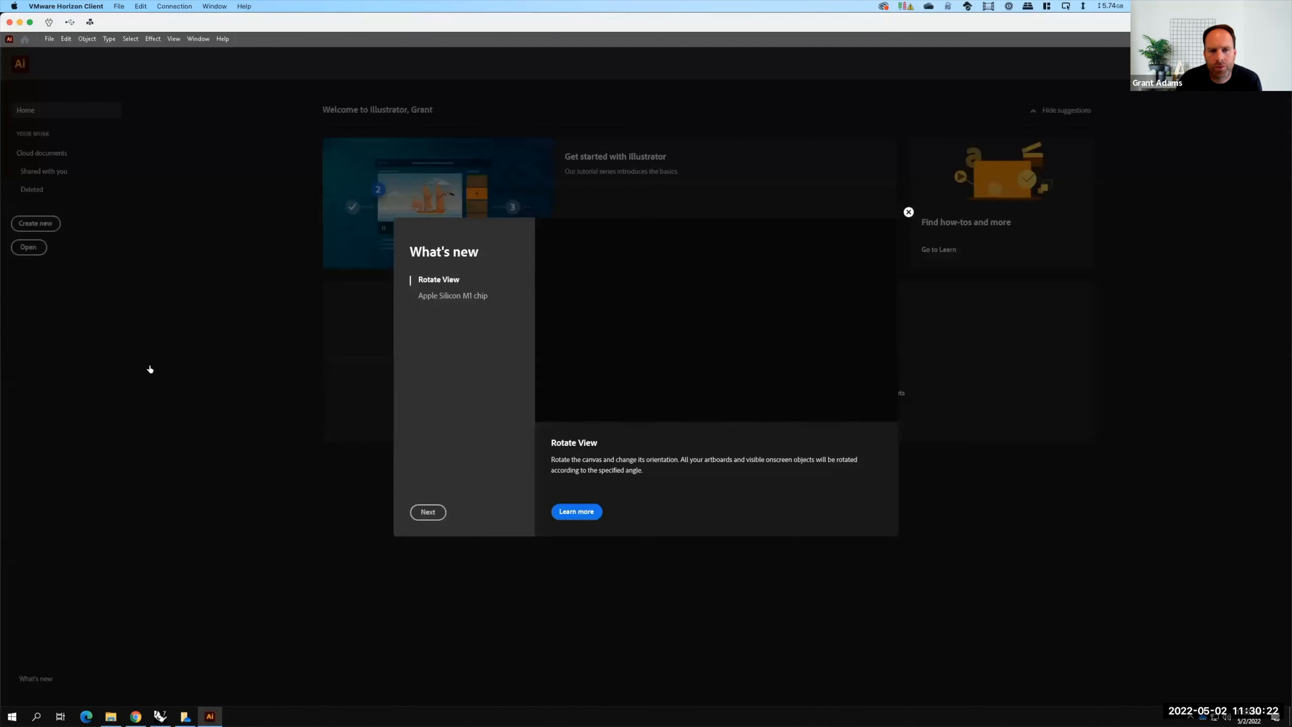
left_click(908, 212)
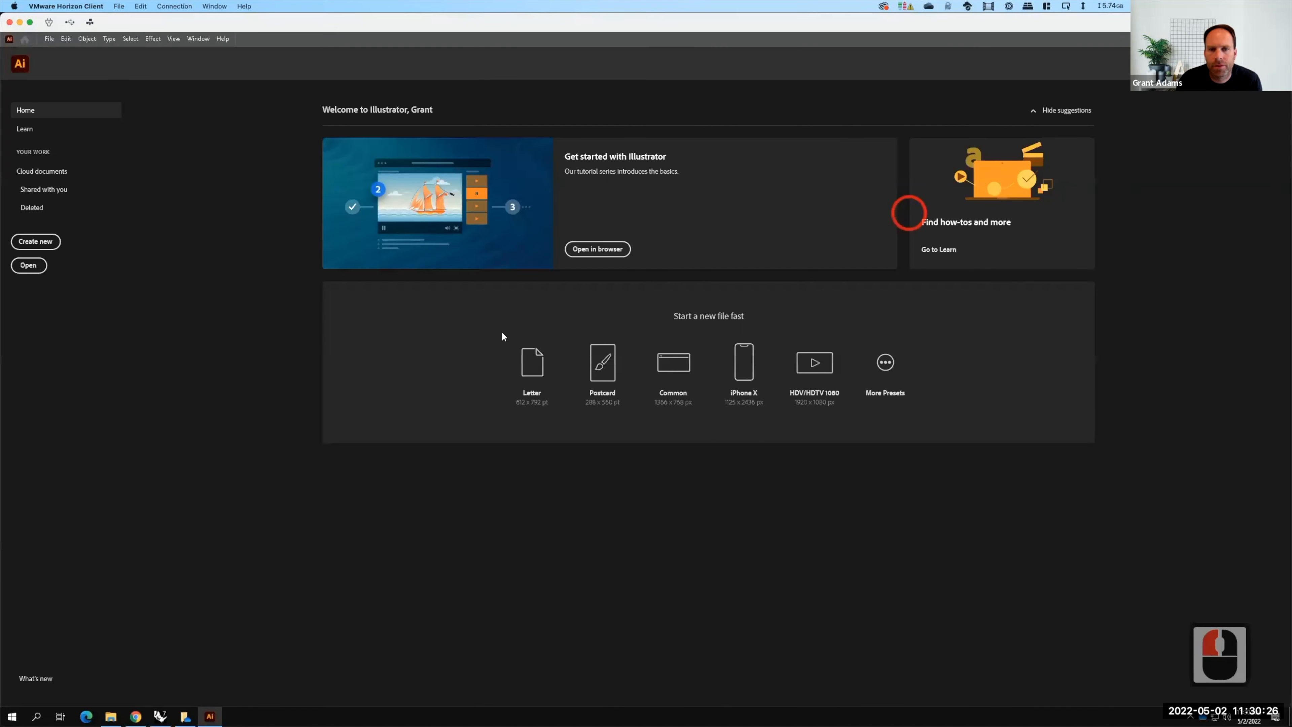
Open the exported Elevation file from the Elevation folder in A205 - Artist's Retreat, S2022
left_click(48, 39)
left_click(81, 73)
left_click(47, 197)
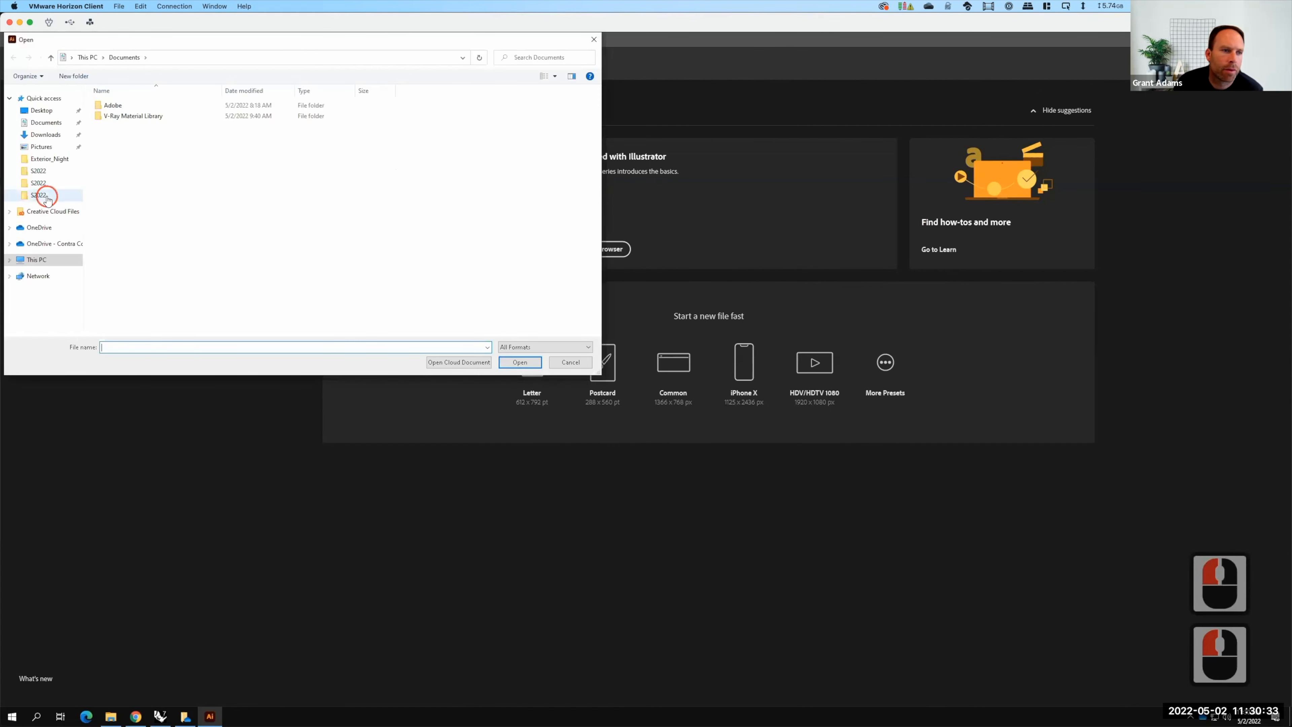
left_click(42, 173)
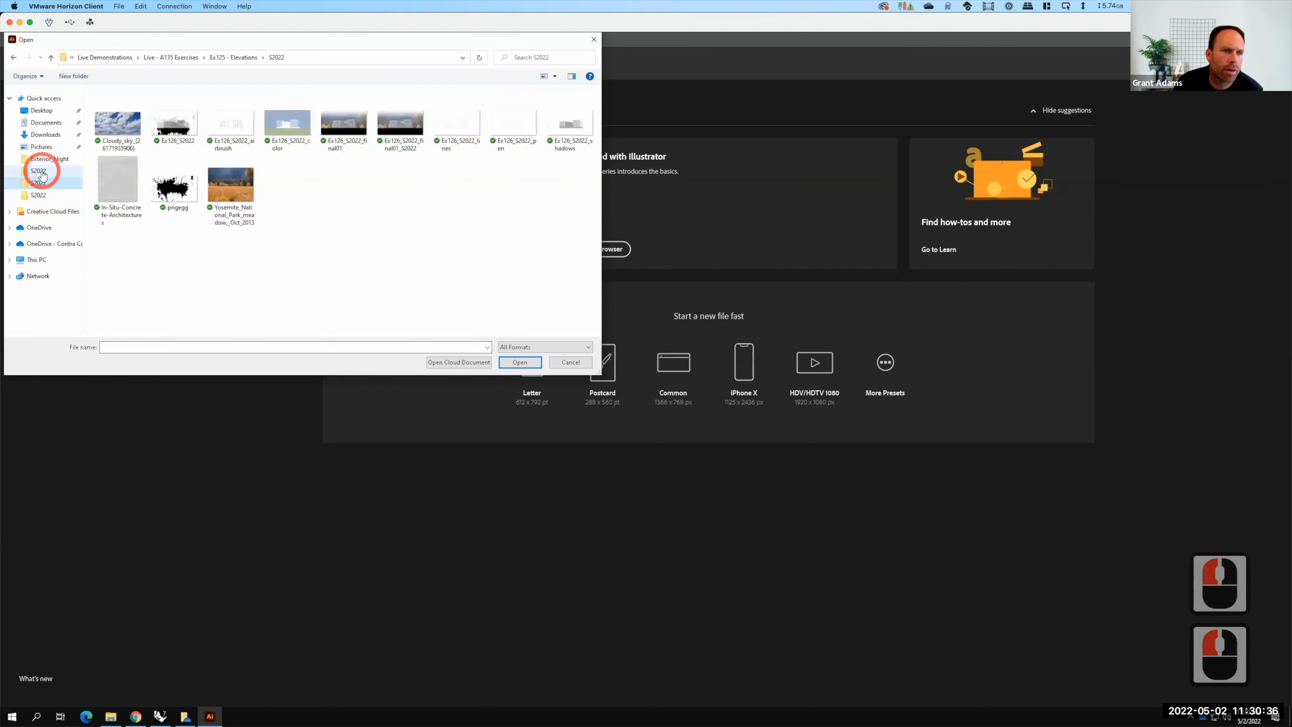
left_click(42, 173)
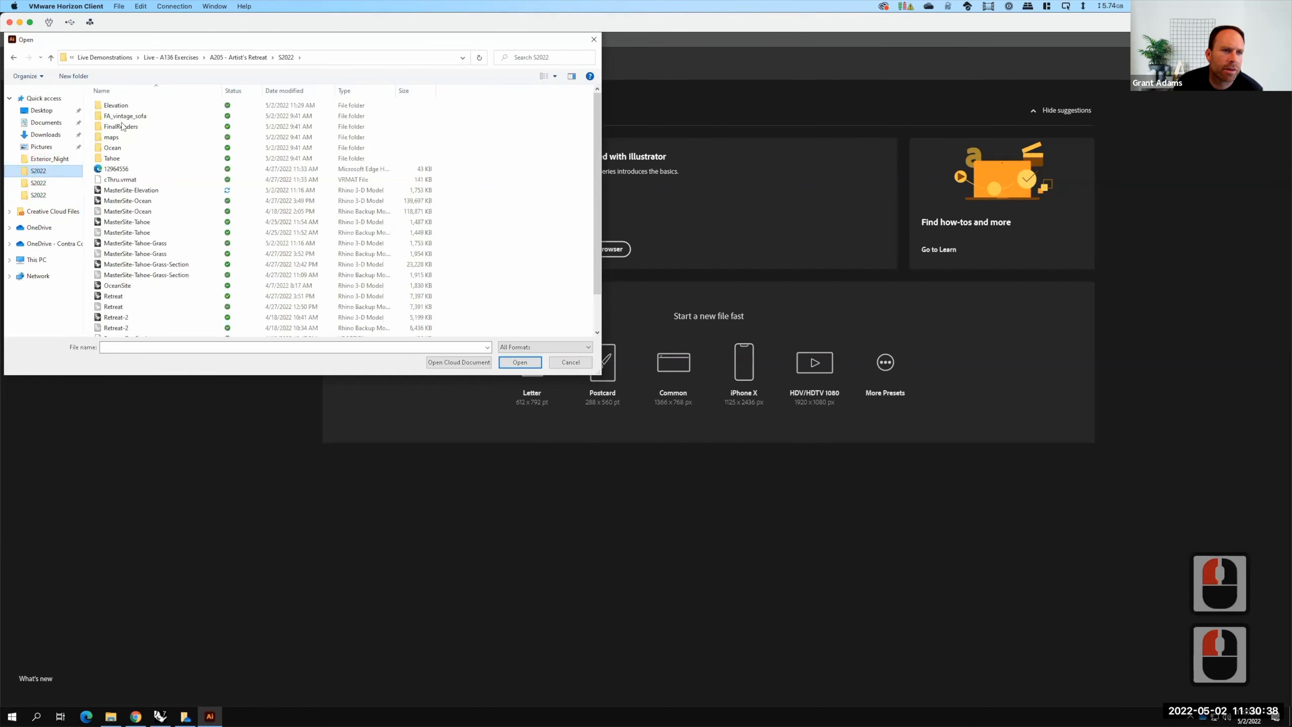
double_click(117, 106)
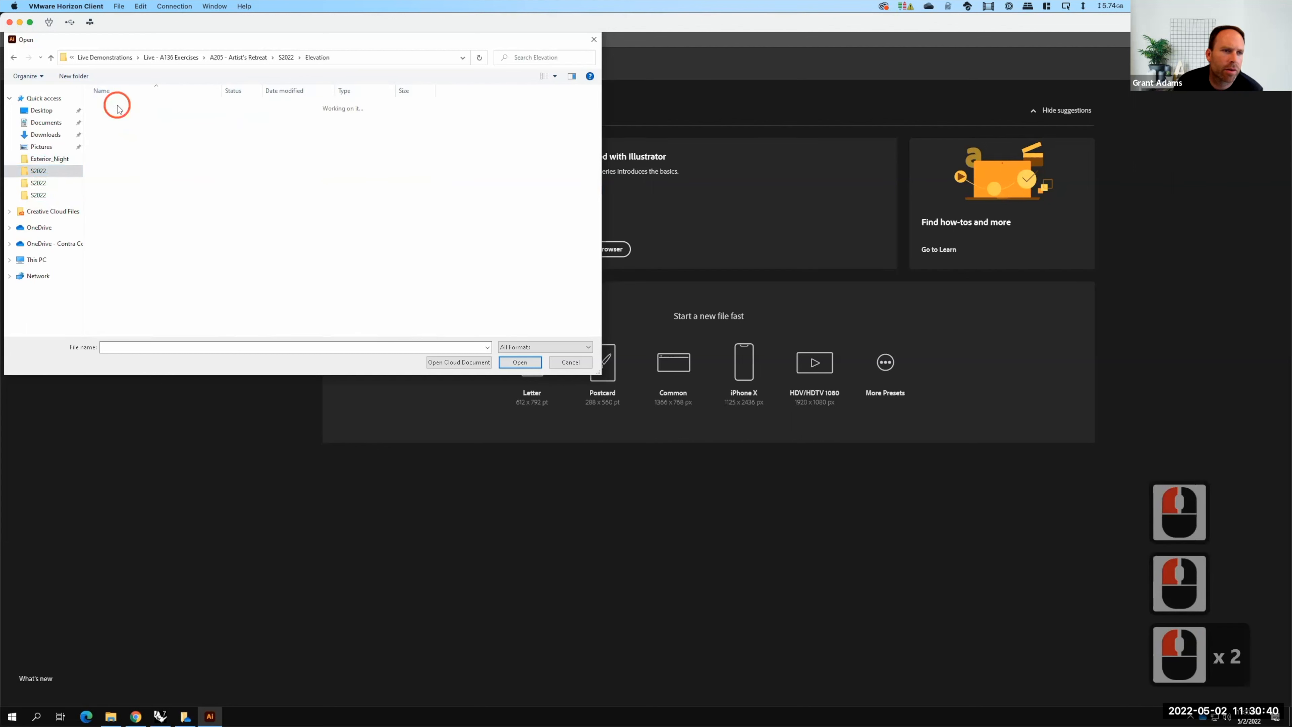
left_click(115, 105)
left_click(519, 360)
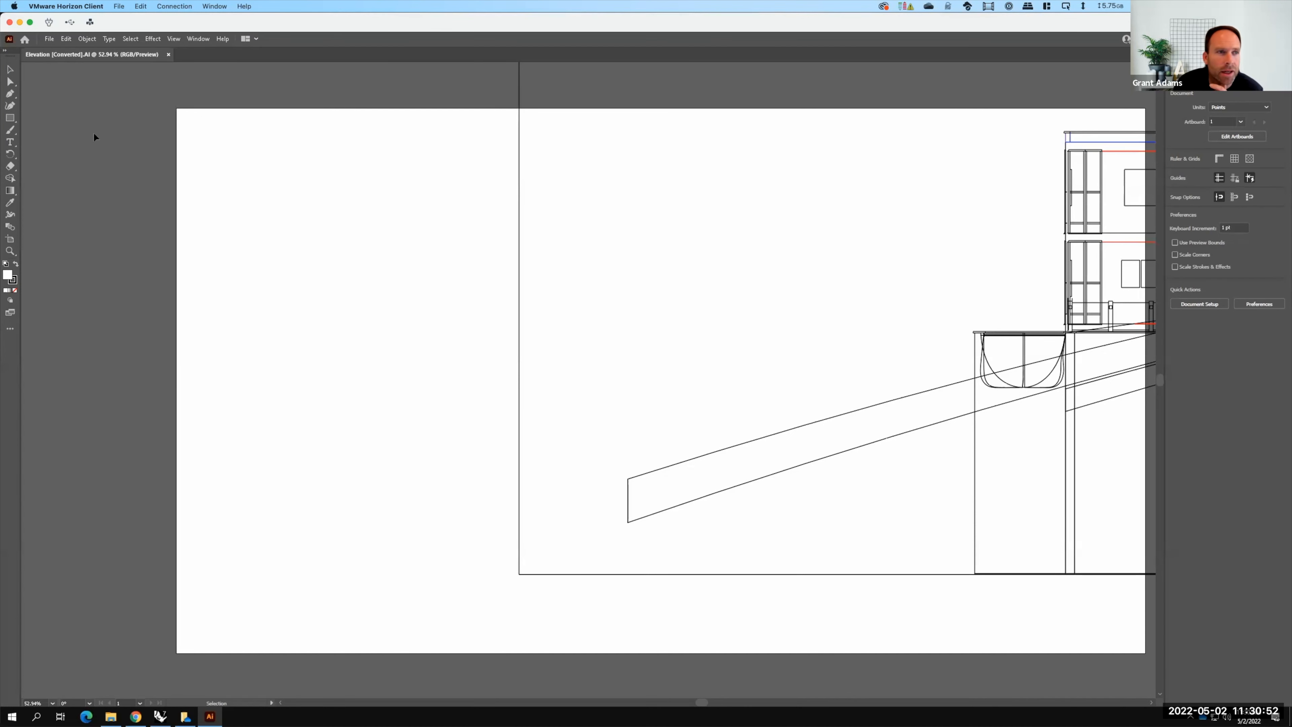
Select all the elevation linework and move it so its frame's lower-left corner aligns with the artboard's lower-left corner
scroll(392, 416, "down", 3)
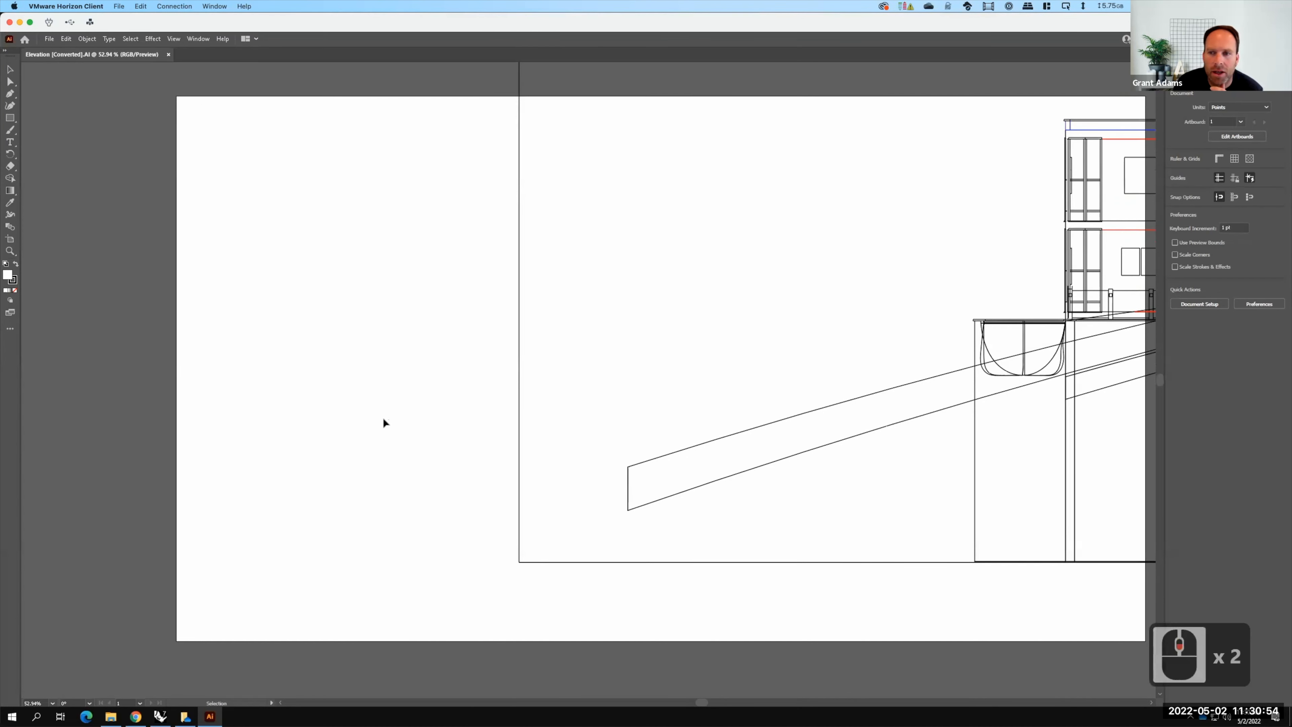
key("a")
key("ctrl+minus")
key("ctrl+minus")
key("ctrl+minus")
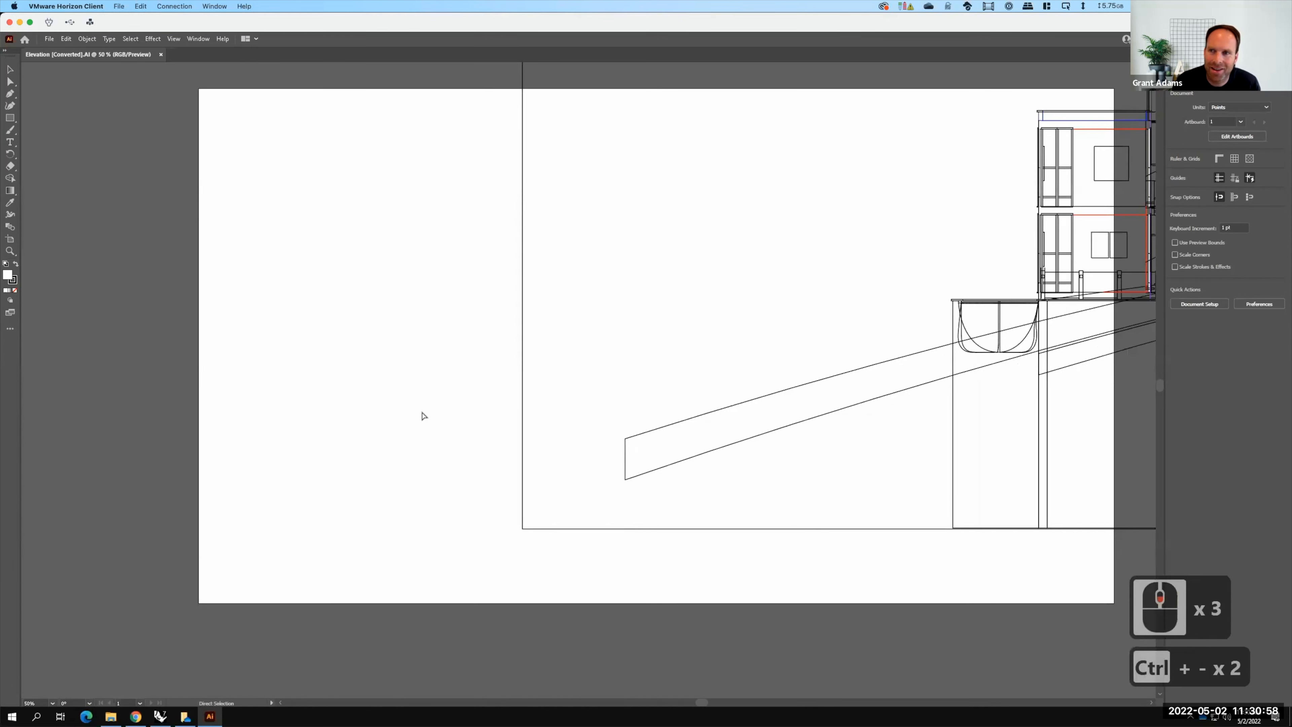
key("ctrl+minus")
key("v")
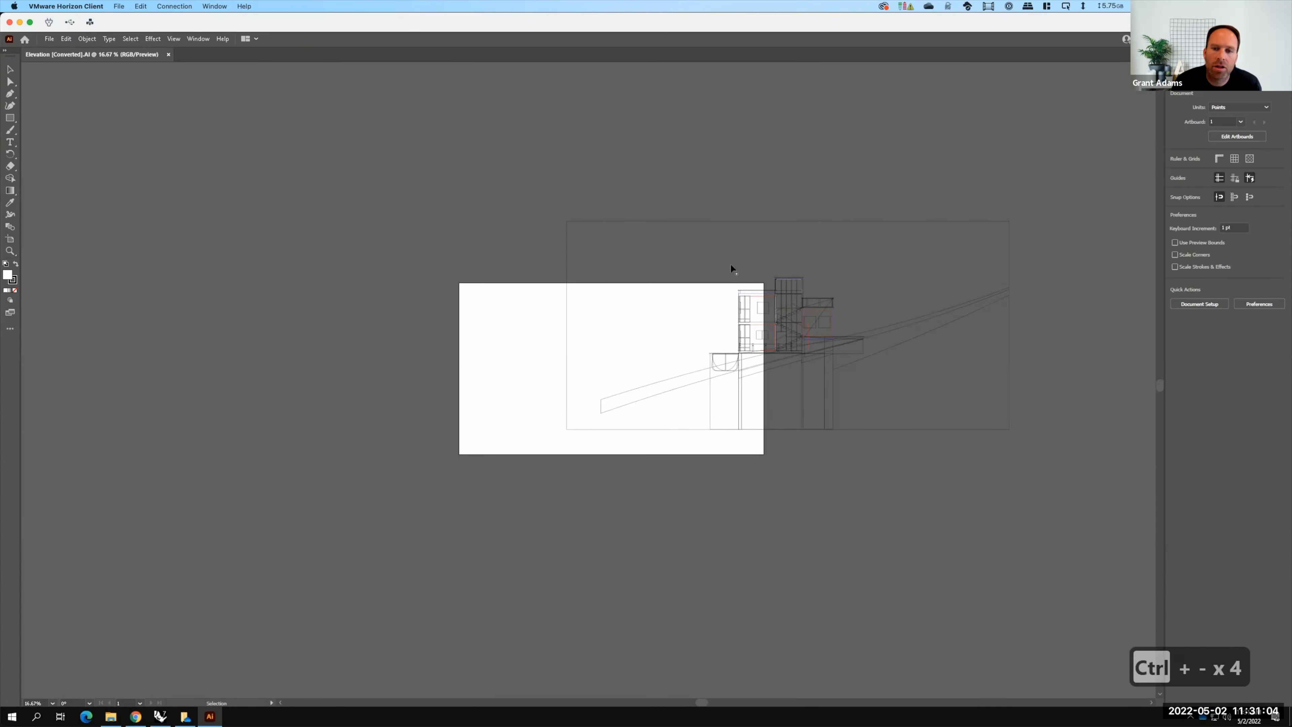
key("F15")
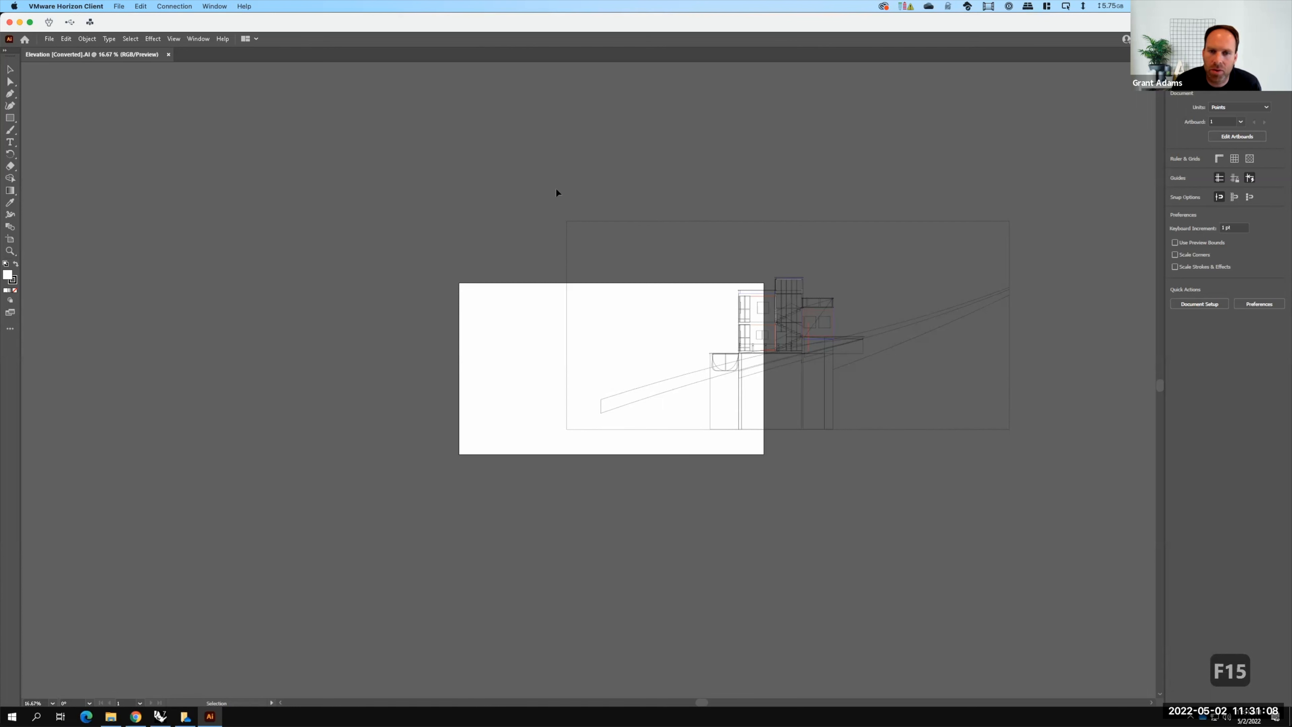
left_click(536, 203)
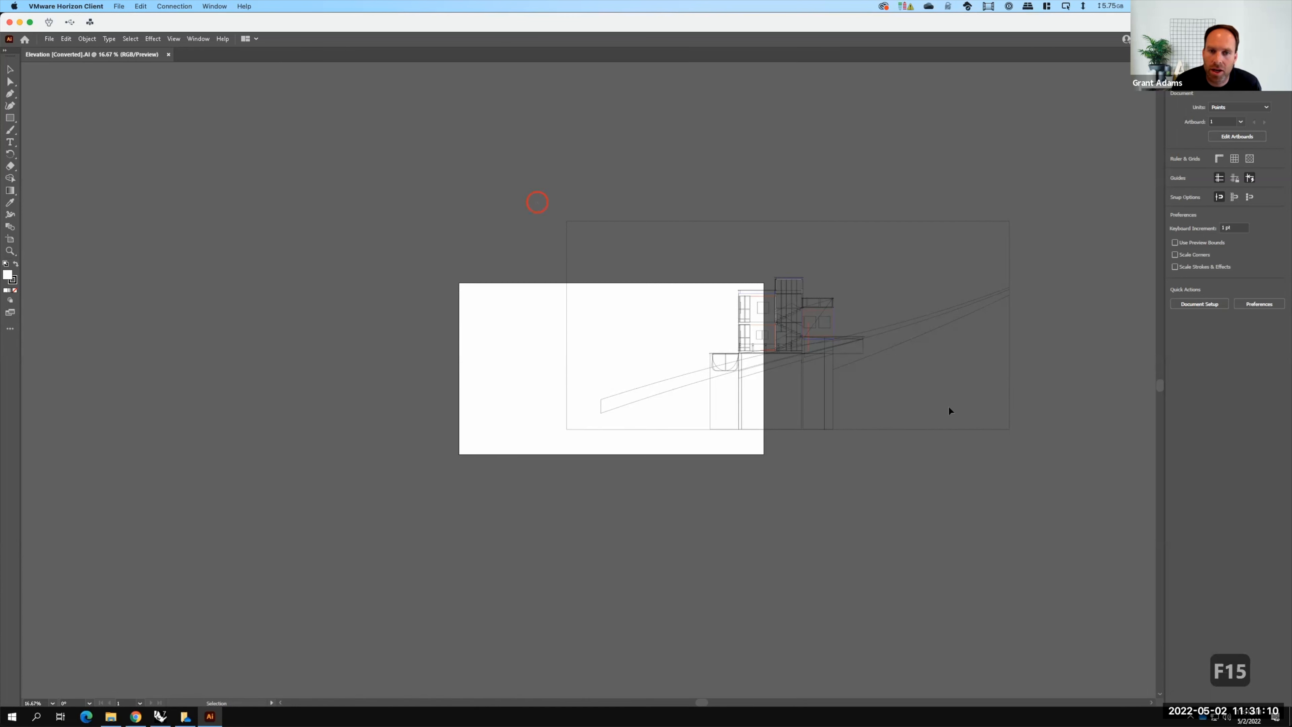
left_click(1036, 475)
left_click(663, 430)
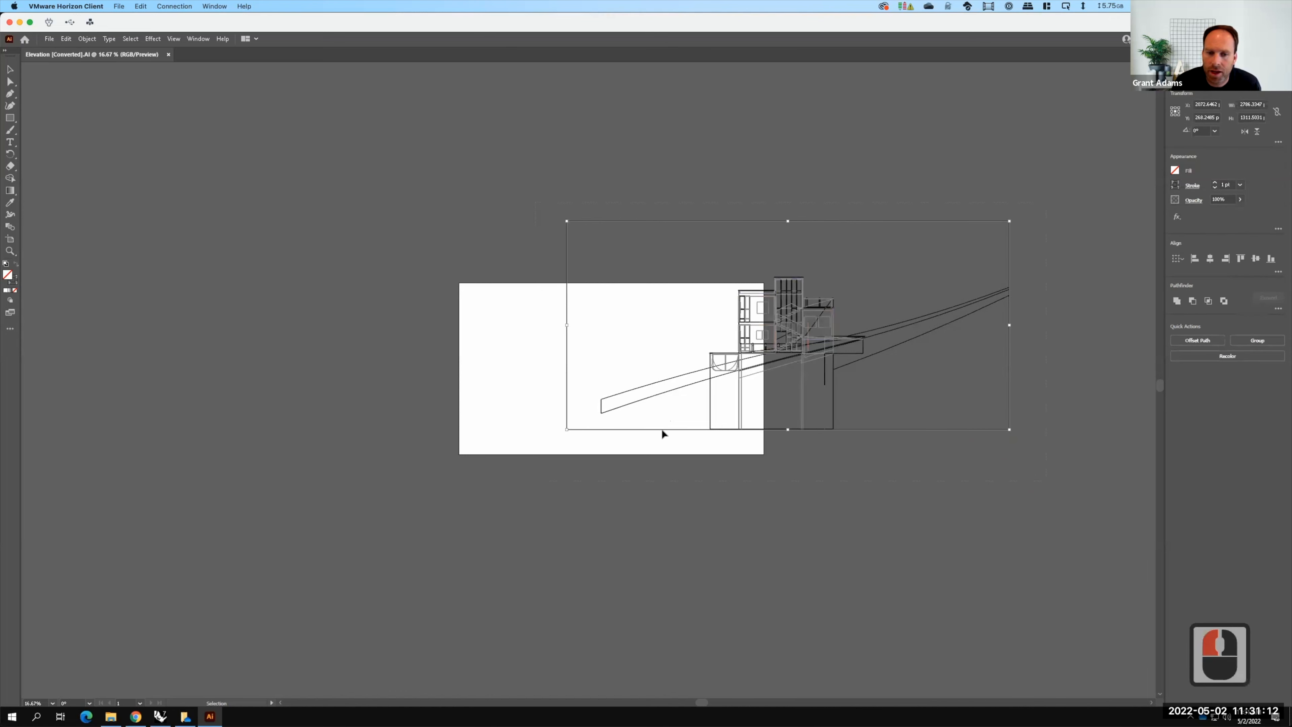
left_click_drag(649, 432, 558, 456)
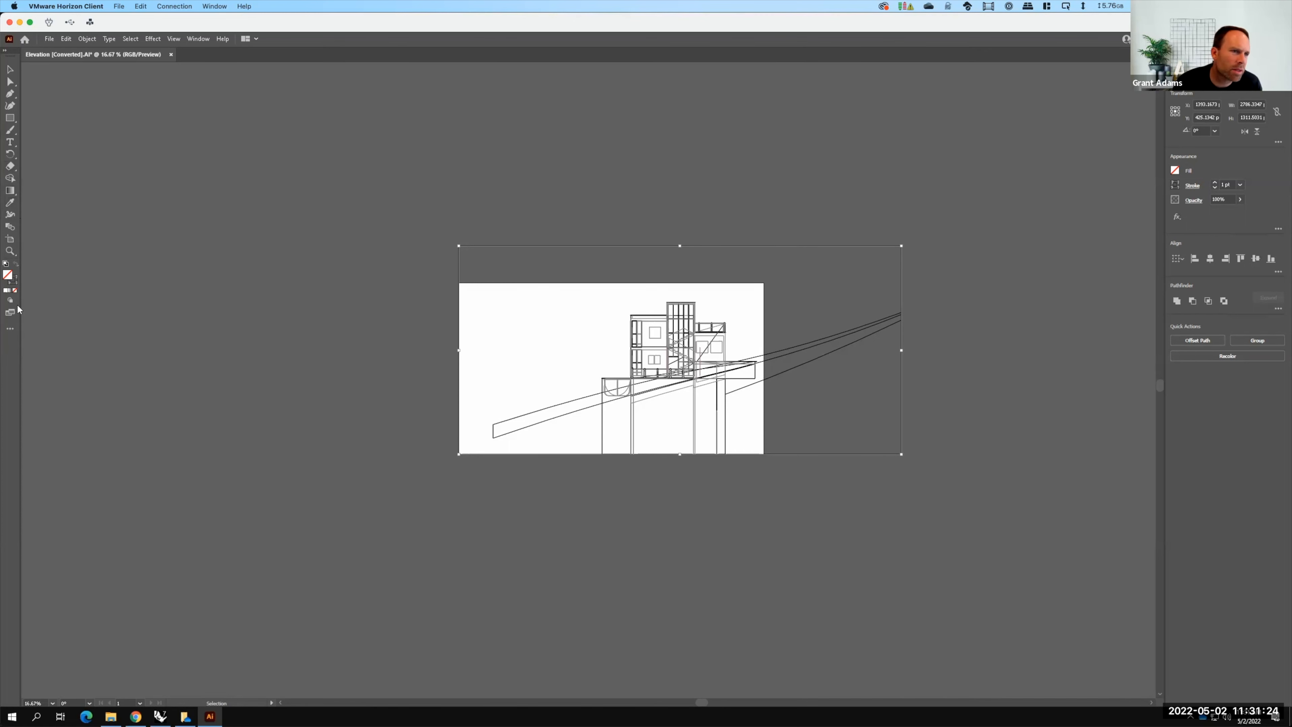
Resize the artboard to the linework's outer frame, about 2796 by 1311 pt, and fit it in the window
left_click(10, 239)
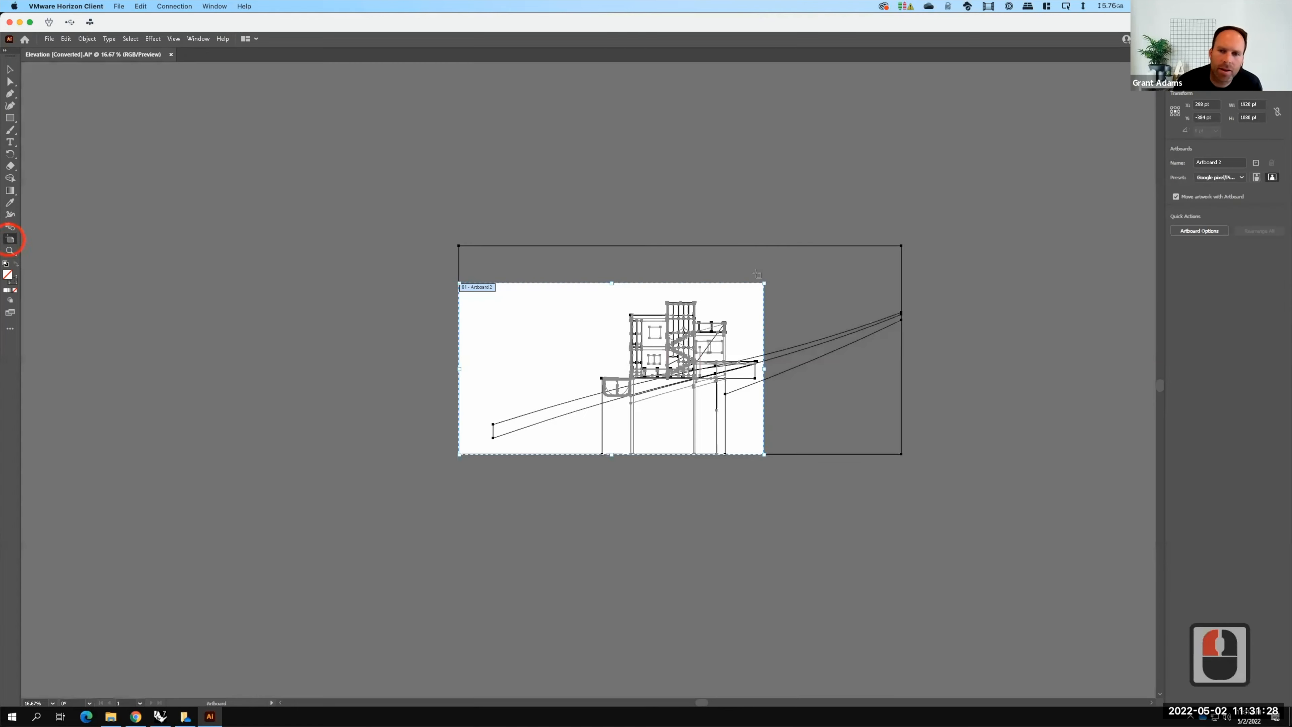
left_click_drag(764, 283, 901, 247)
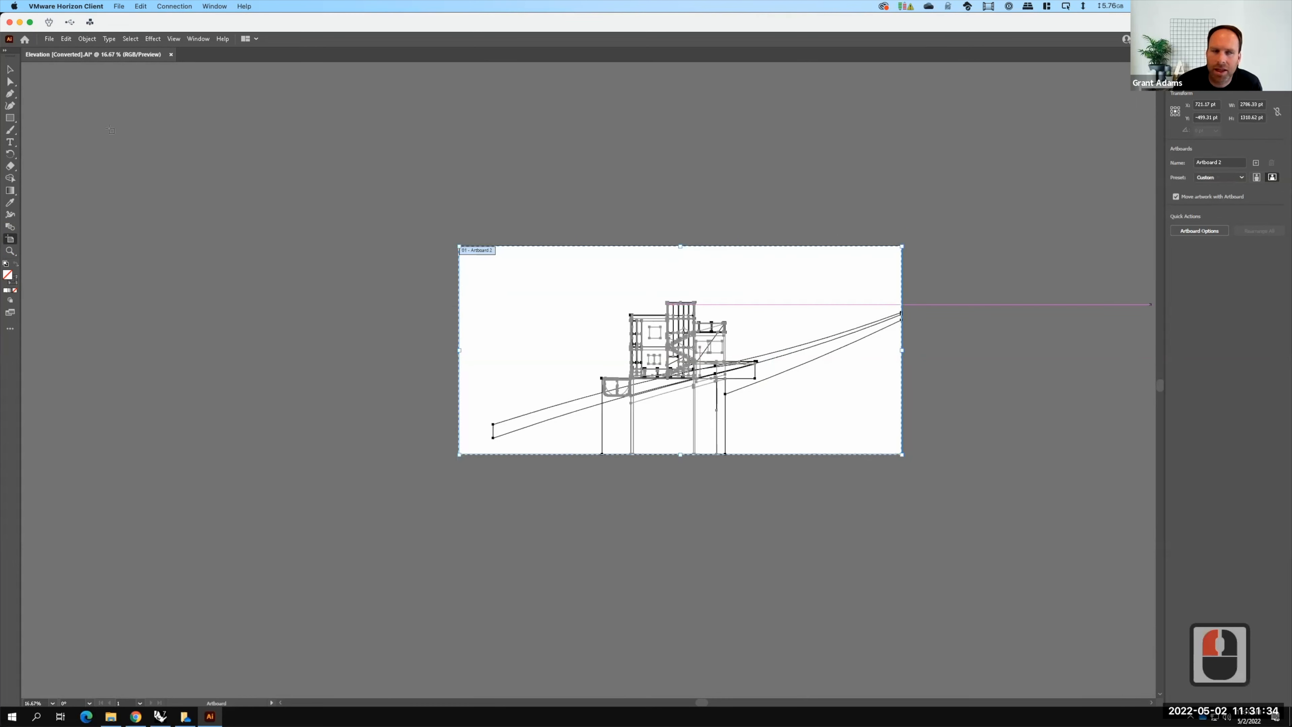
left_click(10, 68)
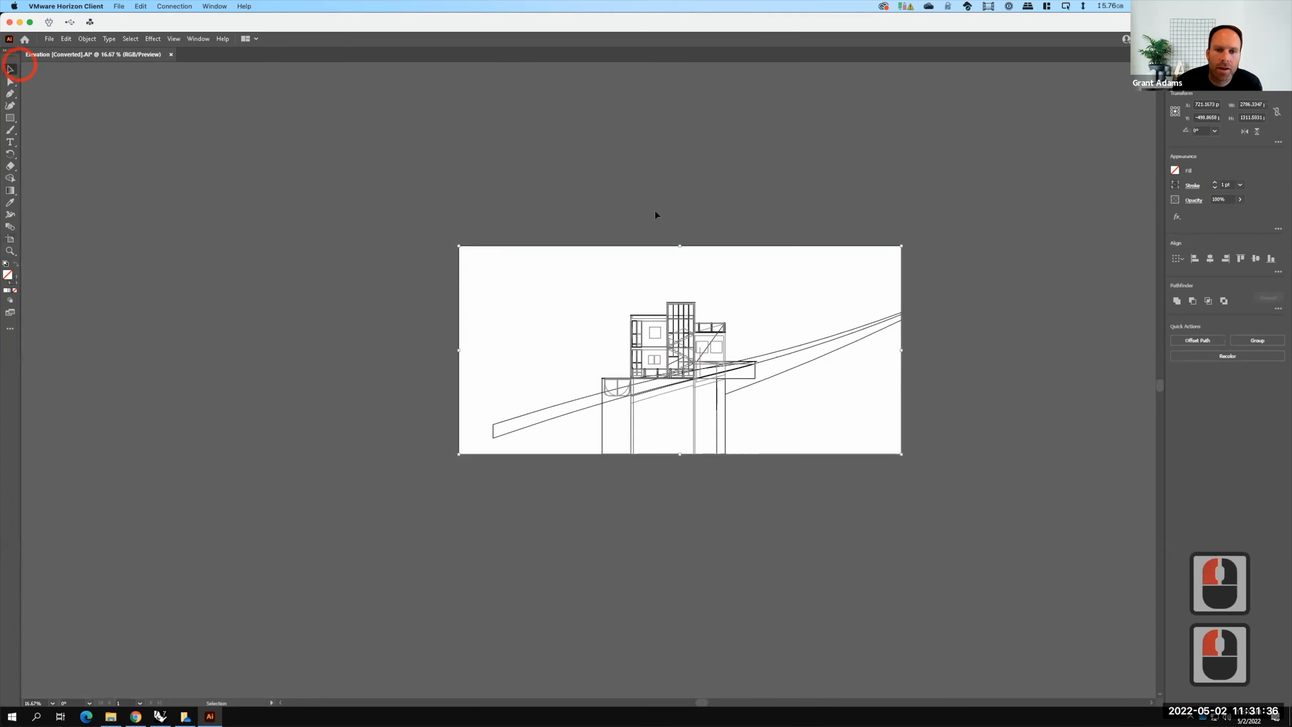
key("ctrl+0")
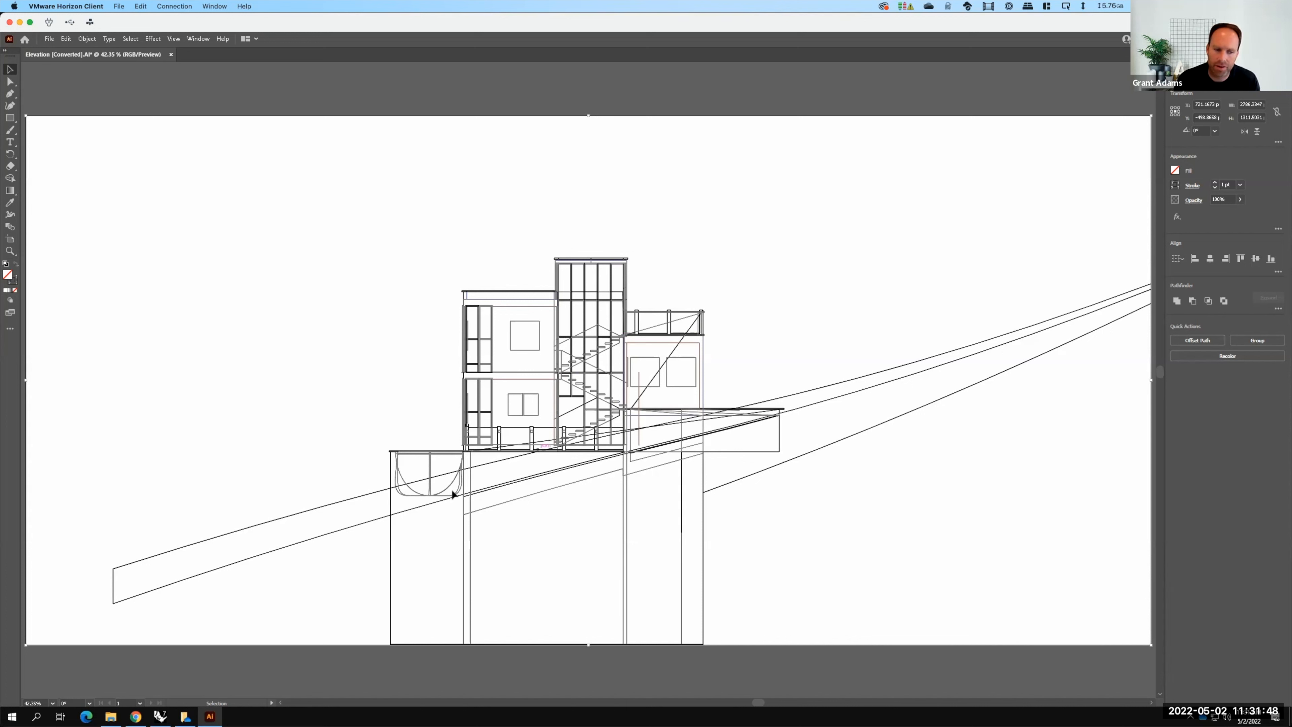
Switch to Rhino, restore the four-viewport layout and maximize the Elevation viewport
left_click(160, 713)
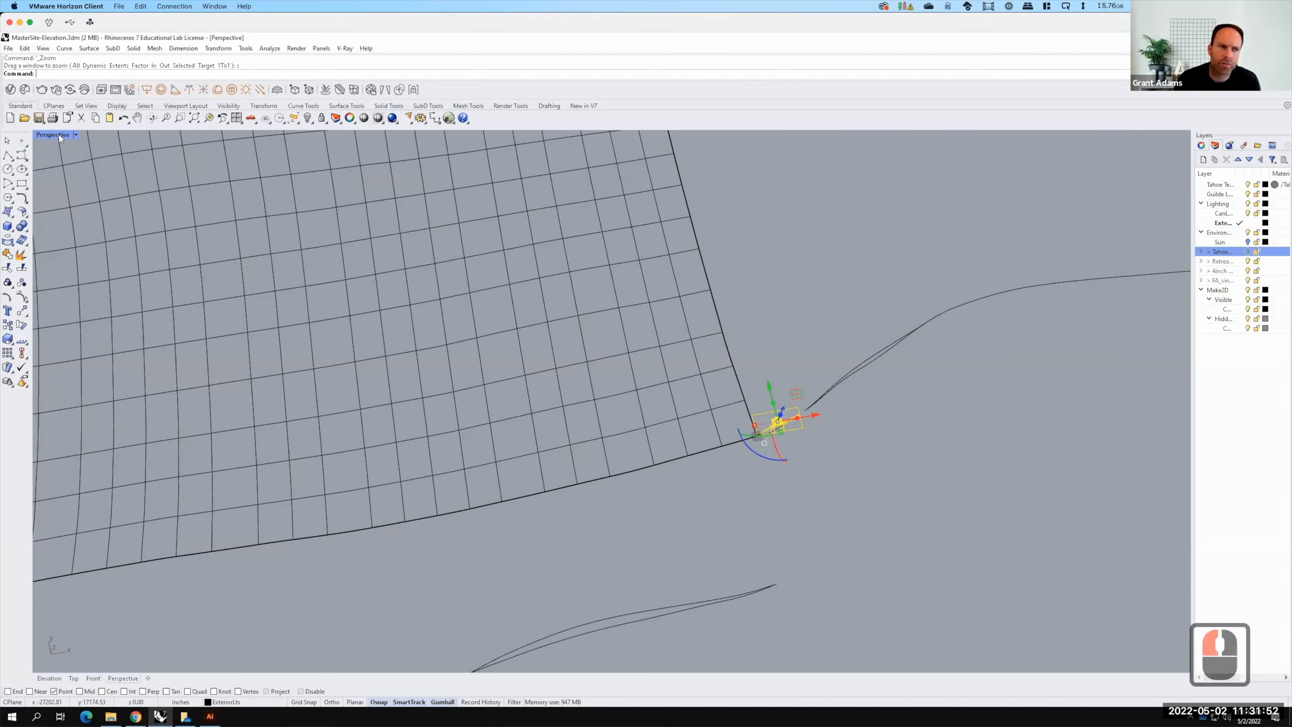
double_click(58, 134)
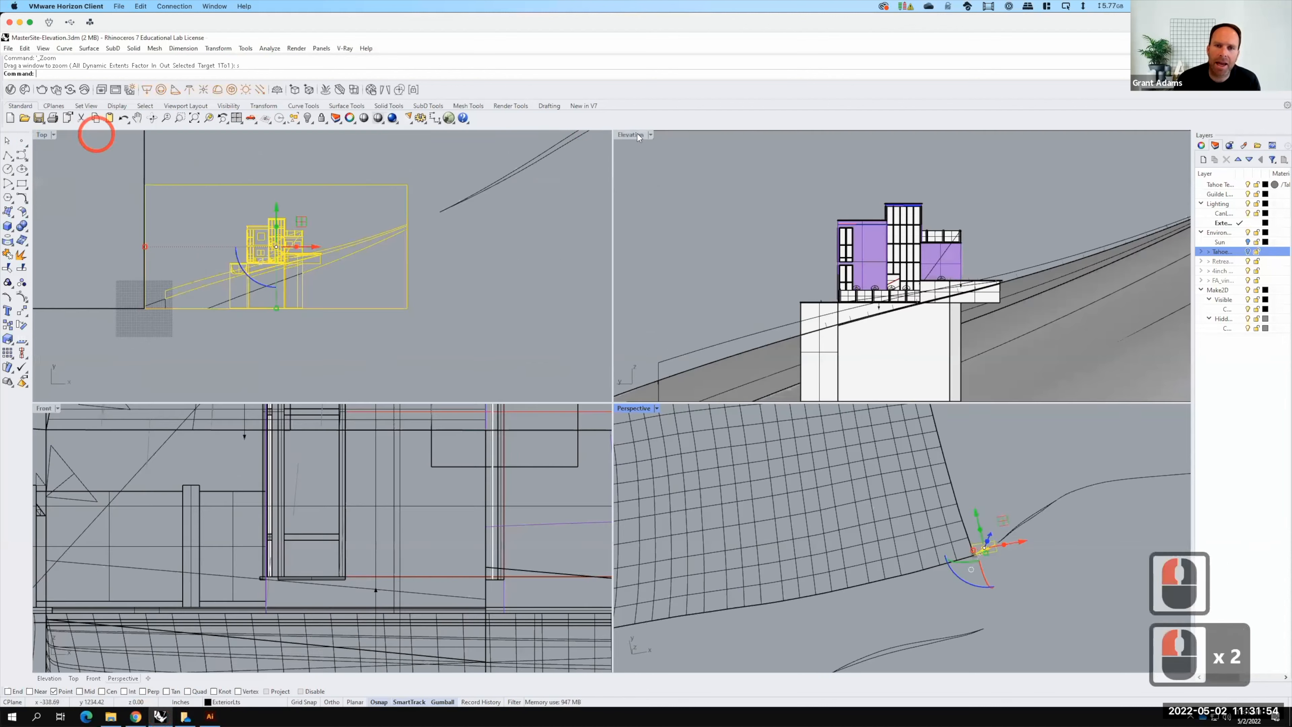
double_click(633, 134)
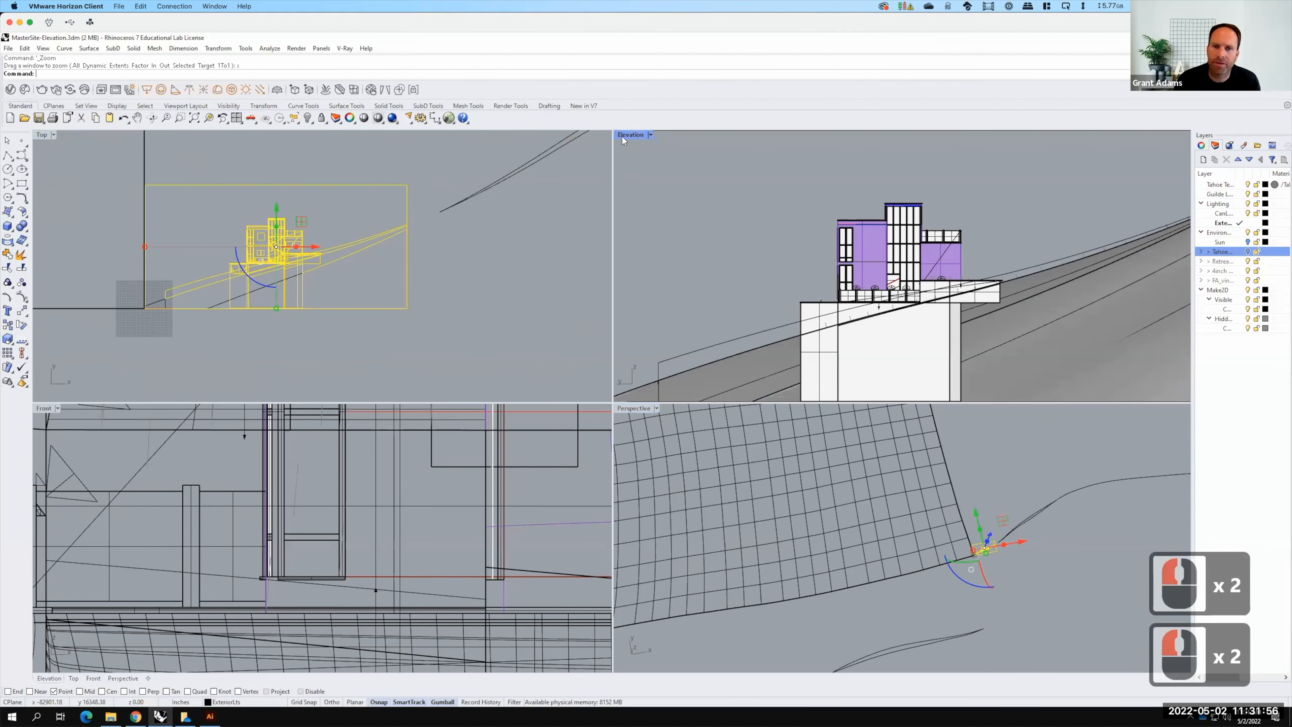
double_click(629, 134)
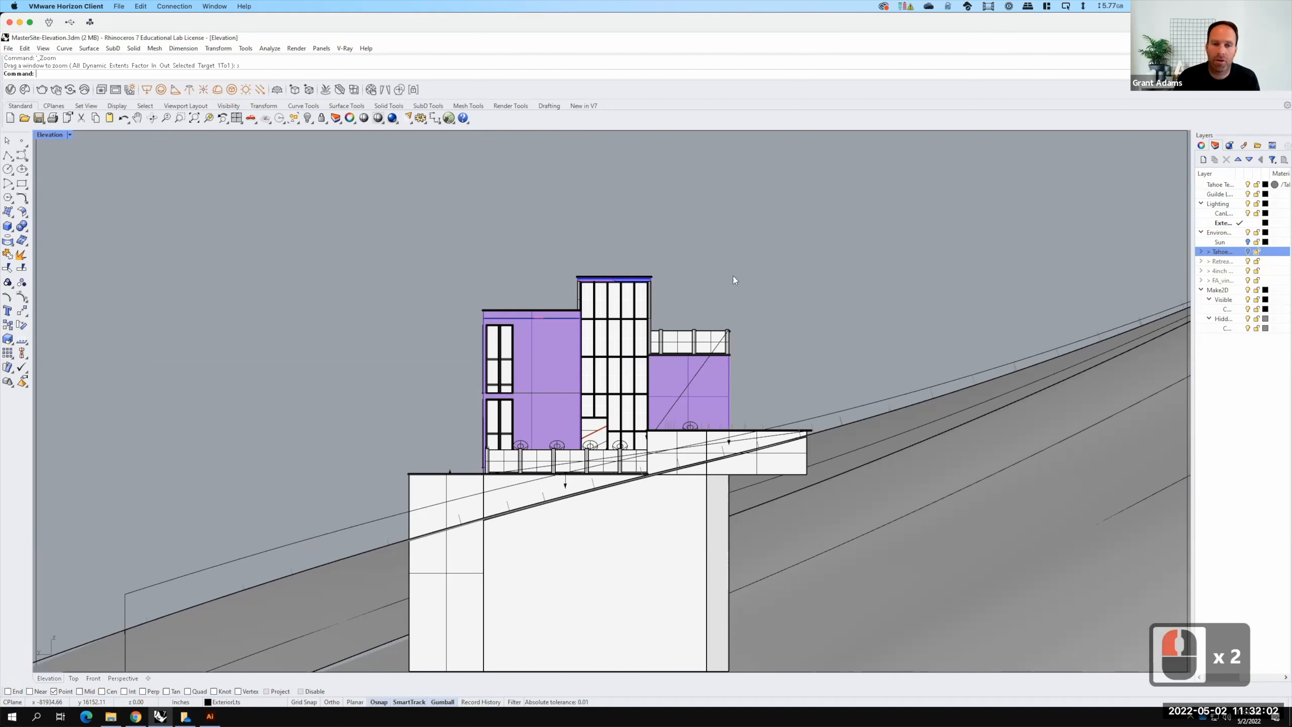
key("F15")
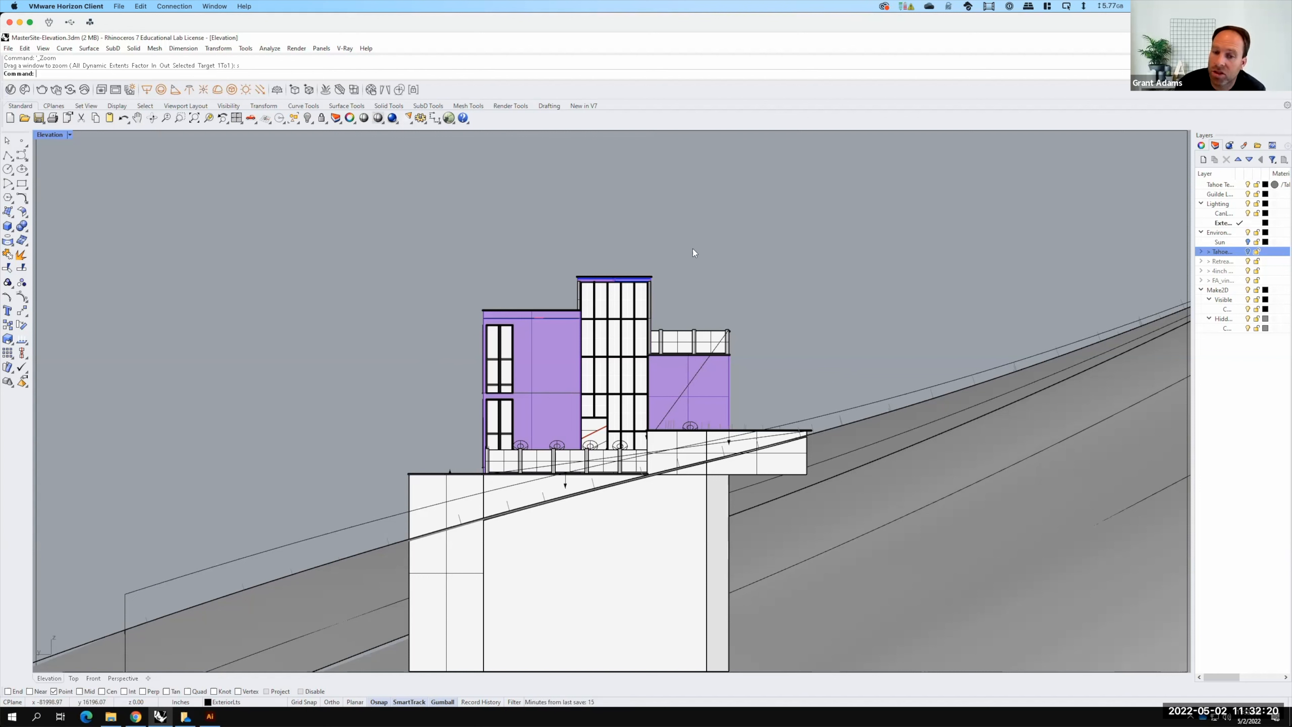
Open the V-Ray render settings, enable Material Override and expand the Render Output options
left_click(15, 91)
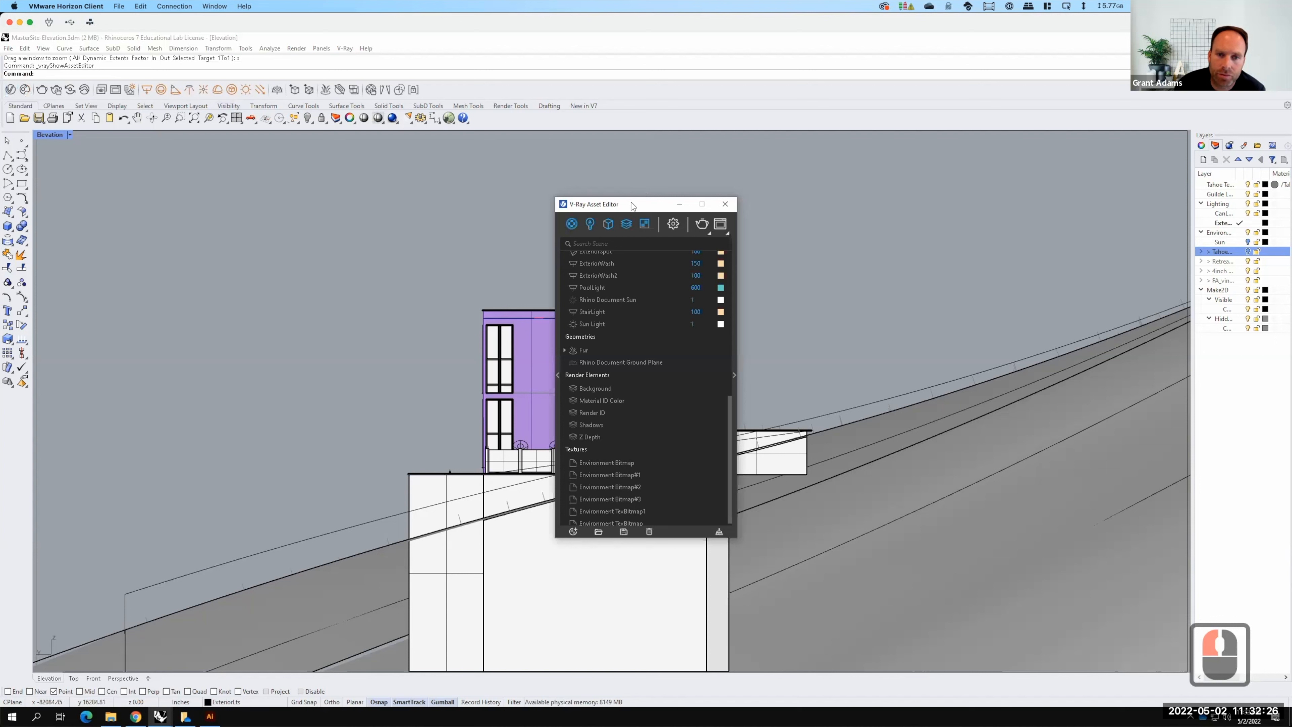
left_click(674, 224)
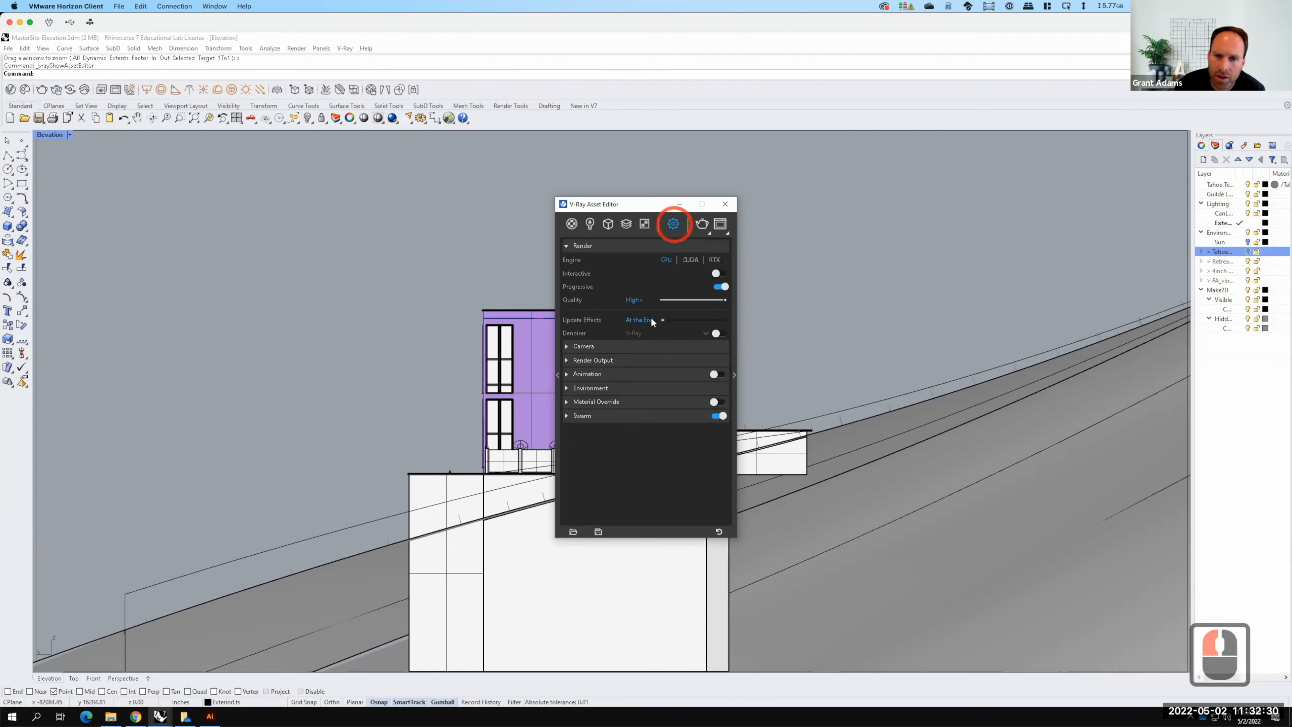
left_click(567, 402)
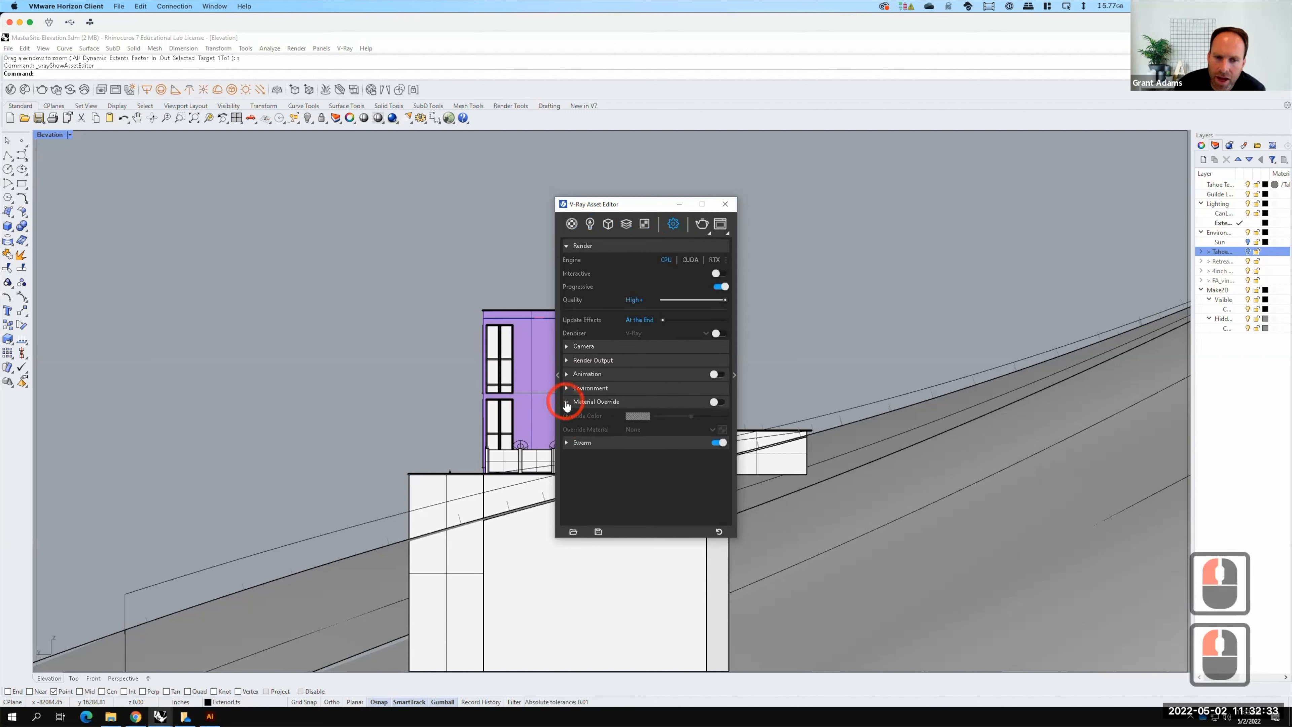
left_click(713, 402)
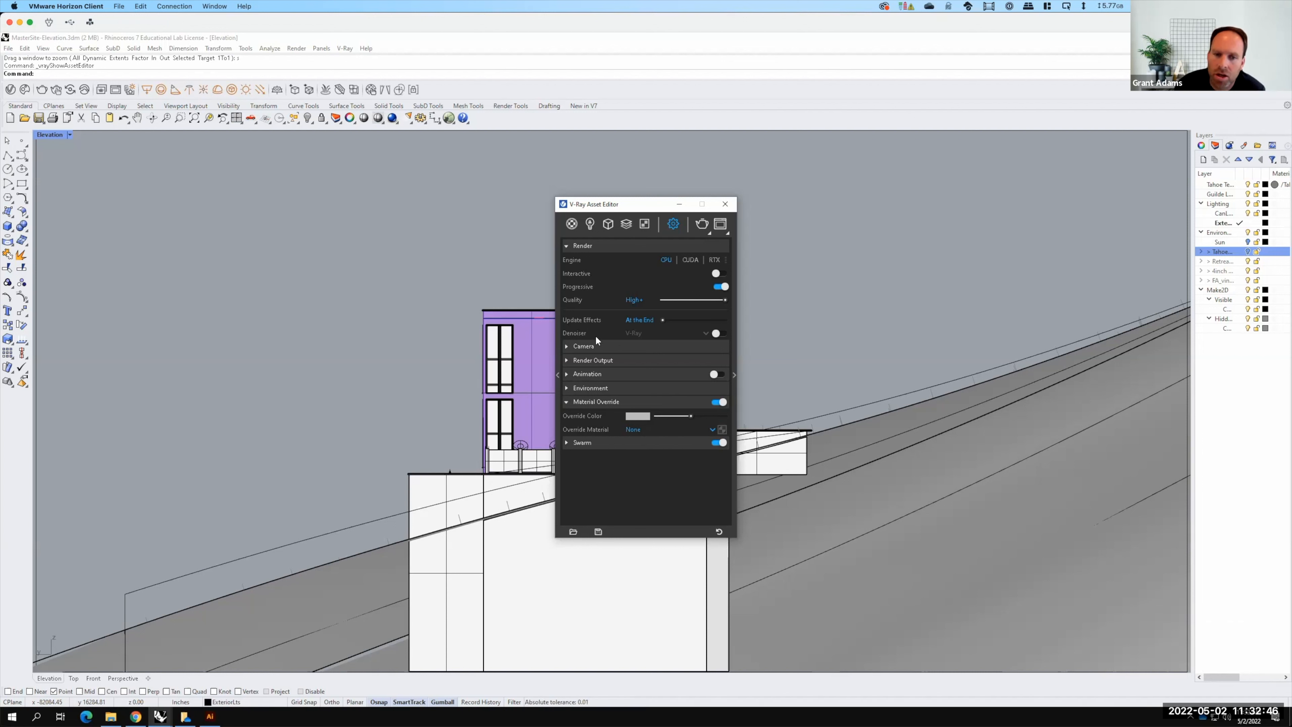
left_click(566, 361)
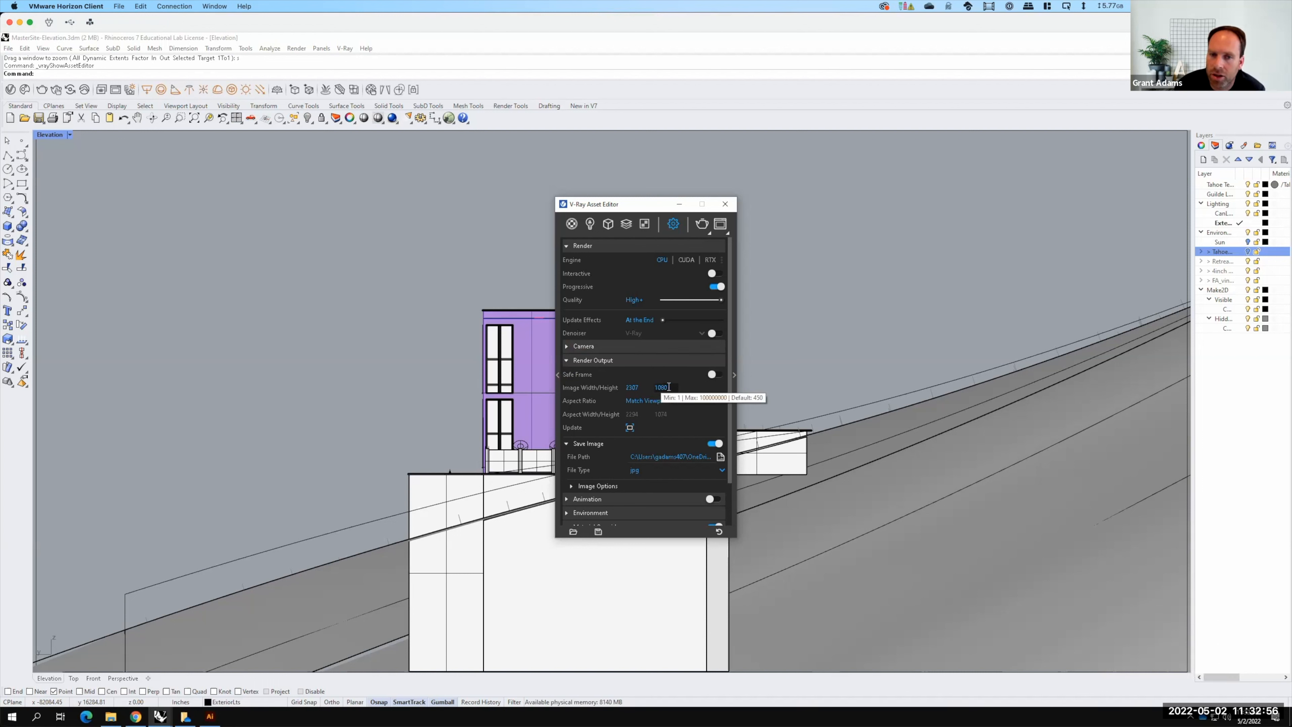
Start a V-Ray test render of the Elevation view, stop it and close the frame buffer
left_click(704, 226)
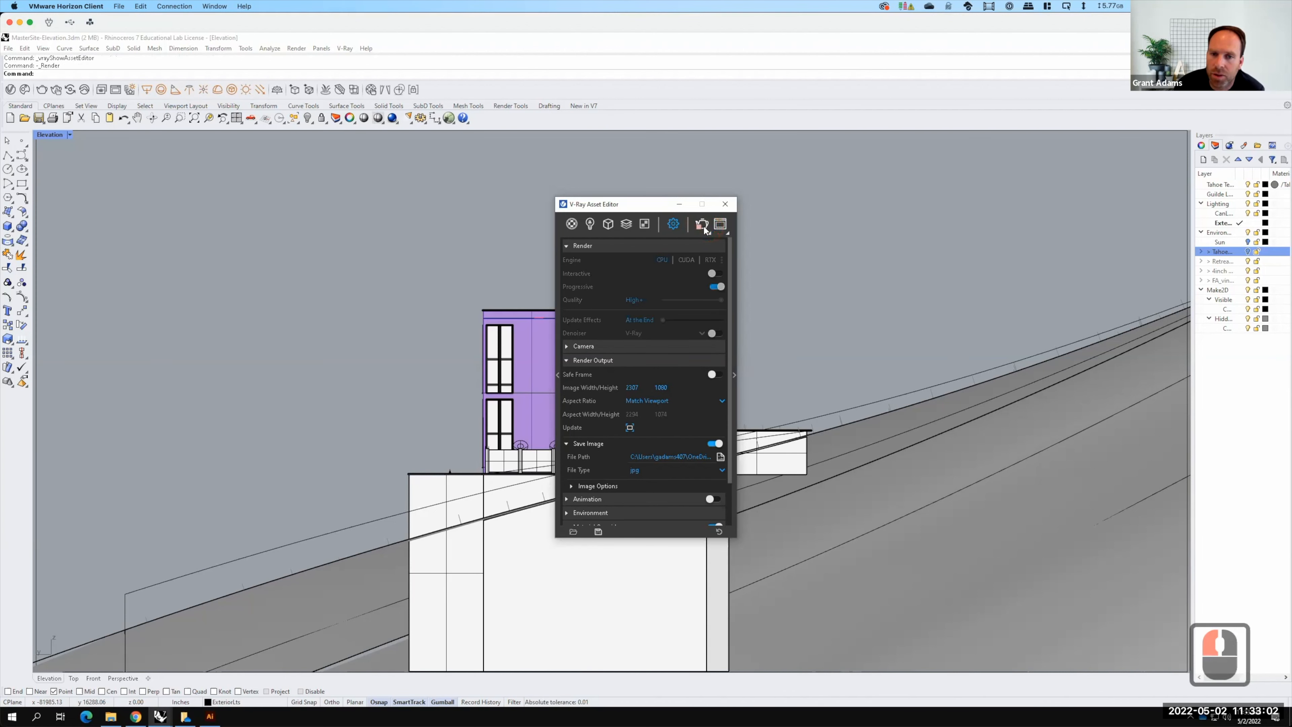
key("F15")
left_click_drag(714, 221, 568, 172)
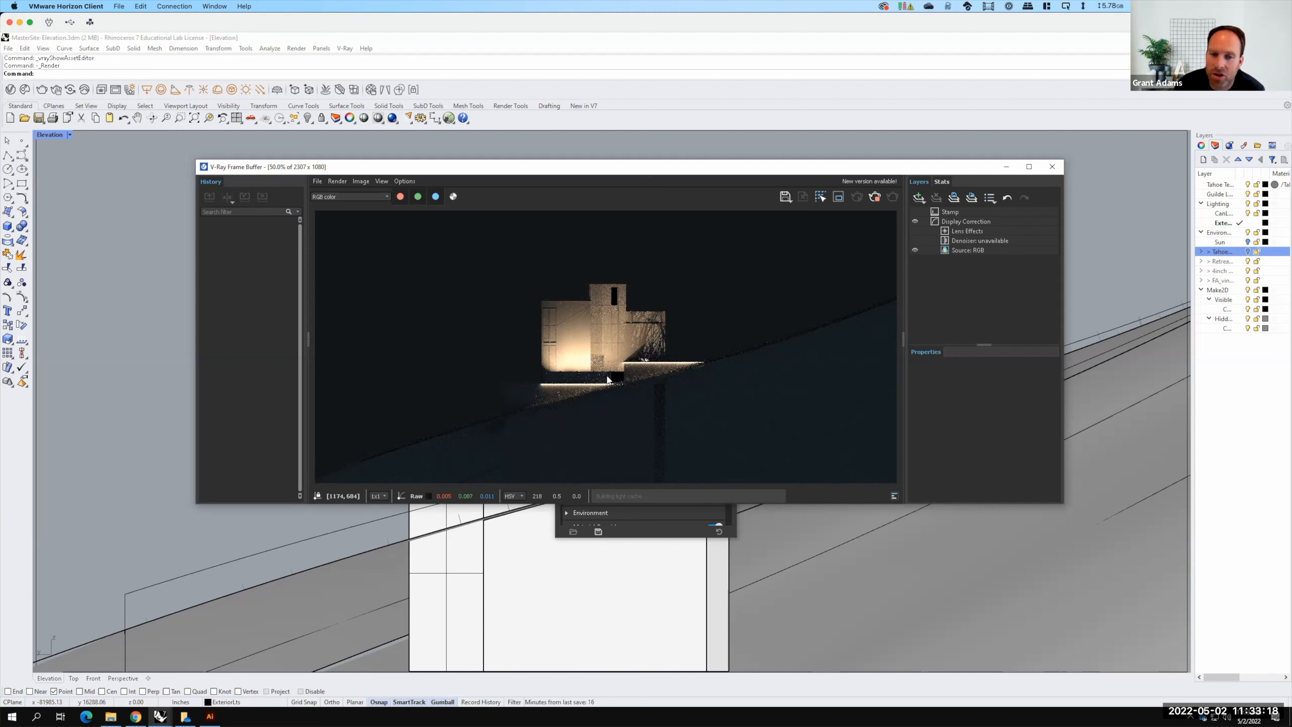
left_click(875, 197)
left_click(1051, 166)
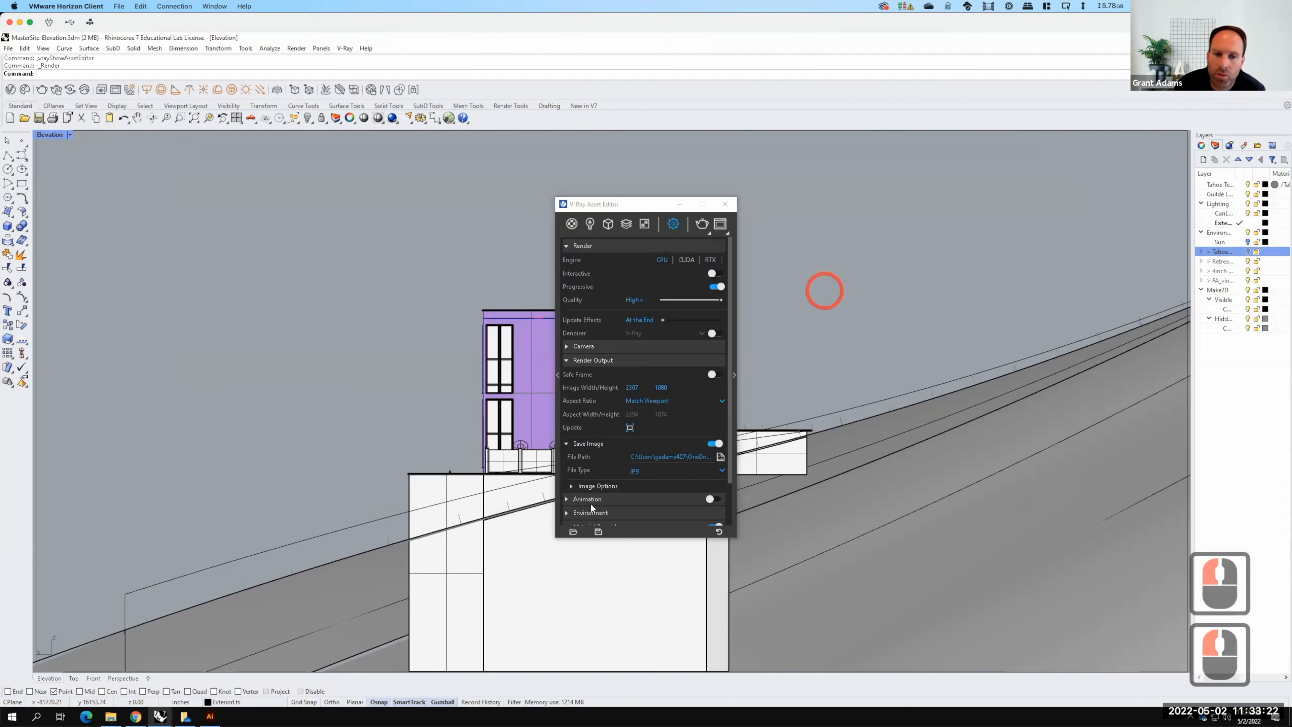
Load the Retreat-DaySettings-Exterior.vropt render settings from the S2022 folder and turn on the Sun layer
left_click(572, 532)
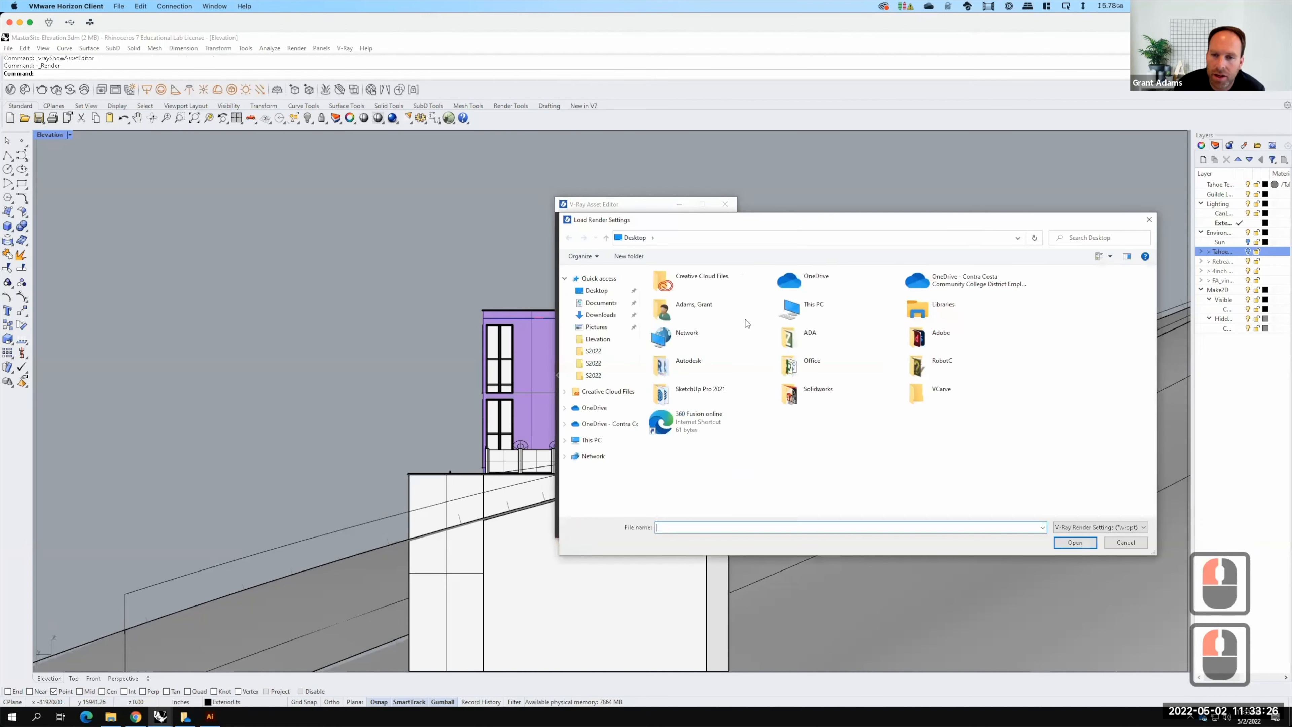
left_click(593, 351)
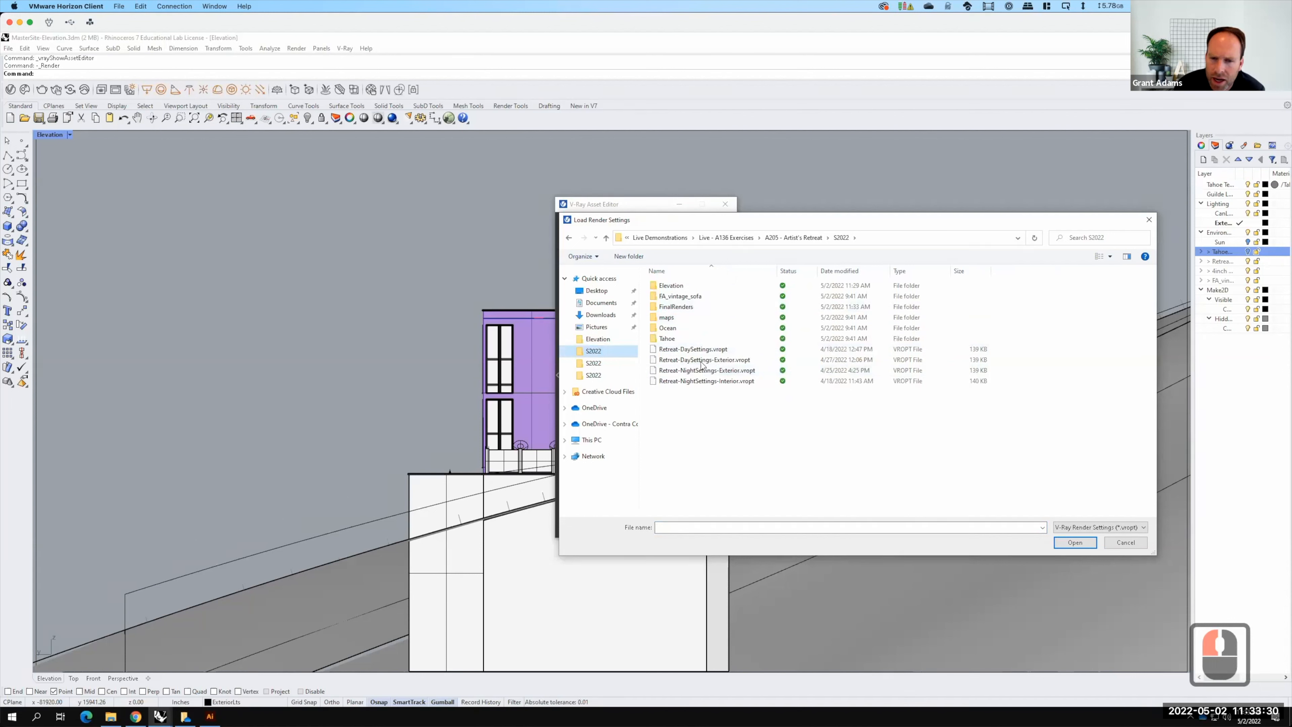
left_click(703, 359)
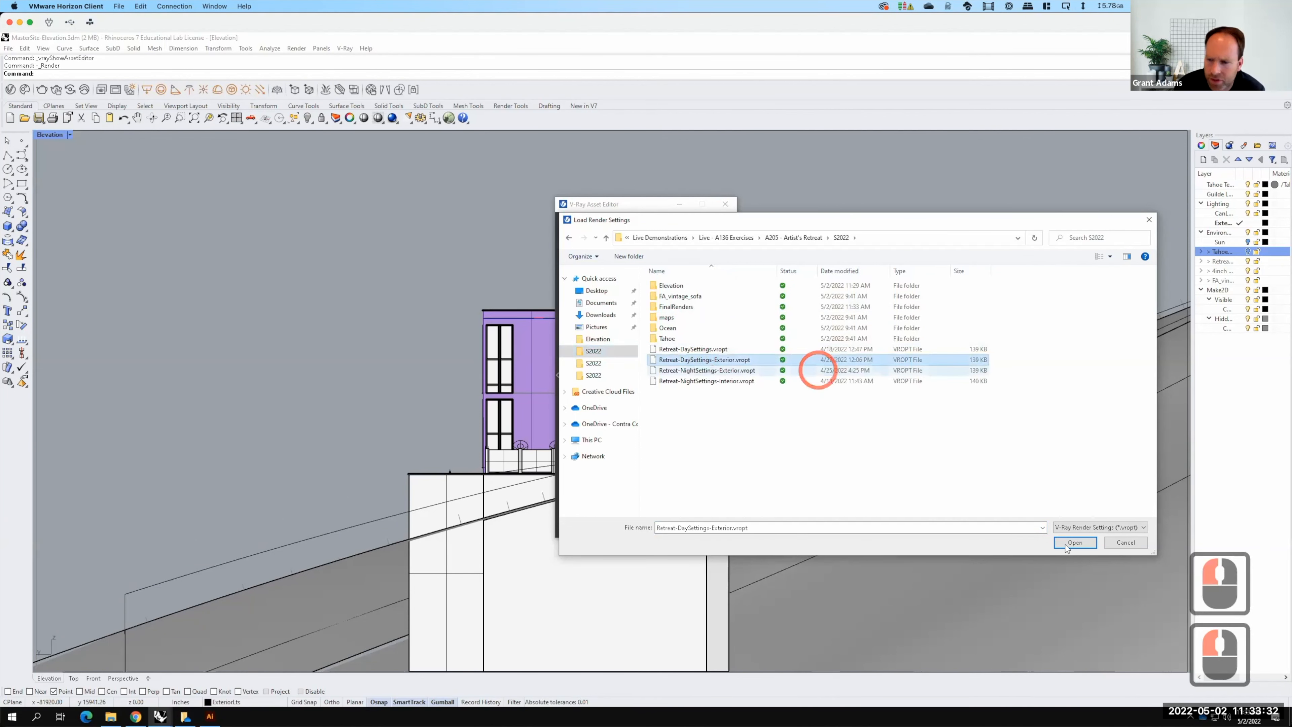
left_click(1075, 542)
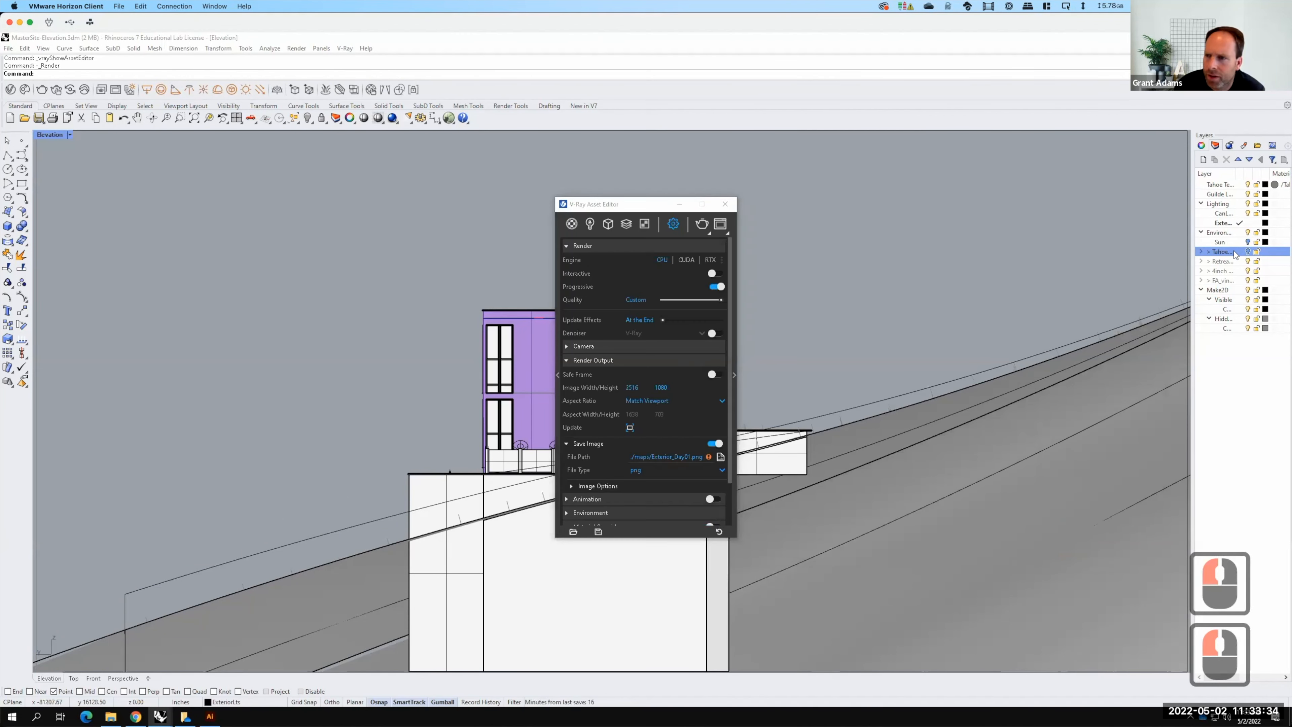
left_click(1248, 243)
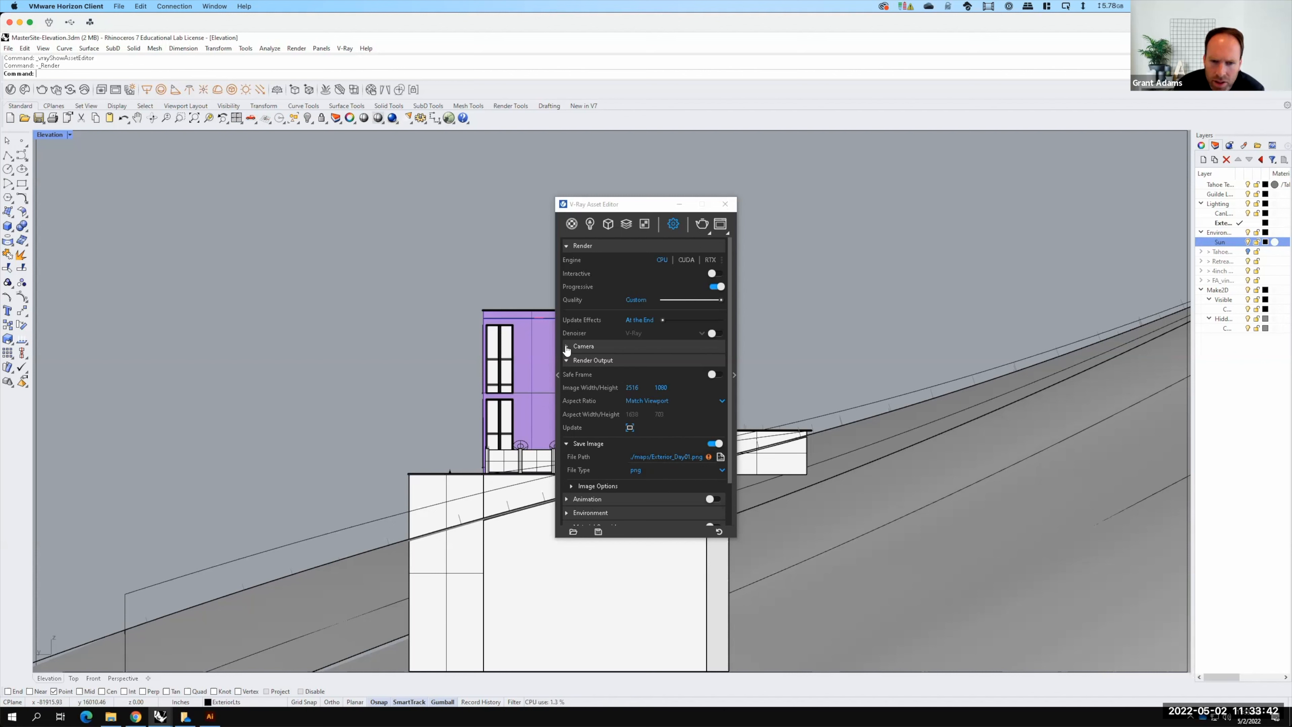
Turn on Material Override in the V-Ray settings, start a test render of the Elevation view, stop it and close the frame buffer
left_click_drag(729, 328, 730, 411)
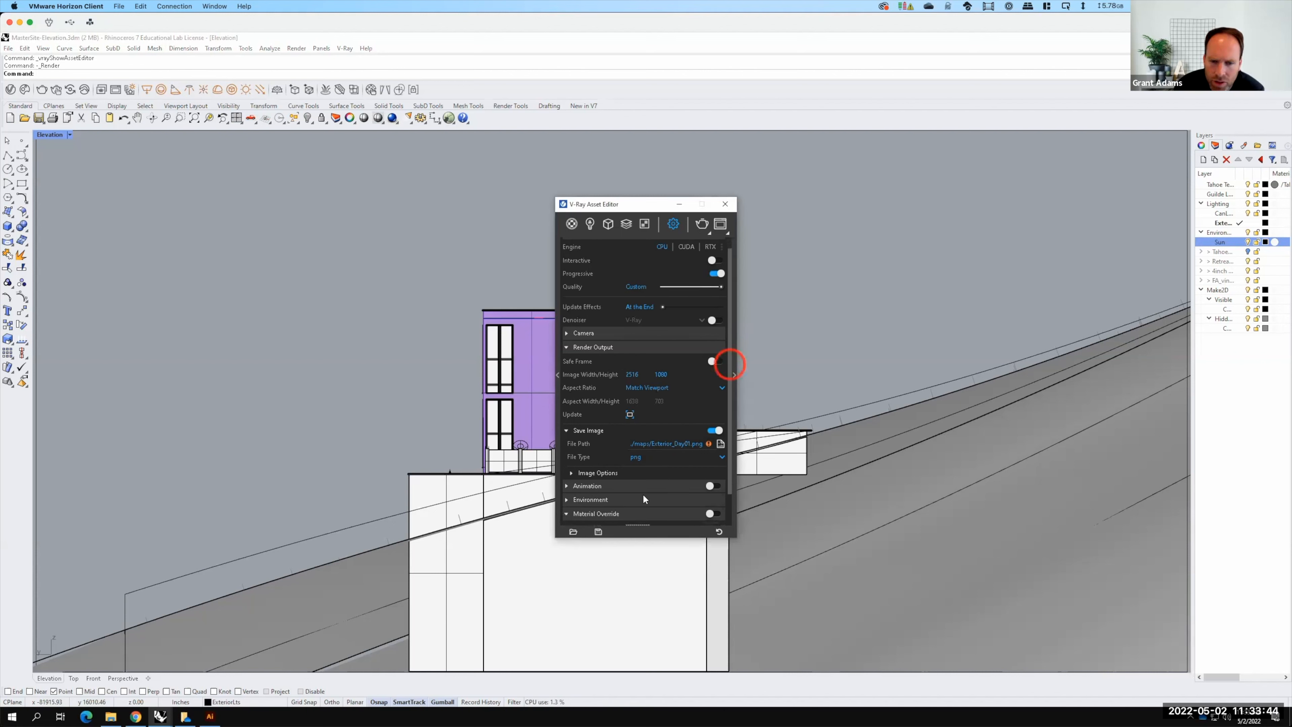
left_click(713, 478)
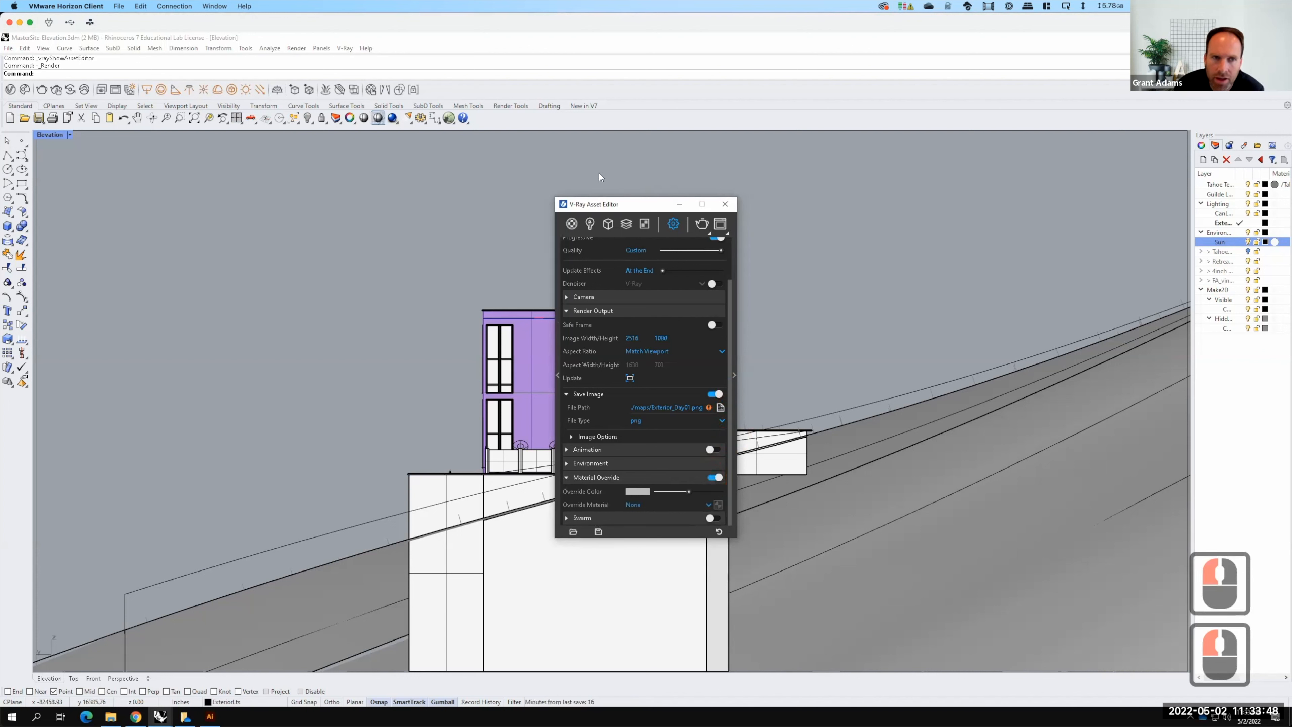
left_click(701, 224)
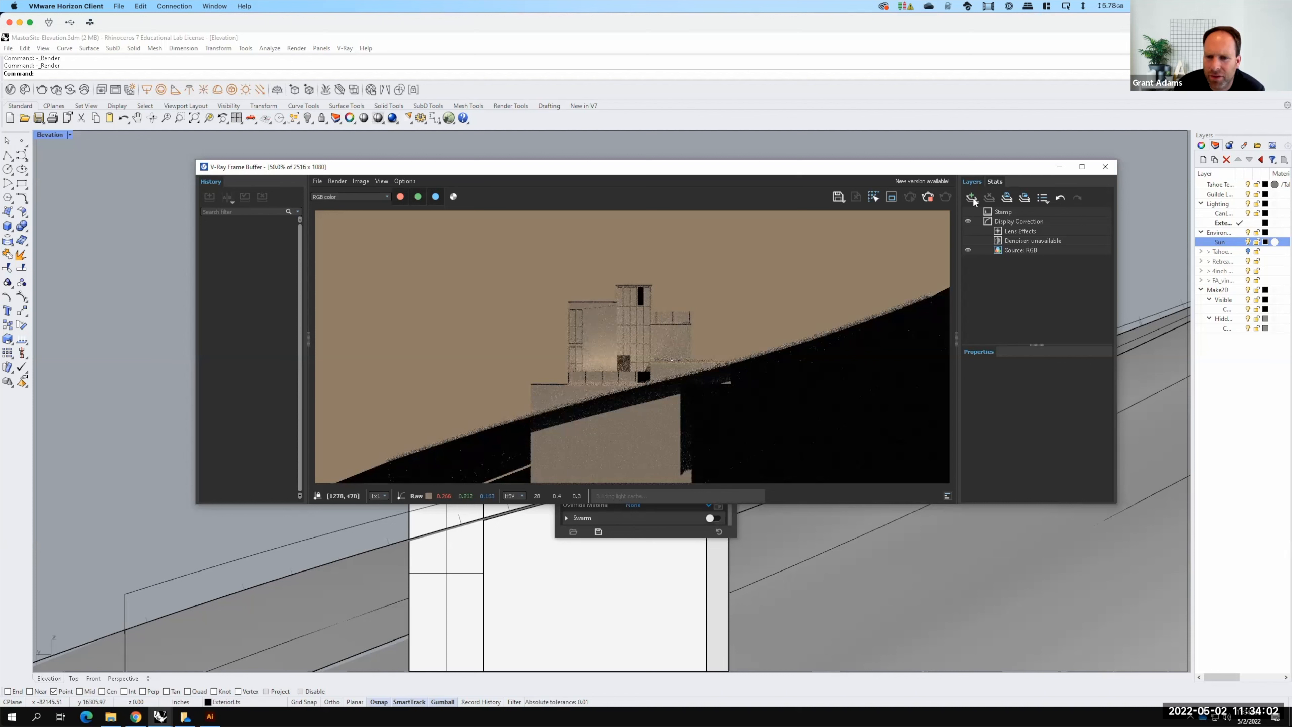
left_click(927, 197)
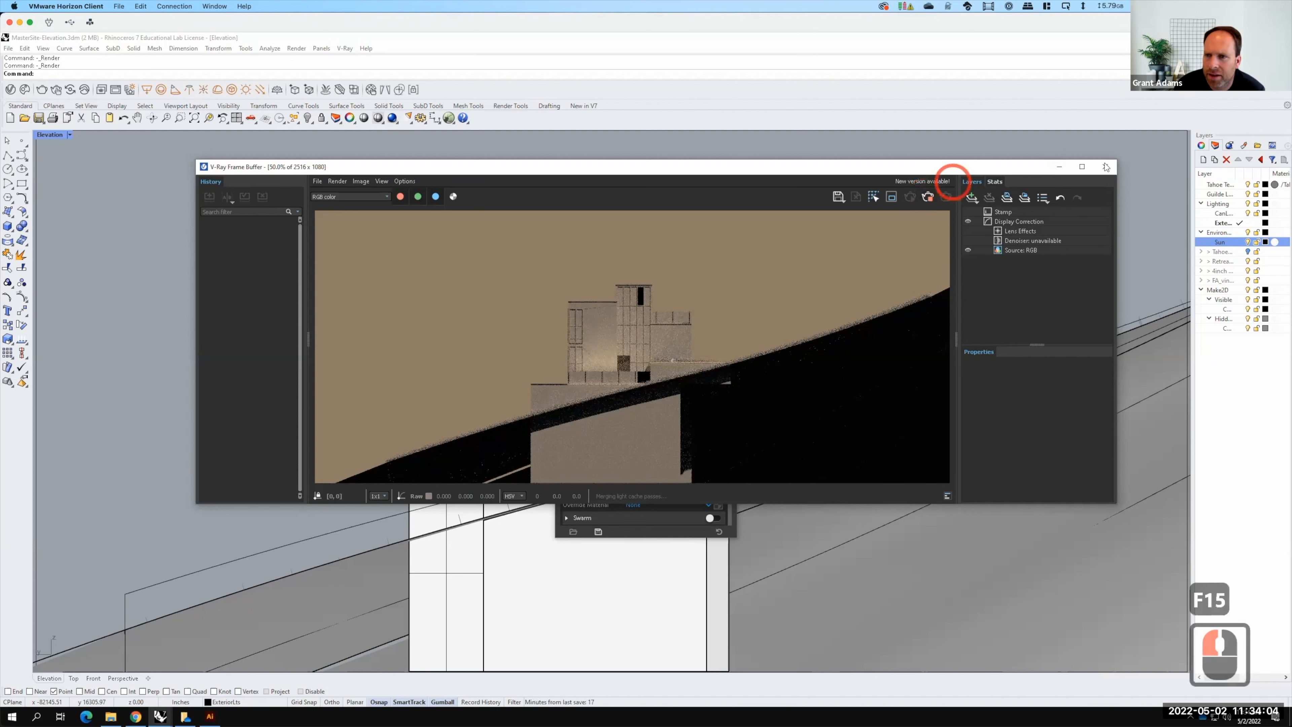
left_click(1106, 167)
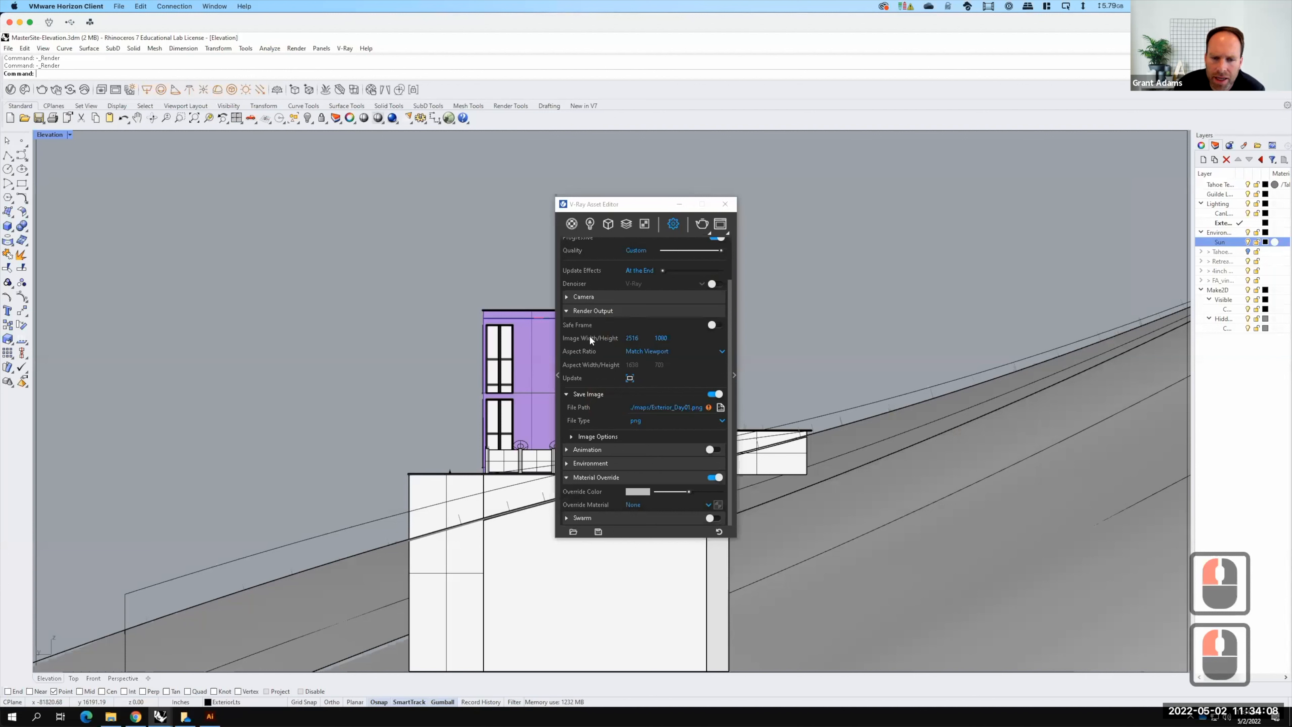
Expand the V-Ray Camera settings, set the Exposure Value (EV) to 12, run a test render and close the frame buffer
left_click(567, 296)
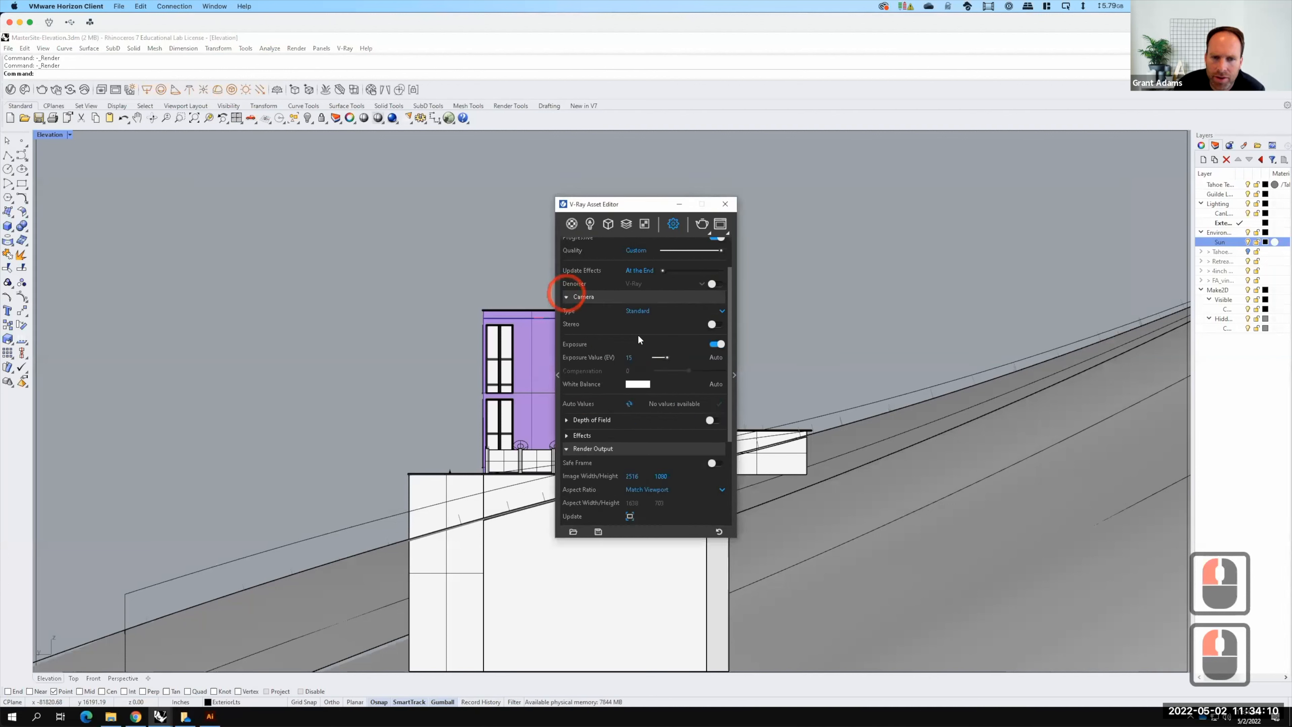
double_click(627, 357)
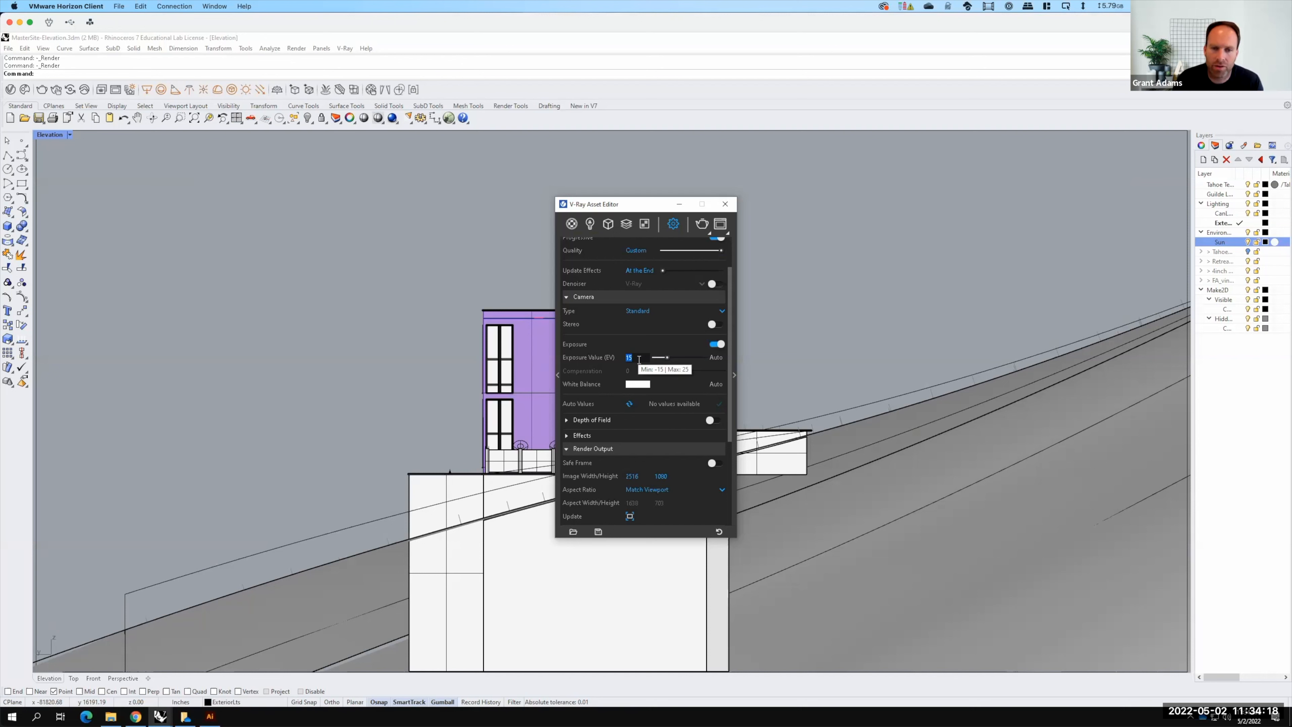
type("12")
left_click(701, 224)
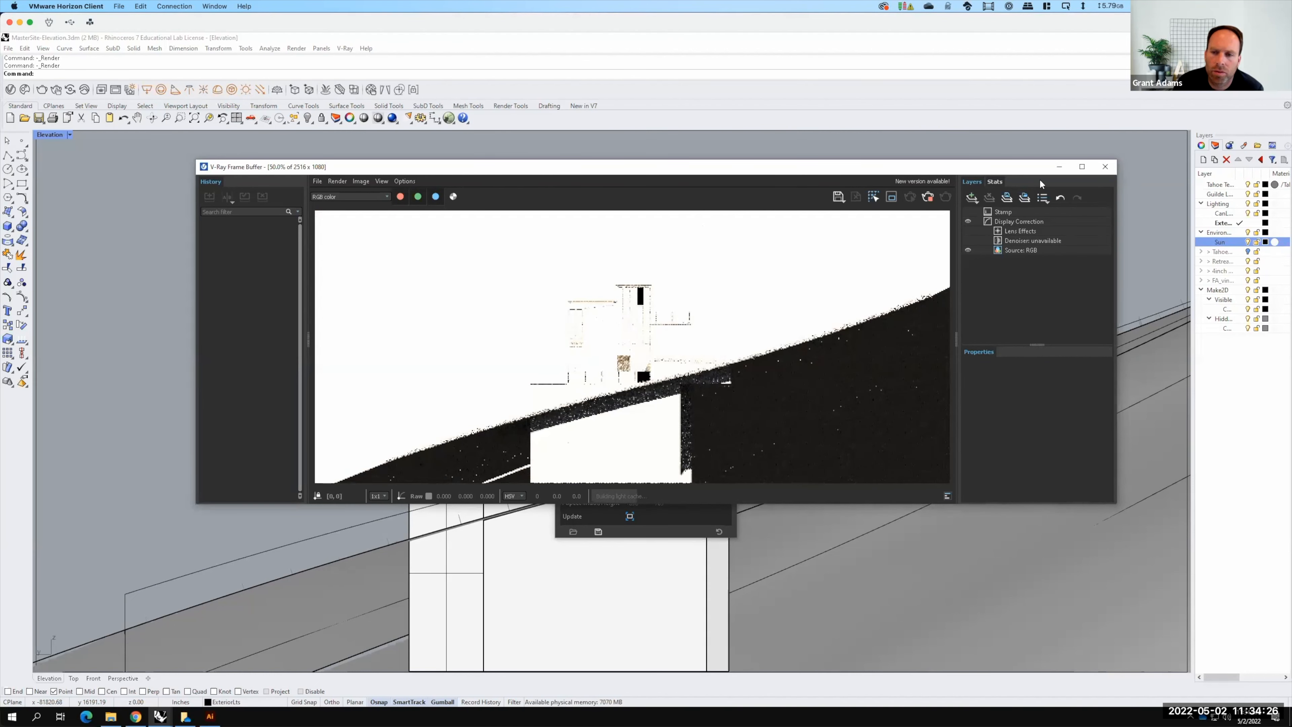
left_click(944, 197)
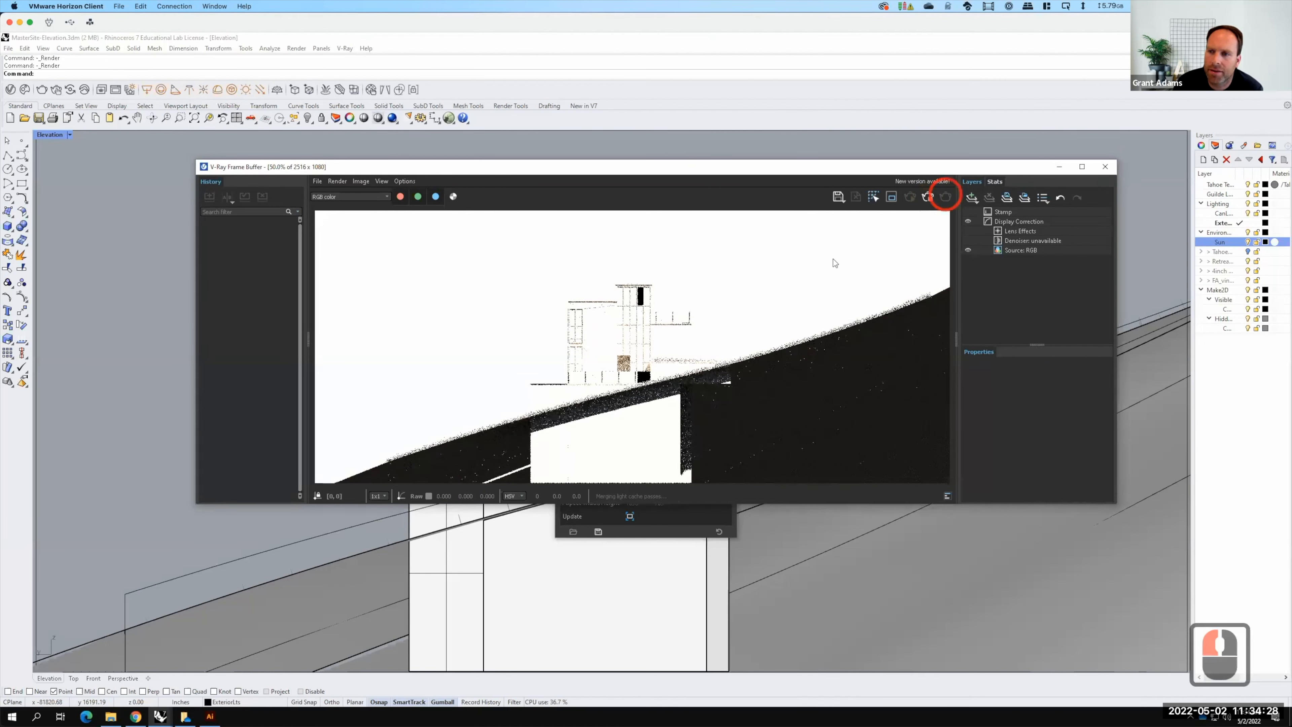
left_click(1104, 166)
Set the camera Exposure Value (EV) to 14, run another test render and close the frame buffer
double_click(626, 289)
left_click_drag(637, 357, 610, 357)
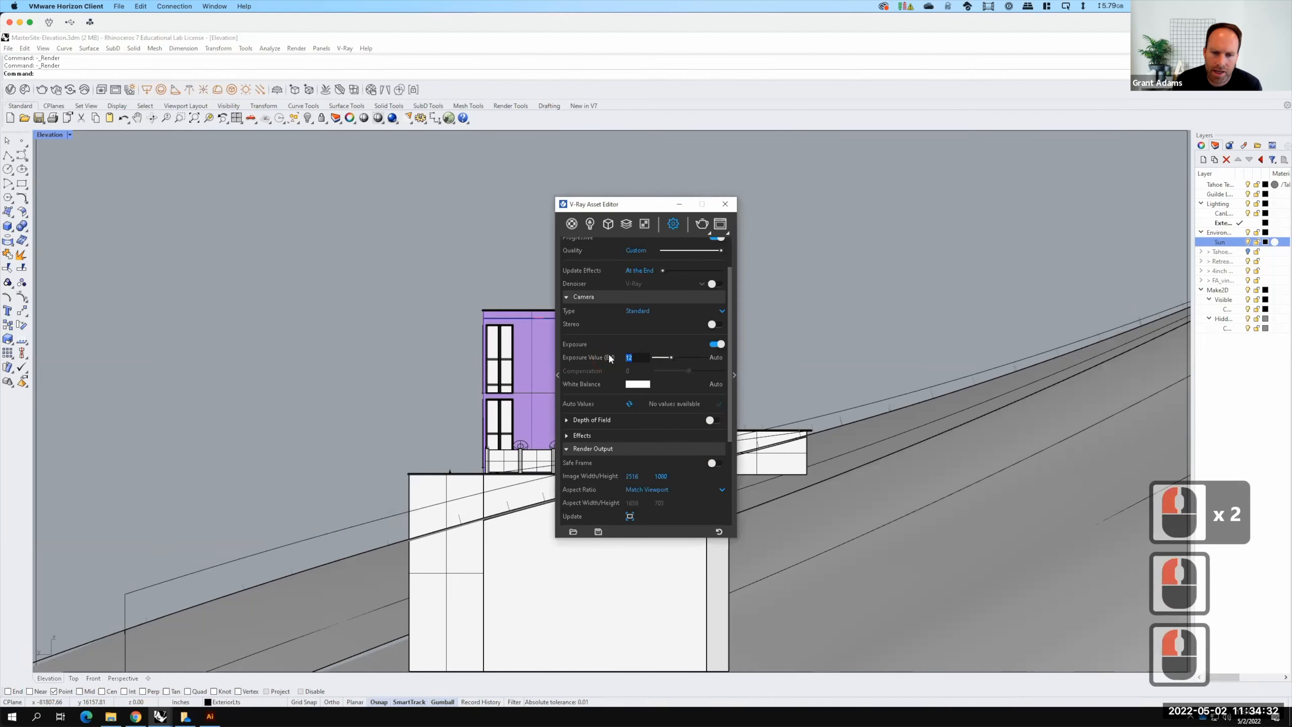
type("14")
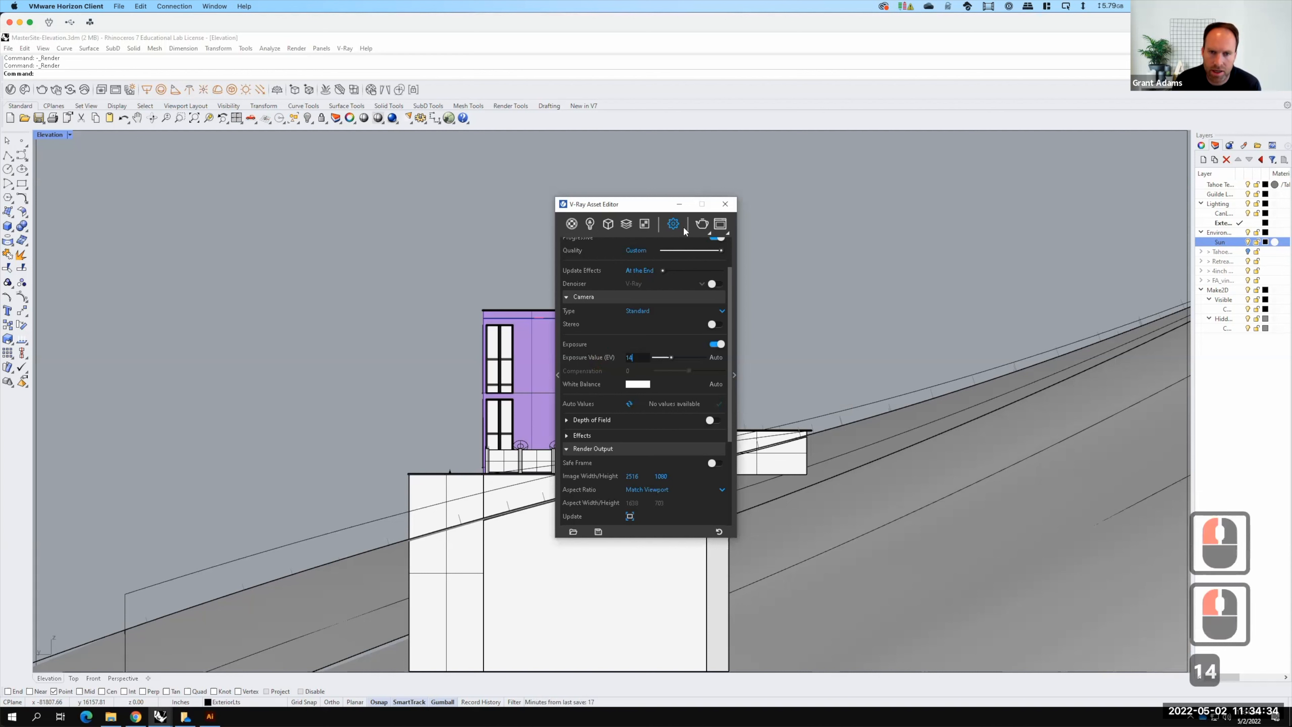
left_click(702, 225)
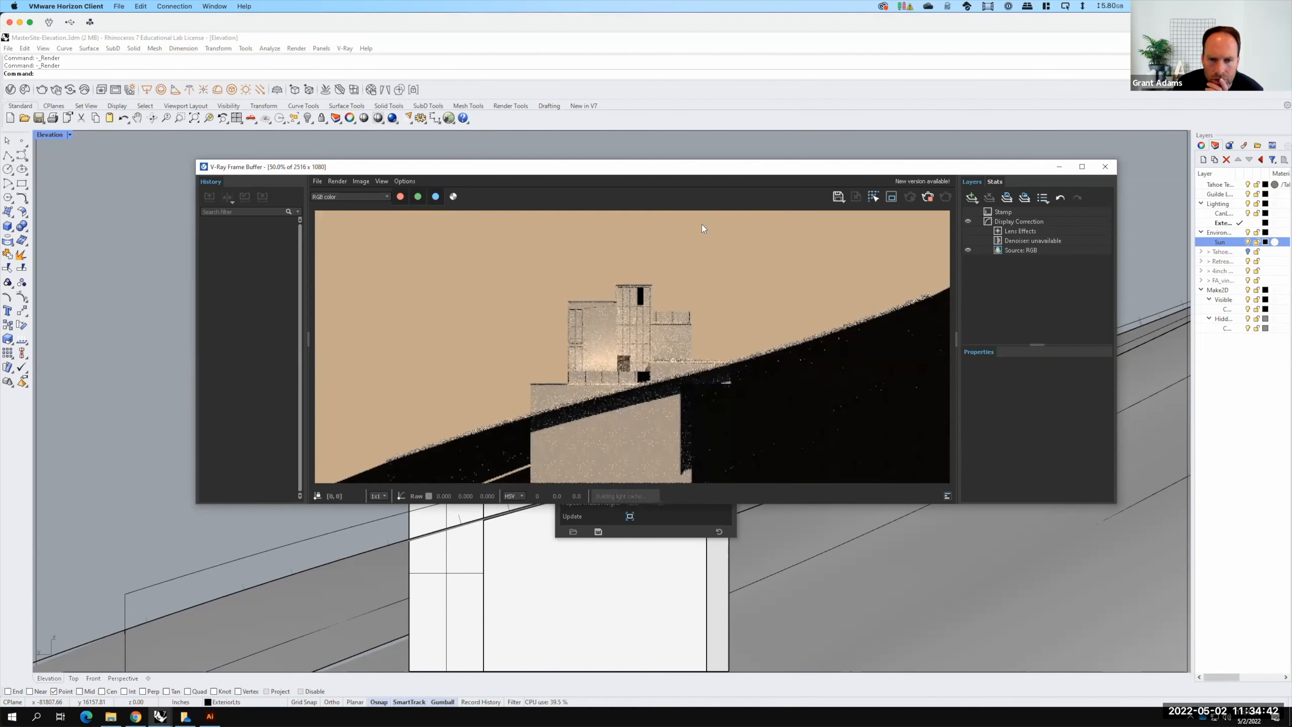
left_click(1103, 166)
Set the camera Exposure Value (EV) to 13.5 and start the V-Ray render of the Elevation view
left_click(639, 357)
double_click(640, 357)
type("13.5")
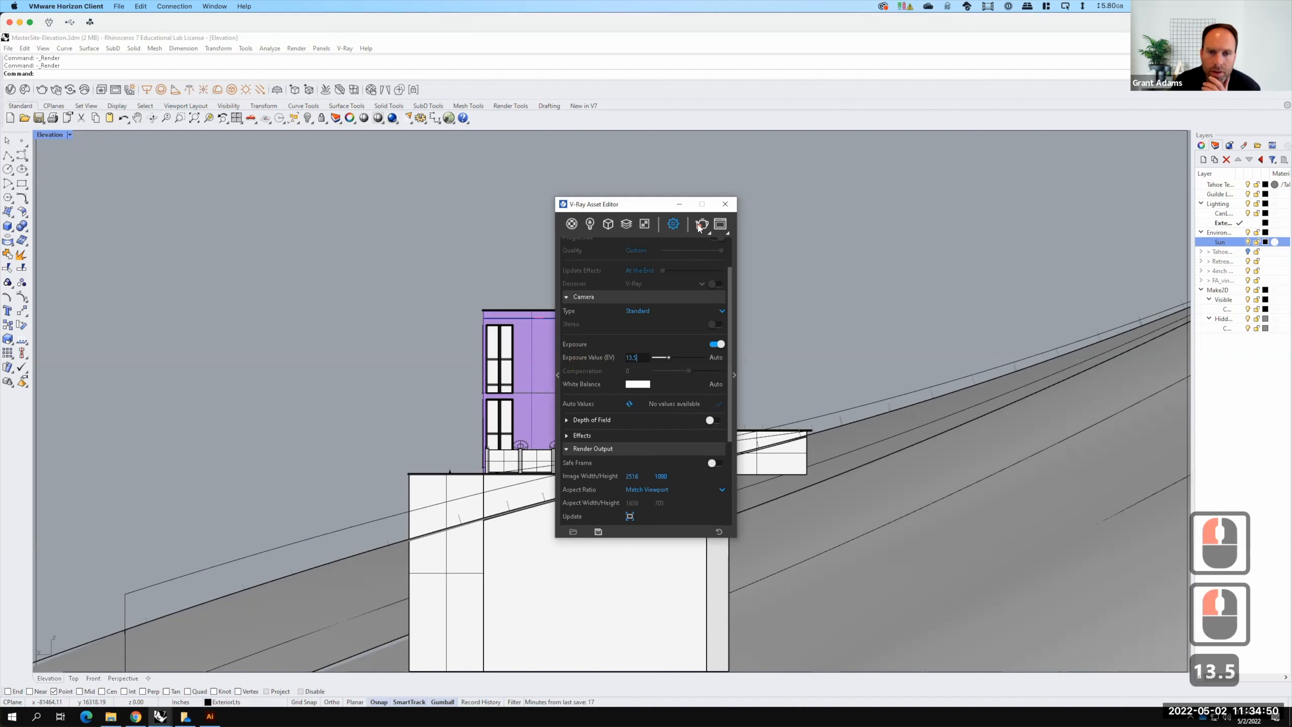
left_click(700, 226)
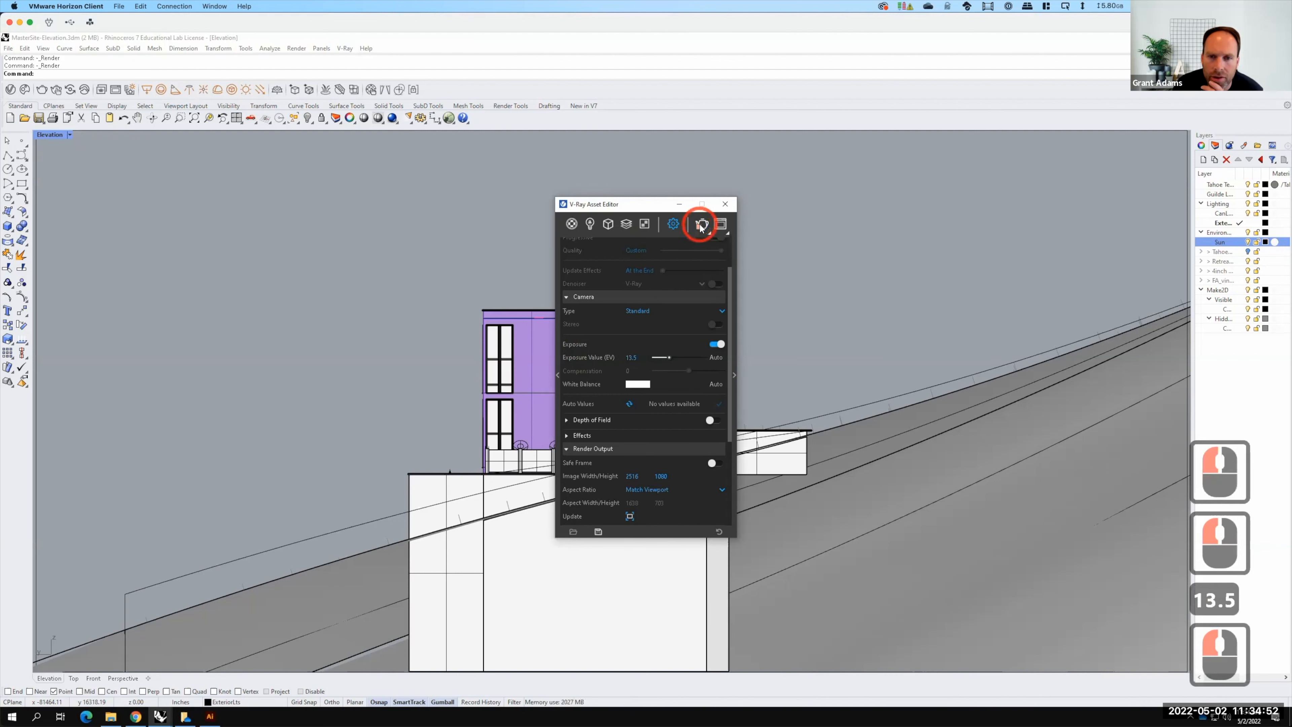
left_click(701, 227)
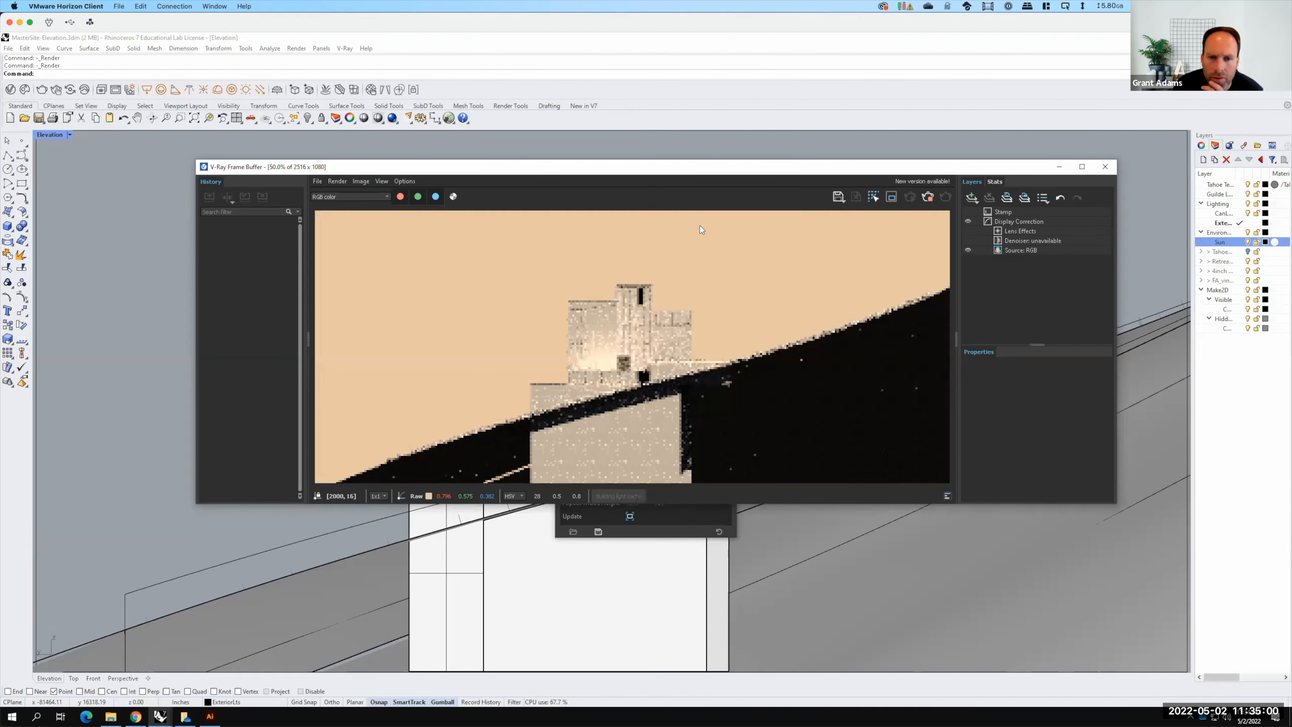
key("F15")
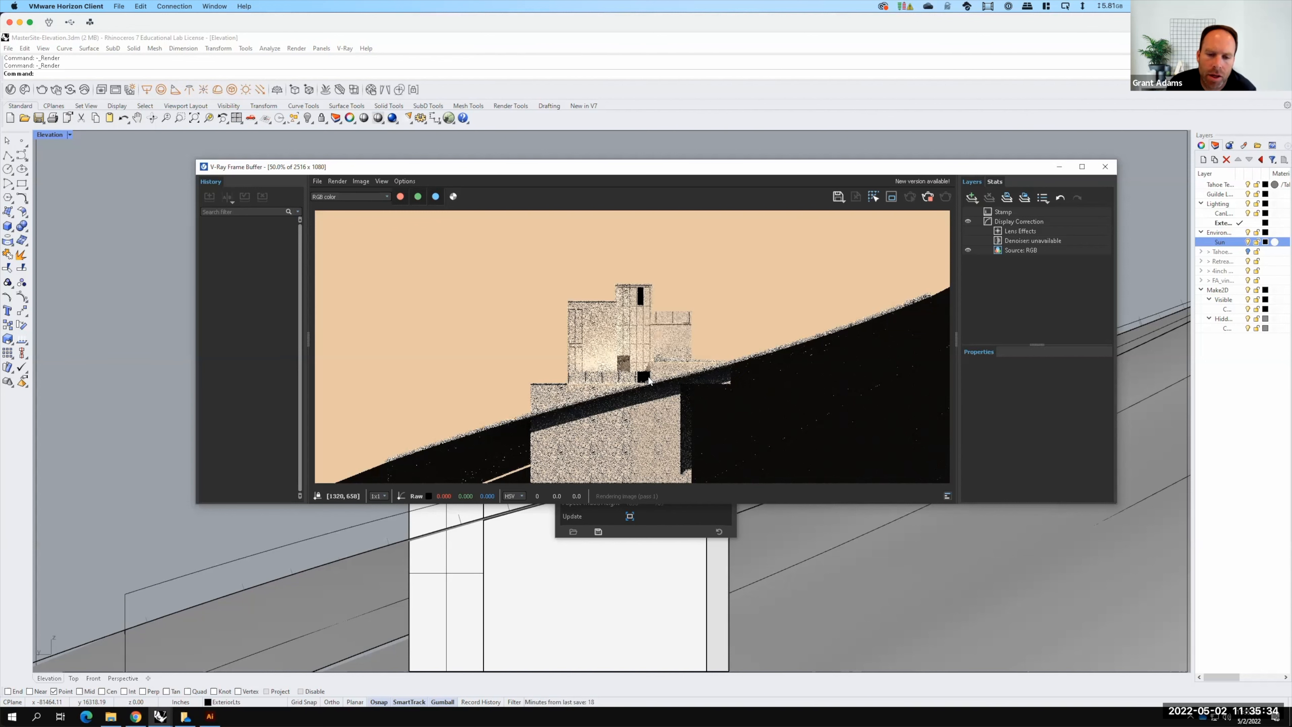
Switch to Illustrator, clear the current selection and select all the art on the building linework layer
left_click(209, 715)
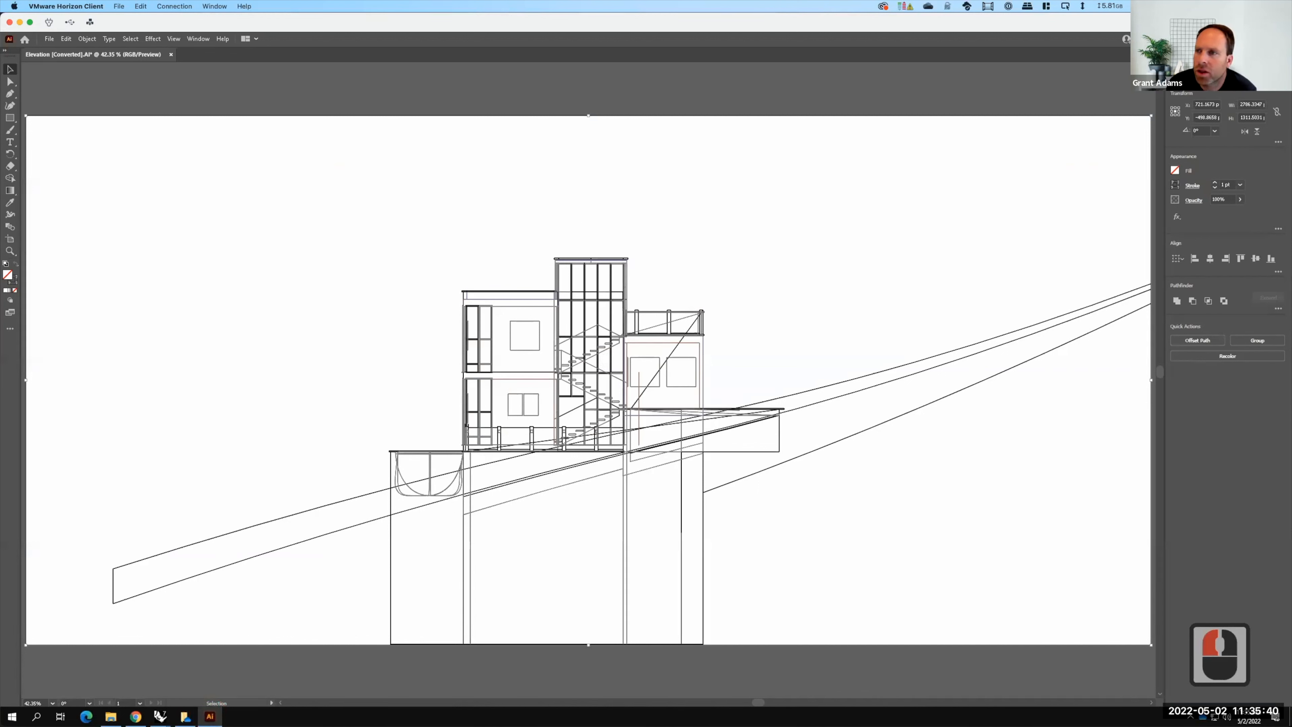
left_click(1213, 55)
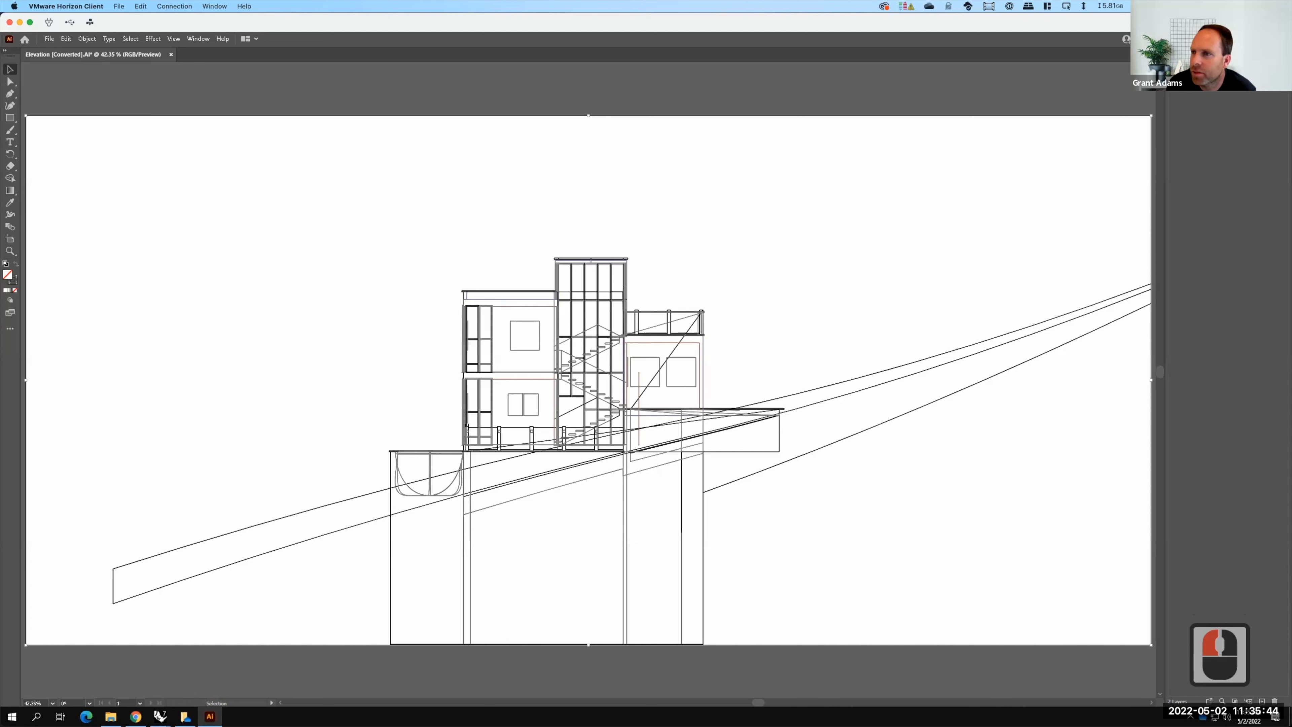
left_click_drag(1242, 82, 1244, 96)
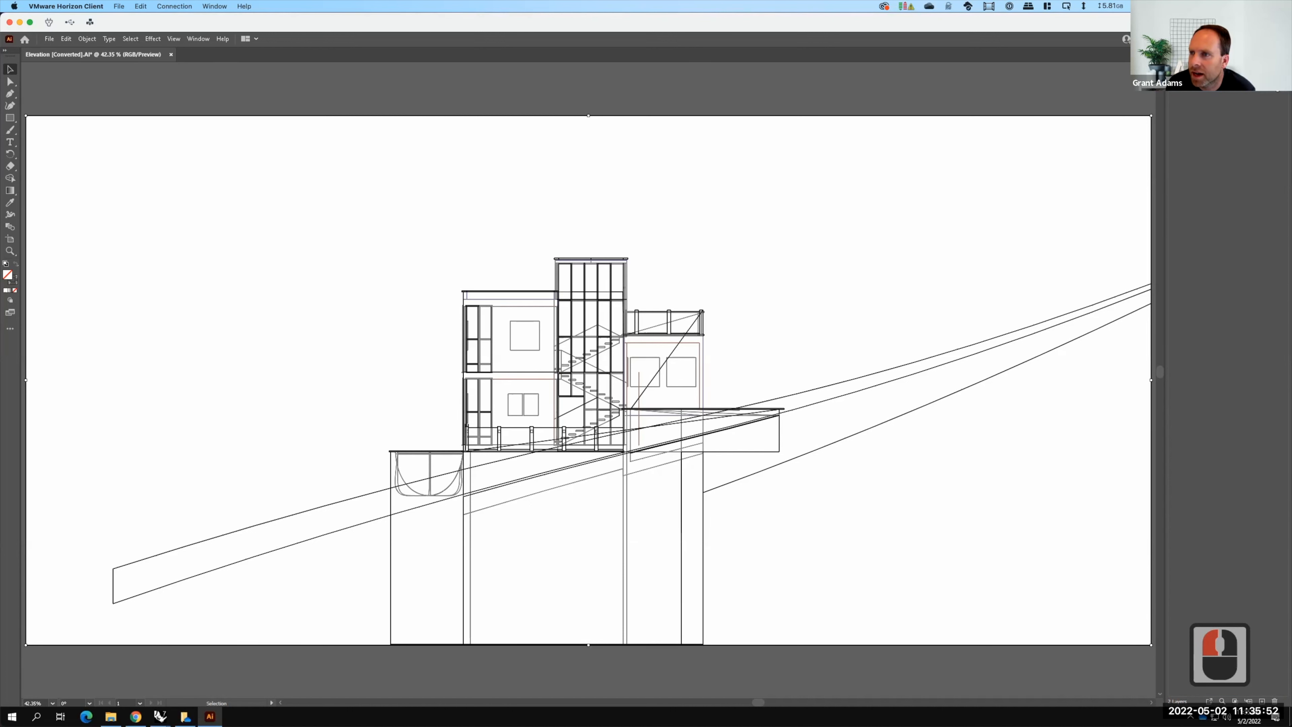
left_click(1121, 78)
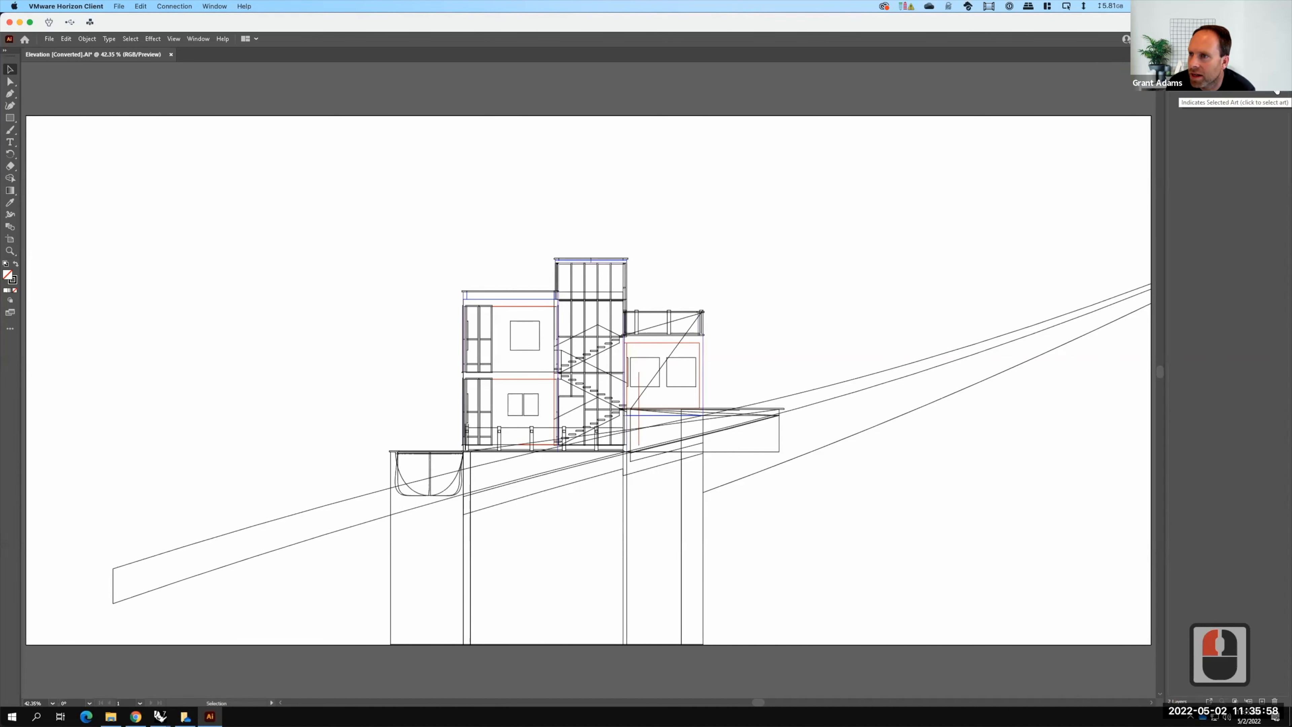
left_click(1277, 92)
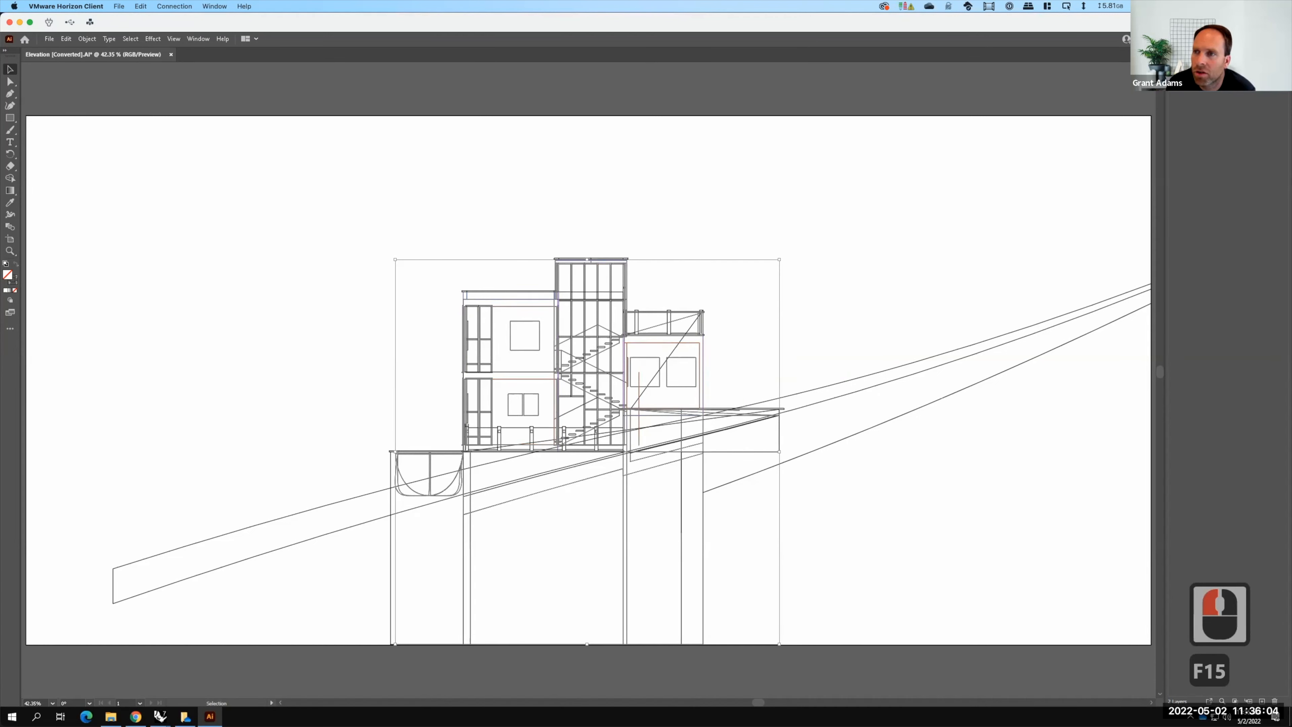
left_click(1183, 62)
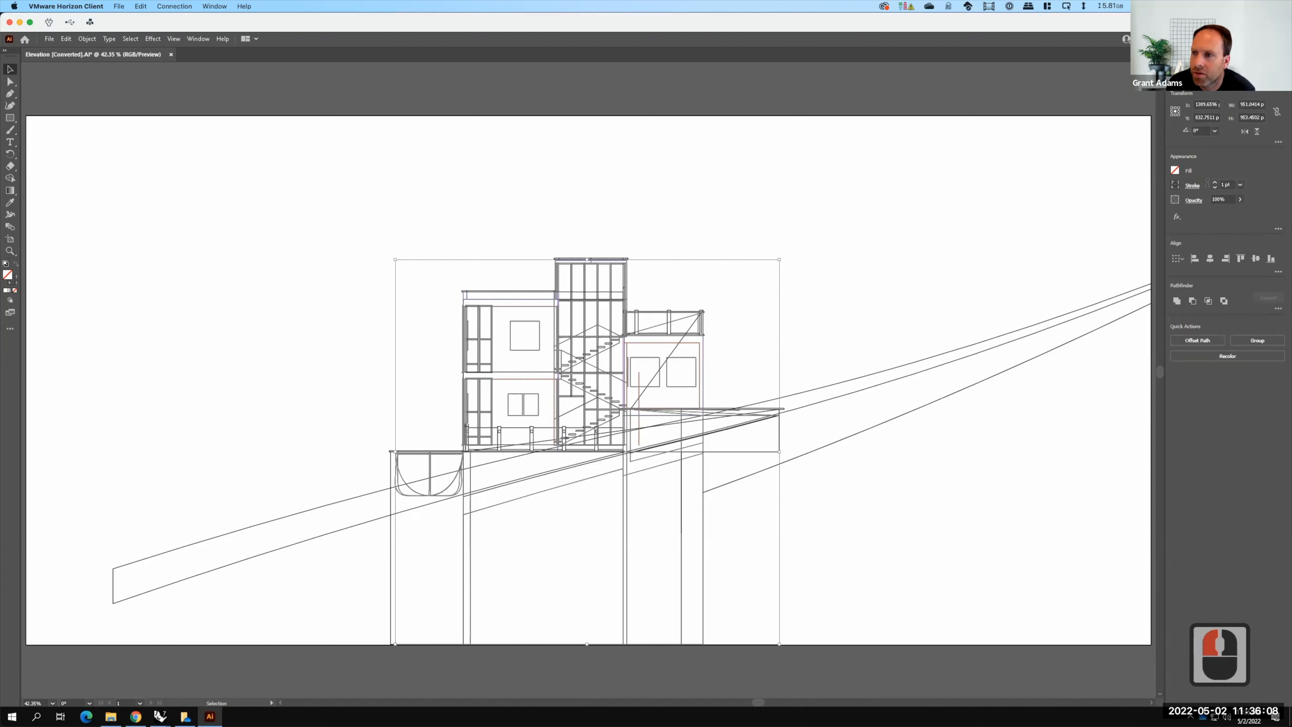
Set the stroke weight of the selected building linework to 0.25 pt
left_click(1227, 185)
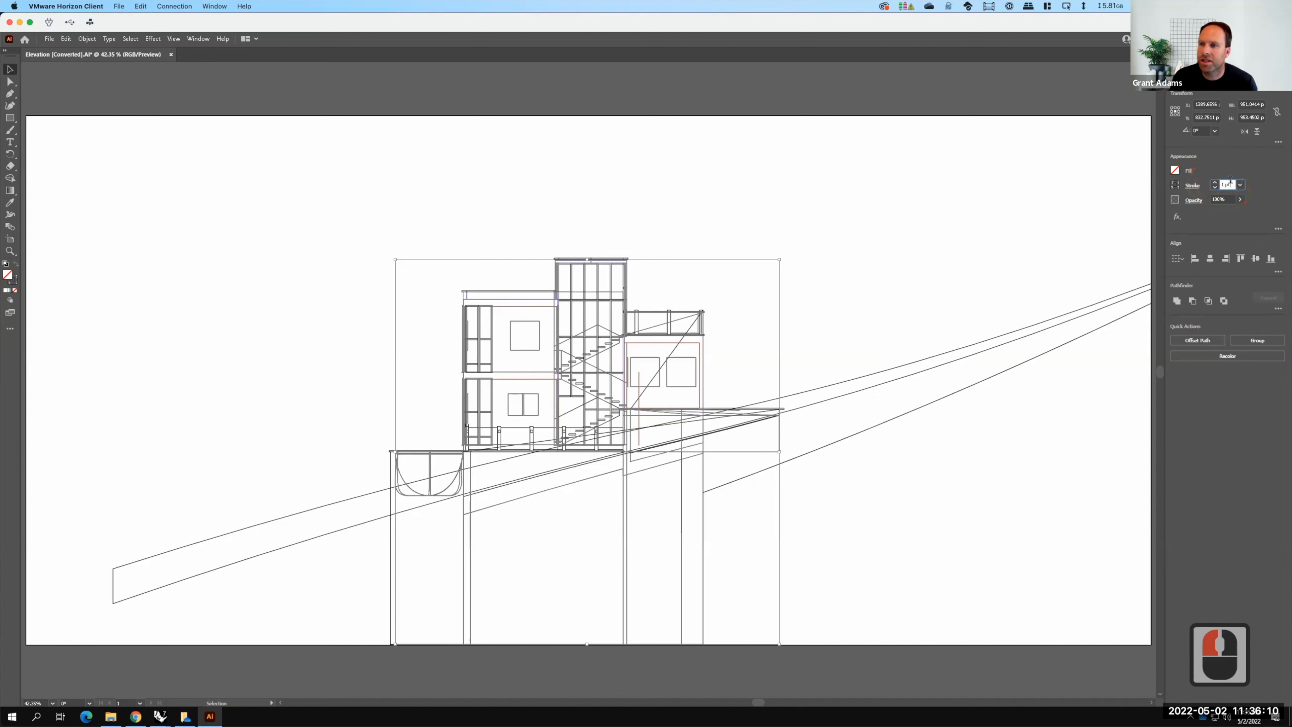
left_click(1226, 184)
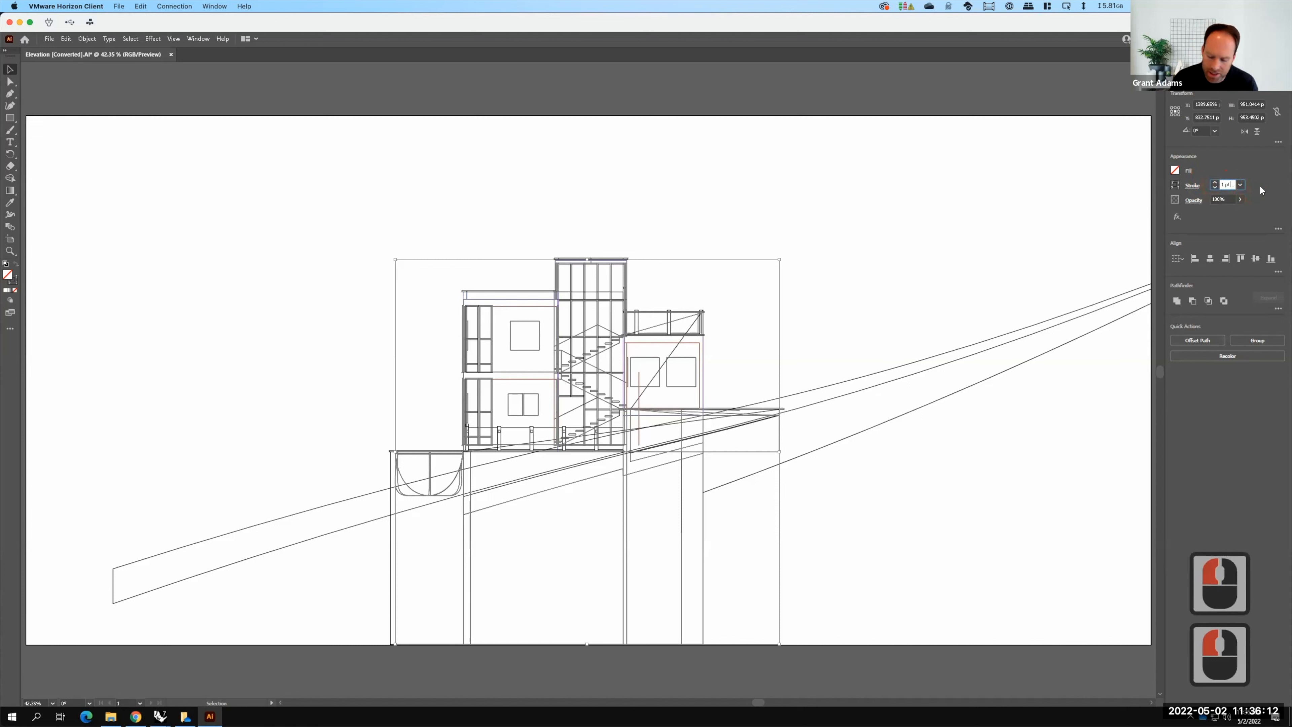
key("BackSpace")
key("BackSpace")
key("BackSpace")
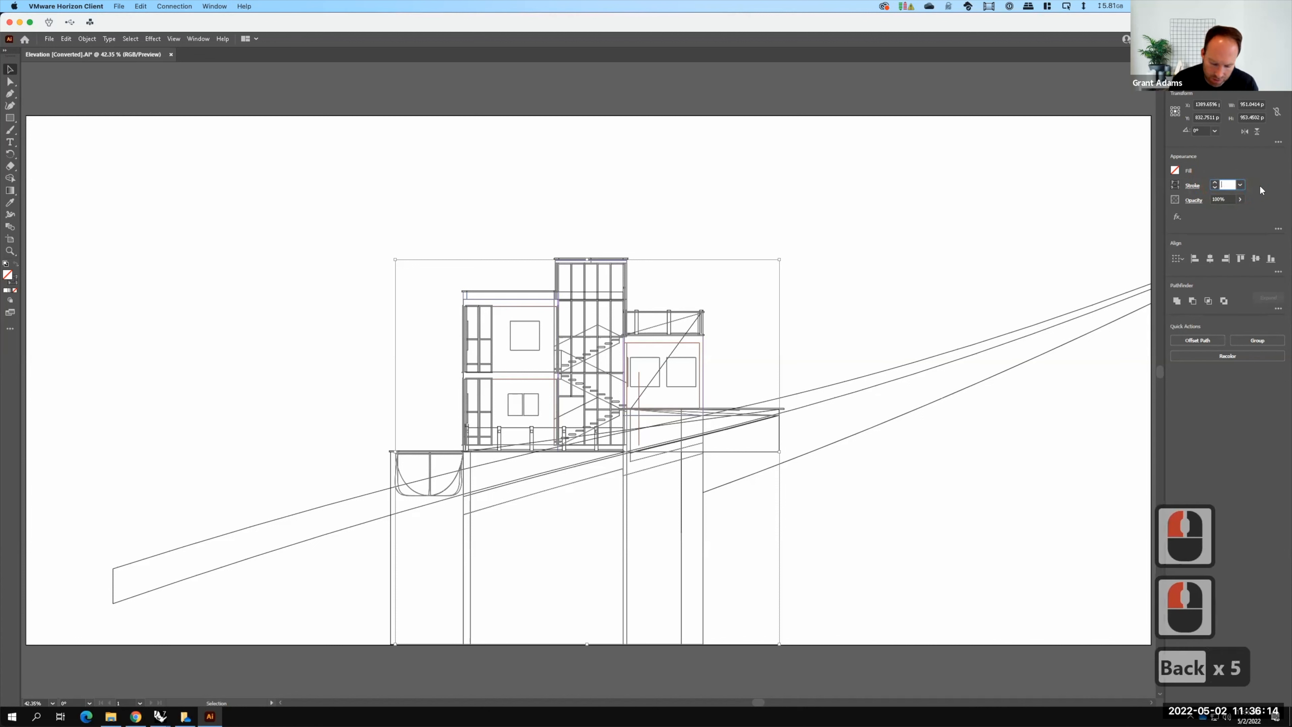
type(".25")
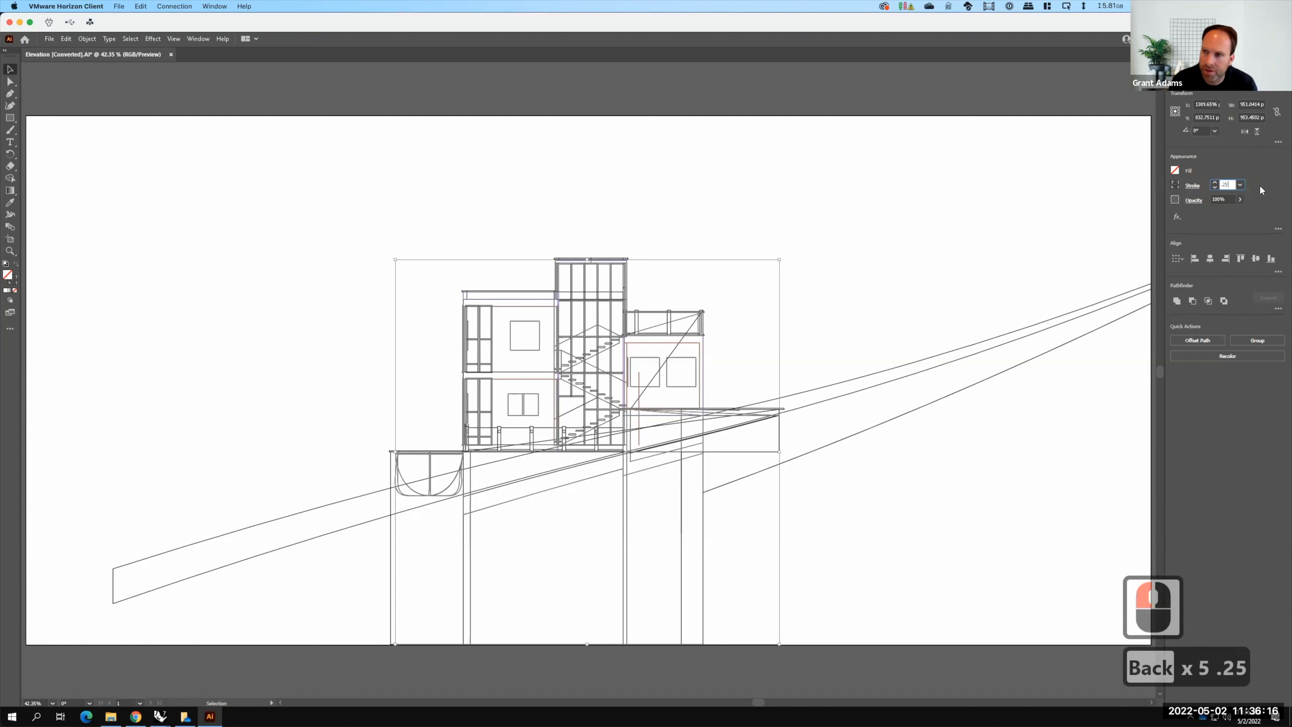
key("Tab")
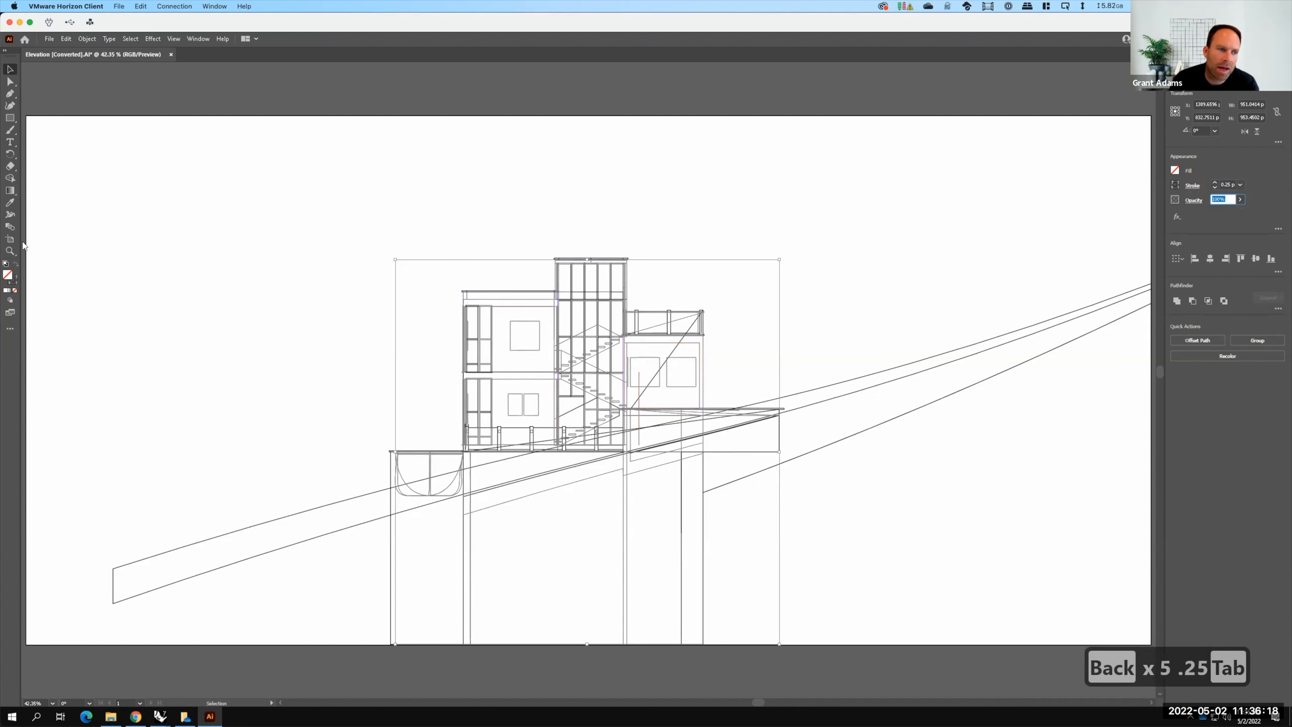
left_click(1178, 189)
left_click(1177, 190)
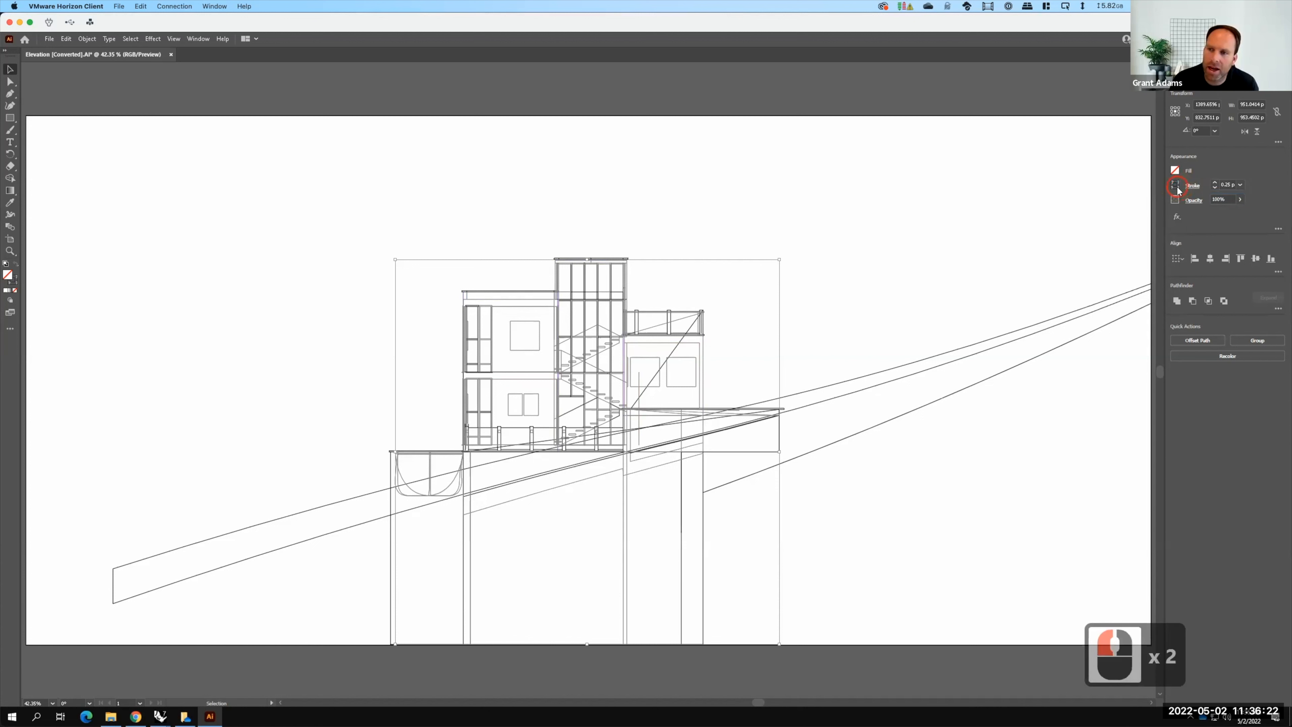
left_click(1177, 189)
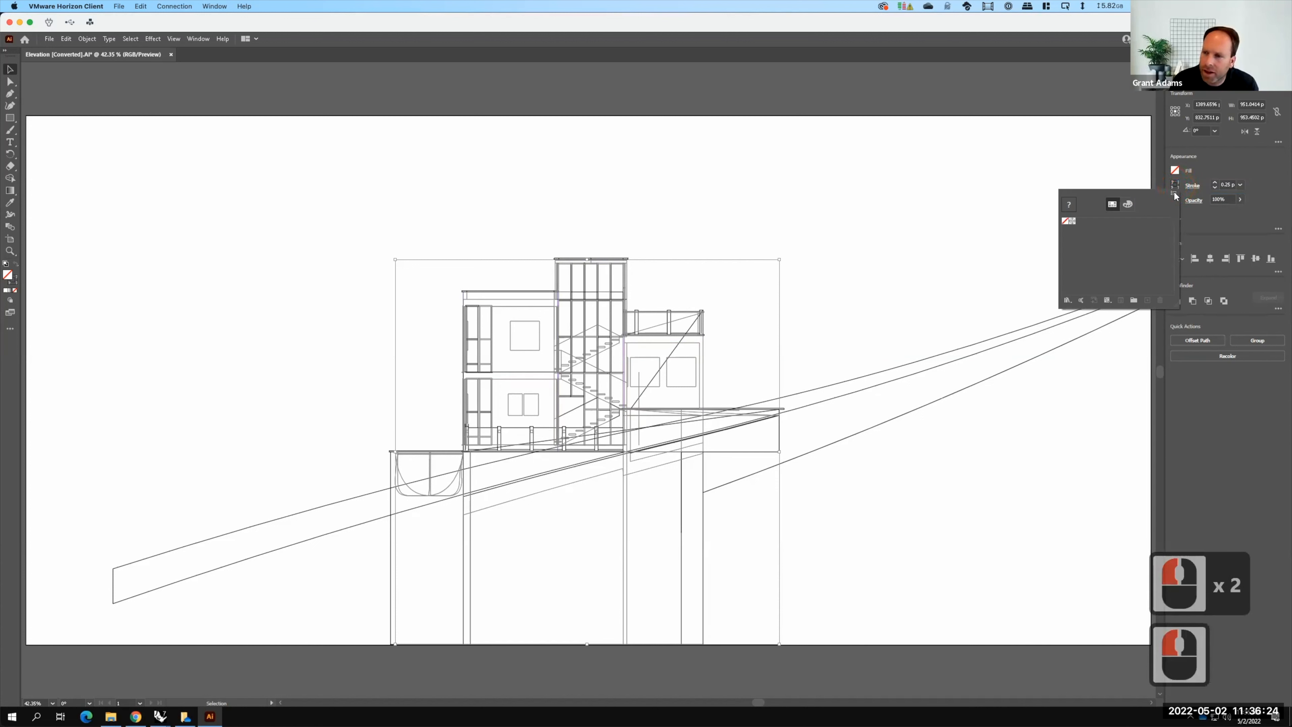
left_click(1109, 301)
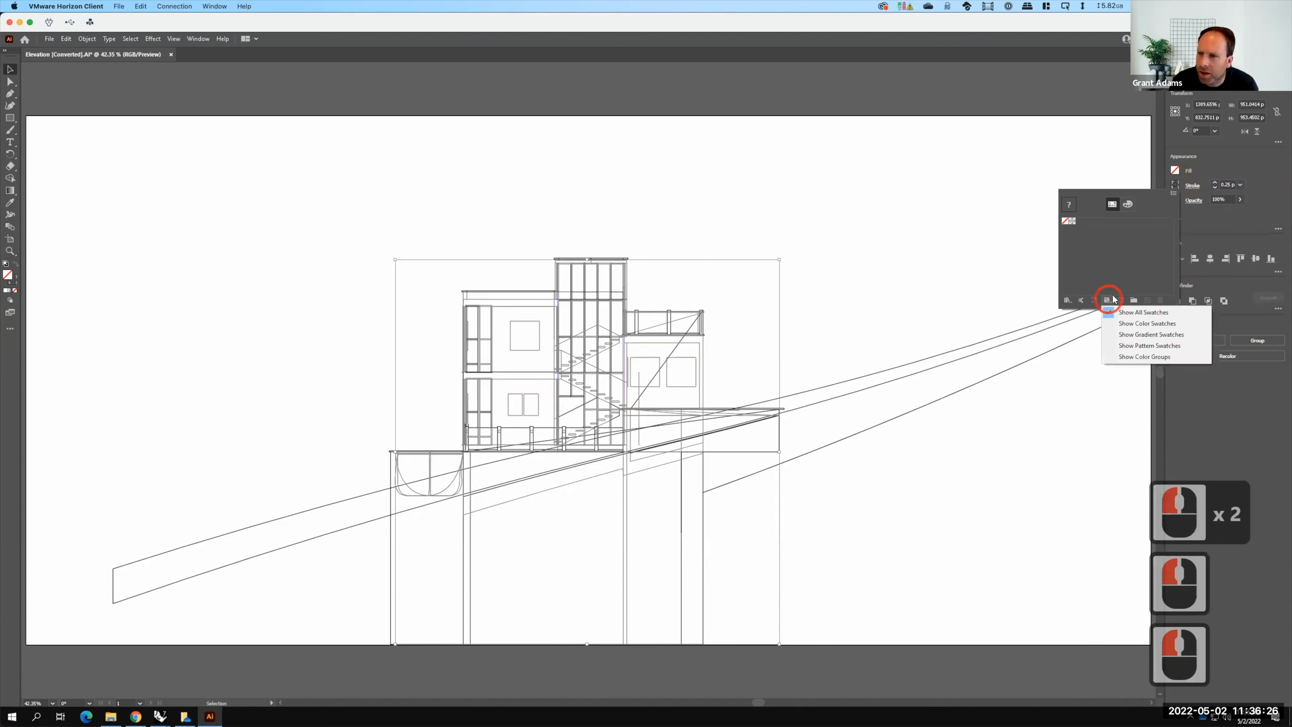
left_click(1175, 185)
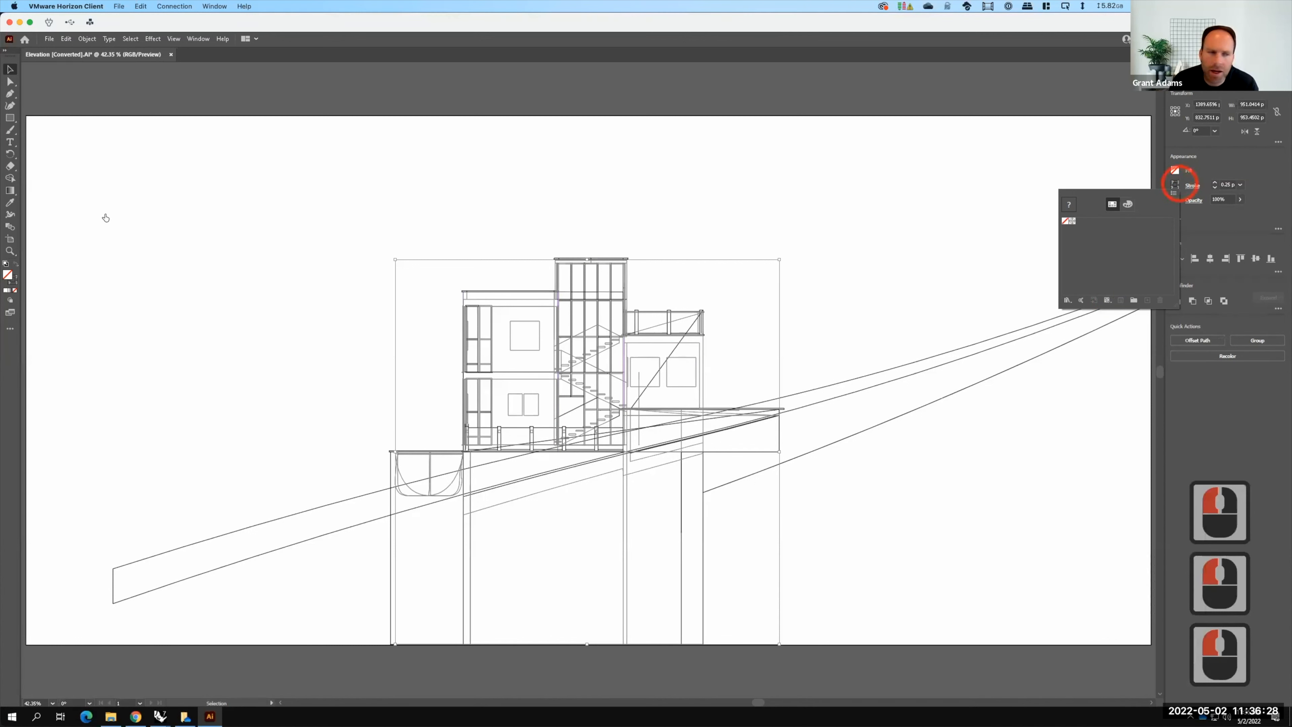
Activate the stroke colour of the selected linework and pick a starting colour from the CMYK colour spectrum
left_click(17, 280)
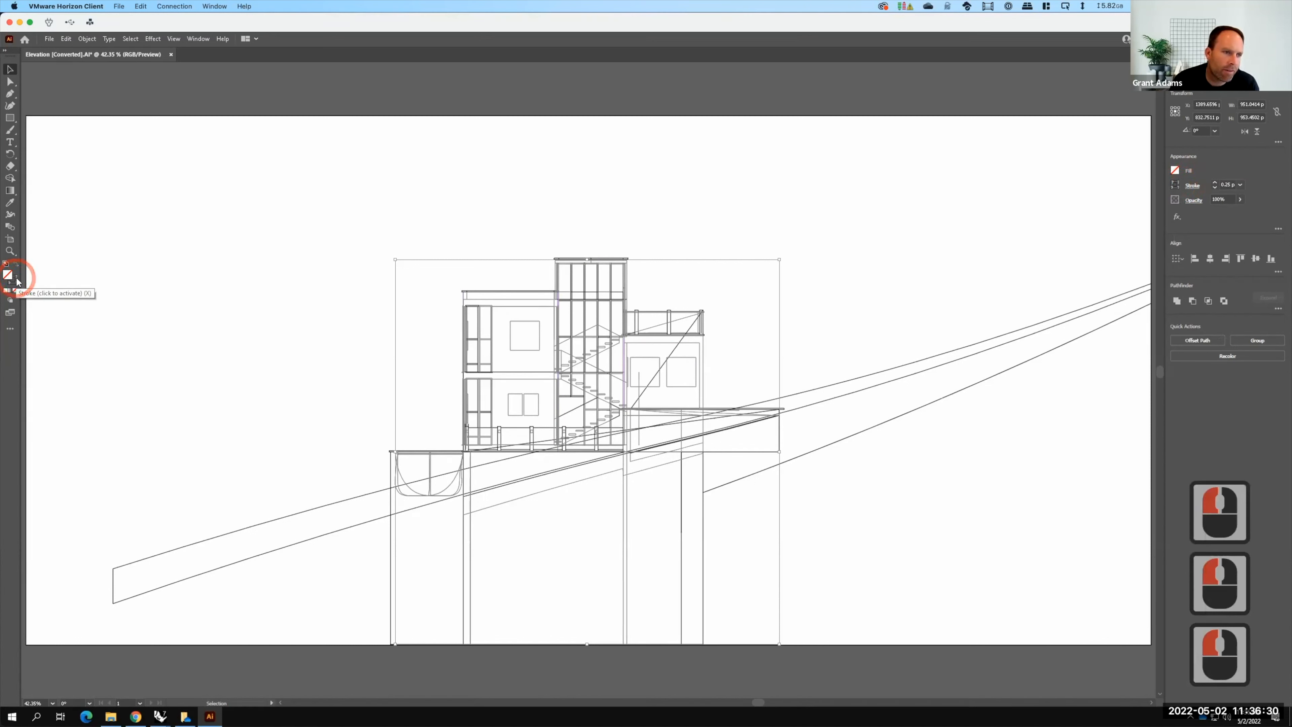
left_click(15, 280)
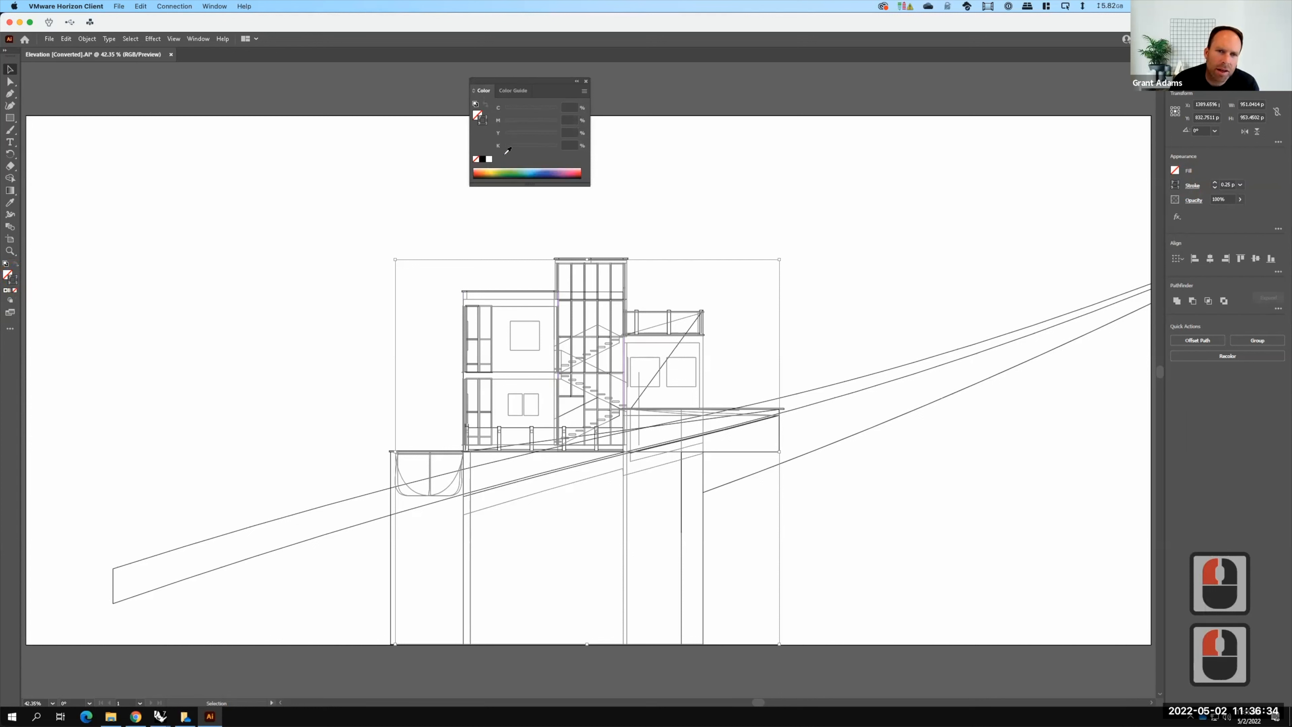
left_click(569, 145)
double_click(542, 148)
left_click(504, 173)
Set the stroke colour of the selected linework to CMYK 0, 0, 0, 50 and close the colour settings
mouse_move(561, 118)
left_mouse_down()
mouse_move(572, 105)
mouse_move(549, 103)
left_mouse_up()
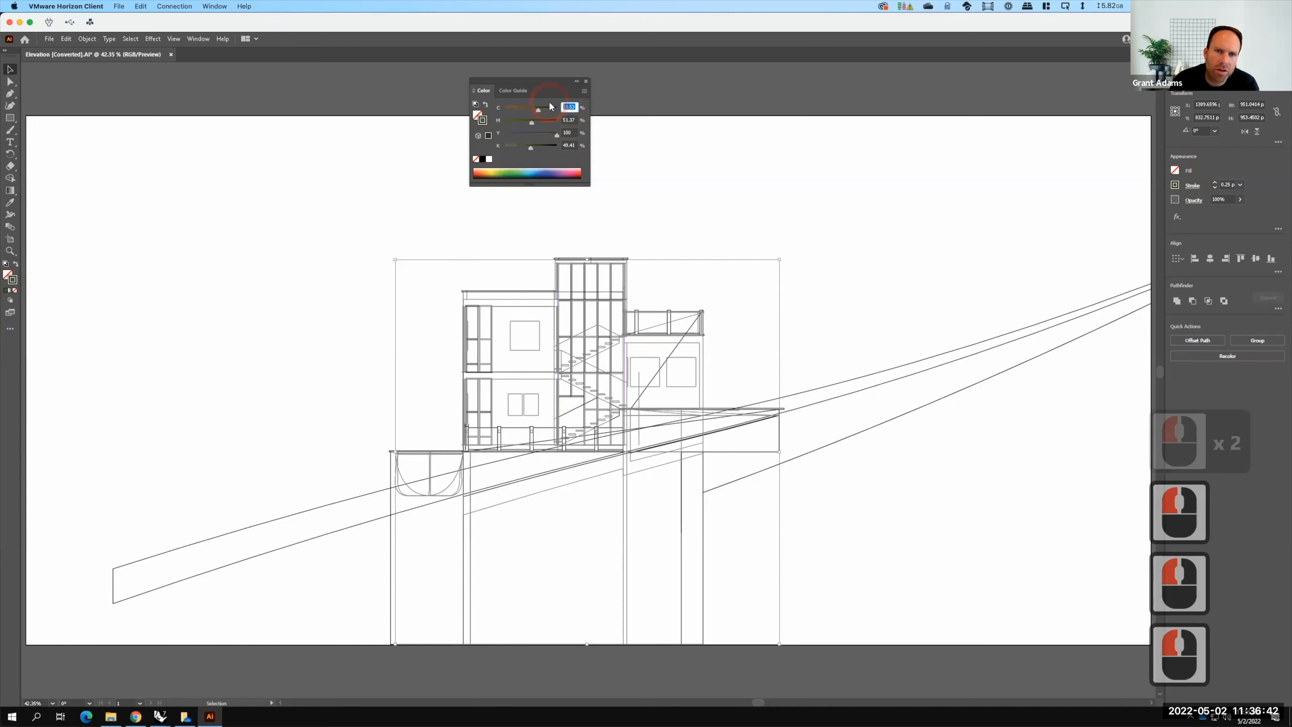
type("0")
key("Tab")
type("0")
key("Tab")
type("0")
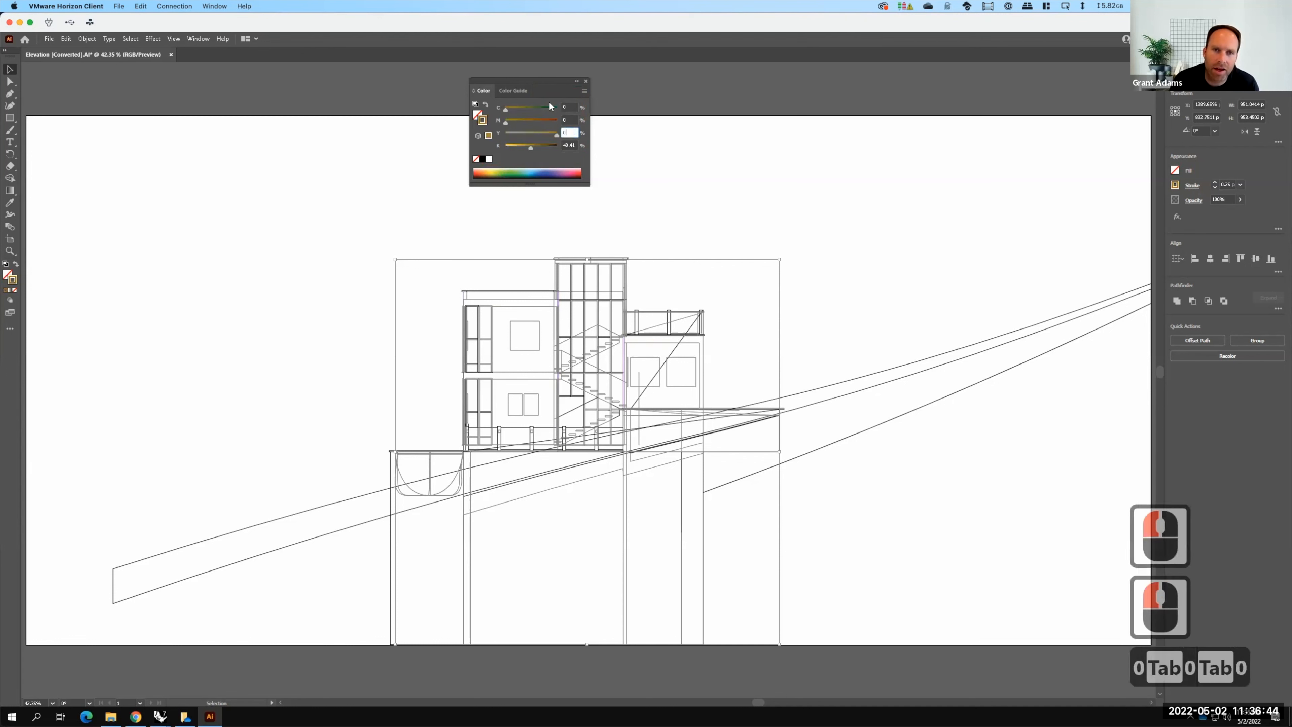
key("Tab")
type("5")
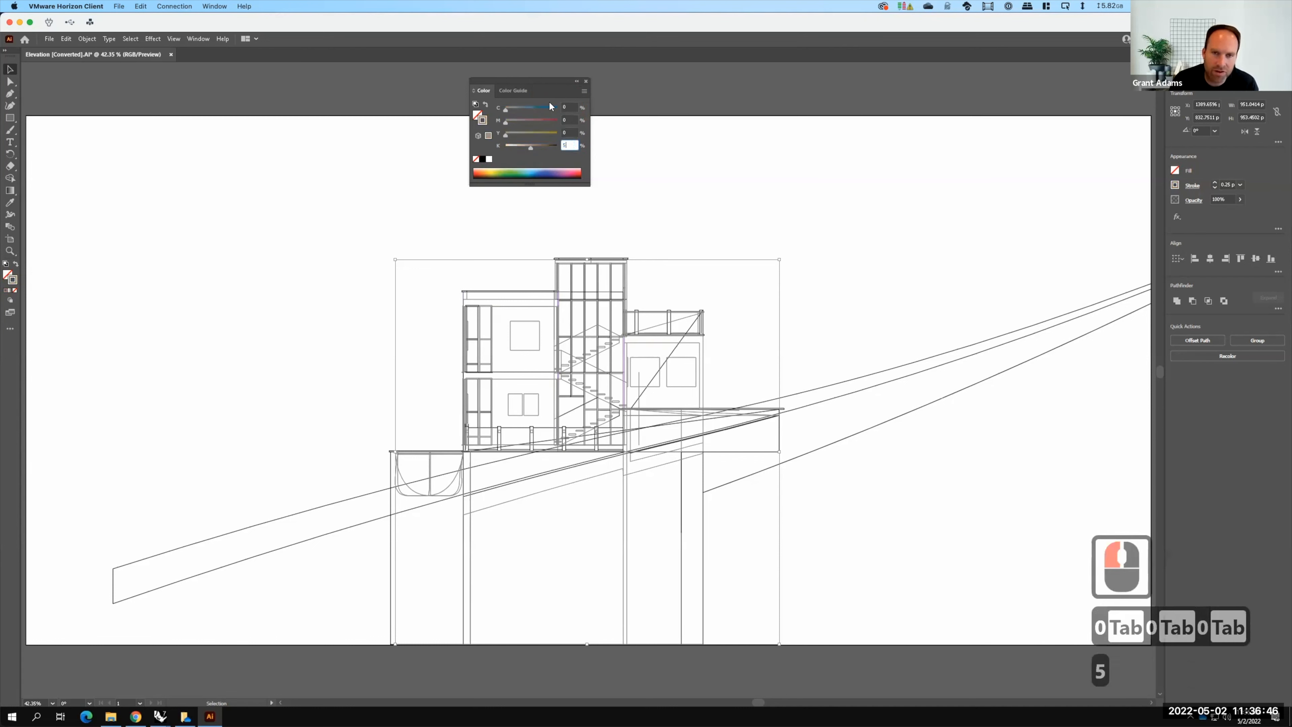
type("0")
key("Tab")
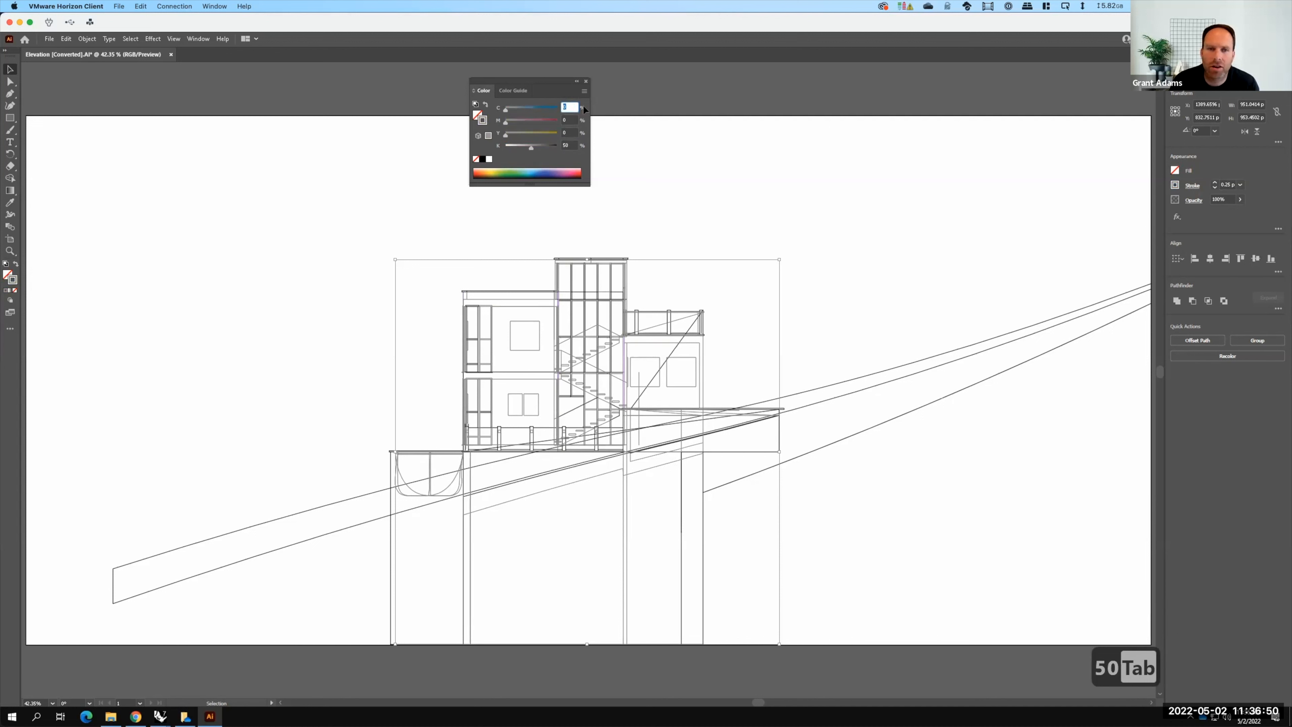
left_click(587, 81)
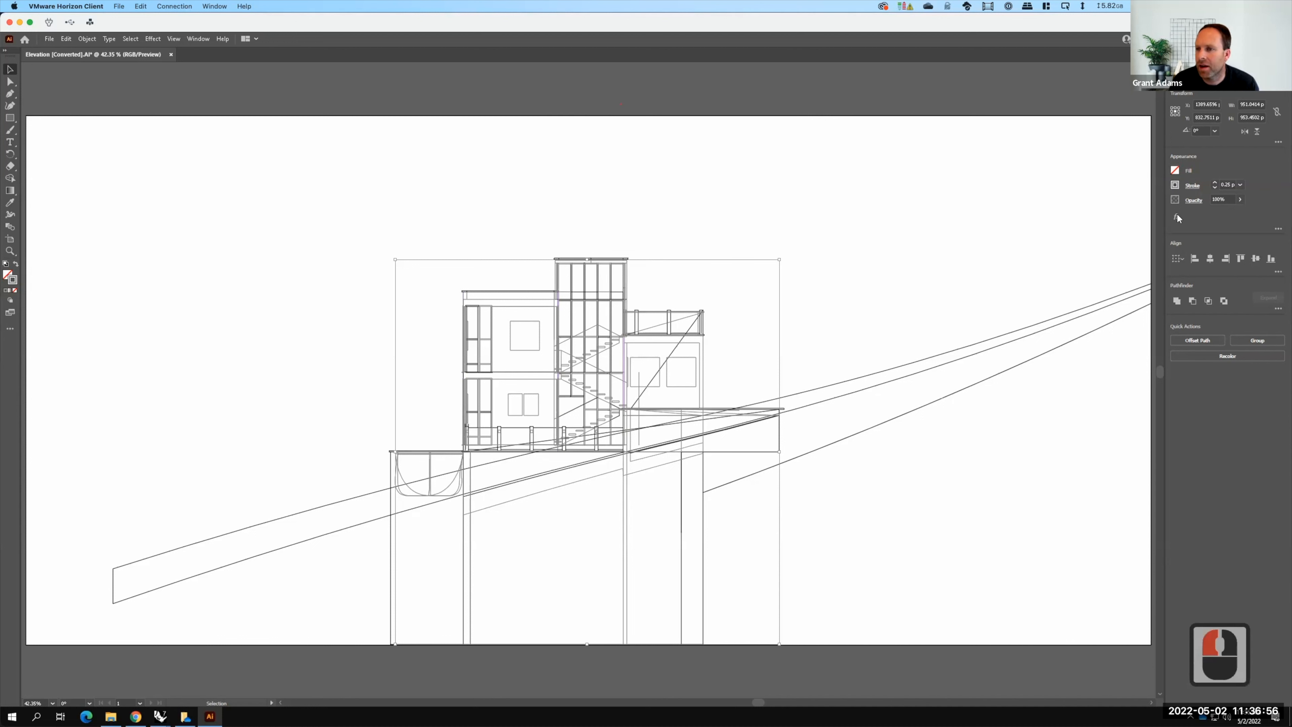
Turn on a dashed line for the selected linework's stroke with a 2 pt dash and a 2 pt gap
key("F15")
left_click(1193, 185)
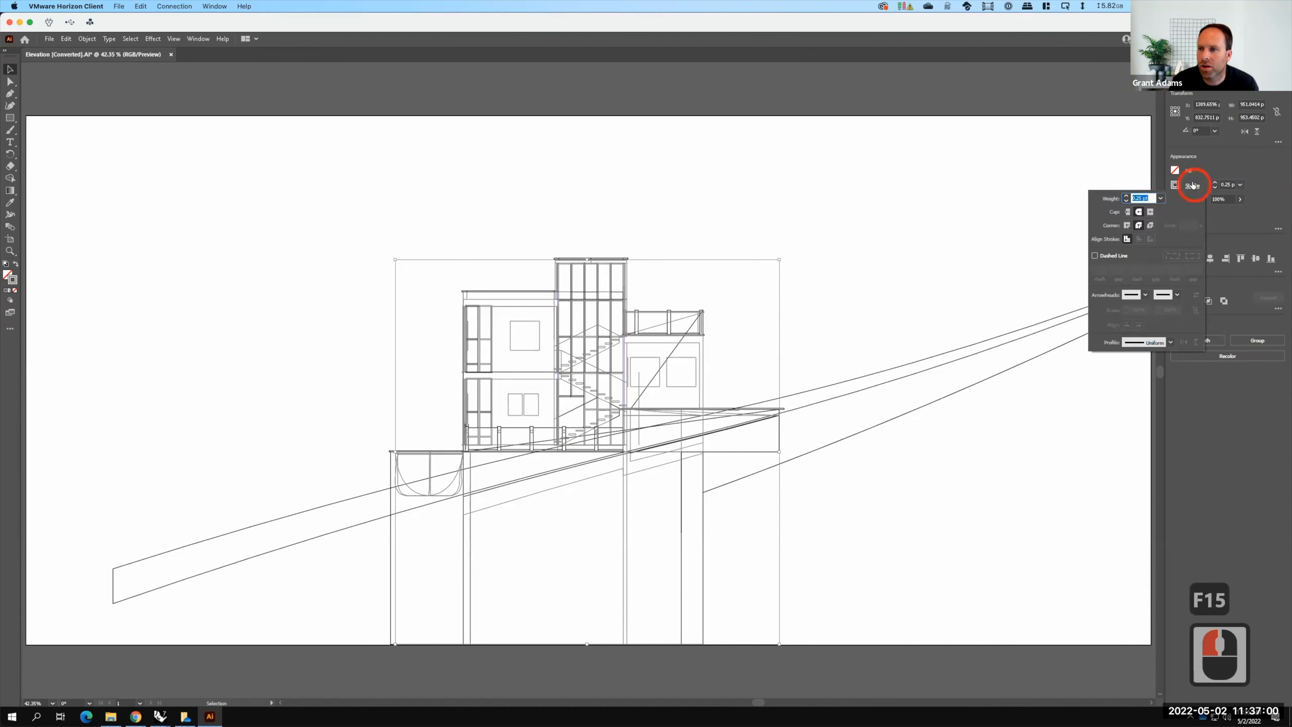
left_click(1095, 256)
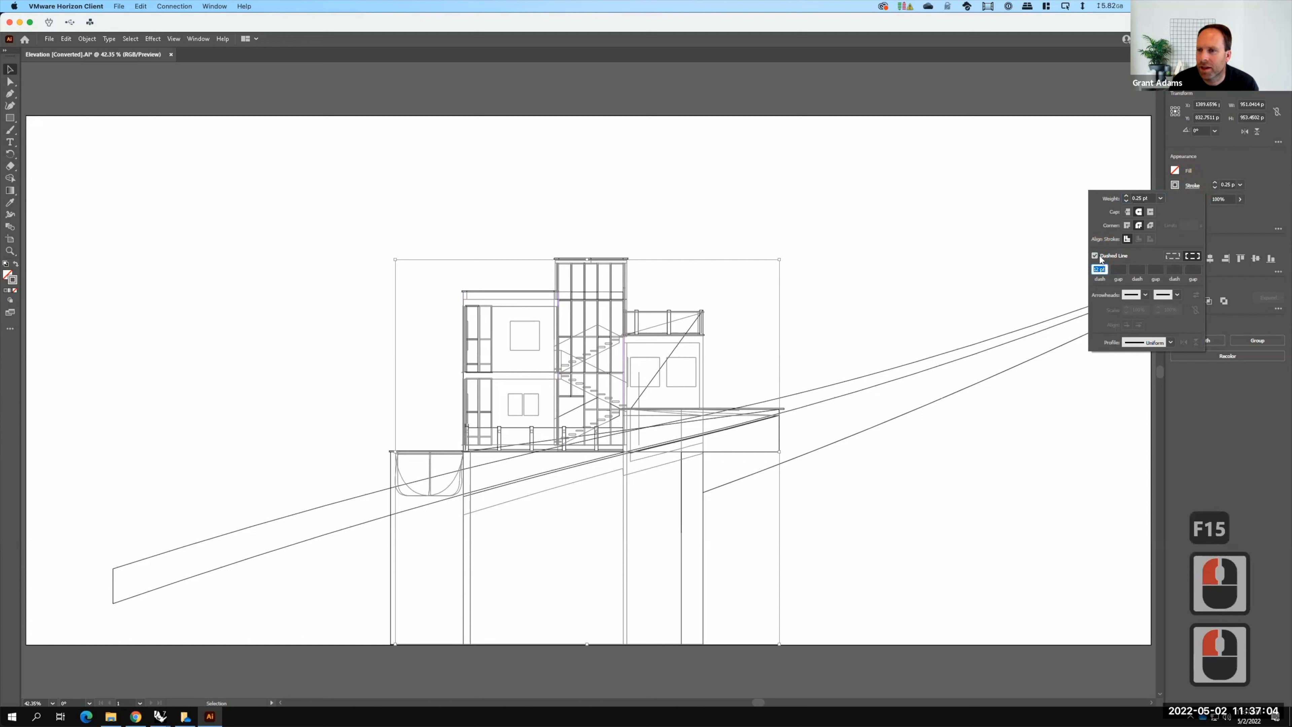
type("2 pt")
key("Tab")
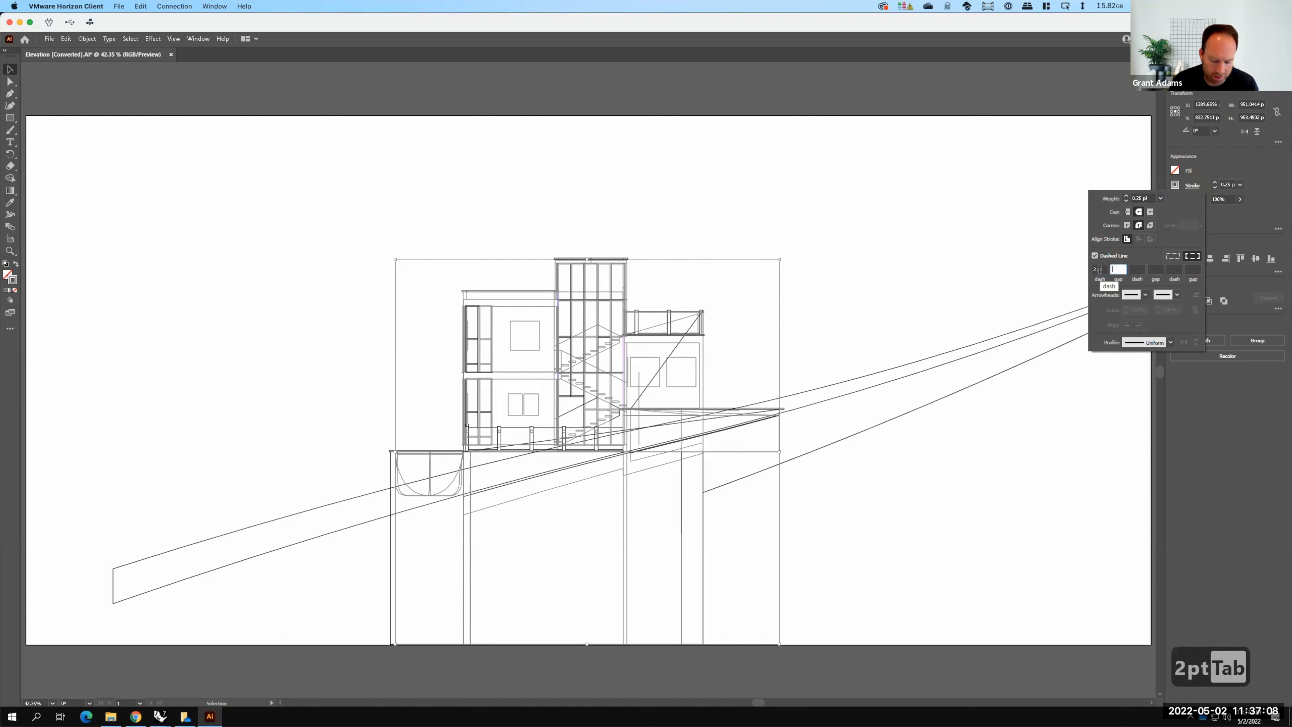
type("2 pt")
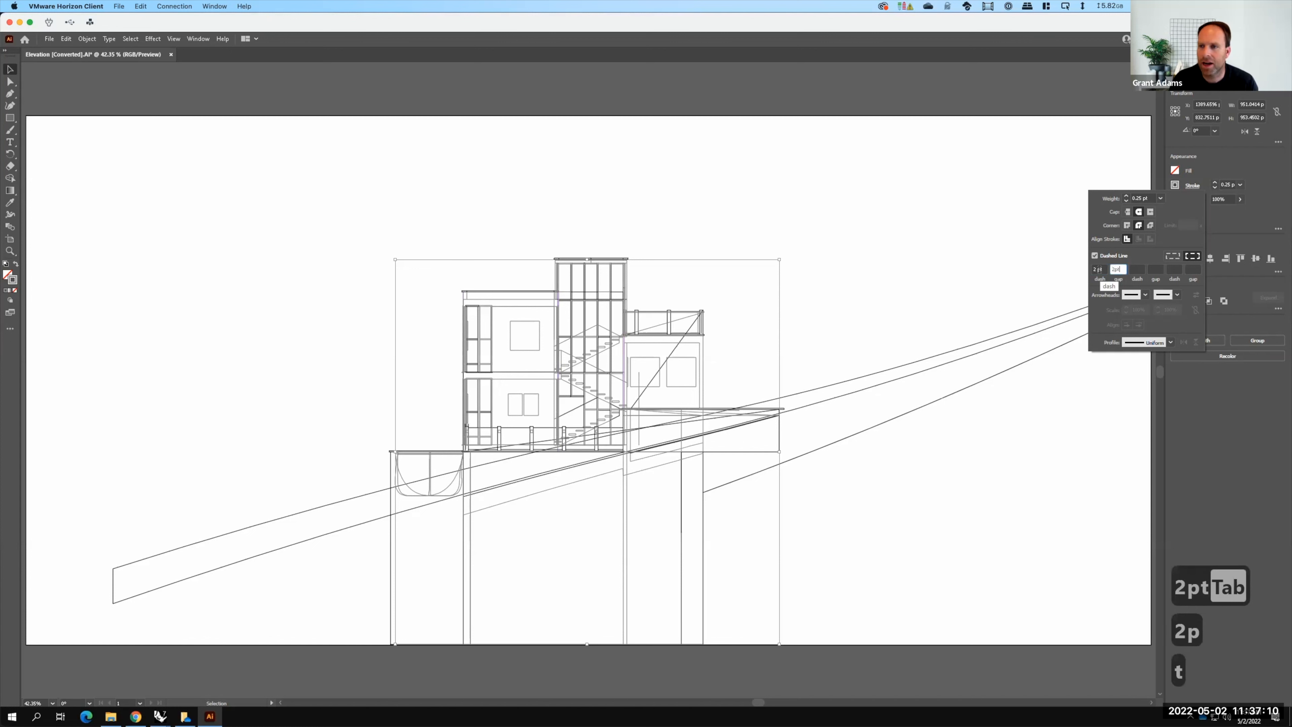
key("Tab")
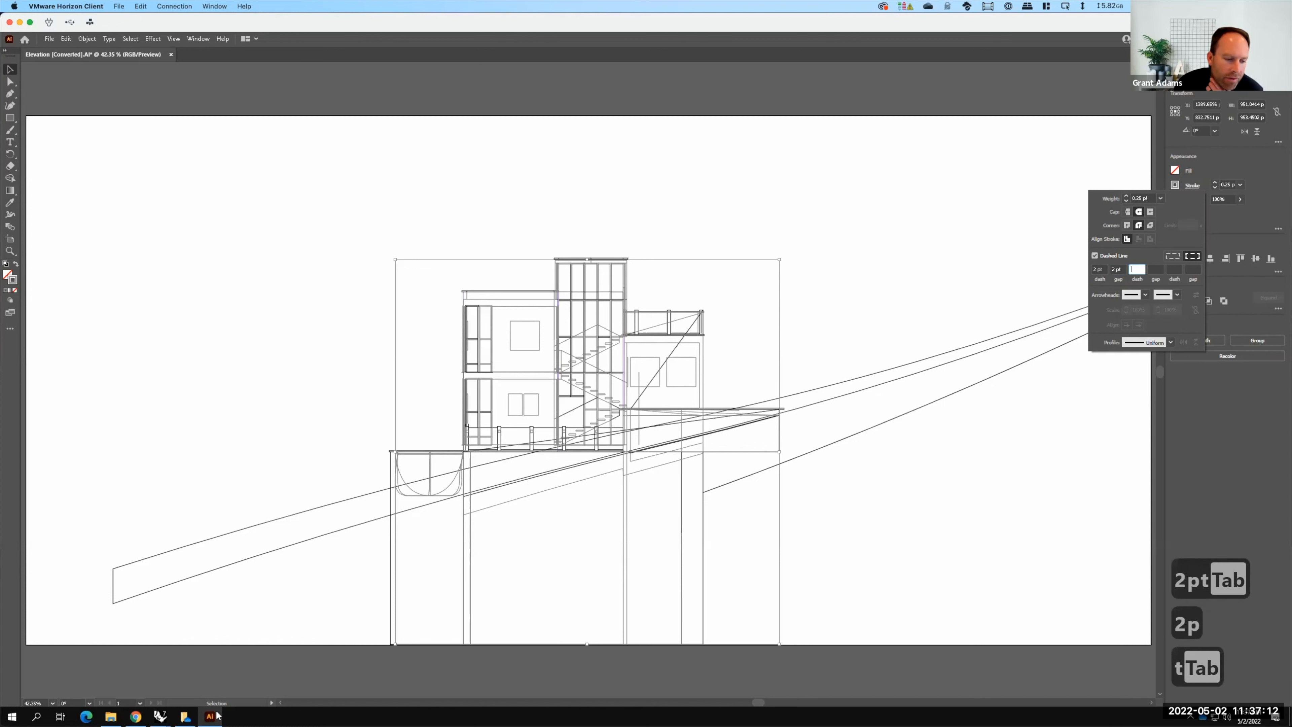
Check the hidden-line stroke settings on the tutorial page in Chrome, and set the linework's dash and gap to 4 pt in Illustrator
left_click(136, 716)
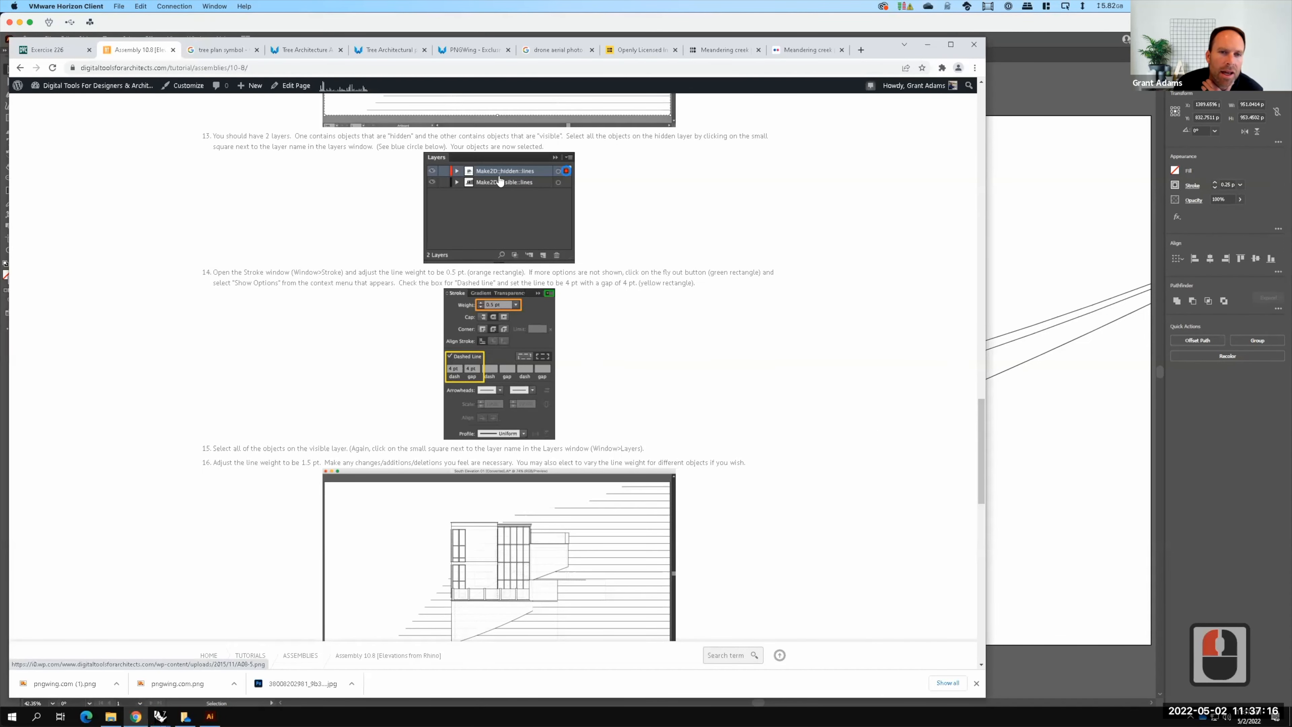
scroll(559, 338, "up", 5)
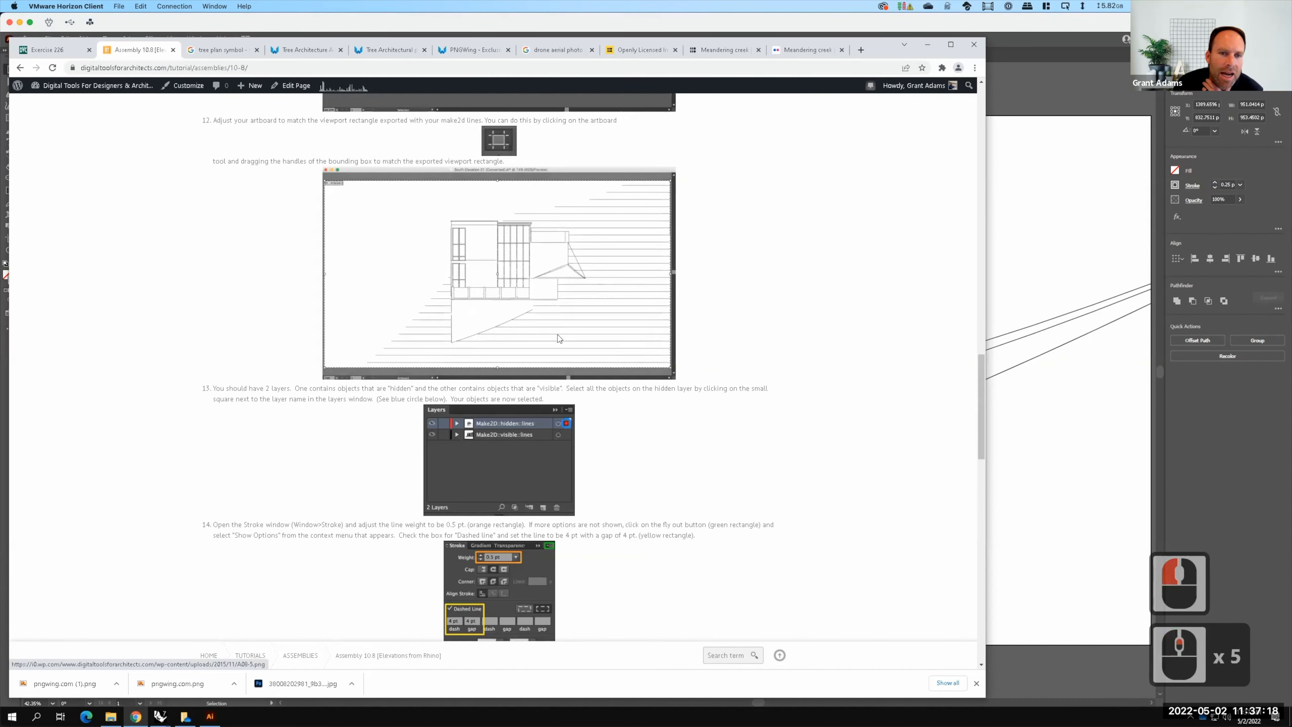
scroll(559, 338, "down", 5)
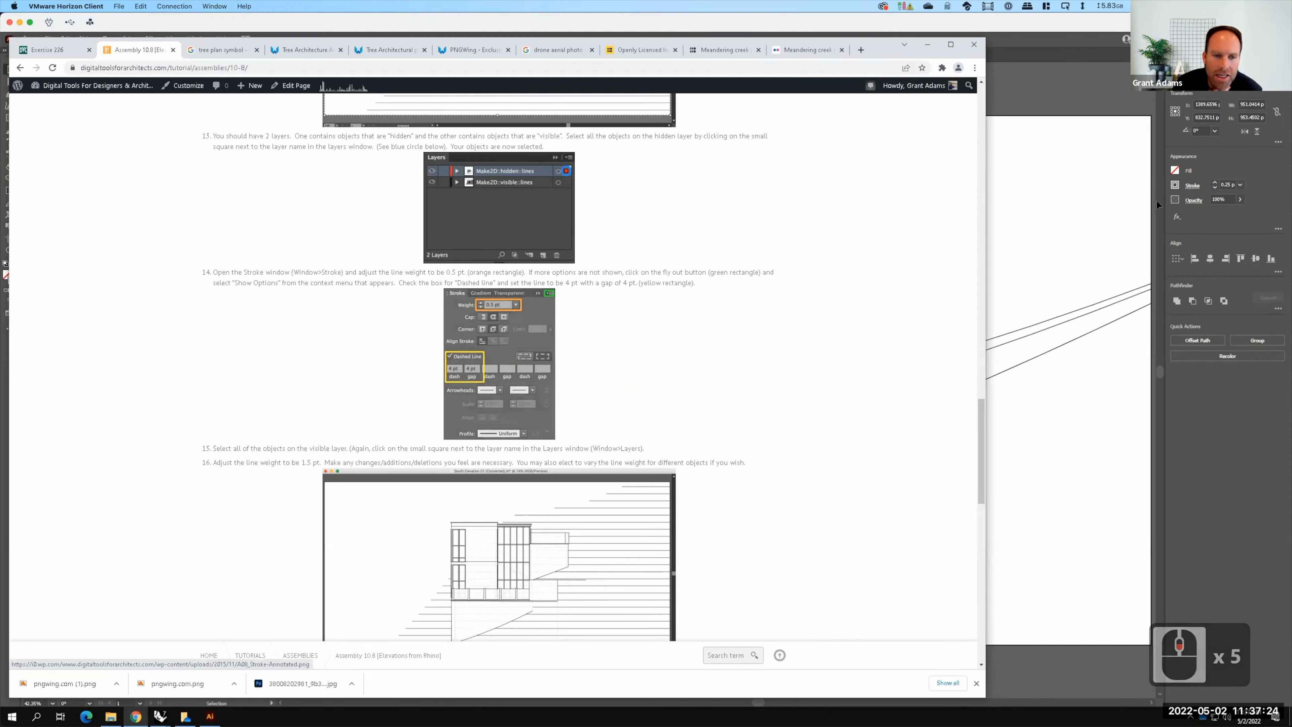
left_click(1192, 185)
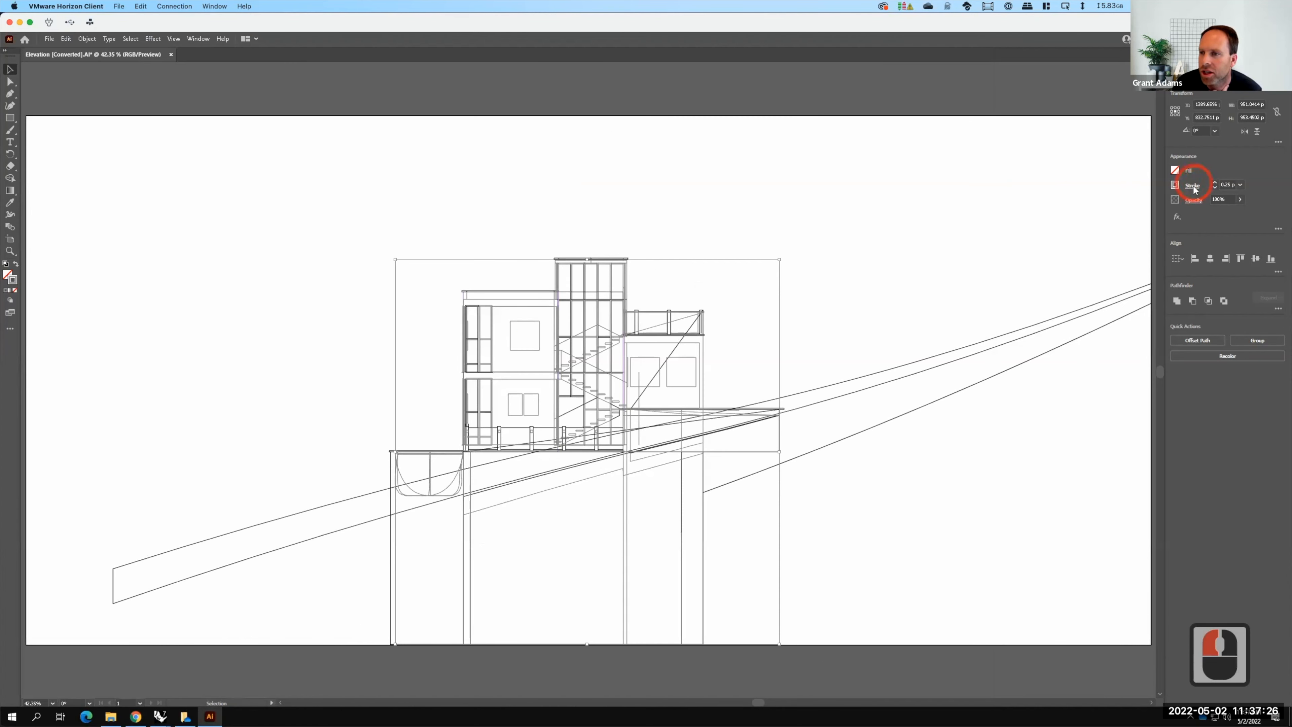
left_click(1192, 185)
left_click(1115, 269)
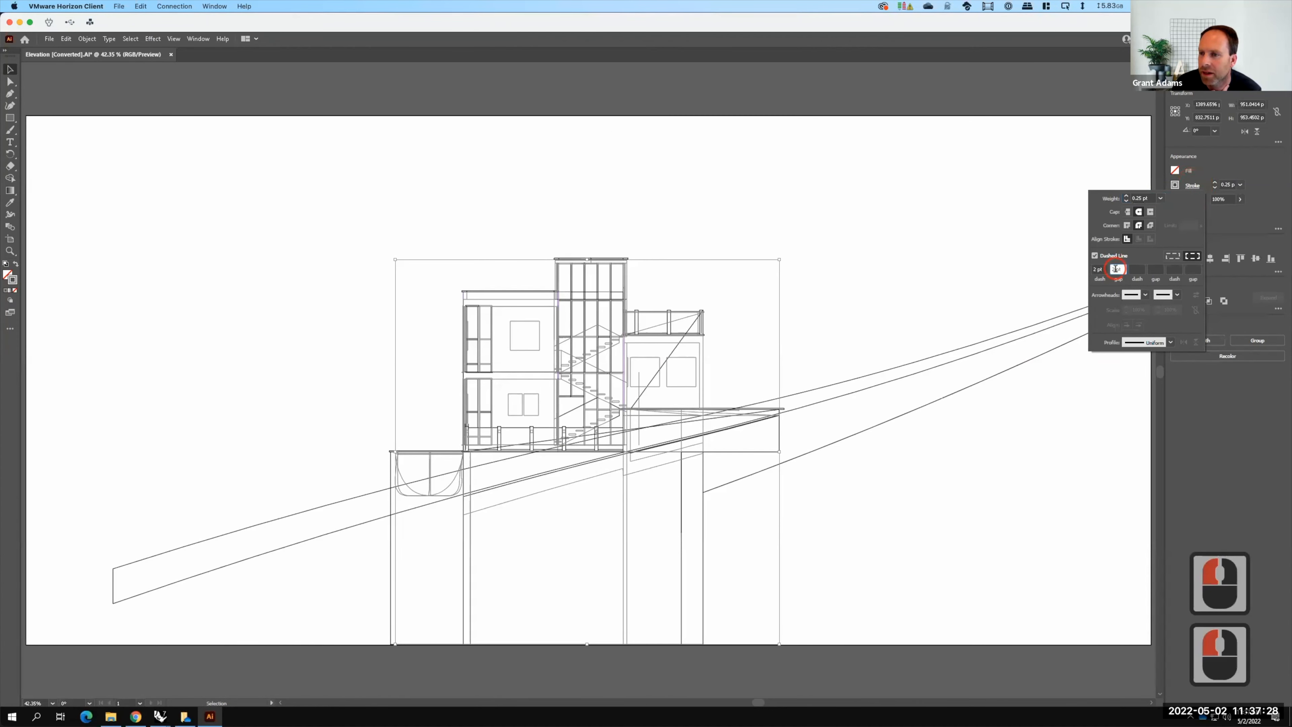
key("BackSpace")
type("4")
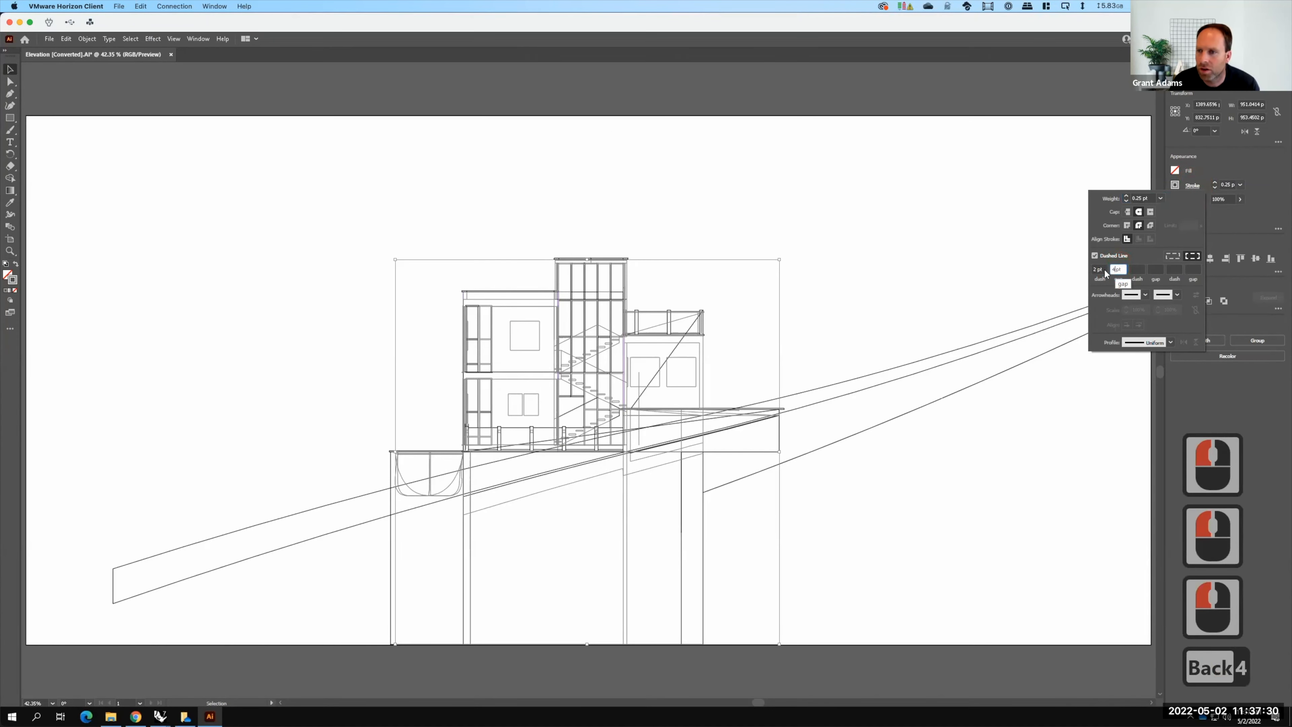
left_click(1097, 269)
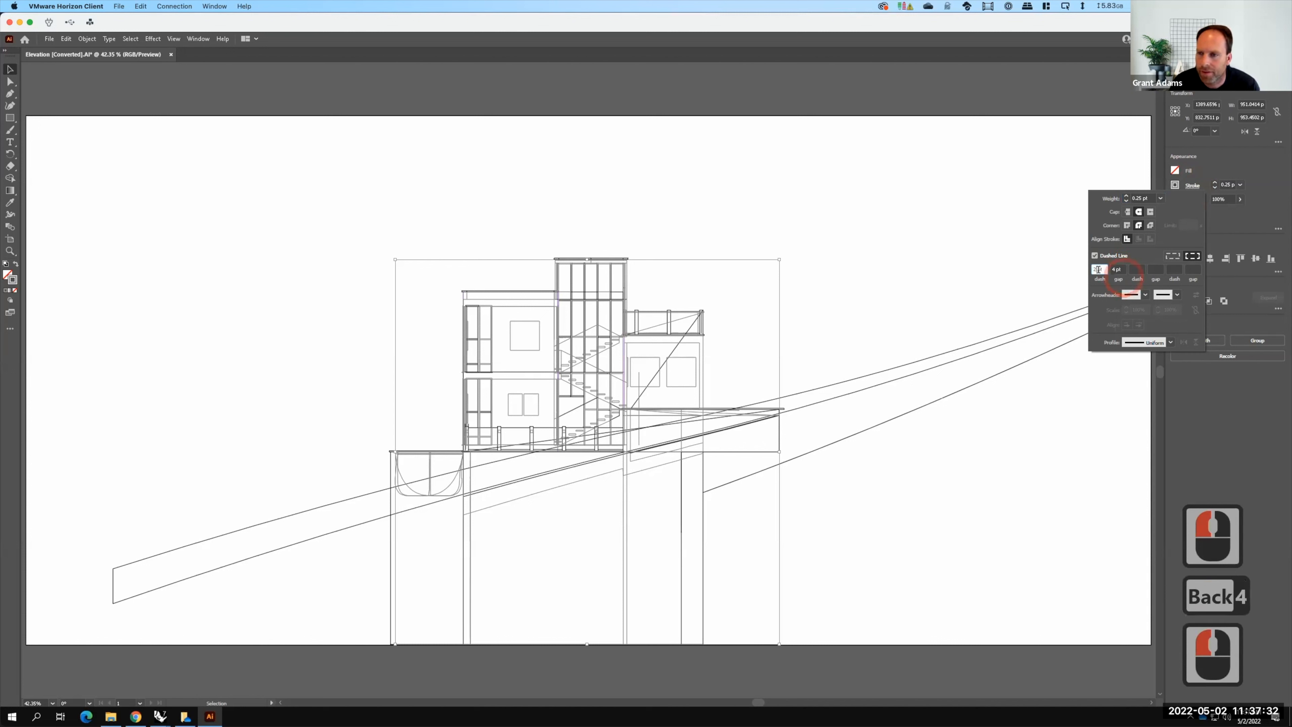
key("BackSpace")
type("4")
Set the stroke weight of the dashed linework to 0.5 pt and deselect it
left_click(1228, 185)
double_click(1232, 184)
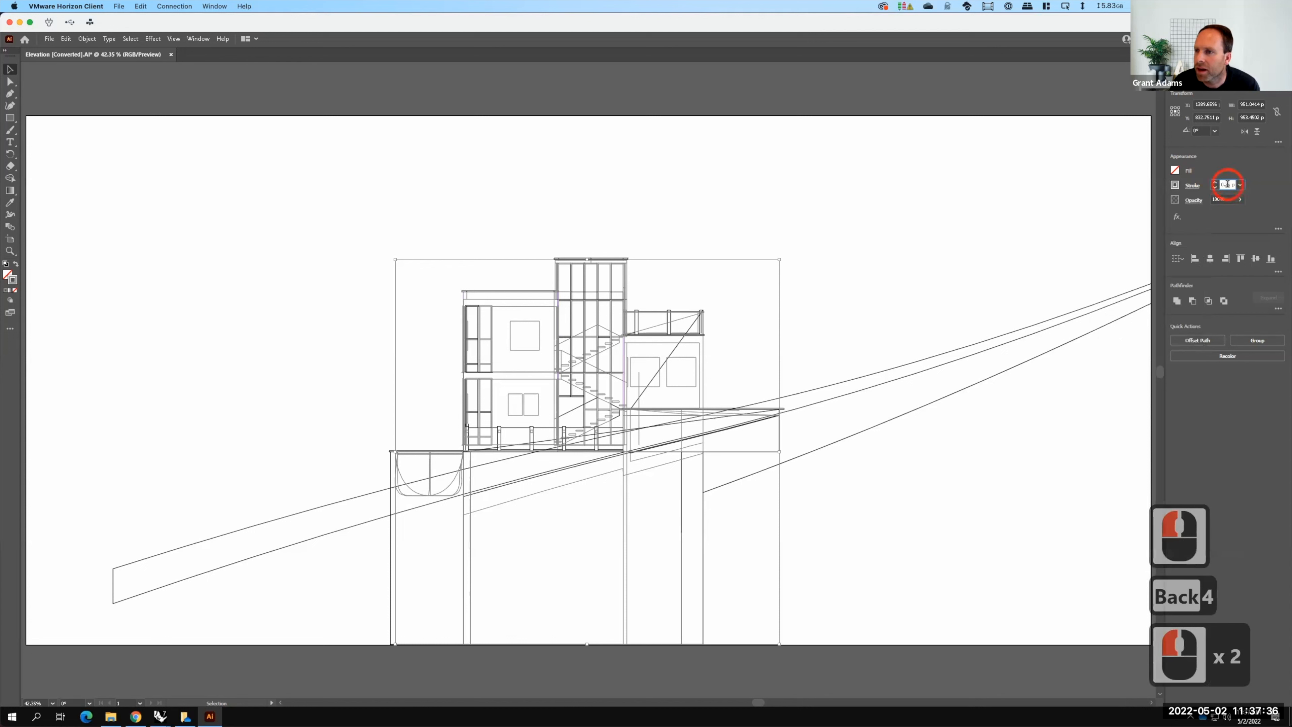
key("BackSpace")
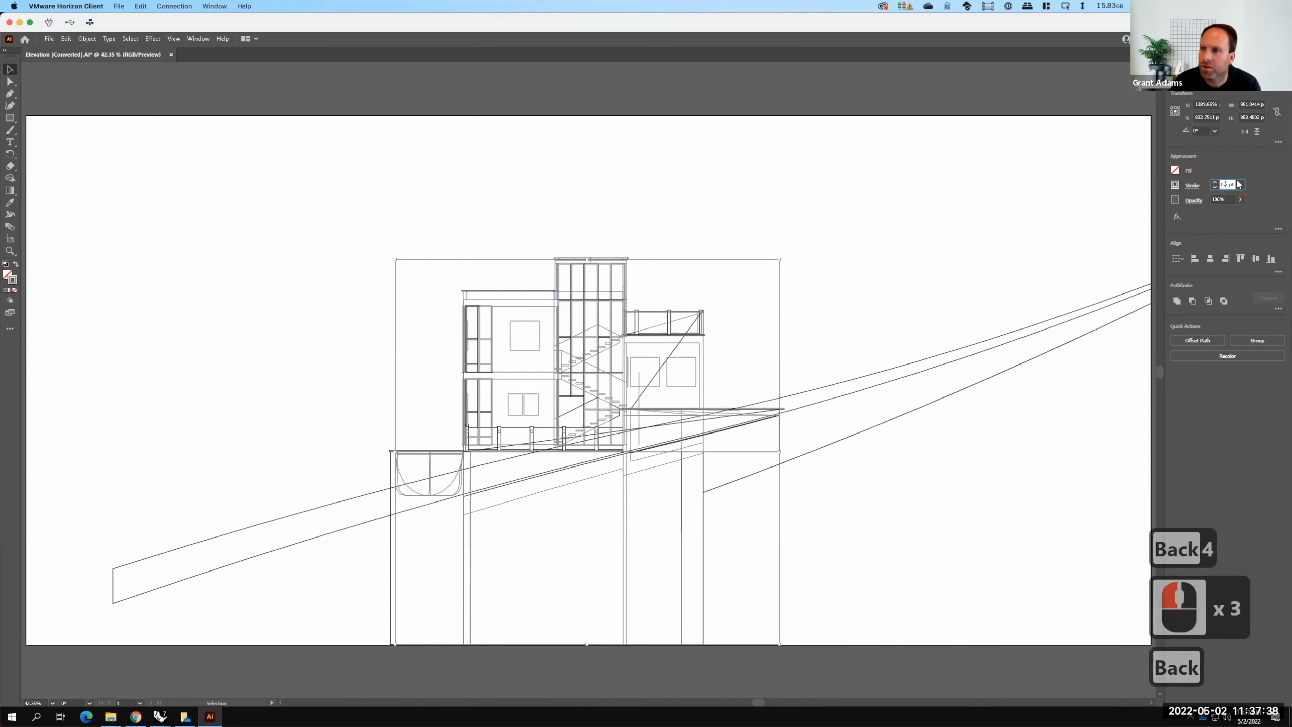
key("Tab")
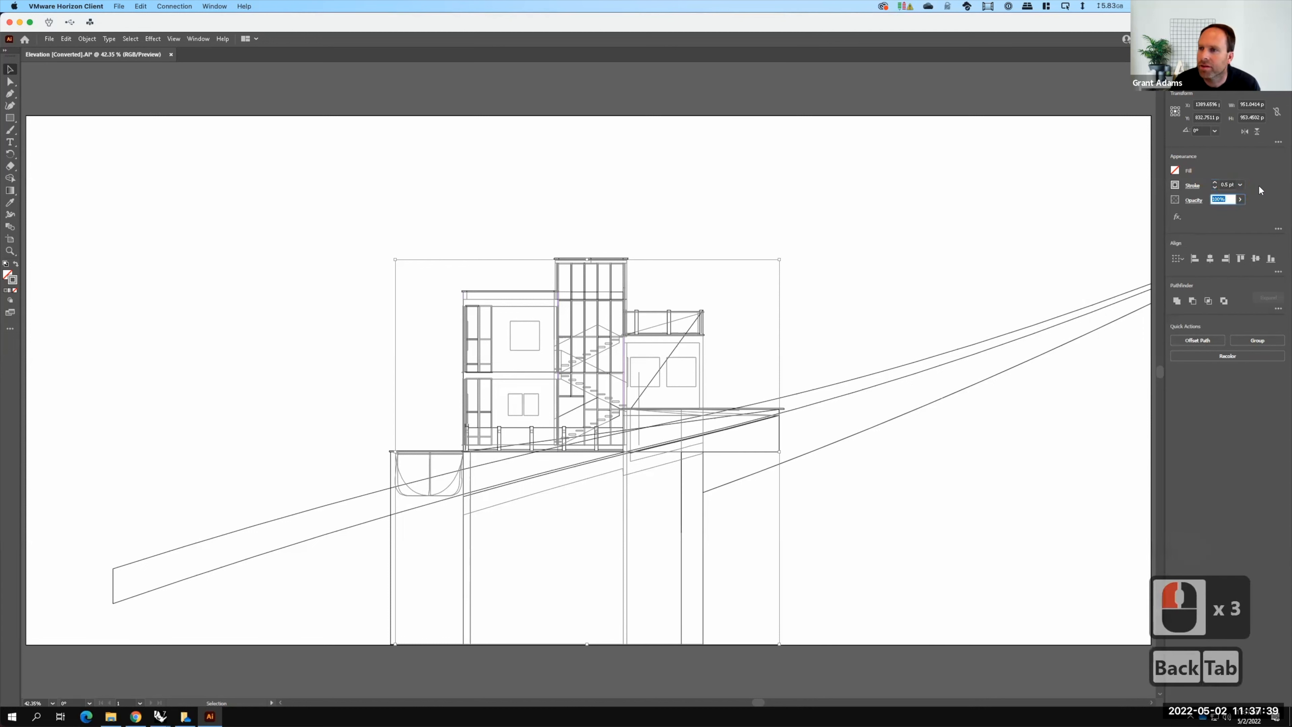
left_click(843, 206)
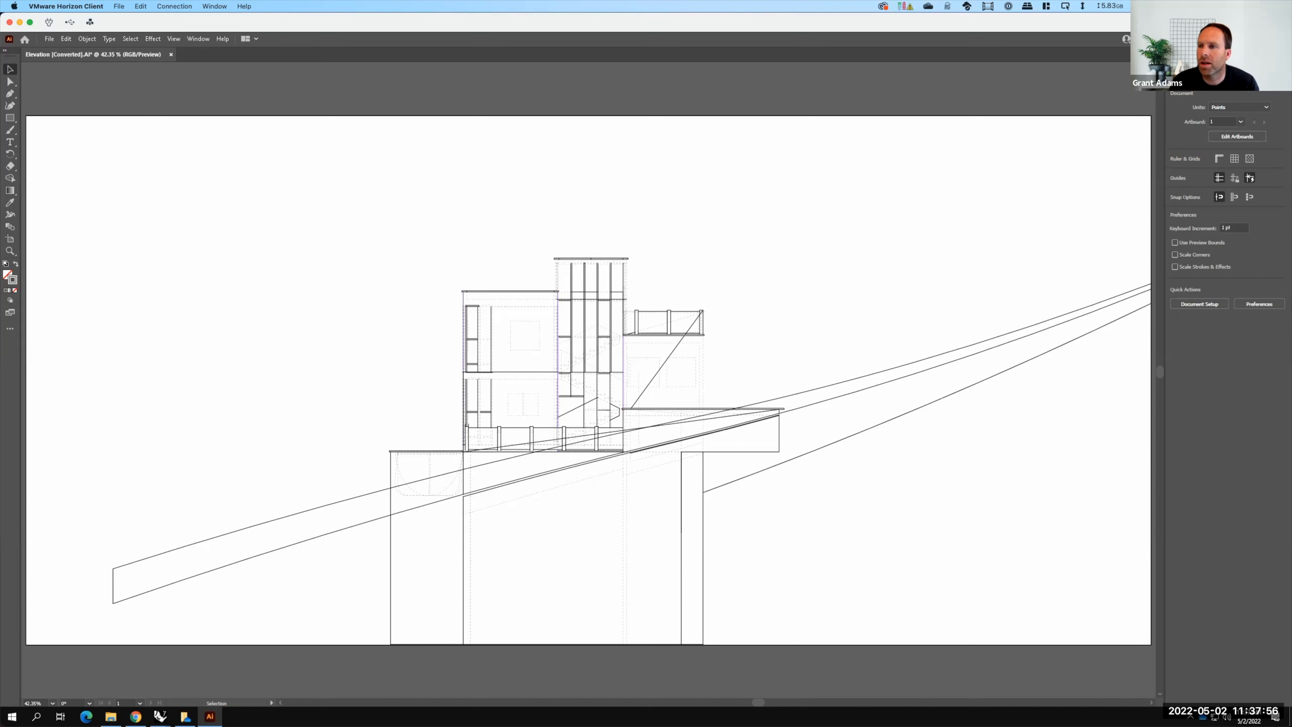
Select all the art on the visible linework layer and set its stroke weight to 1.5 pt
left_click(1214, 58)
left_click(1236, 80)
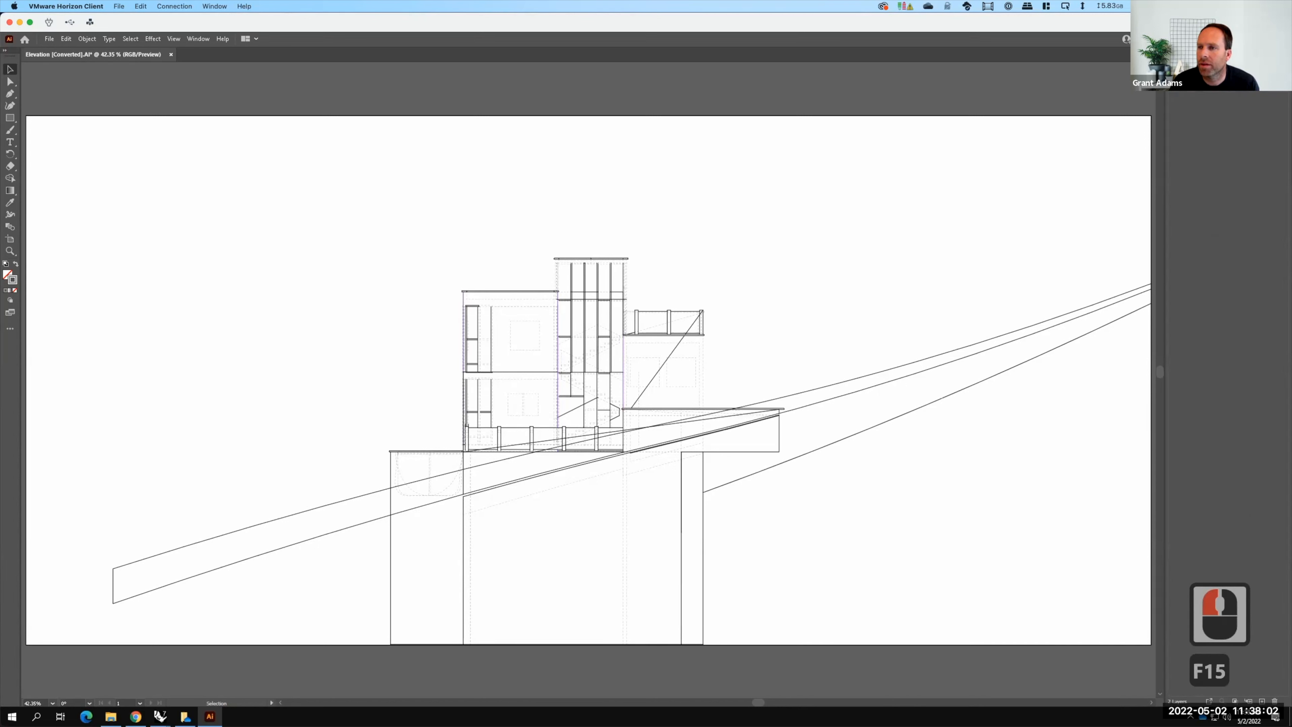
left_click(1235, 80)
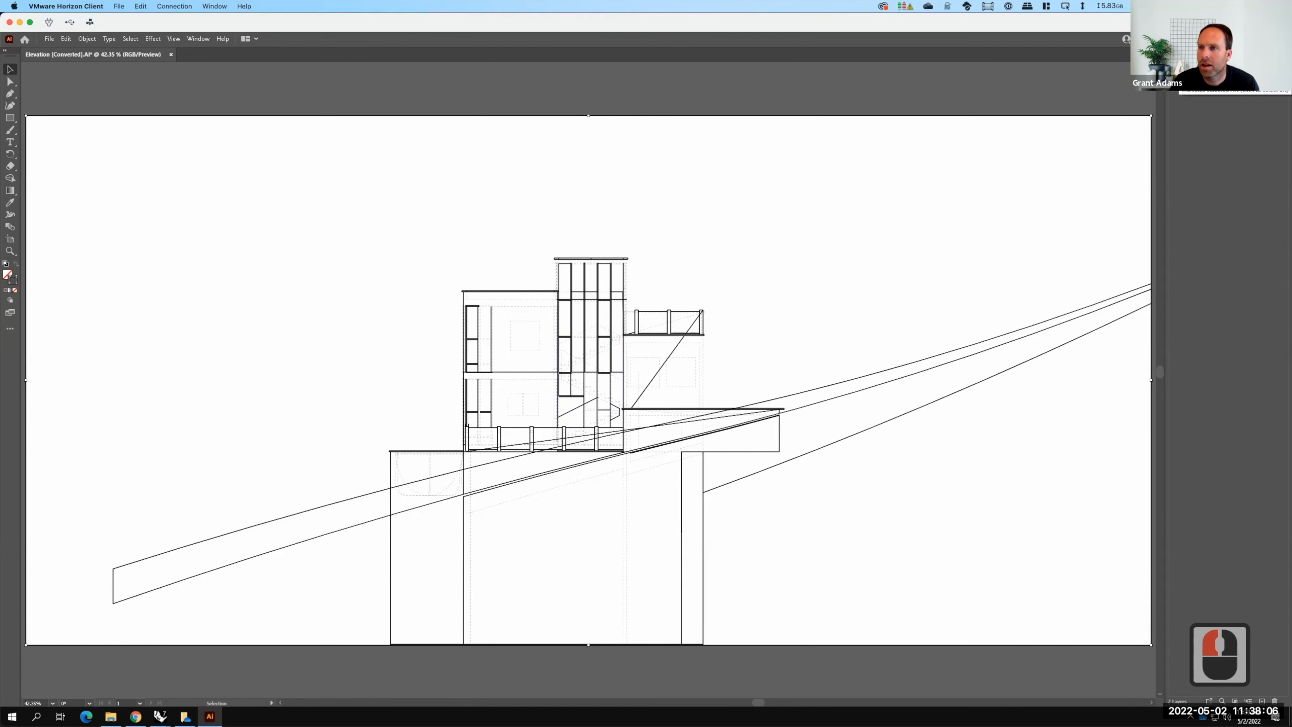
left_click(1182, 55)
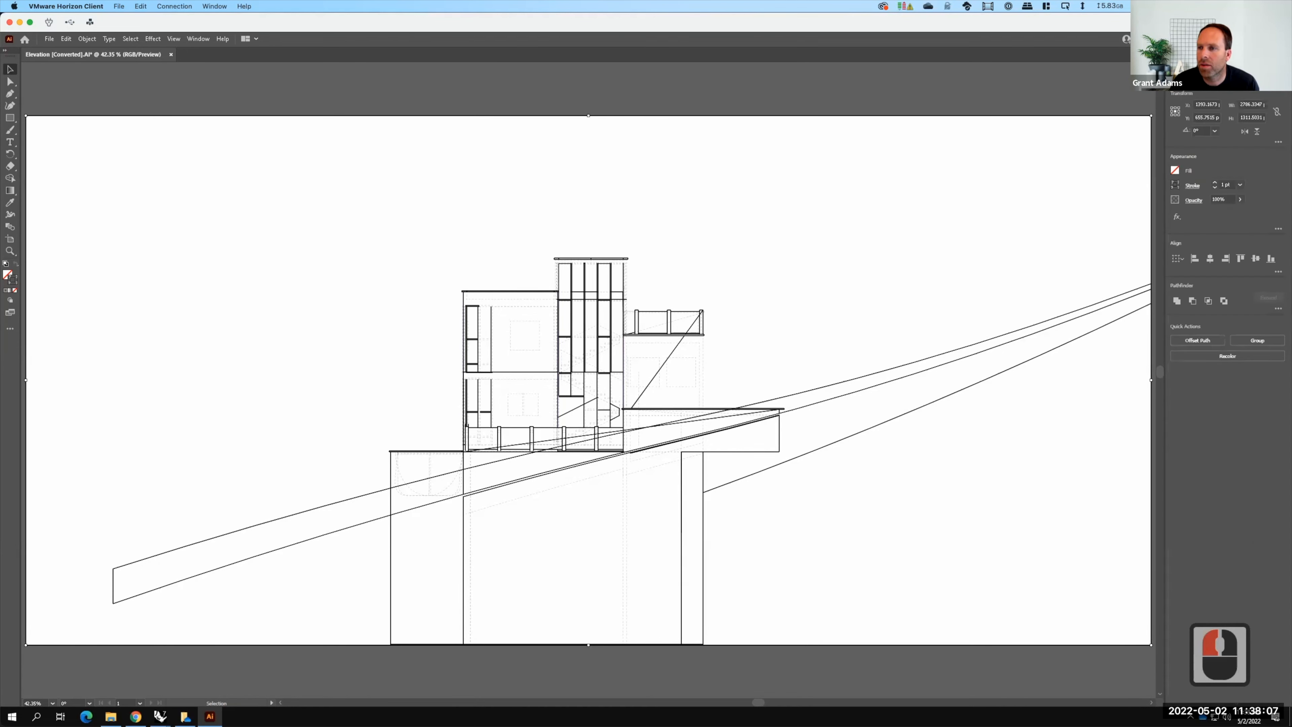
left_click(1215, 184)
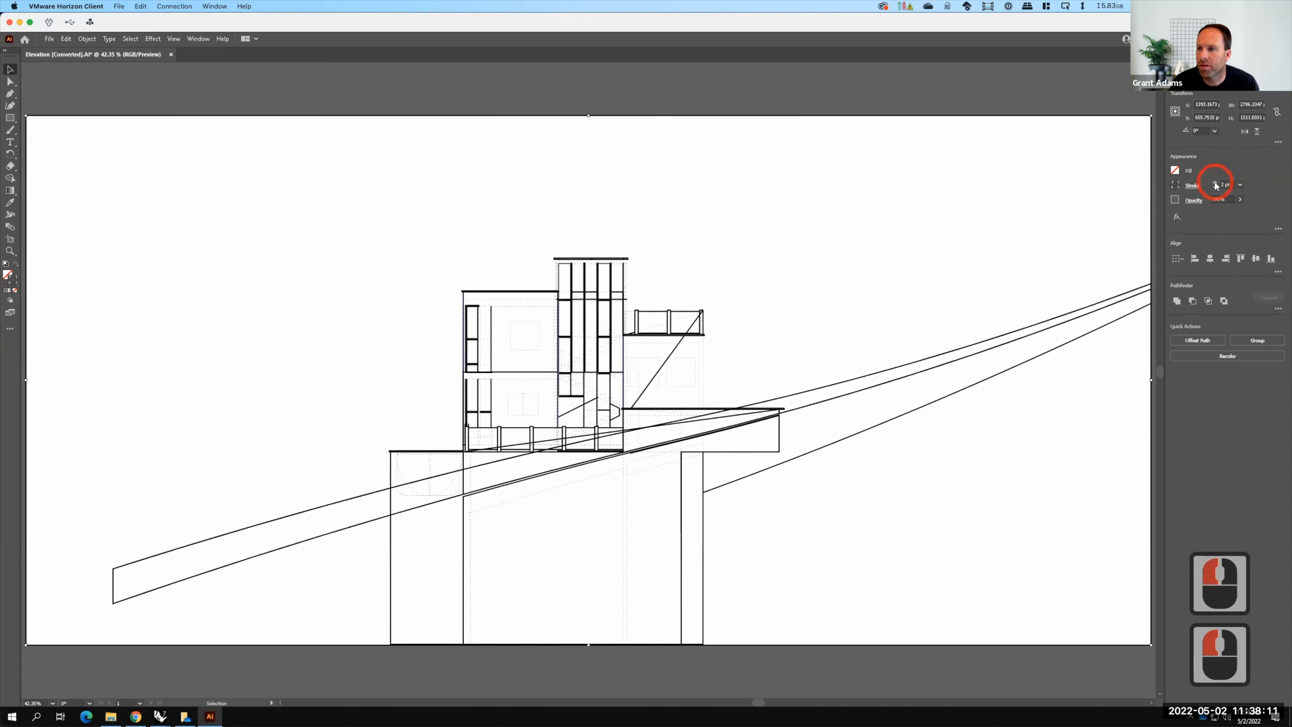
left_click(1231, 185)
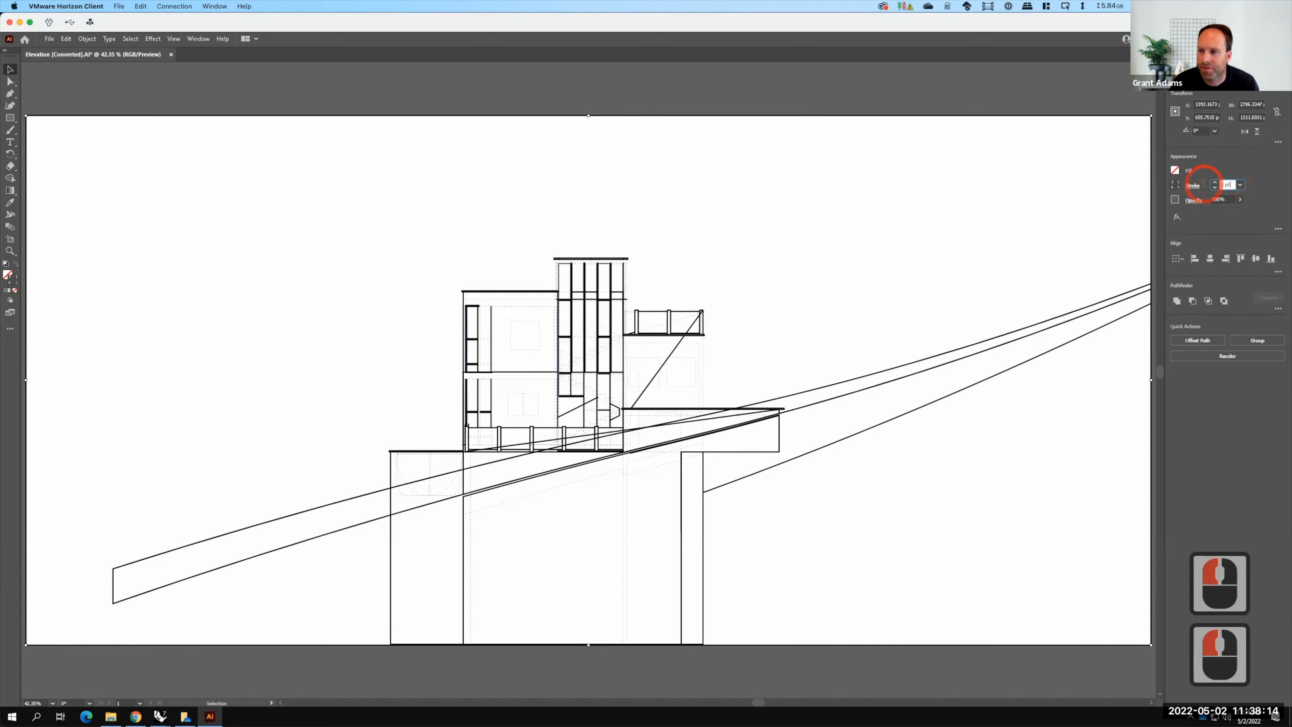
type("1.5")
key("Tab")
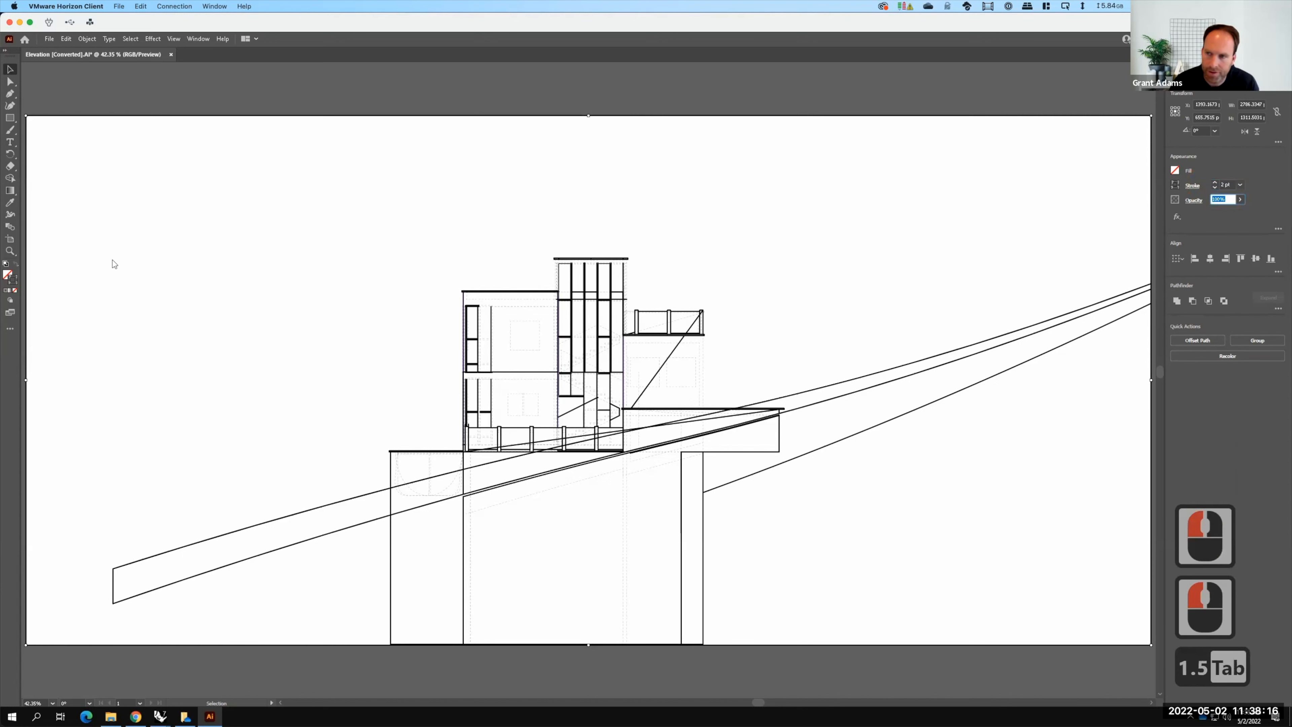
Set the stroke color of the selected elevation lines to black, 000000
left_click(17, 279)
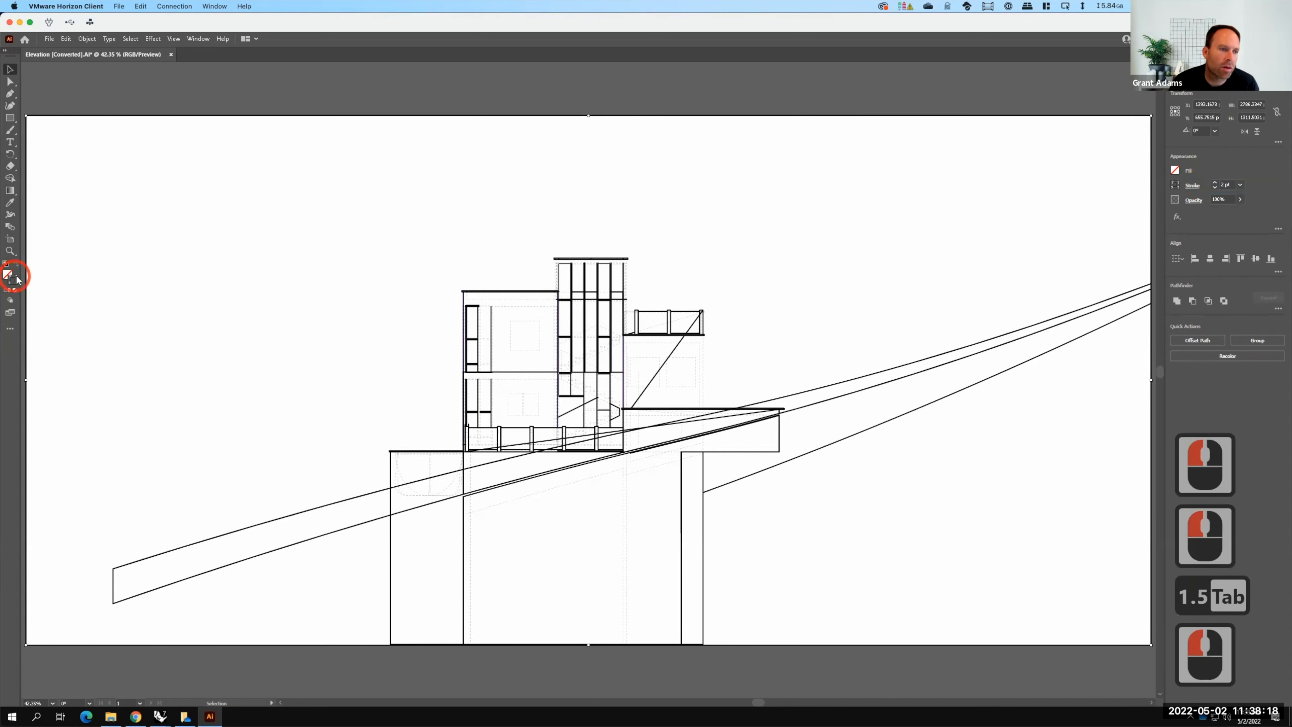
double_click(17, 278)
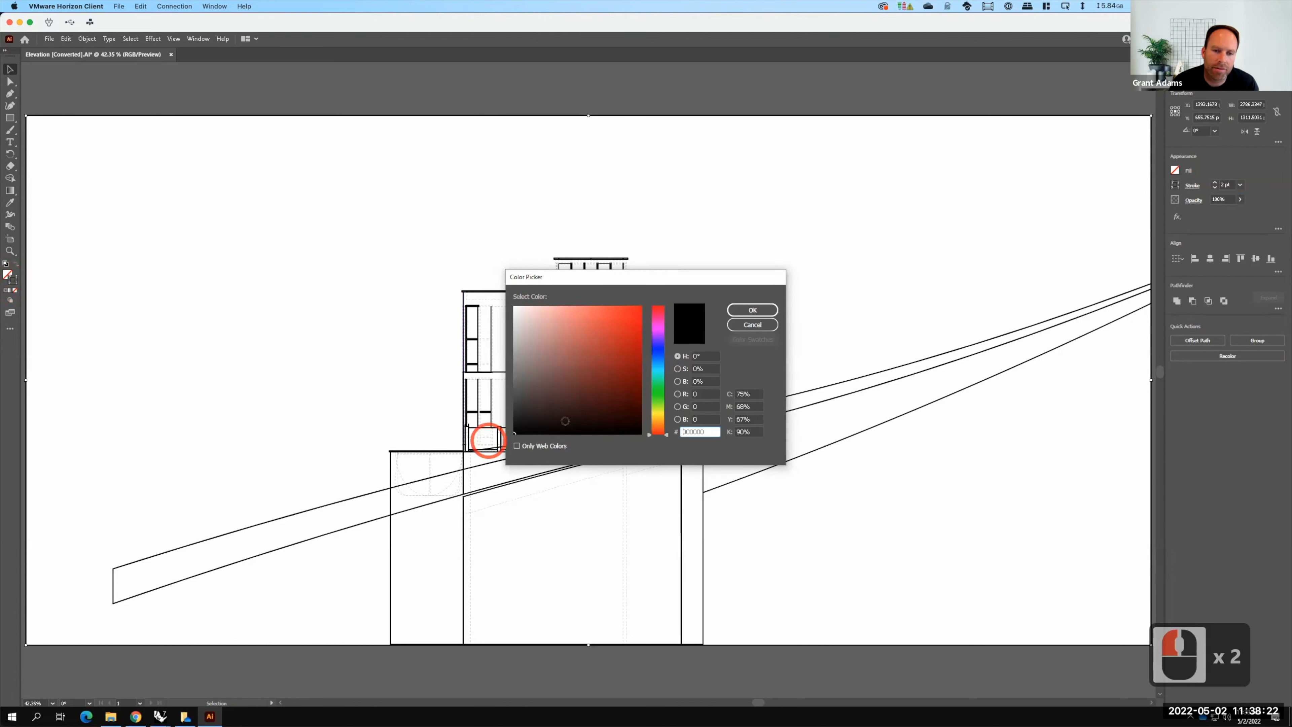
left_click(753, 310)
left_click(752, 309)
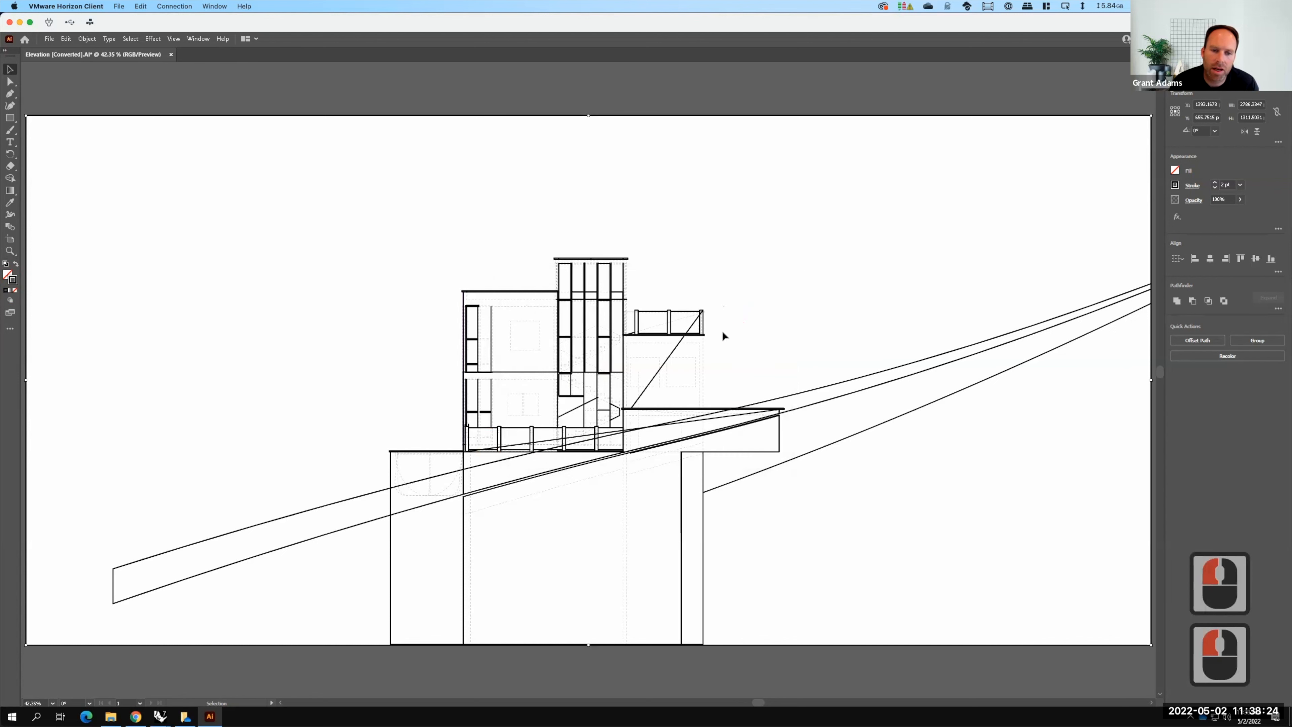
Set the stroke weight of the selected elevation lines to 1.5 pt
left_click(1226, 185)
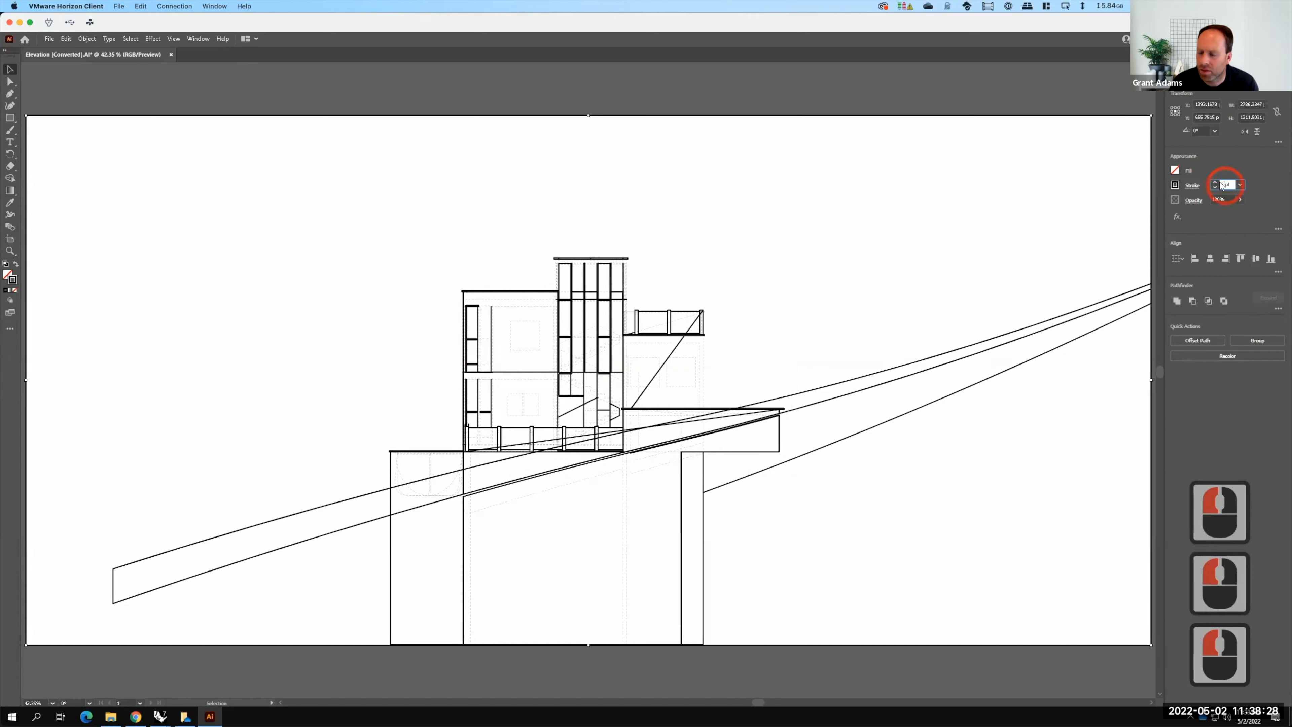
key("BackSpace")
type("1.5")
key("Tab")
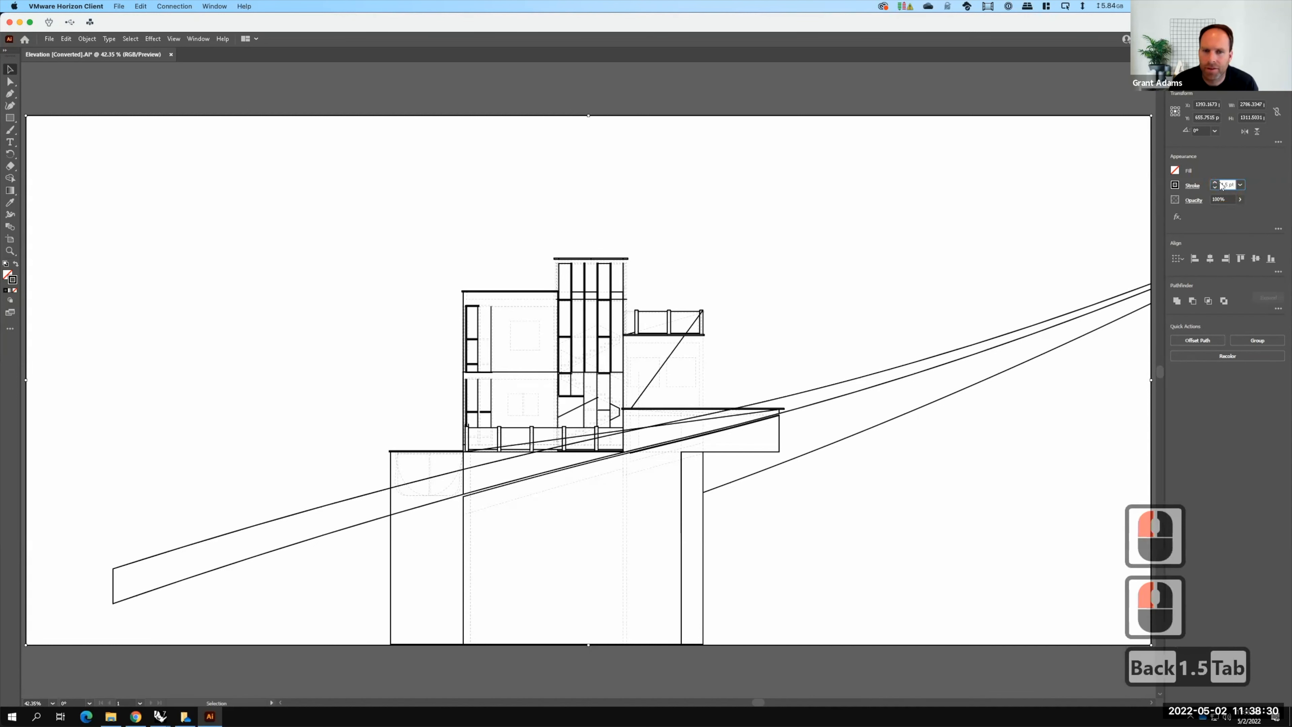
Reduce the stroke weight of the selected elevation lines to 1 pt and clear the selection
left_click(1229, 184)
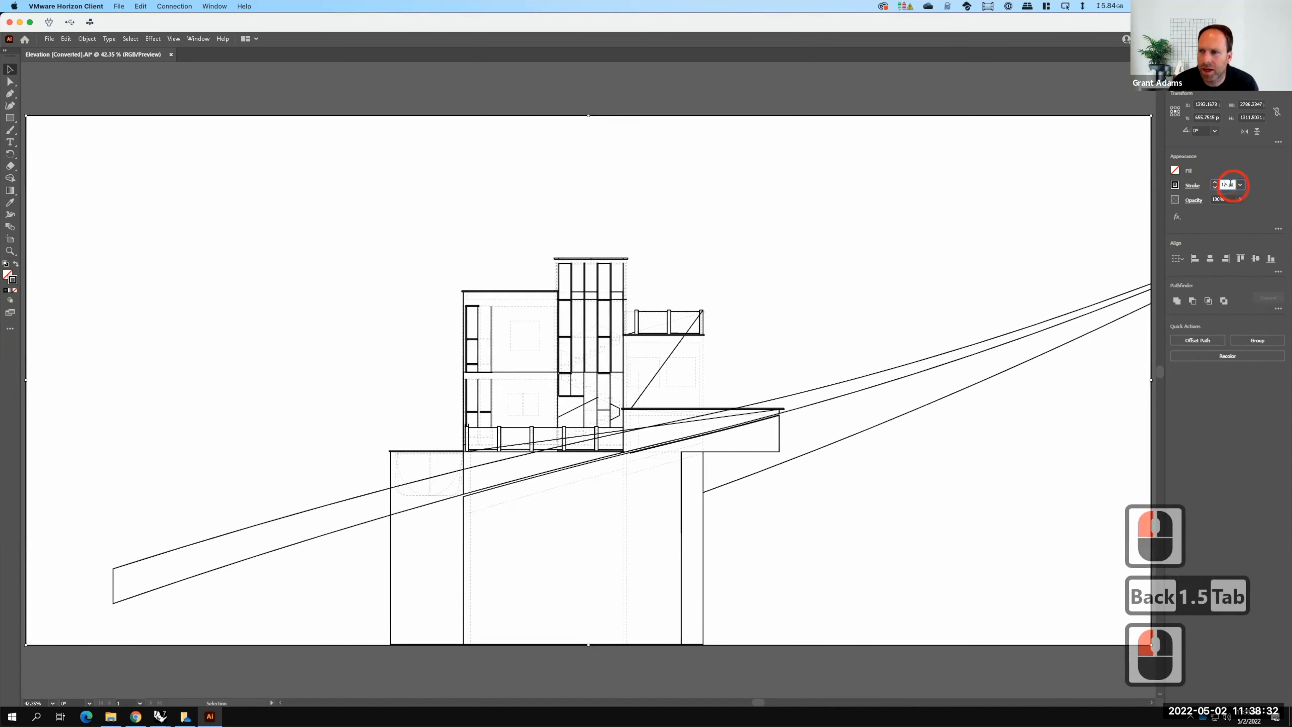
left_click(1228, 185)
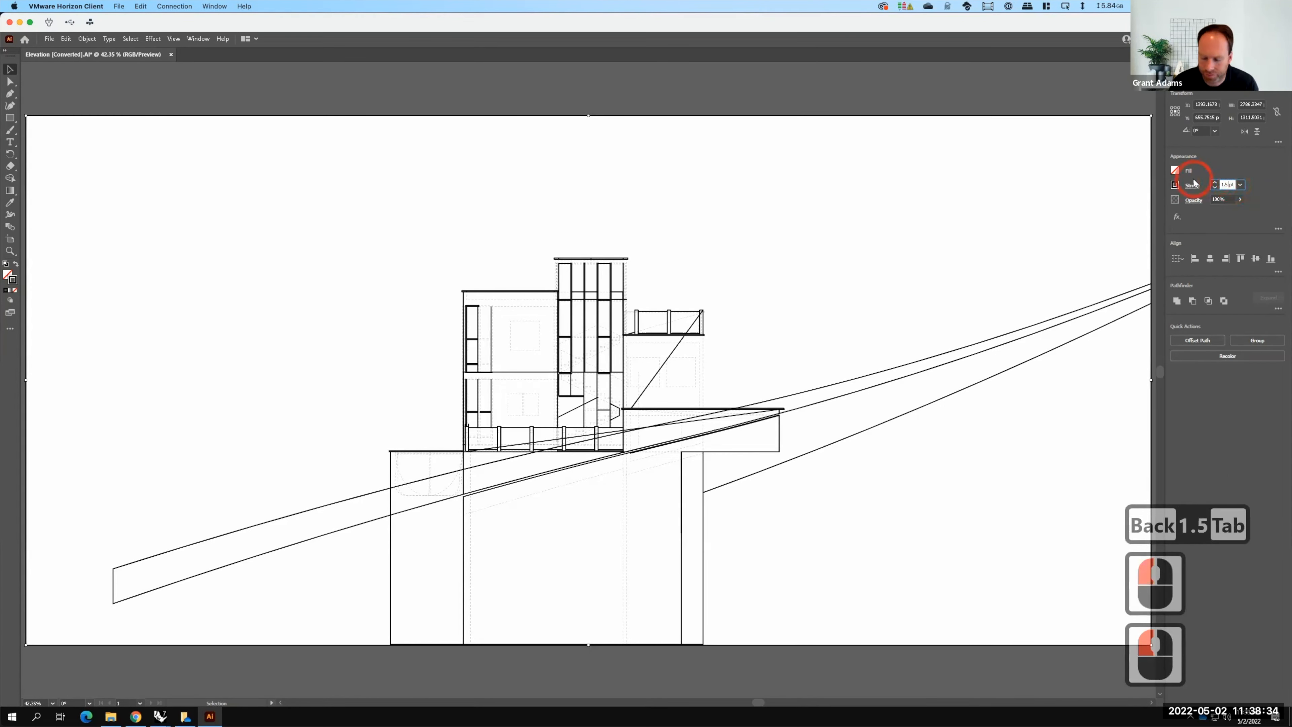
type("1")
key("Tab")
left_click(1230, 185)
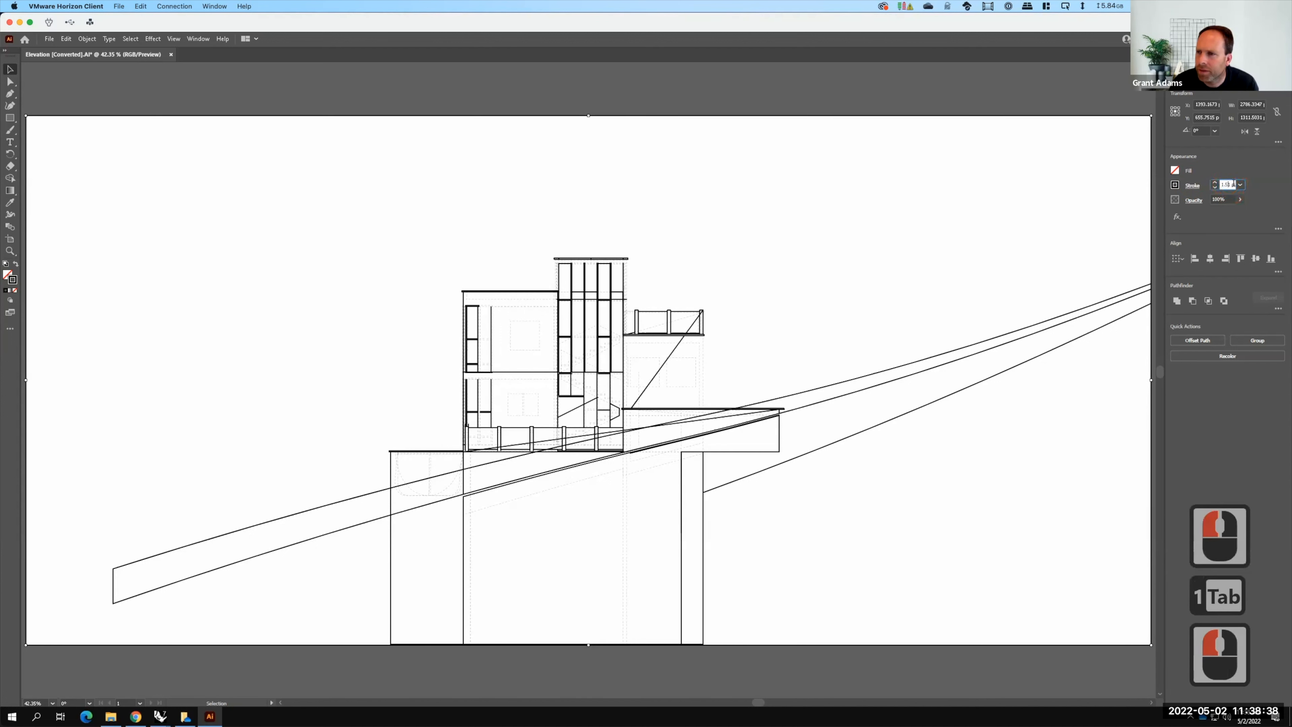
left_click(1228, 185)
key("BackSpace")
key("BackSpace")
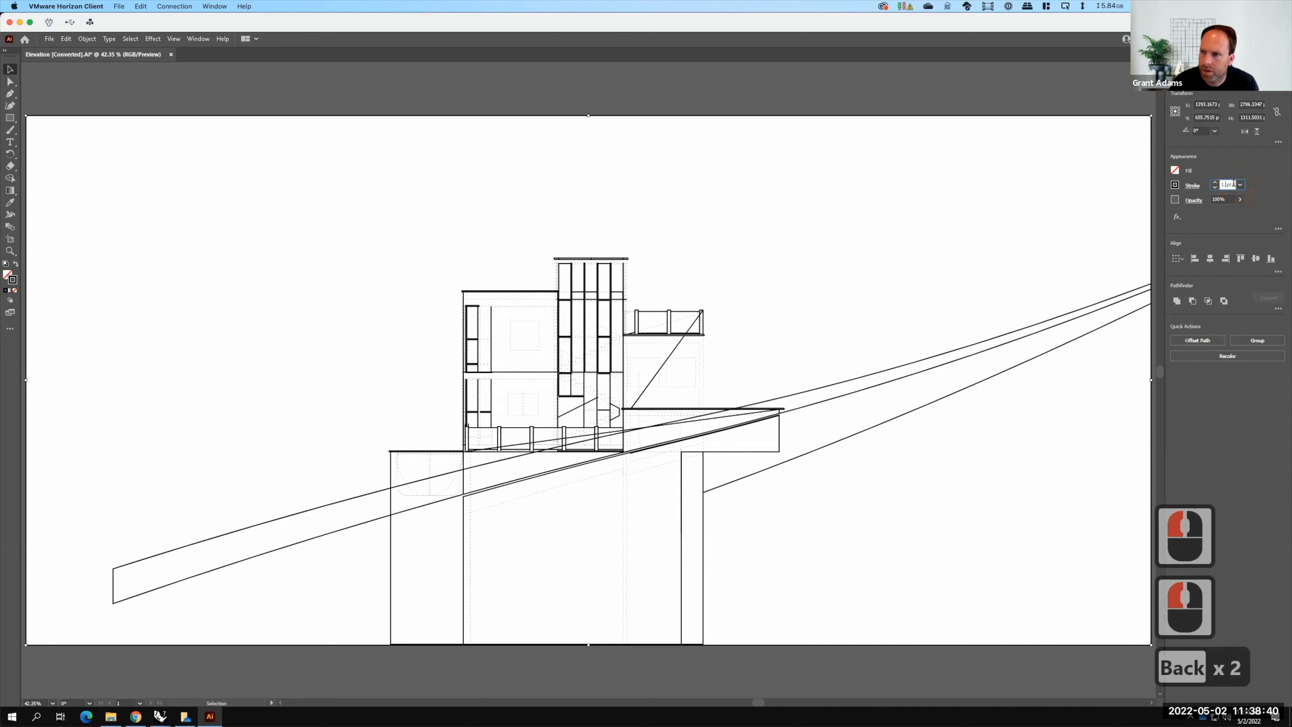
key("BackSpace")
key("Return")
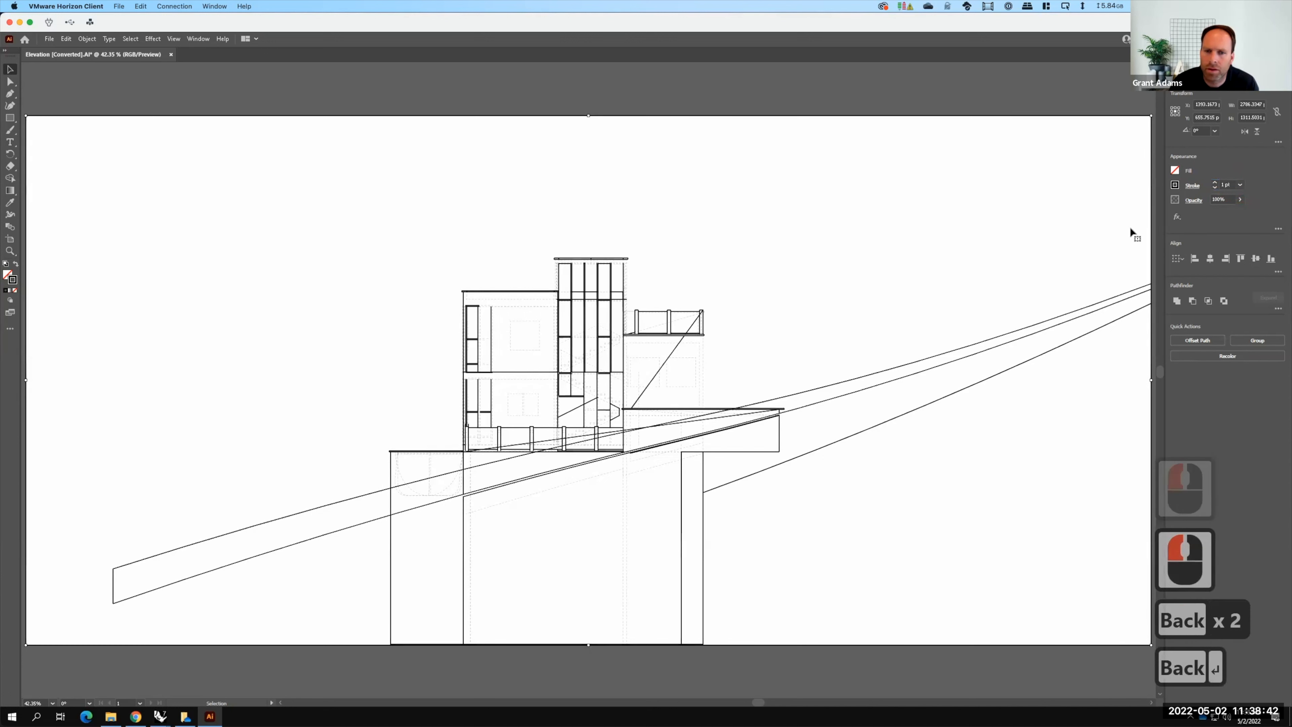
left_click(886, 90)
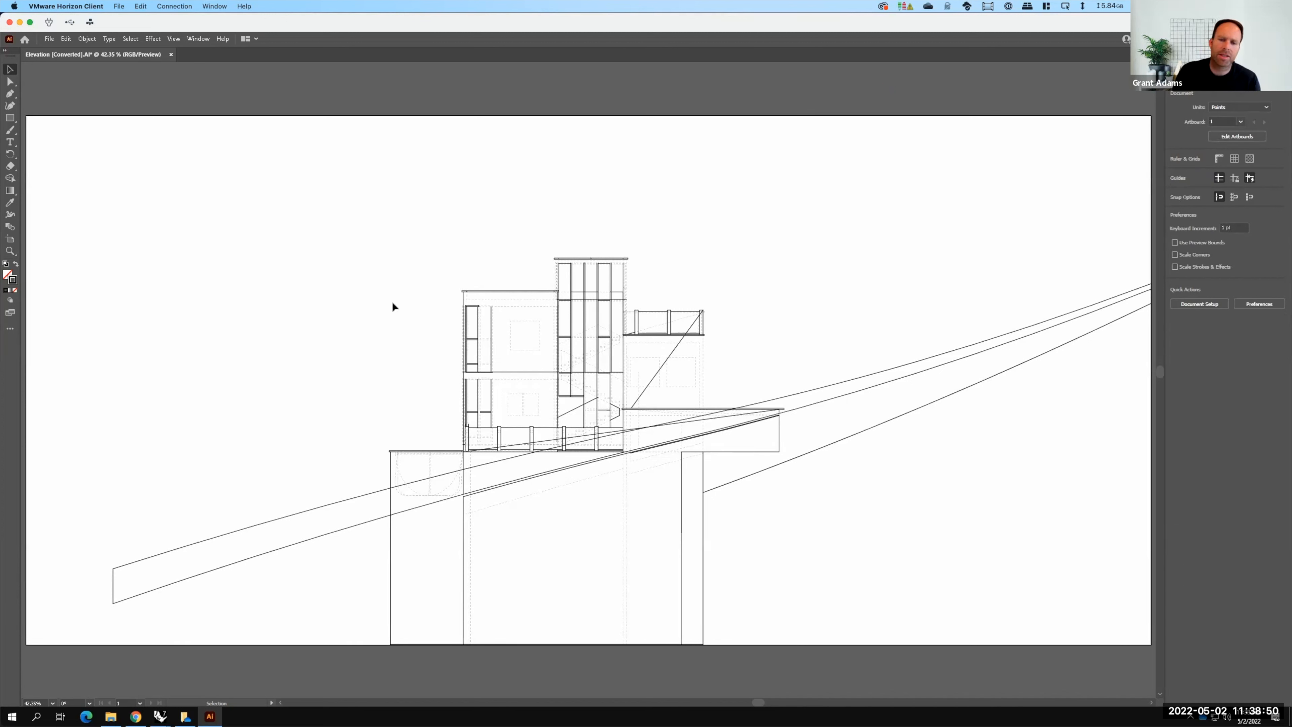
Try to copy the solid railing line's style with the Eyedropper onto the dashed vertical edge below the upper balcony's outer end
key("a")
left_click(497, 300)
key("ctrl+equal")
key("ctrl+equal")
key("ctrl+equal")
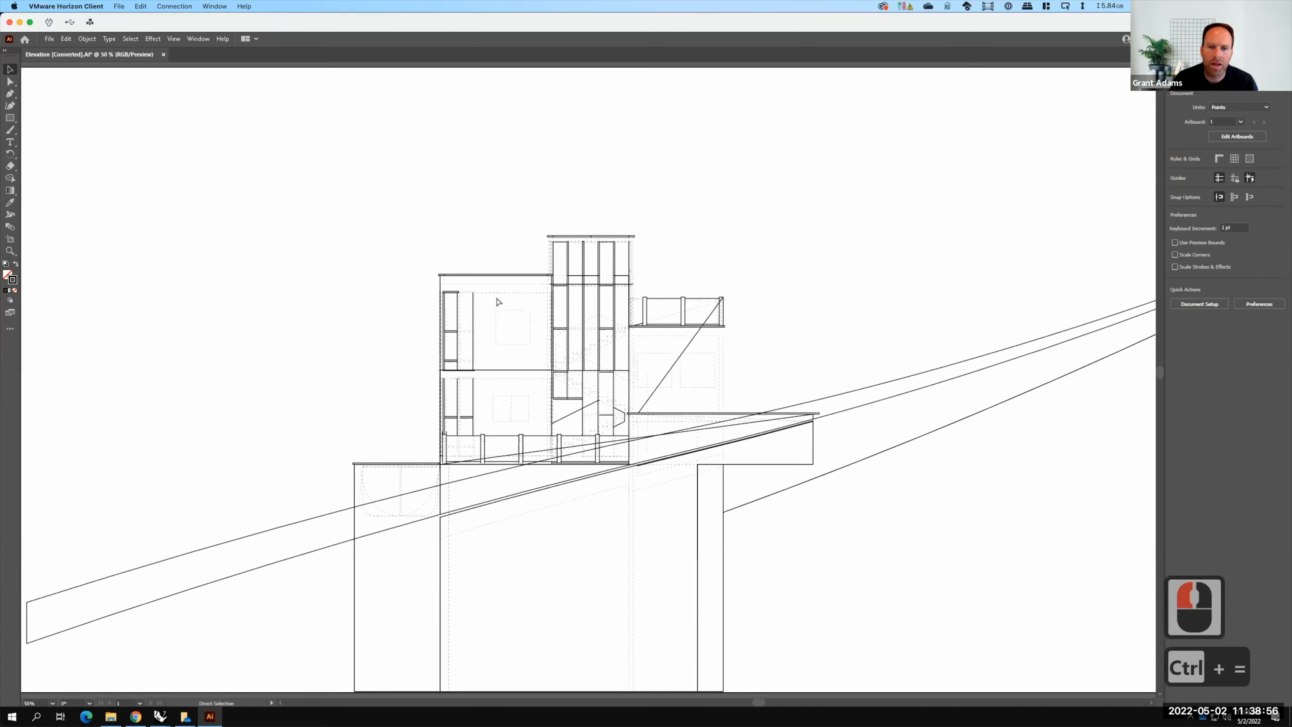
key("ctrl+F15")
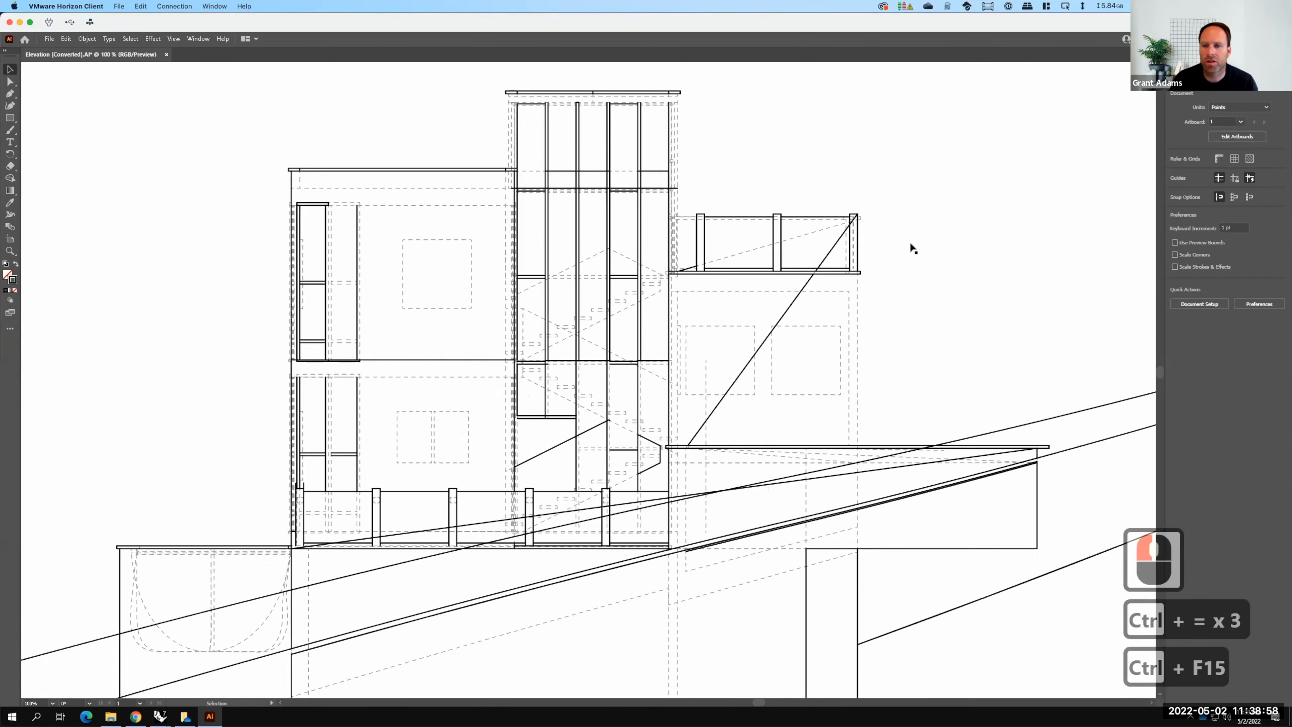
left_click(858, 325)
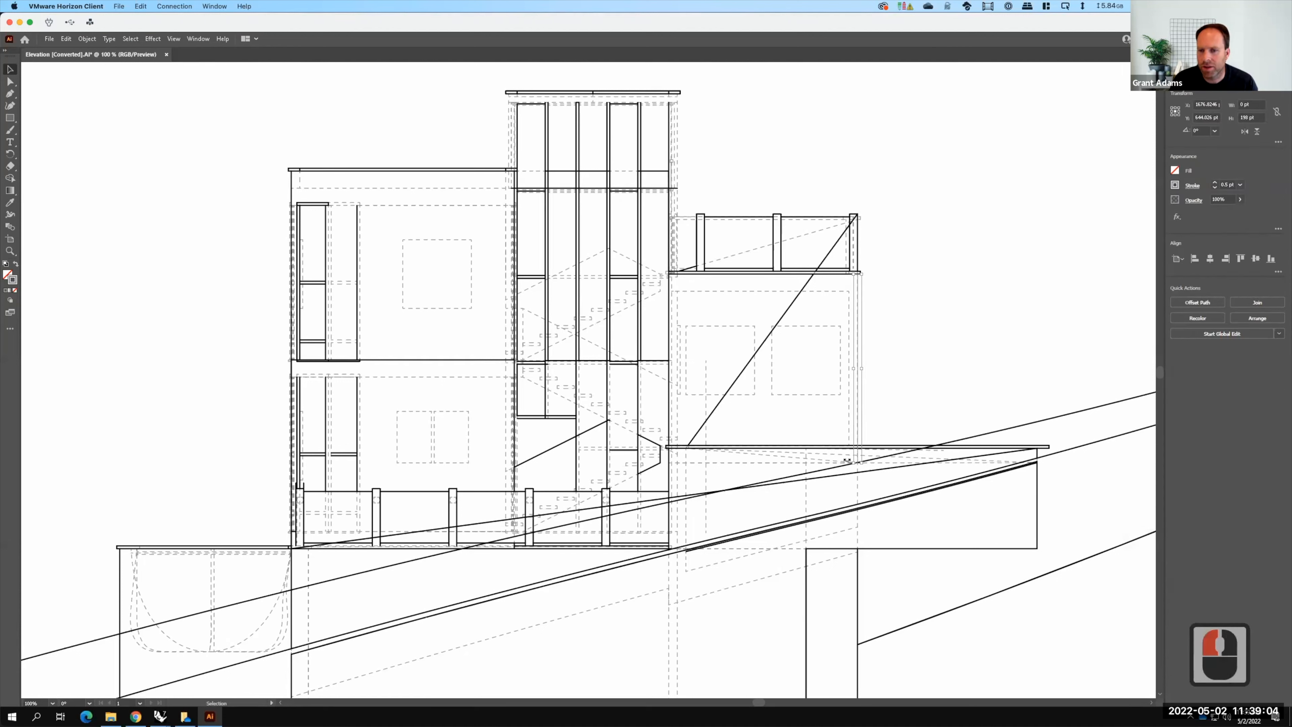
left_click(10, 202)
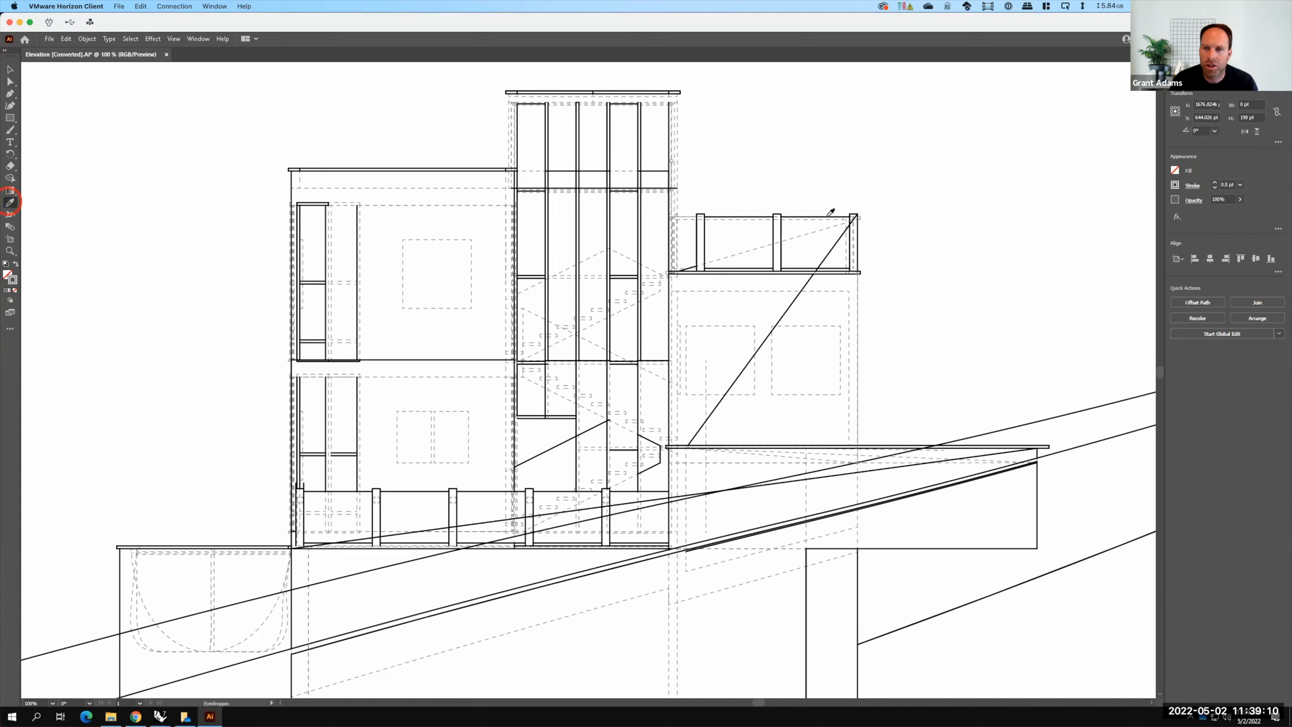
left_click(830, 212)
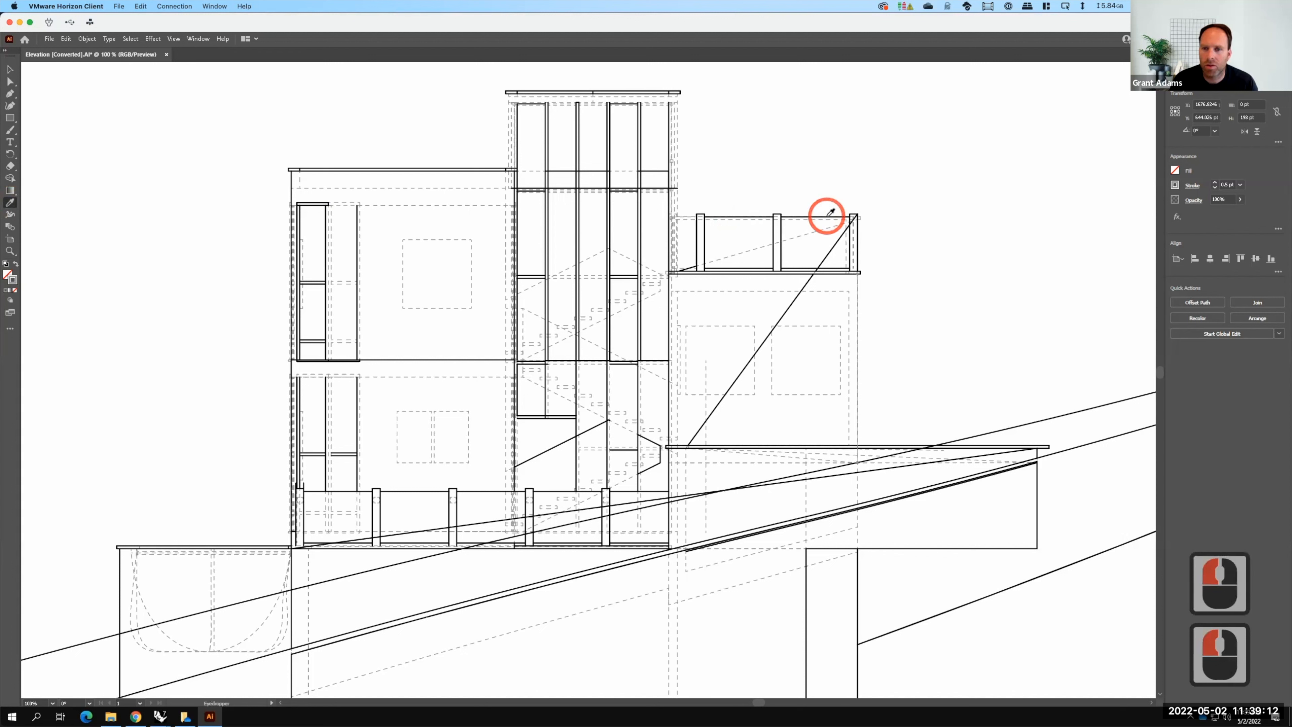
left_click(828, 213)
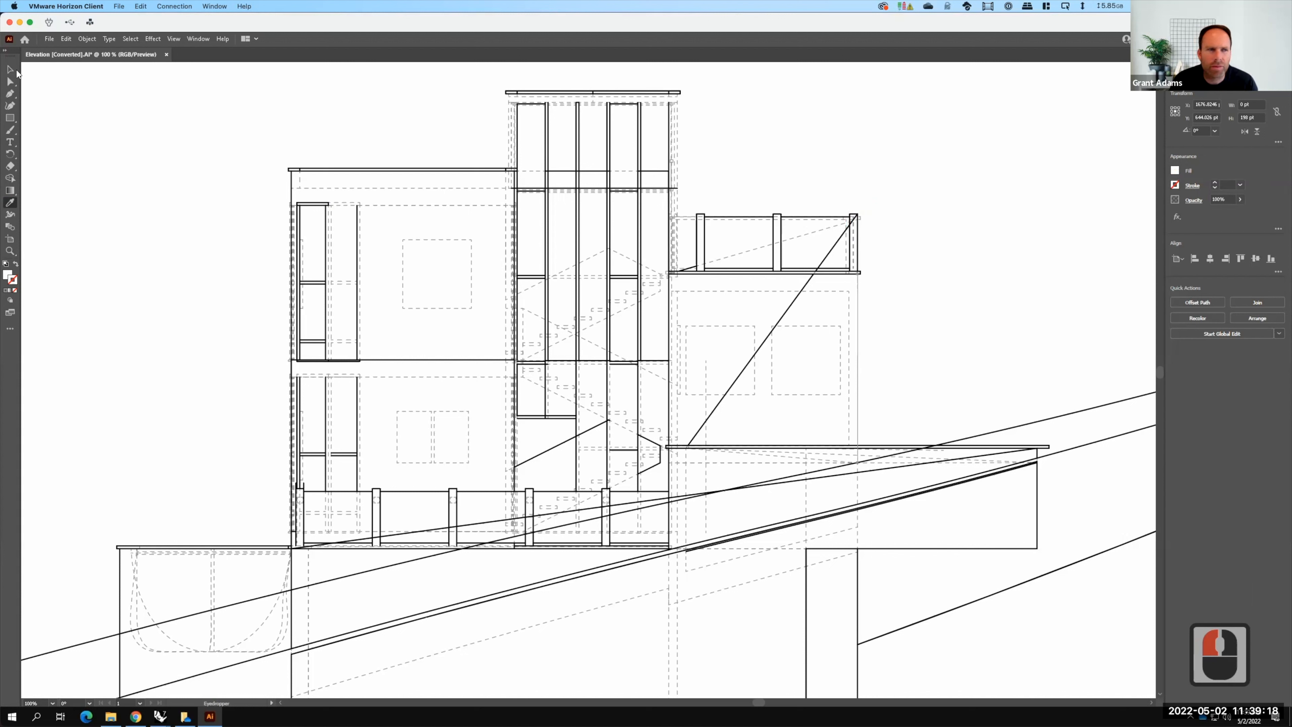
Restyle the vertical edge below the balcony's outer end by sampling the solid roof line of the lower block with the Eyedropper
left_click(10, 69)
left_click(783, 280)
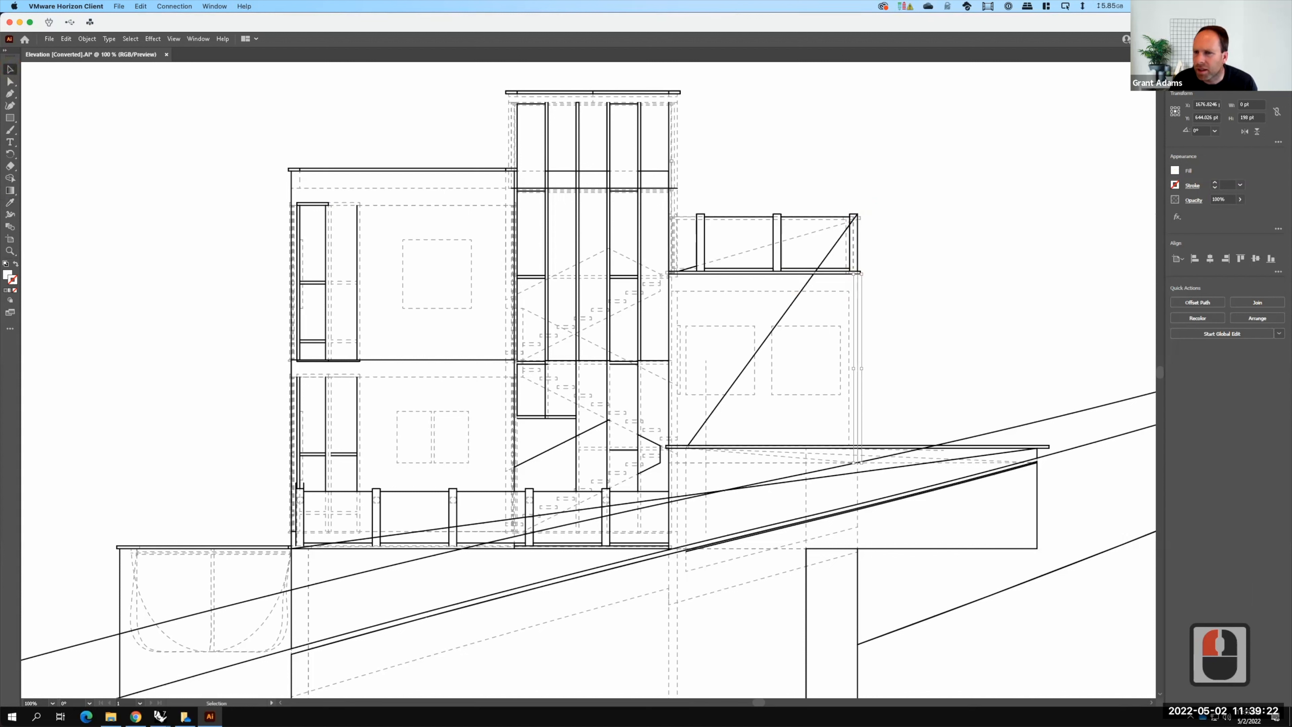
left_click(1209, 60)
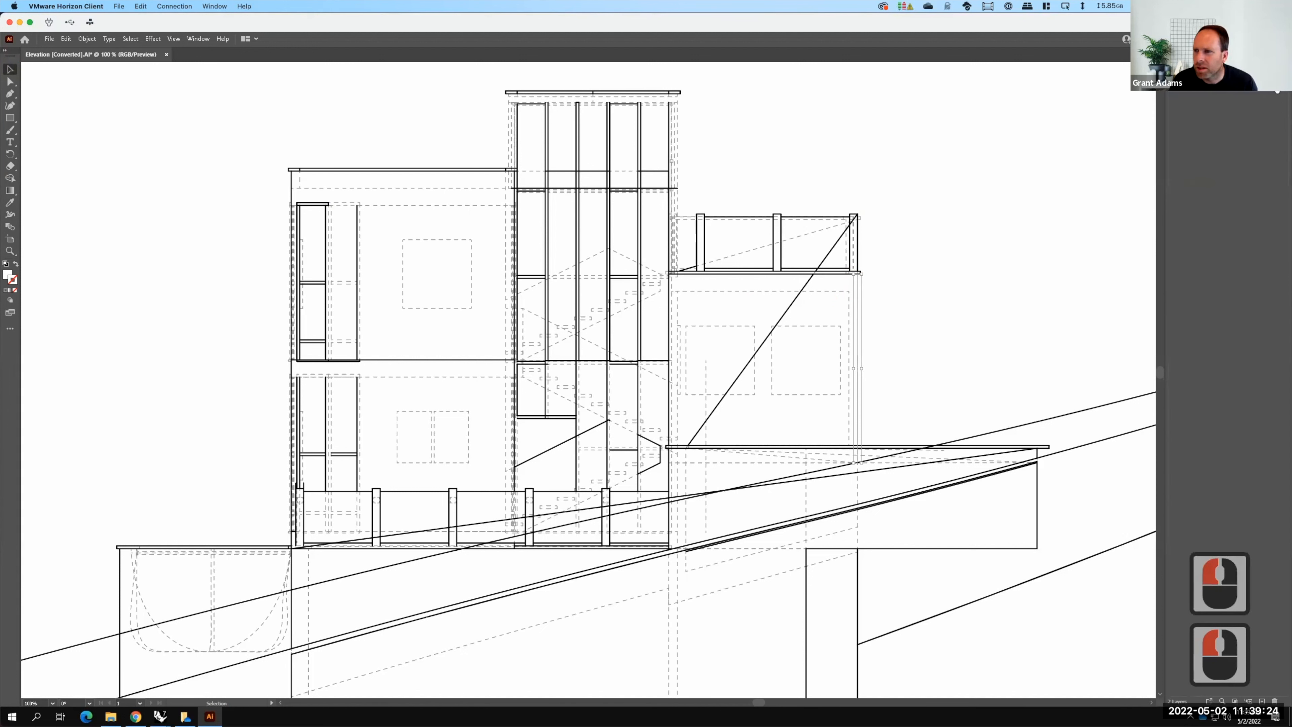
left_click(857, 359)
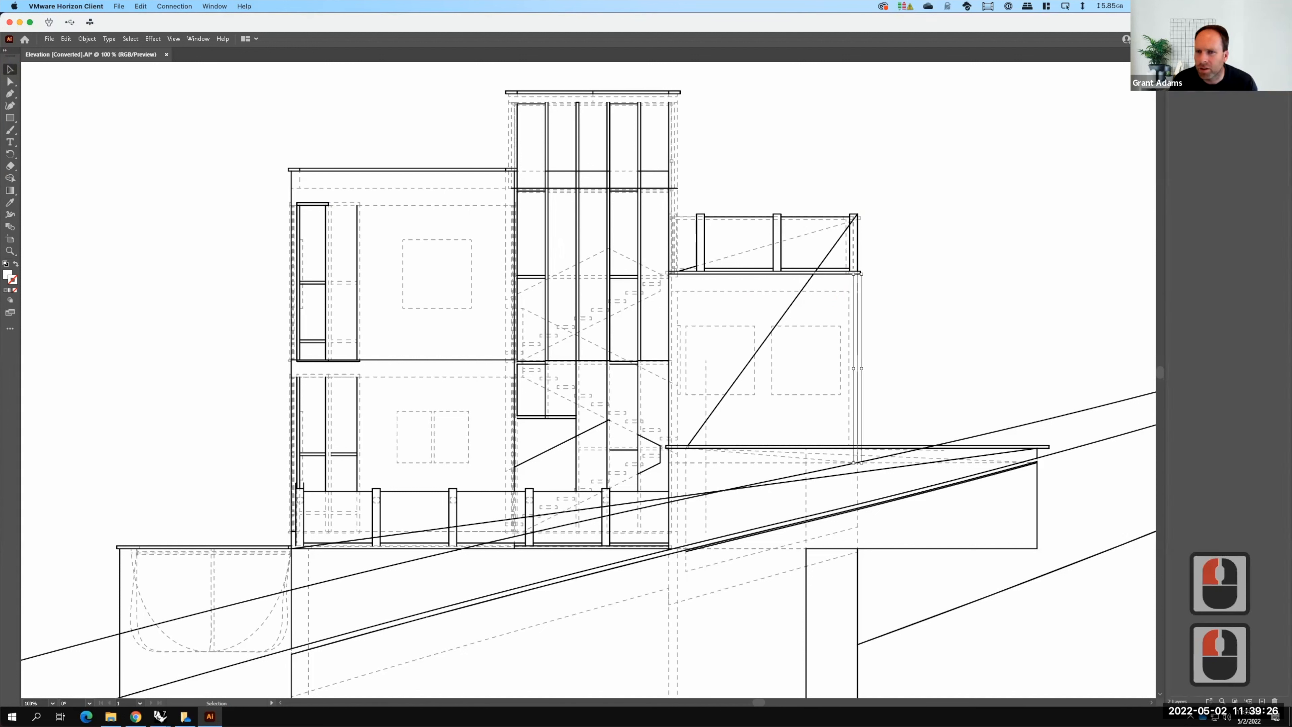
left_click(1184, 56)
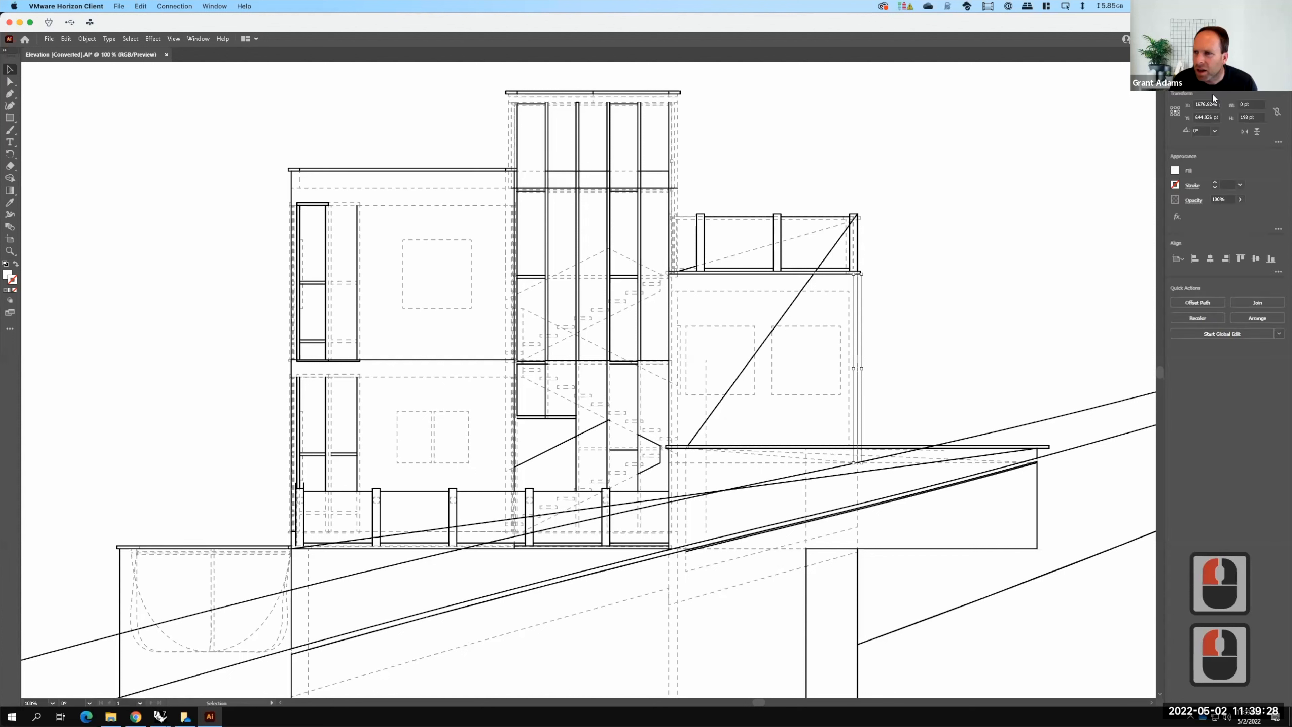
left_click(929, 289)
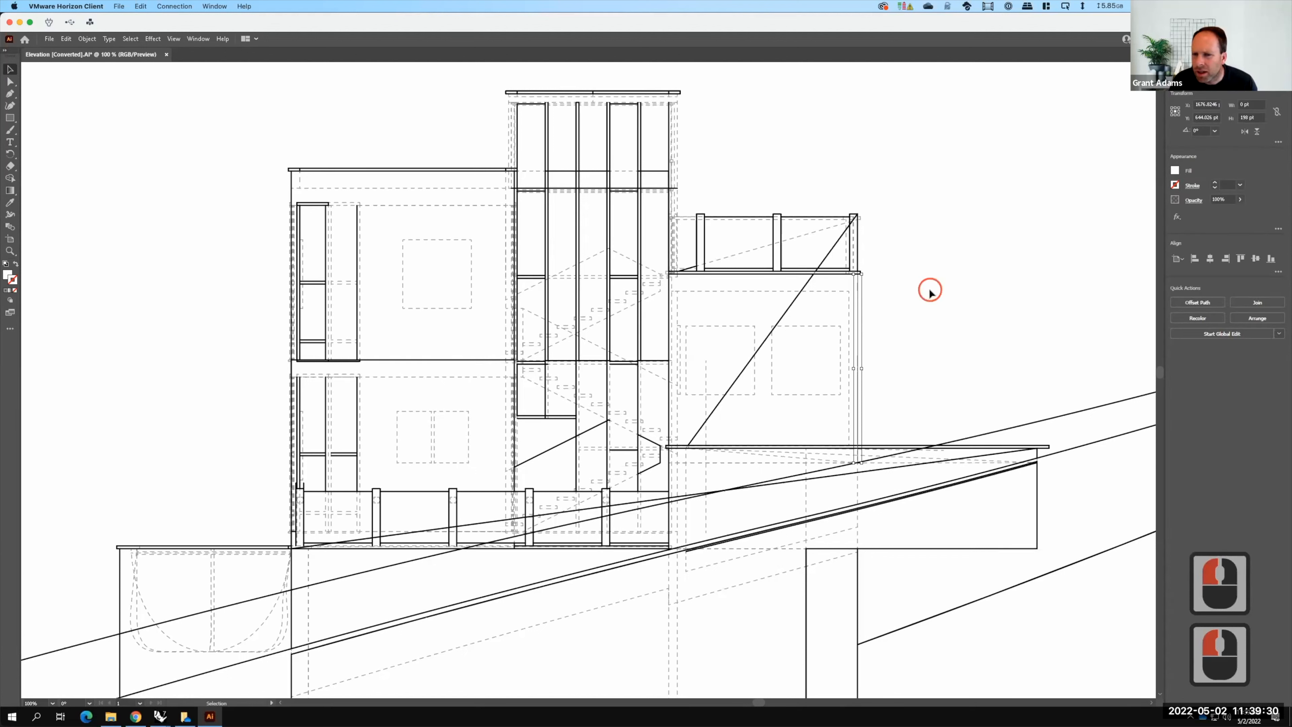
left_click(857, 294)
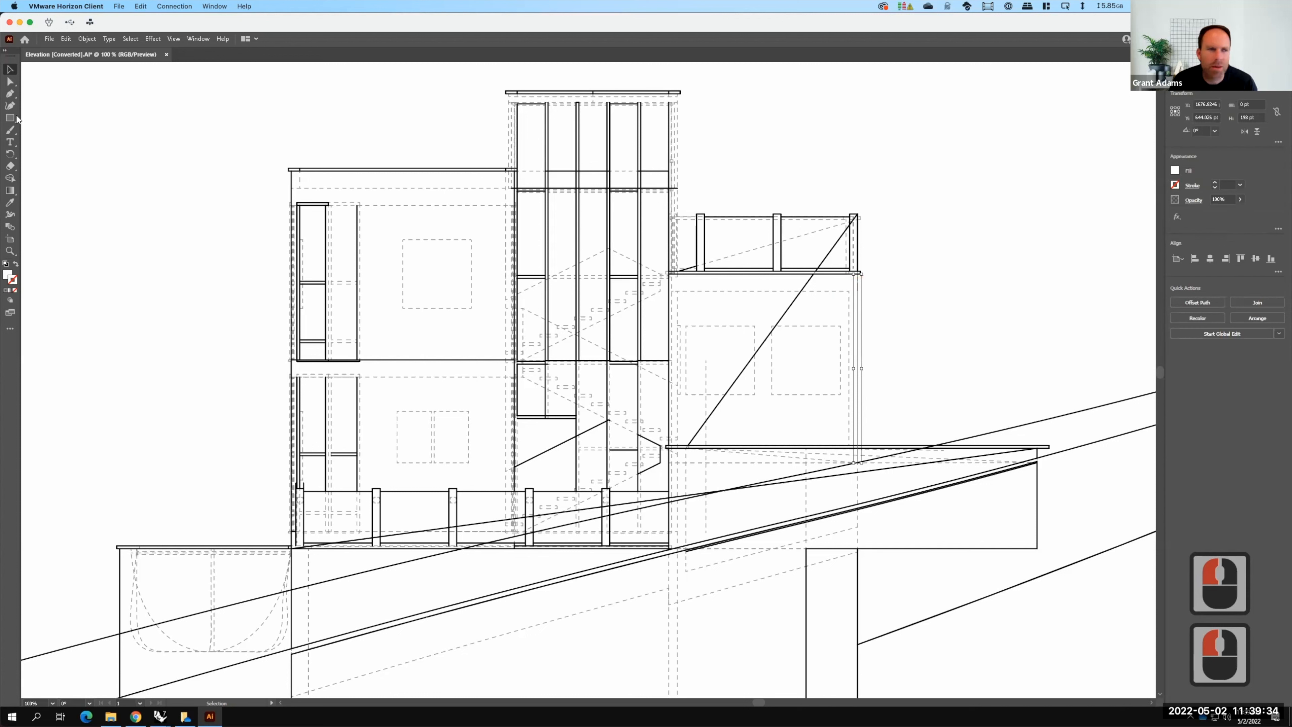
left_click(10, 202)
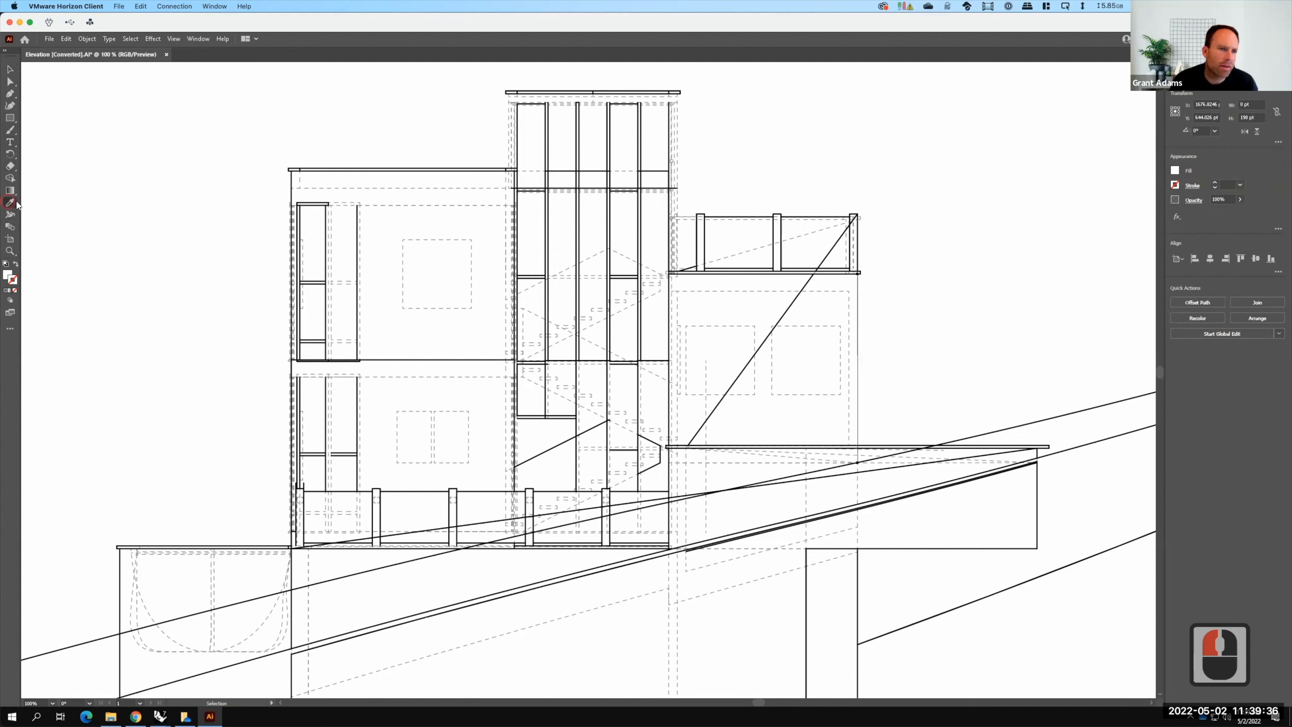
left_click(369, 170)
left_click(364, 168)
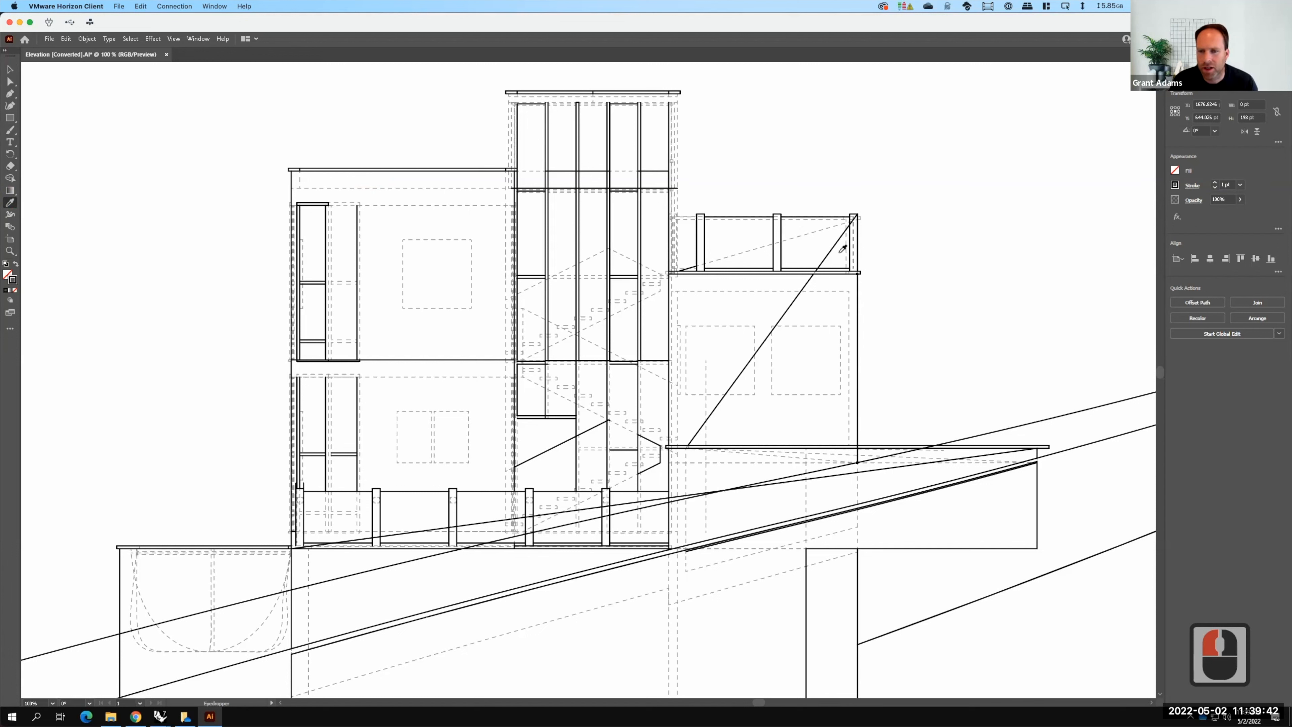
Apply the lower block's solid roof line style to the tower's dashed outer edge above the balcony using the Eyedropper
key("v")
left_click(607, 128)
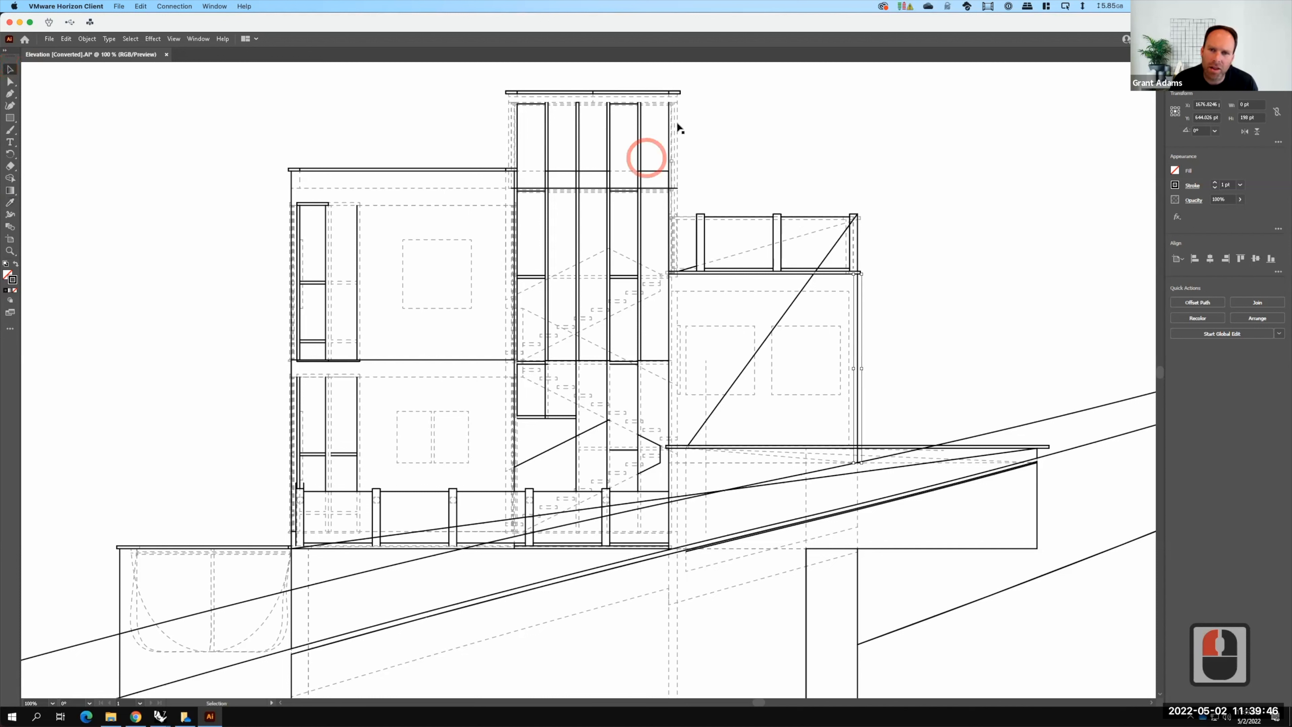
left_click(677, 125)
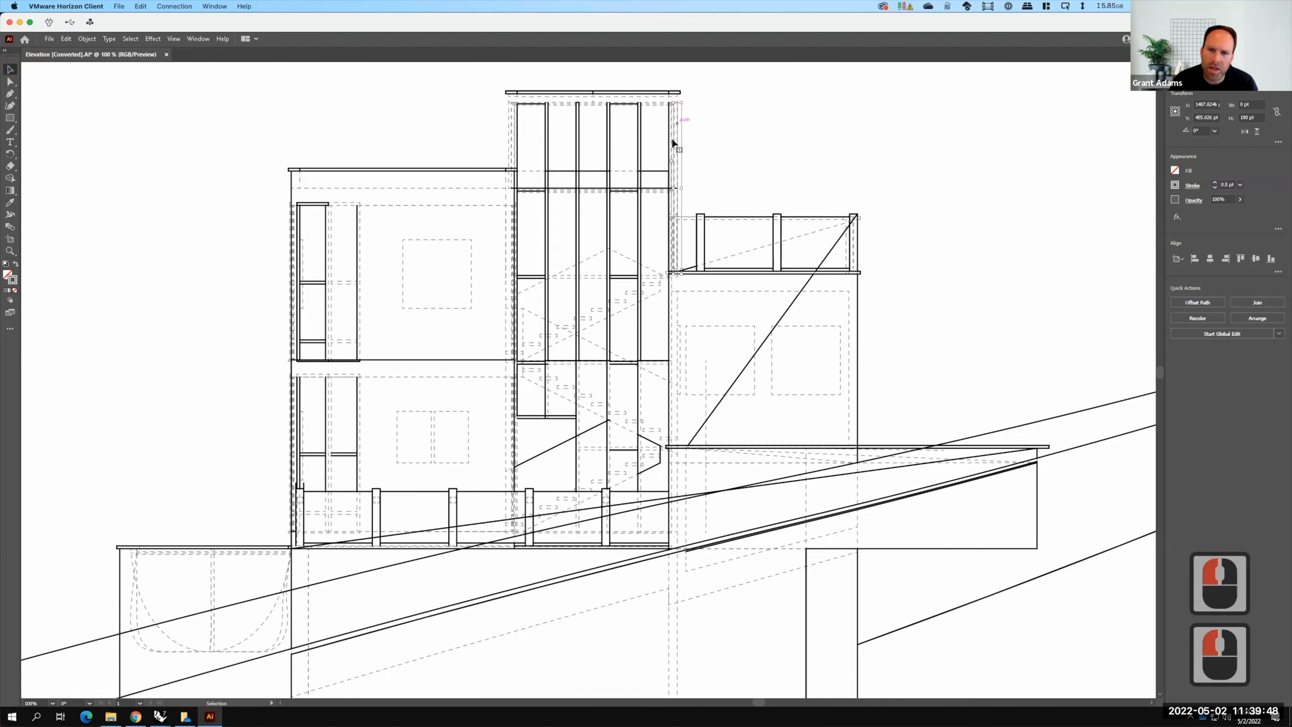
left_click(10, 202)
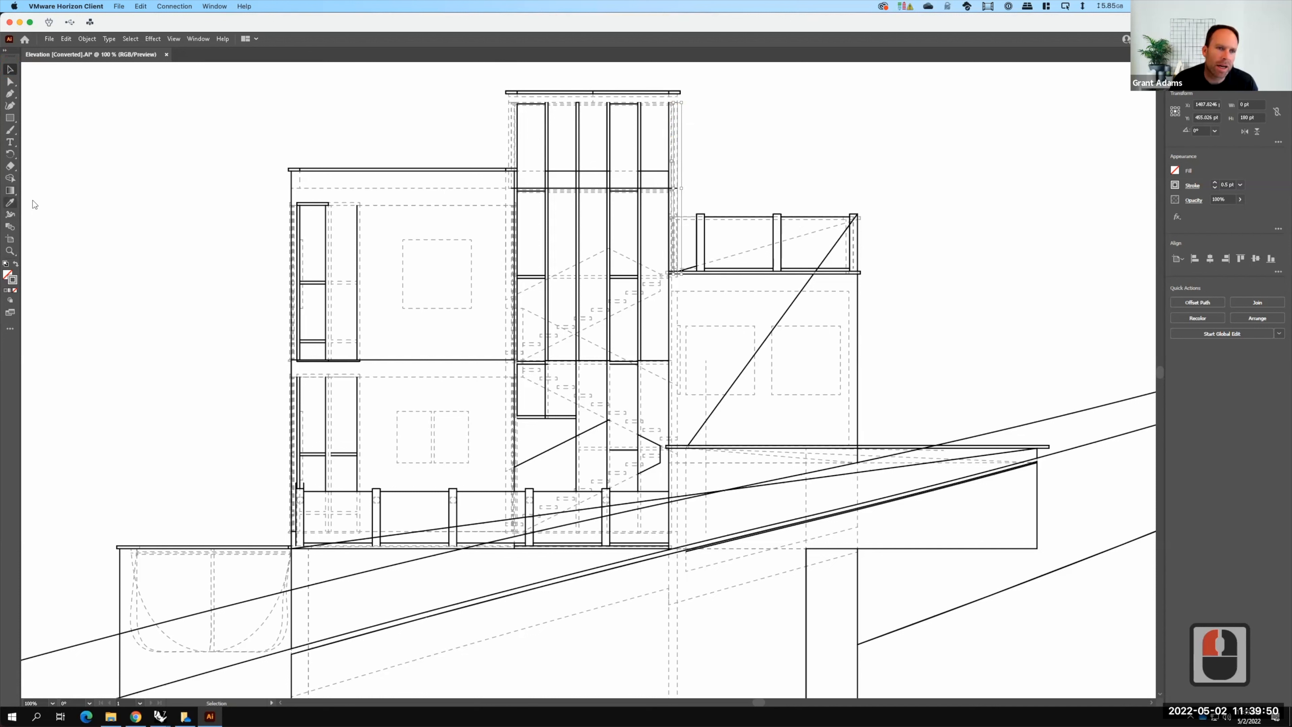
left_click(412, 164)
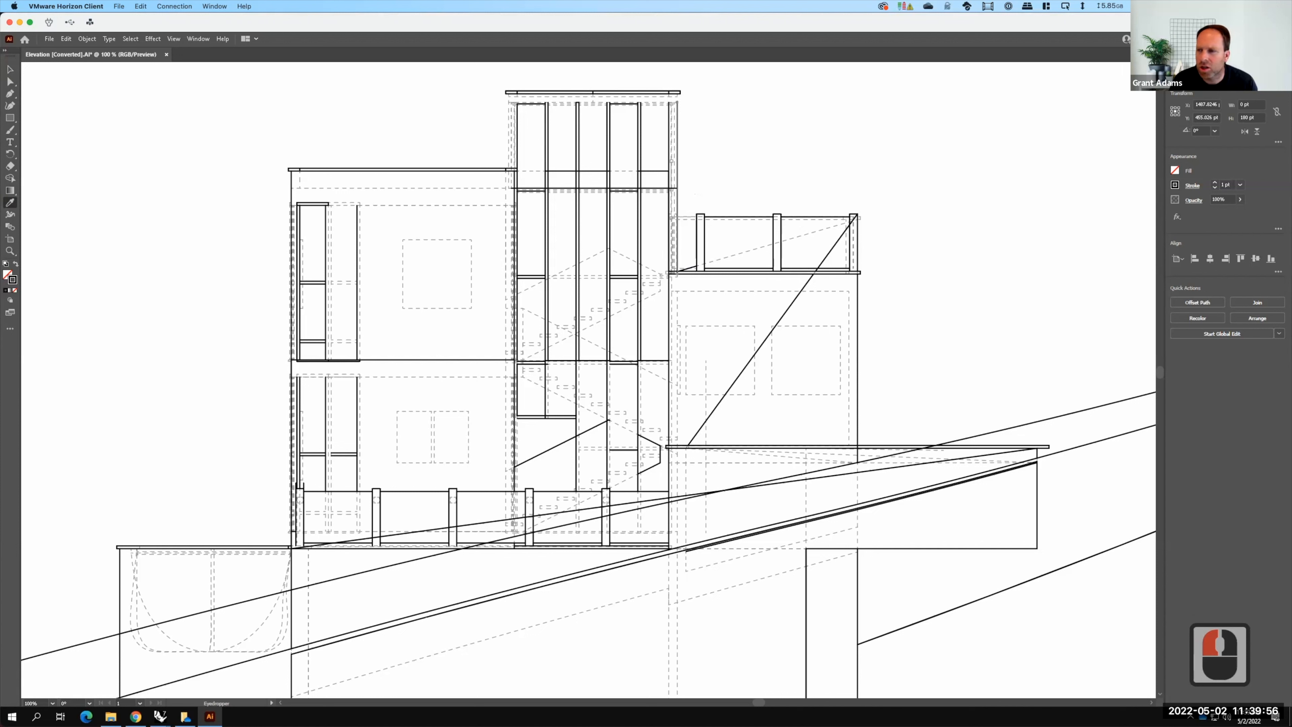
Inspect the layer placement of the tower's outer edge lines above the balcony, then deselect them
key("F15")
key("F15")
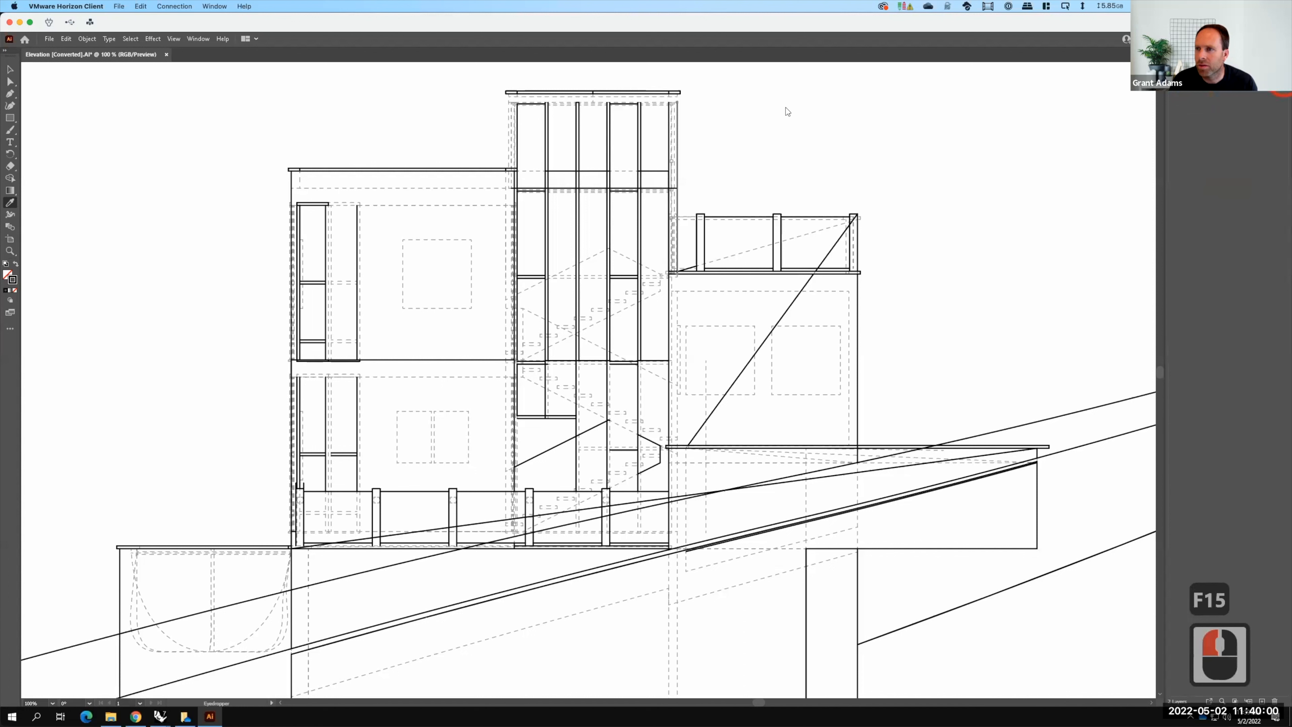
left_click(712, 131)
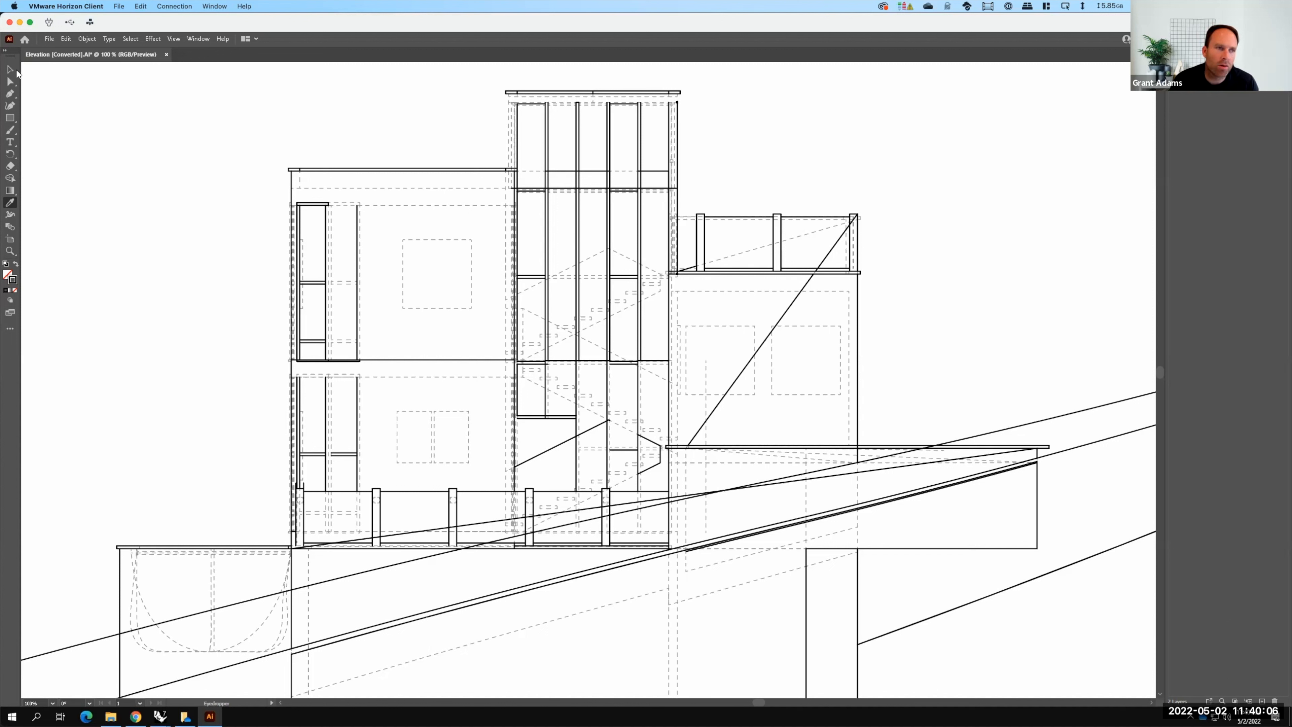
left_click(11, 70)
left_click(671, 115)
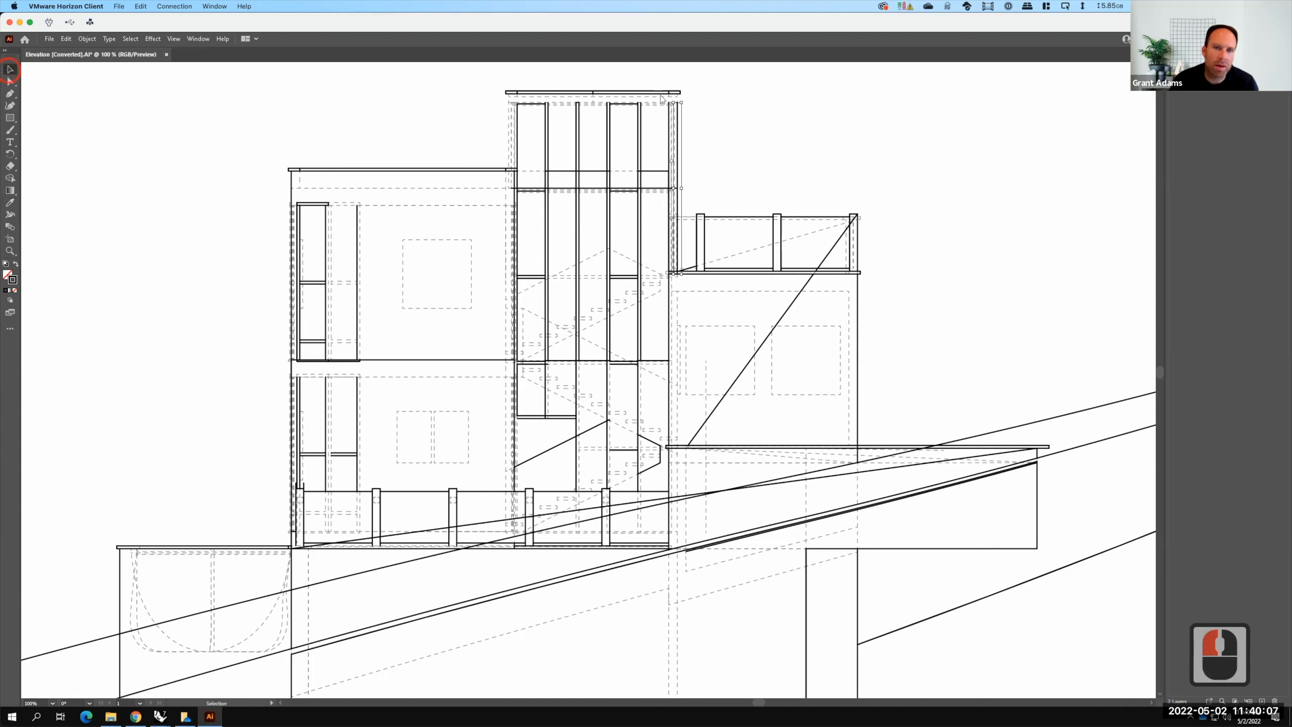
left_click(719, 178)
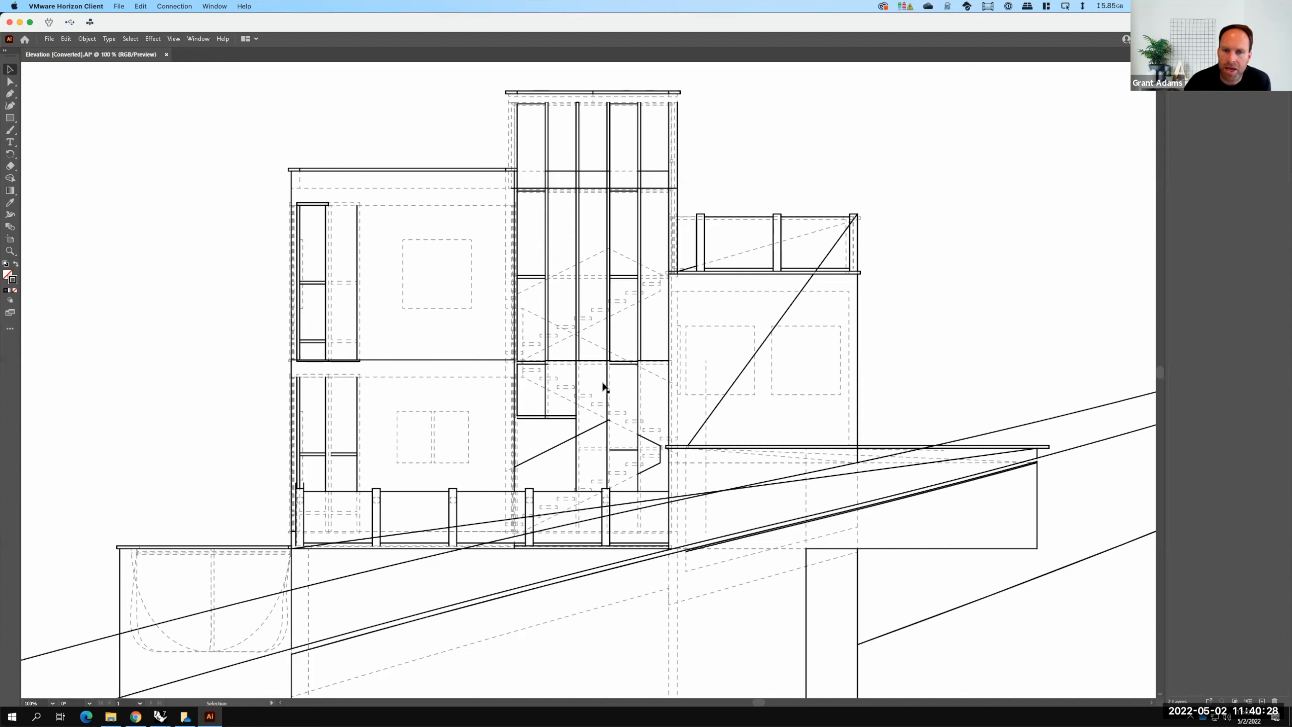
Switch to Rhino's V-Ray Frame Buffer window with the rendered elevation
left_click(206, 715)
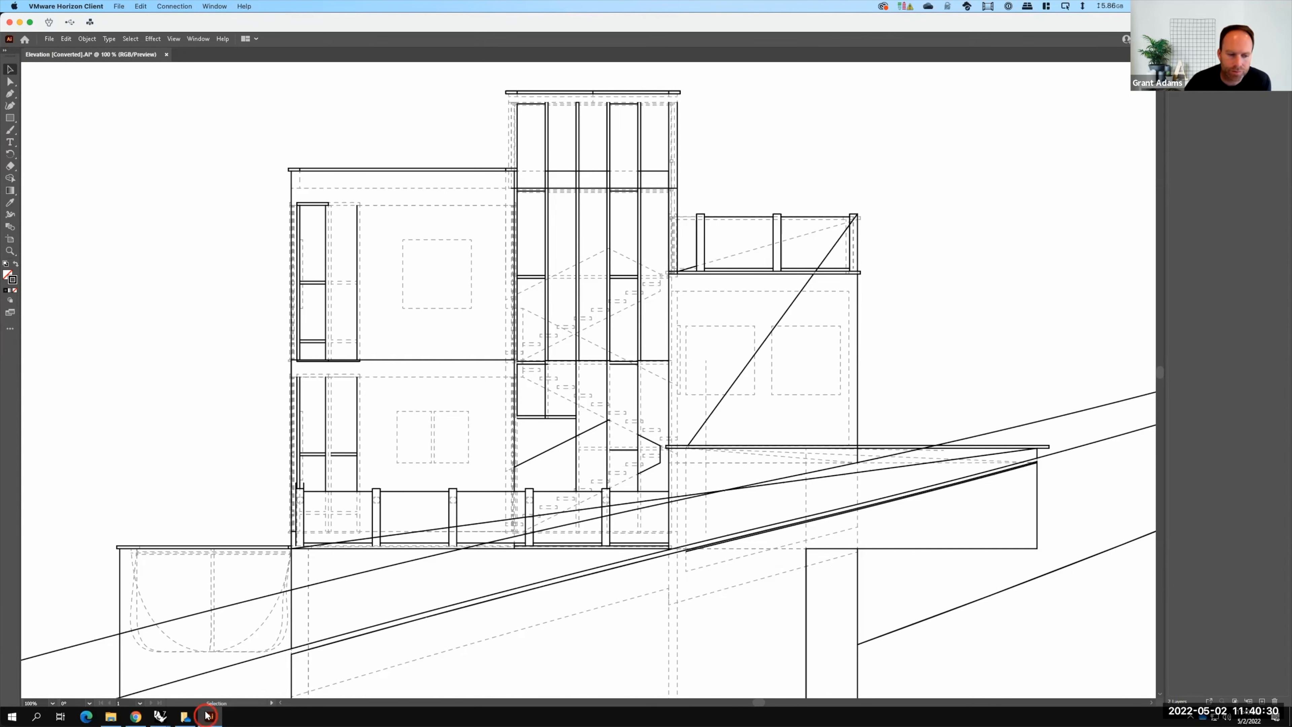
mouse_move(160, 715)
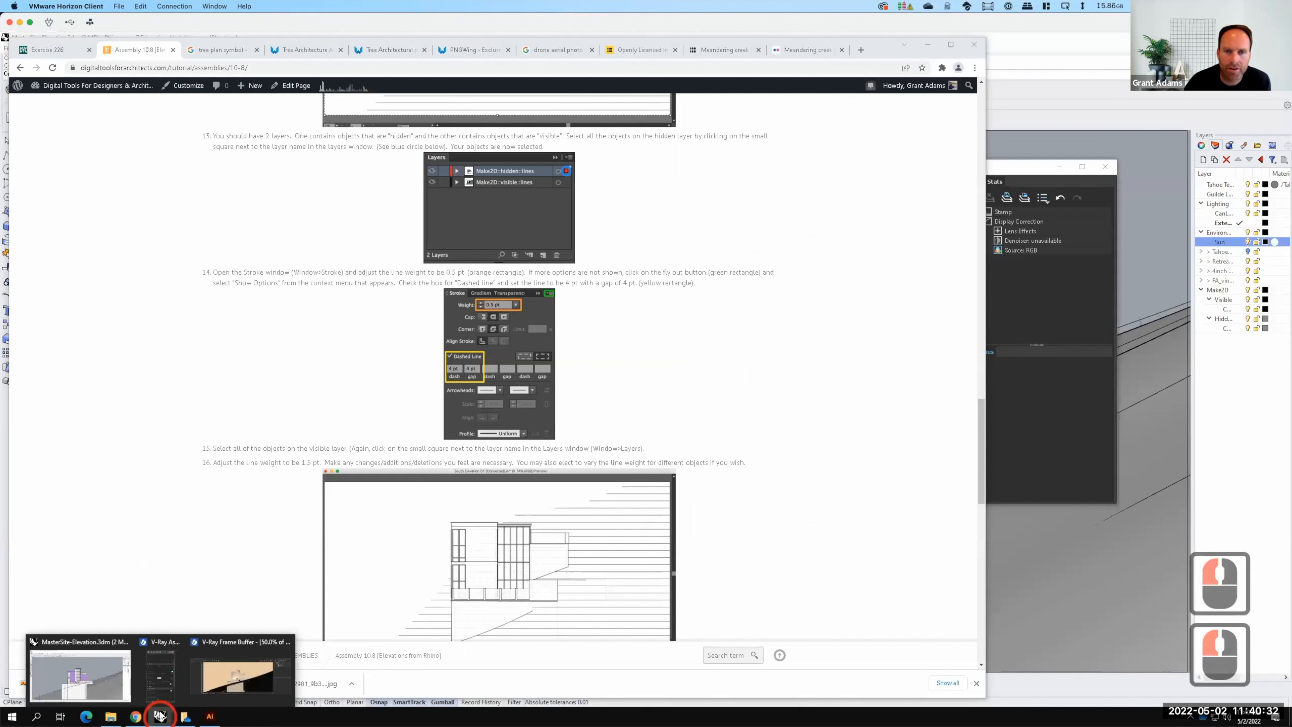
left_click(231, 685)
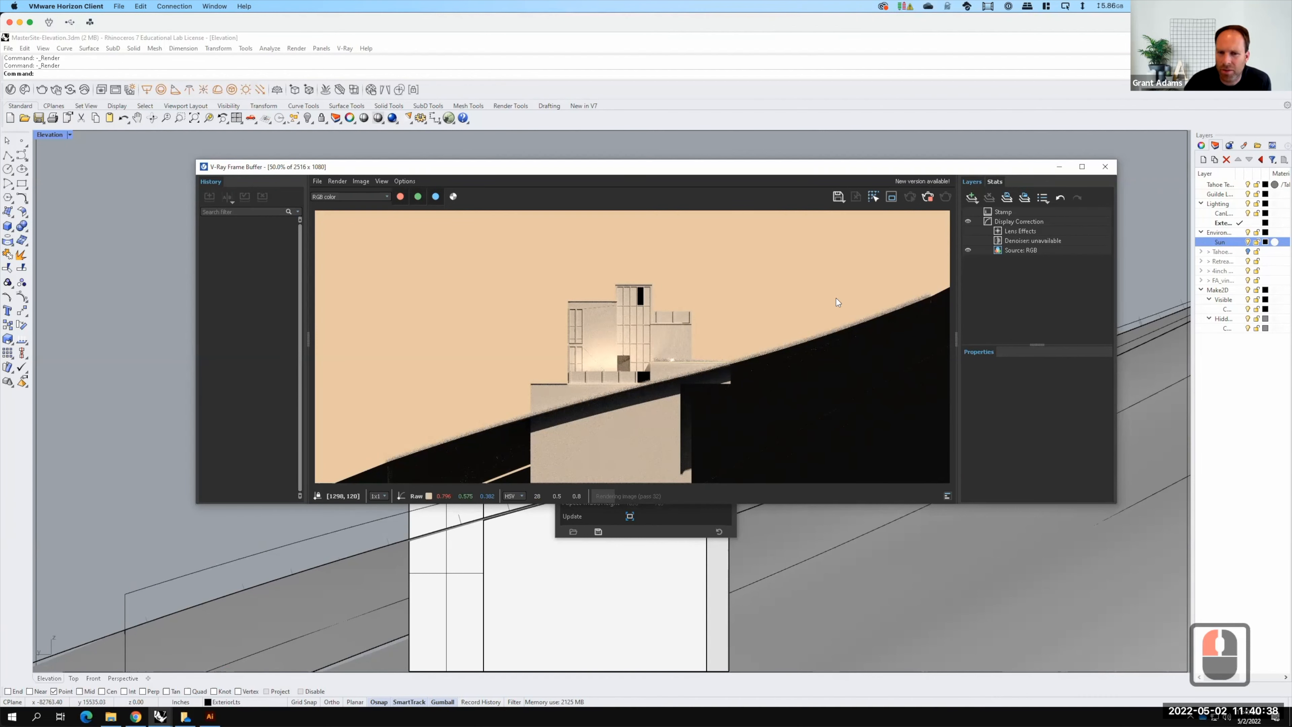
Save the rendered image as a PNG named Elevation-Background in the Elevation folder
left_click(838, 198)
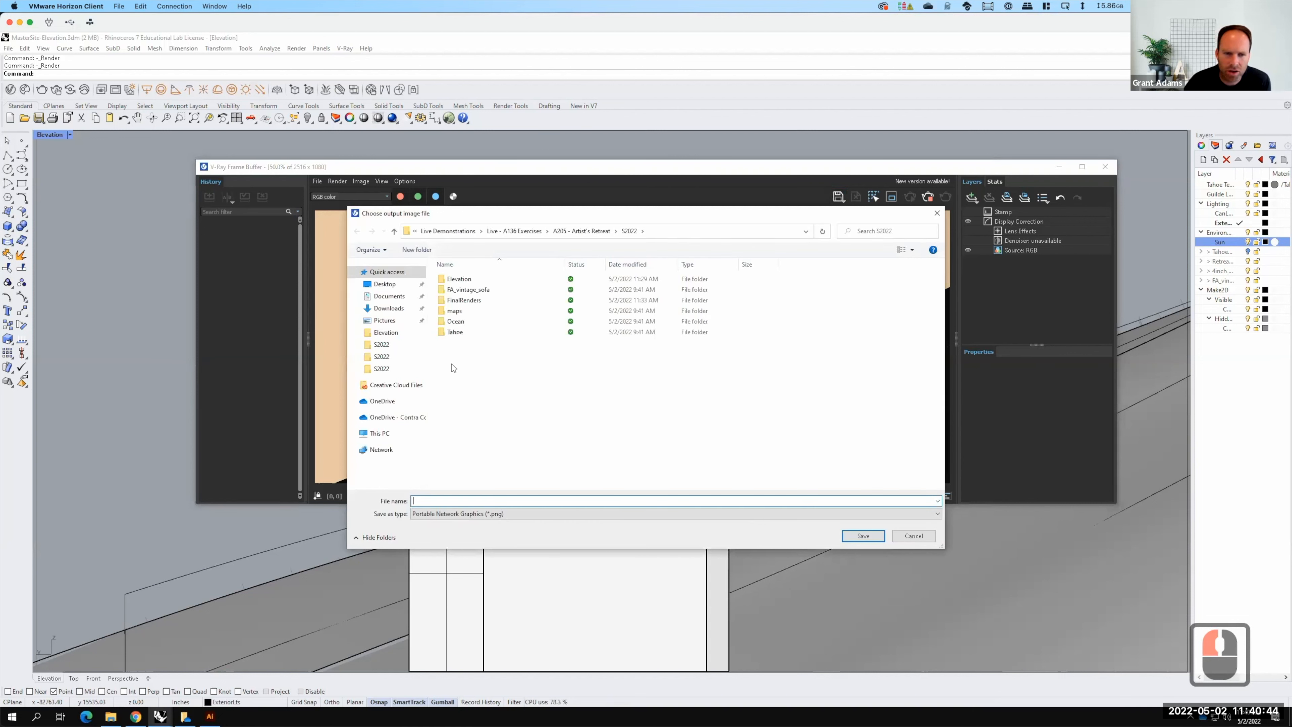
double_click(457, 279)
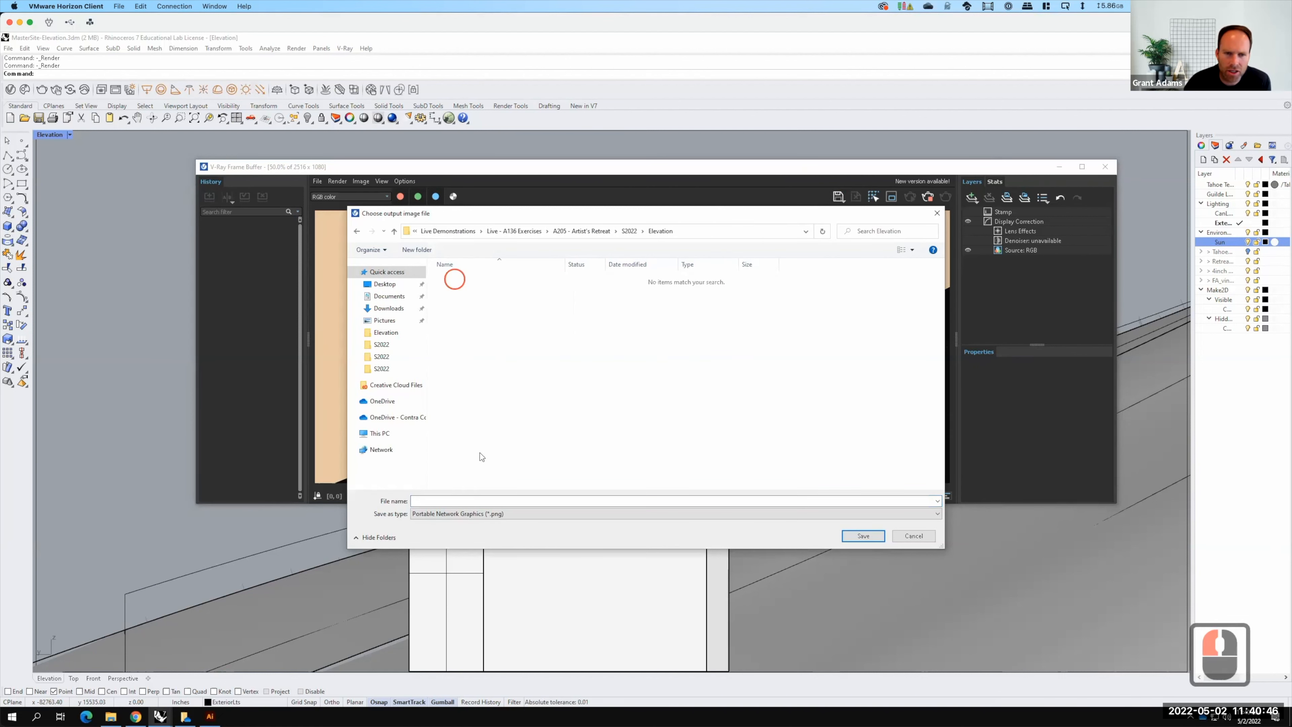
left_click(456, 501)
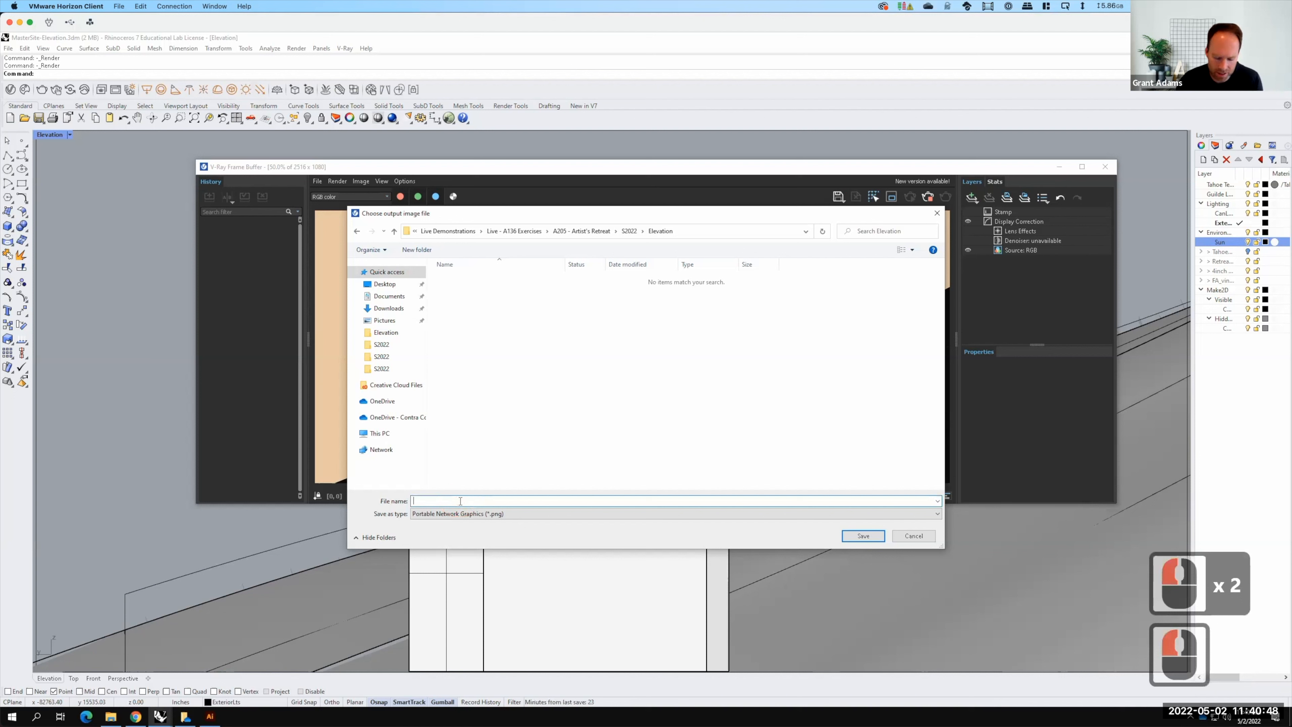
type("Elevation")
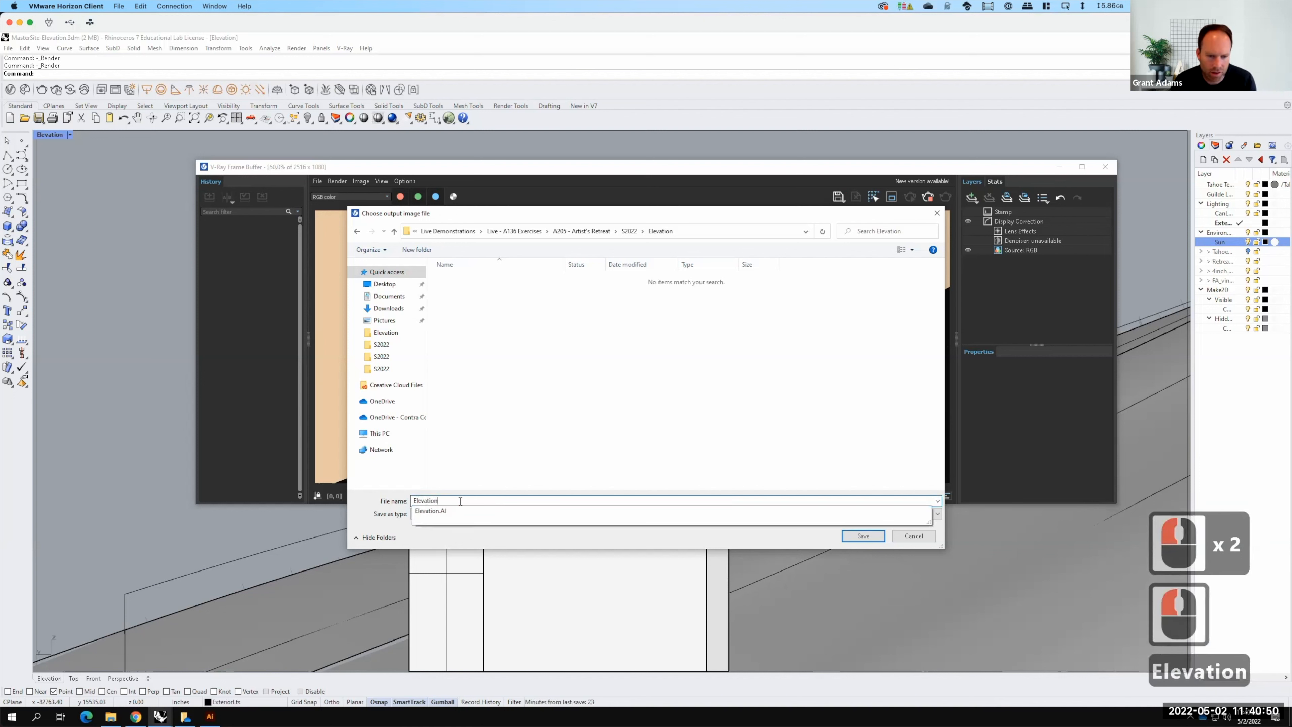
type("-B")
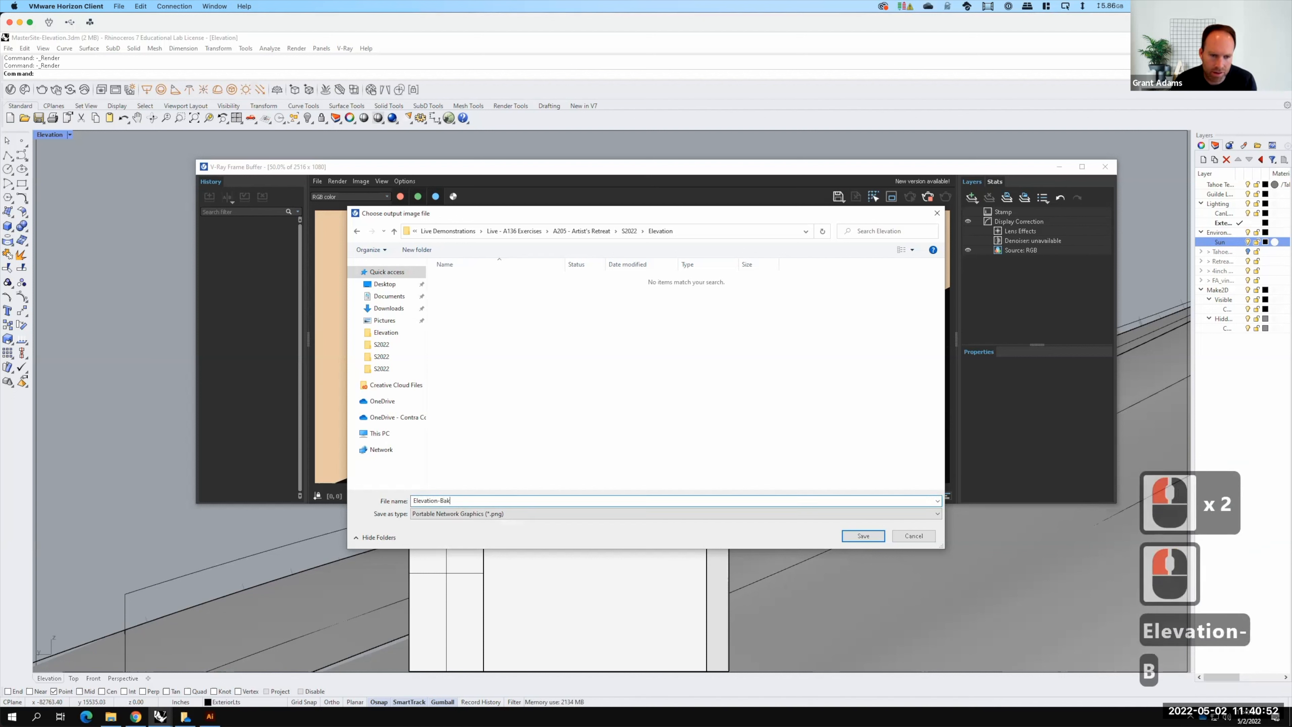
type("ak")
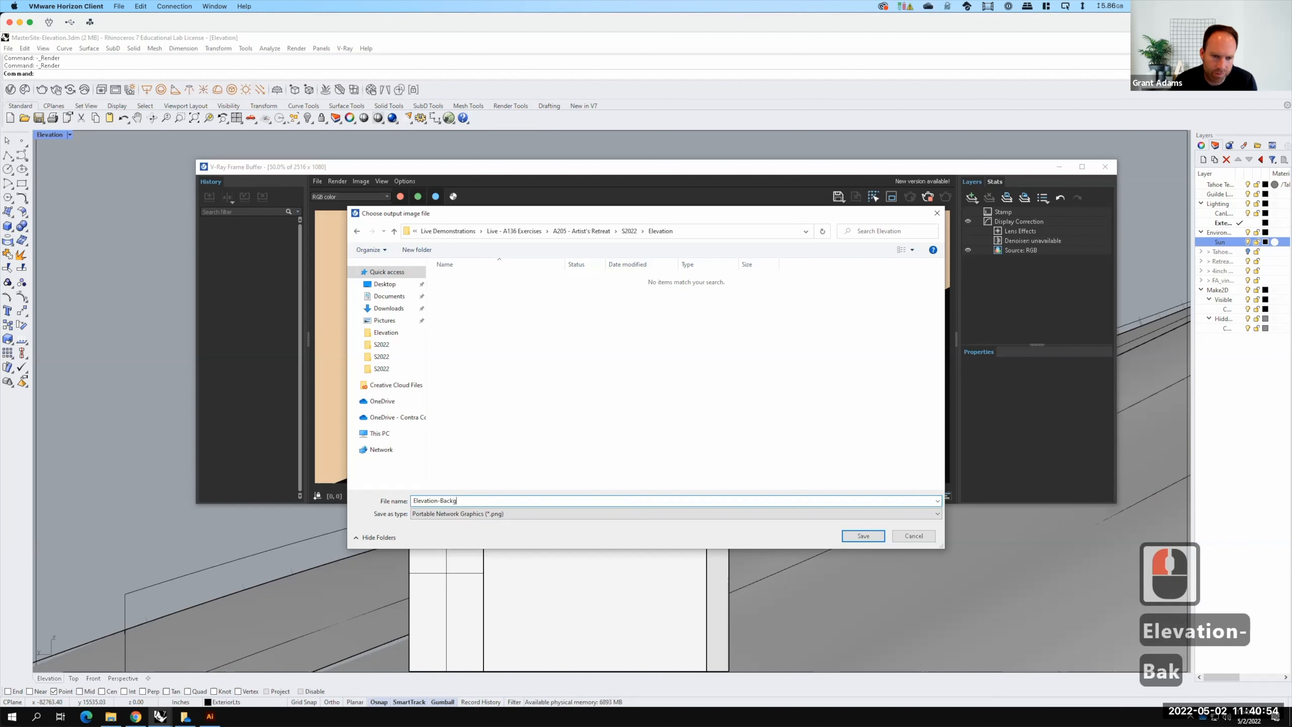
type("ckground")
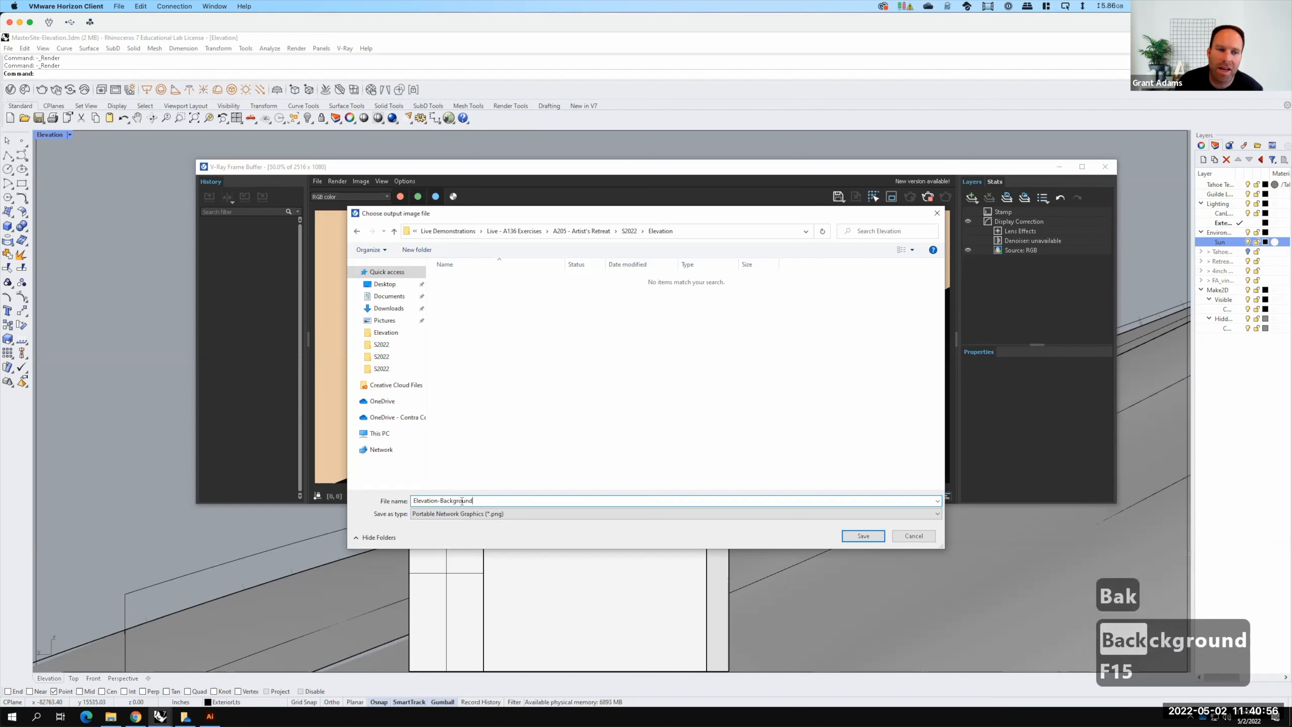
left_click(868, 538)
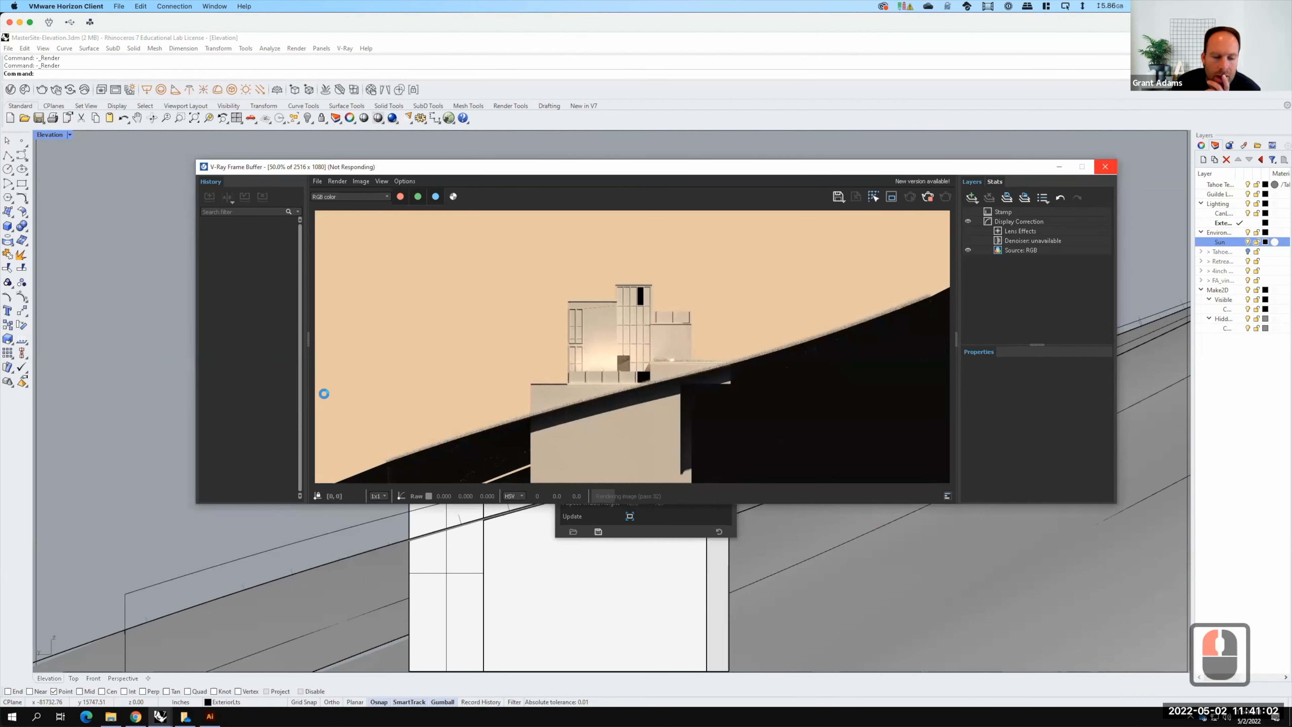
Dismiss the OneDrive deleted-files reminder and browse to the Elevation folder inside S2022 in File Explorer
left_click(186, 717)
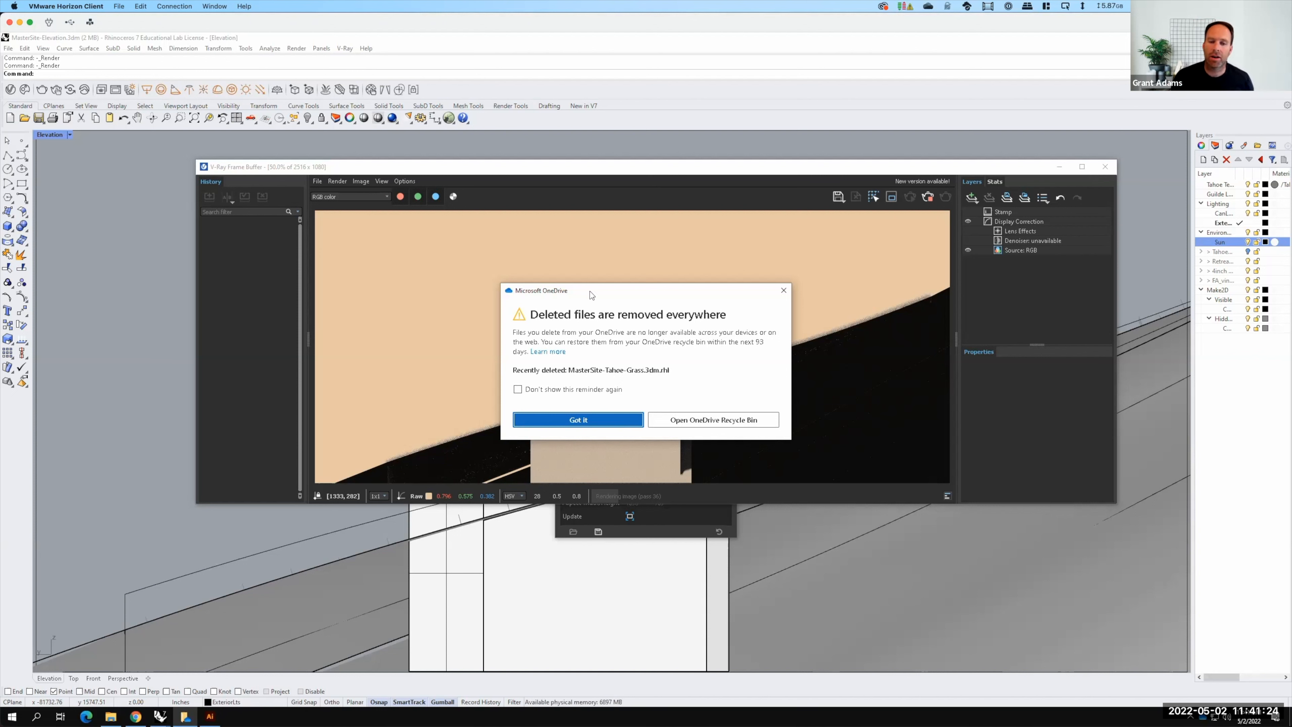
left_click(587, 424)
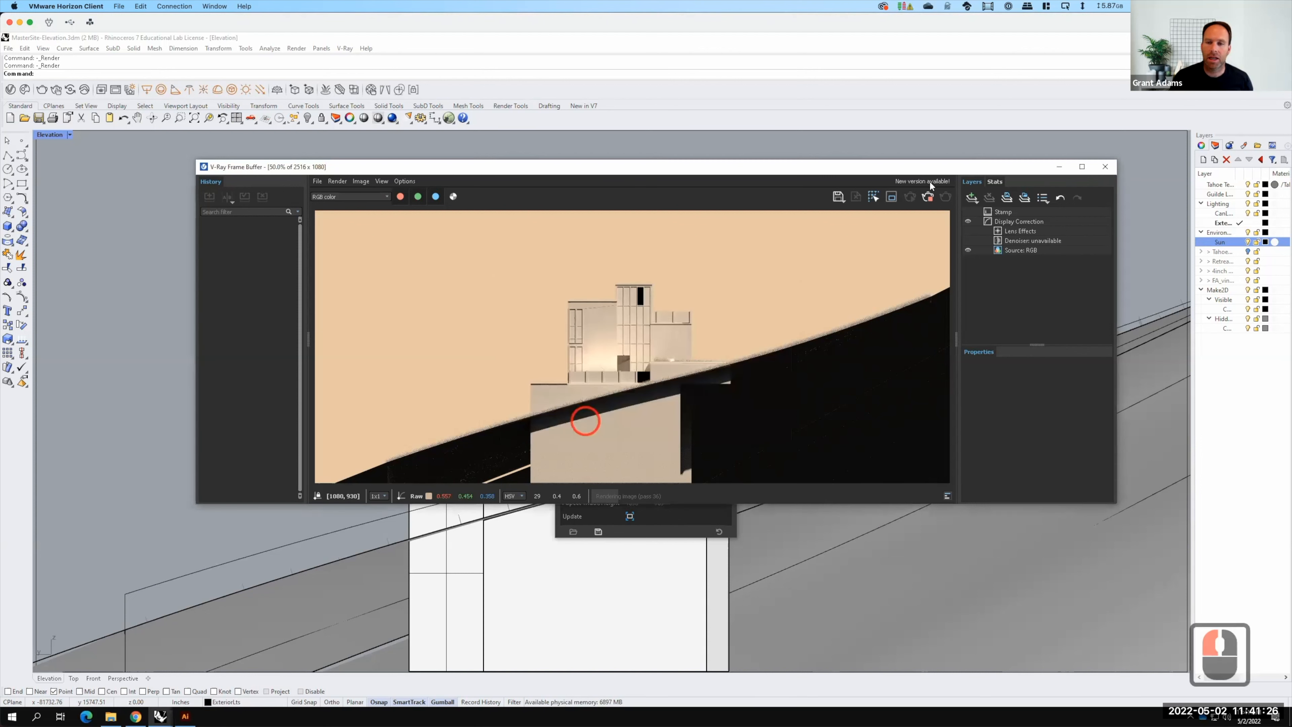
left_click(111, 715)
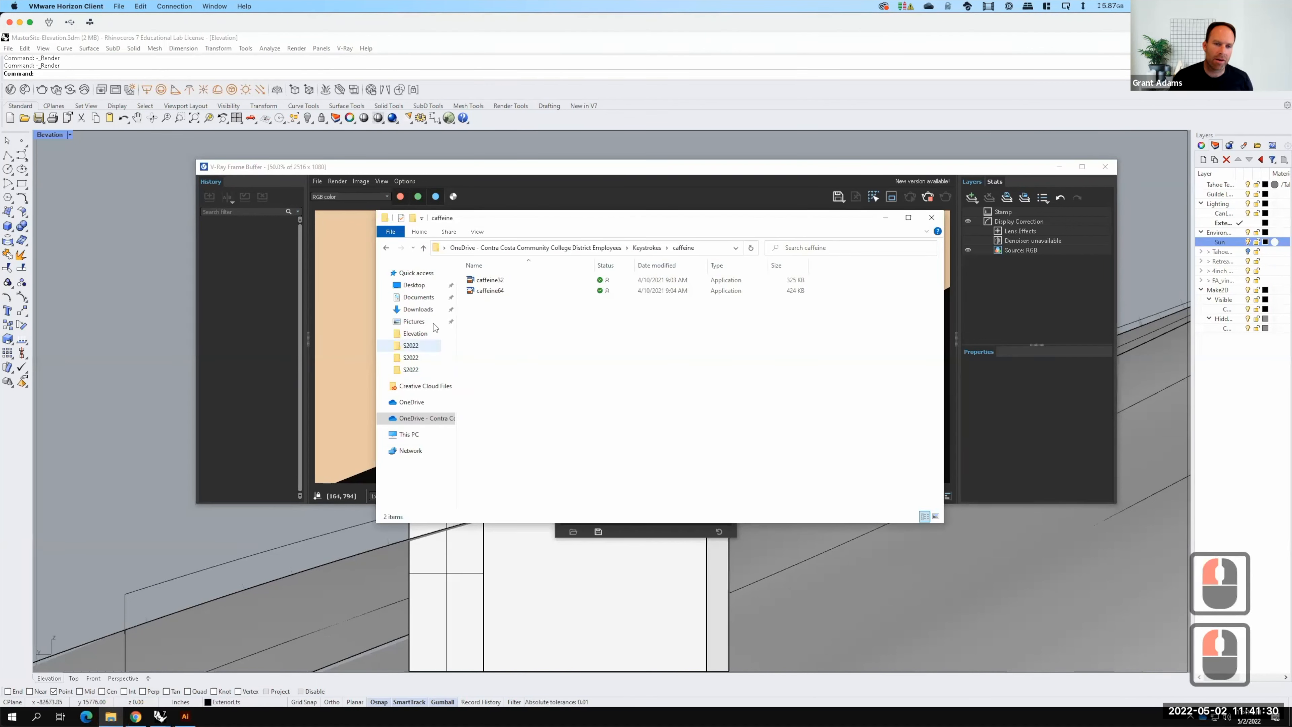
left_click(411, 345)
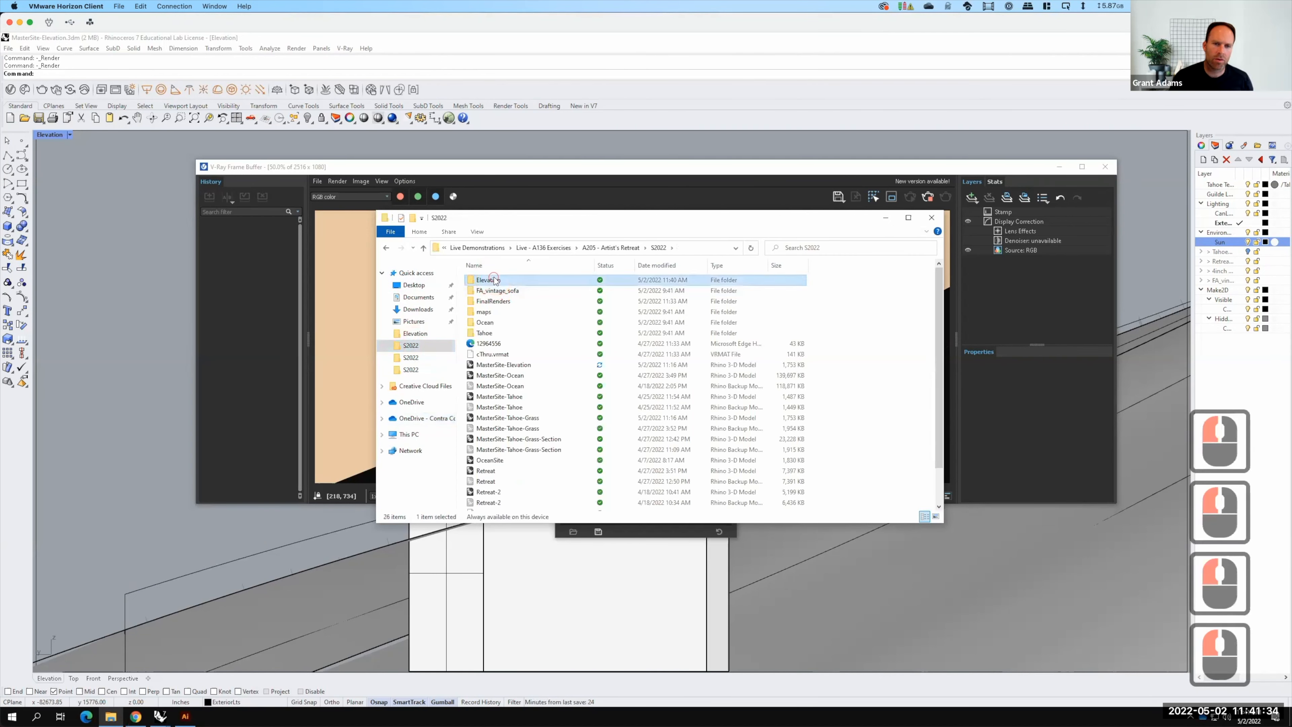
double_click(495, 281)
Open the Elevation-Background image with Adobe Photoshop 2021
left_click(559, 299)
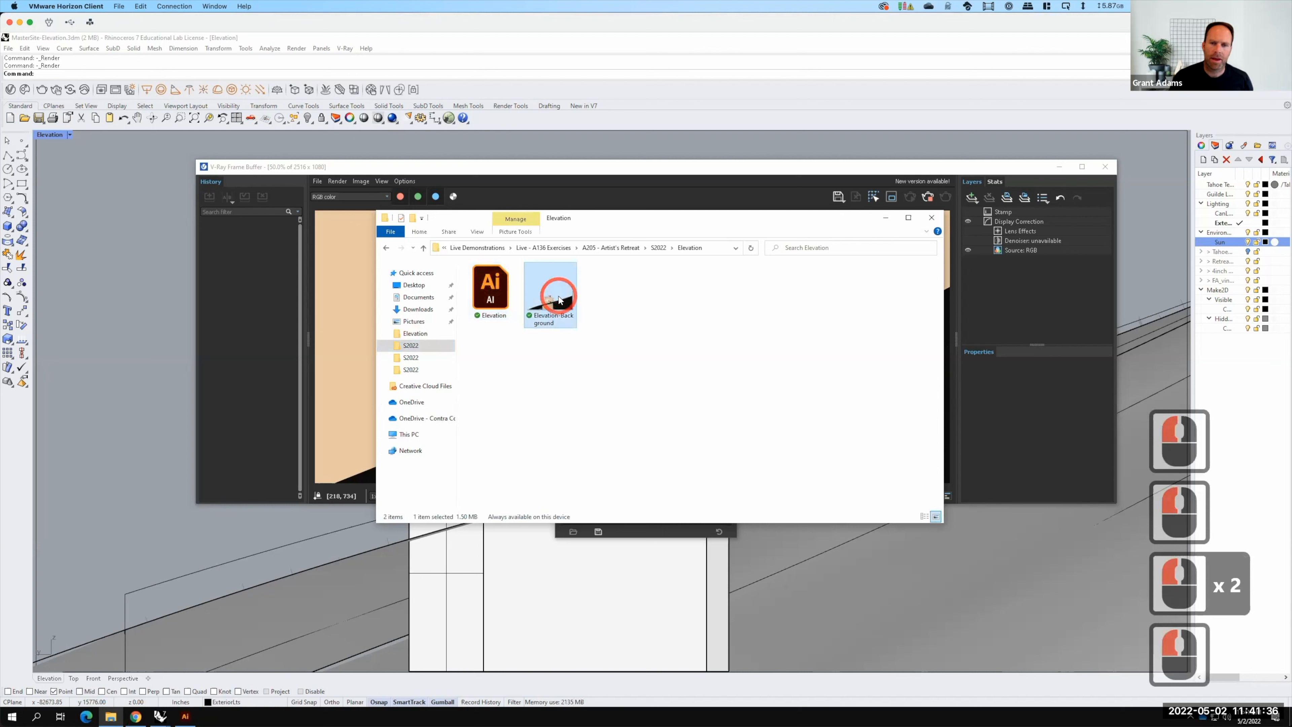
right_click(558, 296)
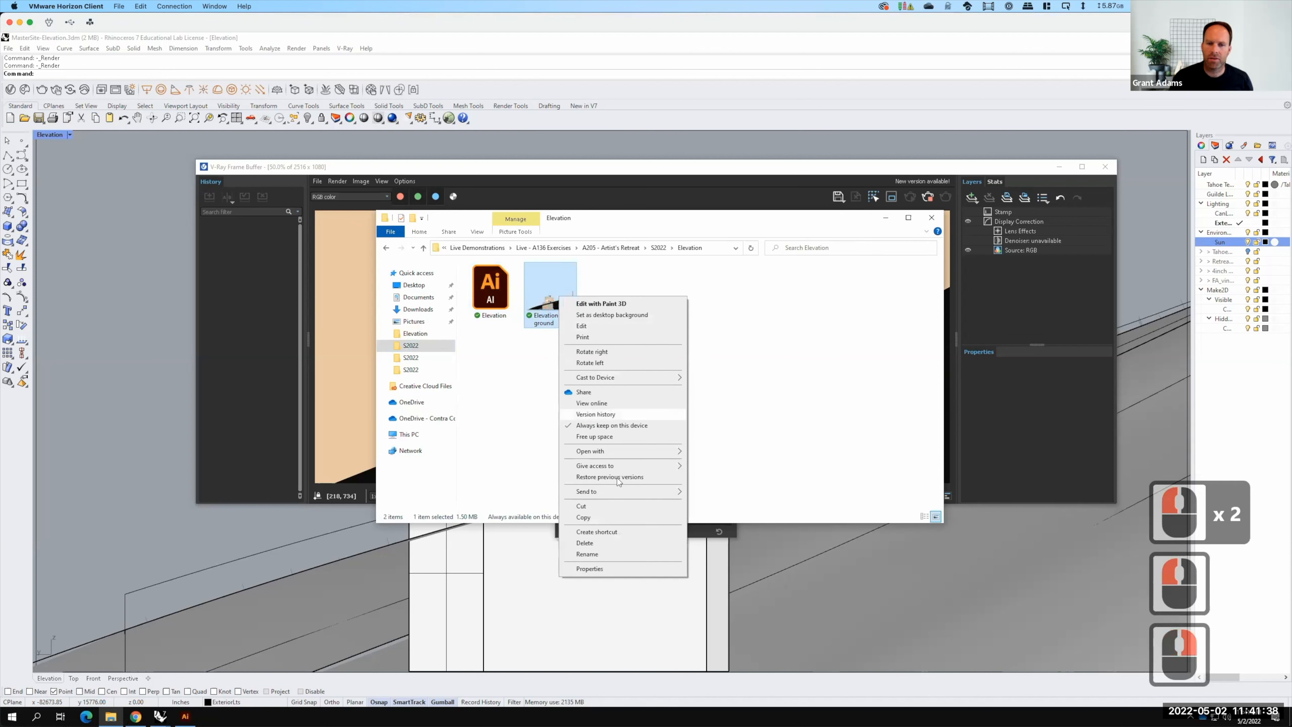
mouse_move(616, 454)
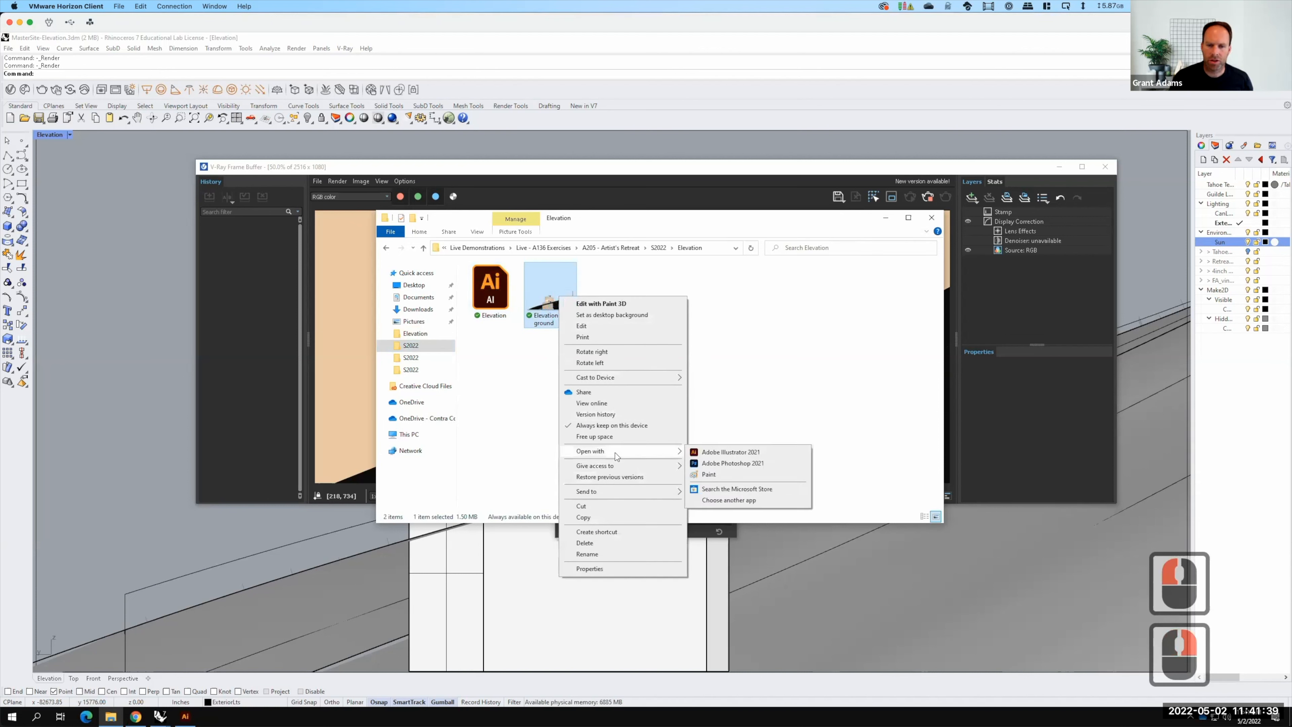
left_click(718, 463)
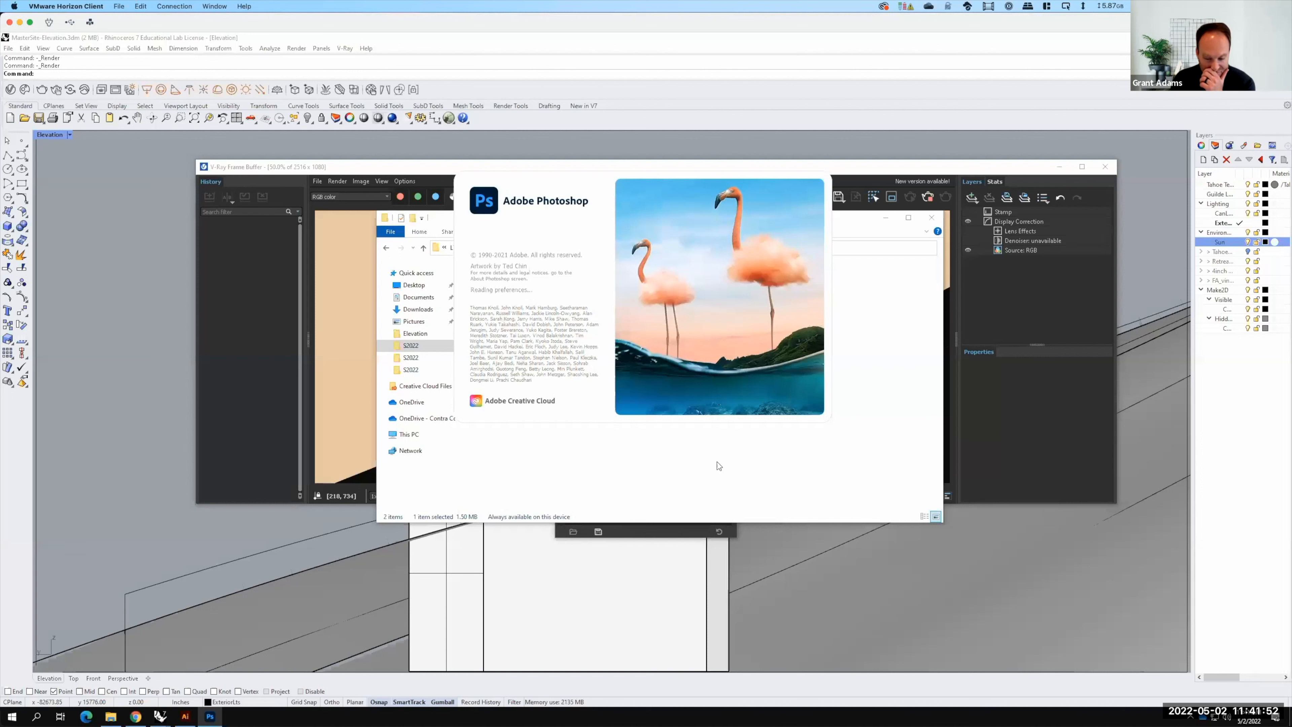
key("F15")
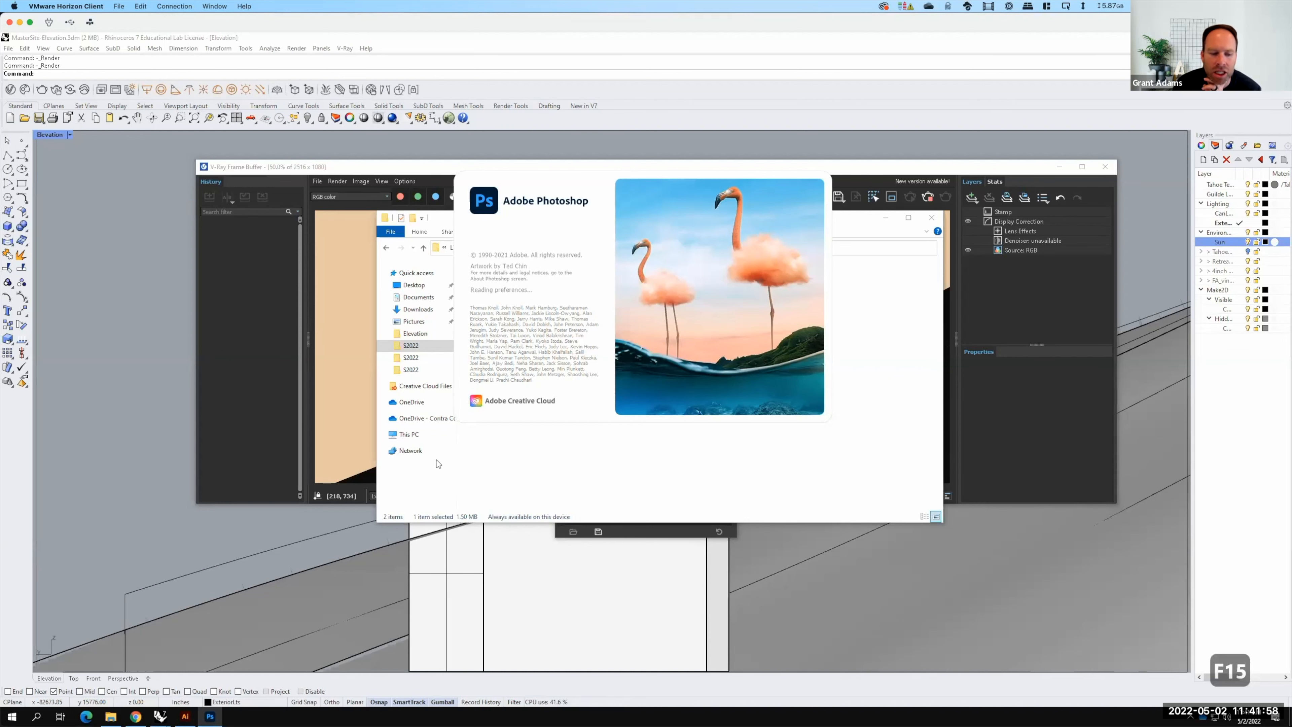
Switch to Illustrator and delete both segments of the diagonal line crossing the upper balcony railing and the wall below it
mouse_move(185, 716)
left_click(185, 716)
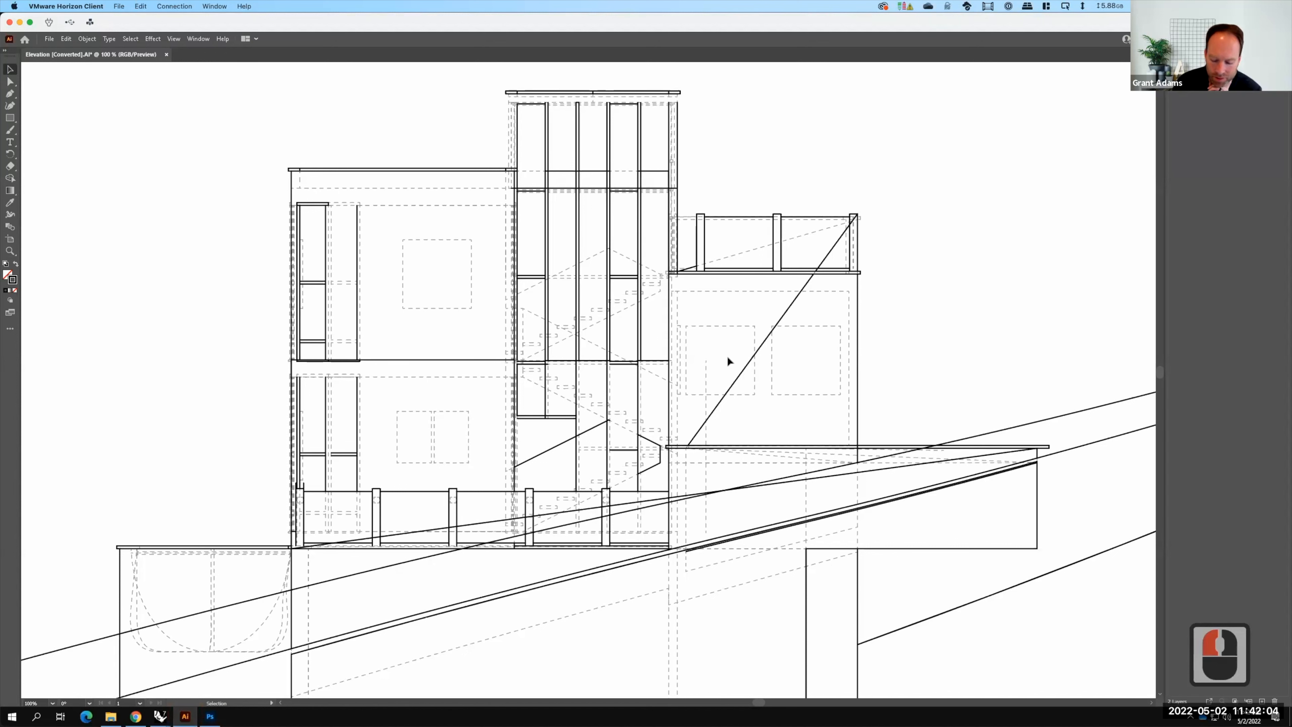
key("super+0")
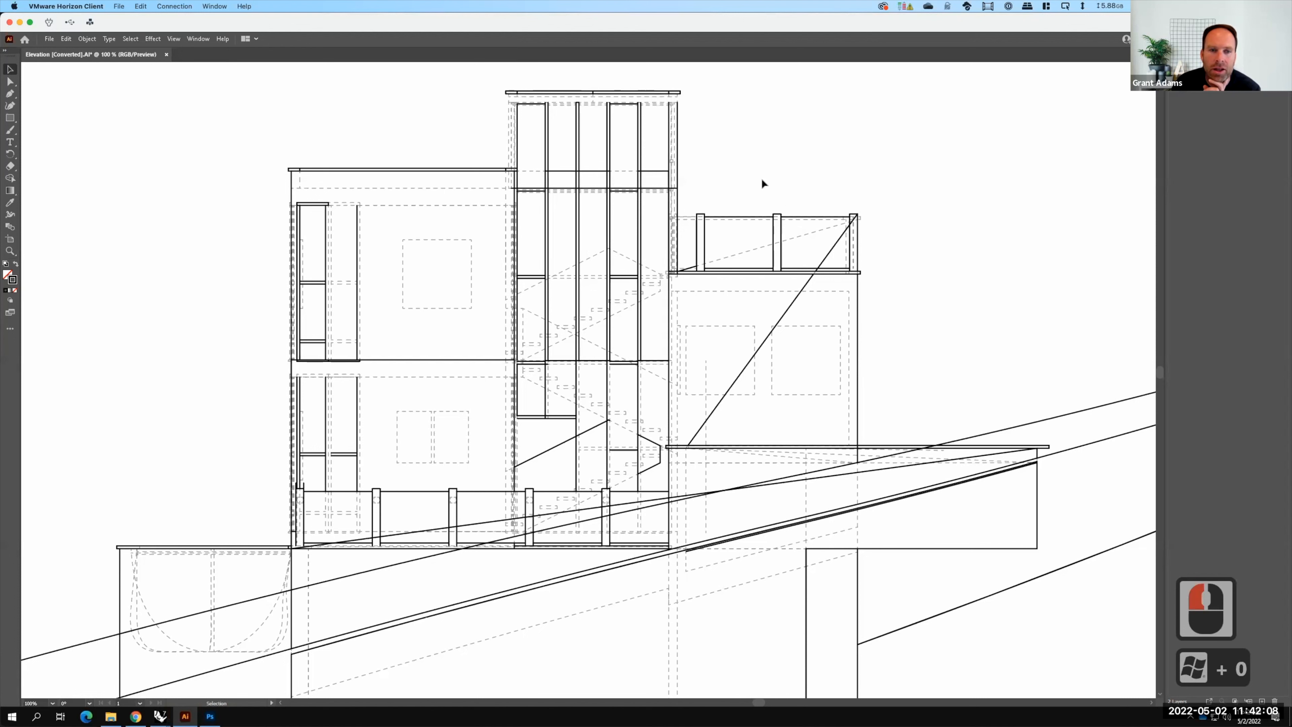
key("ctrl+0")
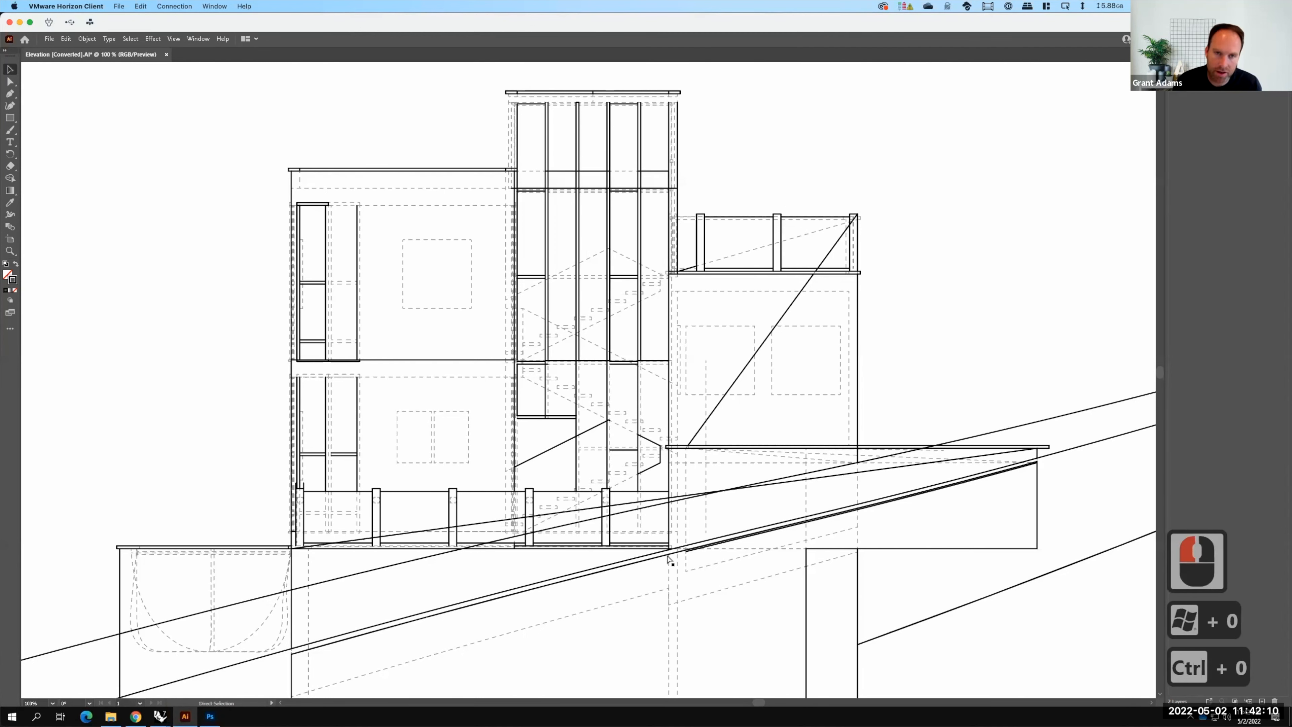
key("ctrl+0")
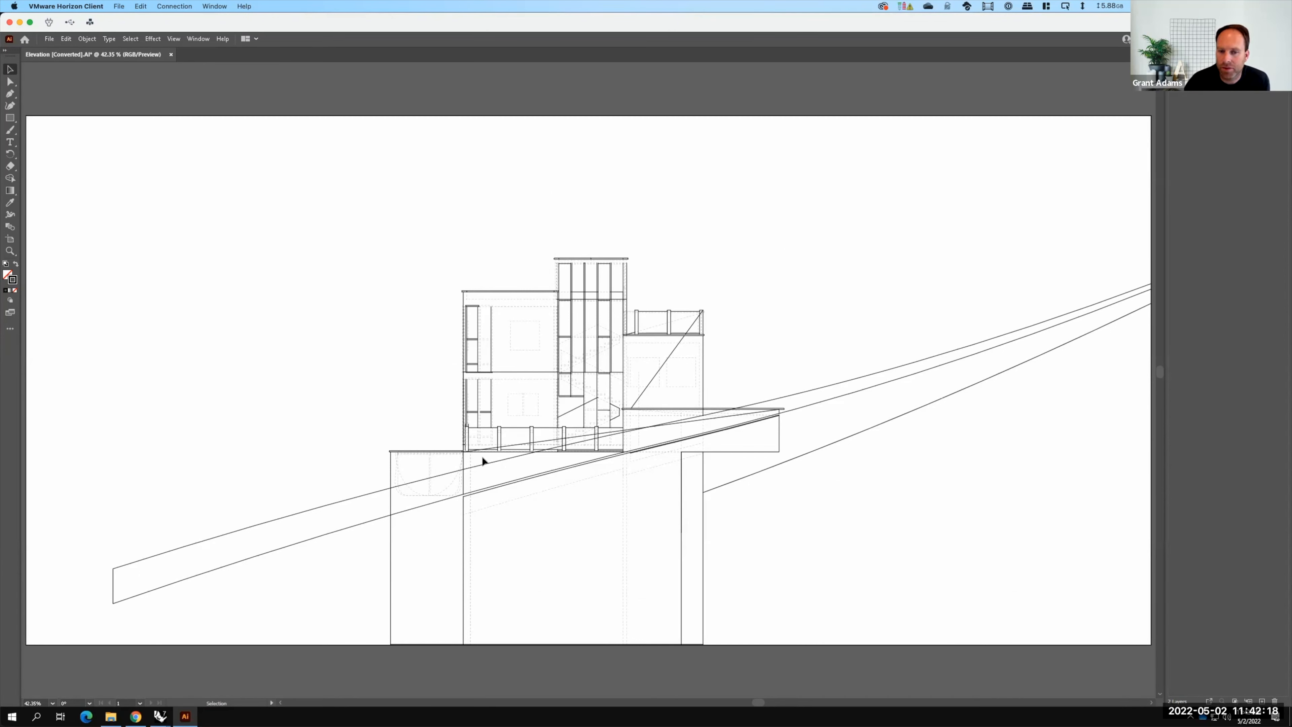
left_click(676, 353)
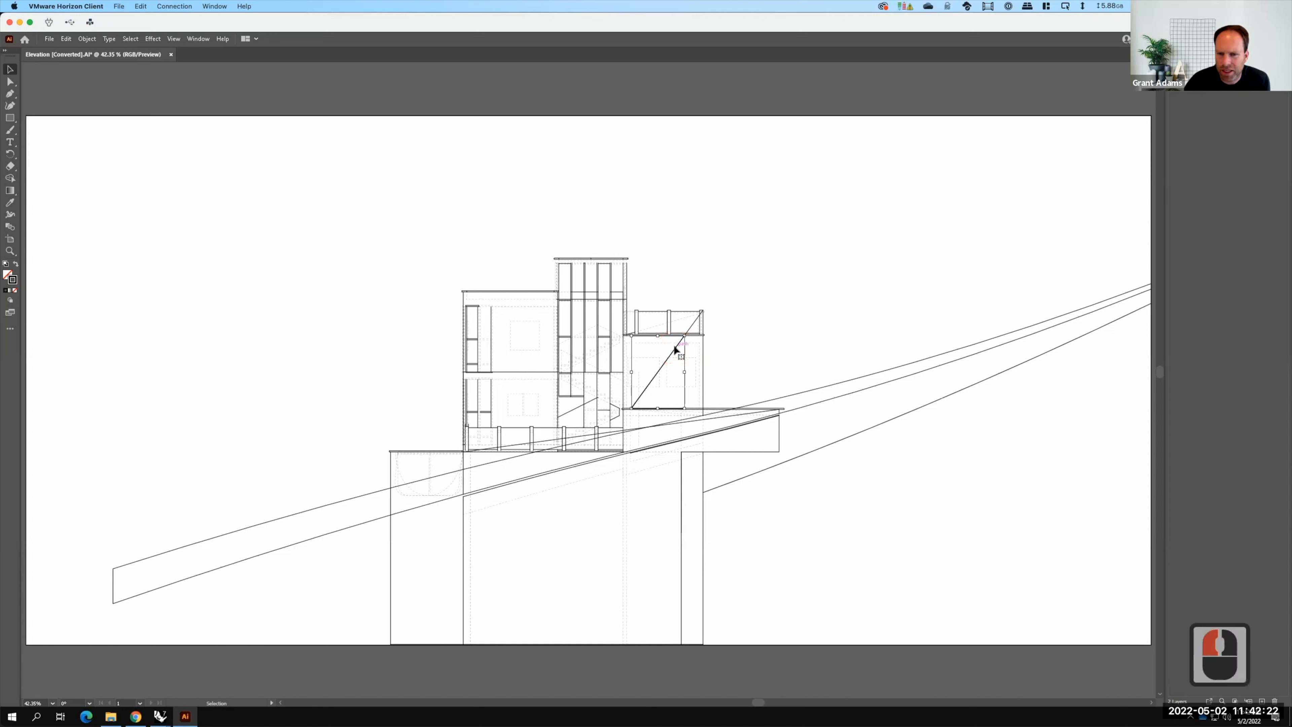
key("BackSpace")
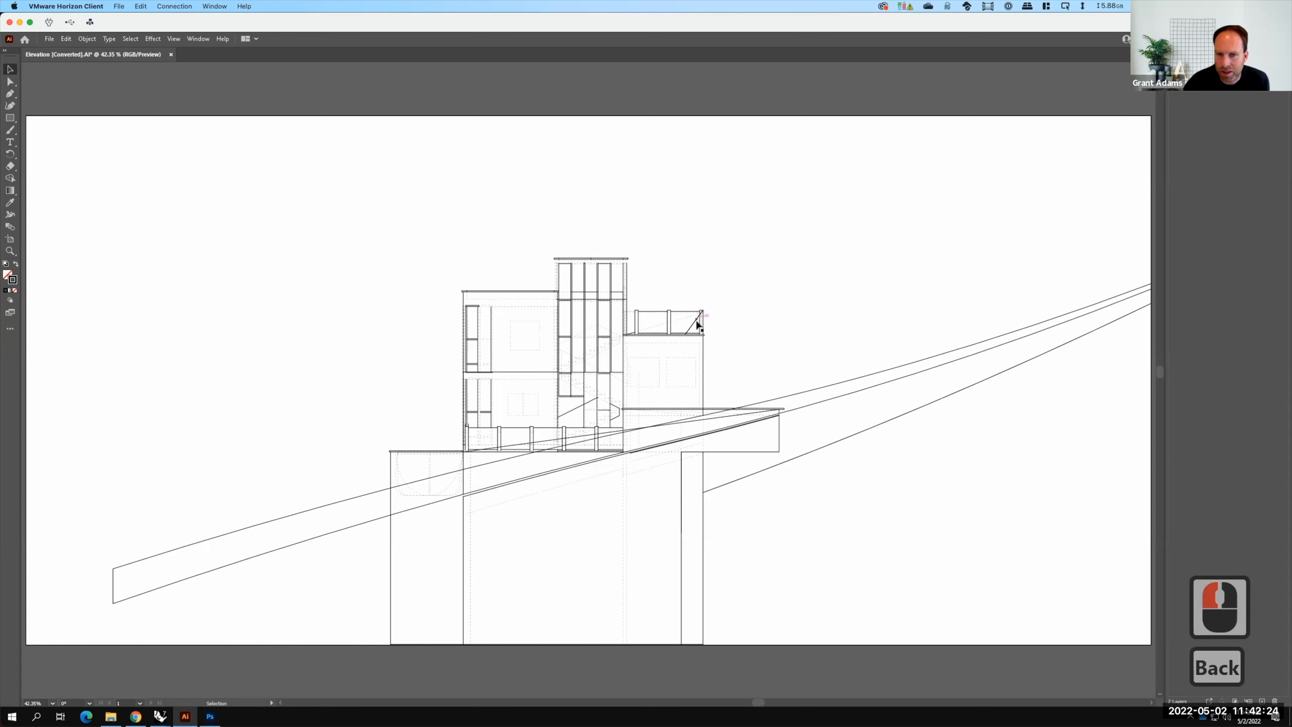
left_click(695, 320)
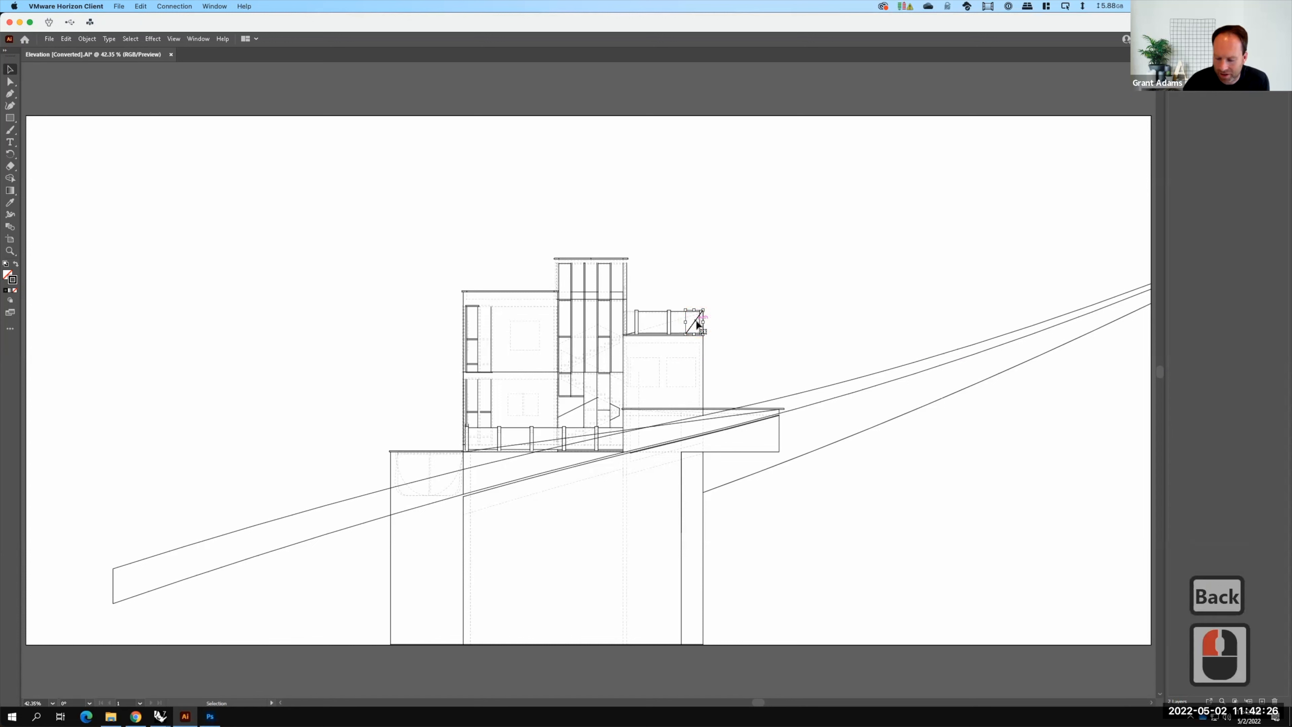
key("BackSpace")
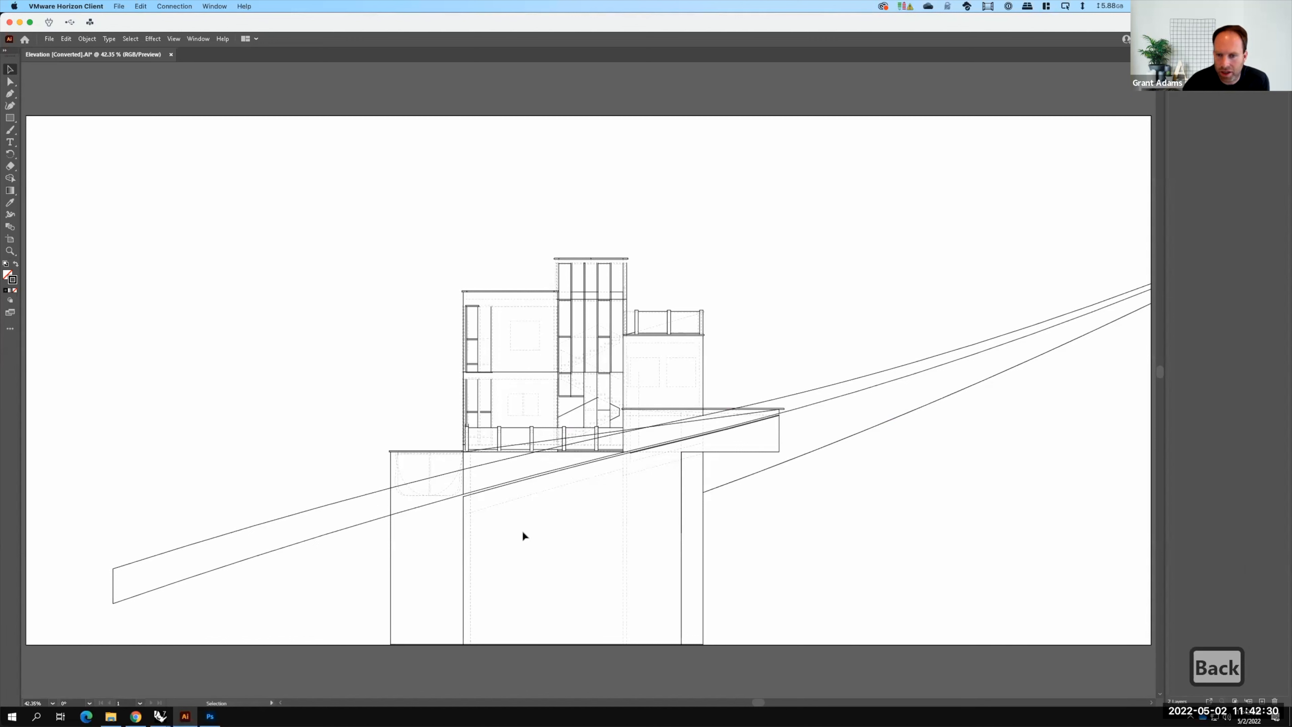
Delete the below-grade lines under the lower terrace: the outer vertical edge, the overhang's end and underside, and the long inner vertical edge
left_click(702, 543)
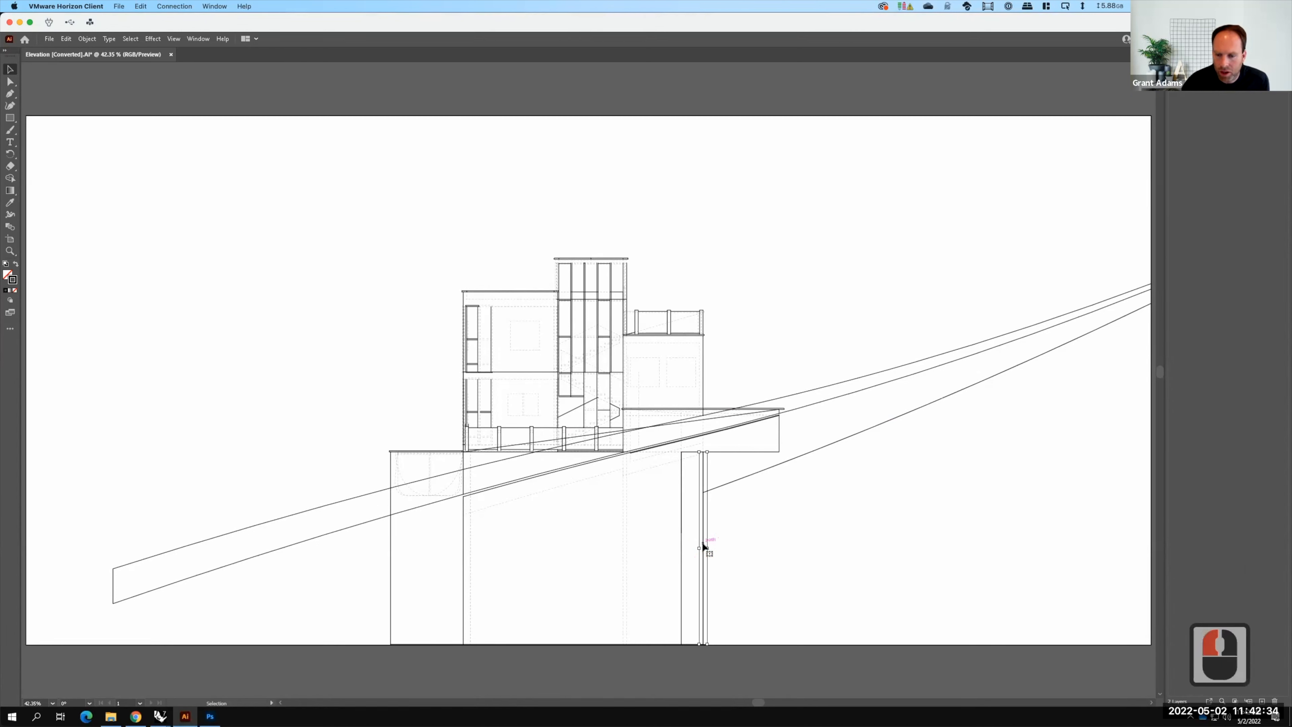
key("BackSpace")
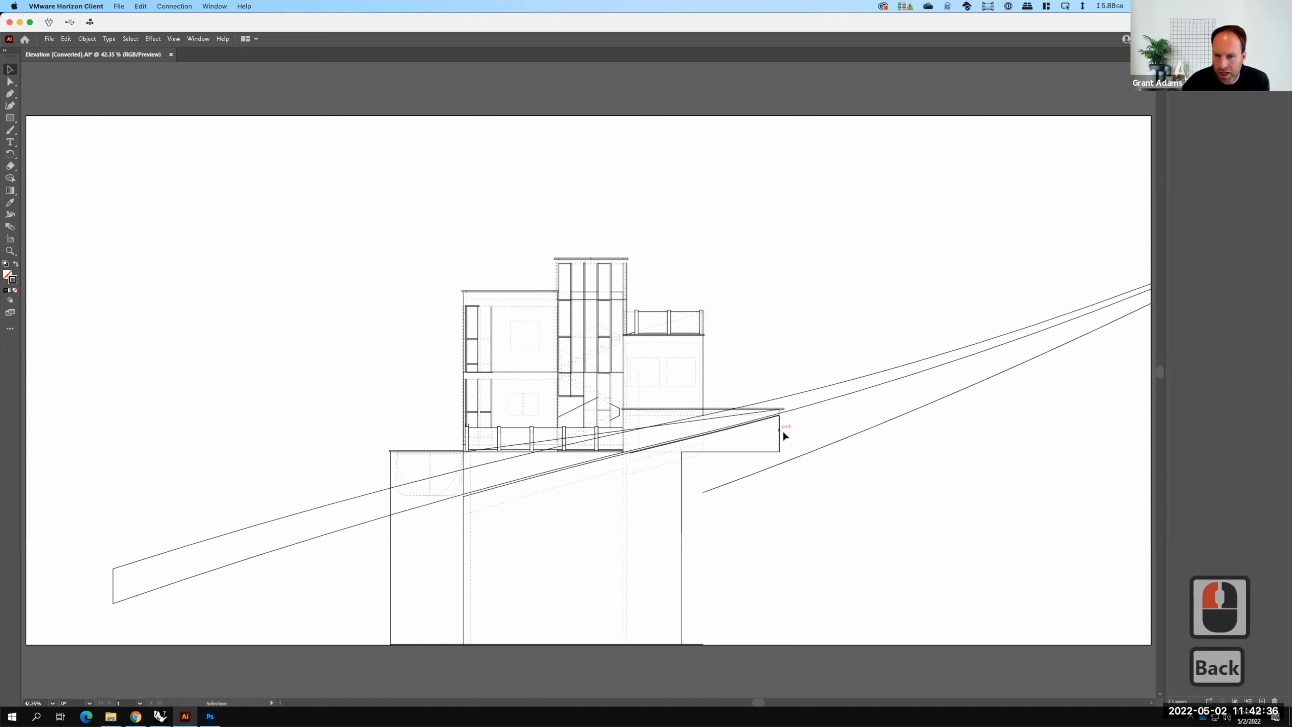
key("BackSpace")
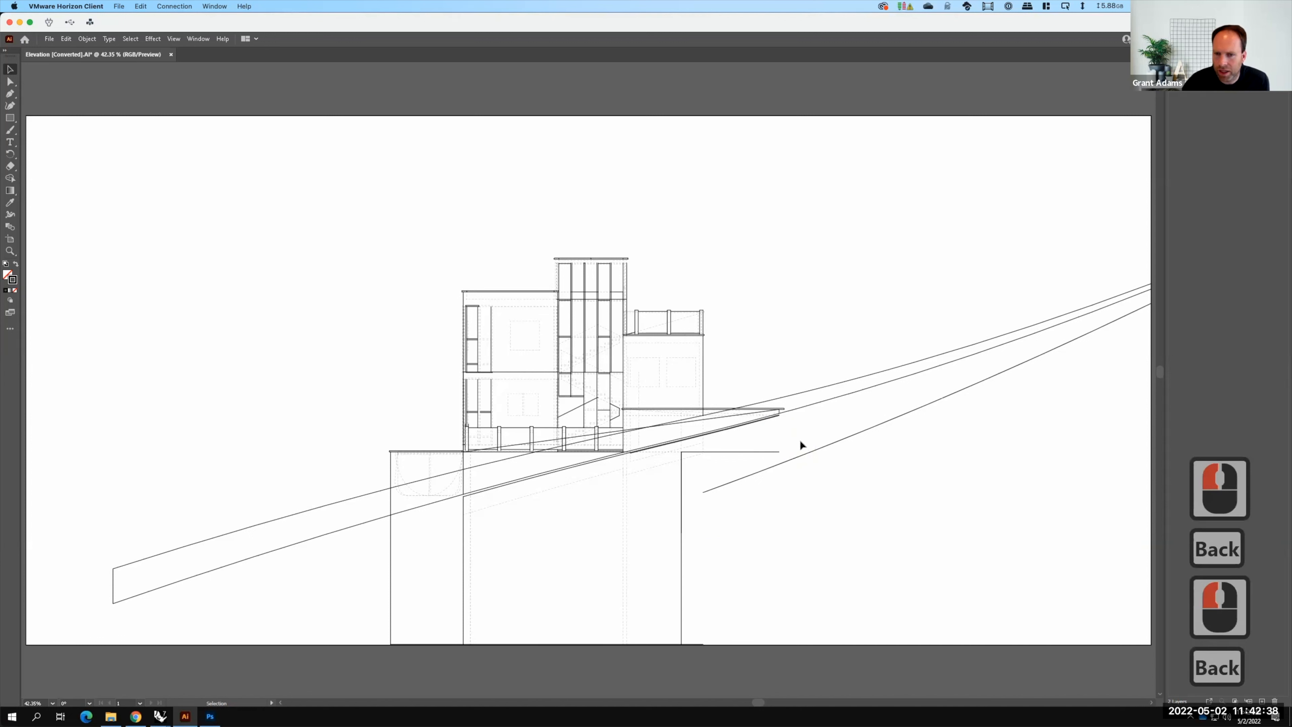
left_click(742, 452)
key("BackSpace")
left_click(681, 496)
key("BackSpace")
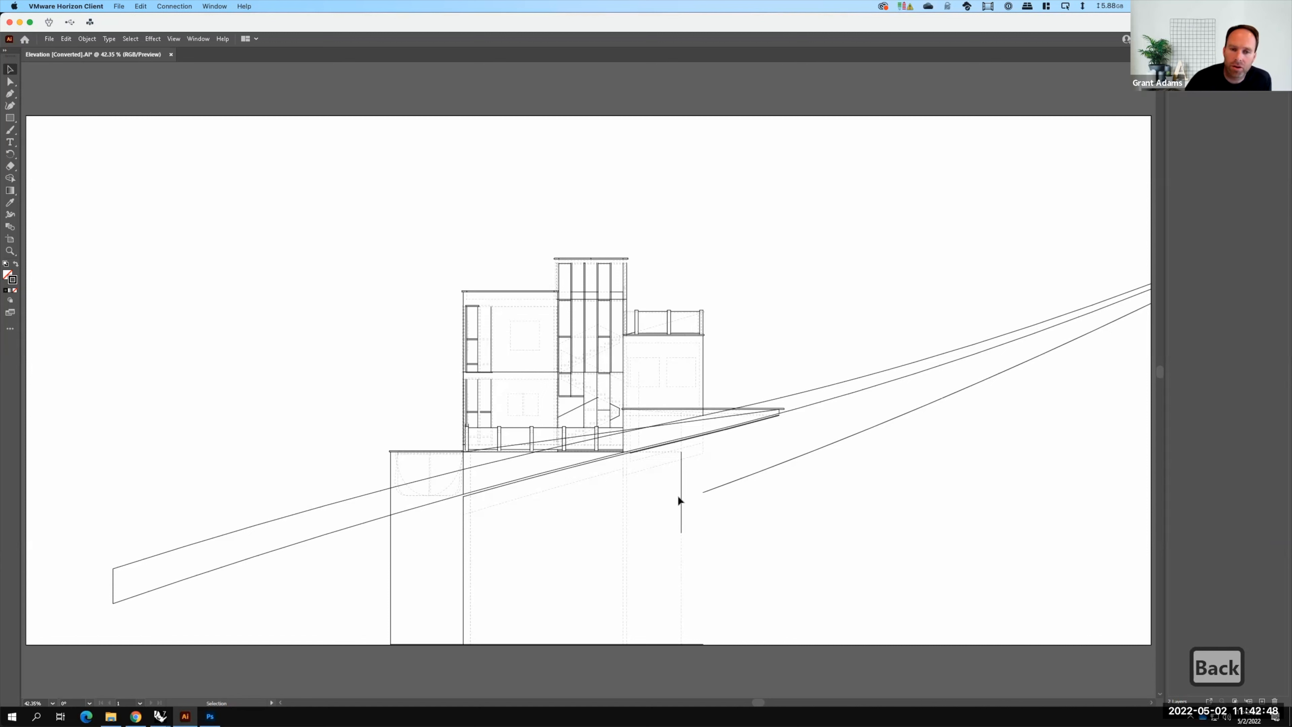
left_click(493, 281)
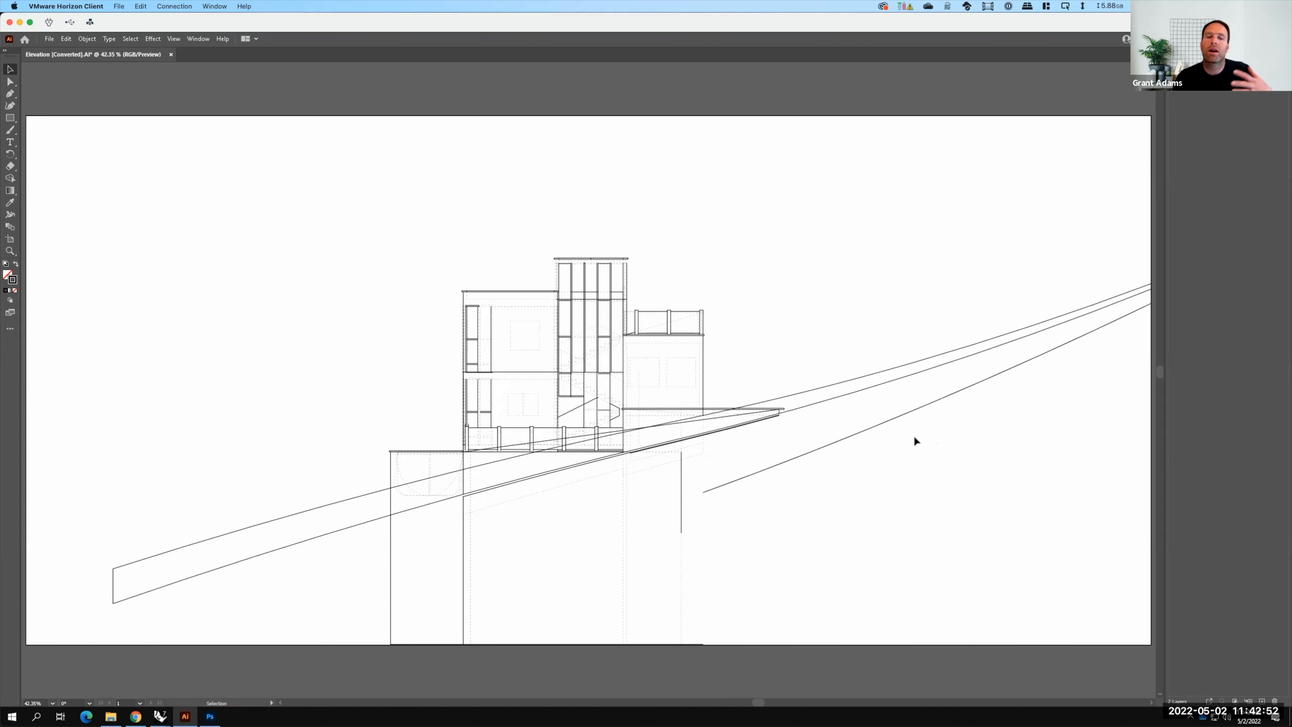
Switch to Photoshop, choose the Clone Stamp tool and enlarge its brush to 125 px
key("F15")
left_click(219, 715)
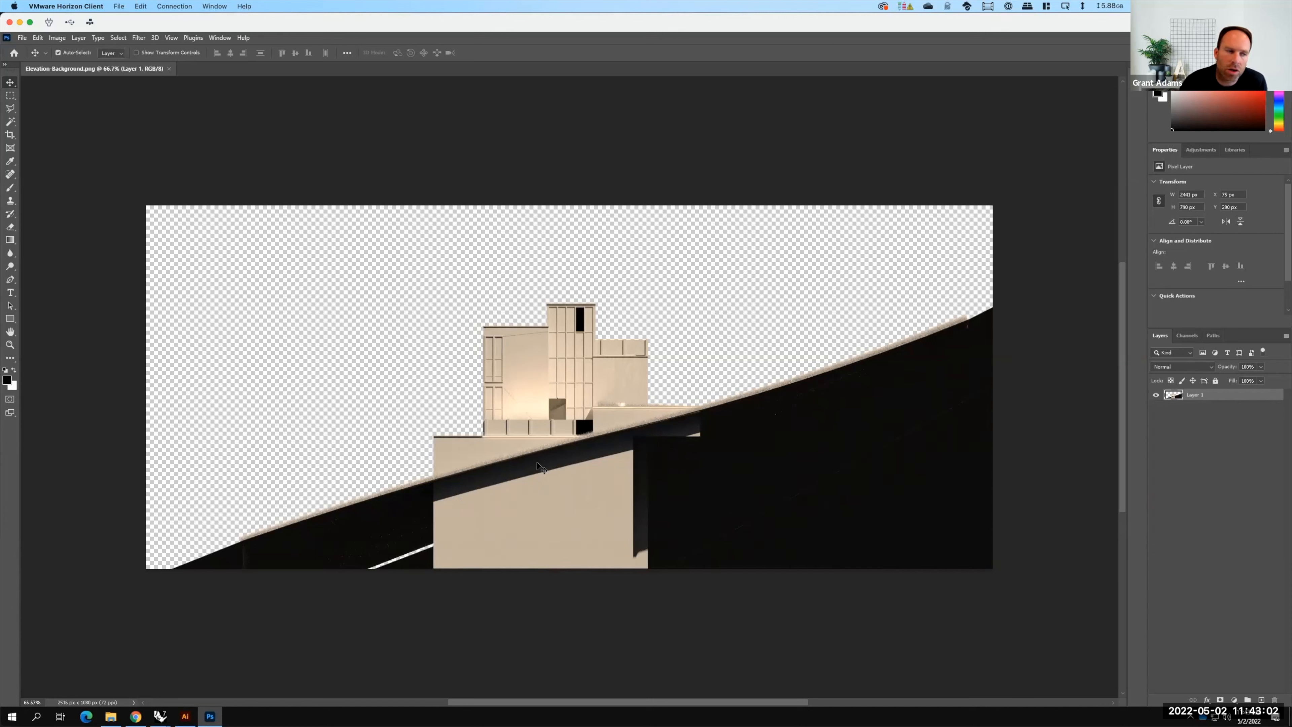
left_click(17, 205)
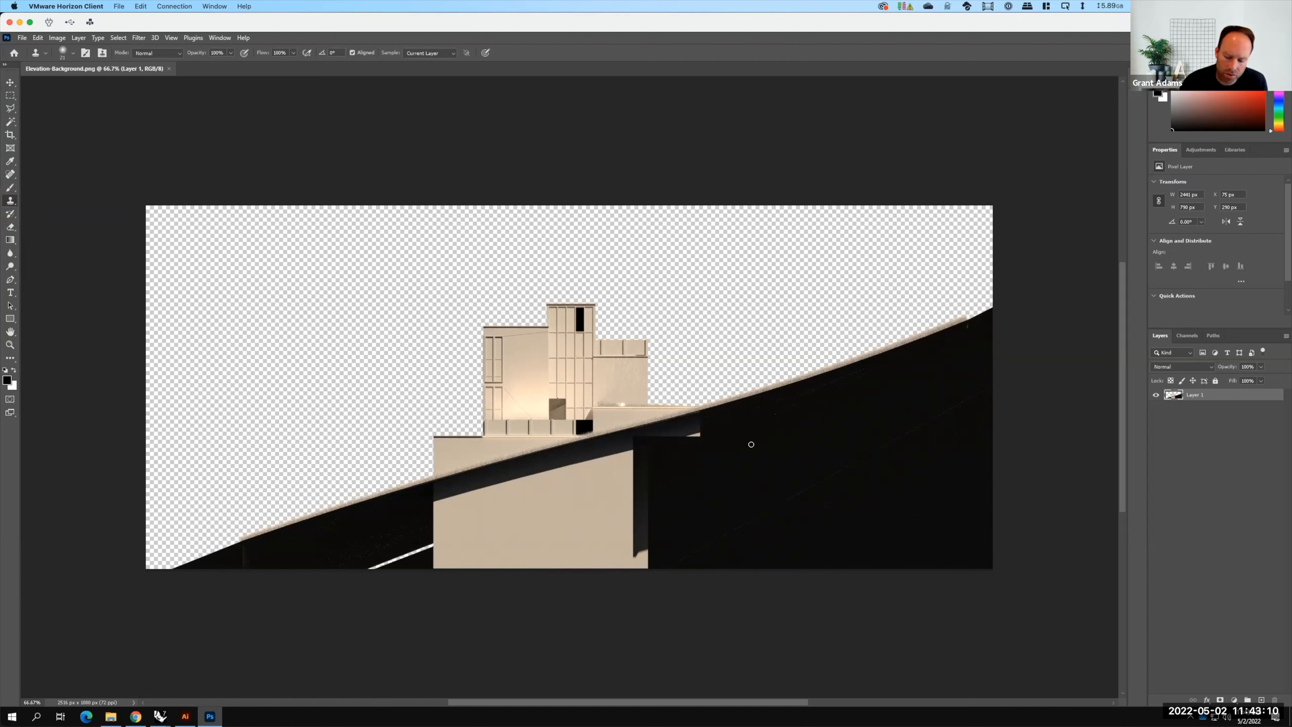
key("bracketright")
key("bracketright")
key("bracketright")
key("bracketright")
key("bracketright")
key("bracketright")
key("bracketright")
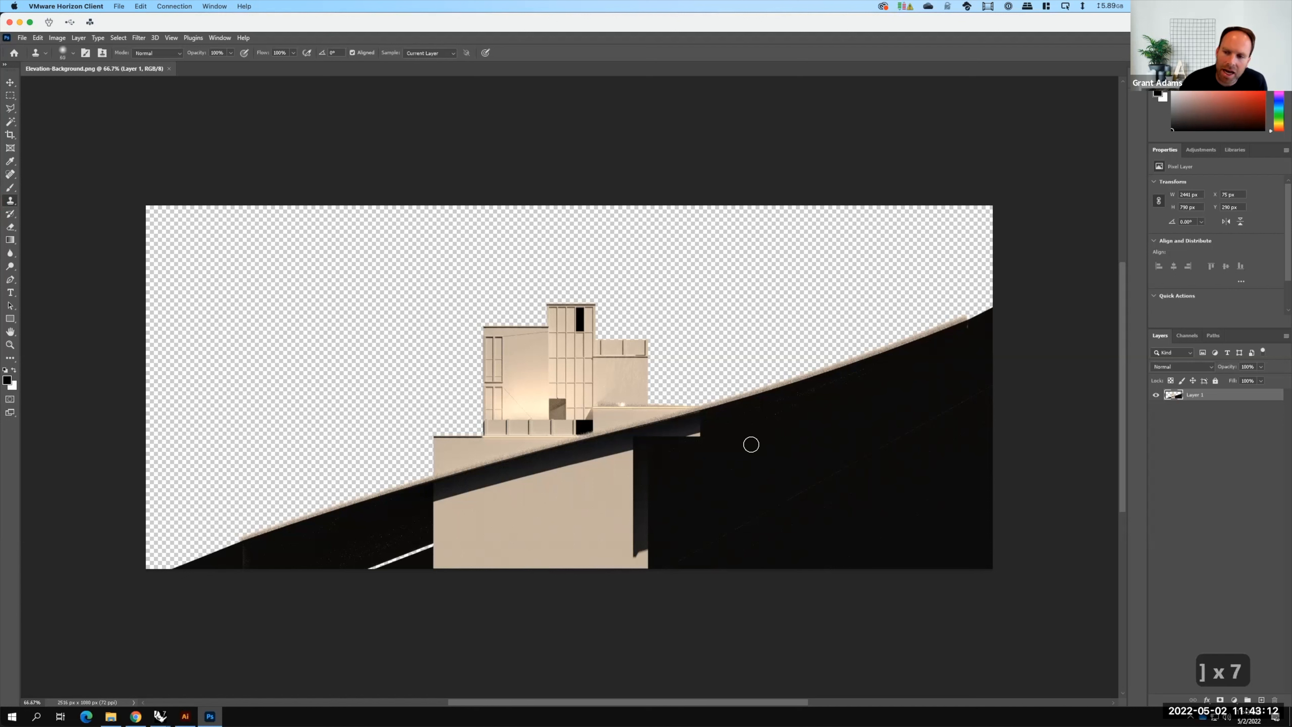
key("bracketright")
key("bracketright")
key("bracketright")
key("bracketright")
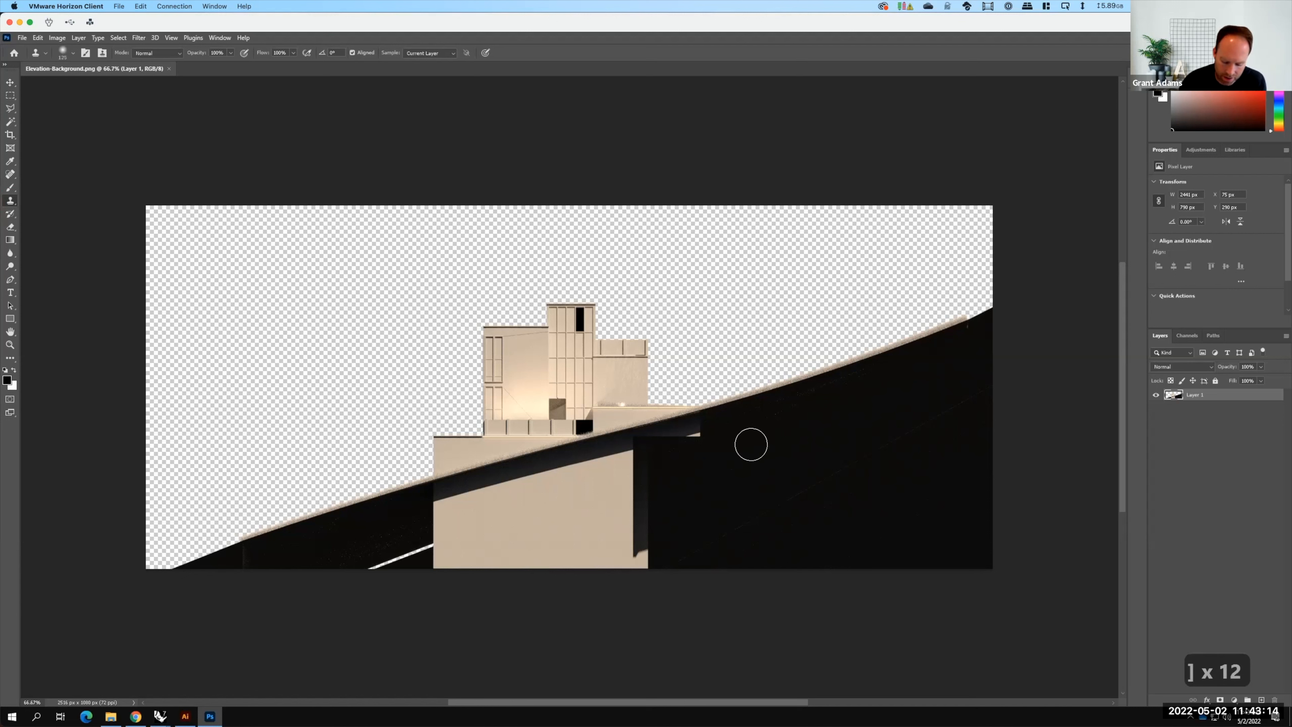
Sample the black ground and clone it over the slanted shadow band below the slope line and onto the beige wall beneath
key("alt")
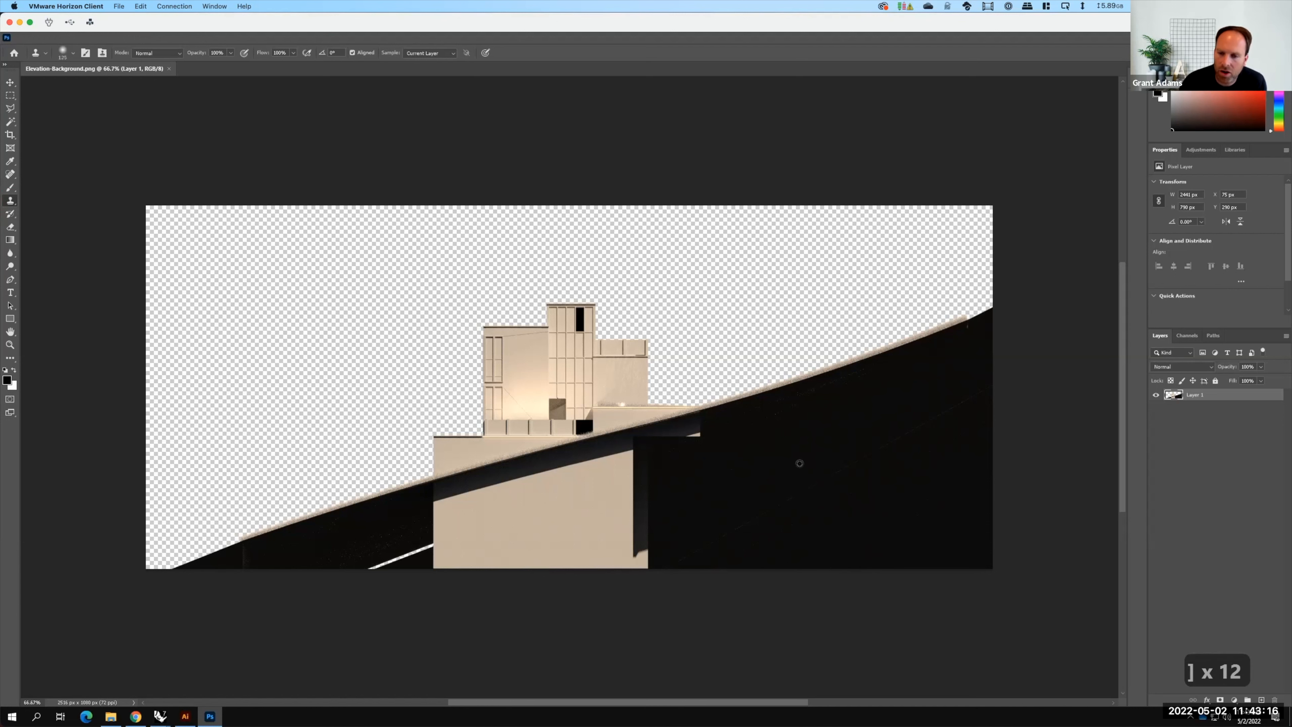
left_click(805, 452, "alt")
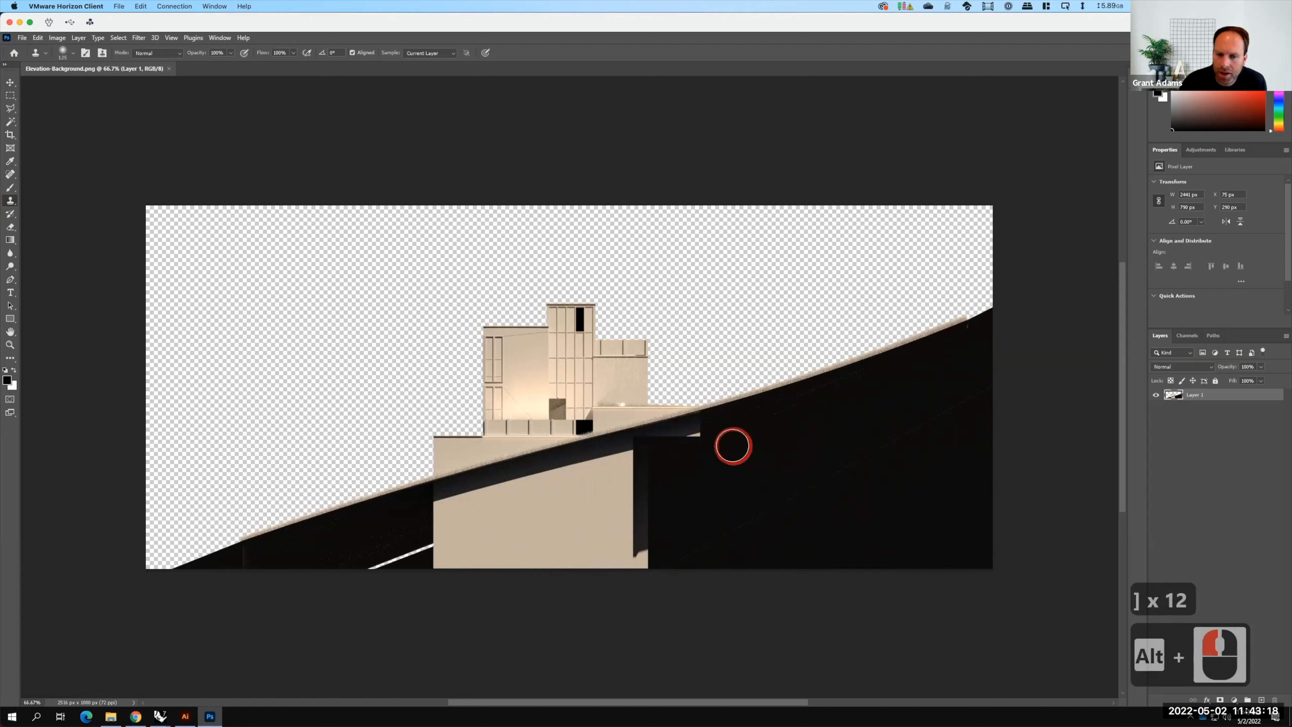
left_click_drag(703, 429, 416, 523)
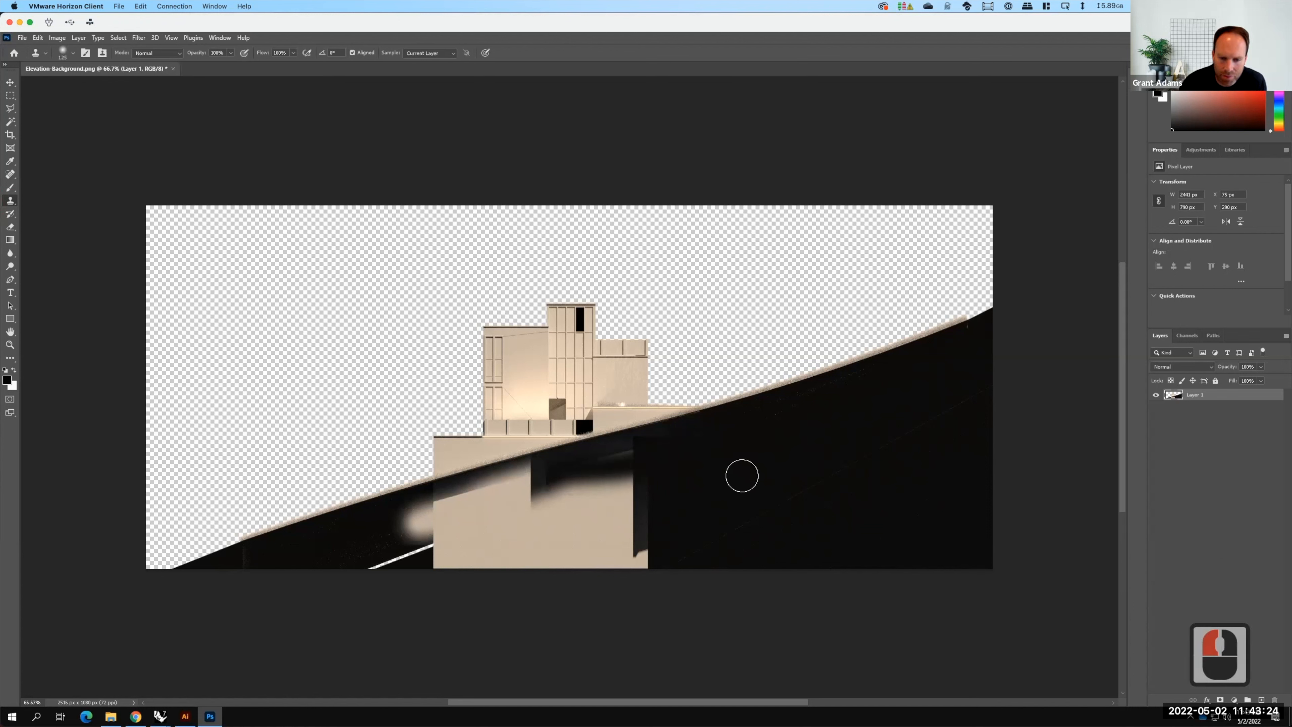
Set the Clone Stamp brush hardness to 100%
left_click(782, 438, "alt")
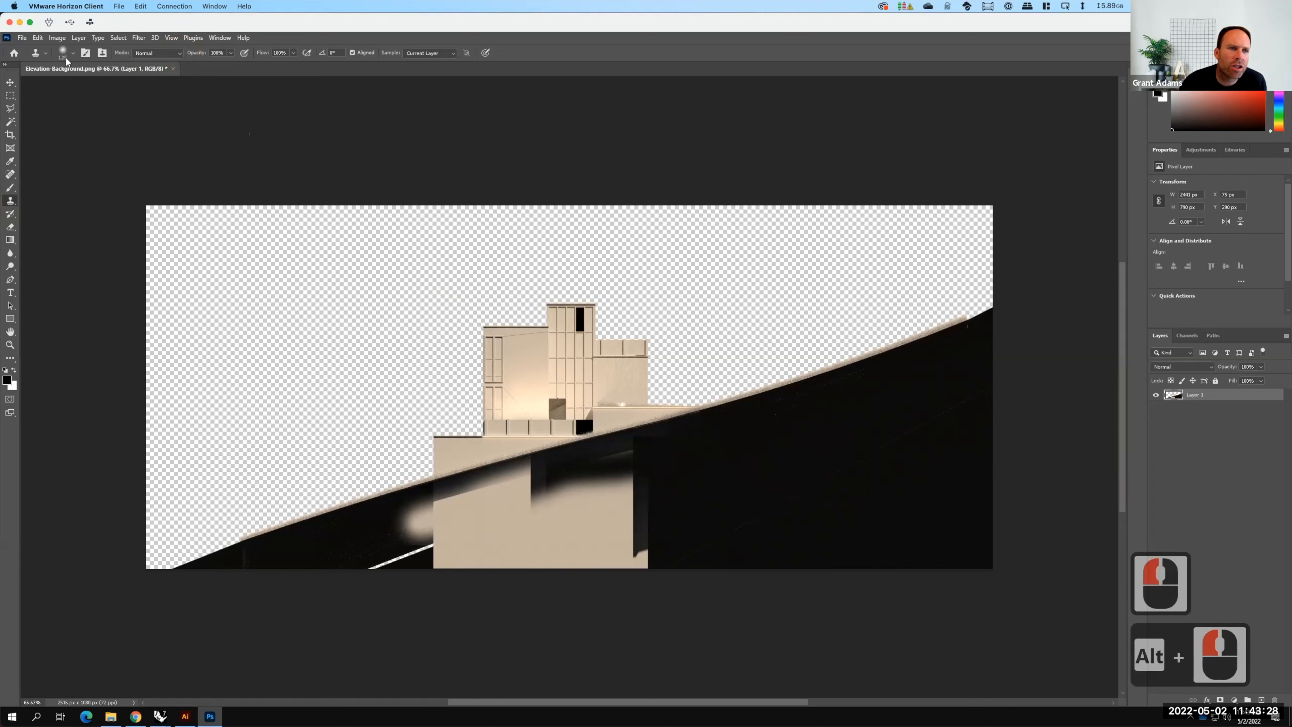
left_click(72, 51)
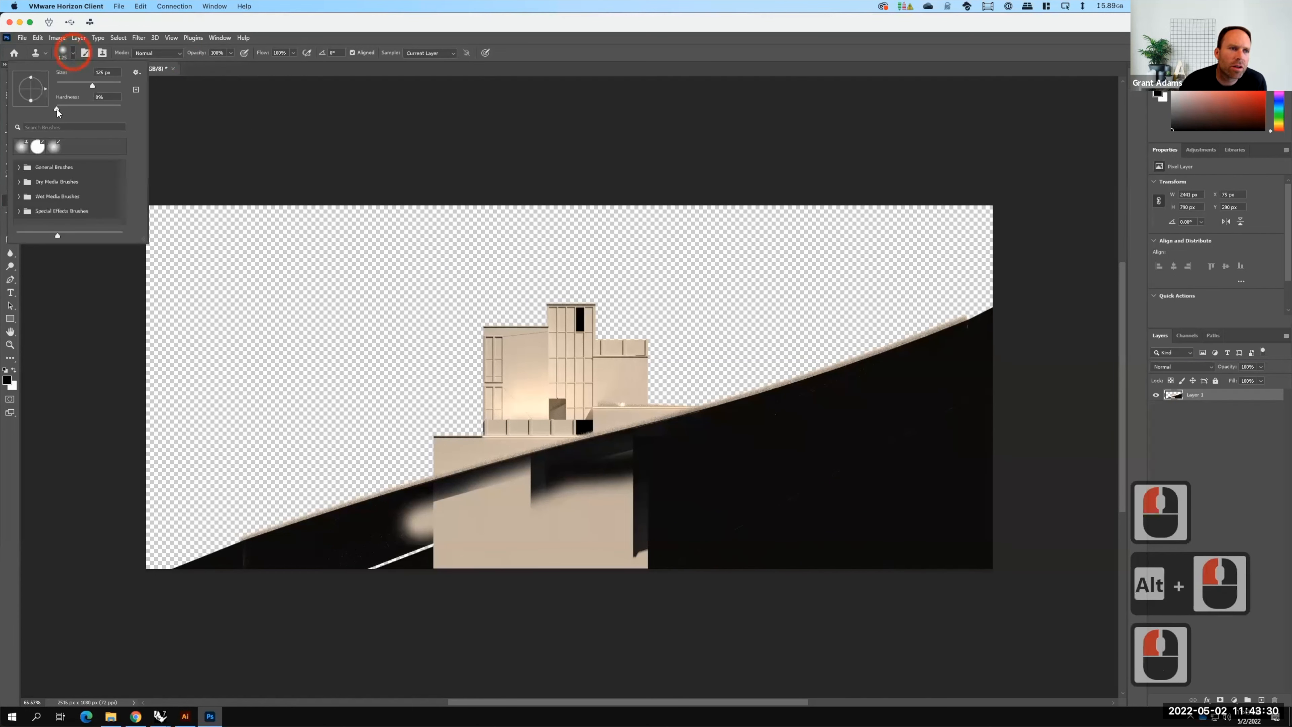
left_click_drag(56, 109, 134, 104)
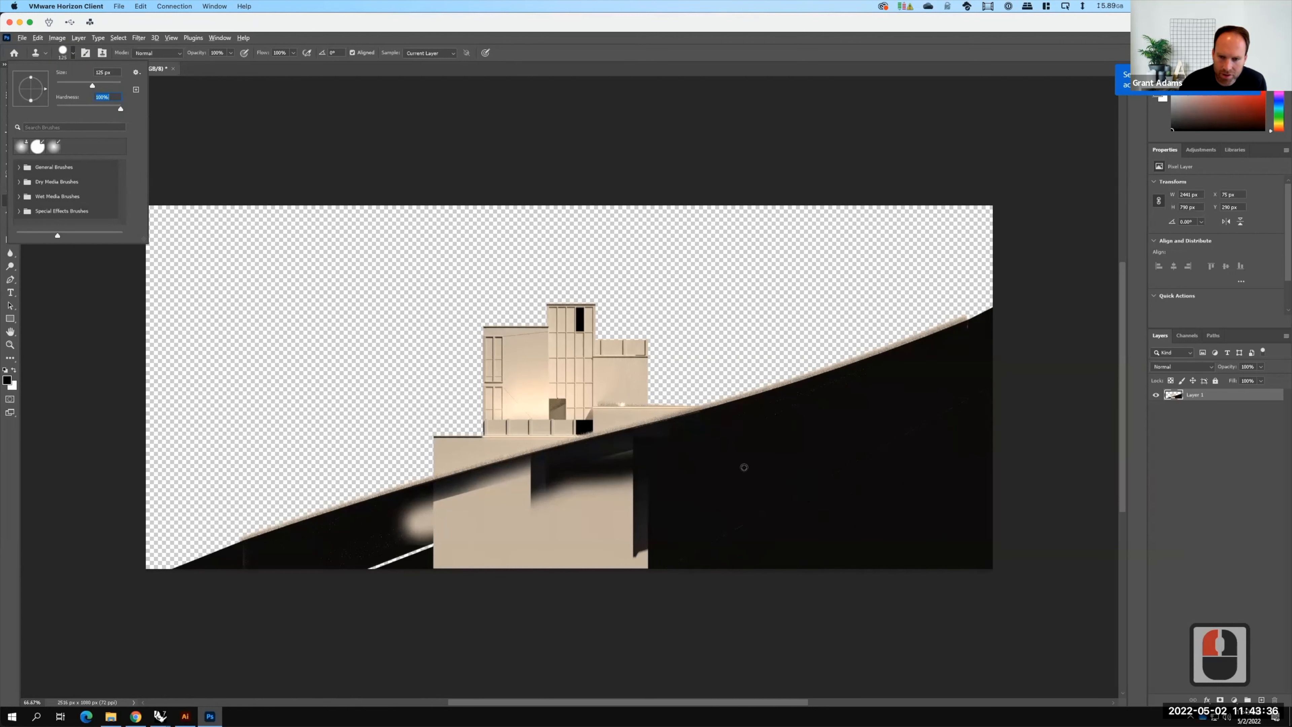
left_click(795, 468)
Clone the black ground over most of the below-grade beige wall and the vertical grey shadow strip beside it
left_click(675, 469, "alt")
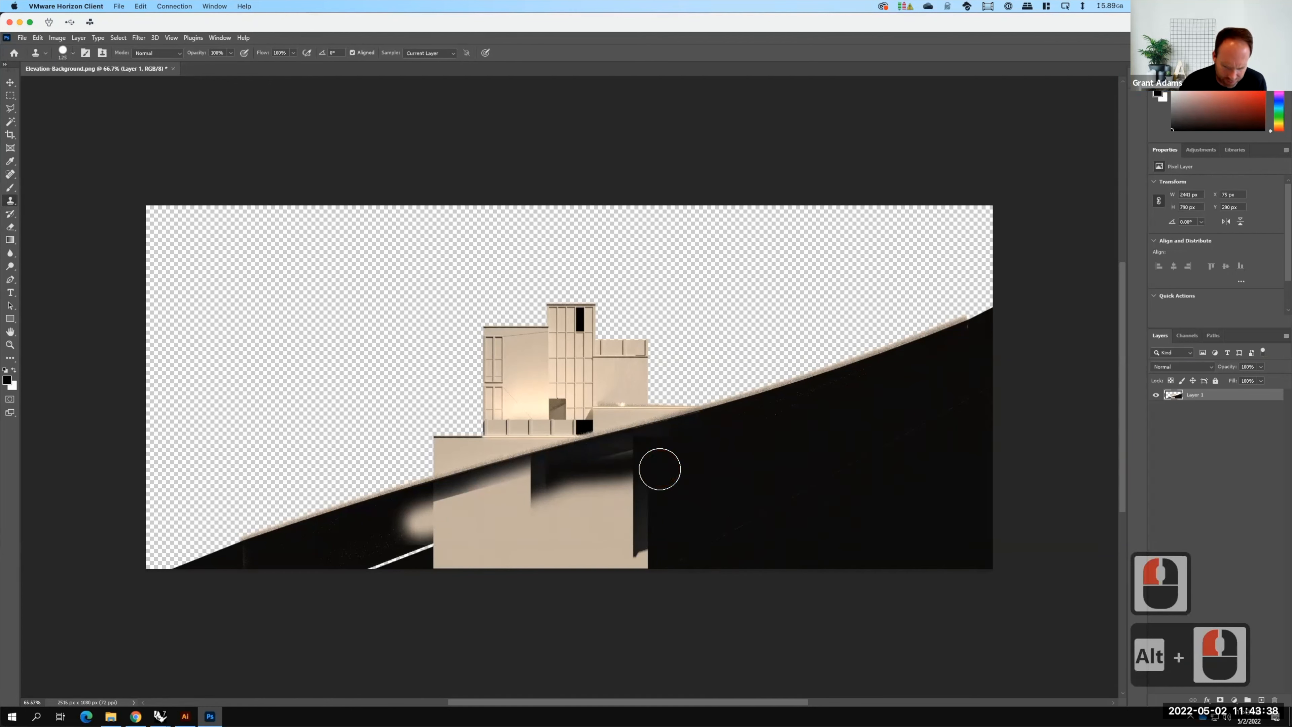
mouse_move(659, 468)
left_mouse_down()
mouse_move(525, 552)
mouse_move(712, 539)
mouse_move(568, 568)
mouse_move(521, 560)
mouse_move(626, 519)
mouse_move(646, 548)
mouse_move(450, 559)
mouse_move(645, 543)
left_mouse_up()
mouse_move(623, 492)
left_mouse_down()
mouse_move(545, 511)
mouse_move(631, 455)
mouse_move(457, 496)
mouse_move(675, 481)
left_mouse_up()
key("F15")
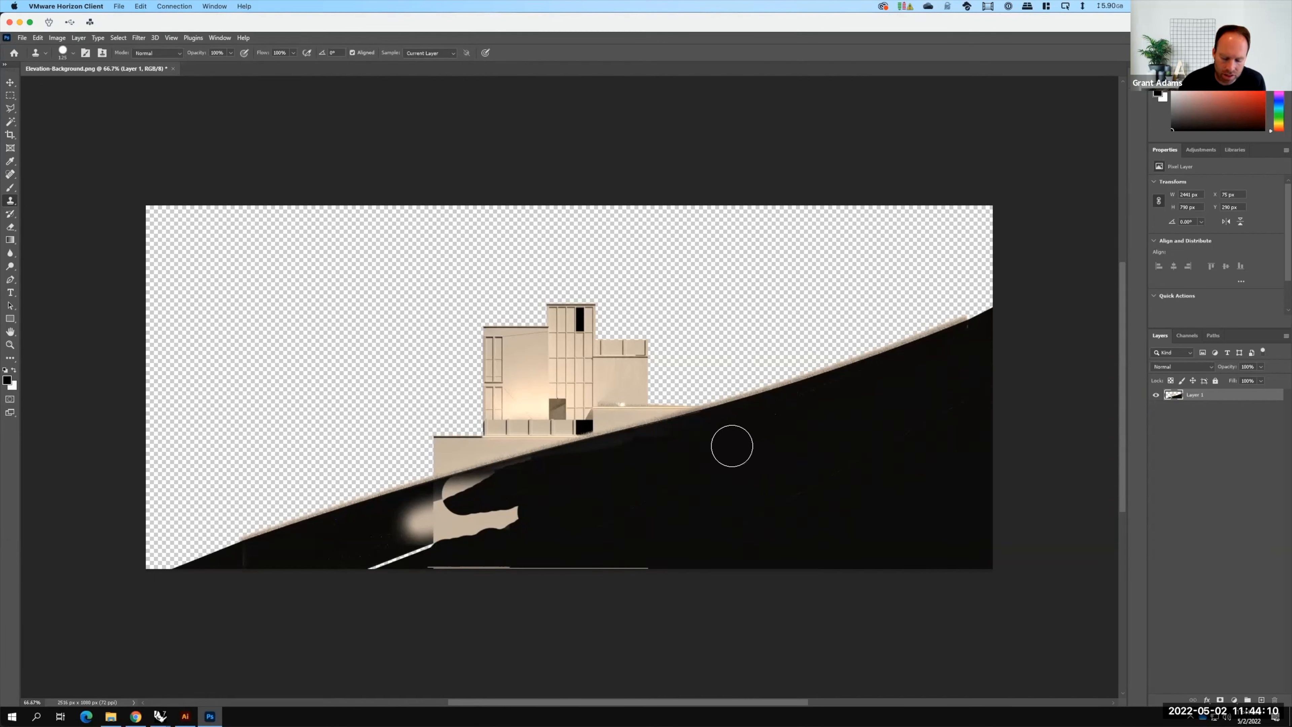
Resample the black ground and clone it over the remaining beige patches and the white sliver below the slope
left_click(715, 451, "alt")
left_click(629, 476, "alt")
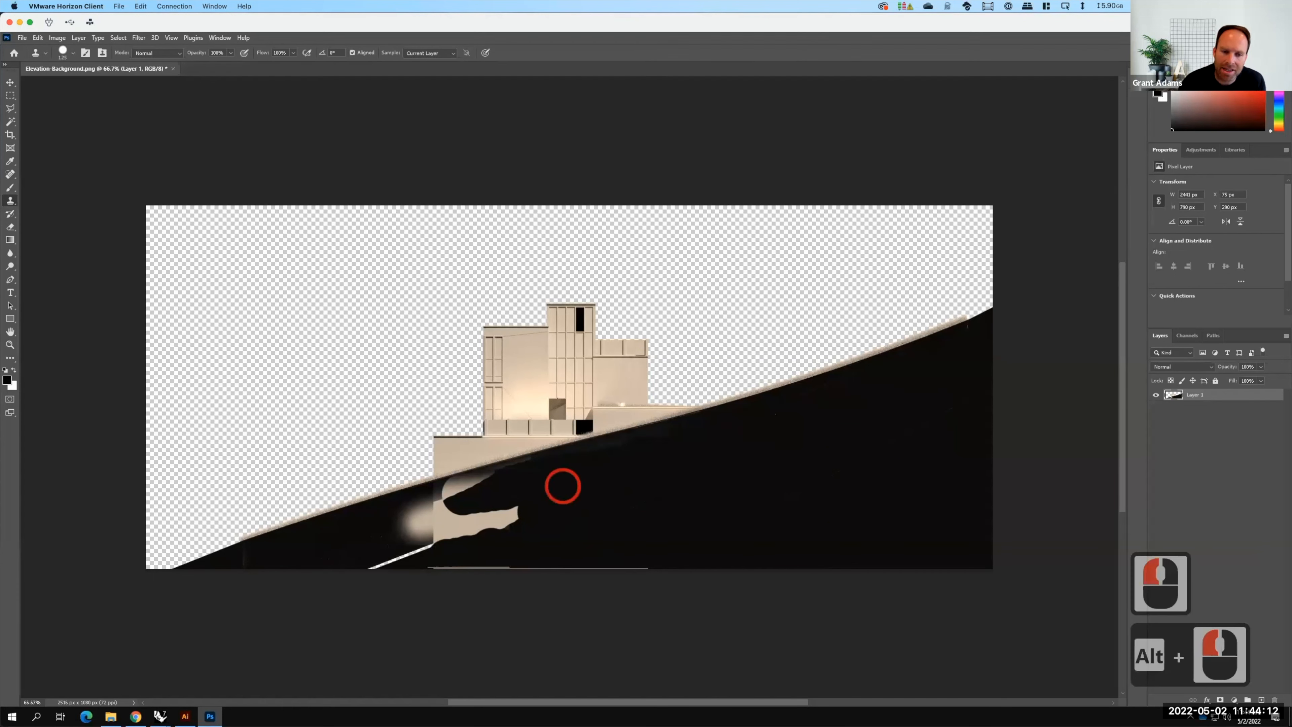
mouse_move(539, 513)
left_mouse_down()
mouse_move(357, 571)
mouse_move(702, 574)
mouse_move(599, 507)
left_mouse_up()
left_click(659, 488, "alt")
left_click(705, 487, "alt")
mouse_move(469, 519)
left_mouse_down()
mouse_move(360, 528)
mouse_move(557, 473)
mouse_move(445, 505)
left_mouse_up()
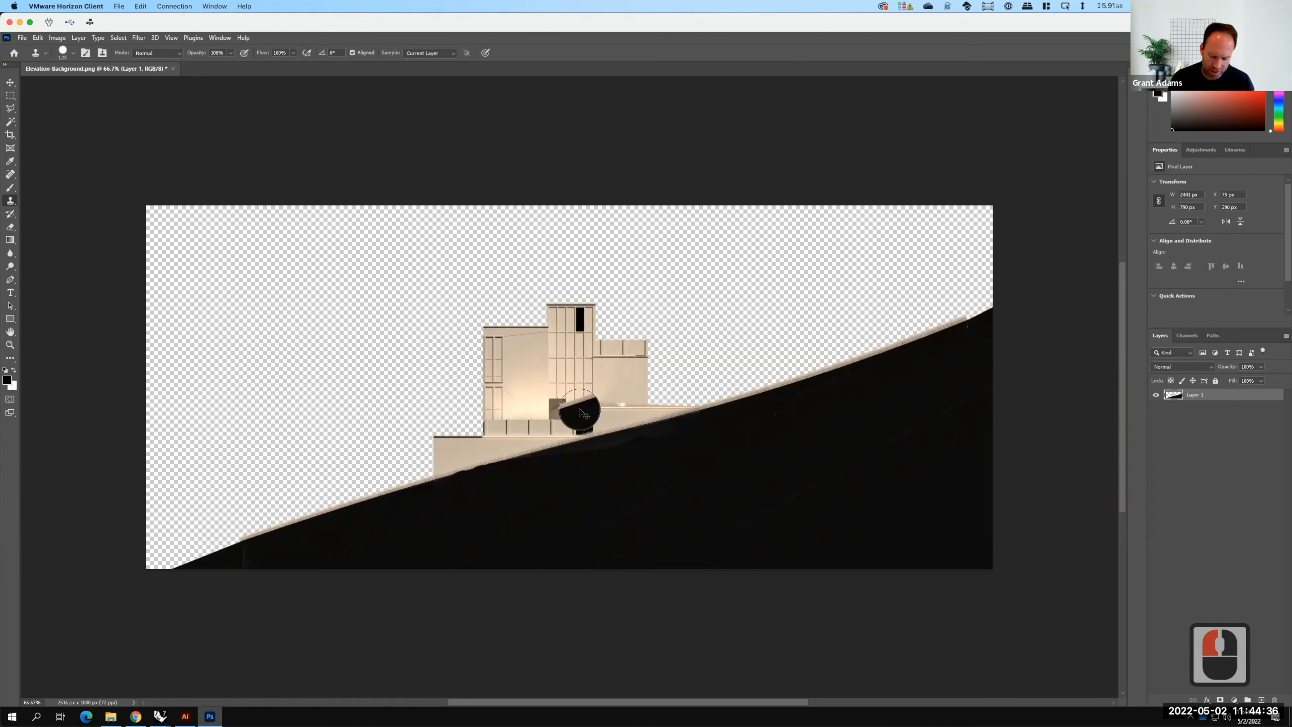
Marquee-select the tower's top-row window panel just left of the black one, about 25 by 75 px, and copy it to a new layer
key("ctrl+equal")
key("ctrl+equal")
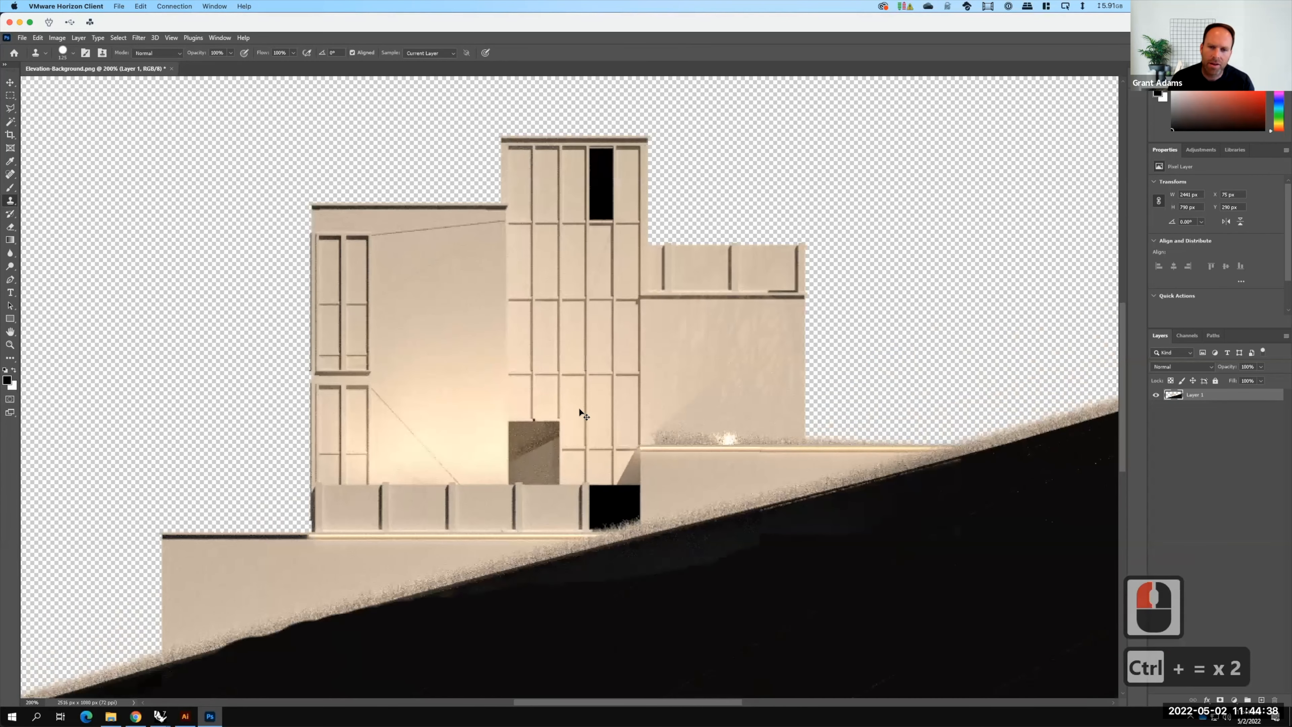
key("ctrl+equal")
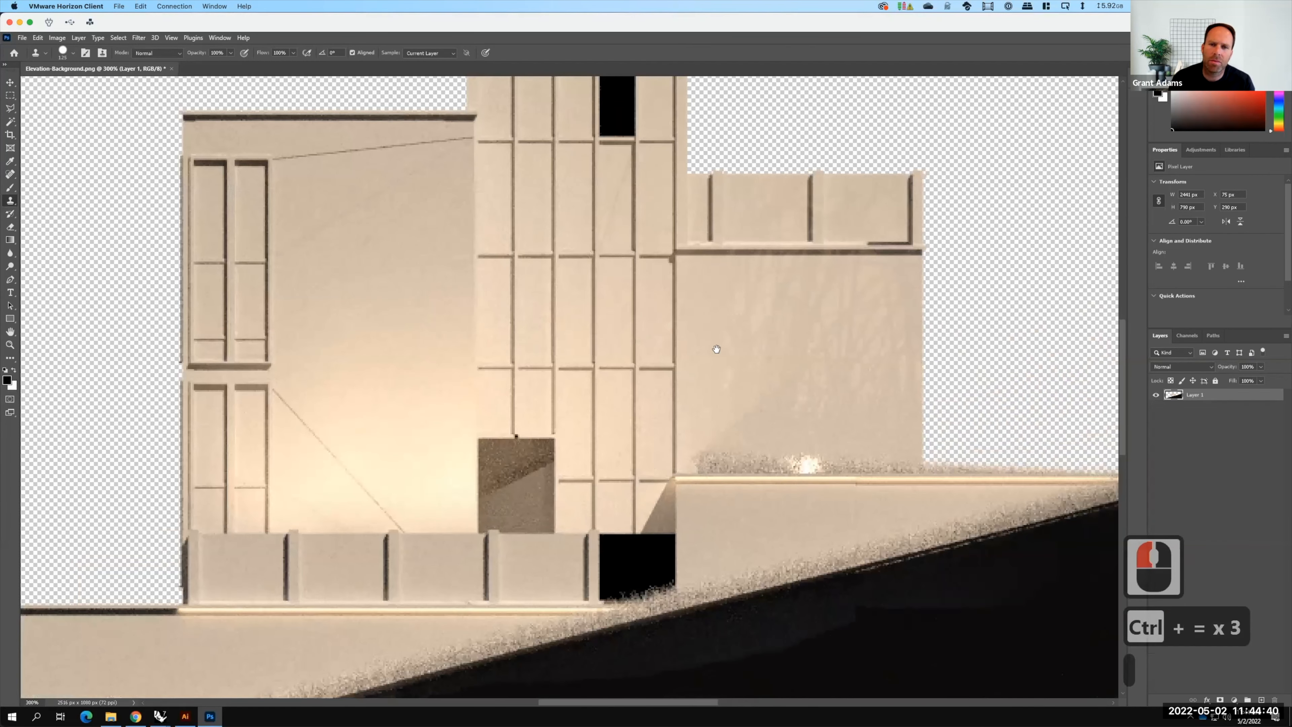
scroll(716, 349, "up", 10)
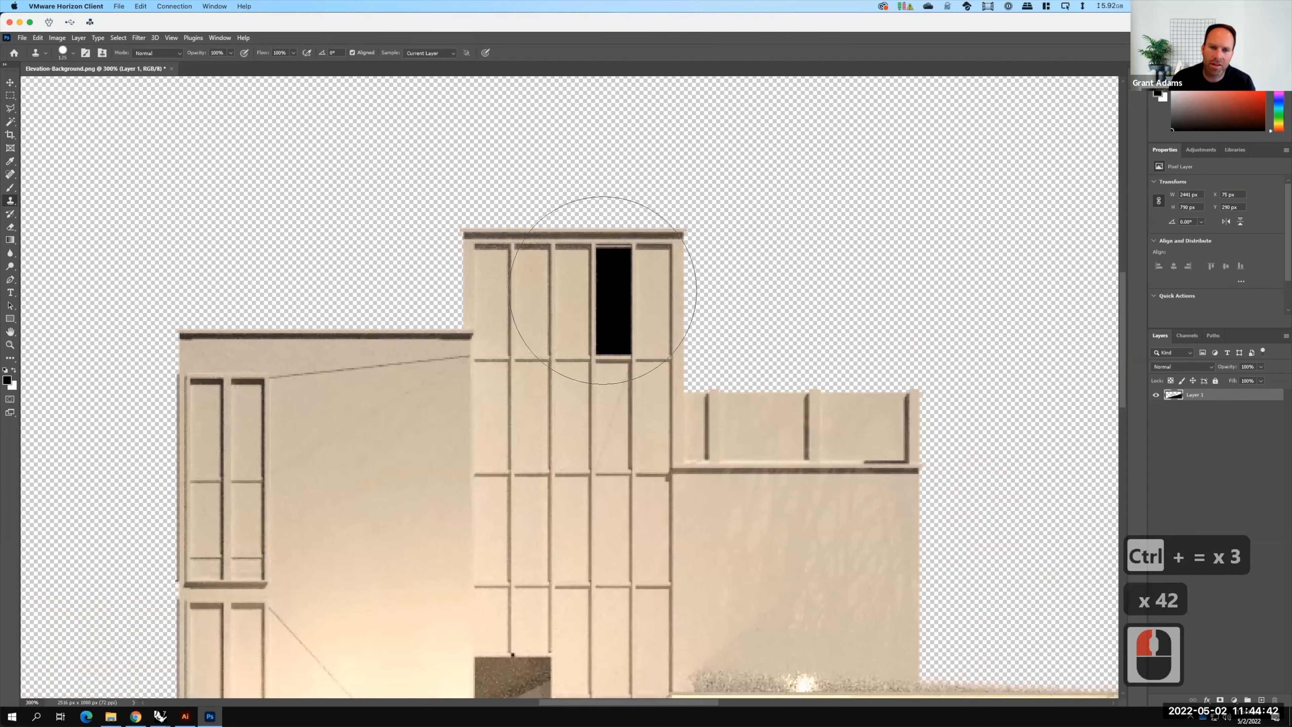
left_click(10, 95)
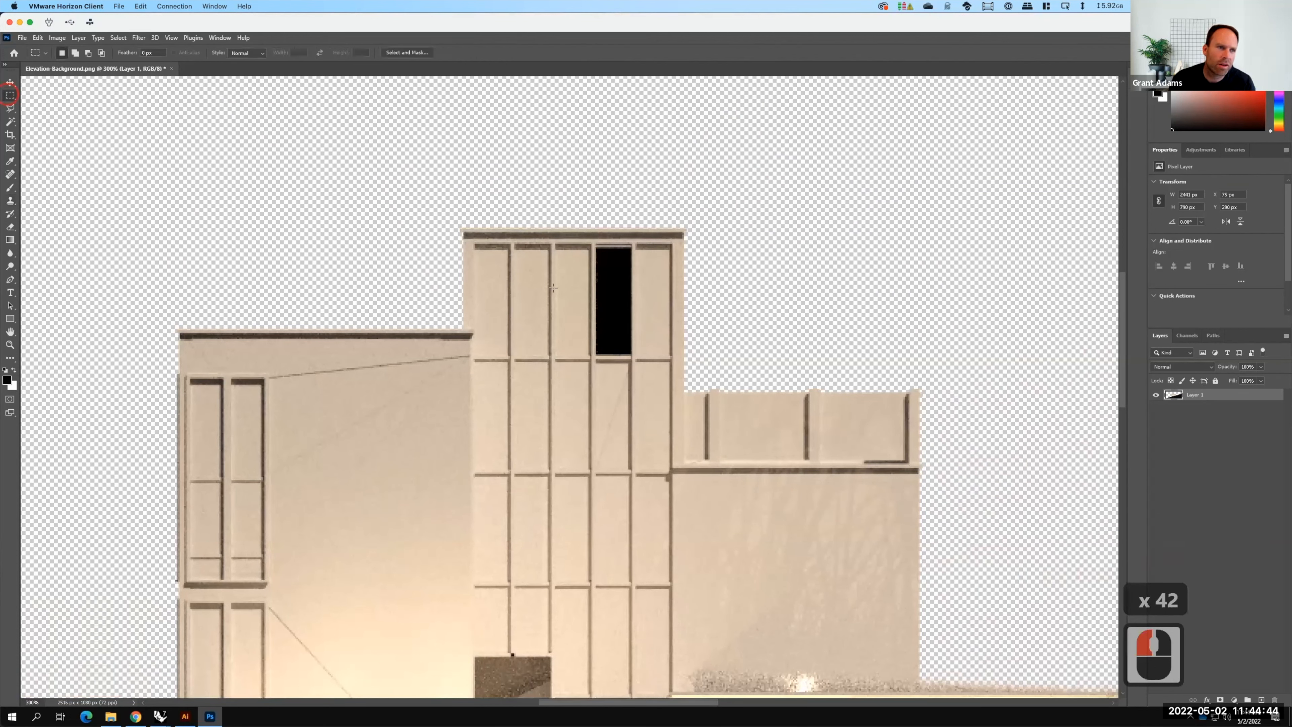
left_click(551, 241)
left_click_drag(555, 242, 590, 357)
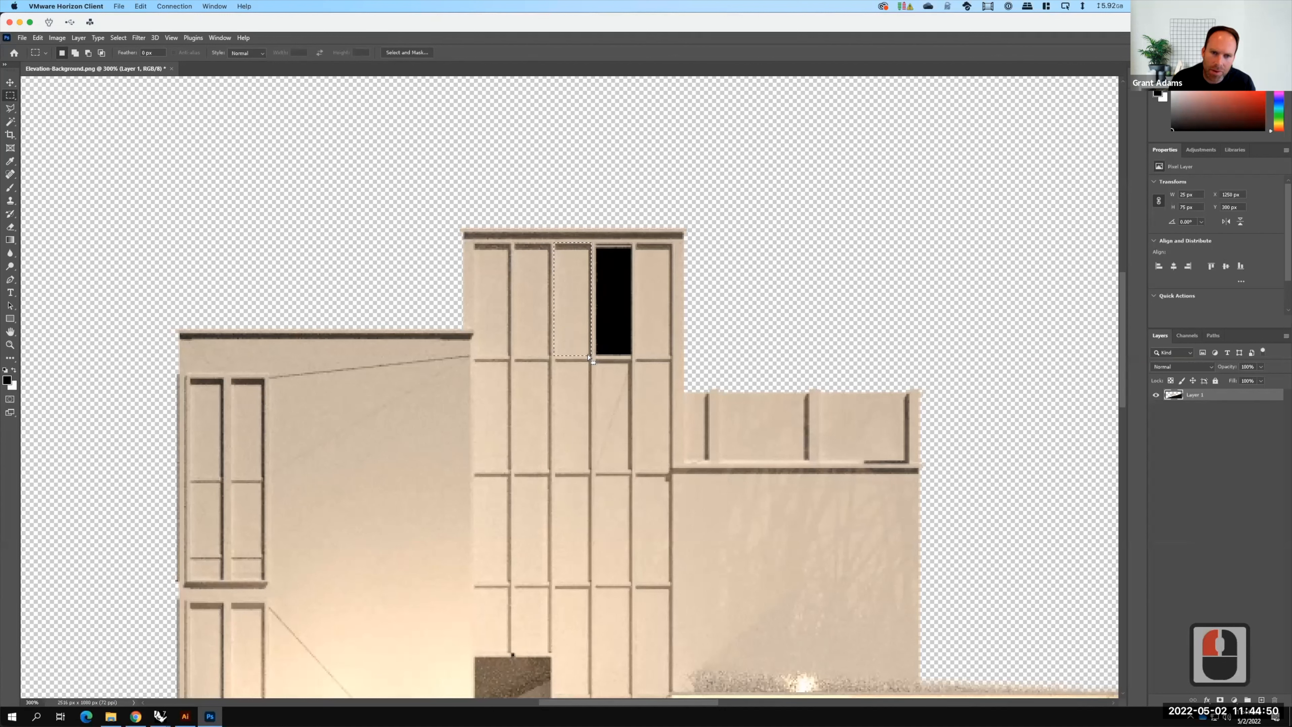
key("F15")
key("super")
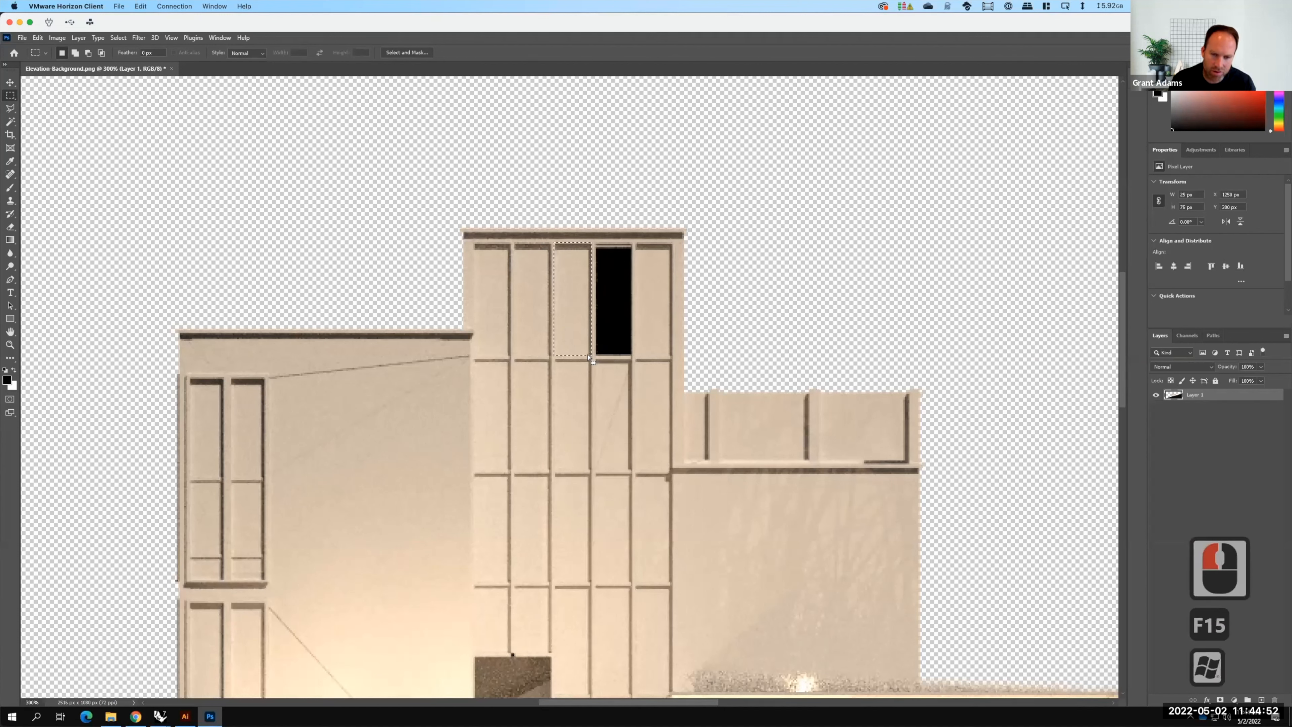
key("ctrl")
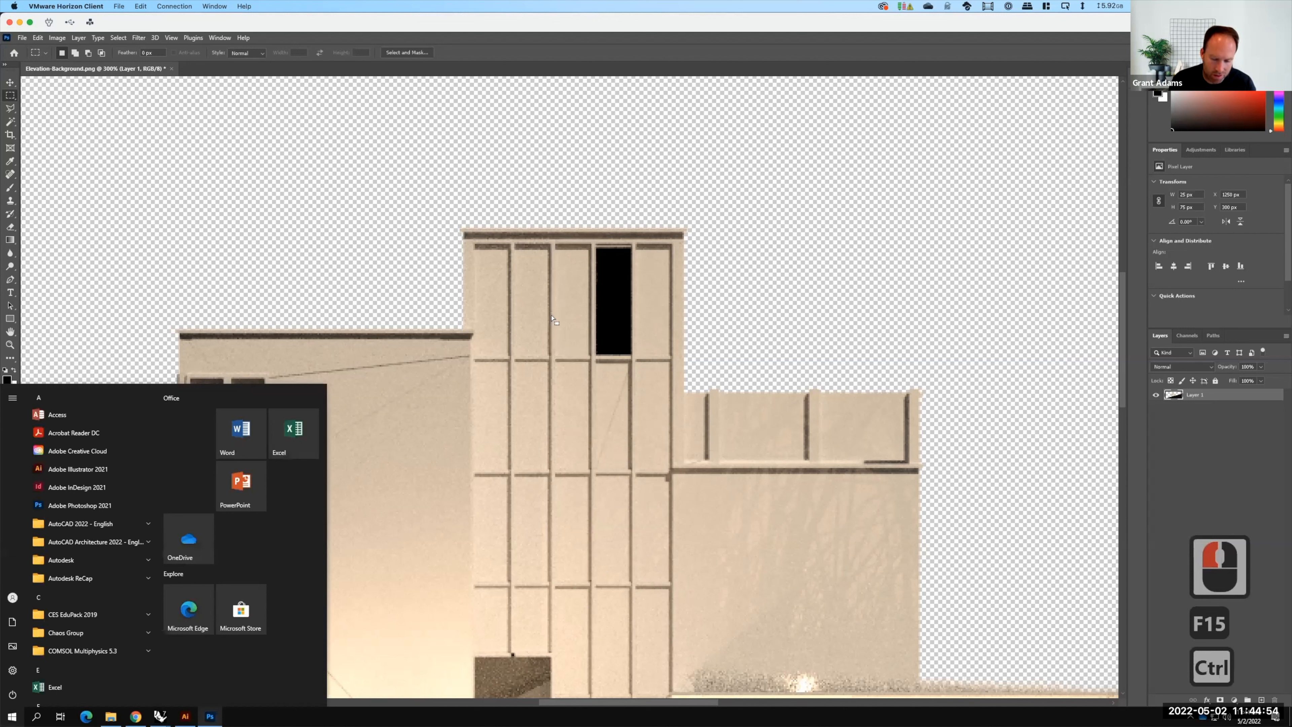
left_click(613, 252)
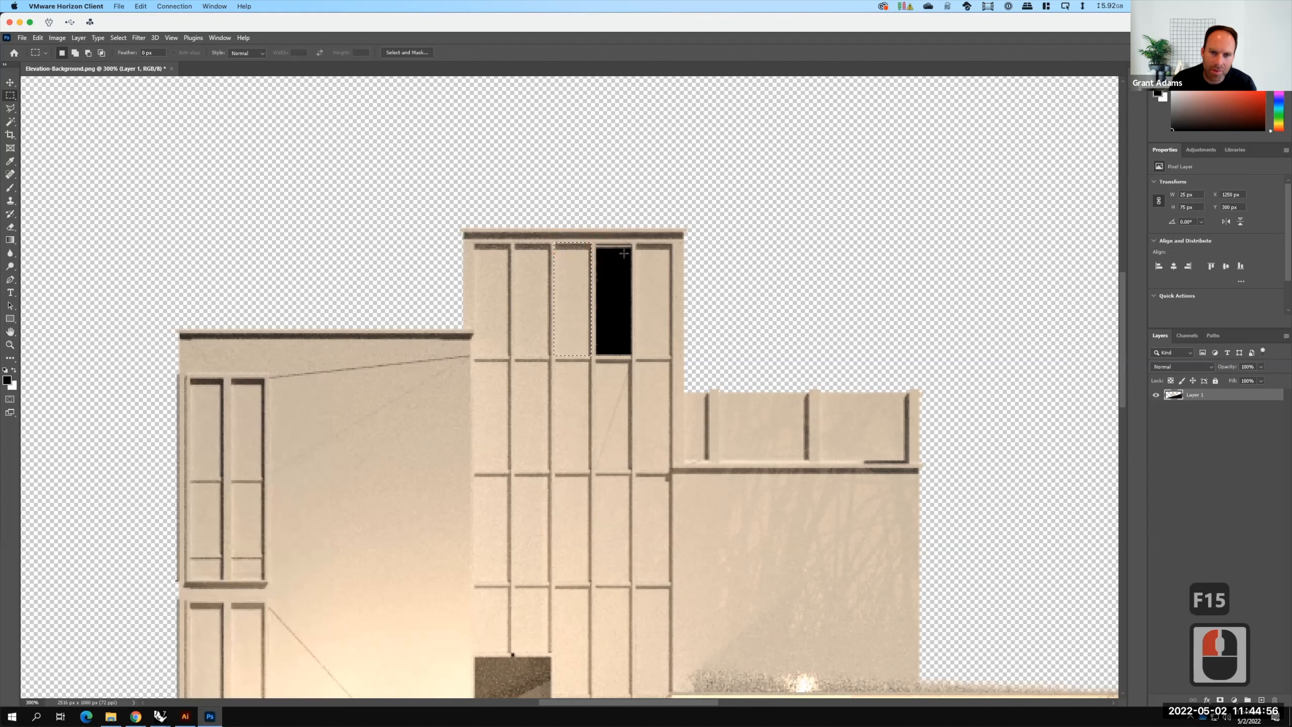
key("ctrl+c")
key("ctrl+v")
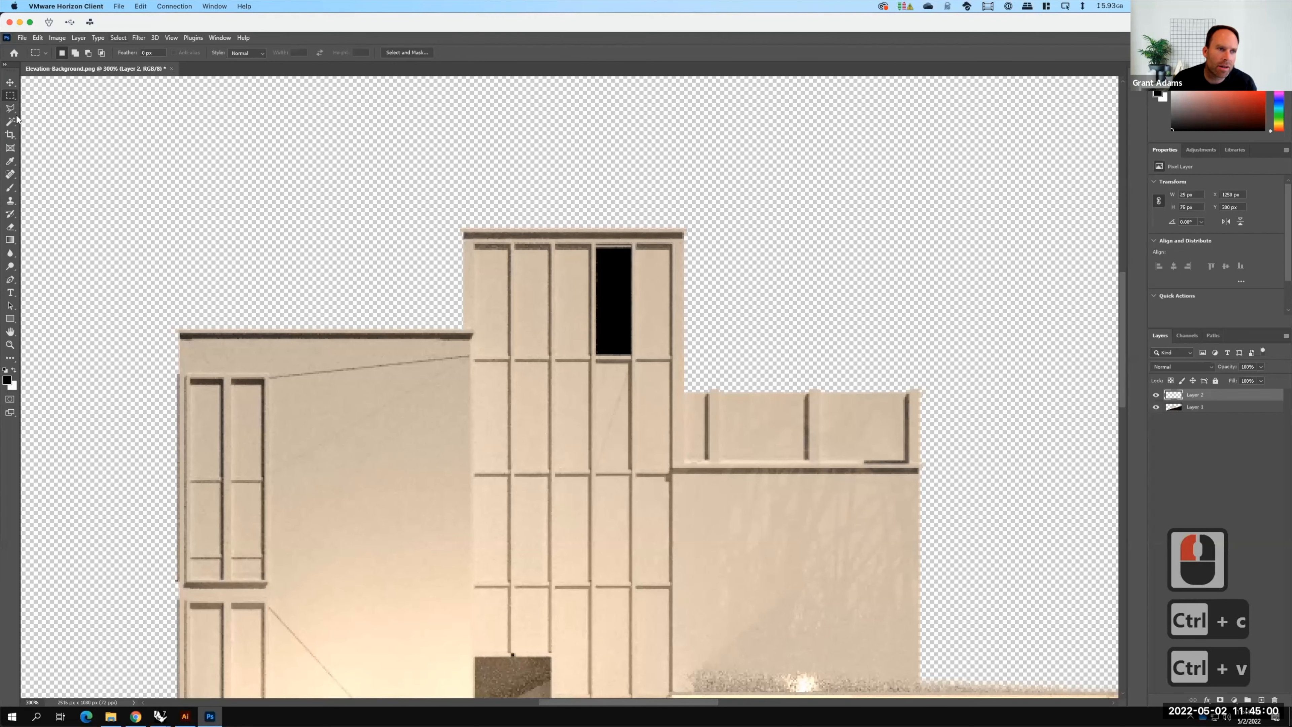
Move the copied window panel over the black panel in the tower's top row
left_click(10, 83)
left_click_drag(573, 402, 583, 310)
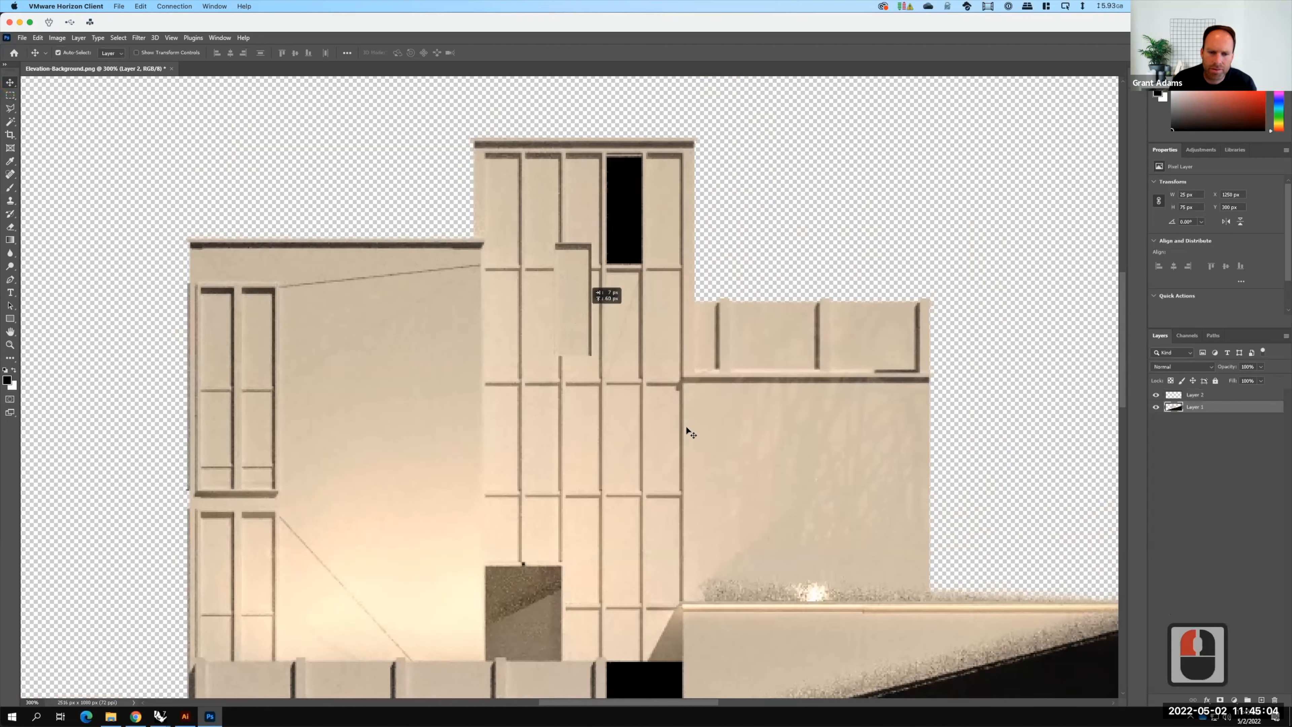
left_click(1194, 402)
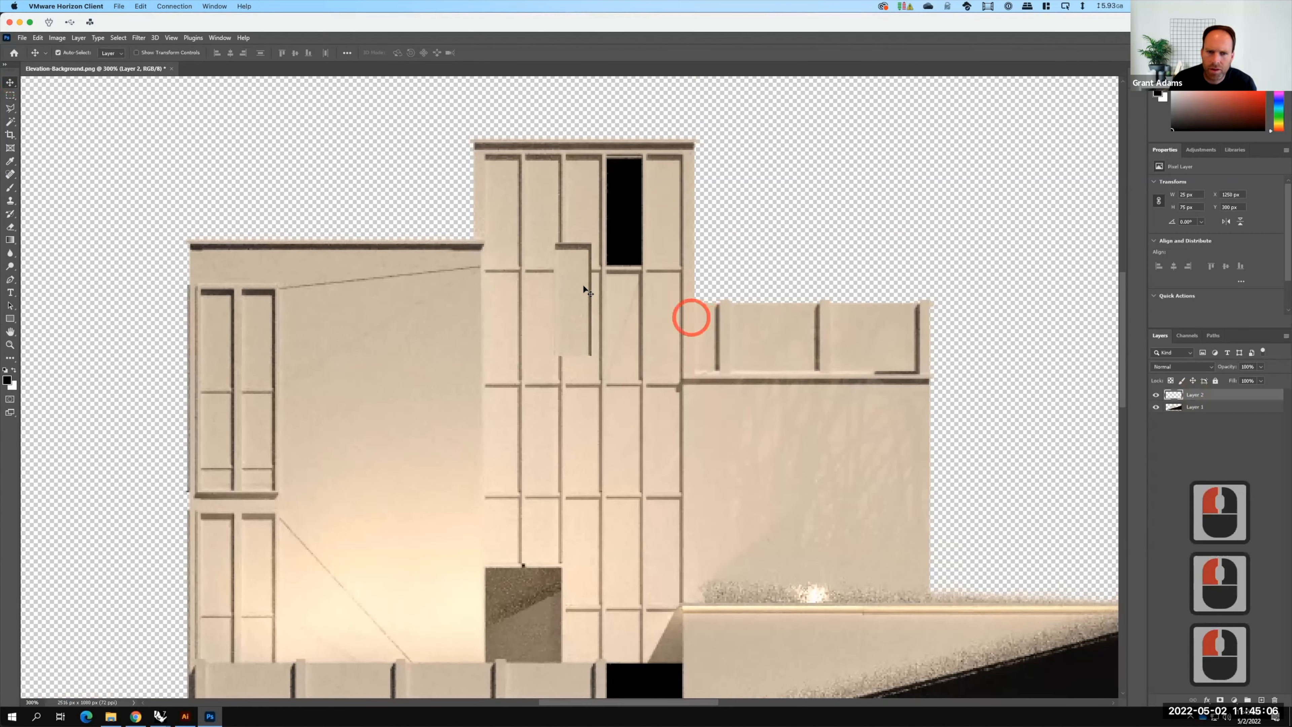
left_click_drag(585, 287, 627, 203)
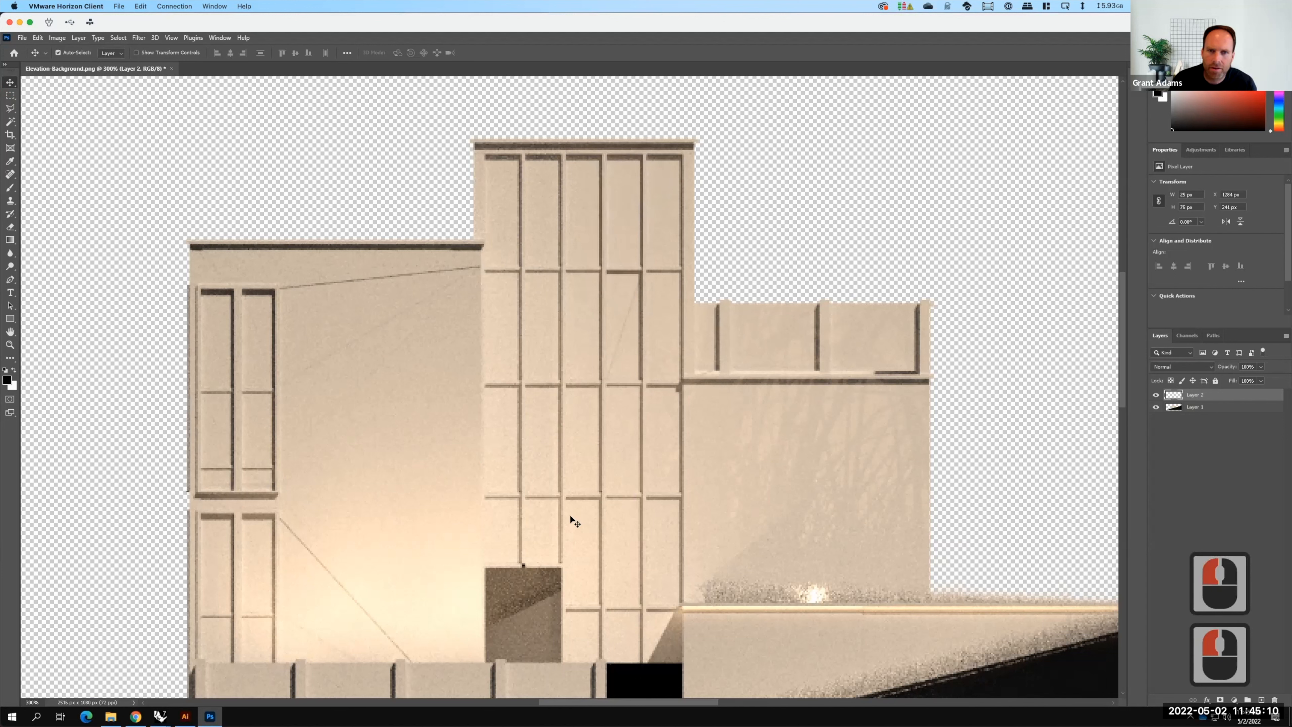
Select the lower railing panel next to the black gap and copy it from Layer 1 to a new layer
scroll(628, 522, "down", 1)
scroll(627, 524, "down", 5)
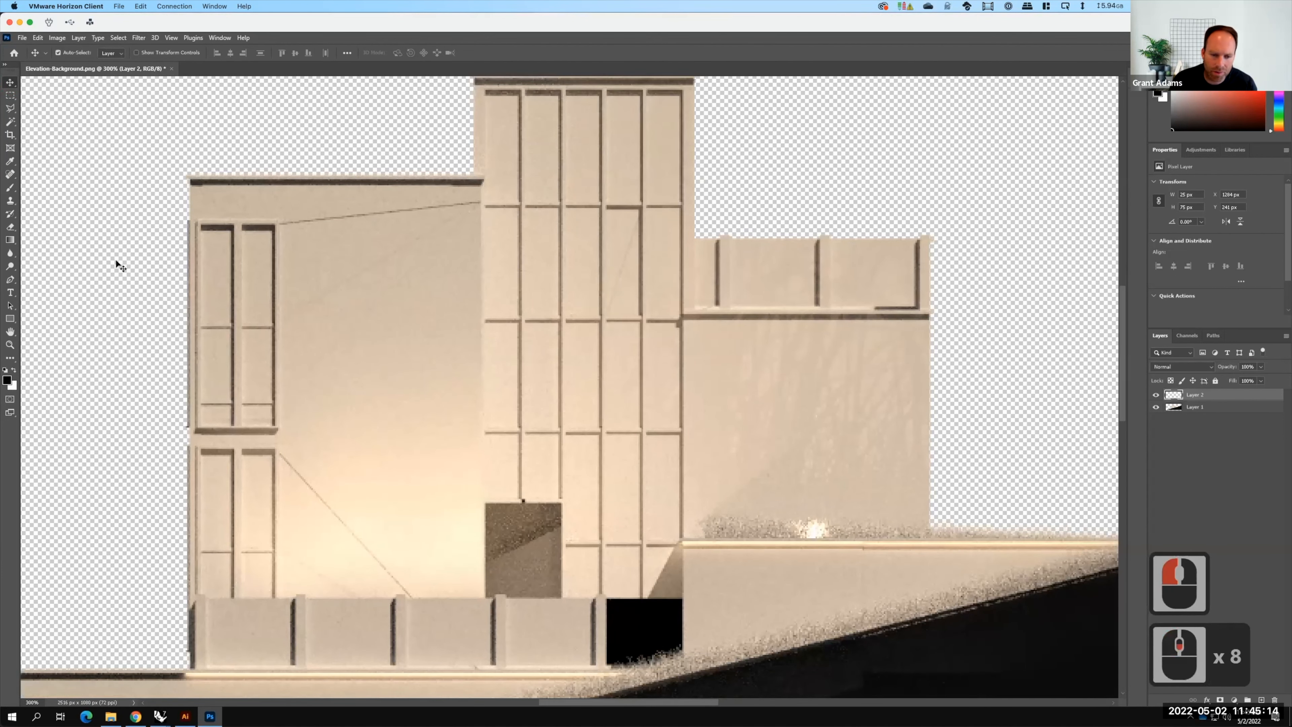
left_click(10, 95)
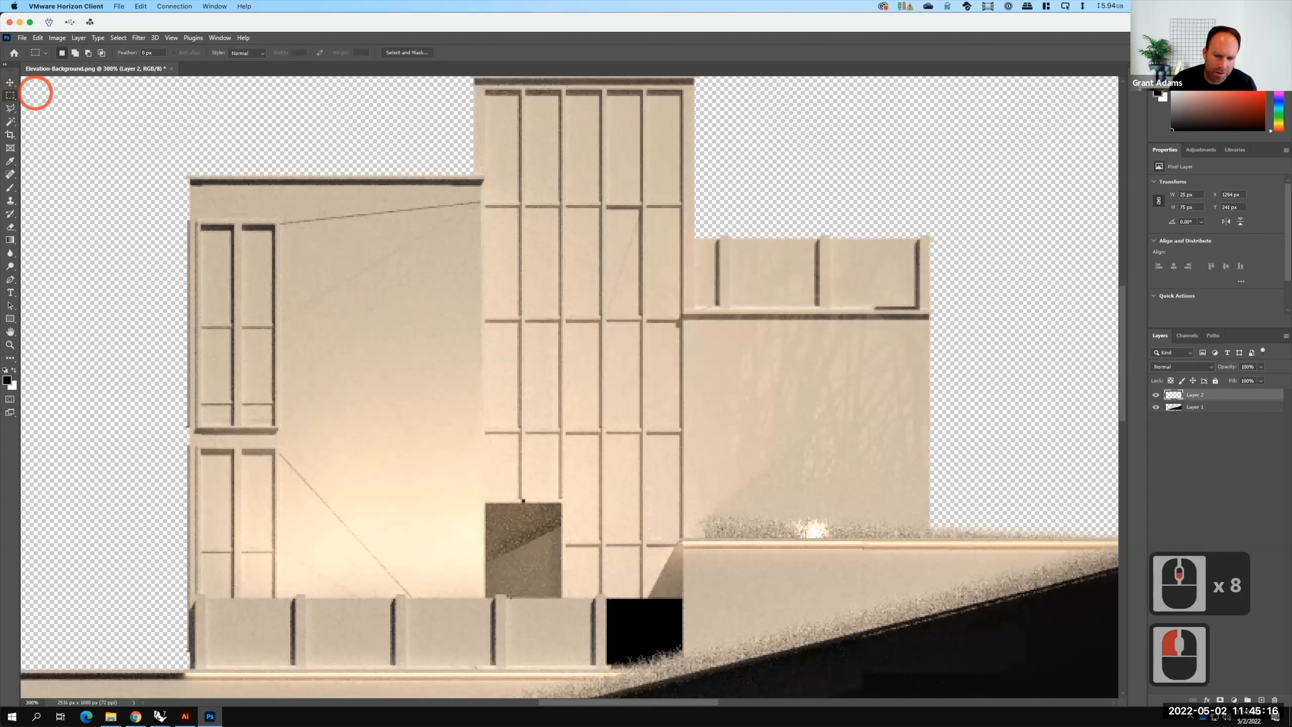
left_click_drag(504, 597, 596, 664)
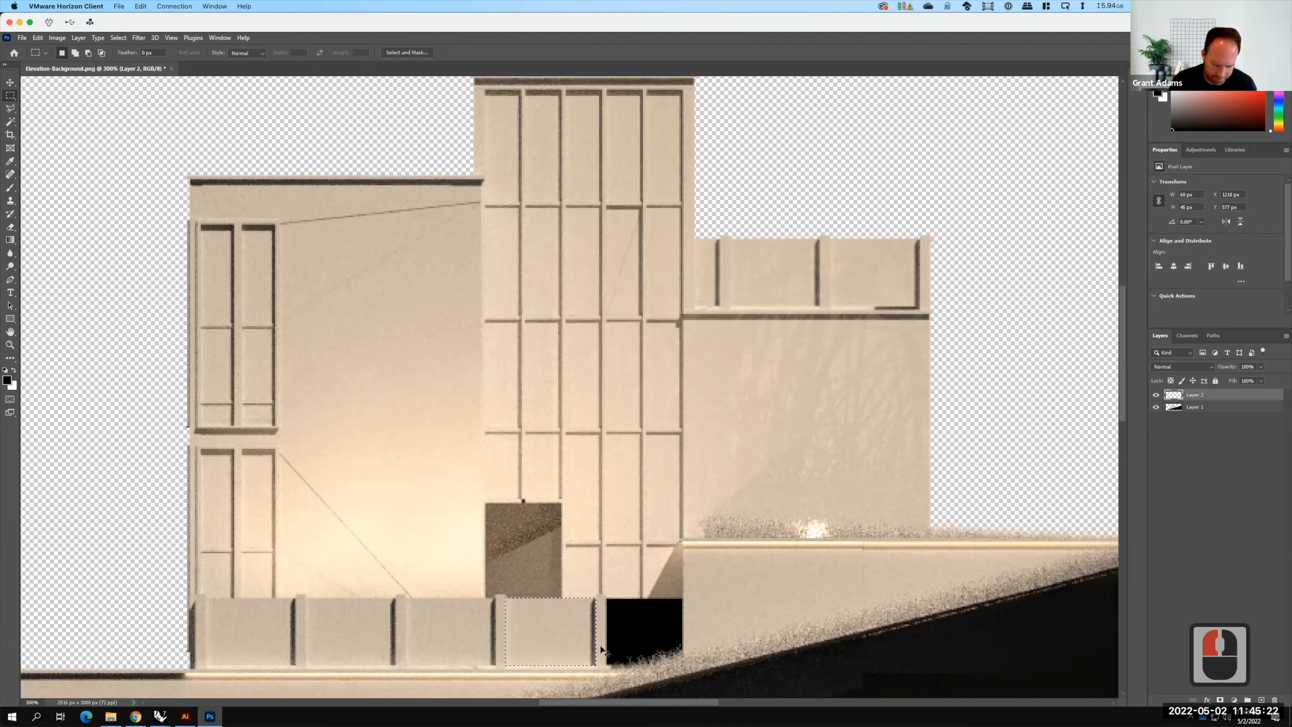
key("ctrl+c")
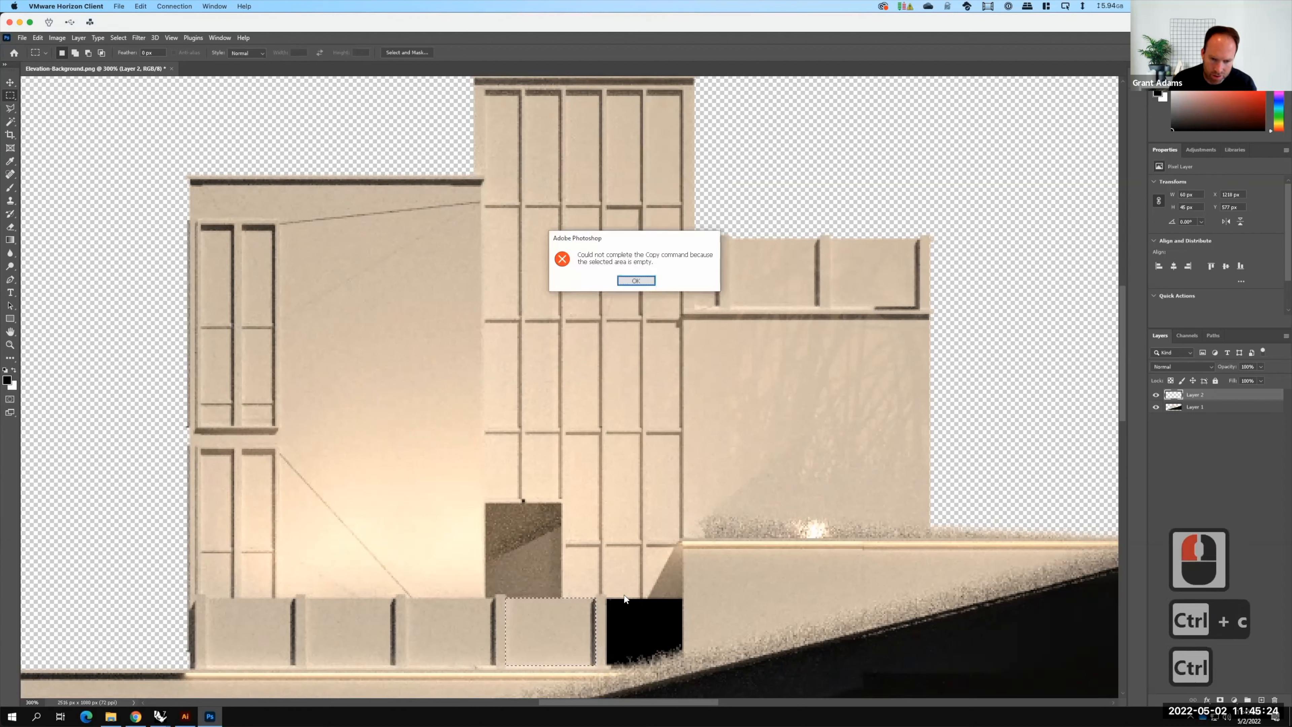
left_click(636, 280)
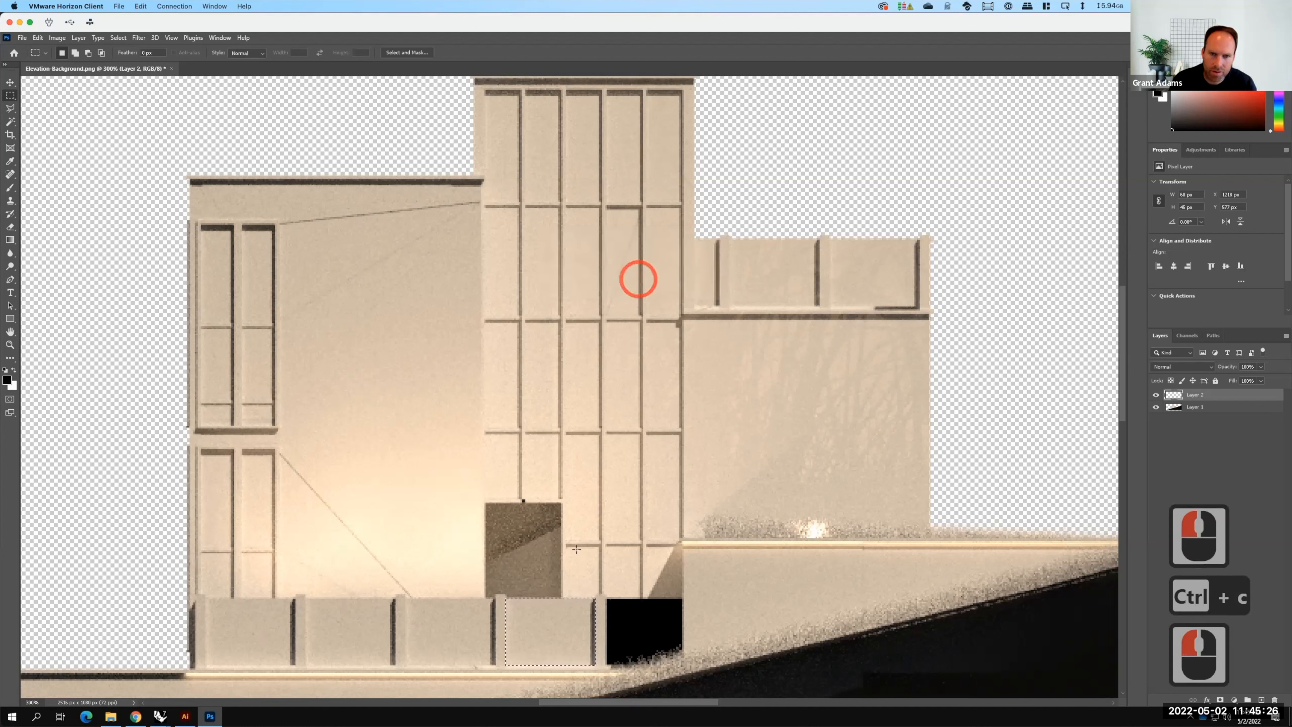
left_click(1209, 407)
key("ctrl+c")
key("ctrl+v")
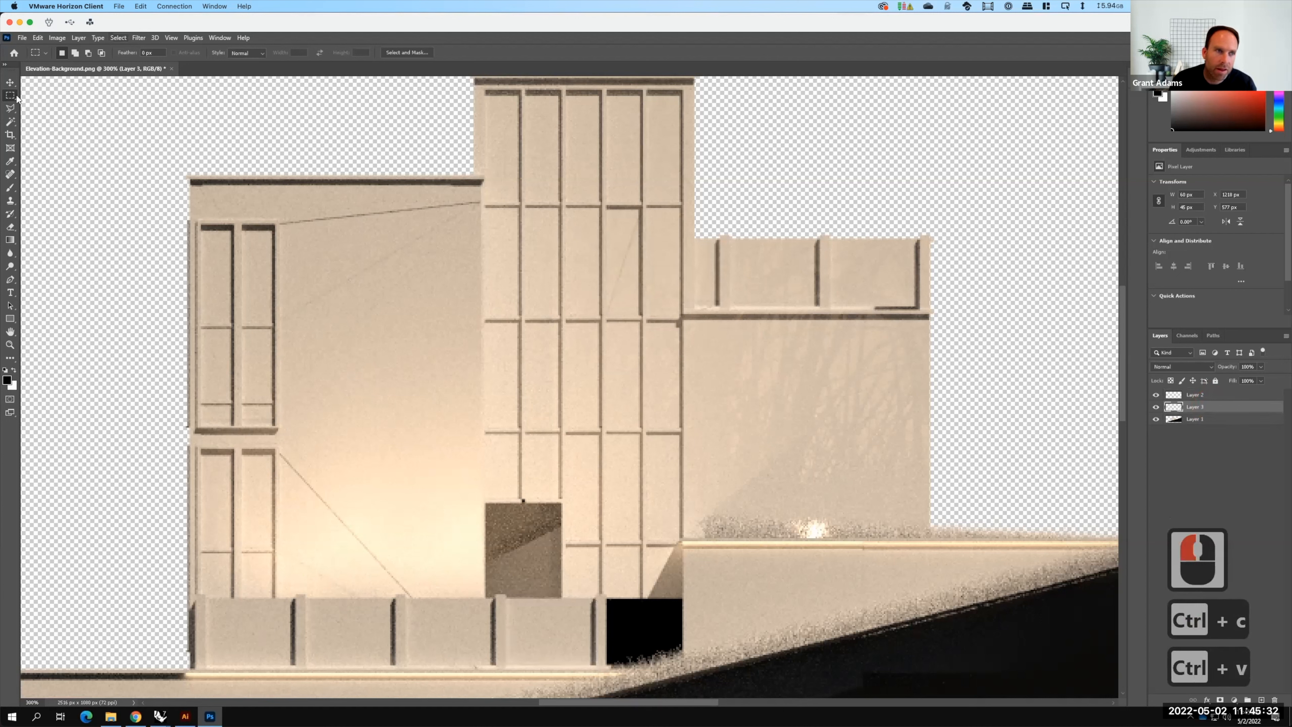
Try to move the copied railing panel over the black gap at the end of the lower railing, and undo the move
left_click(10, 83)
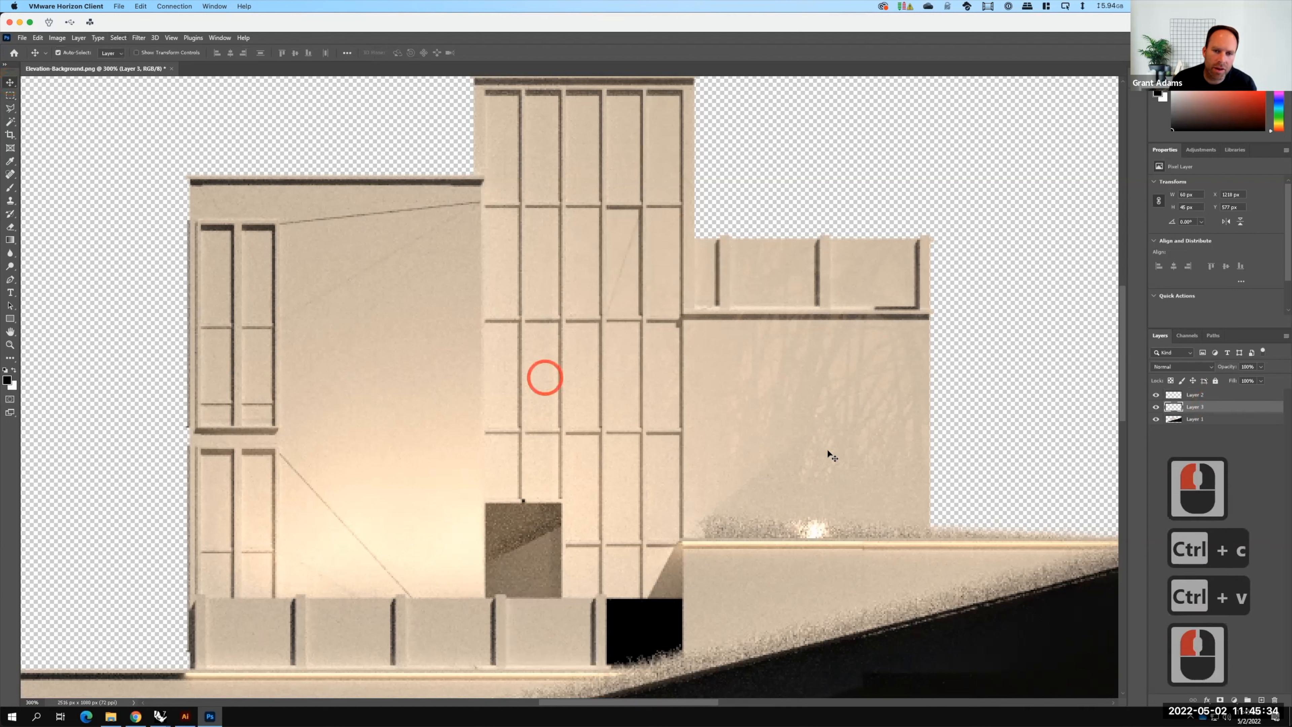
left_click(1187, 396)
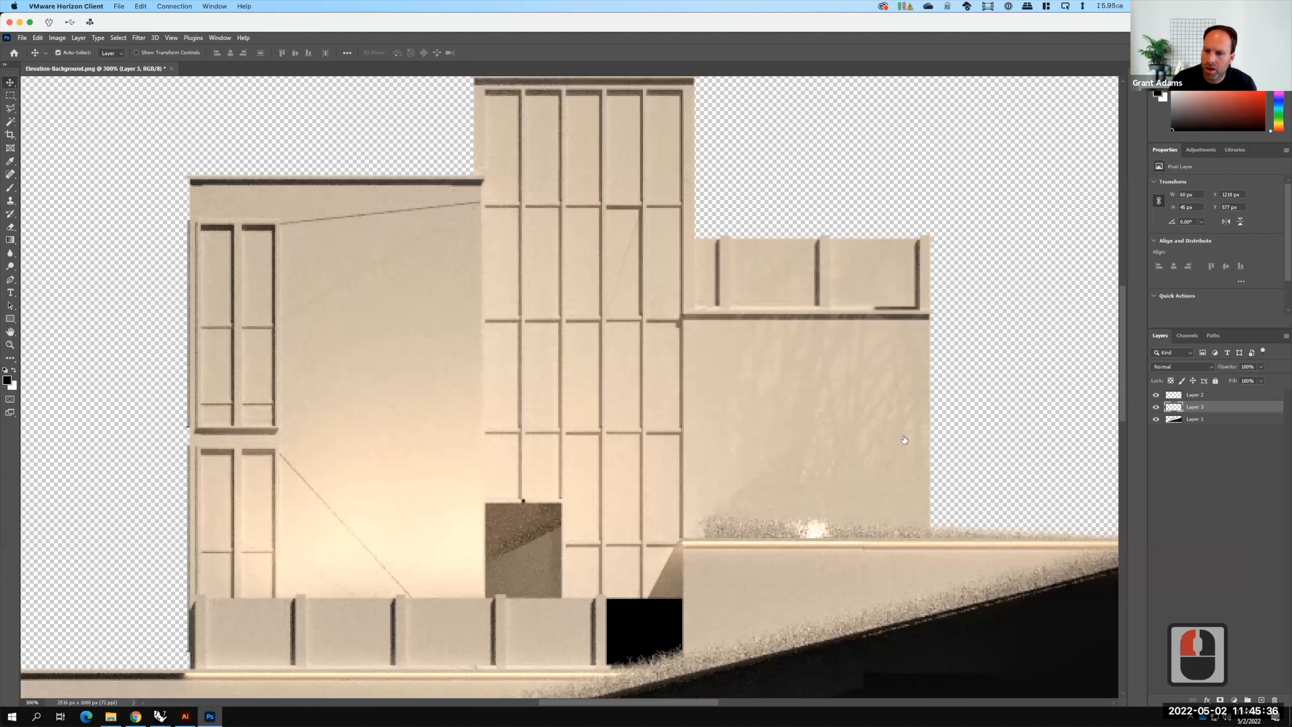
left_click(544, 578)
left_click_drag(550, 561, 453, 595)
key("ctrl+z")
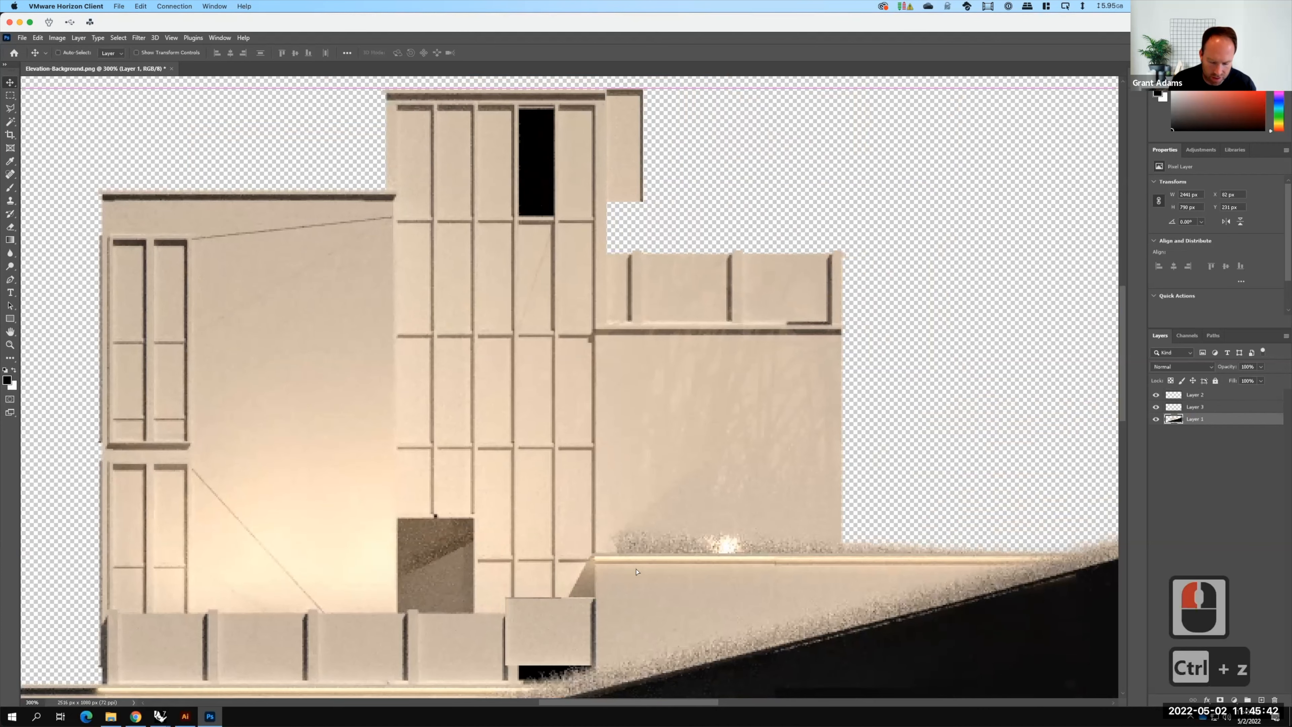
Move the copied railing panel over the black gap at the end of the lower railing
left_click(1206, 407)
left_click(490, 555)
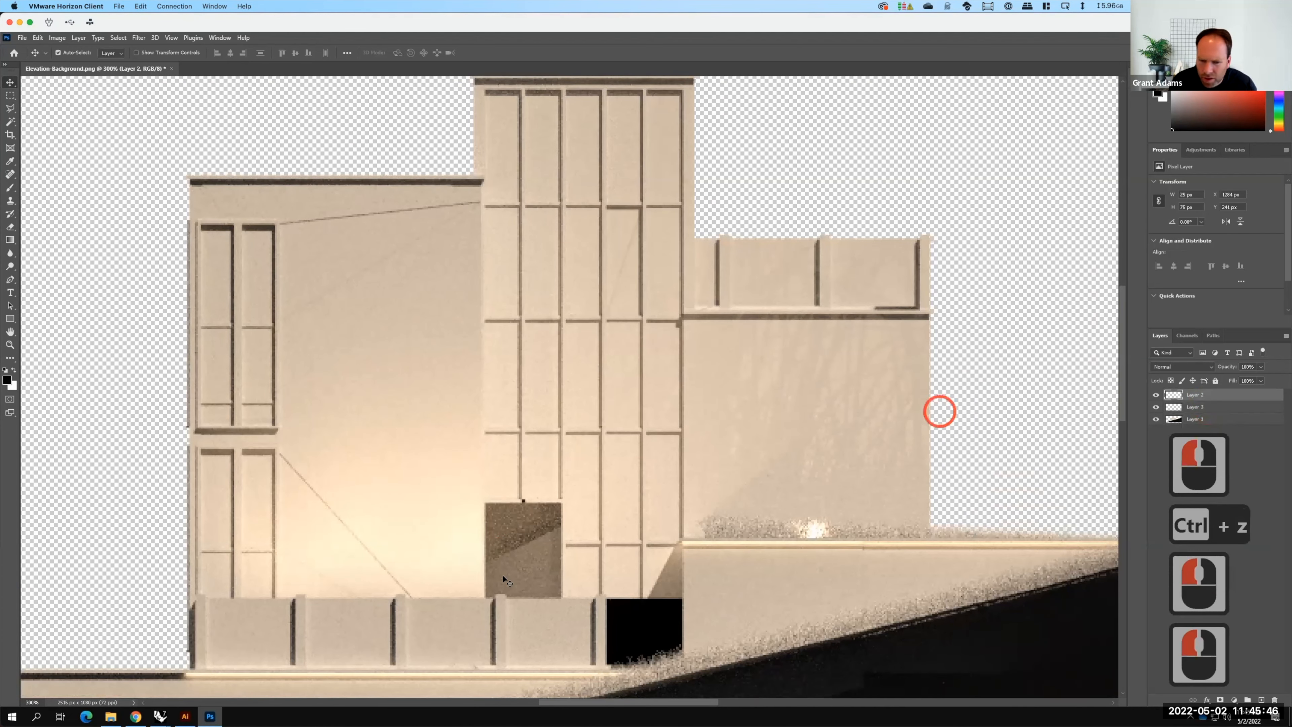
left_click_drag(519, 614, 617, 616)
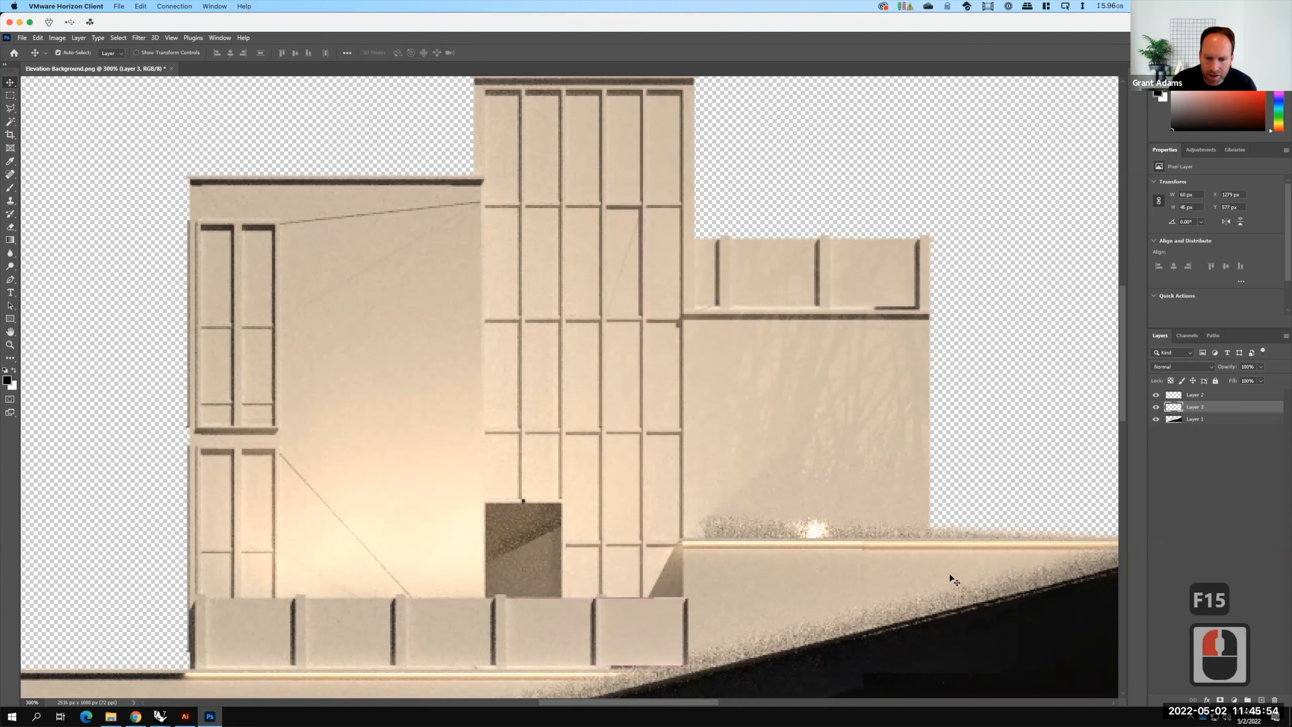
Delete Layer 3 with the copied railing panel and fit the whole image in view
key("BackSpace")
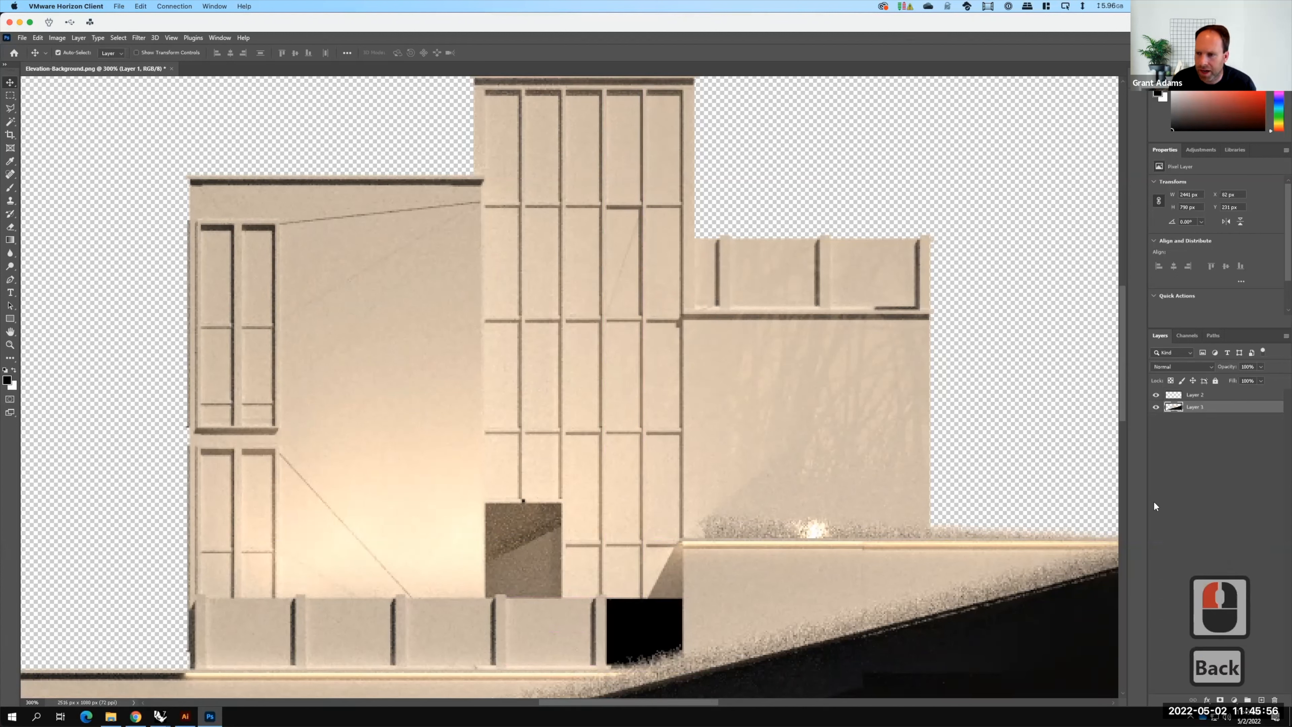
key("Escape")
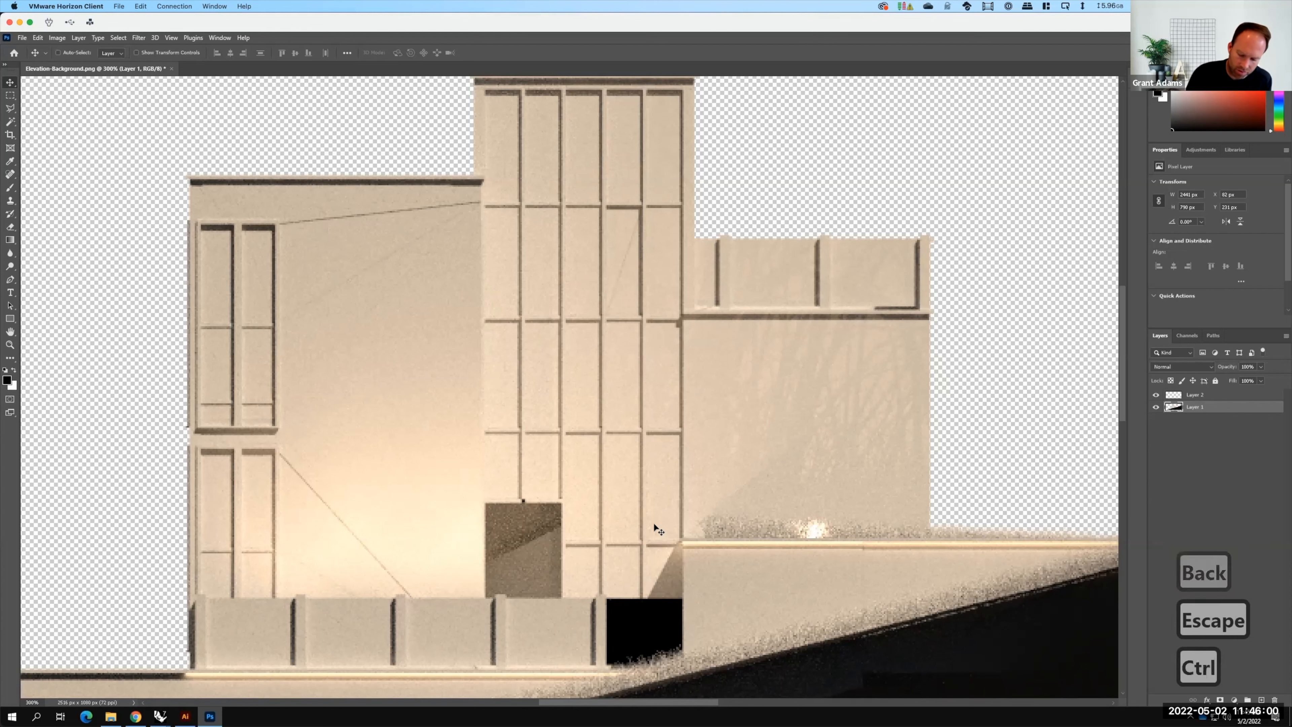
key("ctrl+0")
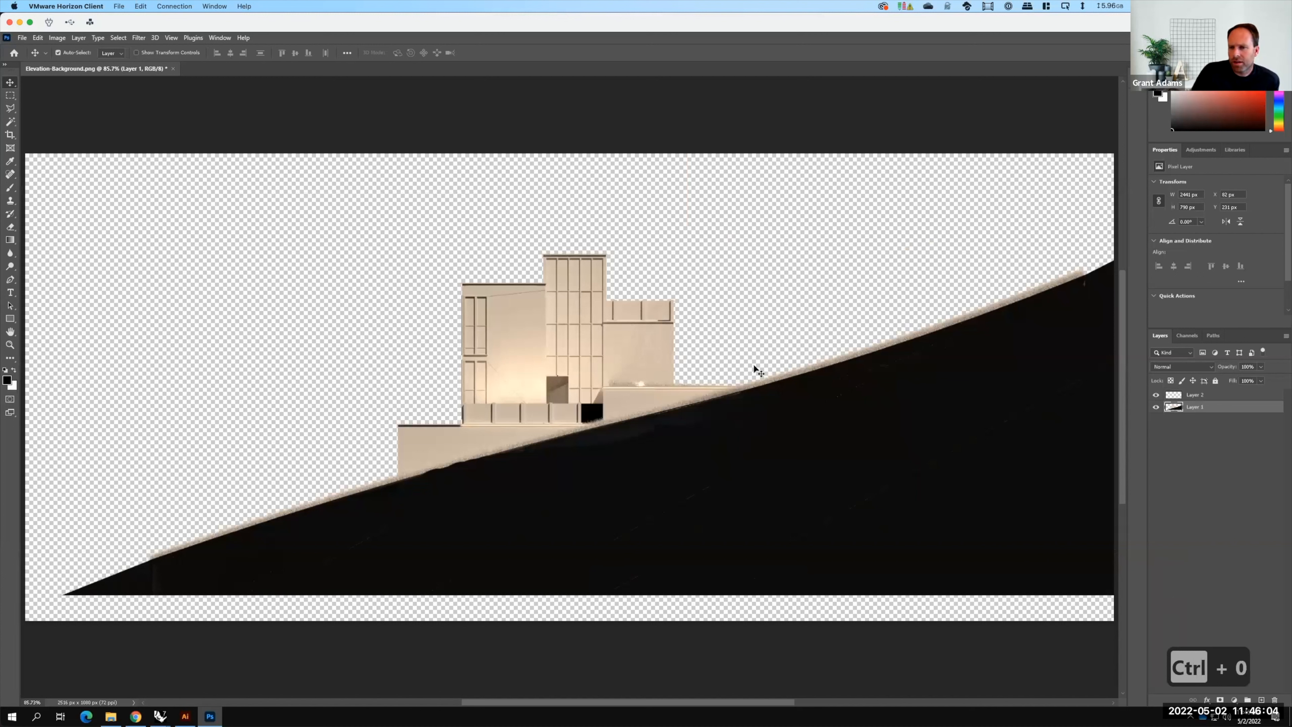
Add a Channel Mixer adjustment layer above Layer 2 and set it to Monochrome
left_click(1213, 396)
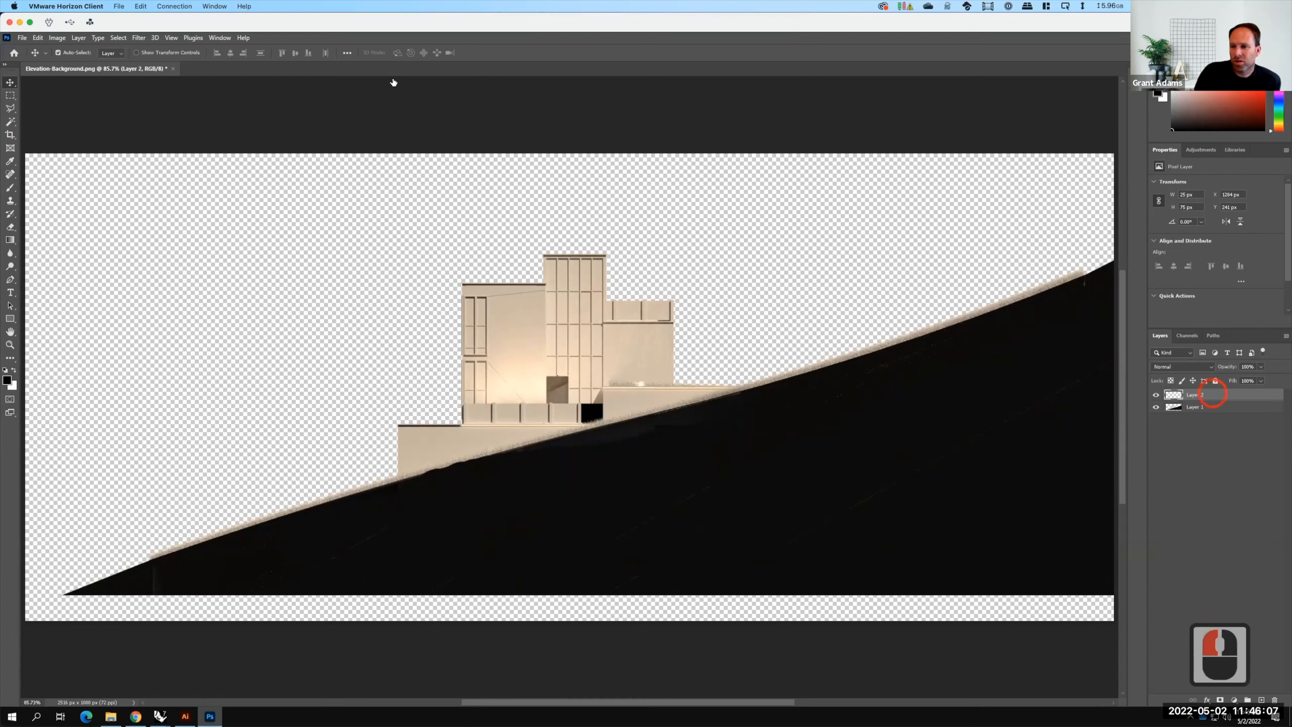
left_click(79, 38)
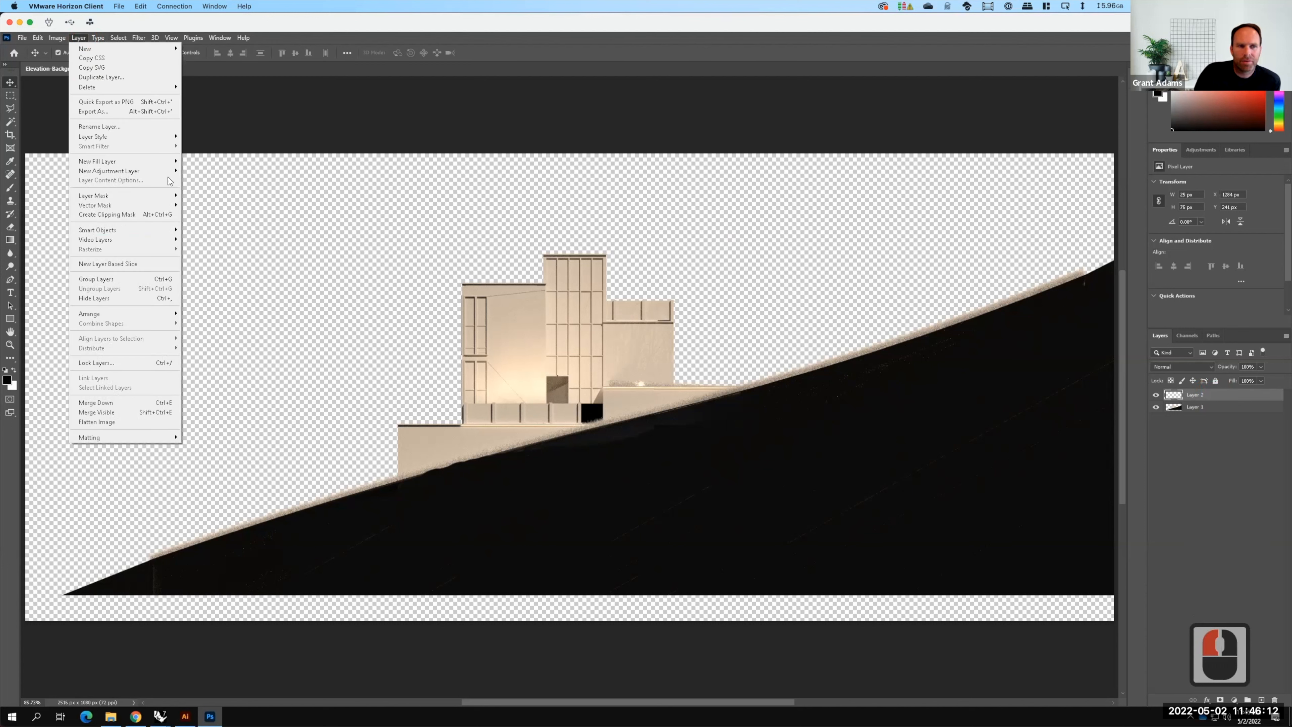
mouse_move(168, 171)
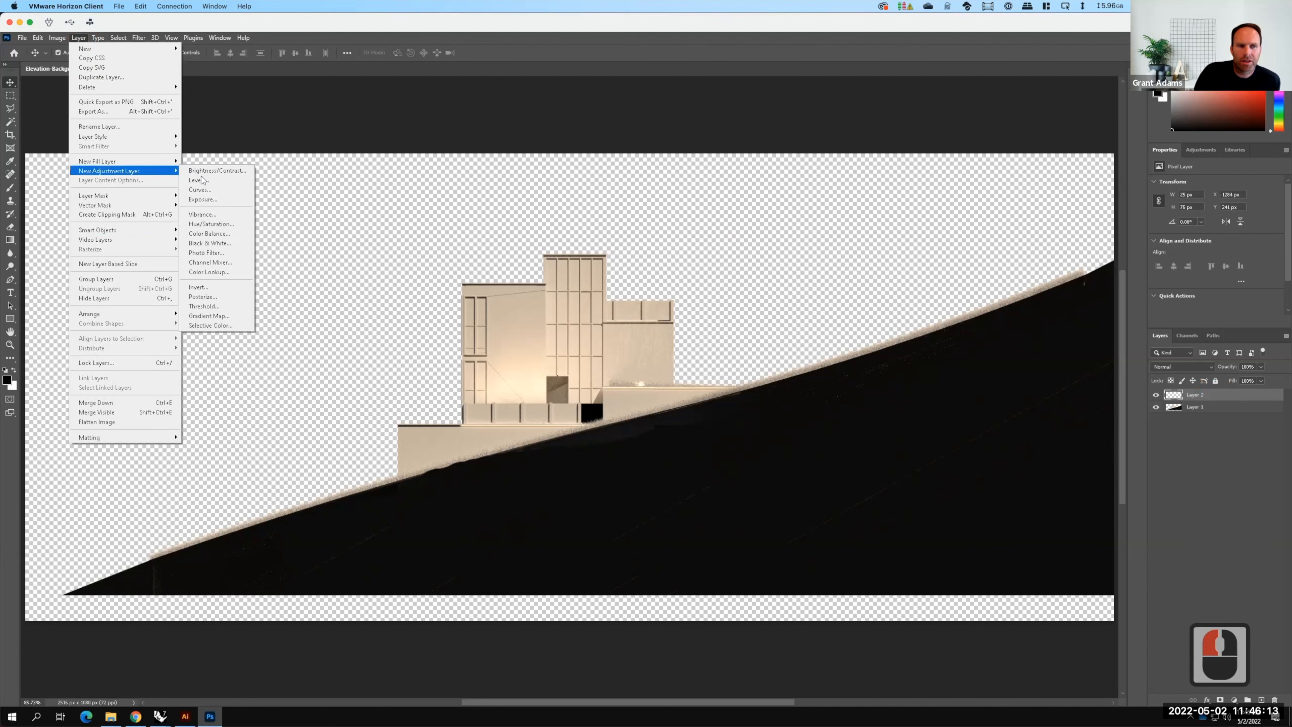
left_click(211, 261)
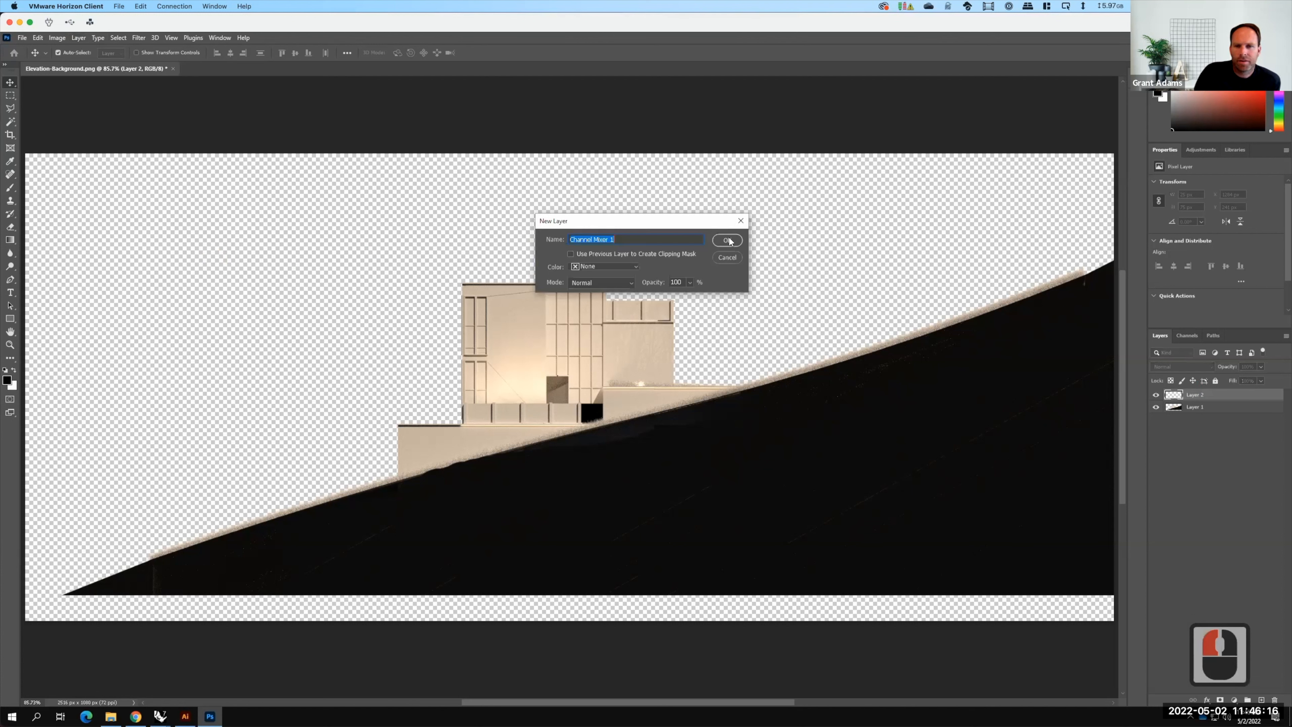
left_click(727, 240)
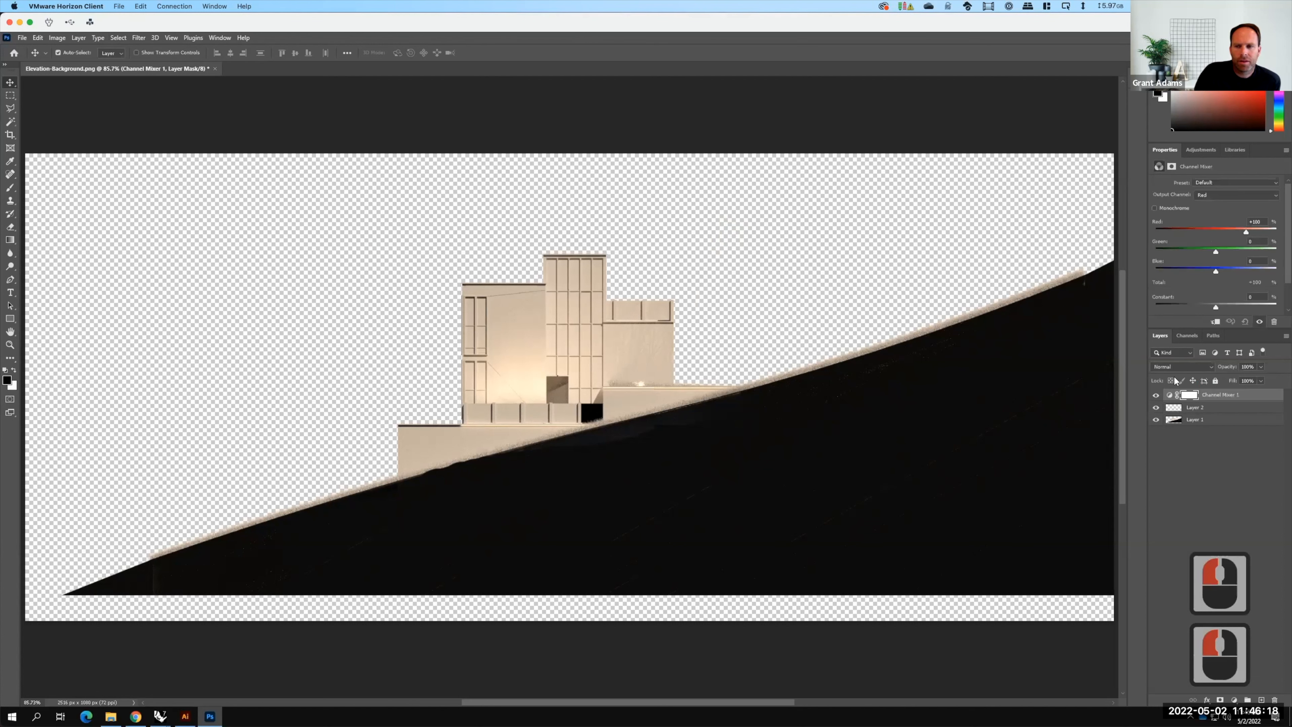
left_click(1154, 207)
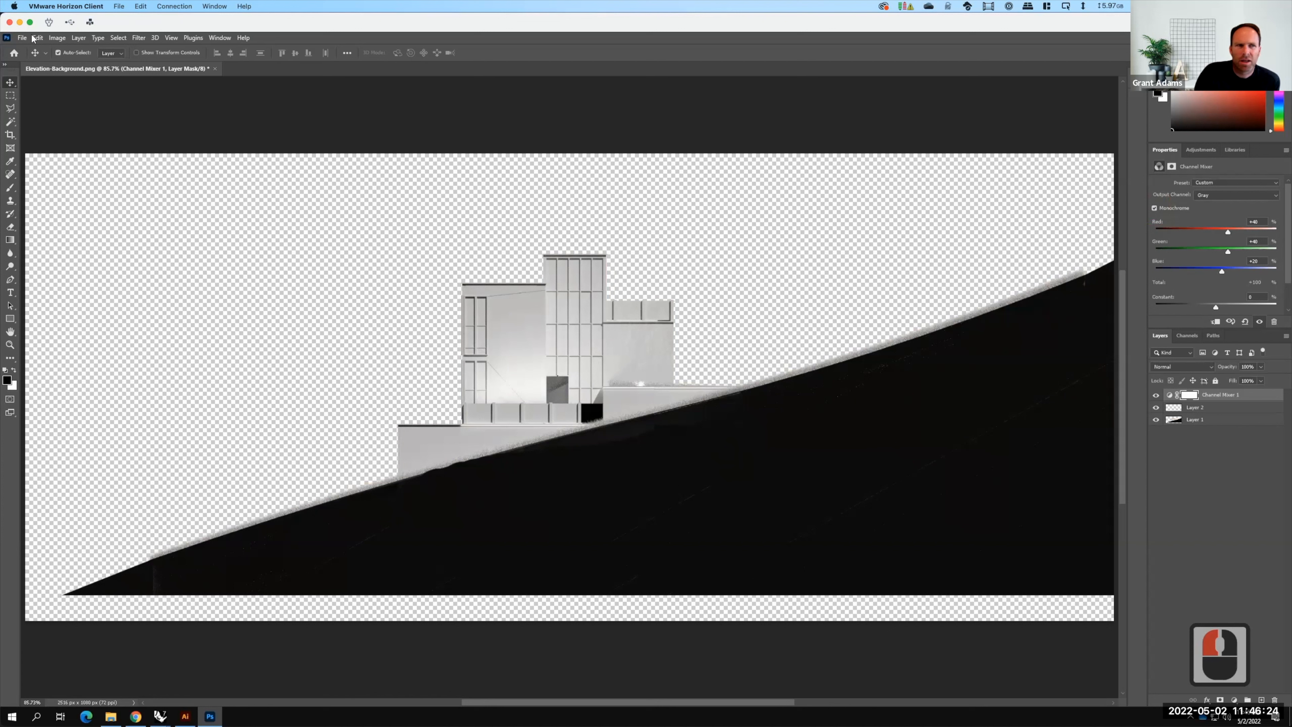
left_click(22, 38)
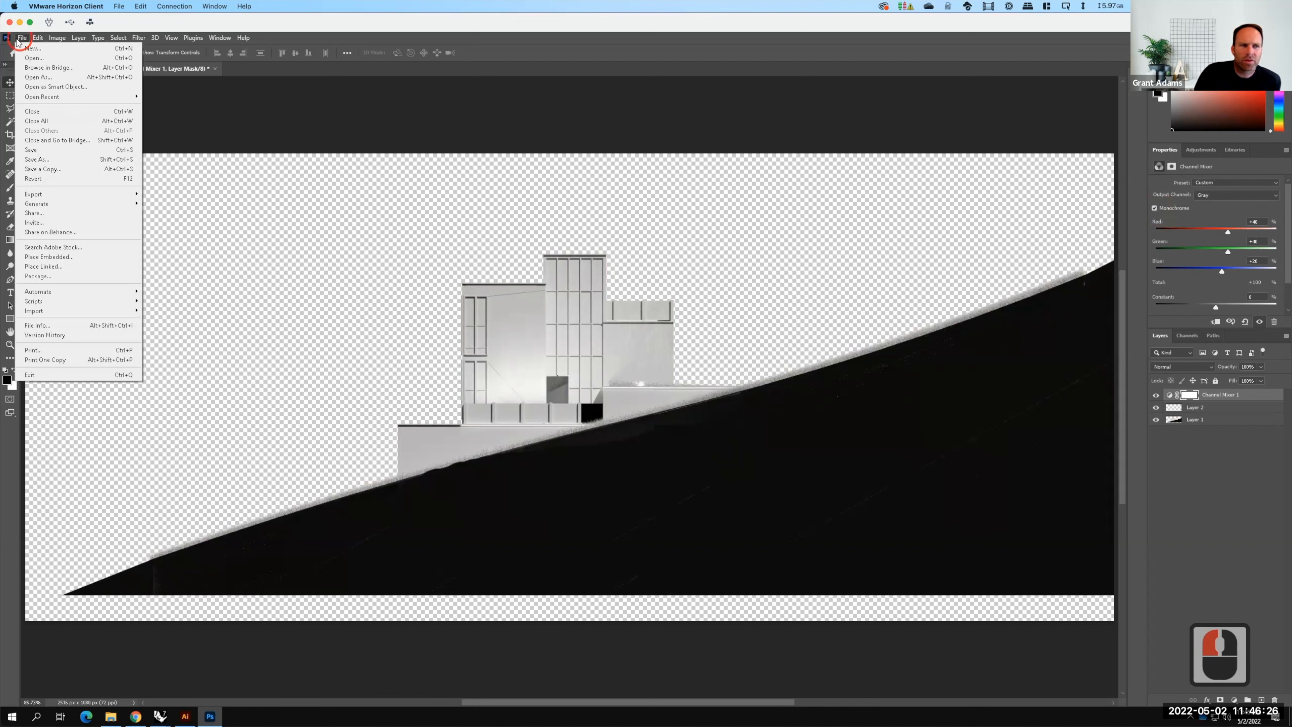
left_click(31, 150)
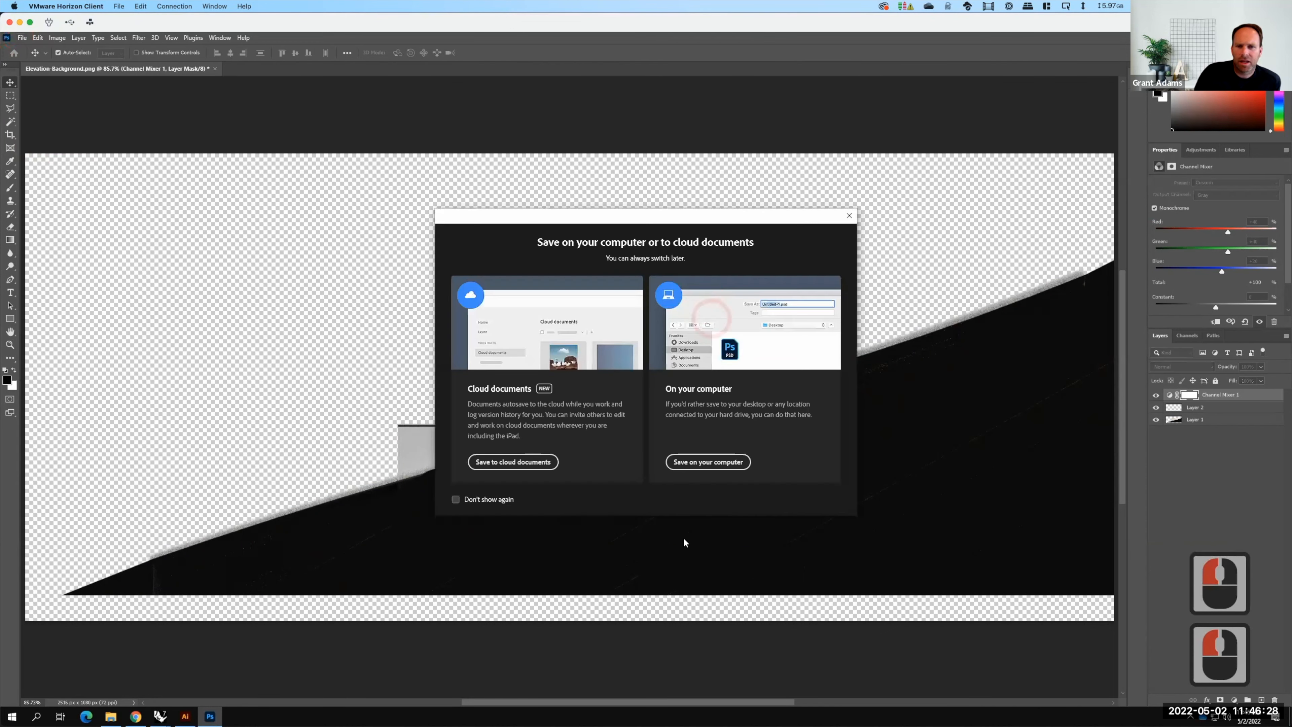
left_click(849, 216)
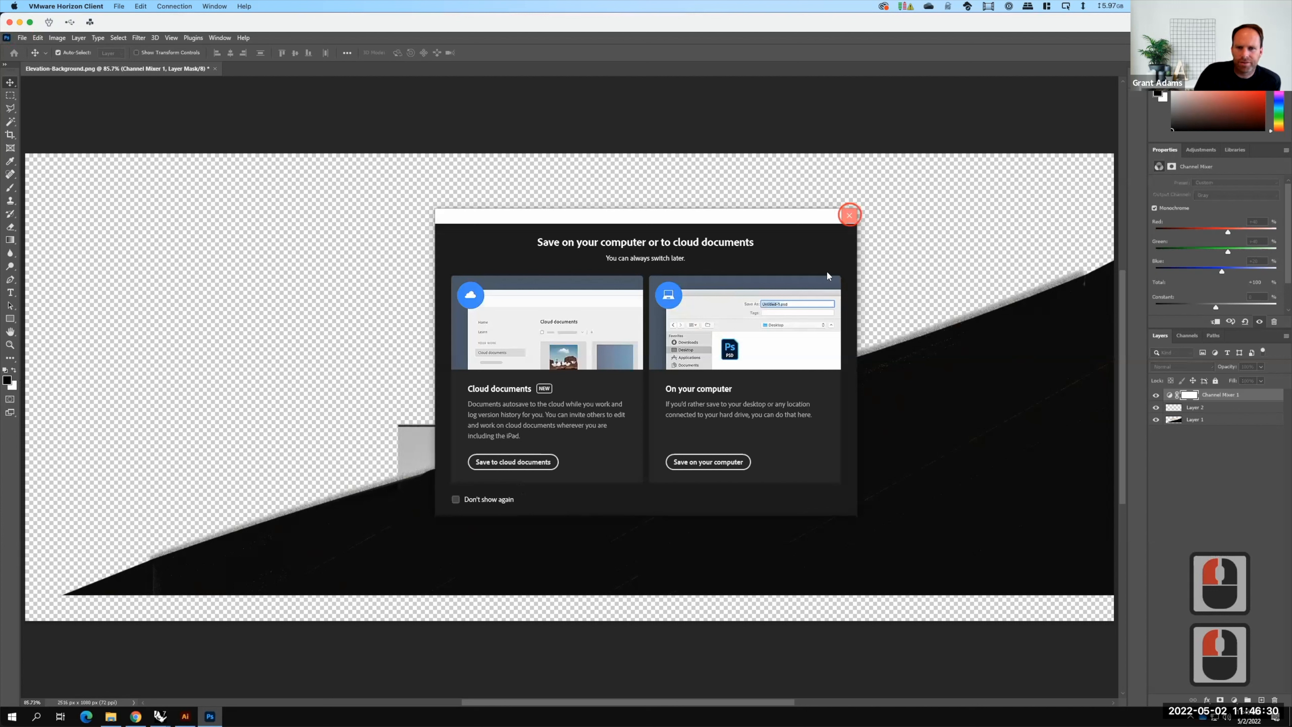
Export the image as a PNG with transparency named Elevation-Background in the Elevation folder, replacing the existing file
left_click(22, 38)
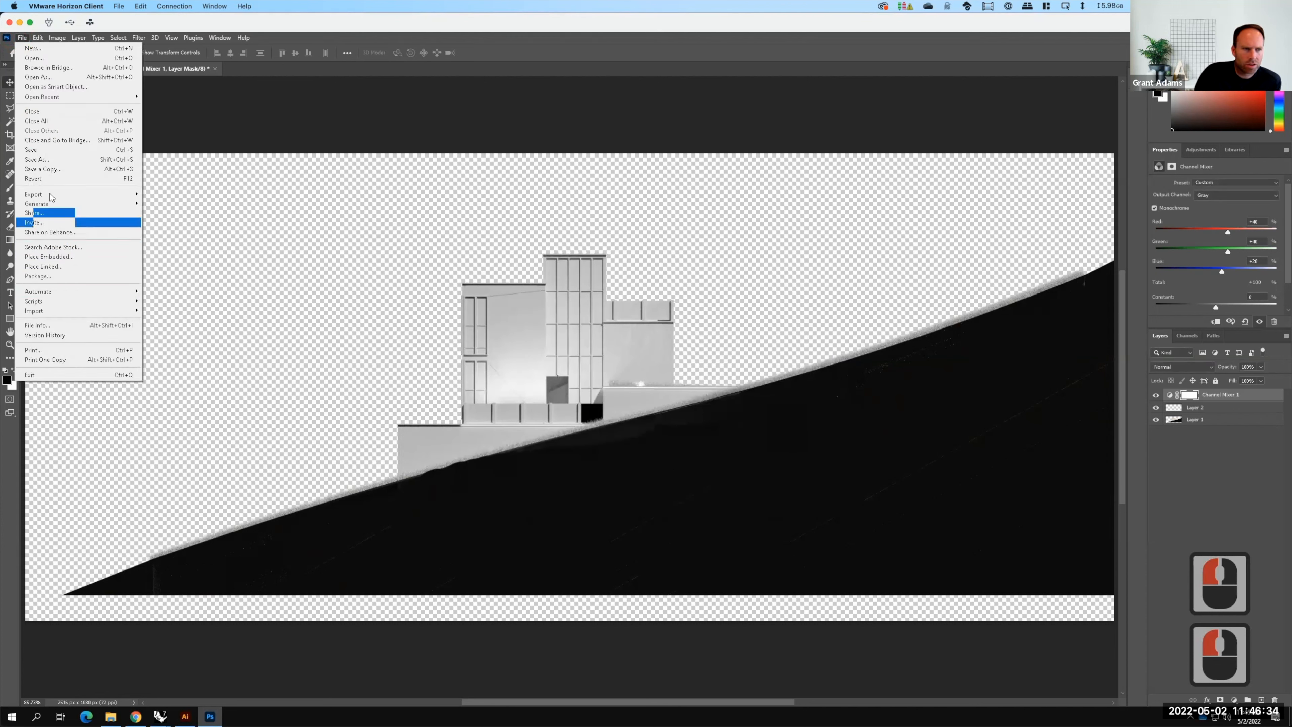
mouse_move(50, 196)
left_click(164, 201)
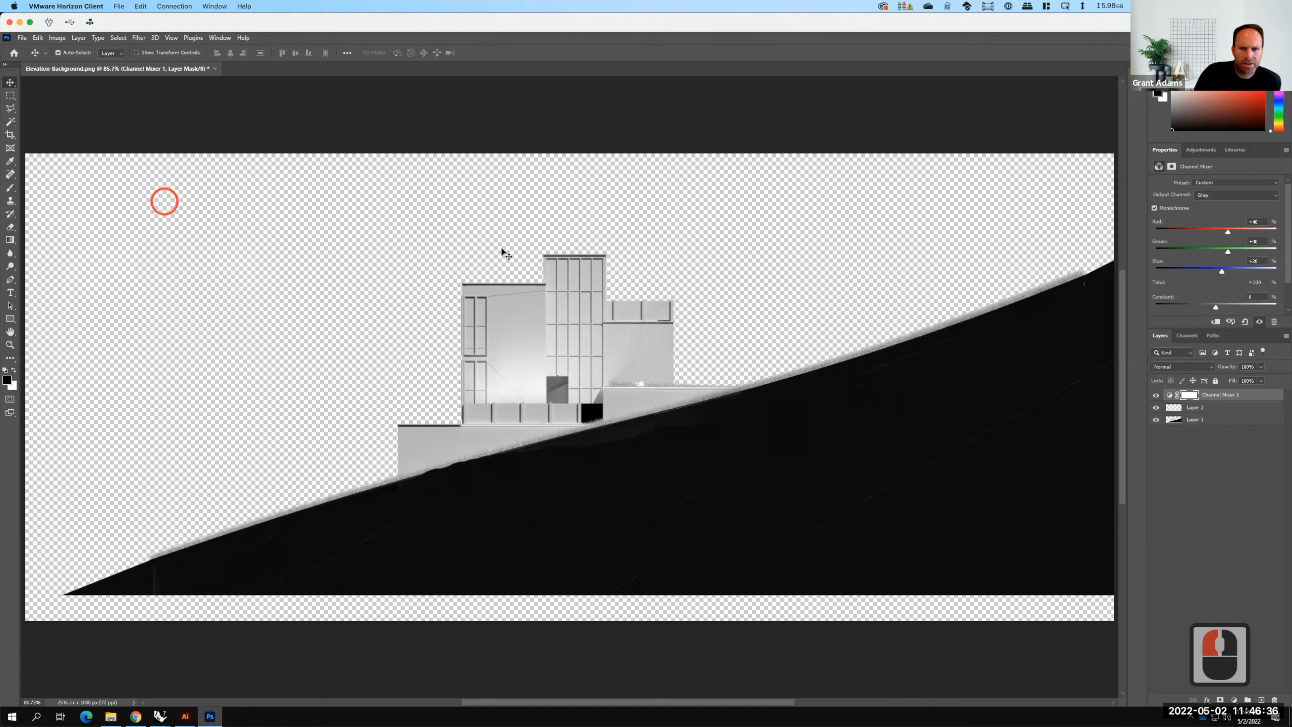
left_click(451, 225)
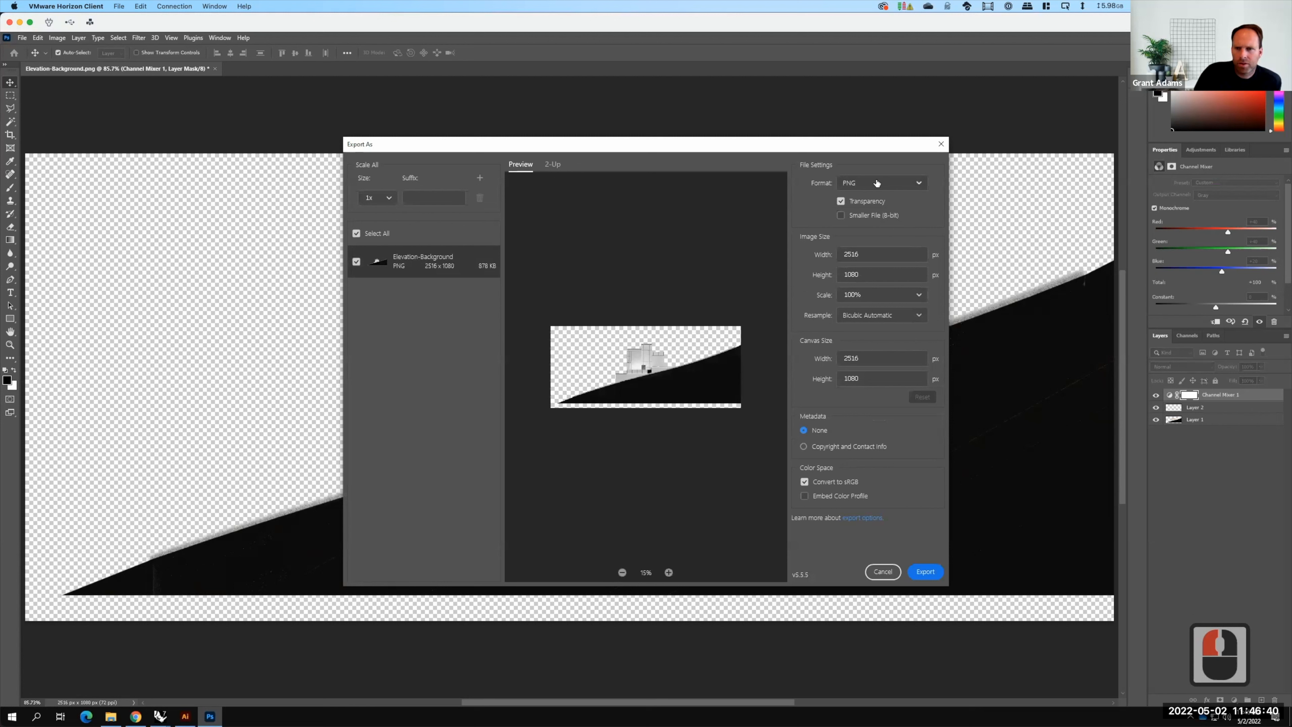
left_click(924, 572)
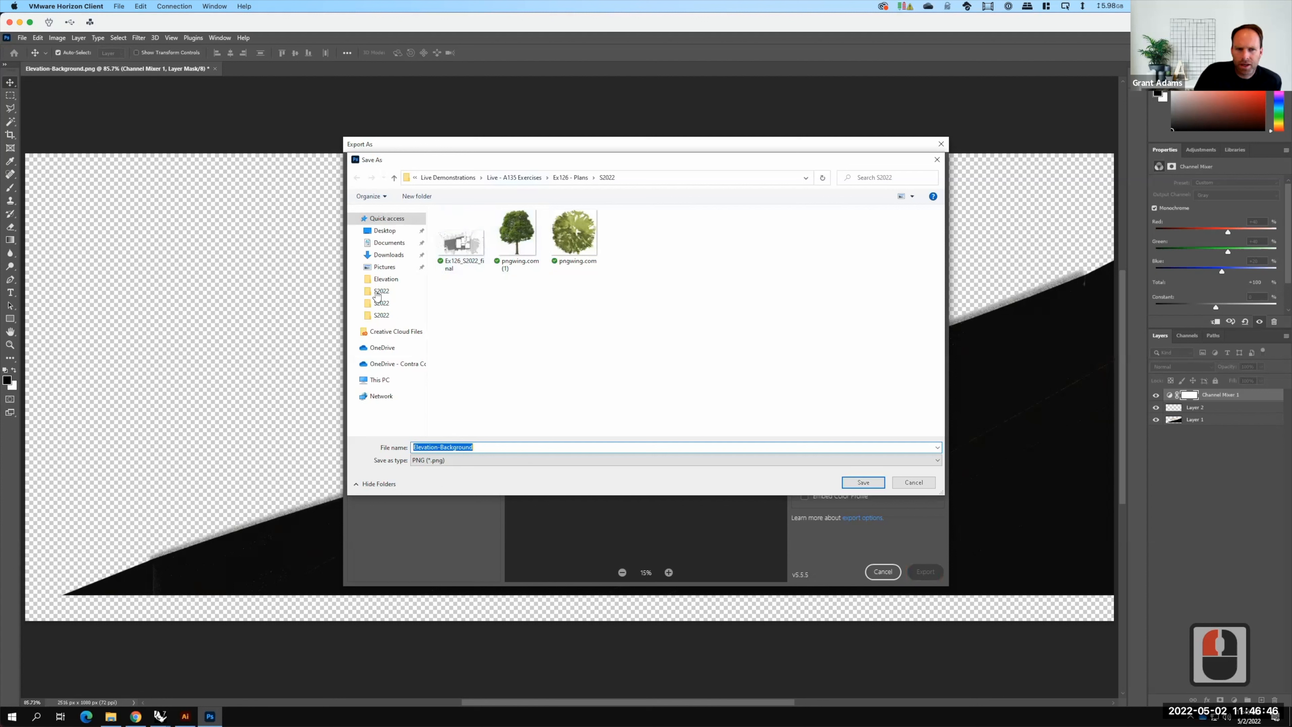
left_click(455, 218)
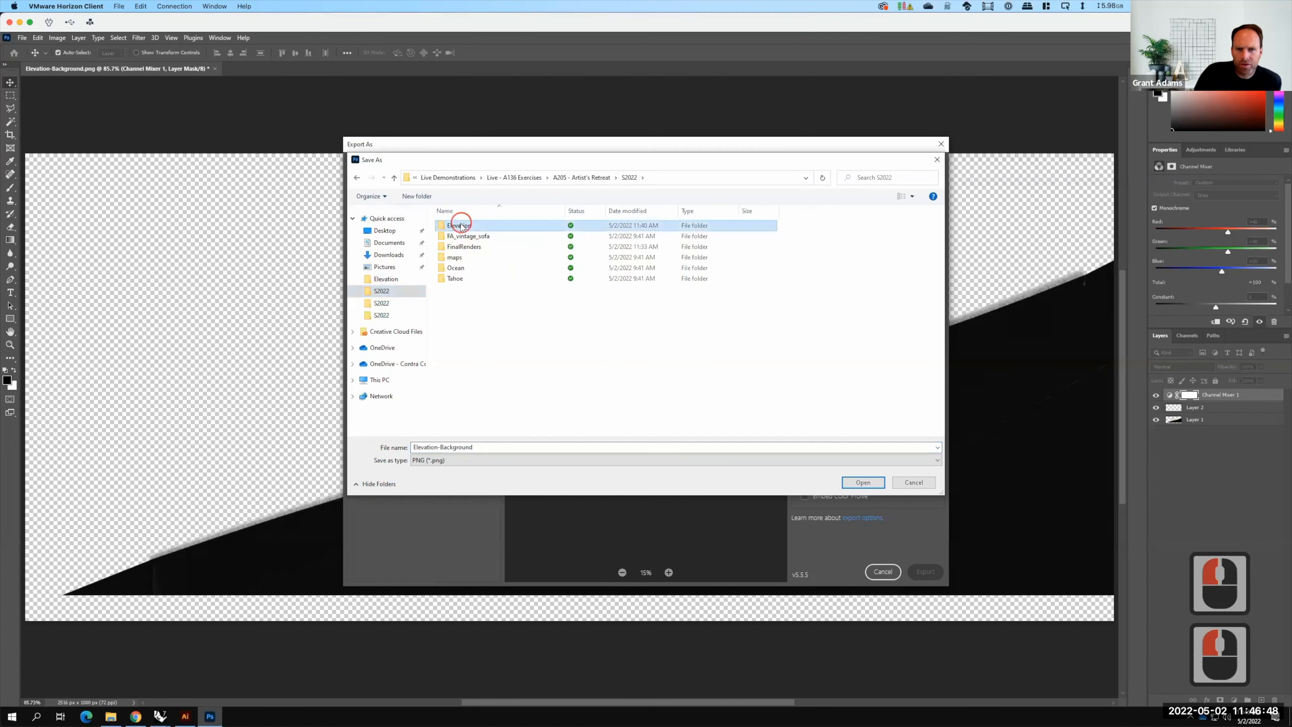
double_click(454, 217)
key("F15")
left_click(870, 478)
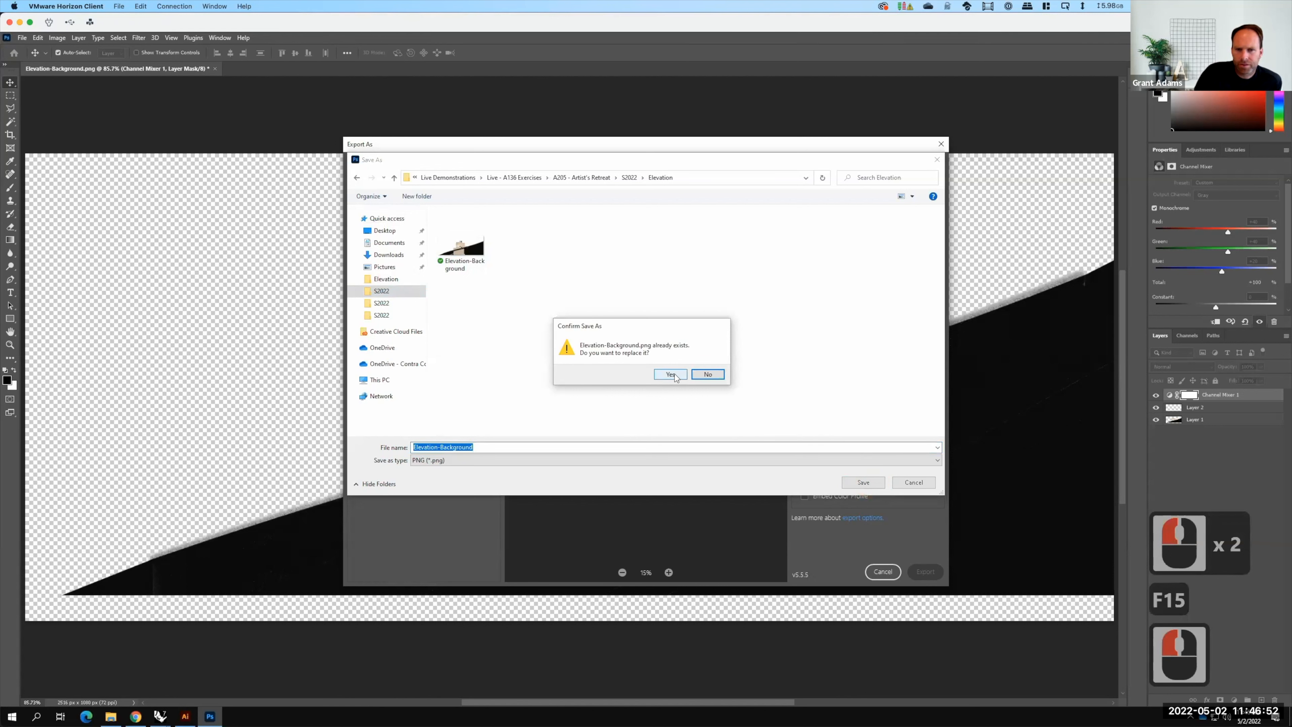
left_click(674, 375)
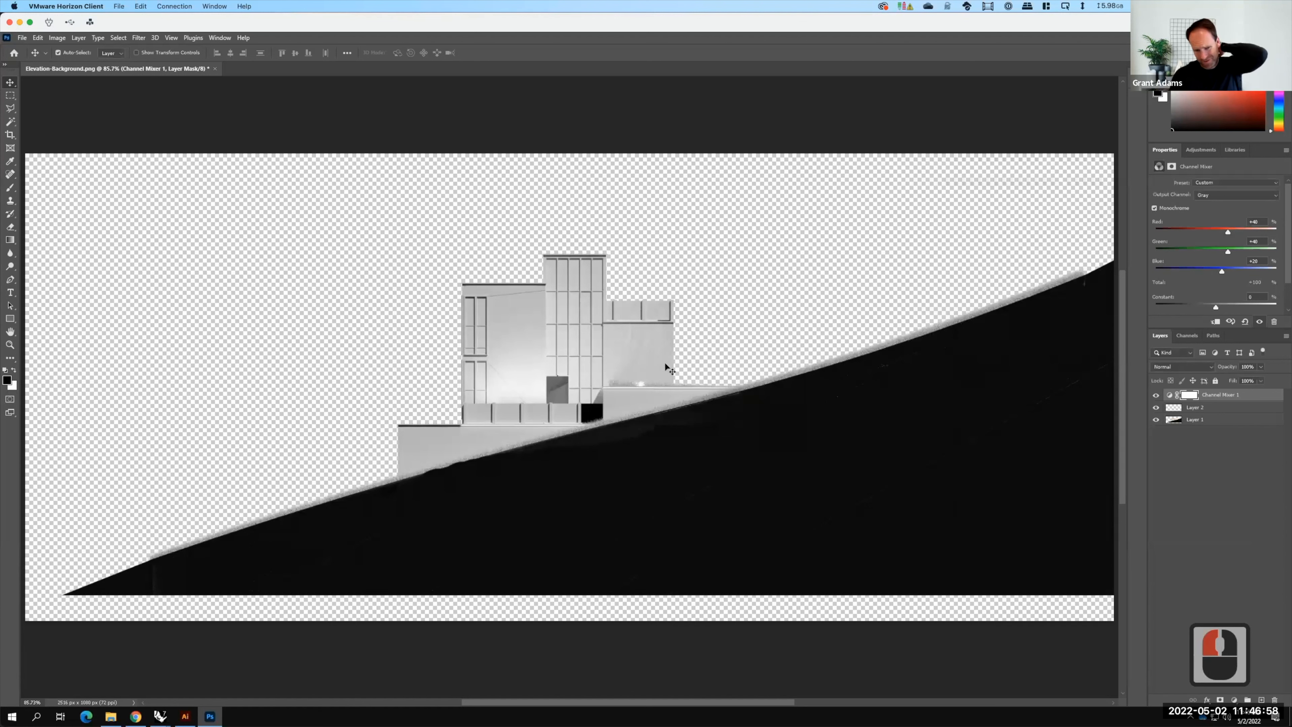
Switch to Illustrator and place the exported Elevation-Background image at the artboard's upper-left corner
left_click(186, 715)
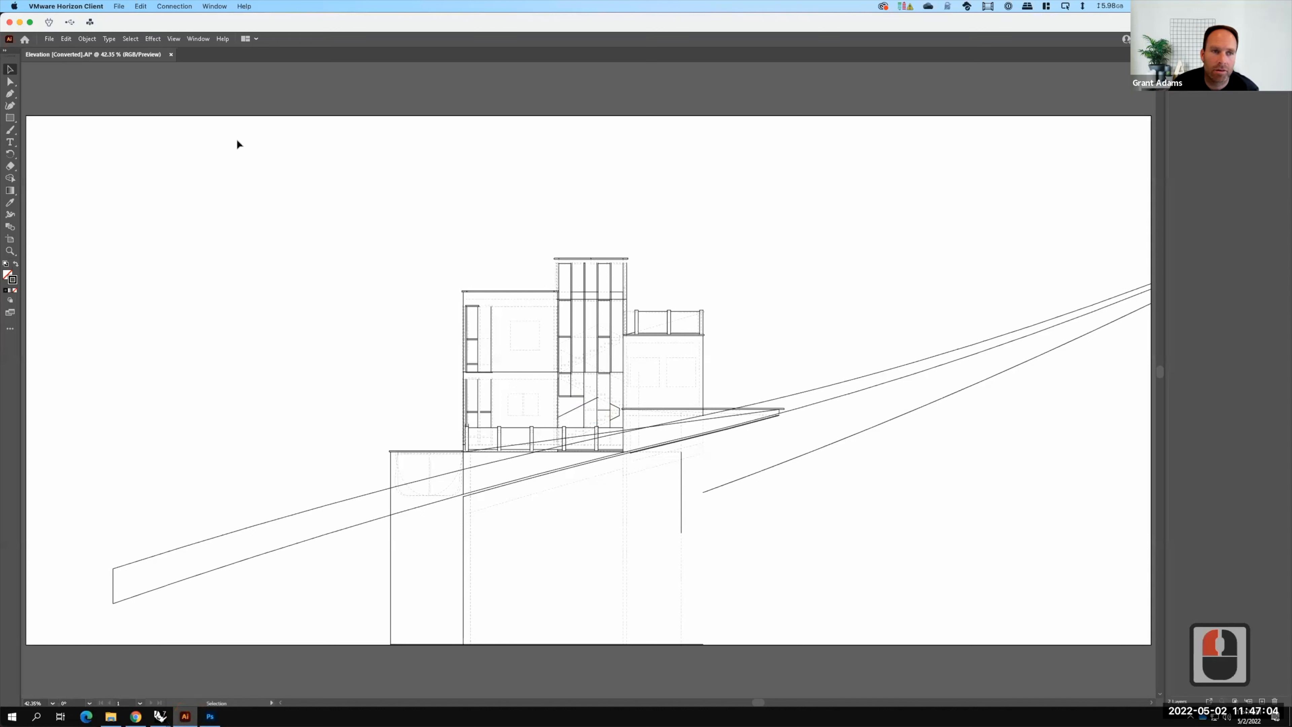
left_click(48, 39)
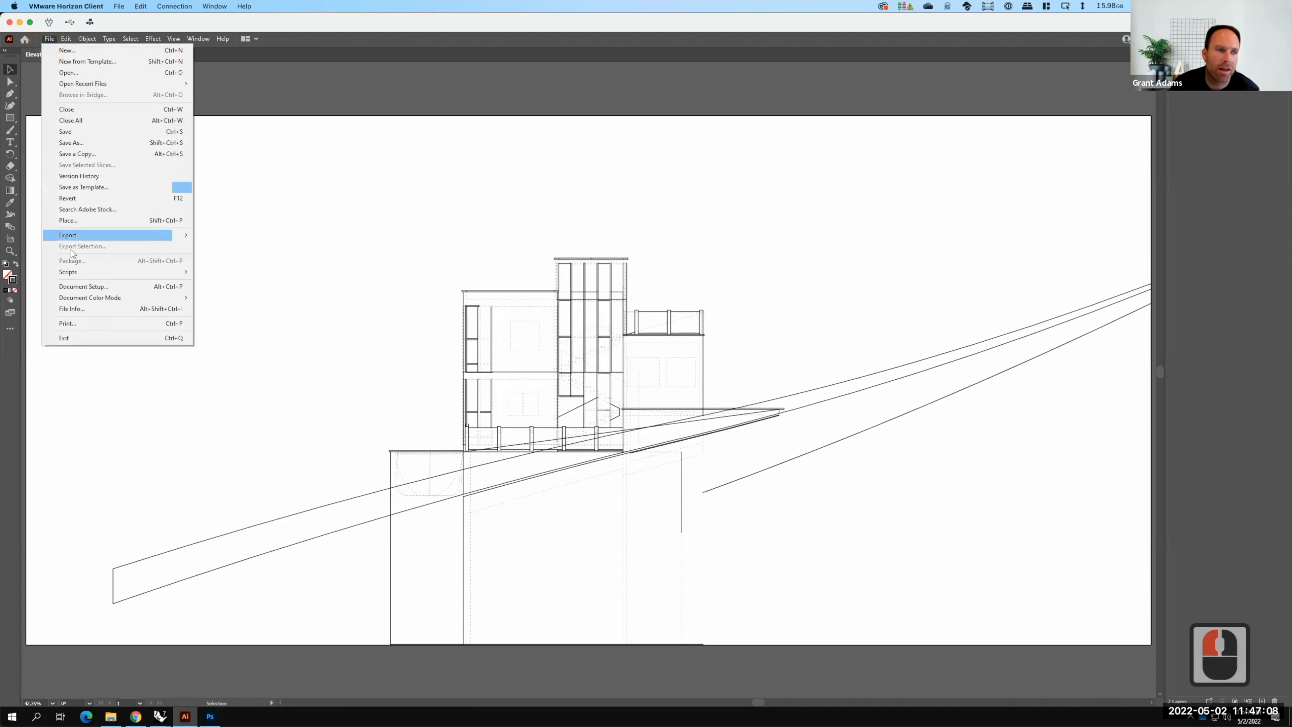
left_click(78, 219)
left_click(176, 133)
left_click(524, 423)
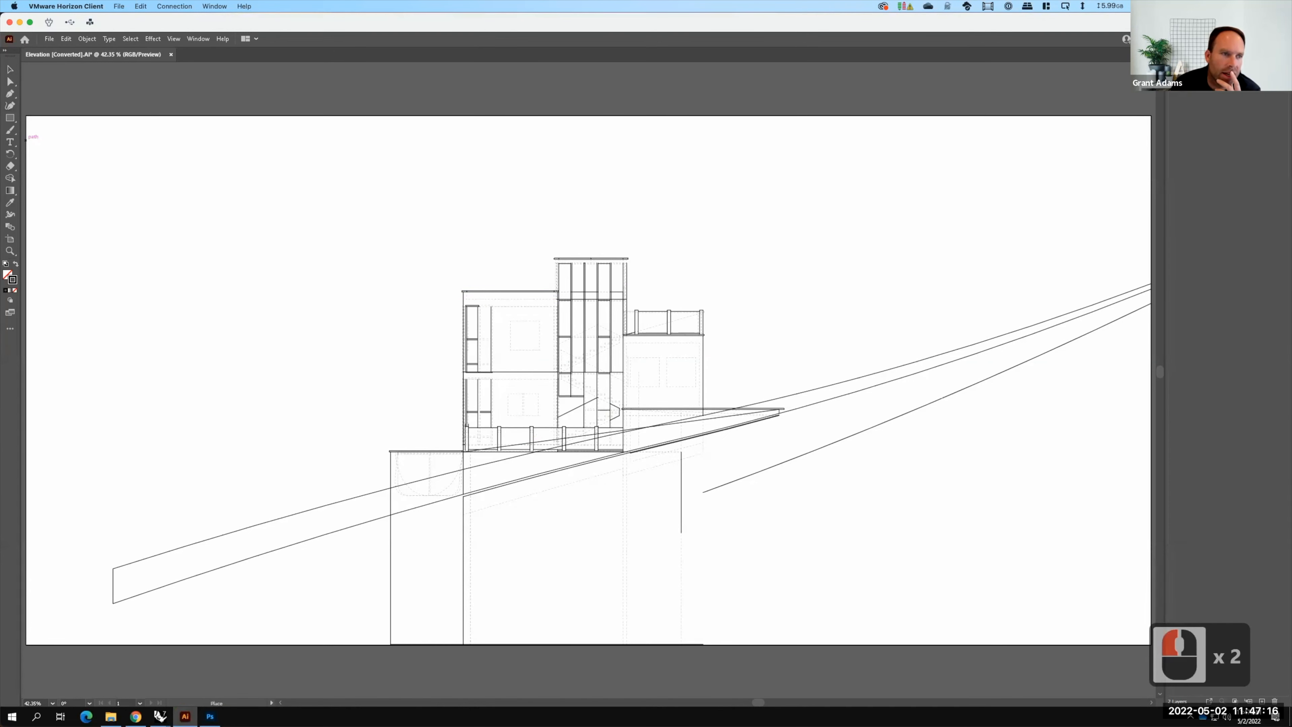
left_click(27, 116)
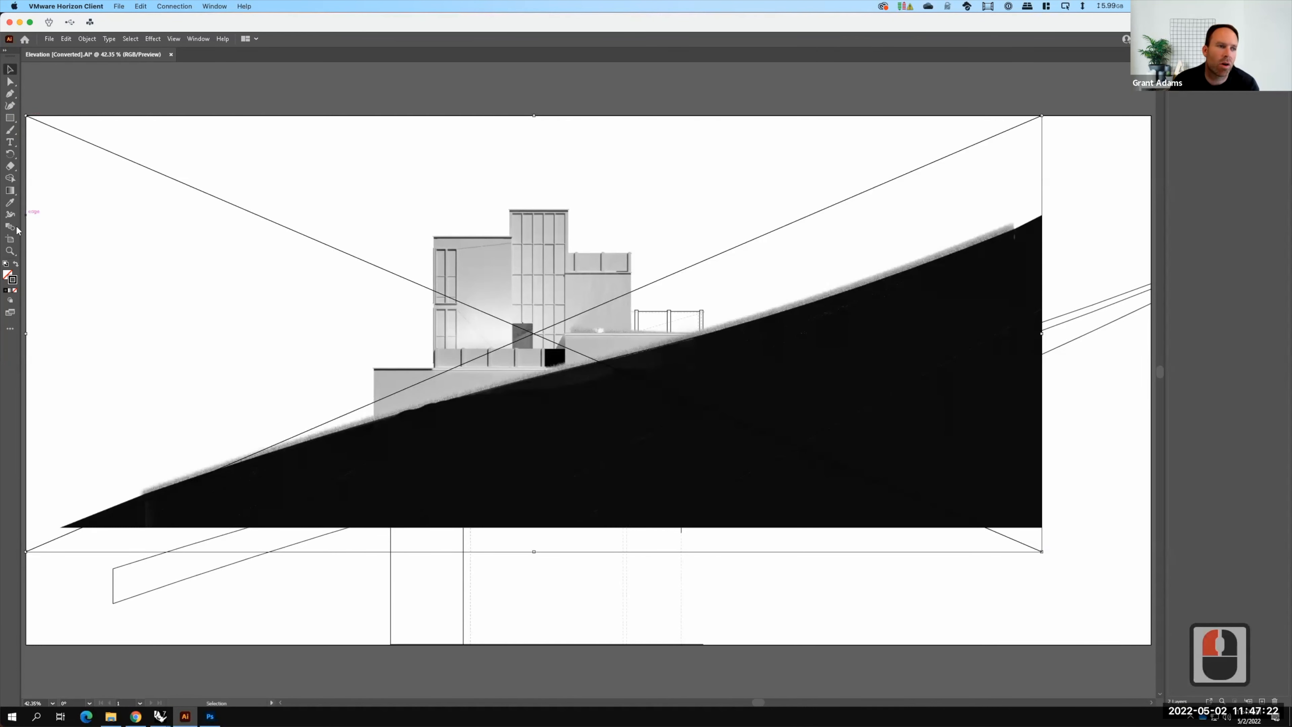
Try to enlarge the placed image and shift it onto the building linework, and undo these changes
left_click_drag(1041, 551, 1094, 591)
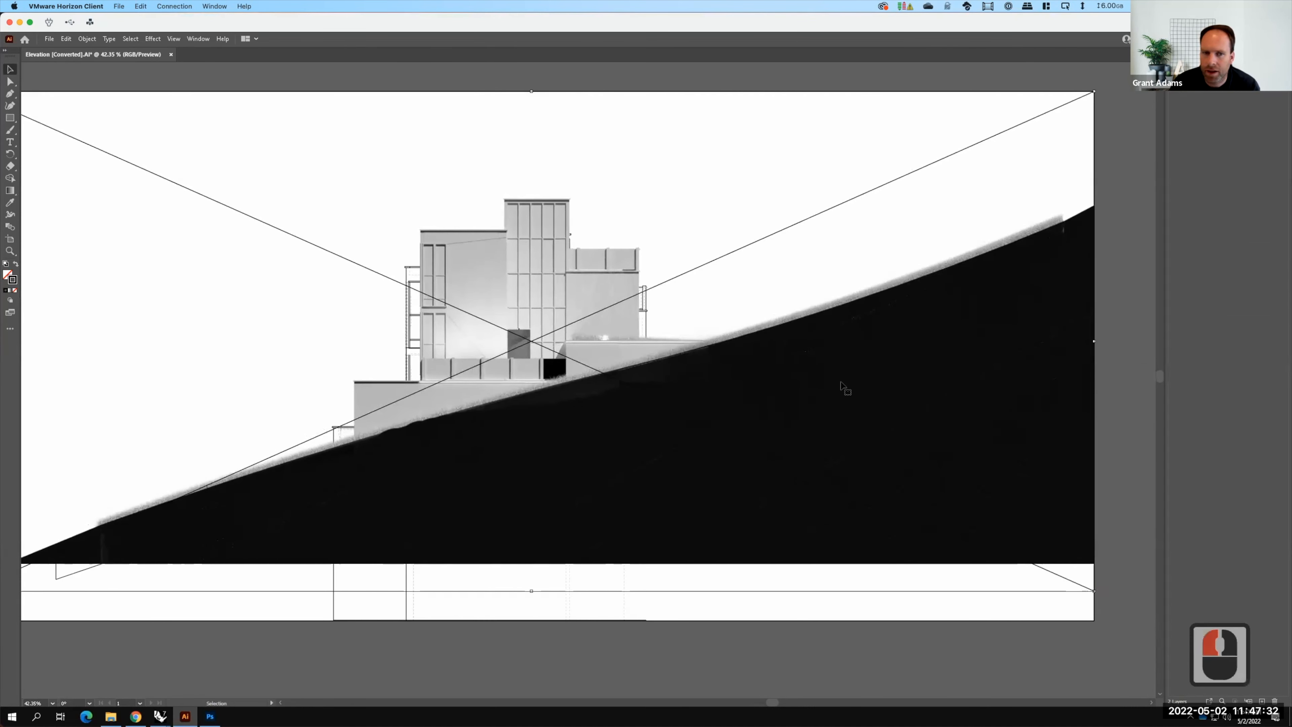
left_click_drag(903, 436, 883, 454)
left_click_drag(1069, 138, 1057, 189)
key("ctrl+z")
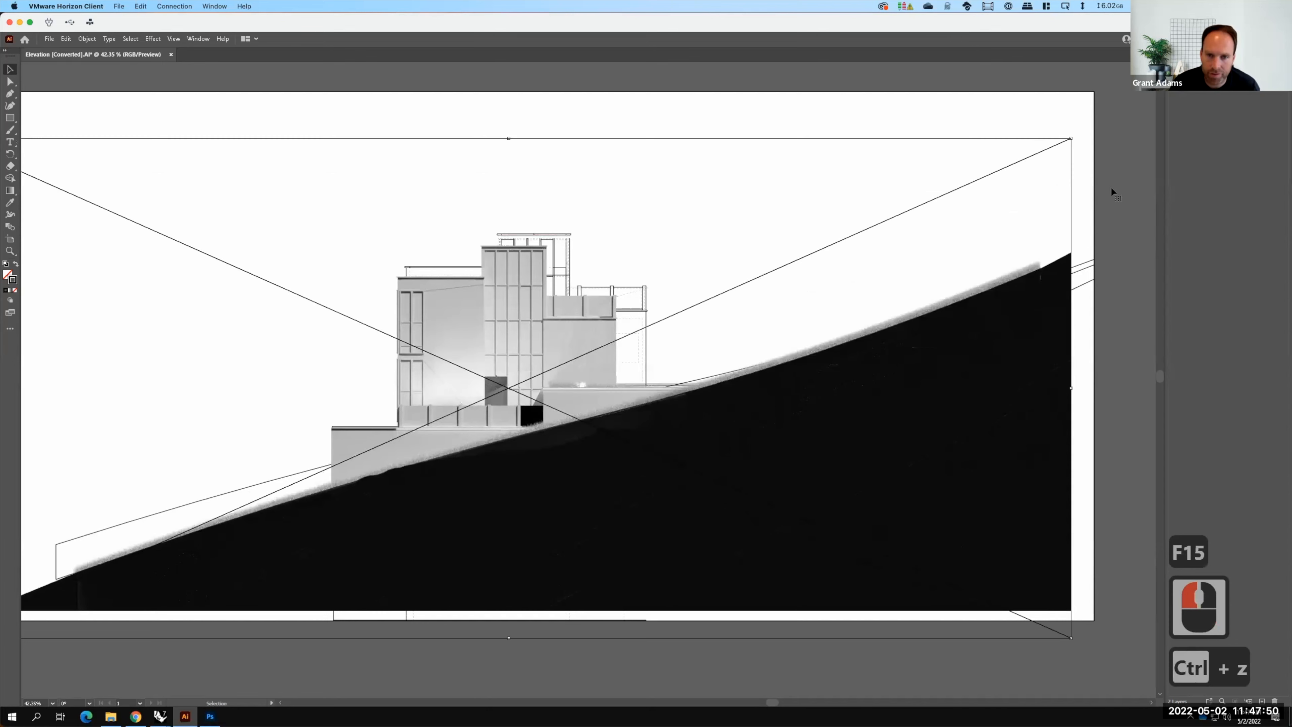
key("ctrl+z")
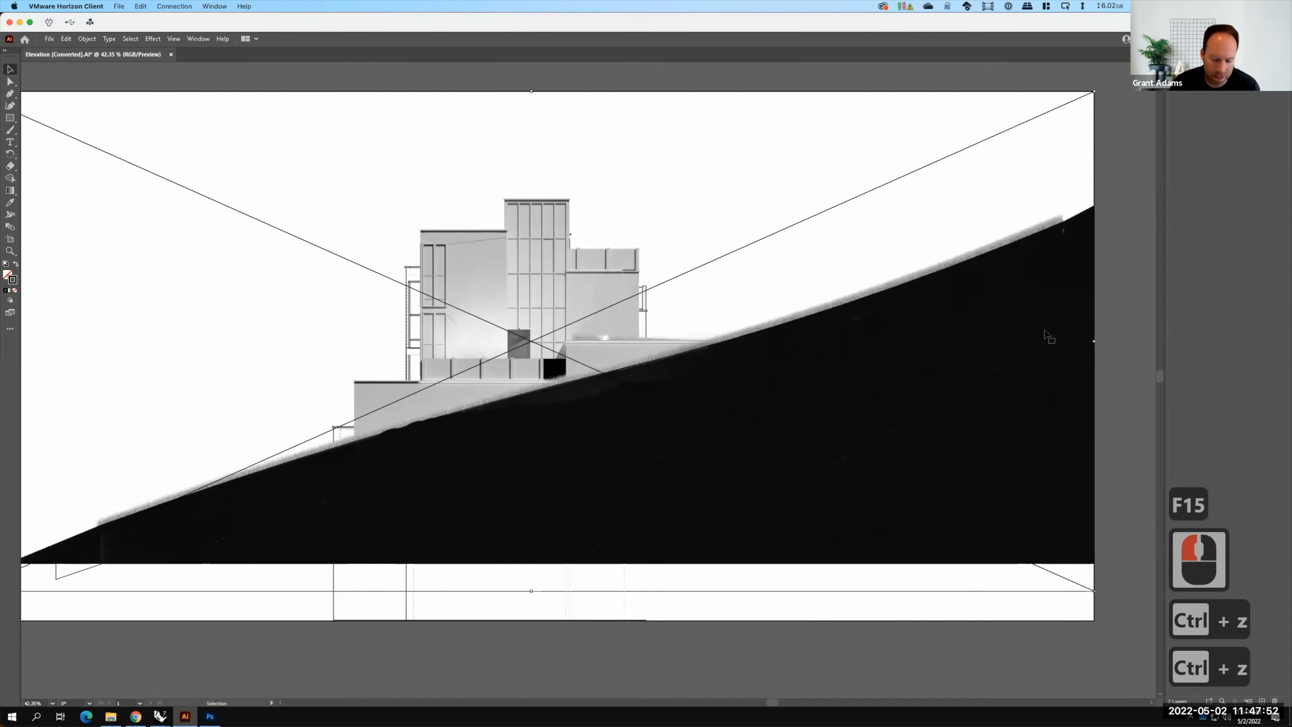
key("ctrl+z")
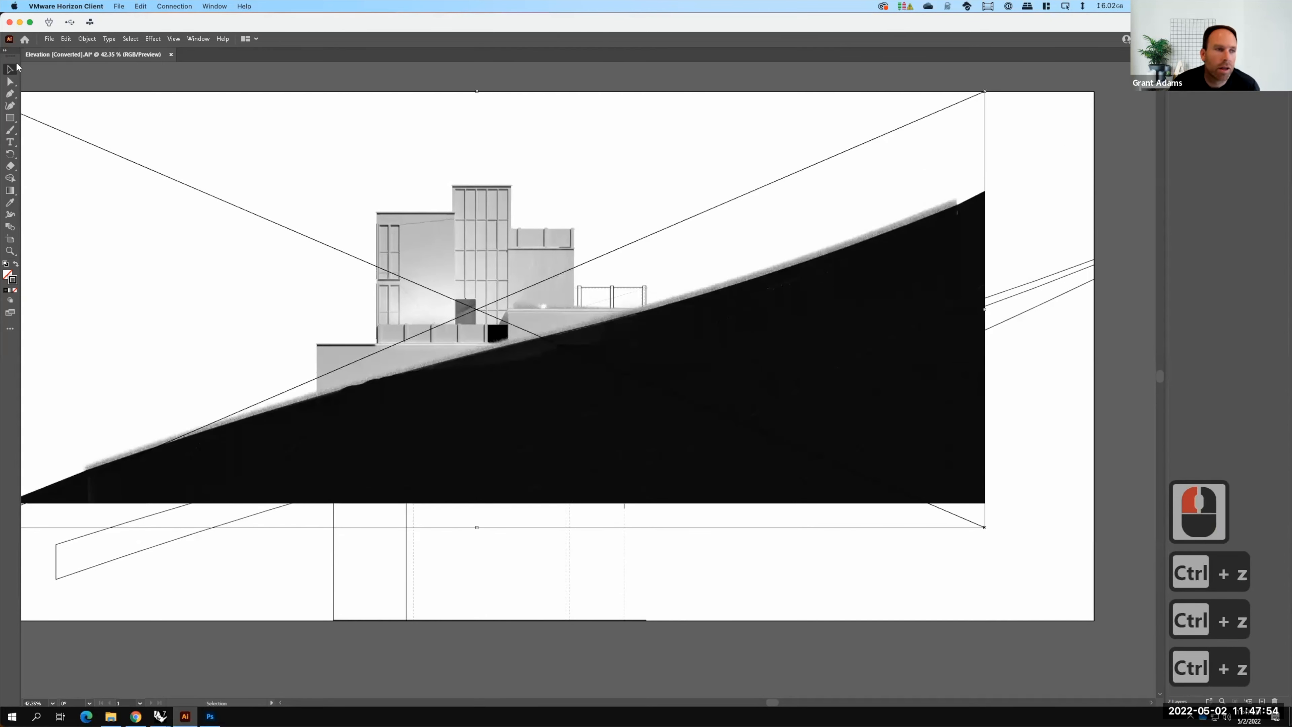
Scale the placed image proportionally to the artboard's width and align it with the artboard's upper-right corner
key("shift")
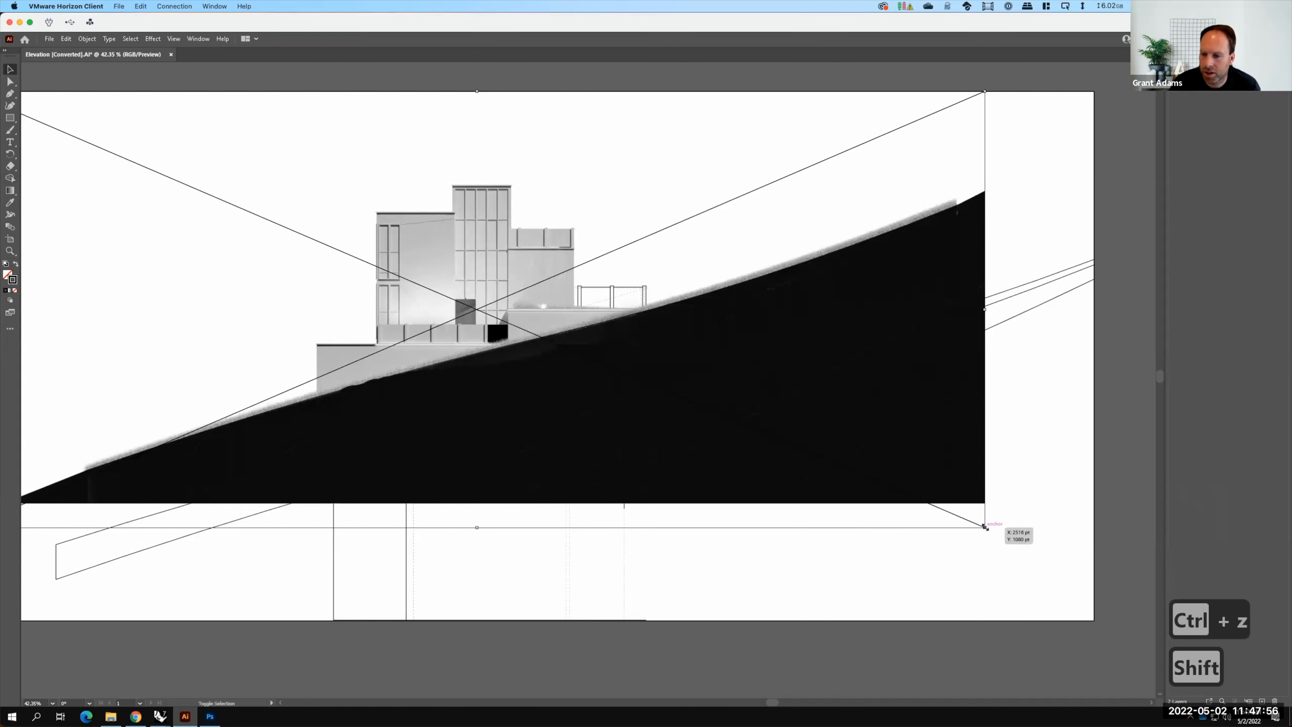
left_click_drag(984, 526, 1061, 545, "shift")
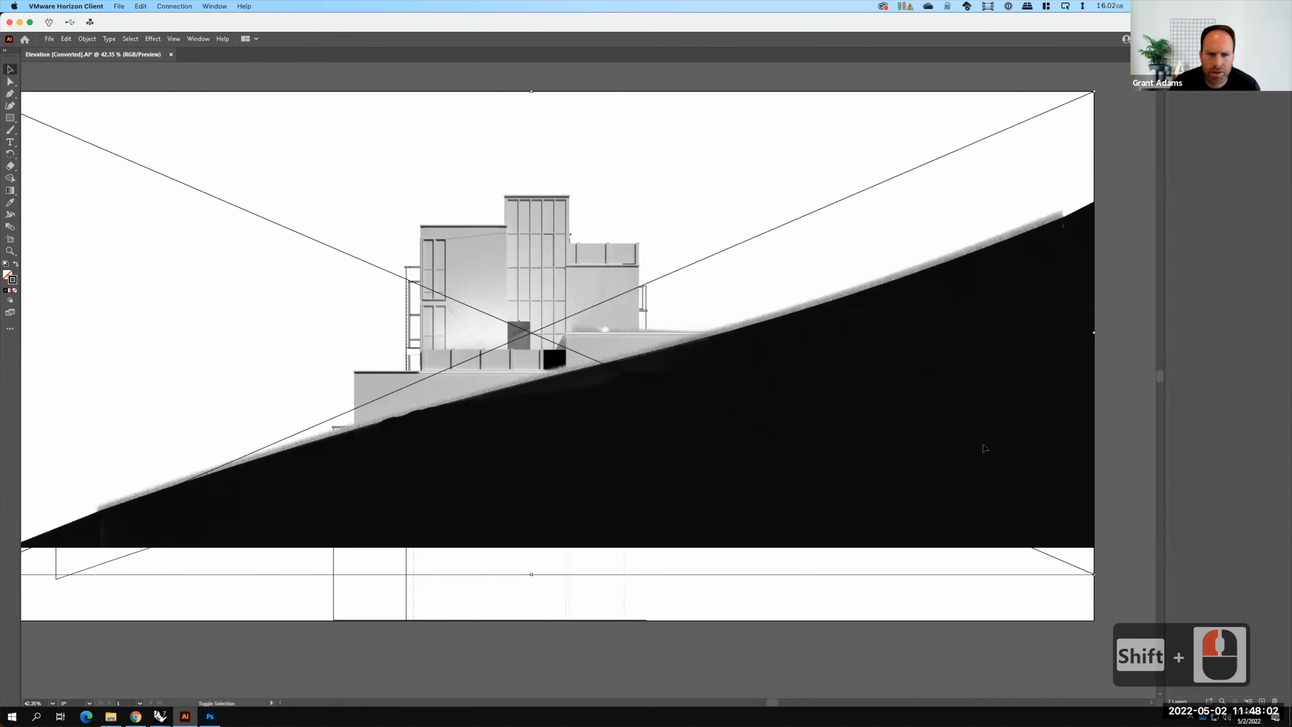
mouse_move(943, 415)
left_mouse_down("shift")
mouse_move(940, 405)
mouse_move(945, 447)
mouse_move(914, 378)
mouse_move(969, 433)
mouse_move(940, 403)
left_mouse_up("shift")
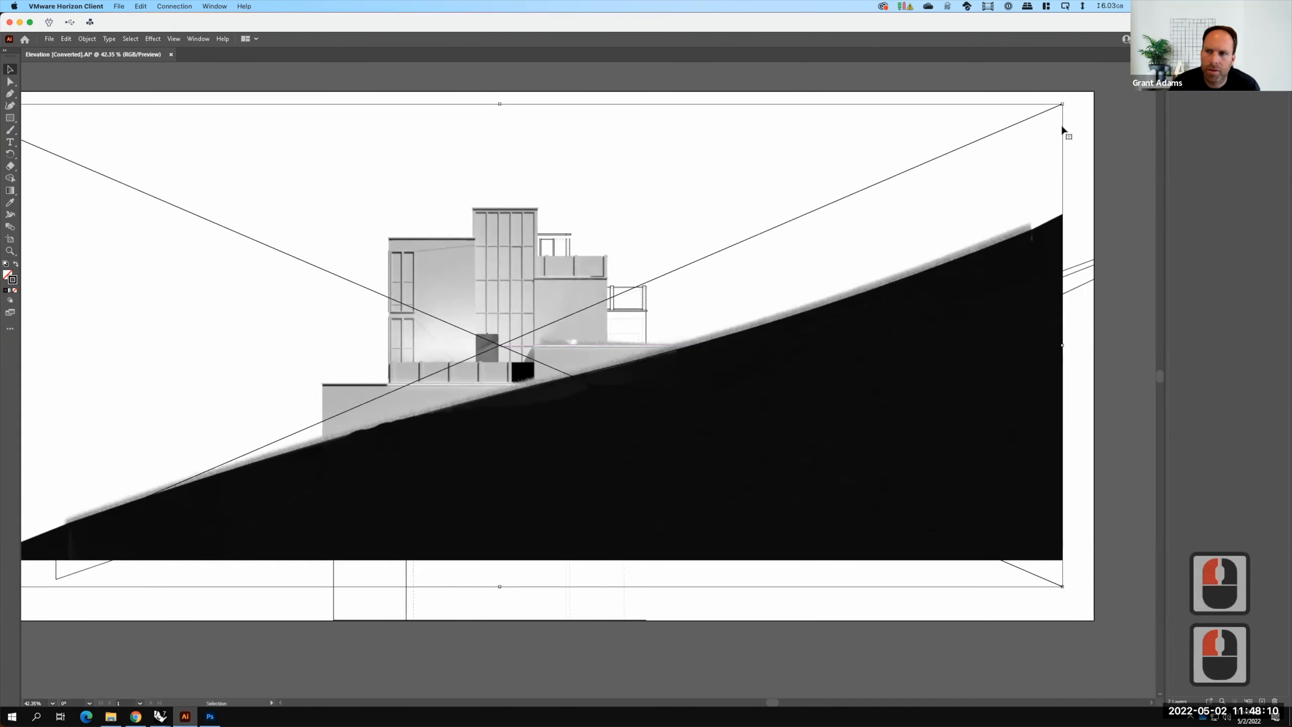
left_click_drag(983, 300, 1009, 291)
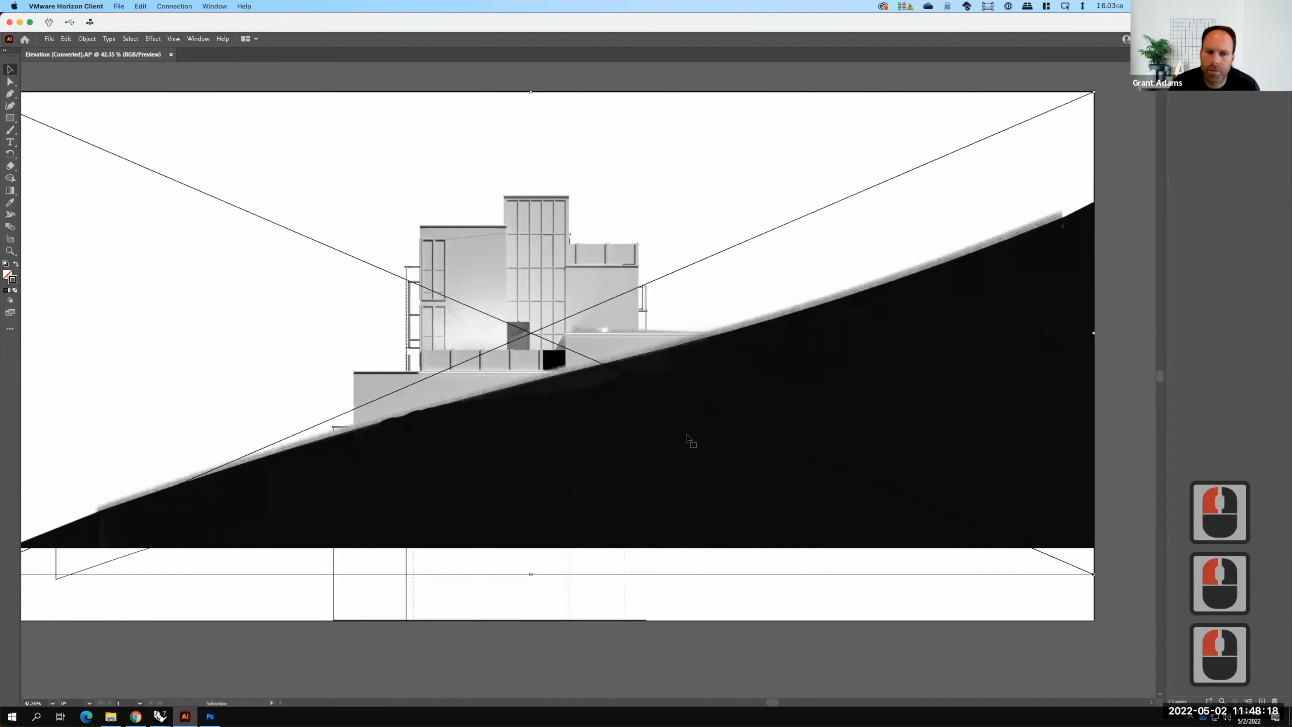
Enlarge the placed image proportionally from its lower-left corner until its bottom edge meets the artboard's bottom edge
key("ctrl+minus")
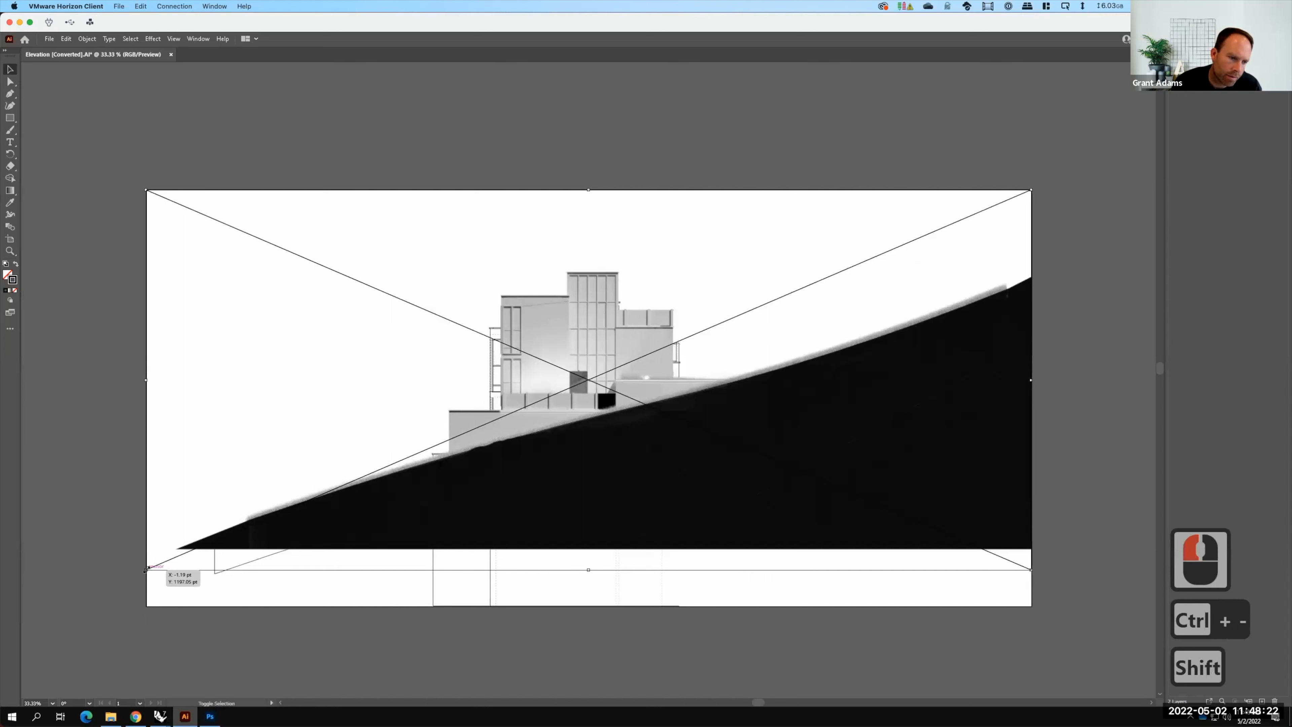
left_click_drag(122, 585, 71, 631, "shift")
left_click_drag(151, 571, 111, 606, "shift")
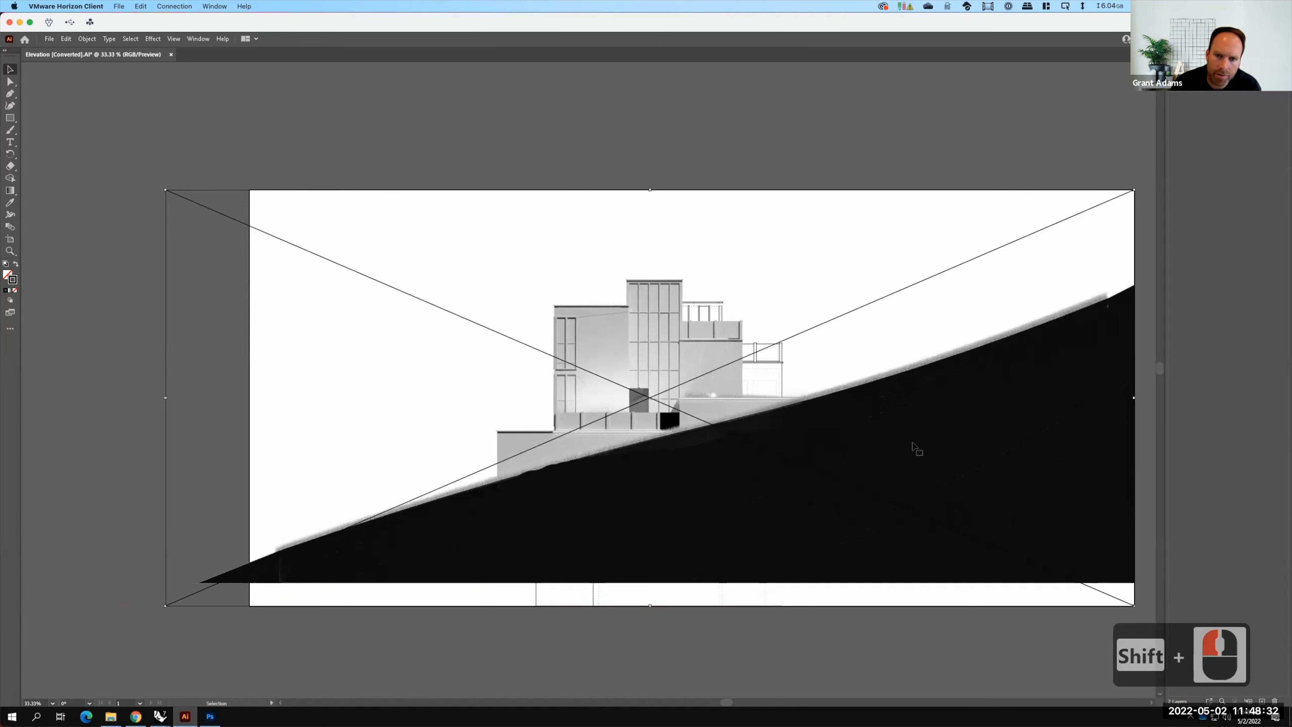
Move the placed image down onto the building linework and arrange it behind the linework
left_click_drag(914, 461, 954, 468)
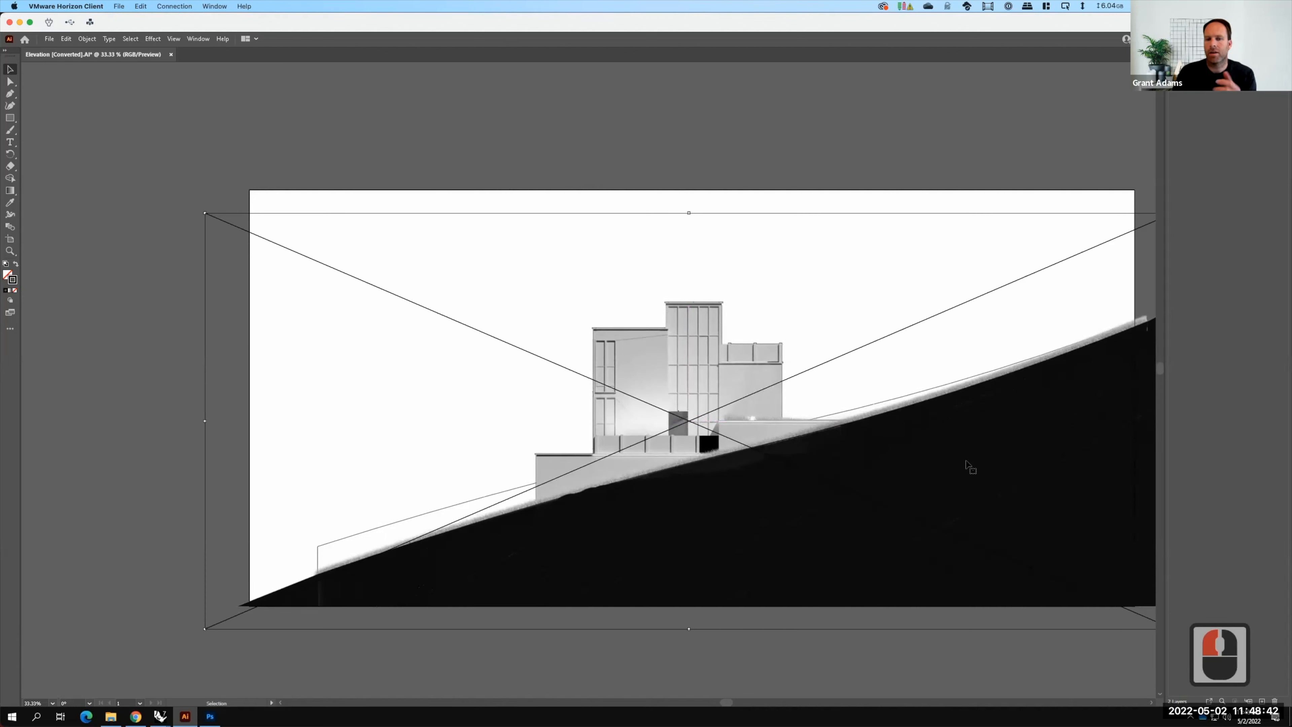
right_click(942, 428)
mouse_move(984, 510)
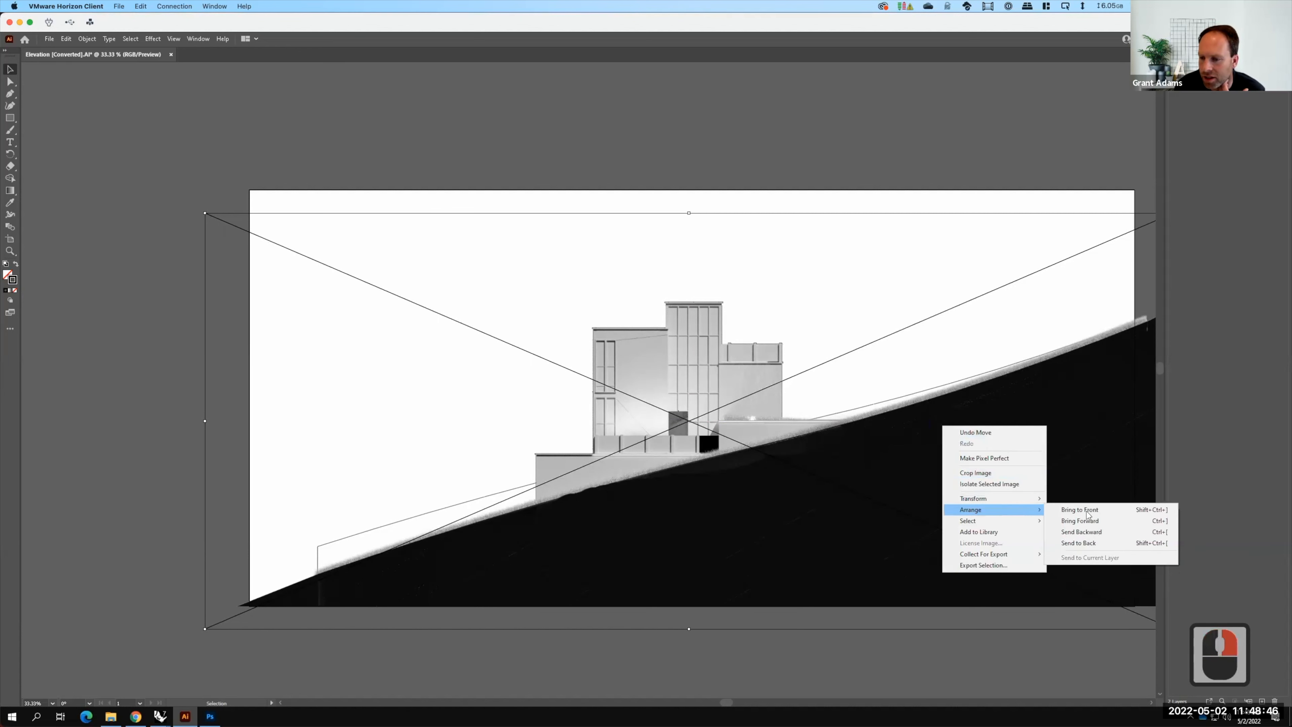
left_click(1091, 543)
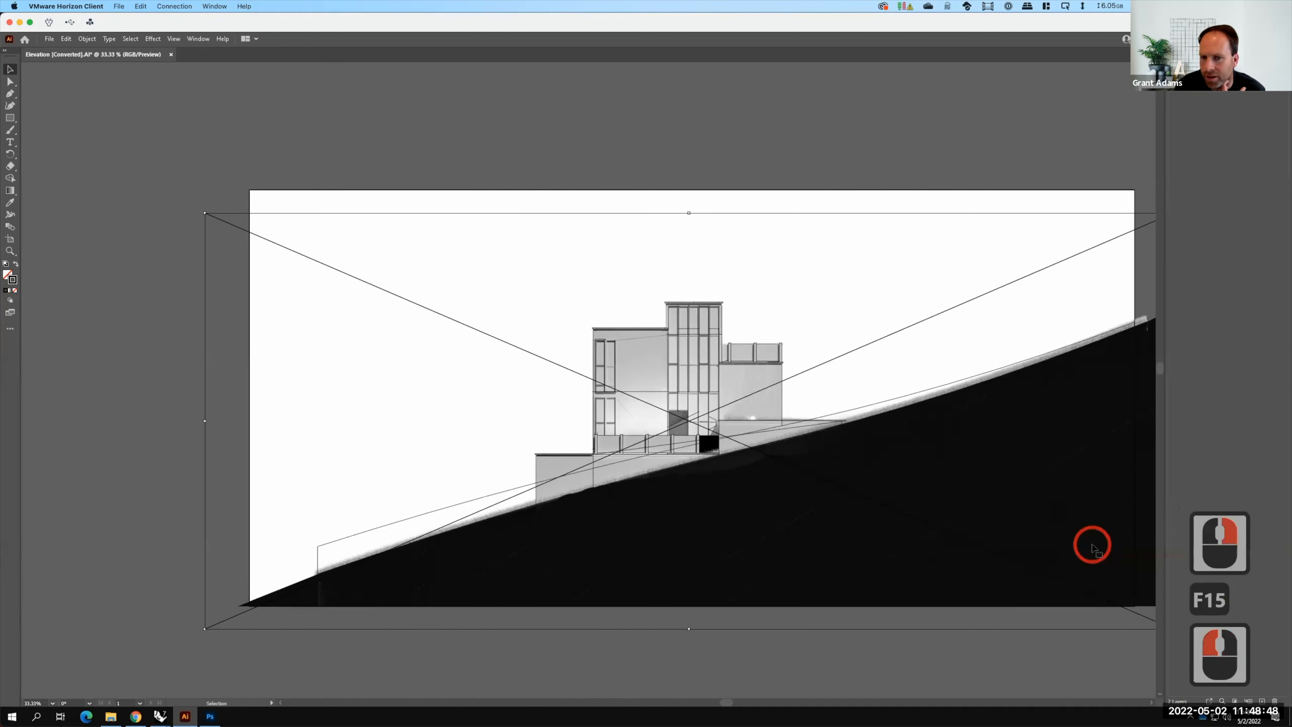
left_click(808, 124)
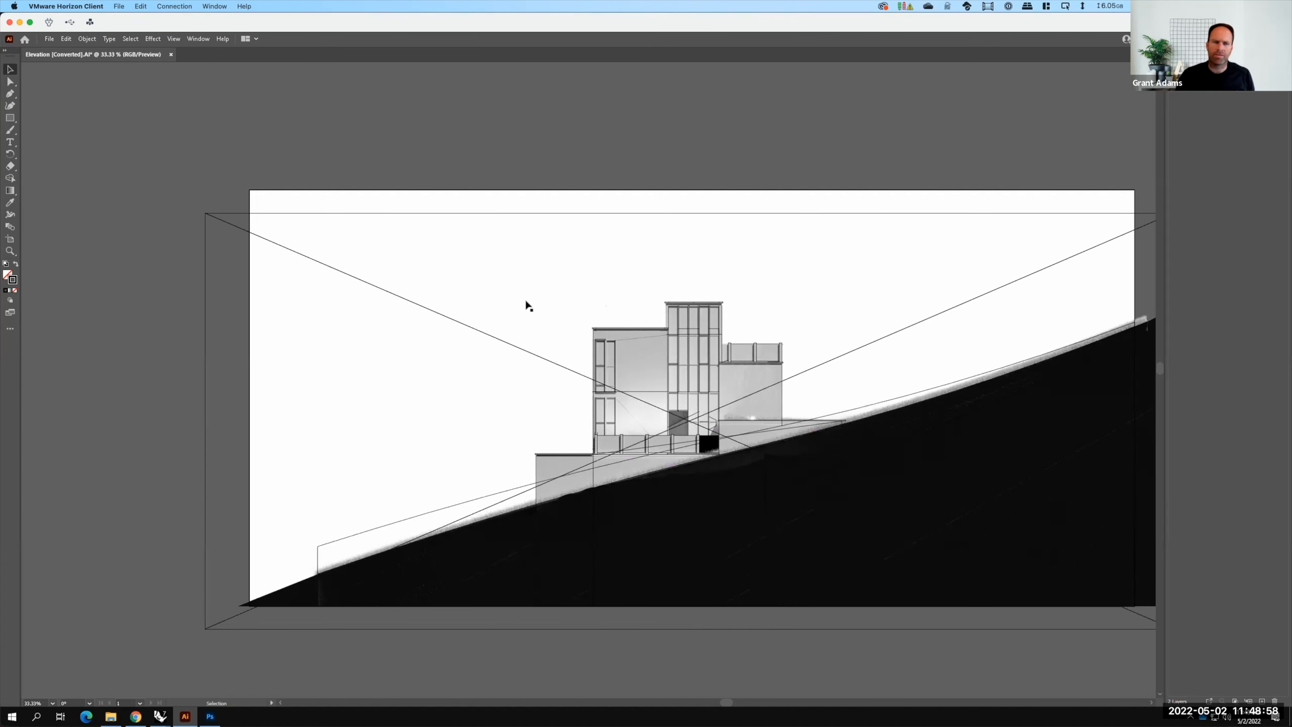
Switch to the MasterSite-Elevation model in Rhino and close the V-Ray Frame Buffer and Asset Editor
left_click(170, 715)
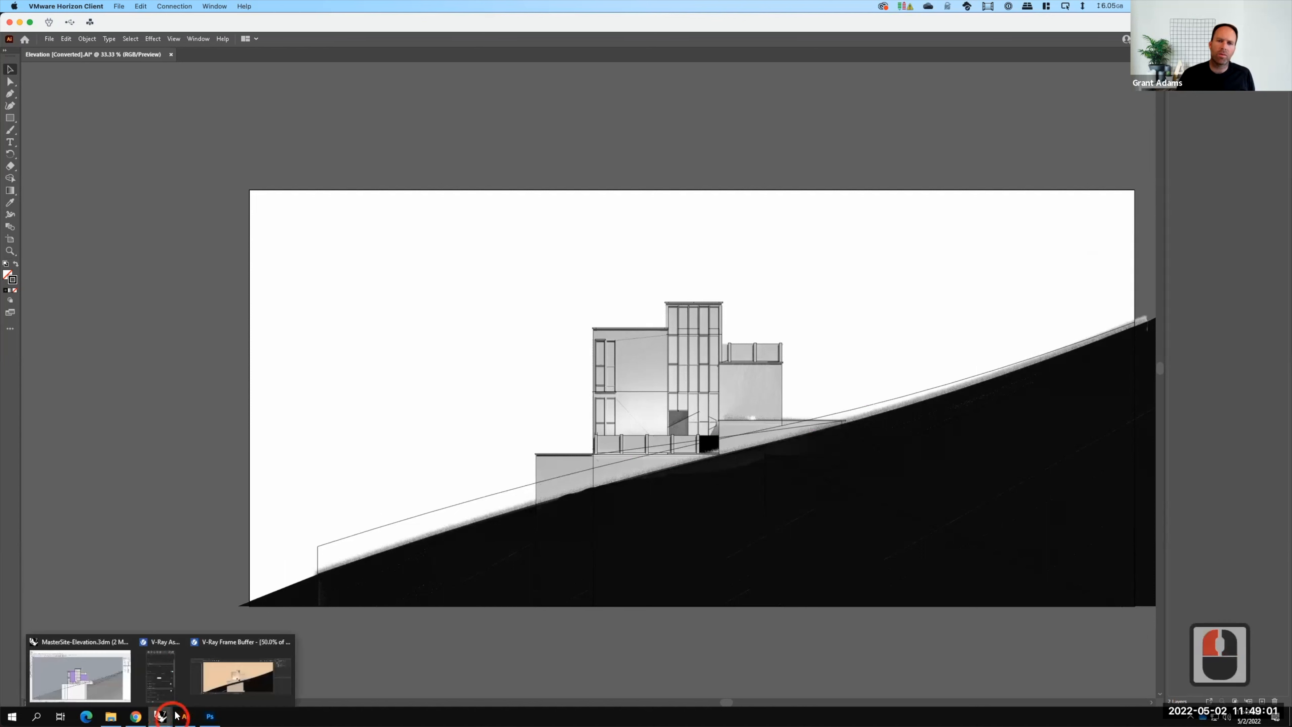
left_click(118, 675)
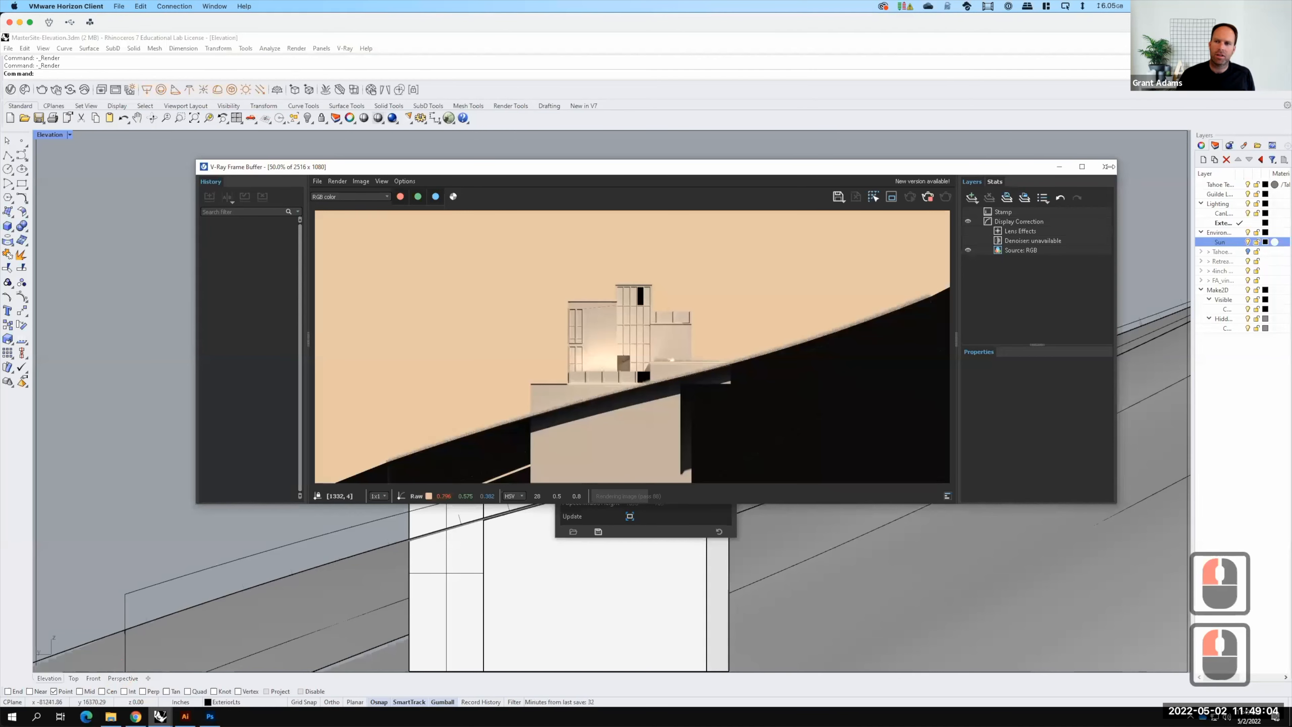
left_click(1107, 167)
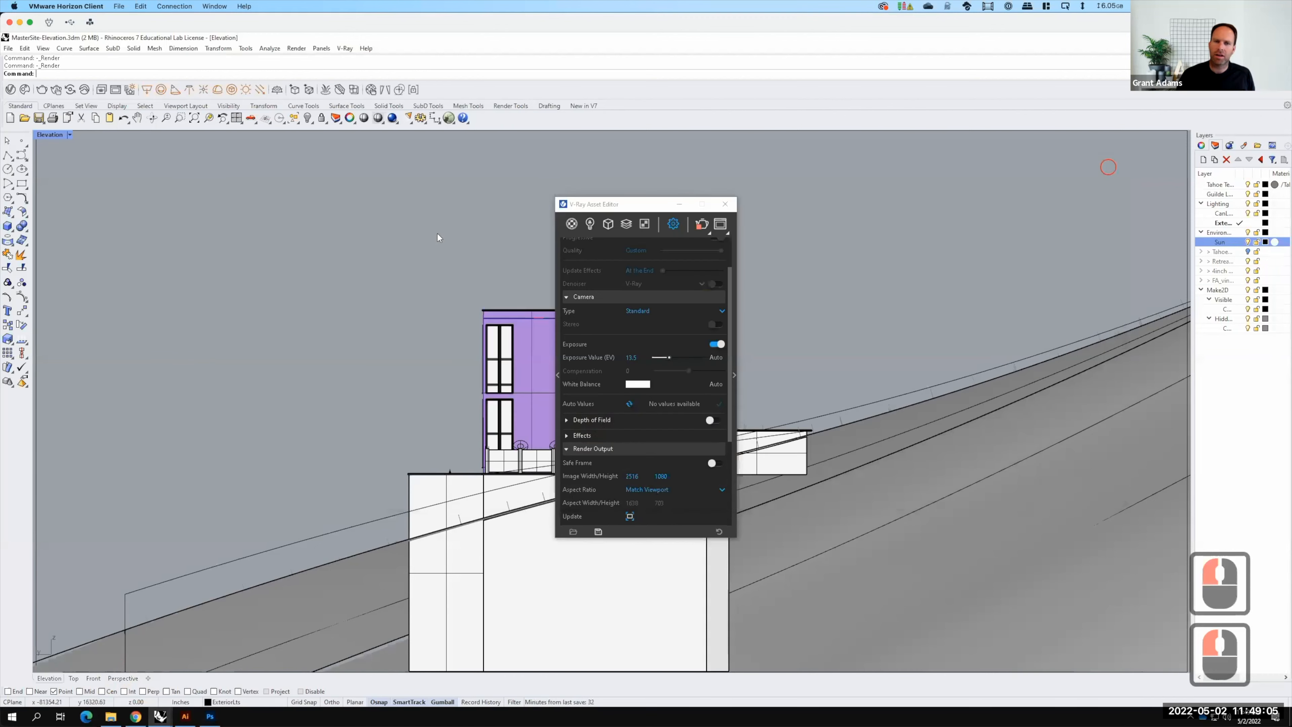
left_click(724, 204)
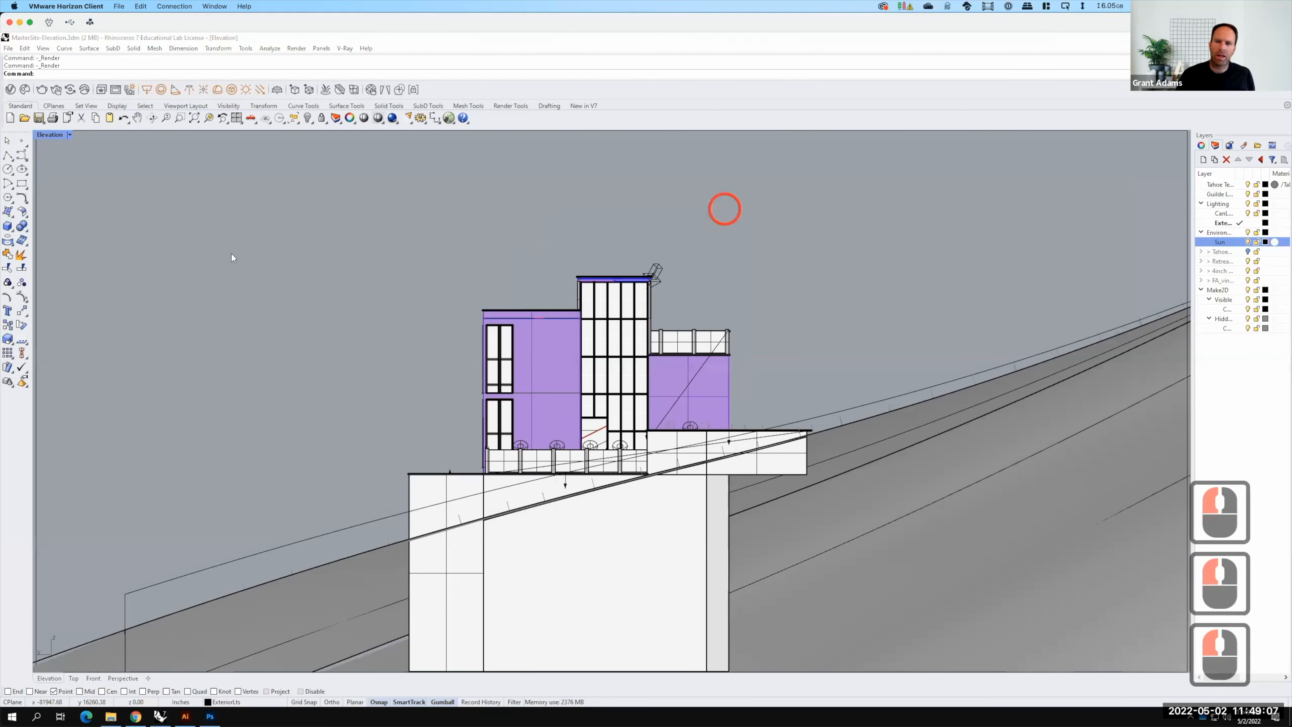
Set the Elevation viewport's display mode to Arctic
left_click(69, 135)
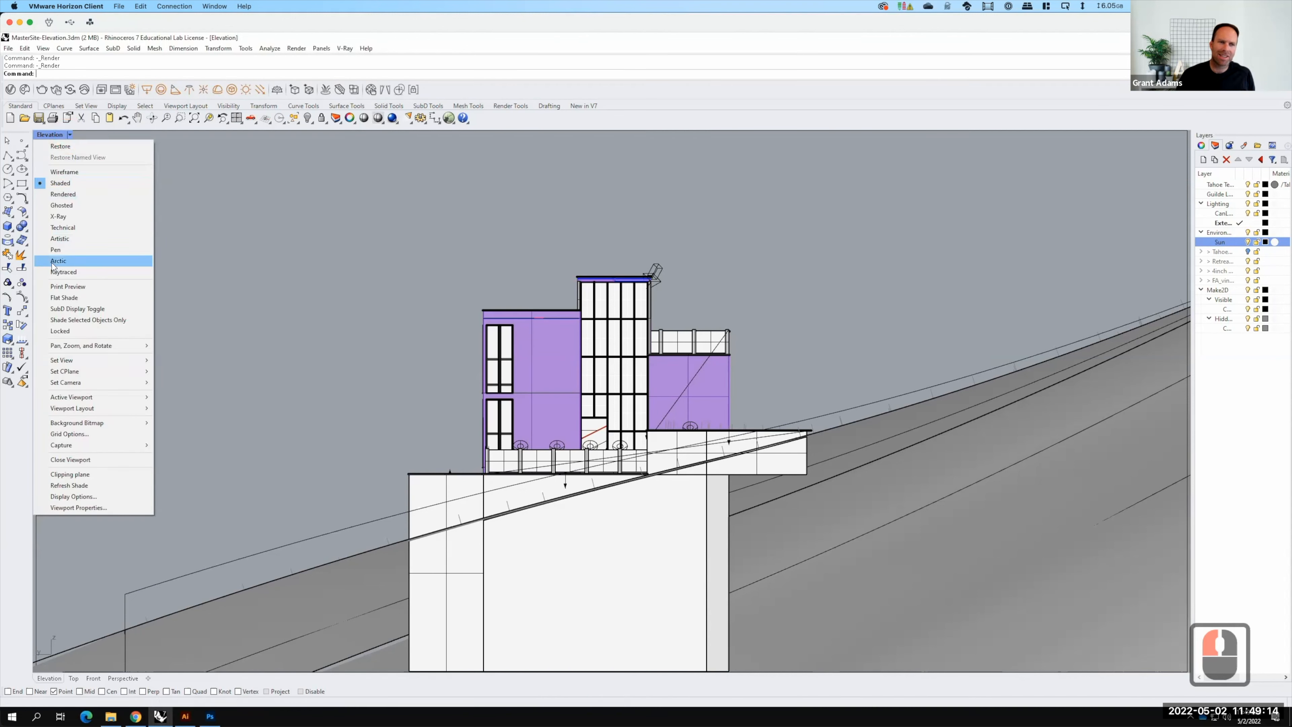
left_click(73, 263)
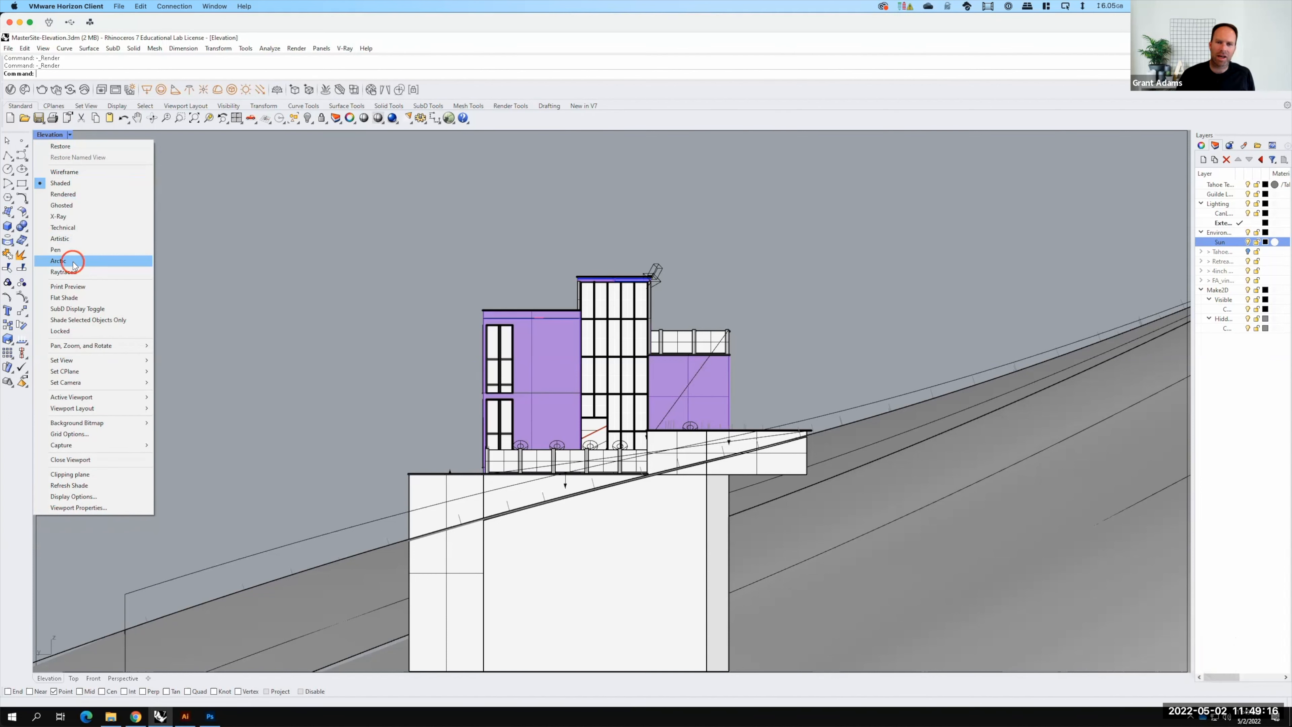
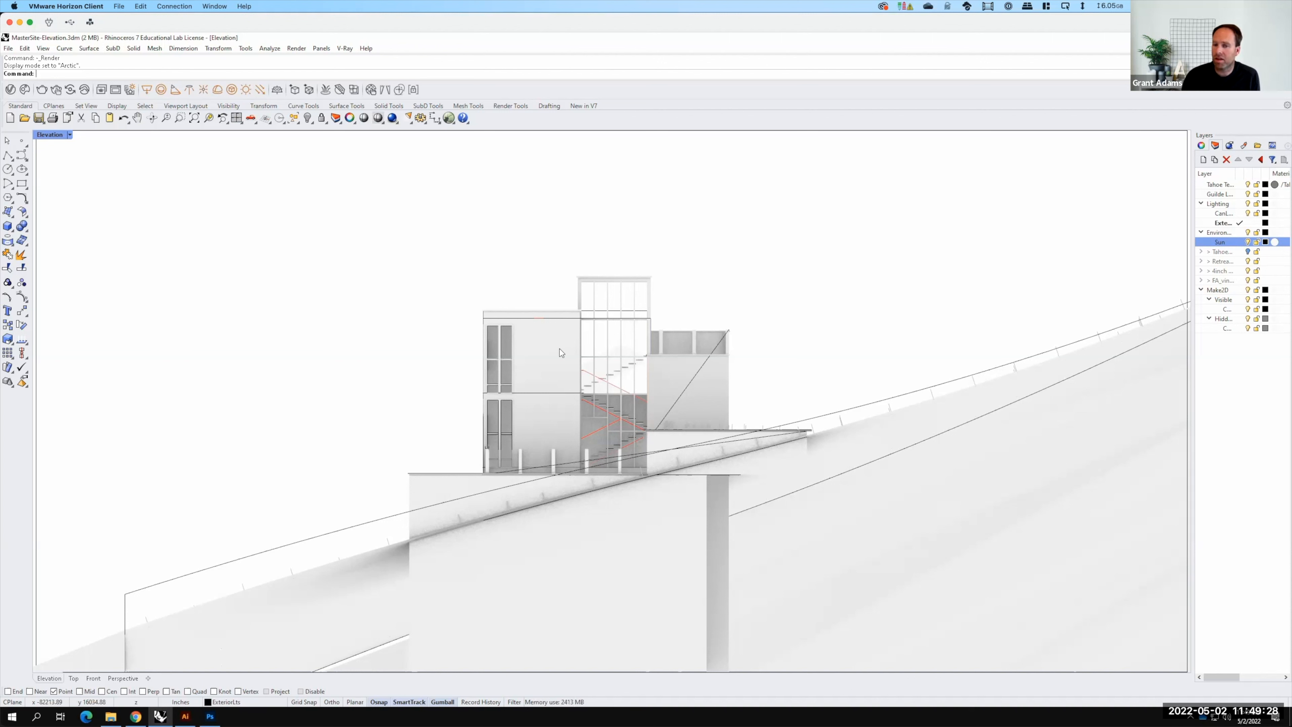
Capture the Elevation view to a file at a custom resolution 3000 pixels high, with the viewport aspect ratio locked
left_click(70, 135)
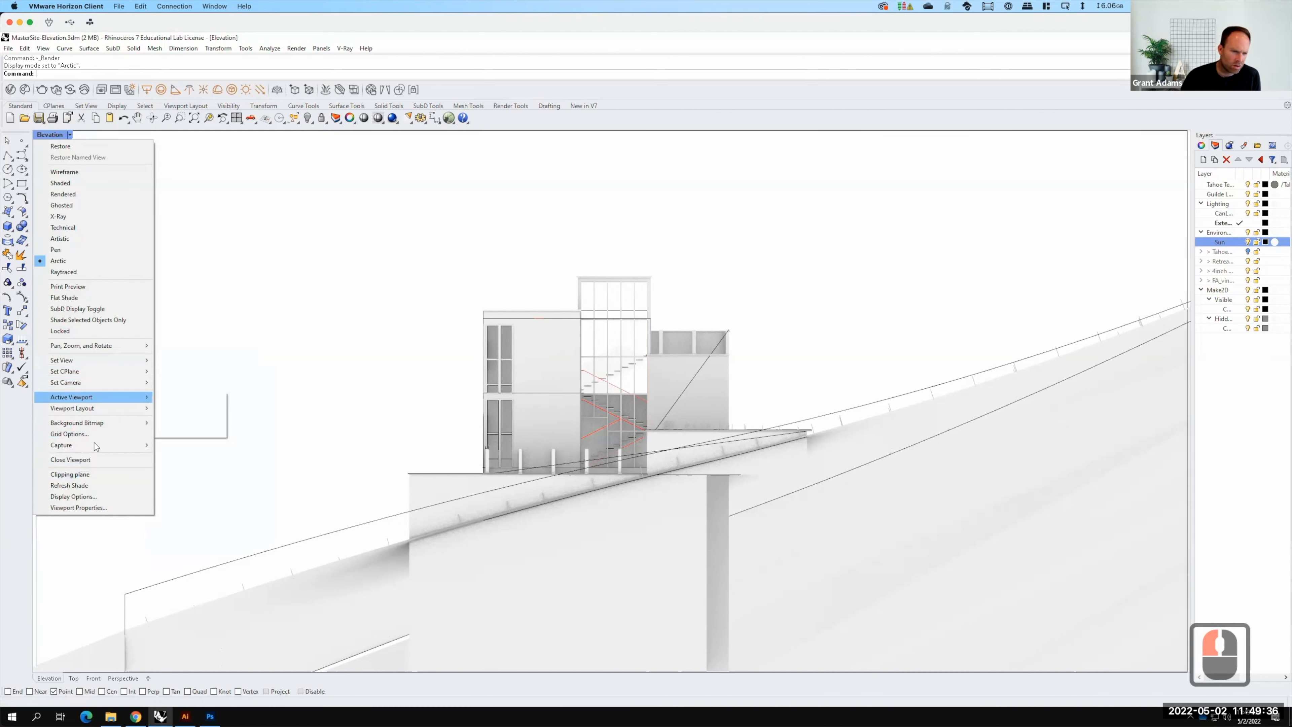
mouse_move(100, 445)
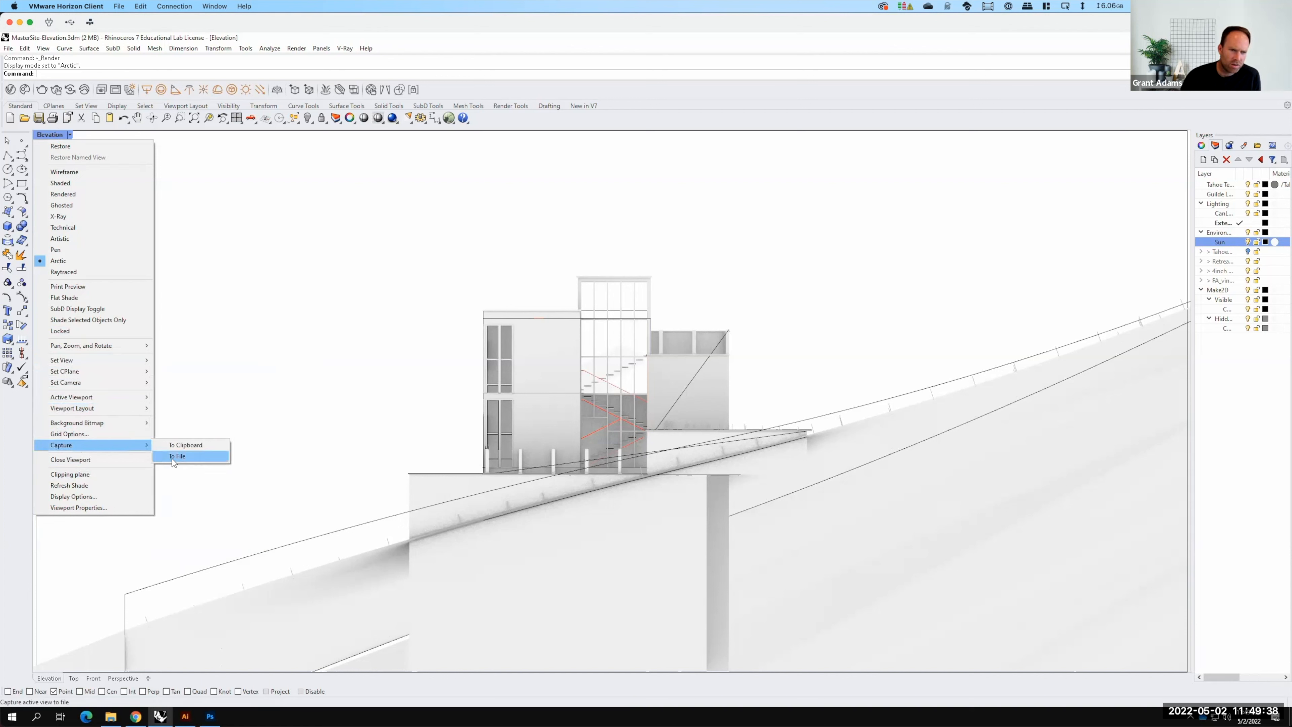
left_click(176, 457)
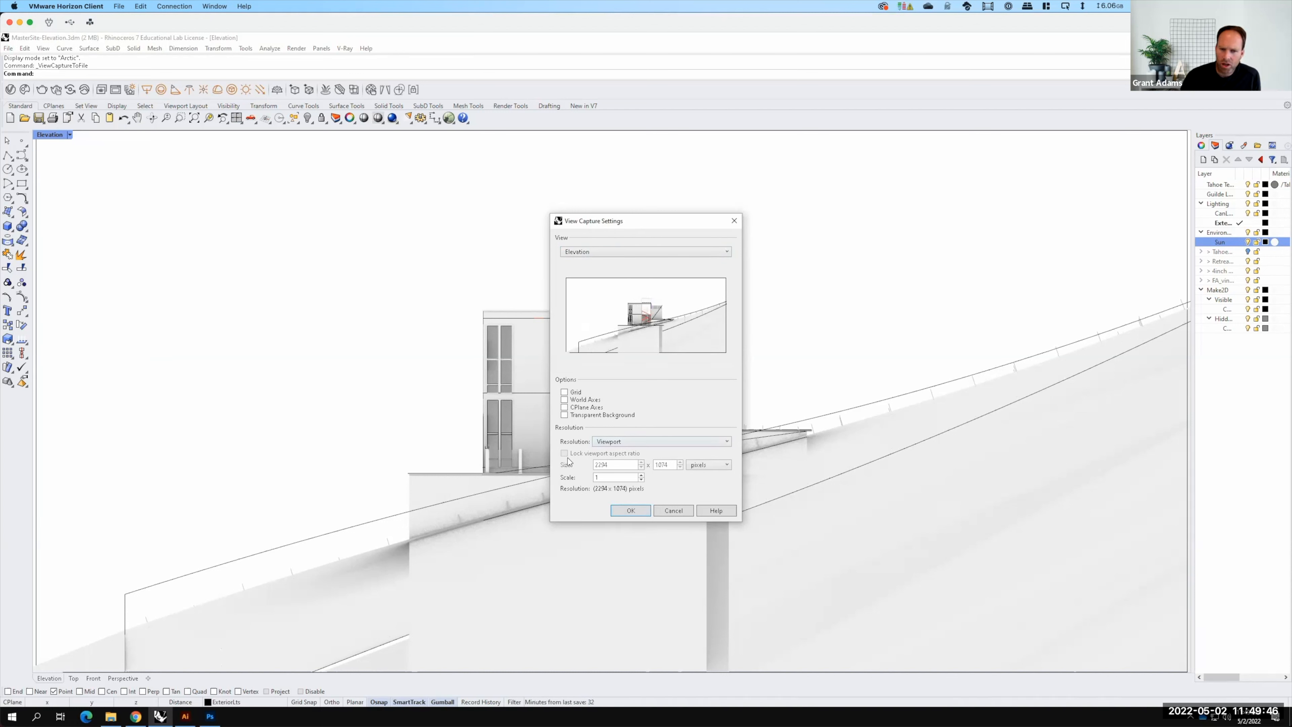
key("F15")
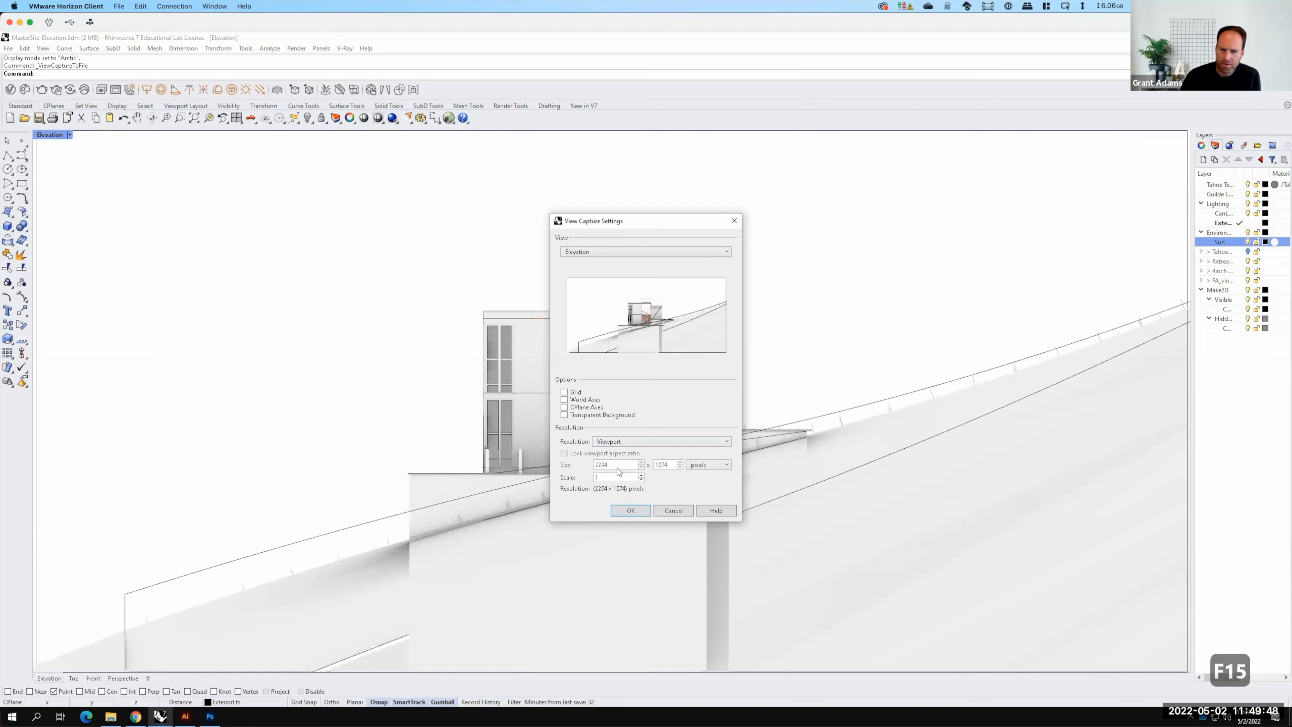
left_click(610, 442)
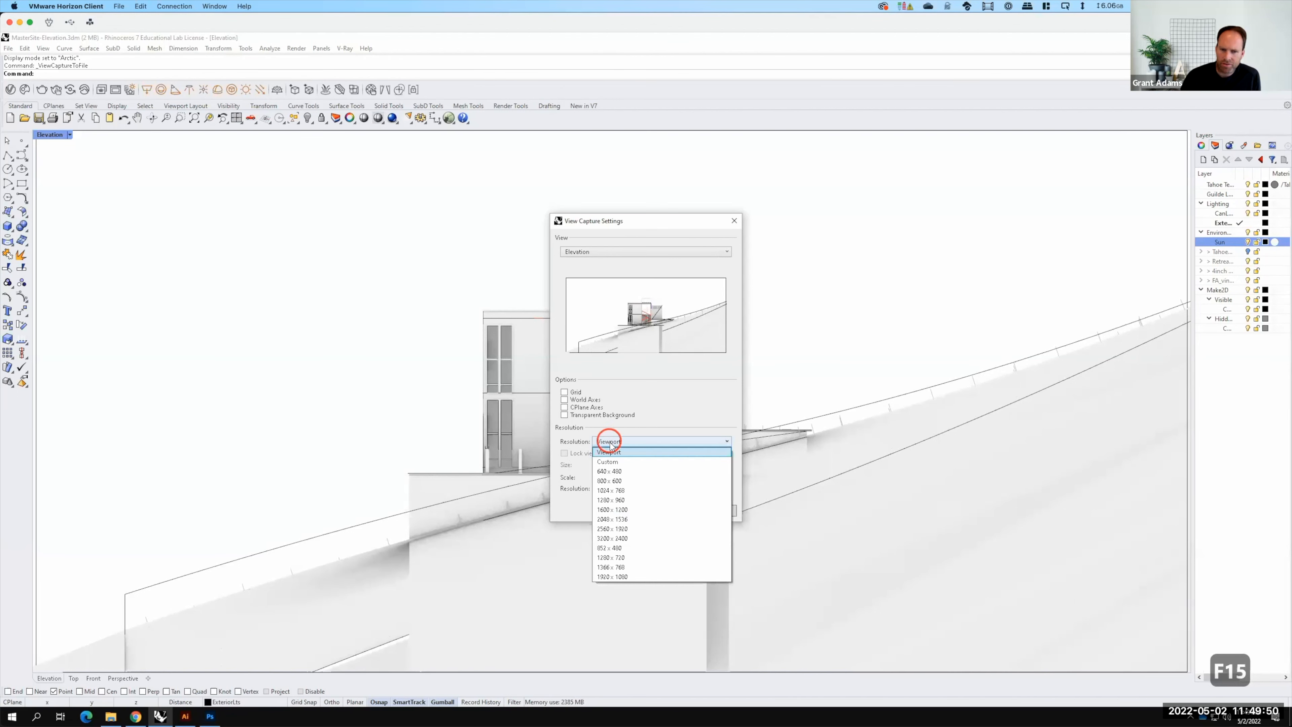
left_click(614, 443)
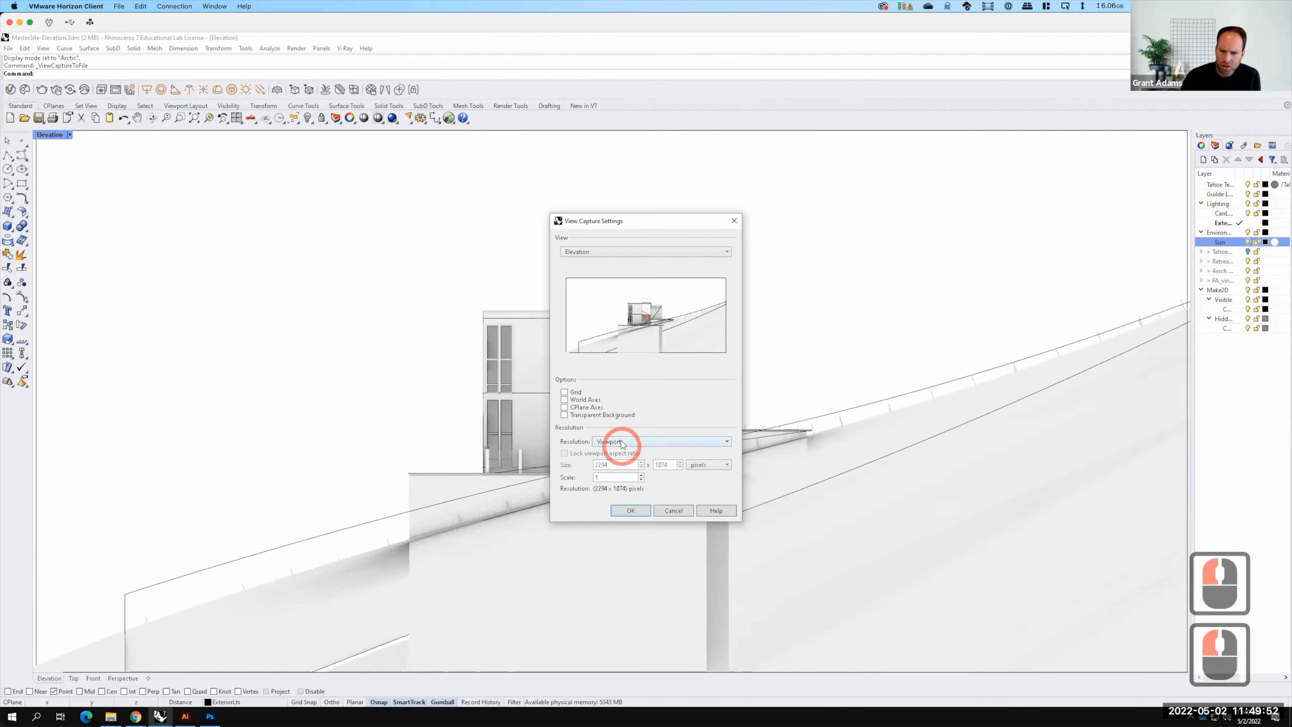
left_click(618, 444)
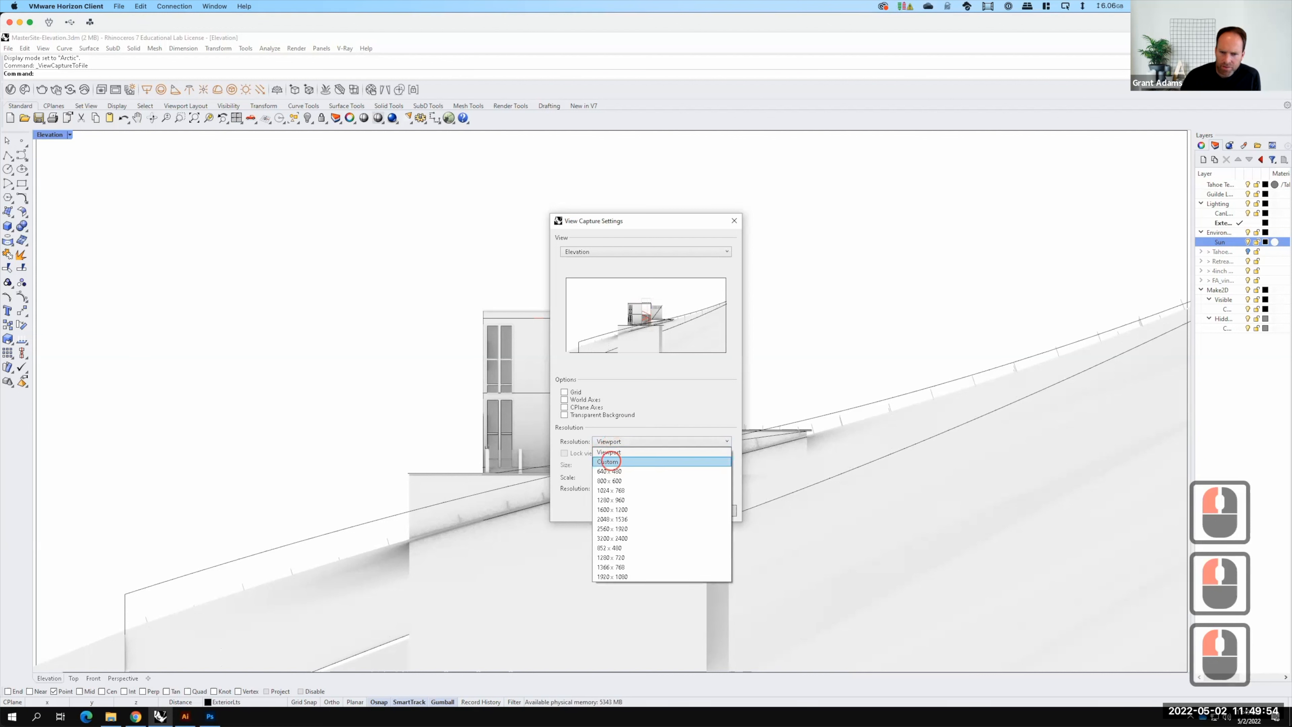
left_click(609, 462)
left_click(564, 452)
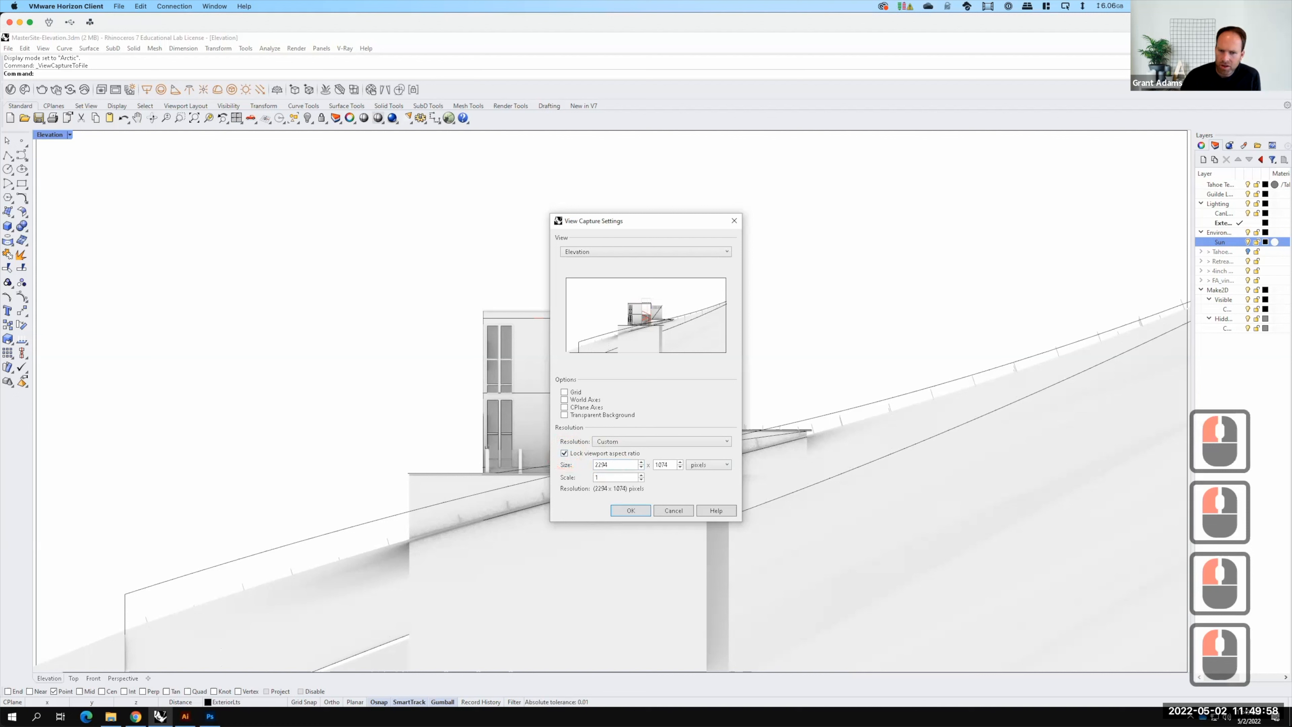
left_click_drag(674, 466, 630, 457)
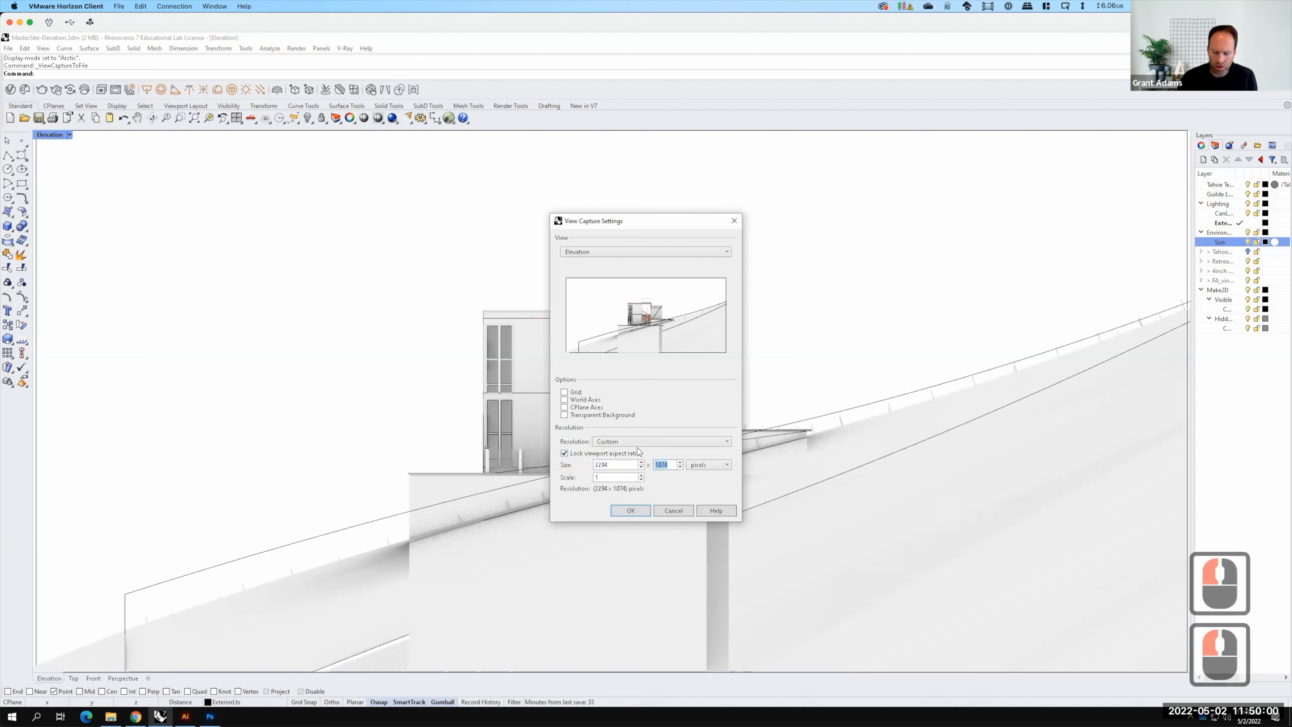
type("3000")
key("Tab")
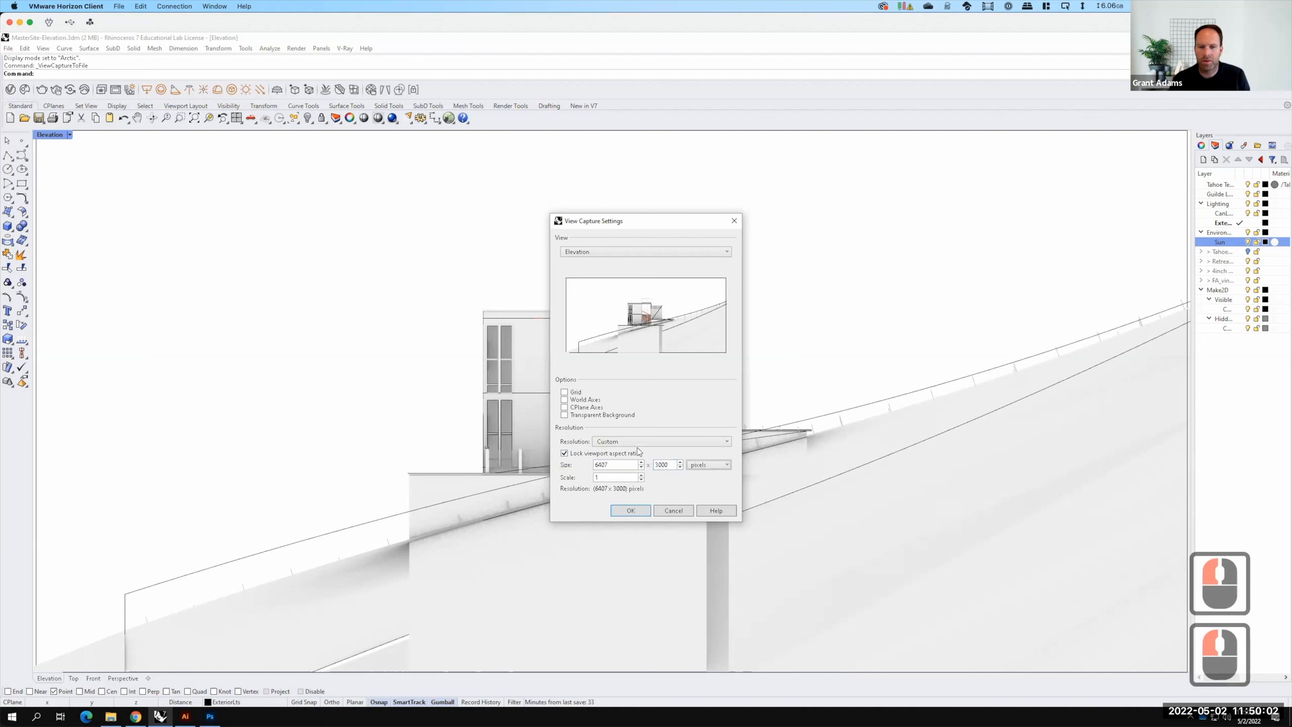
left_click(629, 510)
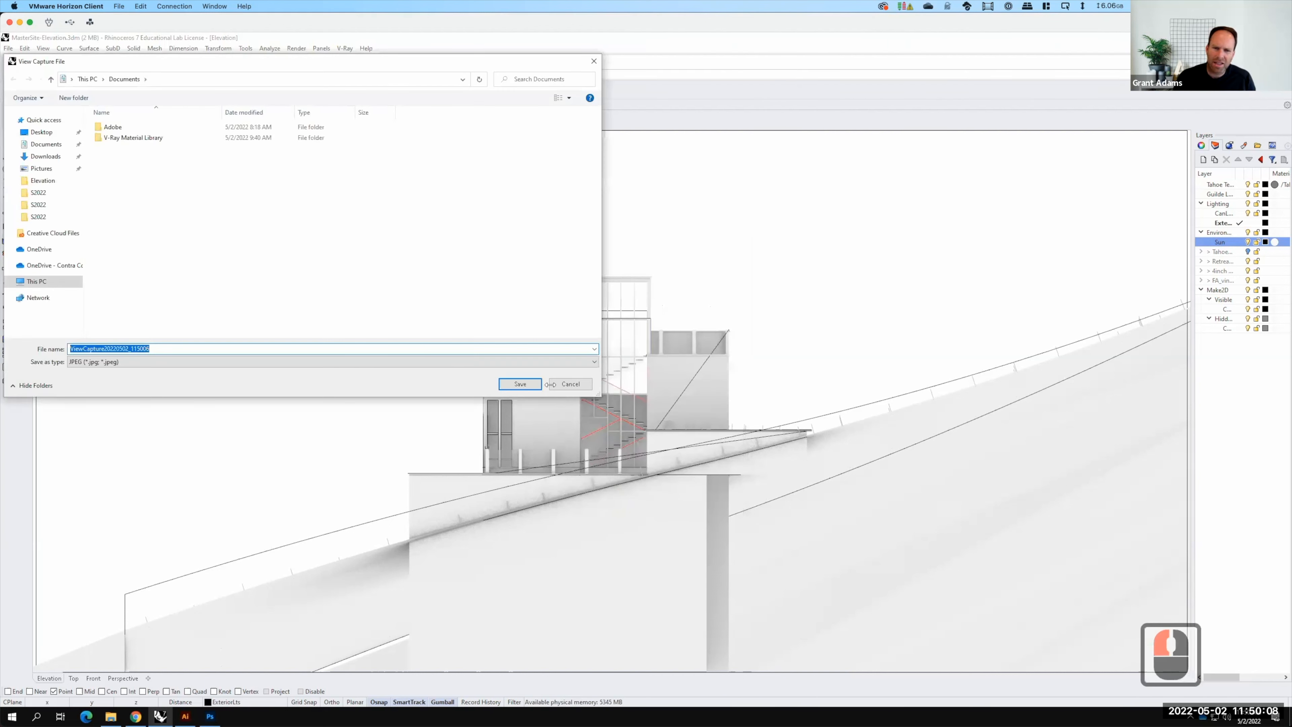
Save the view capture as the JPEG Arctic-Background01 in the Elevation folder inside S2022
left_click(49, 265)
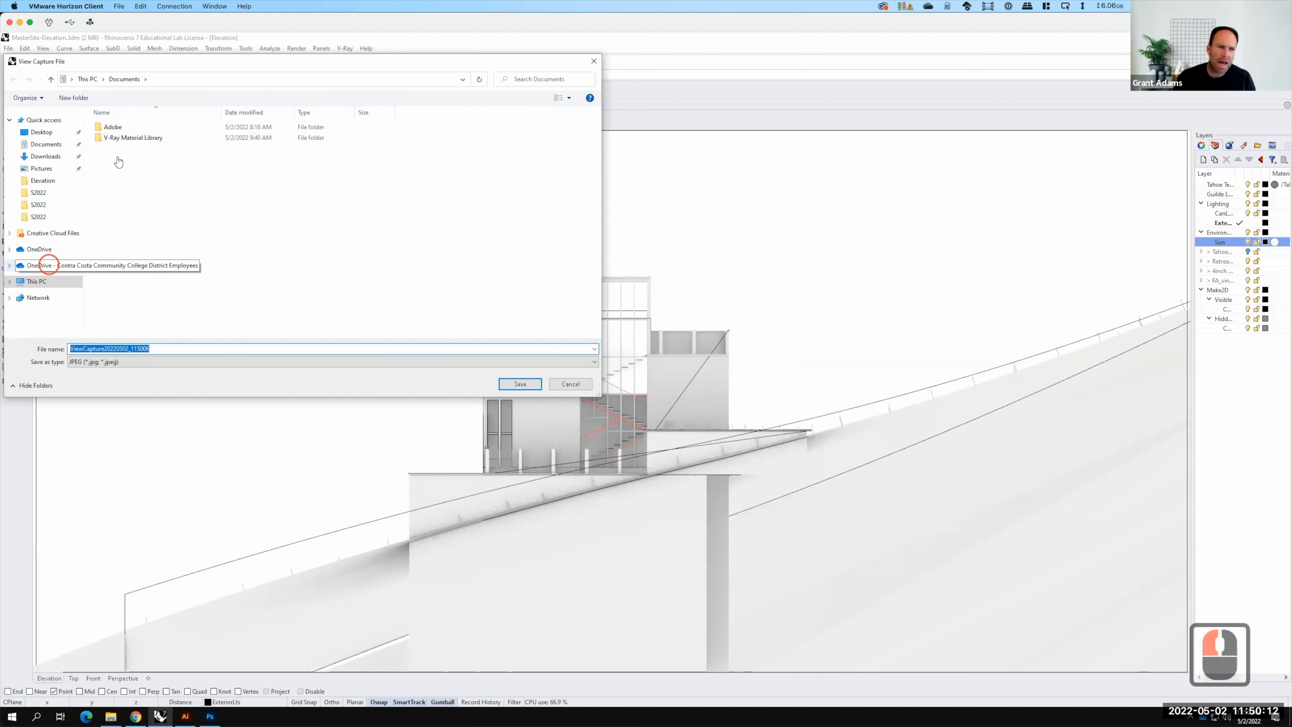
left_click(38, 192)
double_click(127, 129)
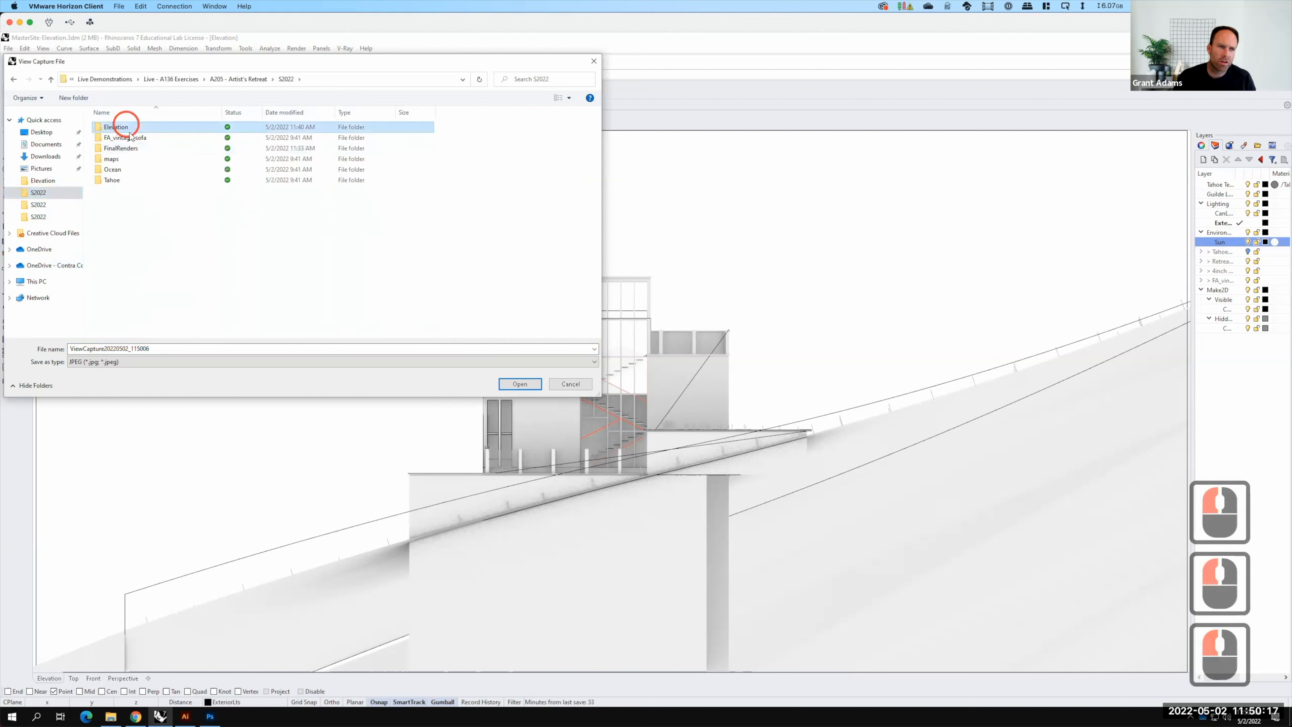
left_click(155, 348)
type("A")
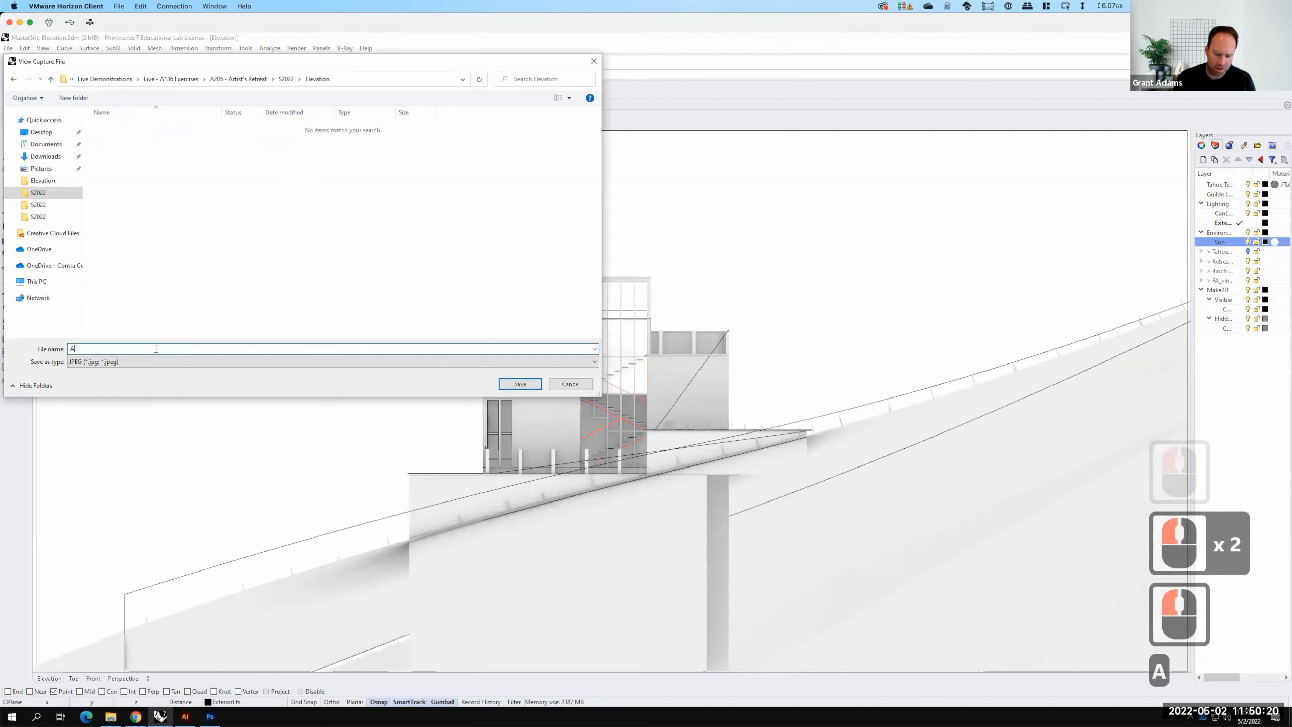
type("rctic-B")
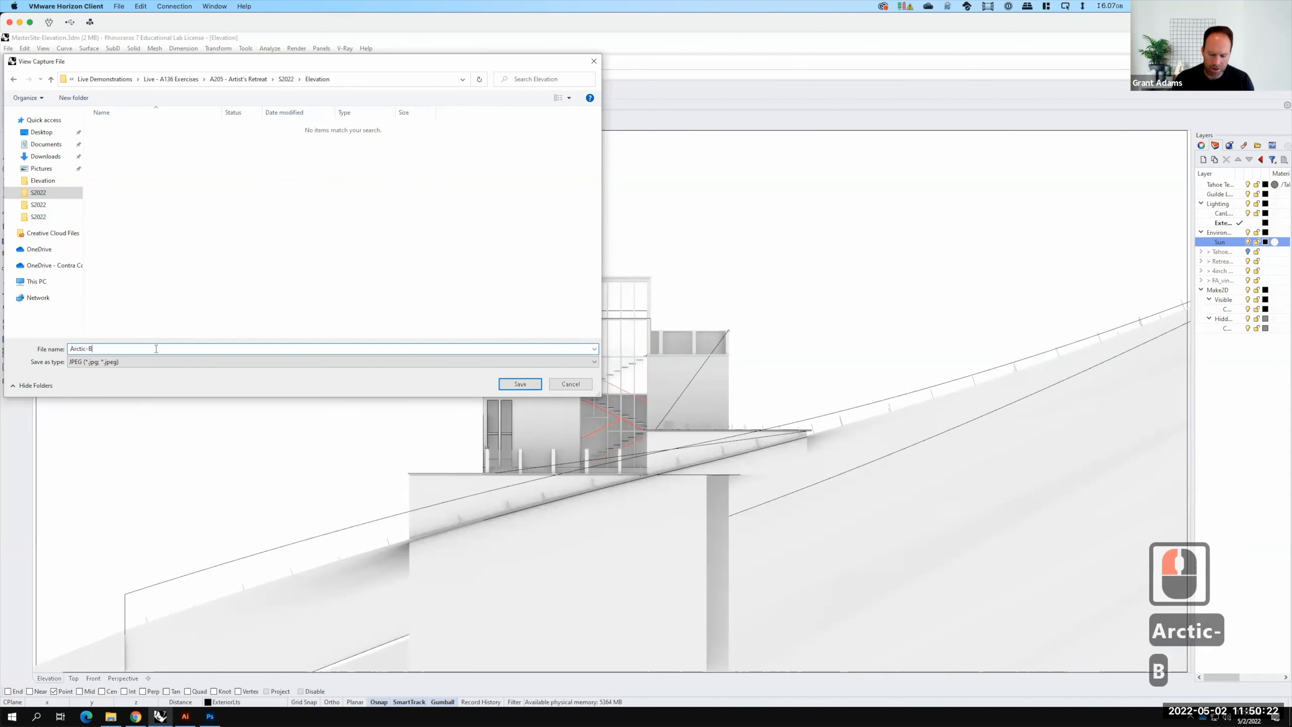
type("ackground01")
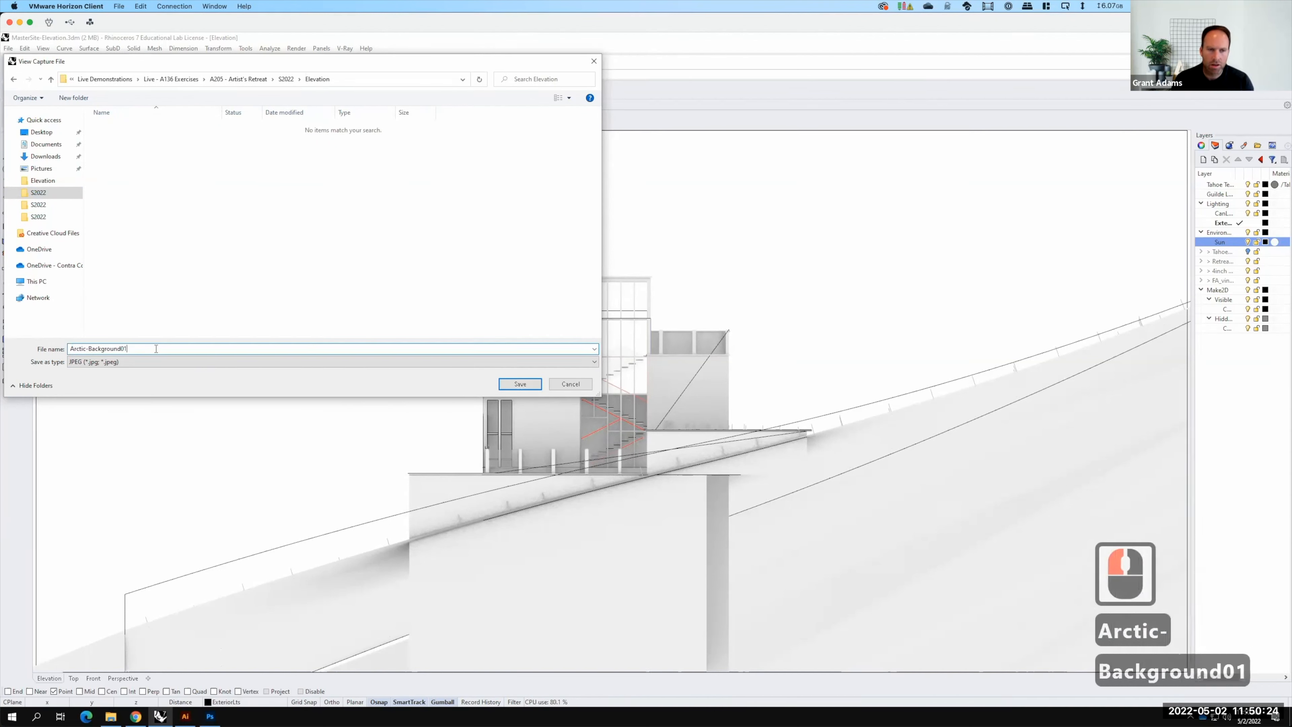
left_click(536, 385)
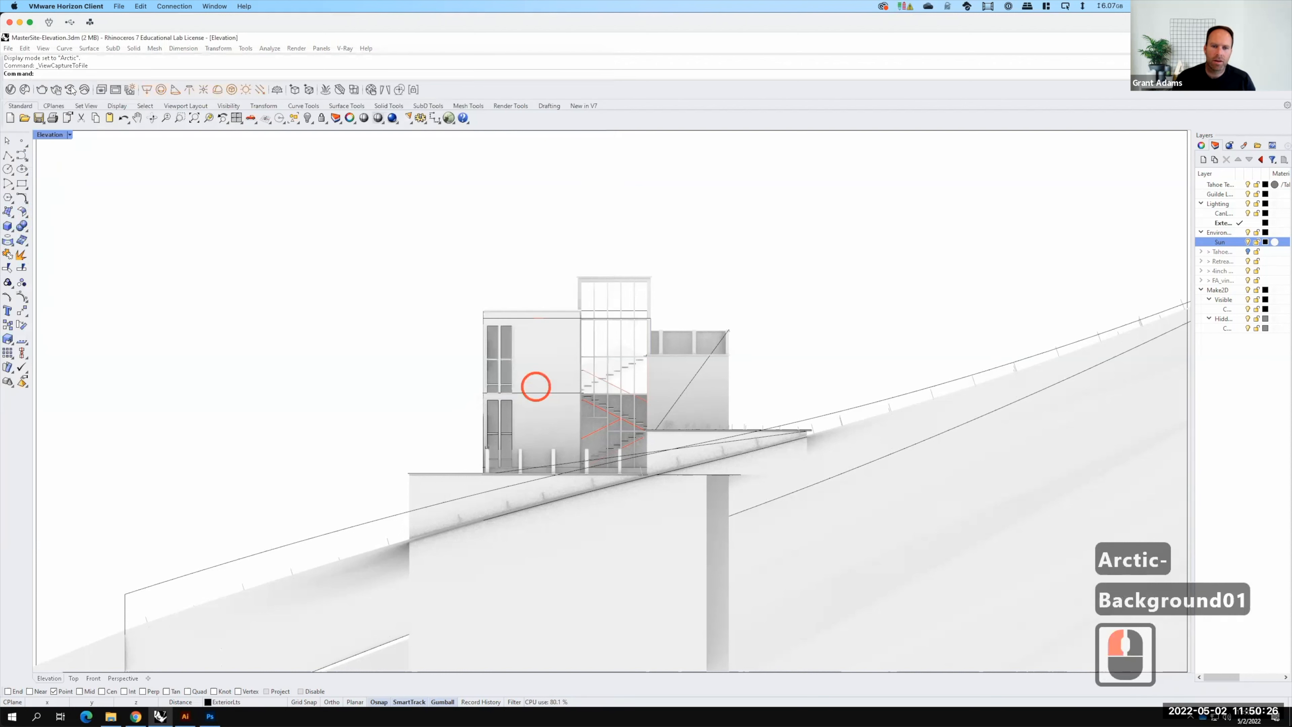
Open the Arctic display mode's settings in Rhino Options
left_click(247, 49)
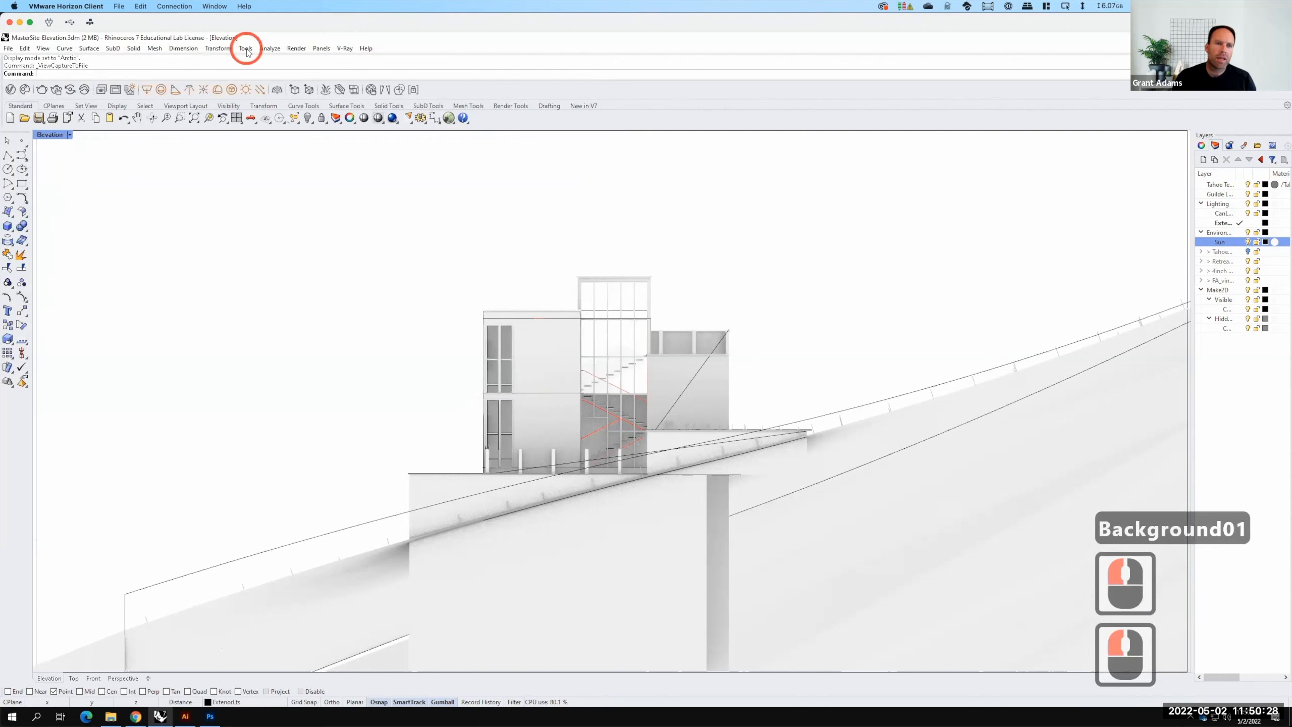
left_click(246, 49)
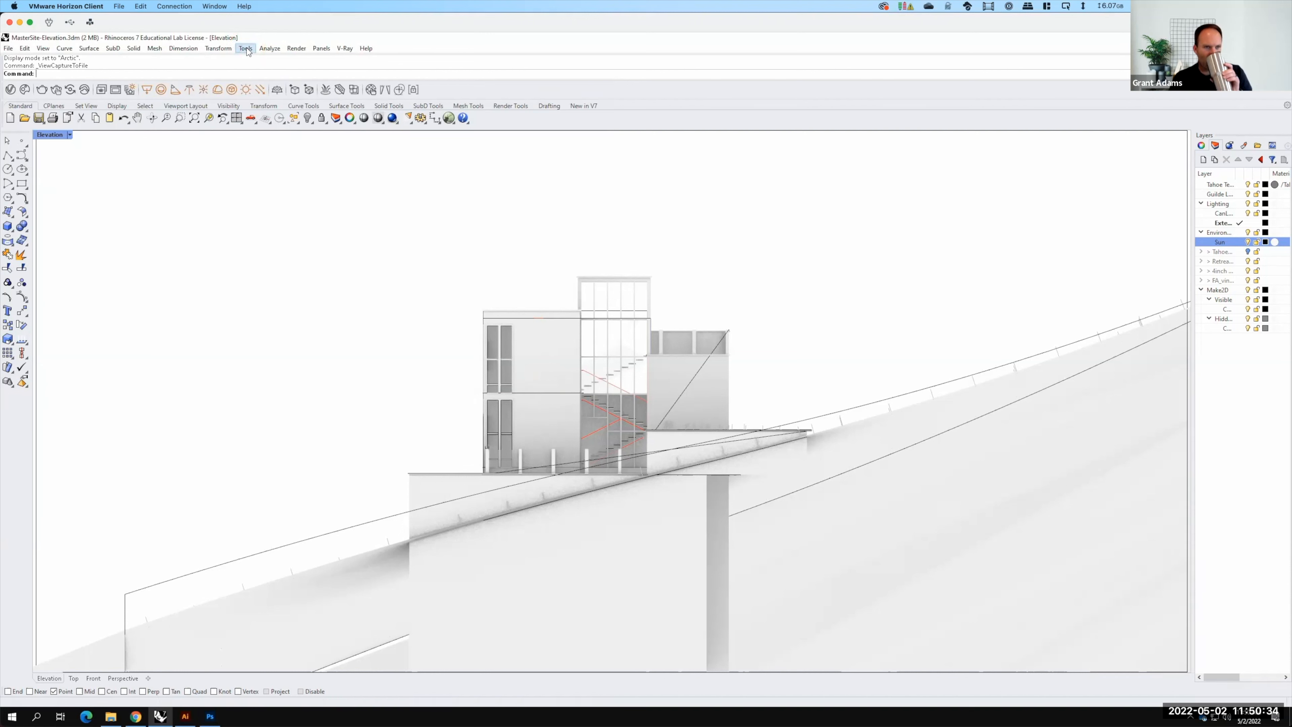
left_click(247, 50)
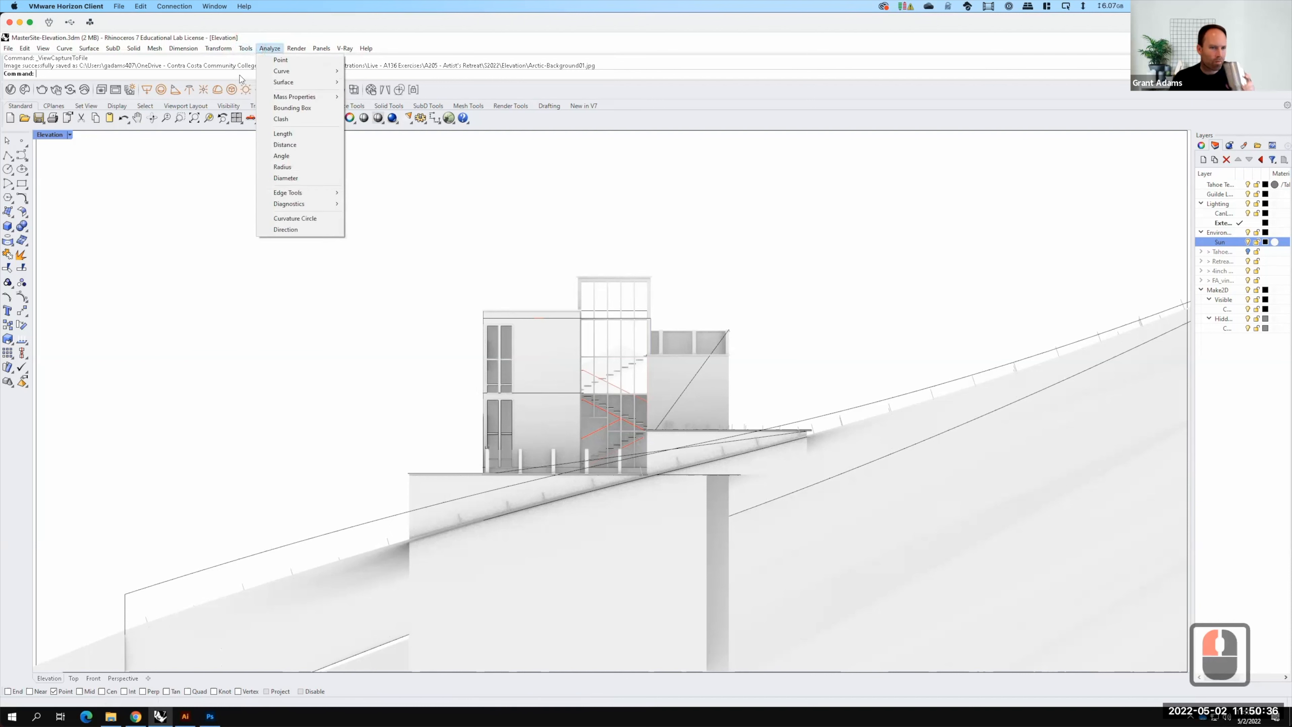
mouse_move(246, 48)
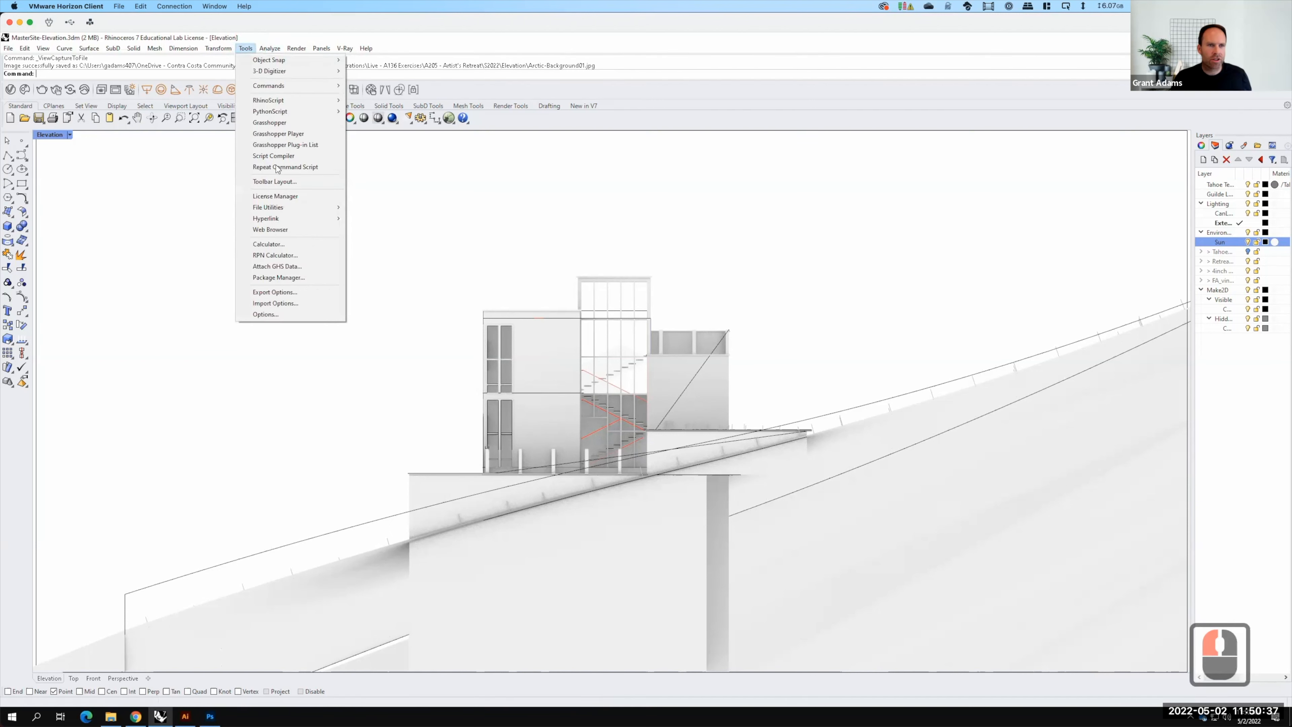
left_click(269, 314)
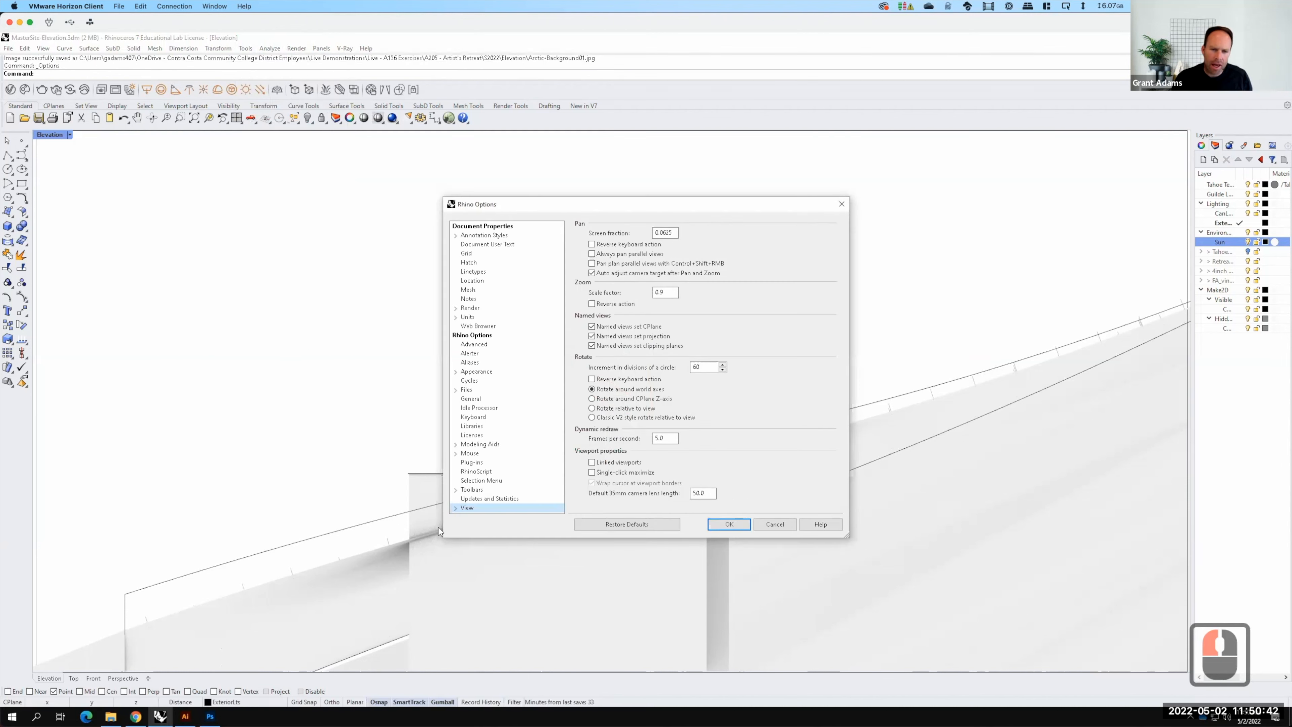
left_click(454, 508)
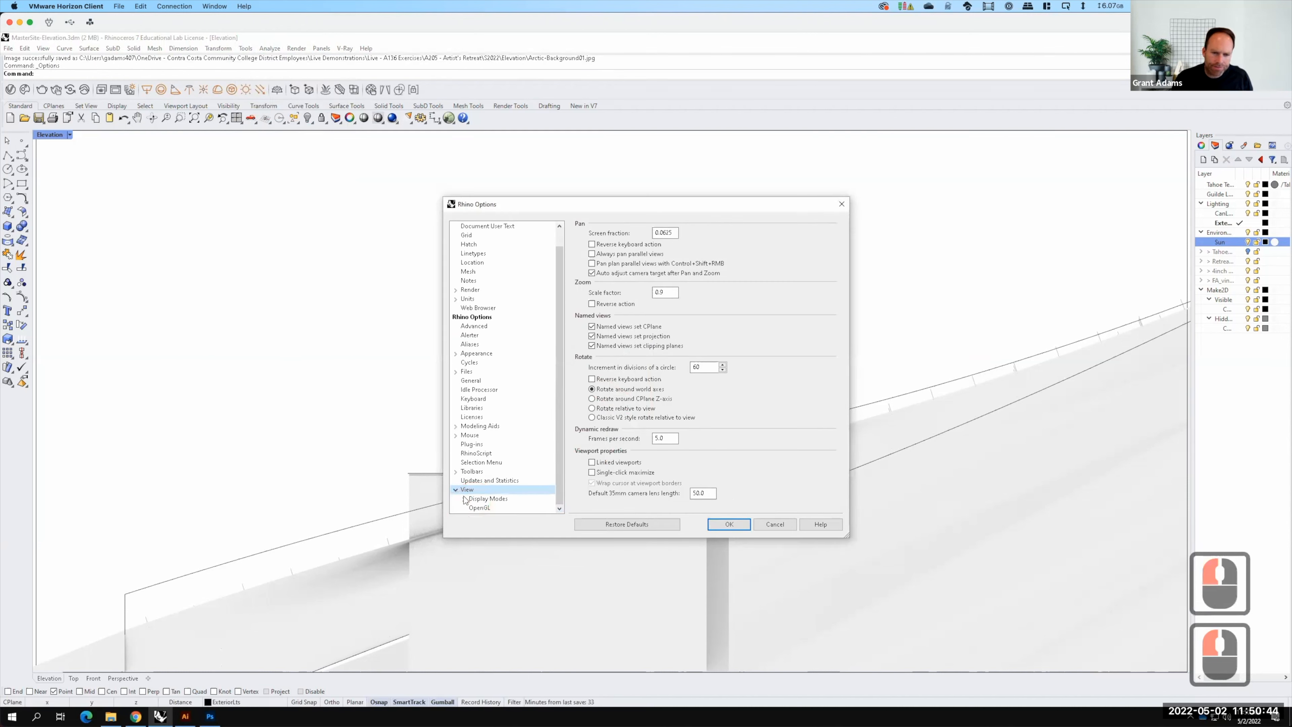
left_click(464, 499)
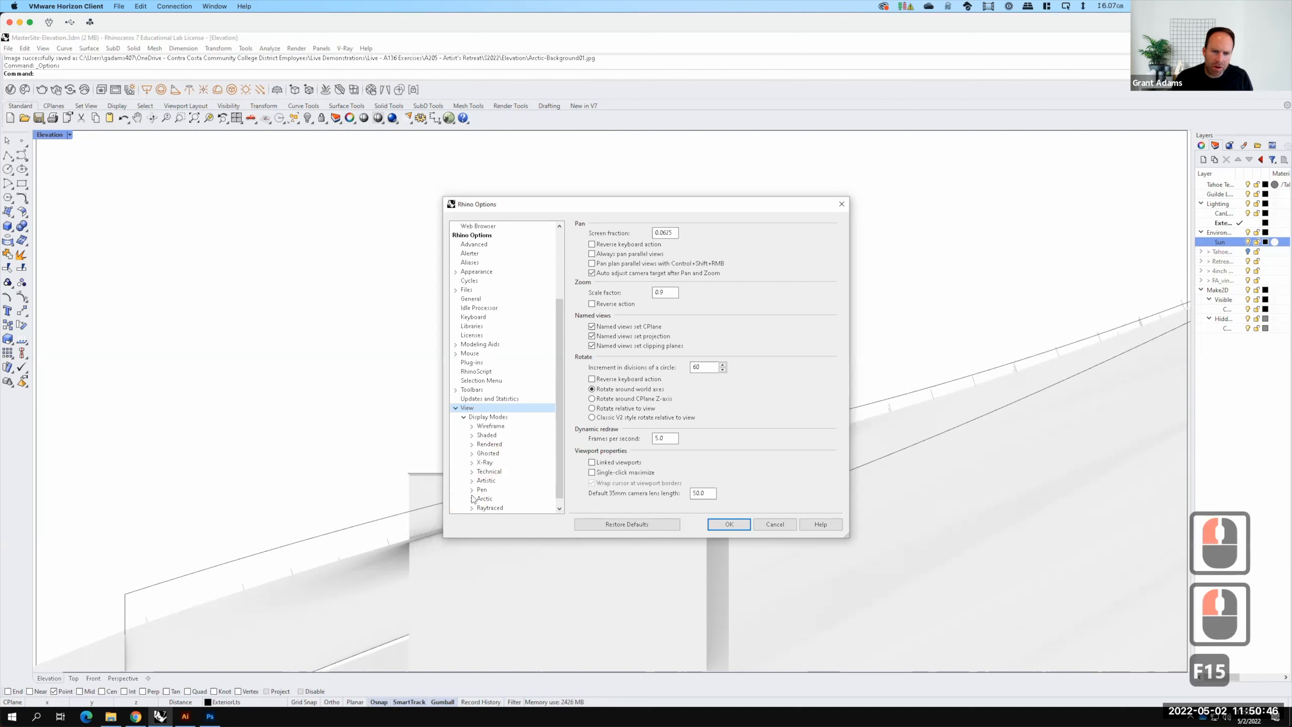
left_click(472, 499)
left_click(487, 470)
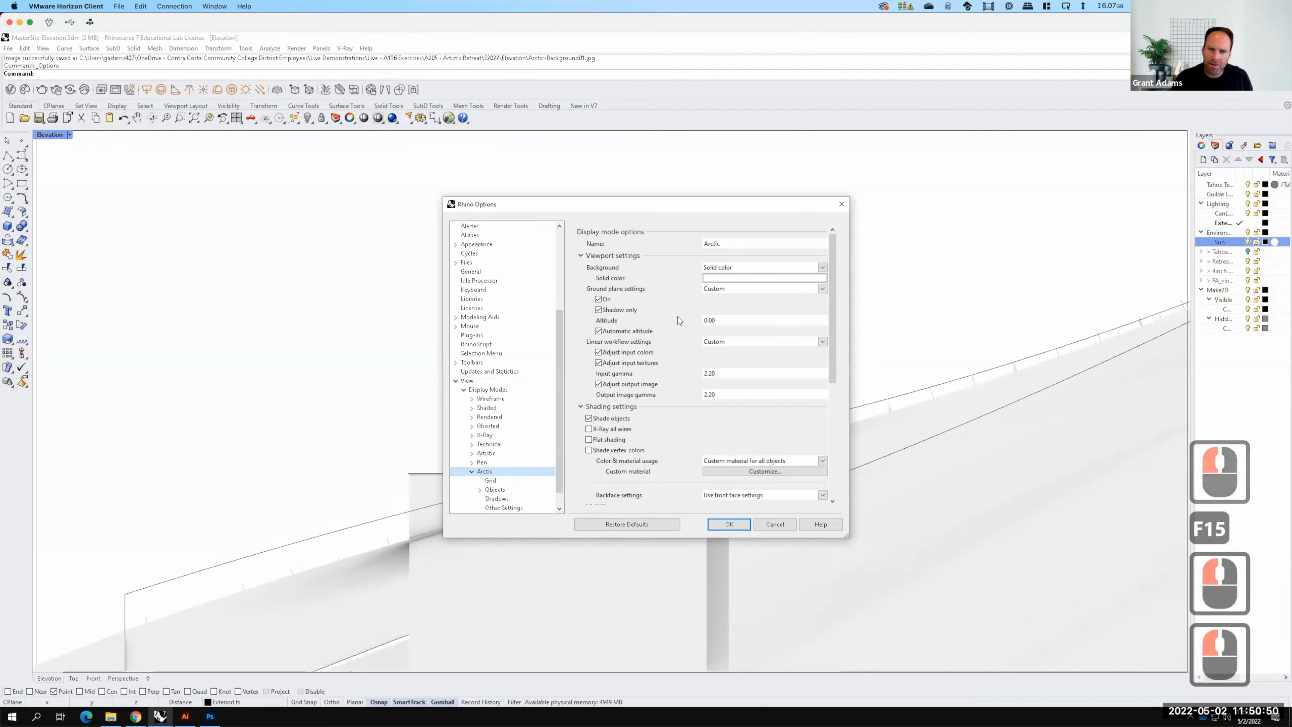
Try to turn off the visibility of tangent edges, tangent seams, curves and SubD symmetry for the Arctic display mode
left_click(834, 282)
left_click_drag(836, 288, 842, 345)
left_click(588, 420)
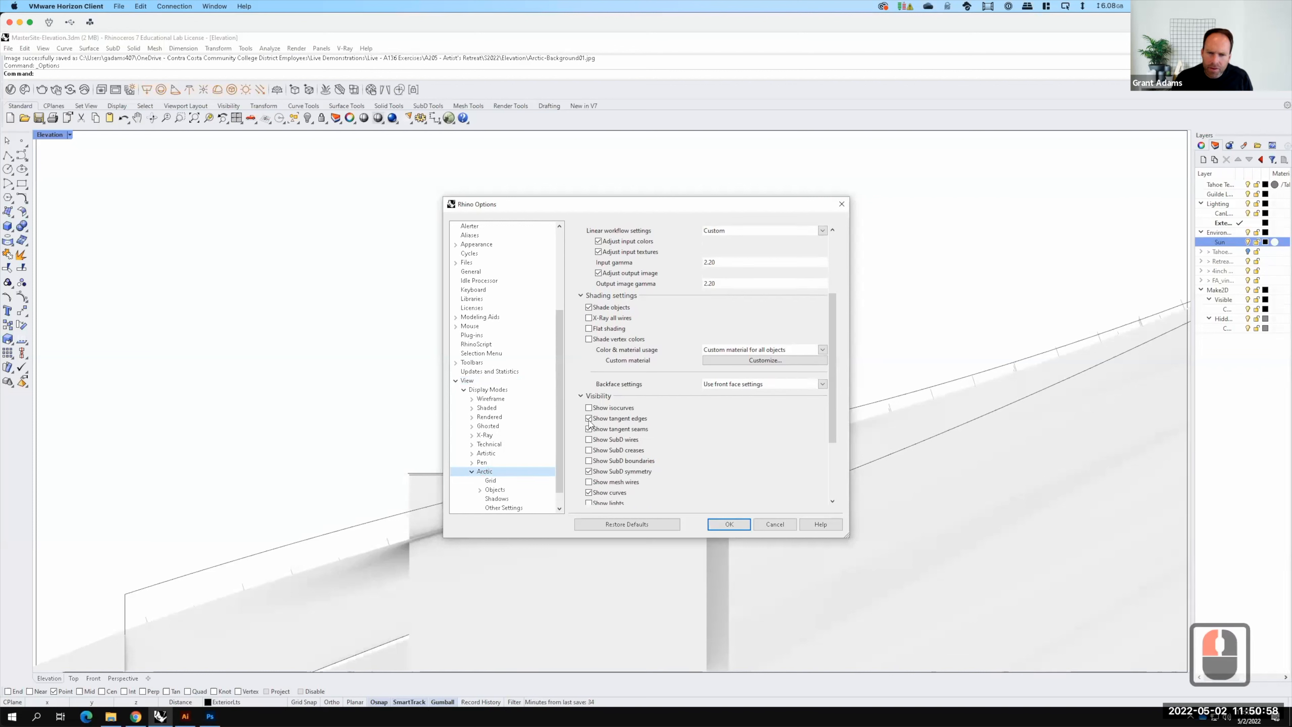
left_click(589, 419)
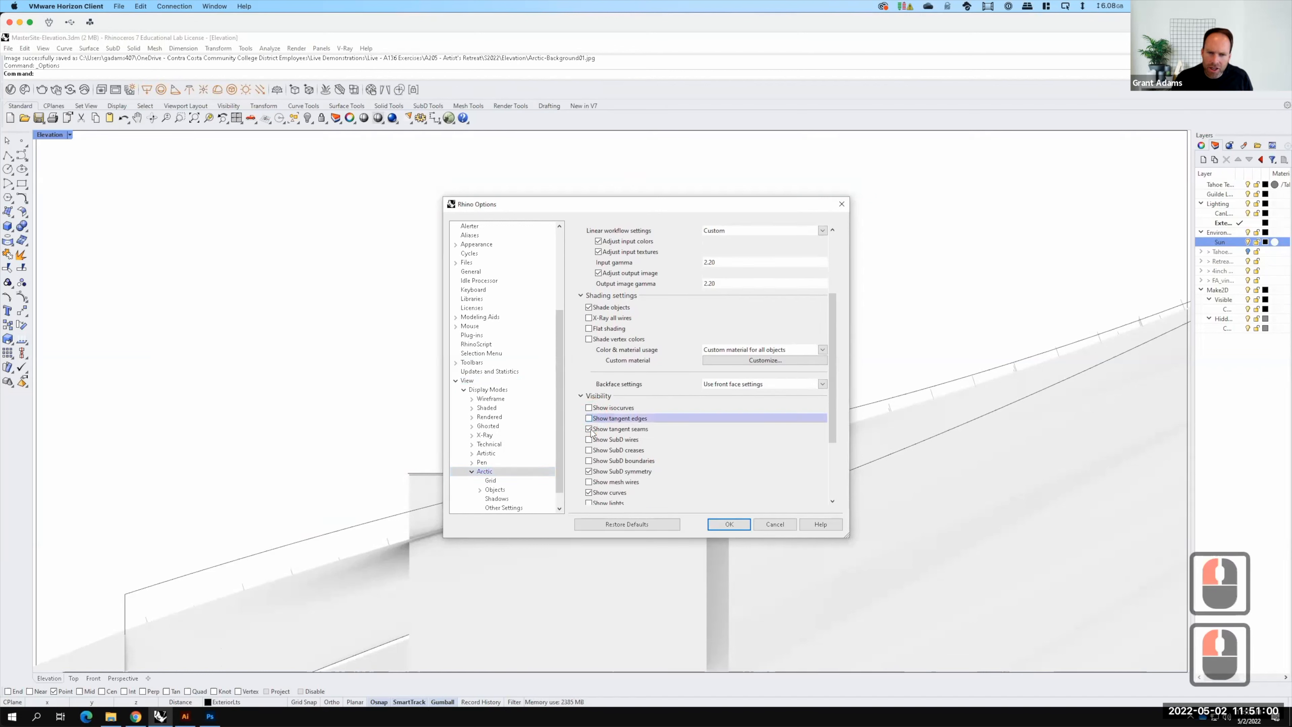
left_click(588, 429)
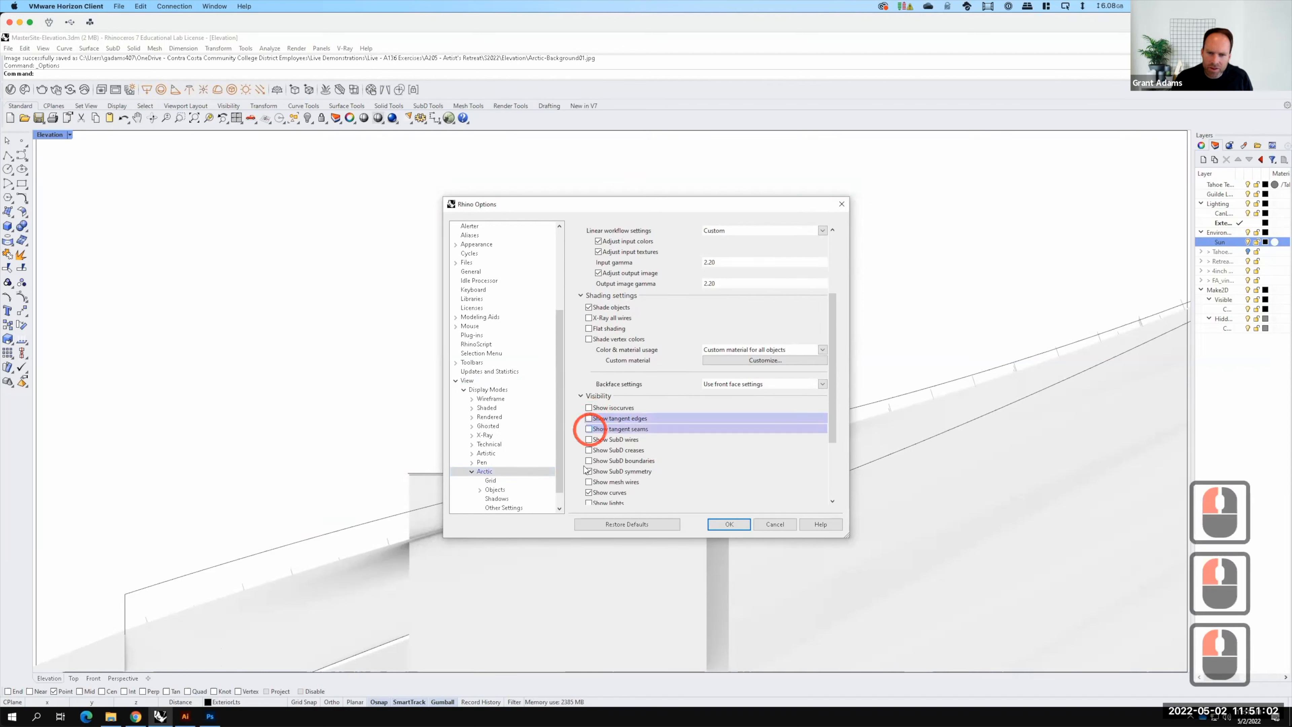
left_click(588, 492)
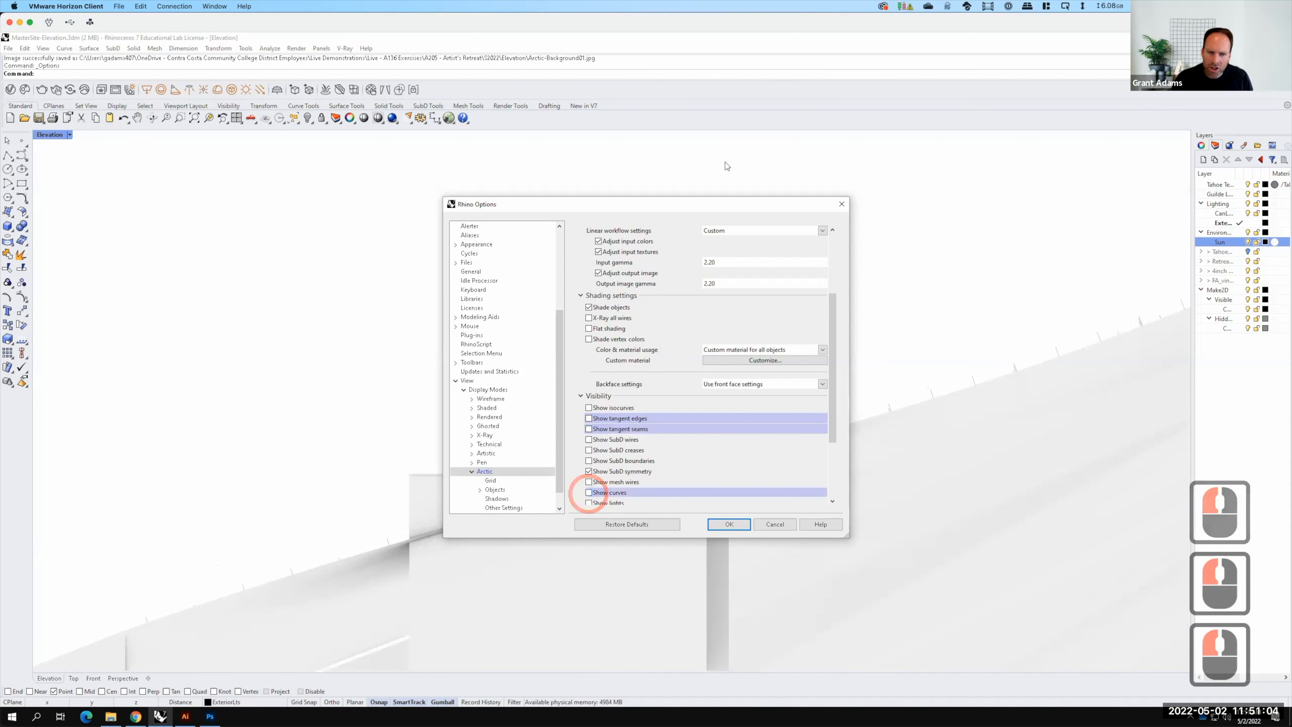
left_click_drag(724, 202, 664, 202)
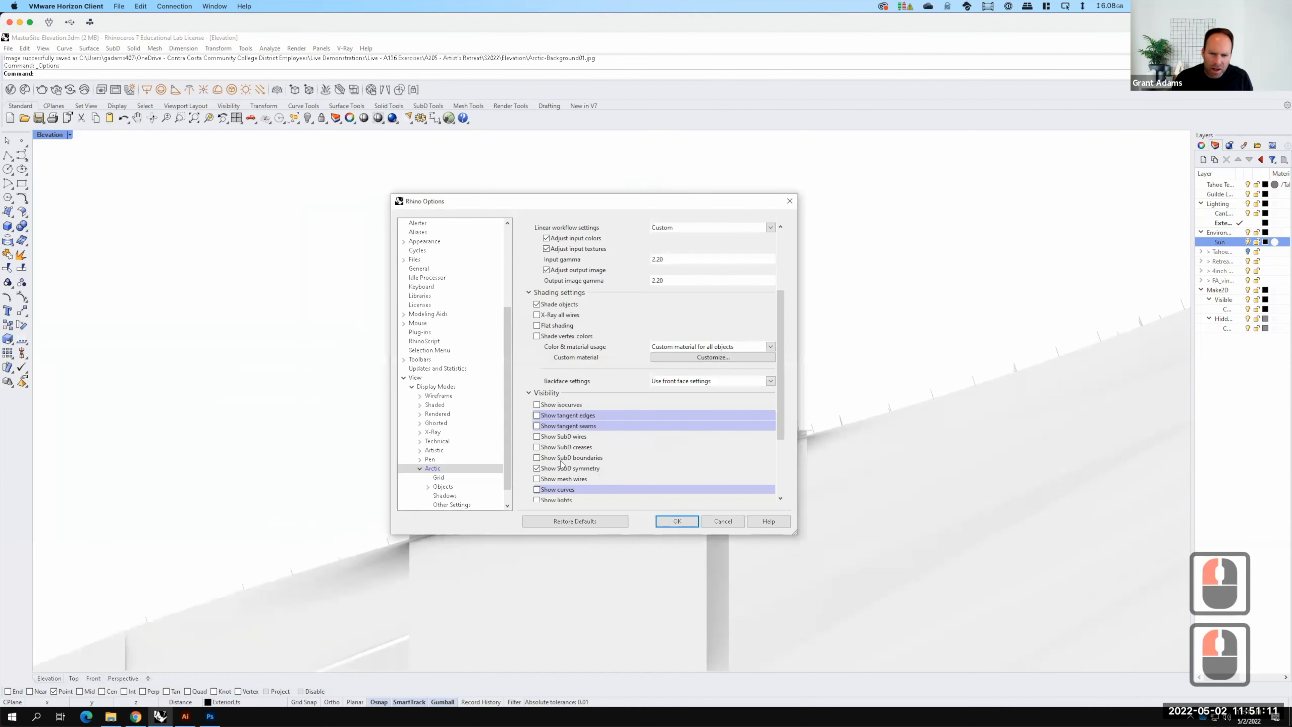
left_click(537, 469)
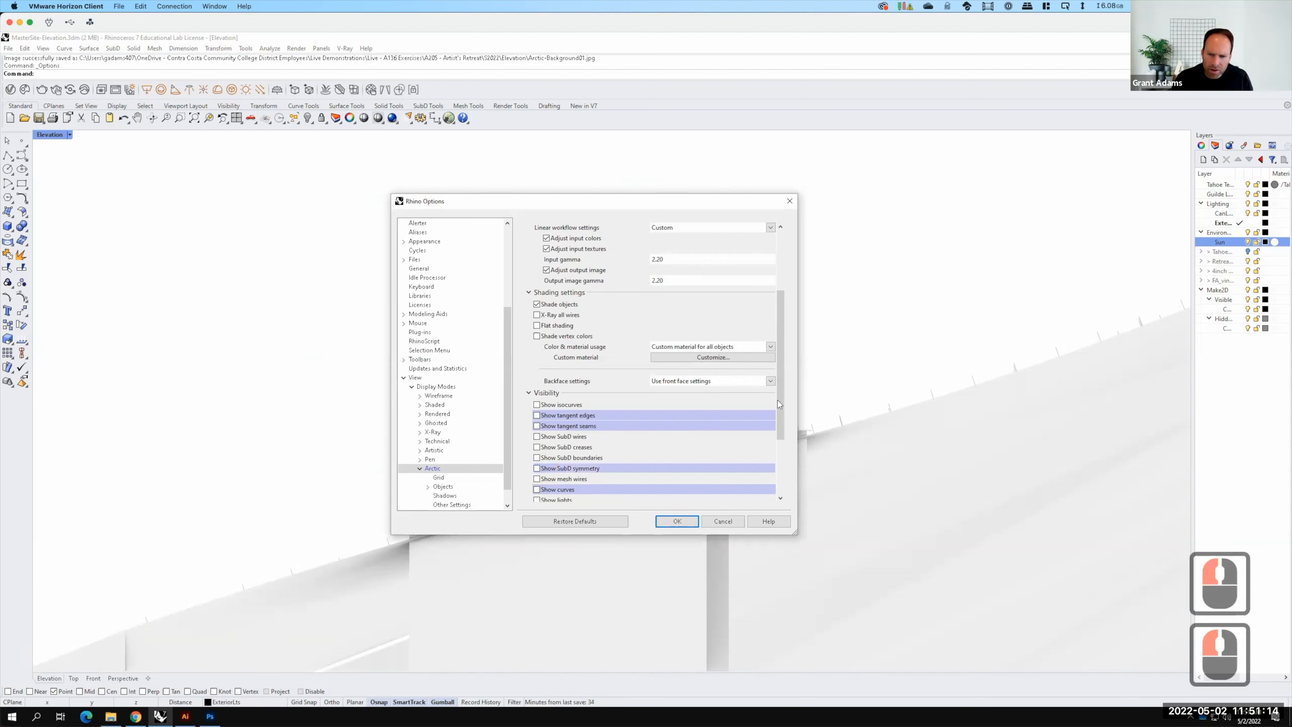
Try to also hide points, pointclouds, clipping planes, text and annotations in Arctic mode, and close the options
left_click_drag(780, 415, 774, 468)
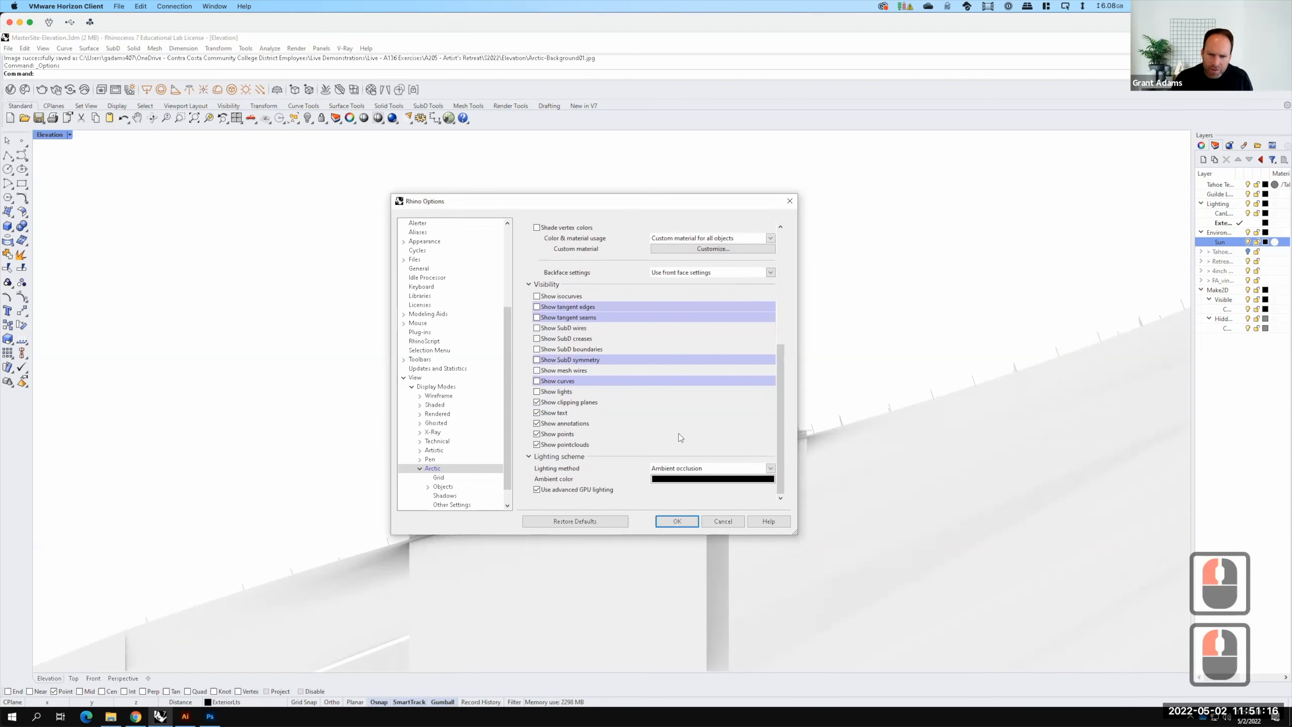
left_click(536, 434)
left_click(537, 444)
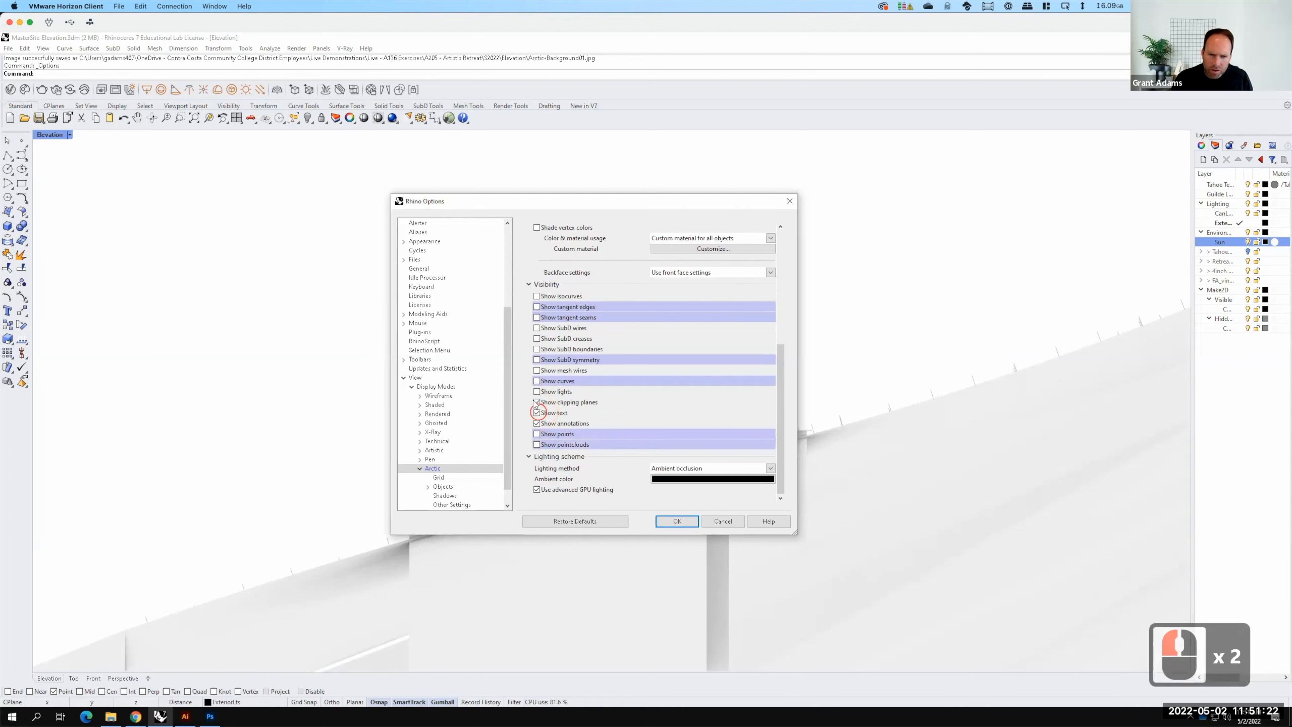
left_click(536, 402)
left_click(536, 413)
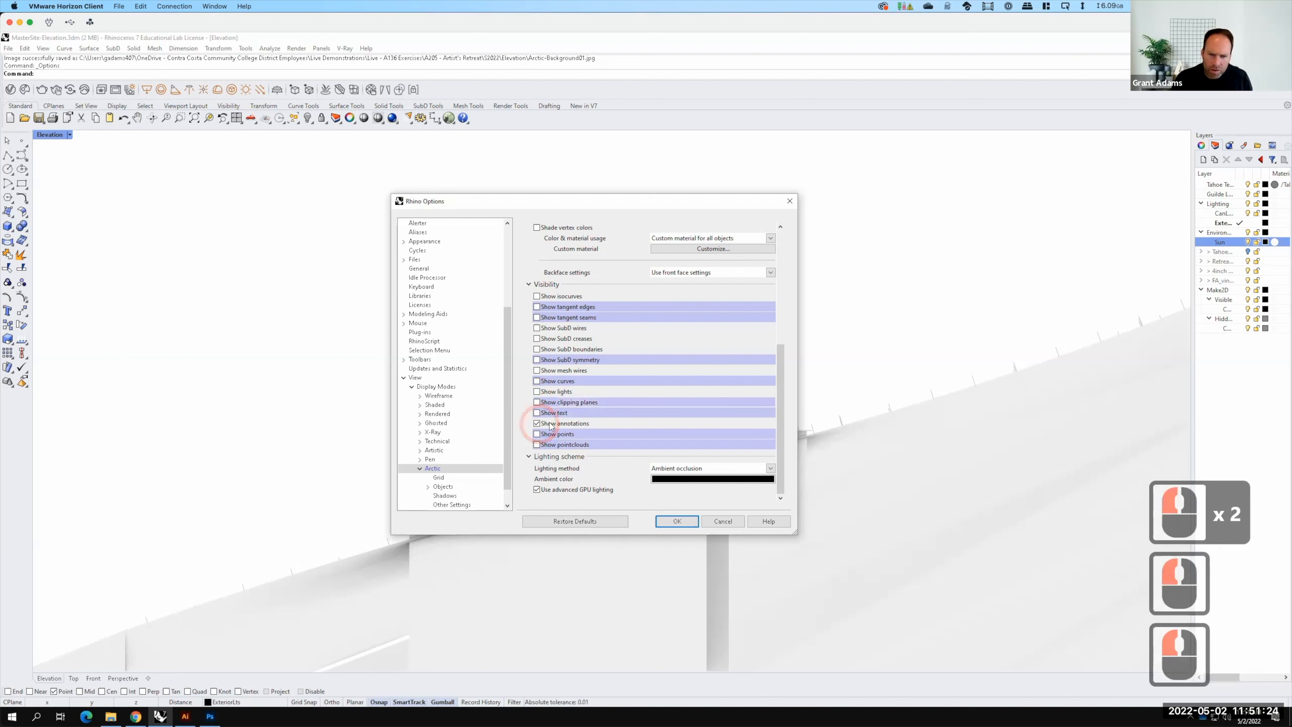
left_click(536, 423)
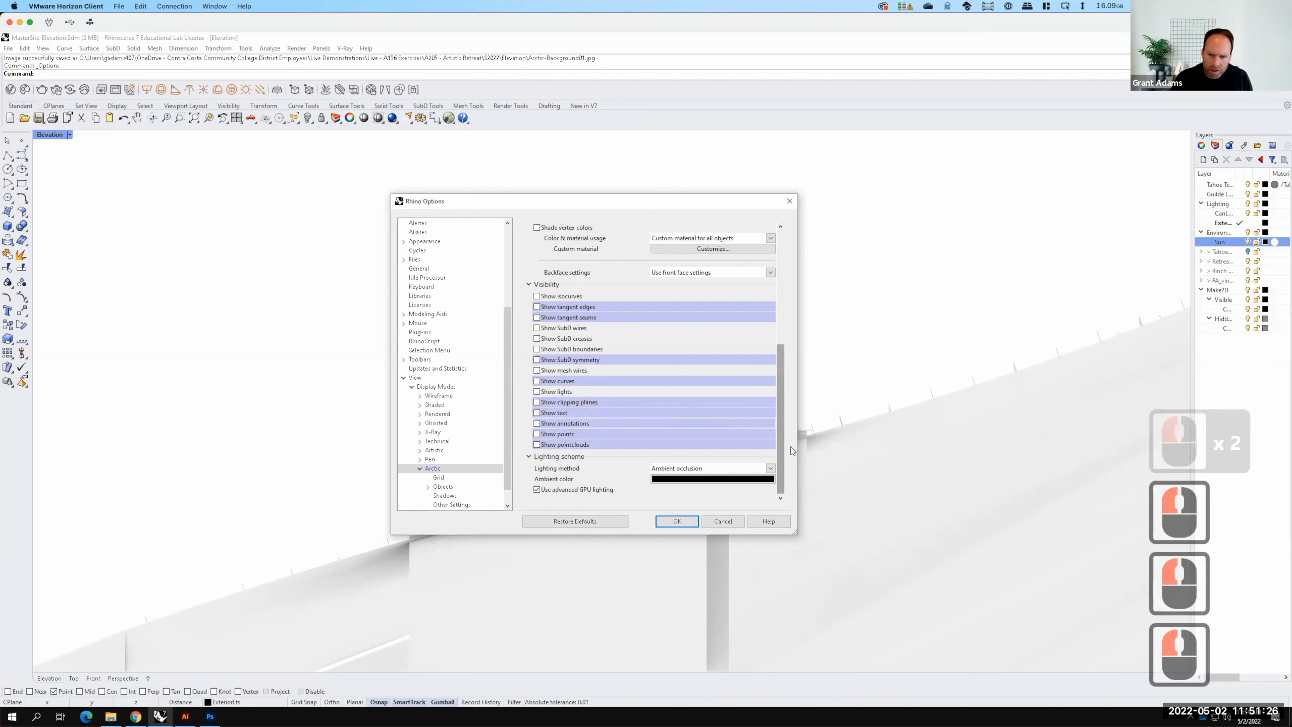
scroll(790, 318, "up", 5)
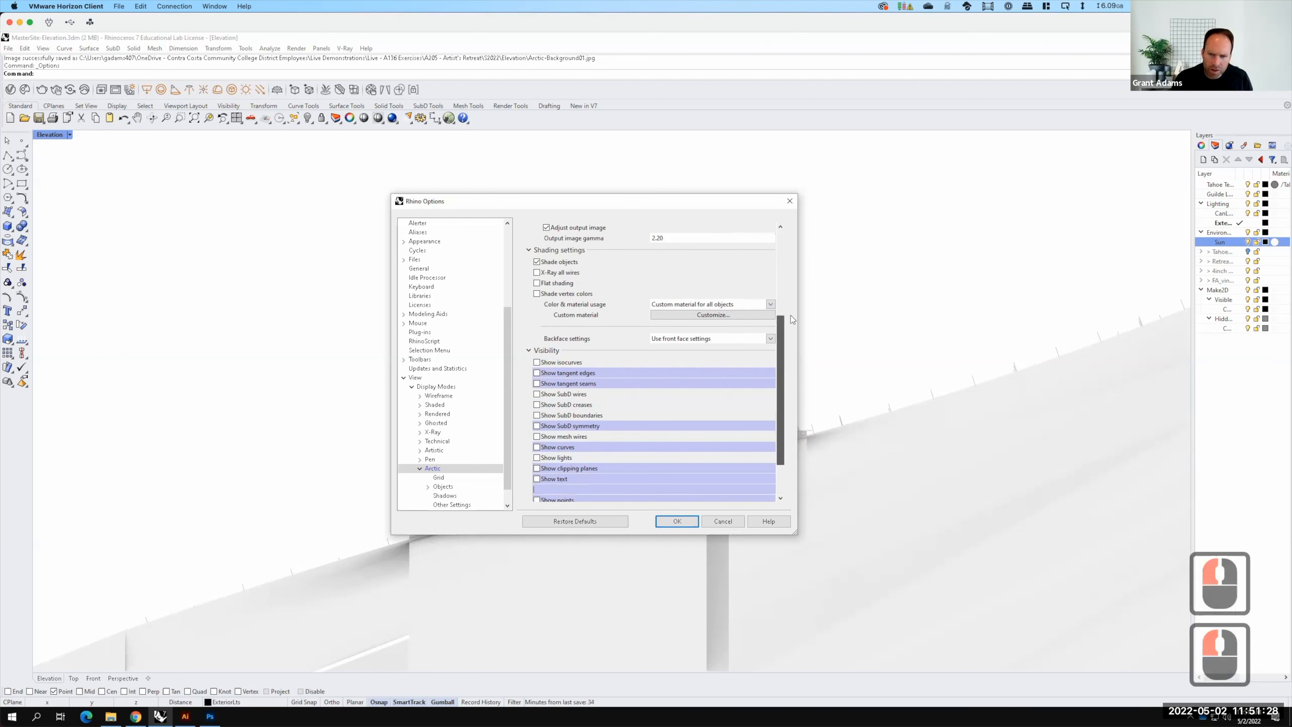
scroll(790, 311, "up", 1)
scroll(794, 287, "up", 2)
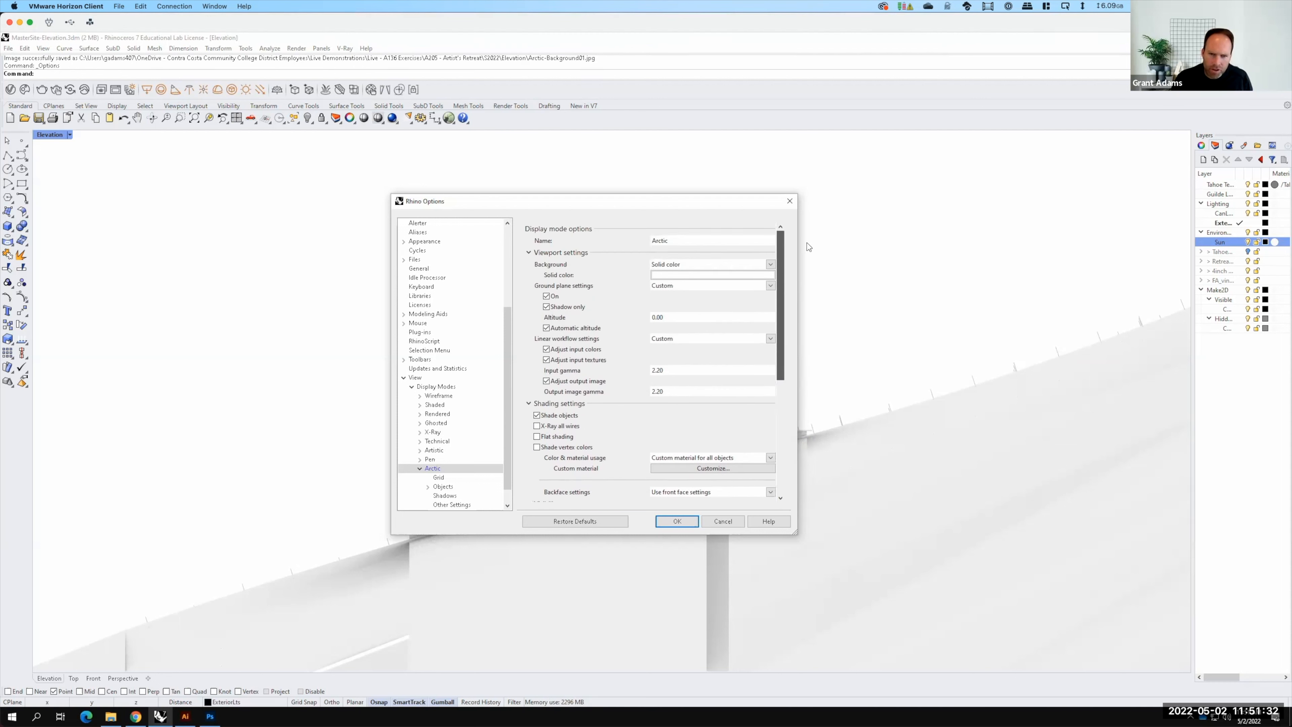
left_click_drag(809, 240, 815, 203)
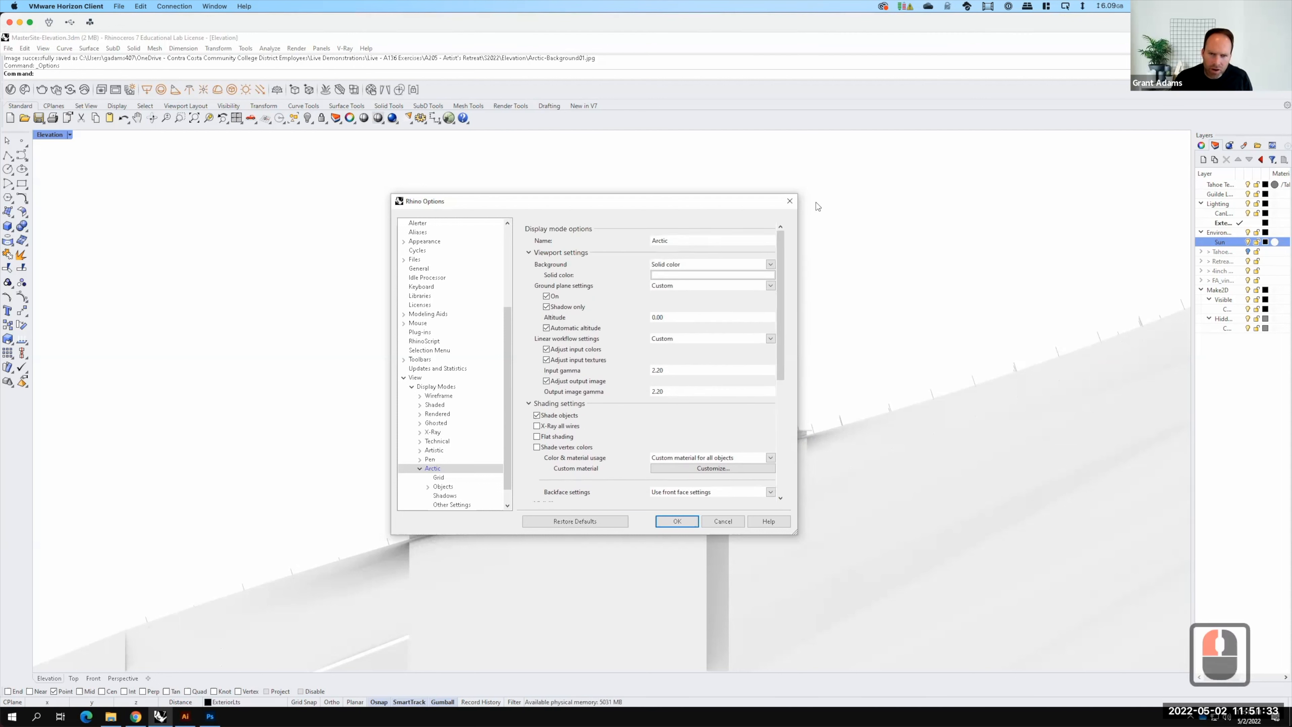
left_click(943, 432)
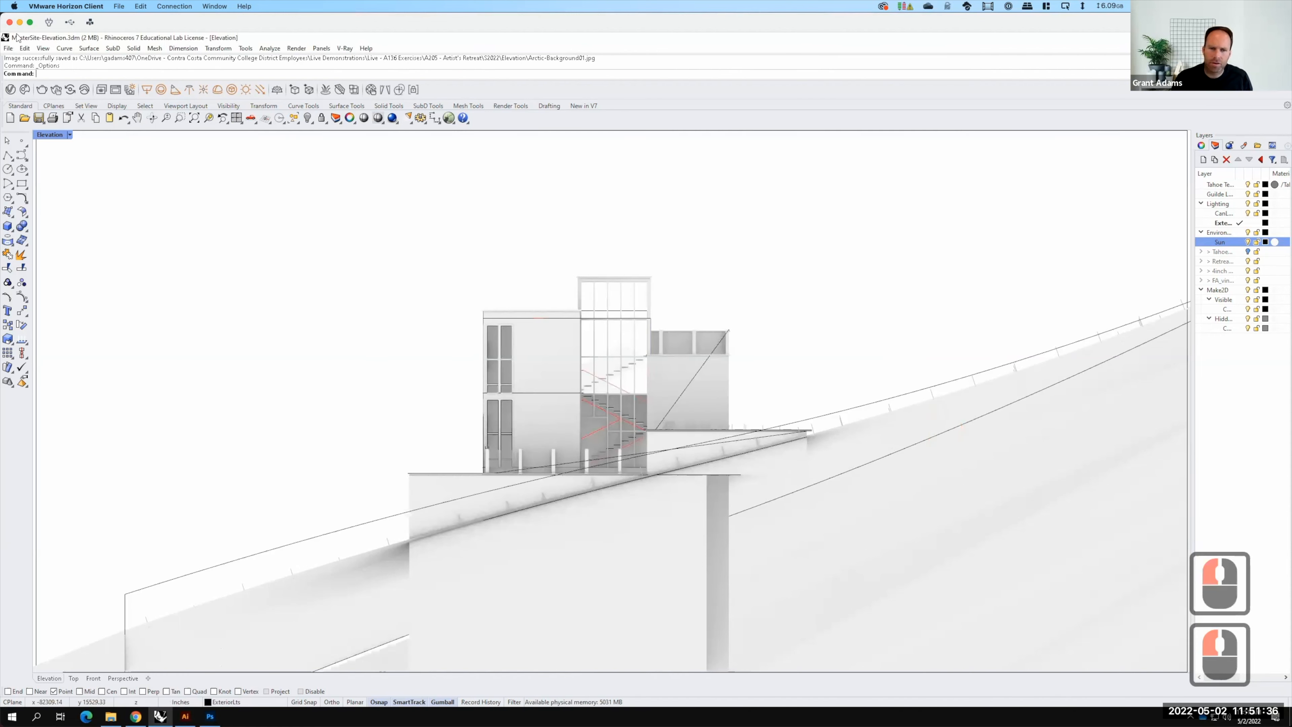
Reopen Rhino Options and bring up the settings page of the Arctic display mode
left_click(246, 48)
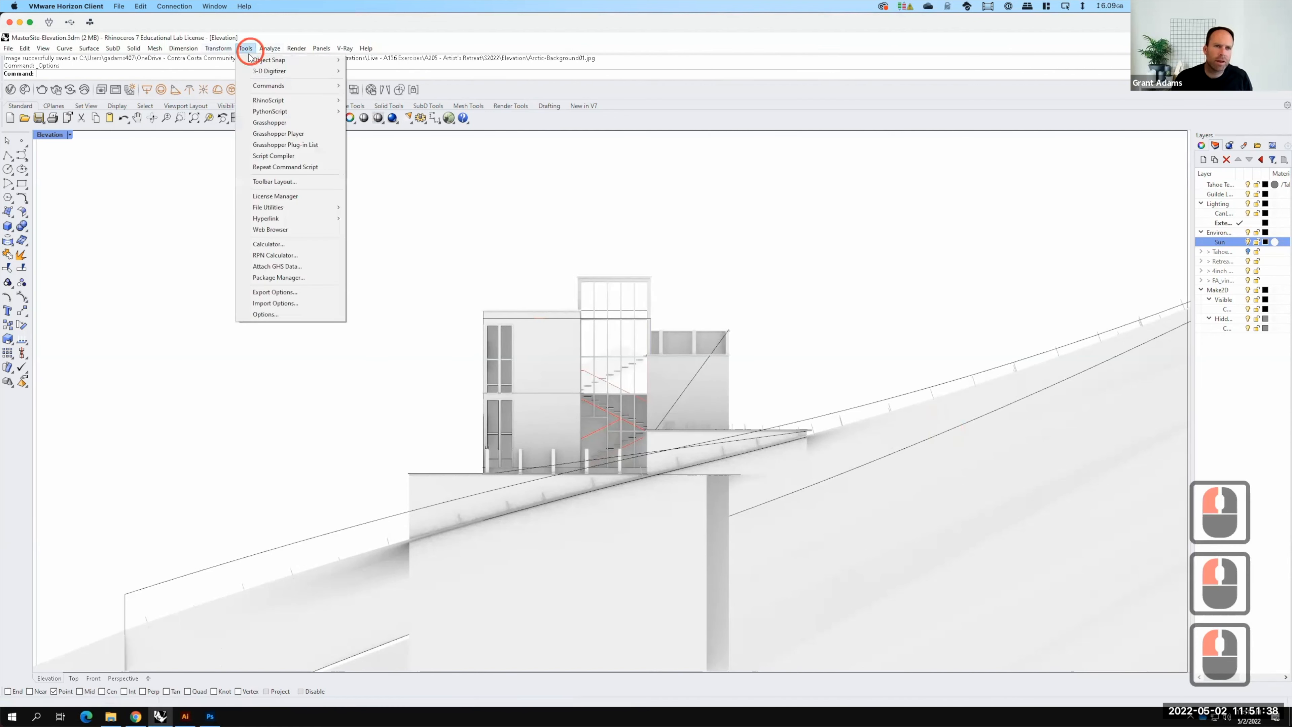
left_click(265, 315)
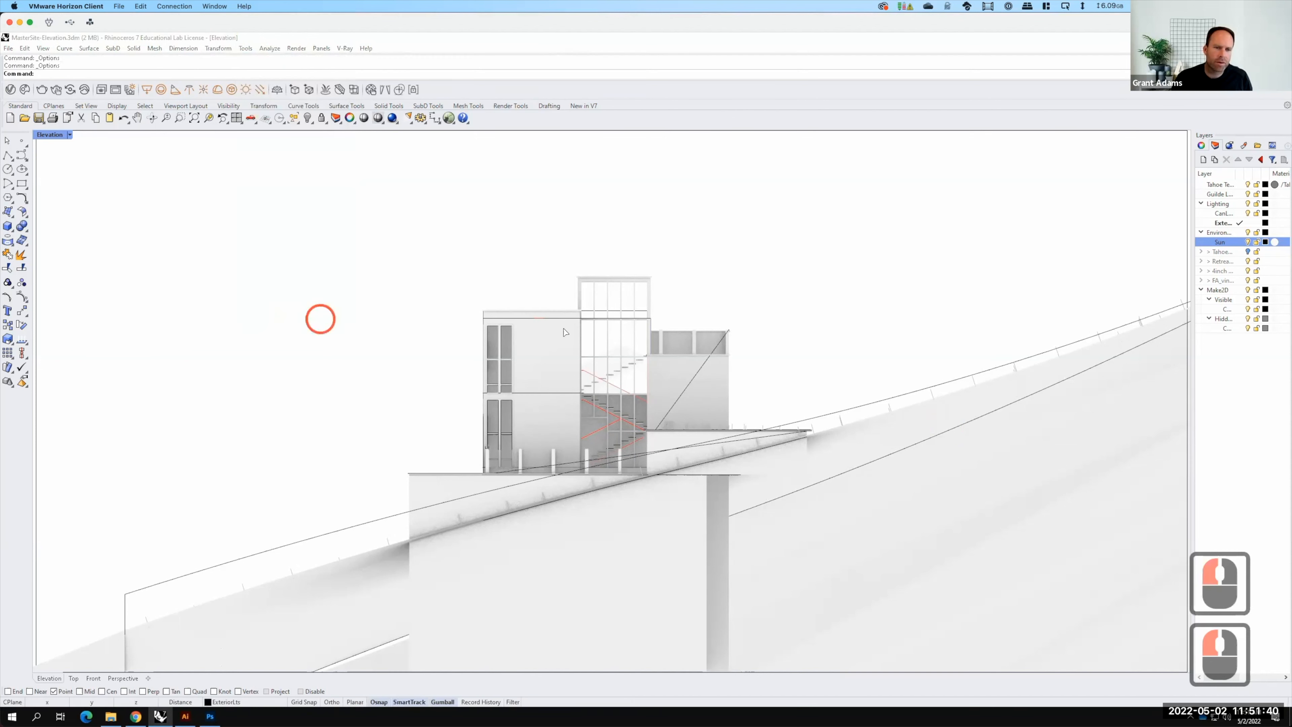
left_click(403, 506)
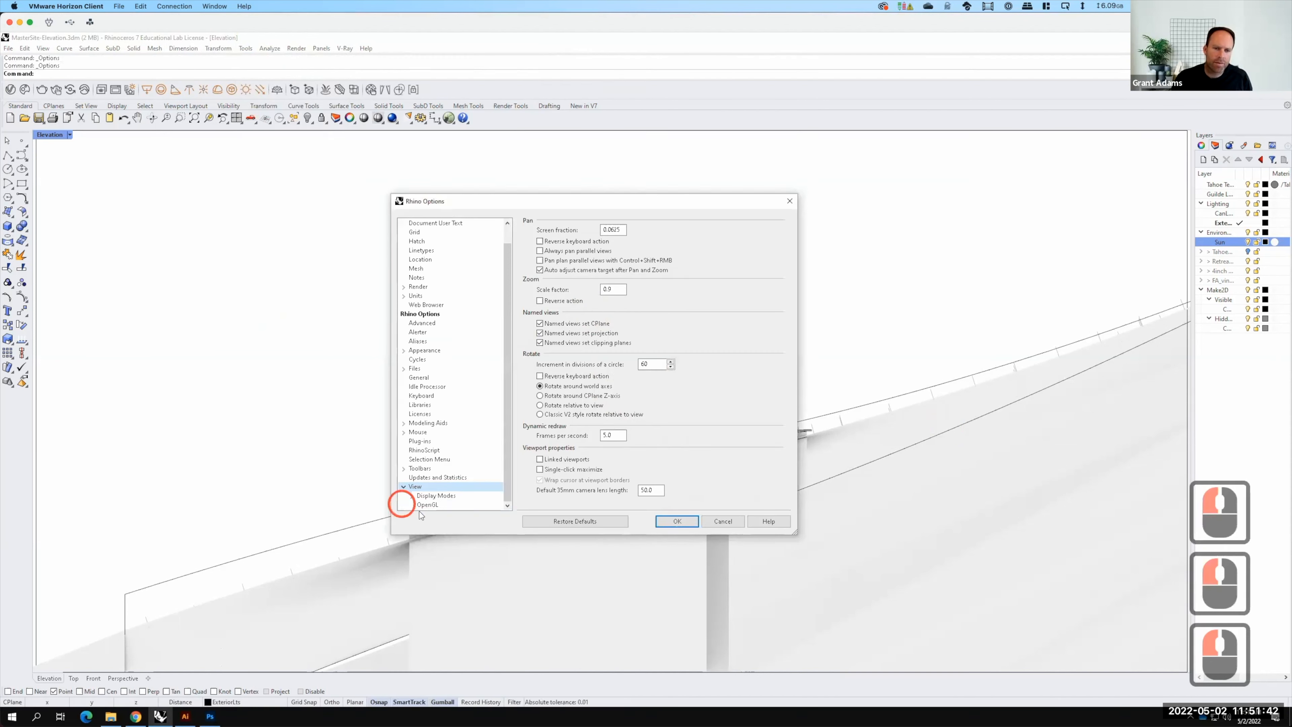
left_click(428, 496)
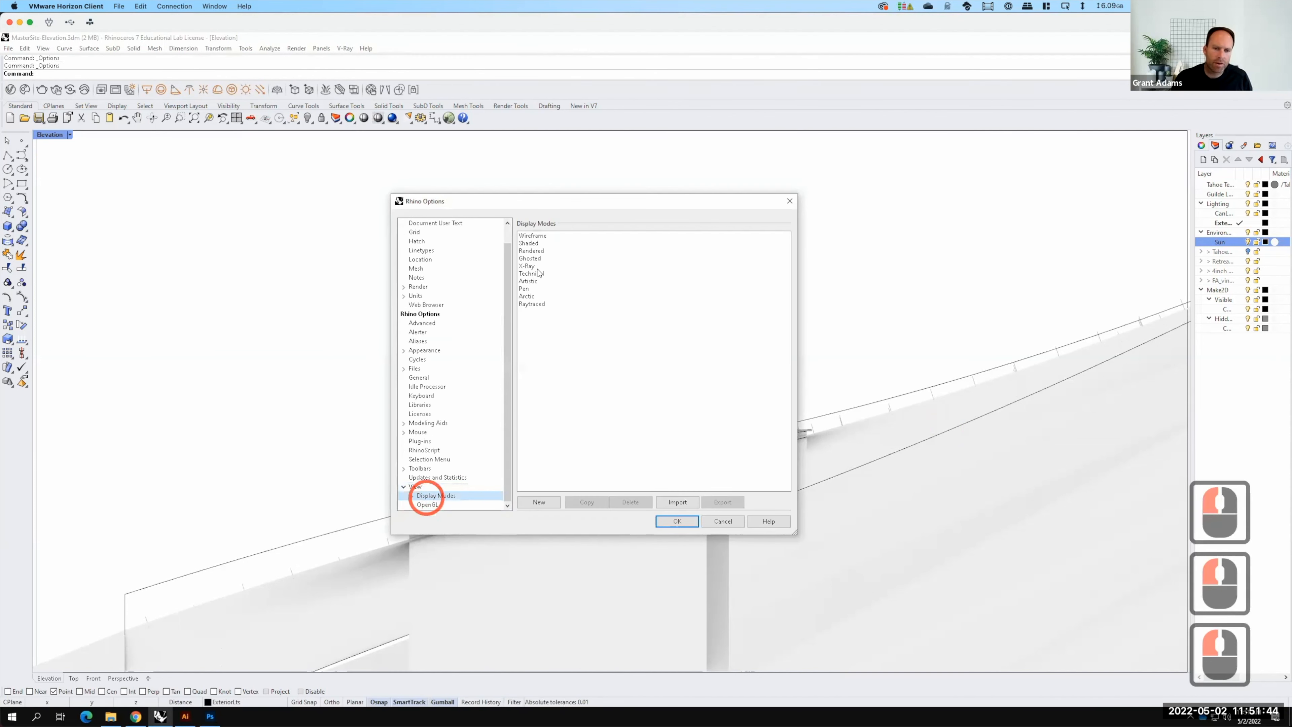
left_click(527, 296)
left_click(531, 297)
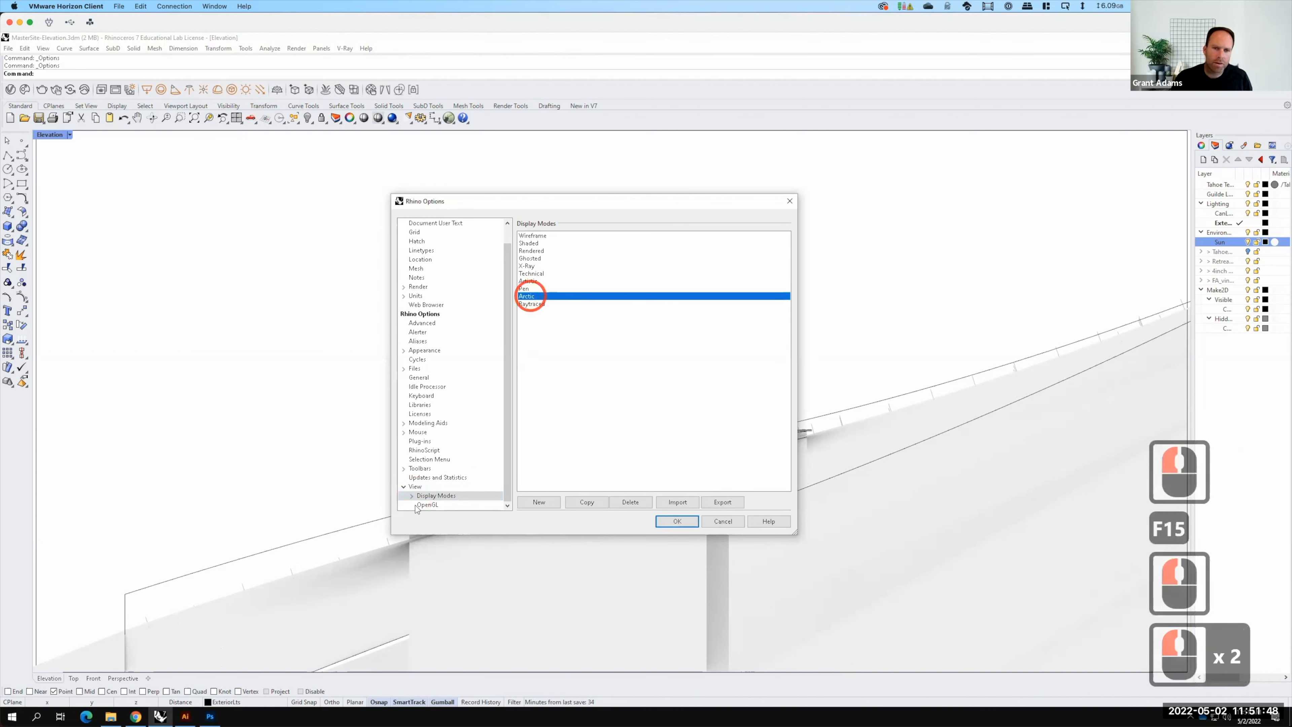
left_click(414, 496)
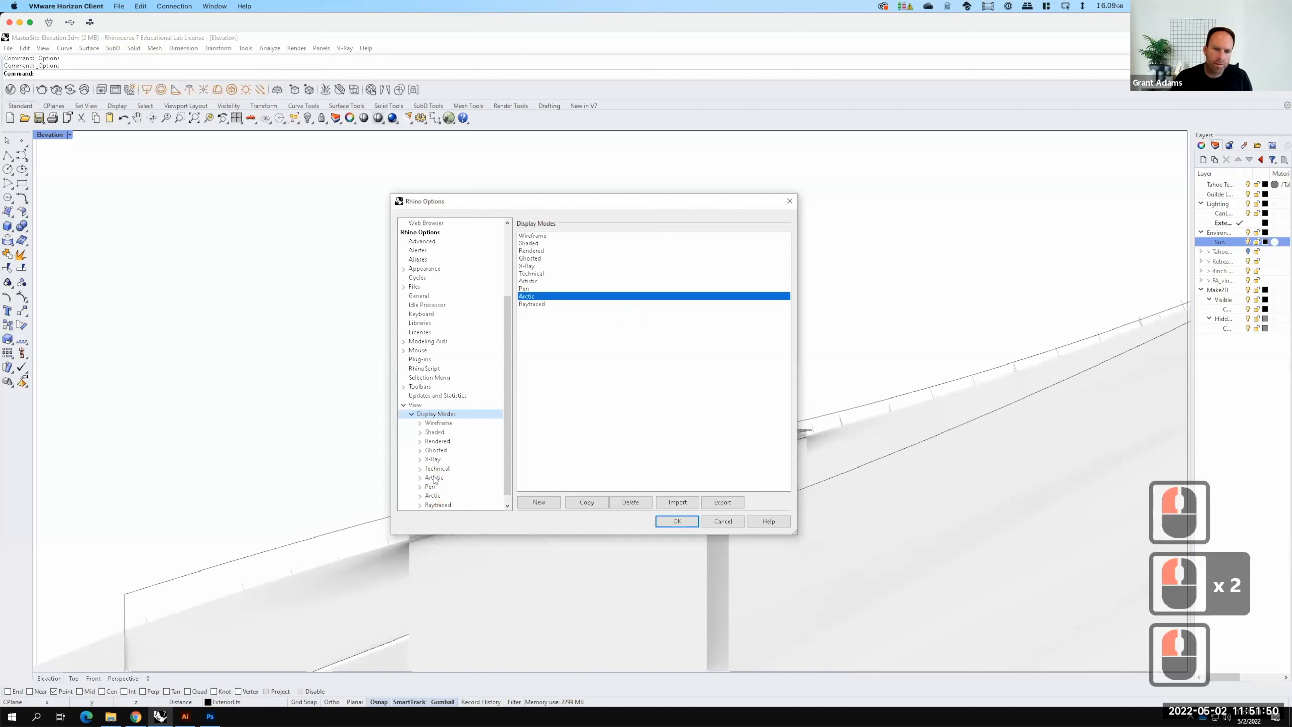
left_click(432, 495)
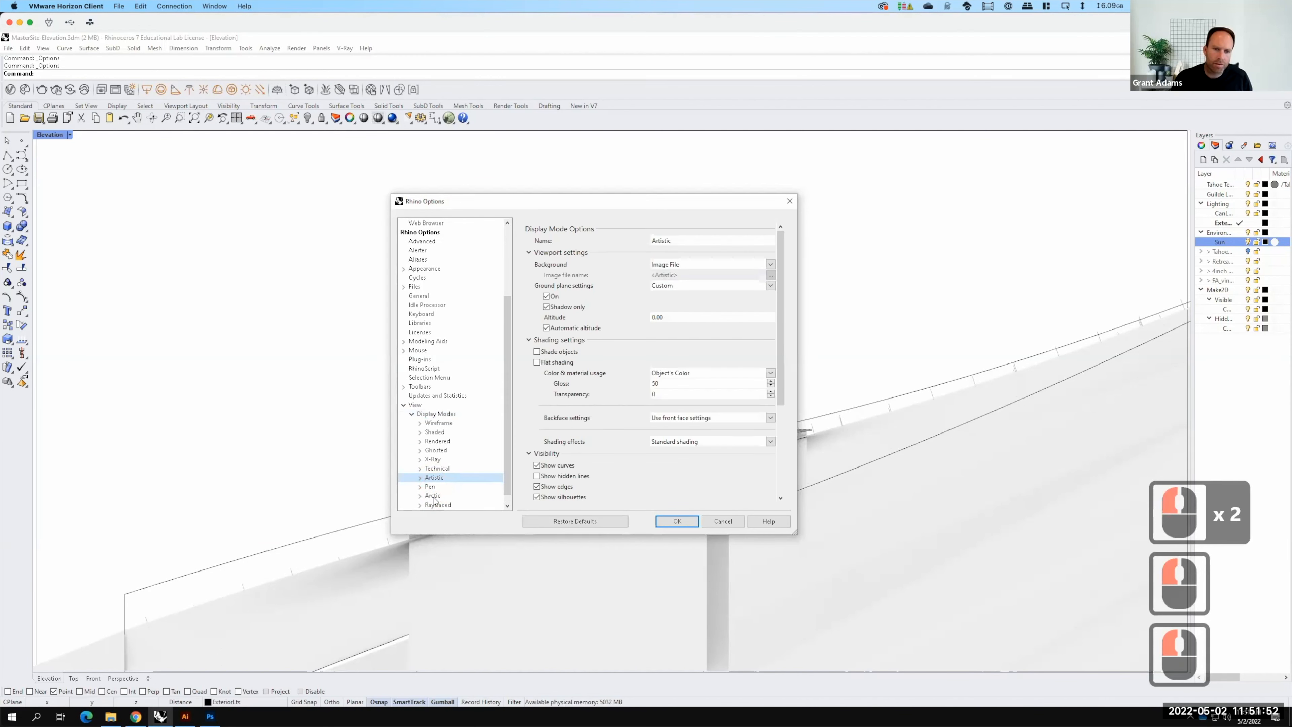
Turn off Arctic mode's visibility of tangent edges, tangent seams, SubD symmetry, curves and clipping planes, and apply the options
left_click_drag(780, 282, 771, 457)
left_click(536, 306)
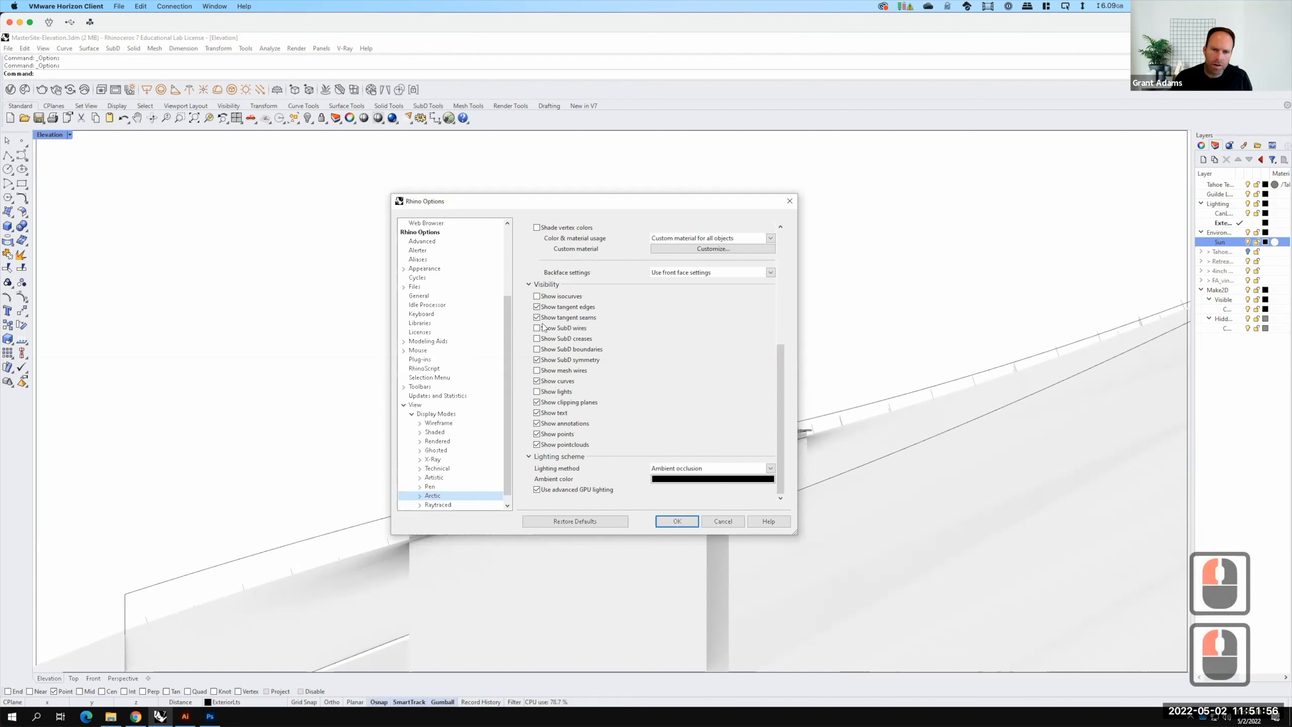
left_click(536, 317)
left_click(537, 359)
left_click(537, 381)
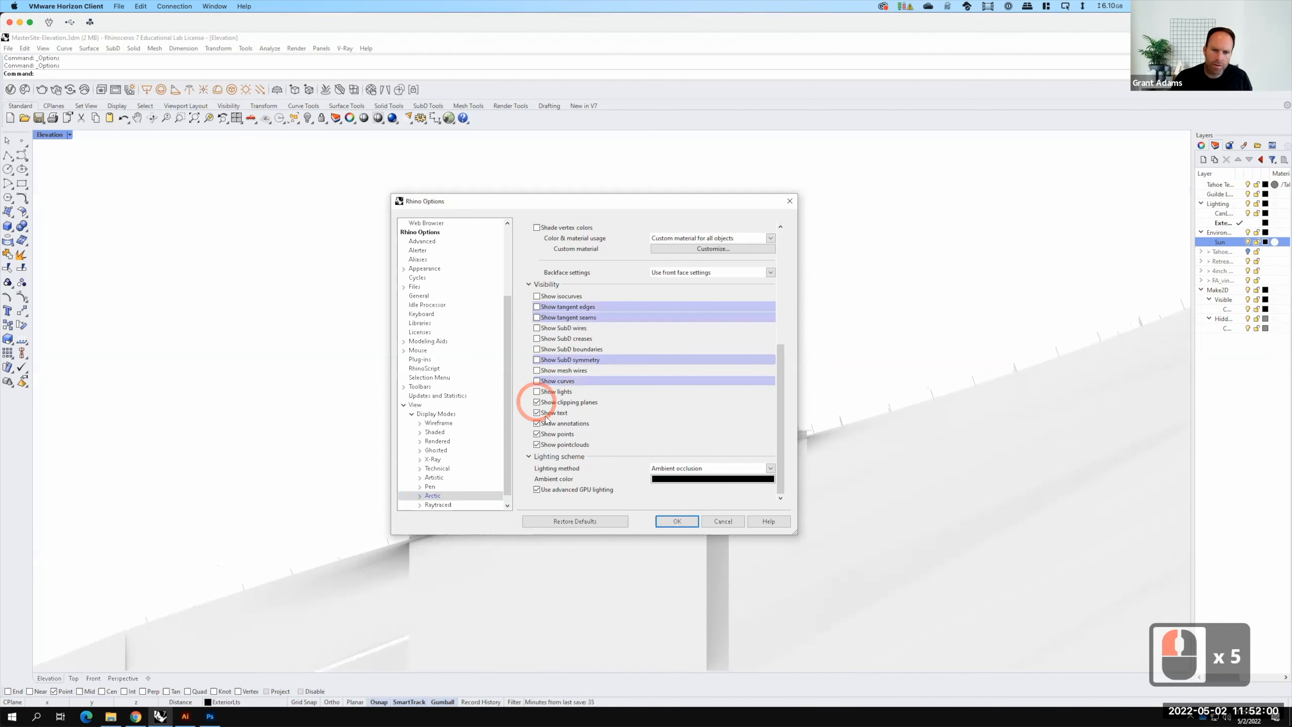
left_click(537, 402)
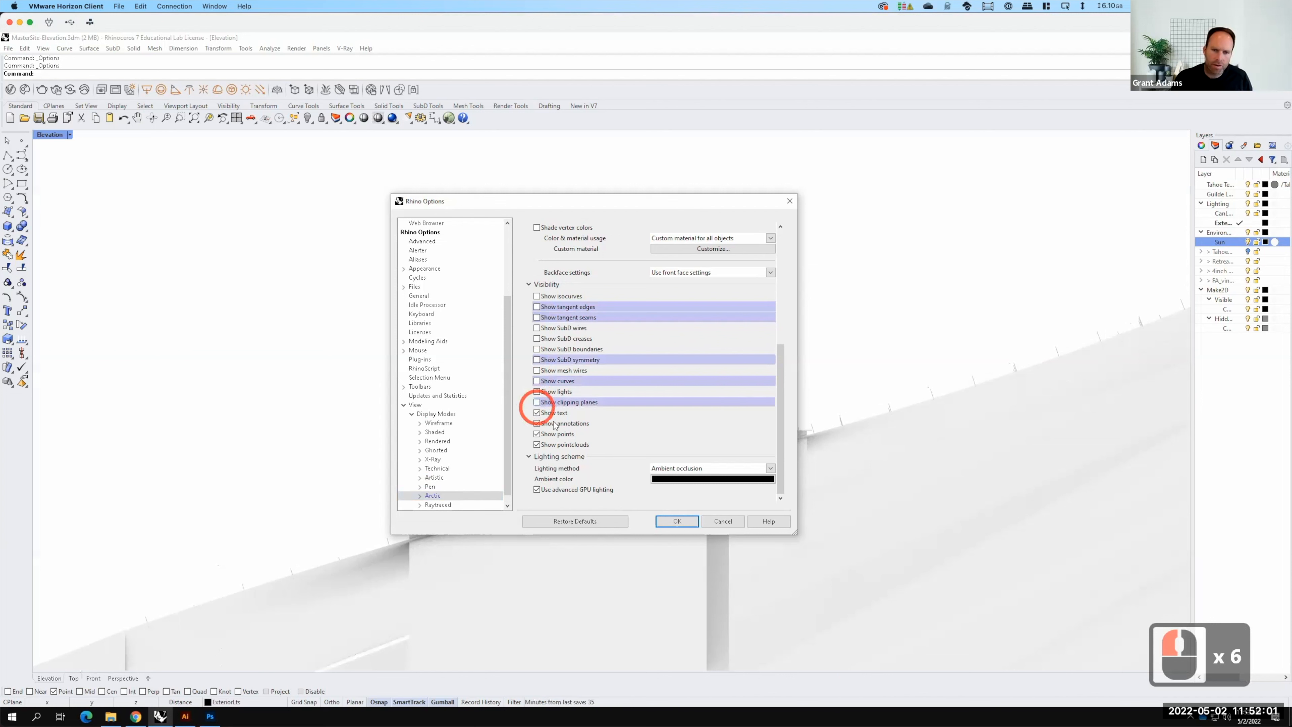
left_click(675, 521)
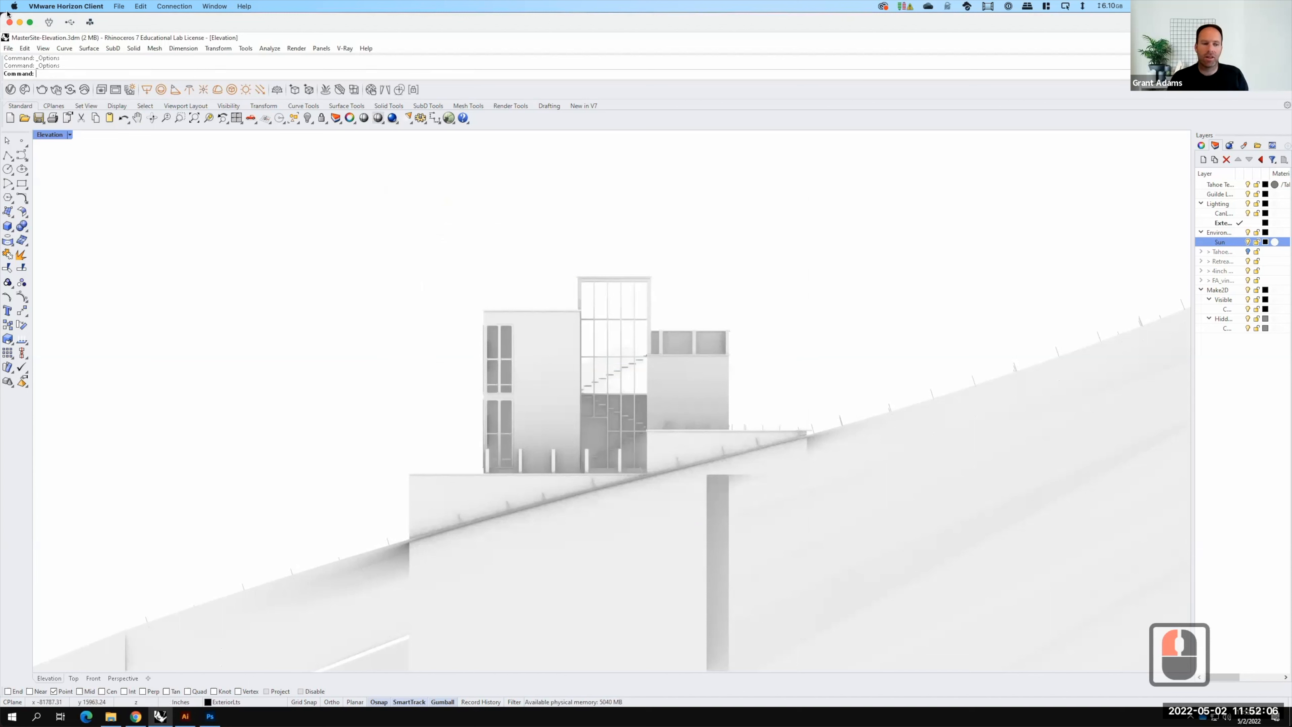
left_click(9, 48)
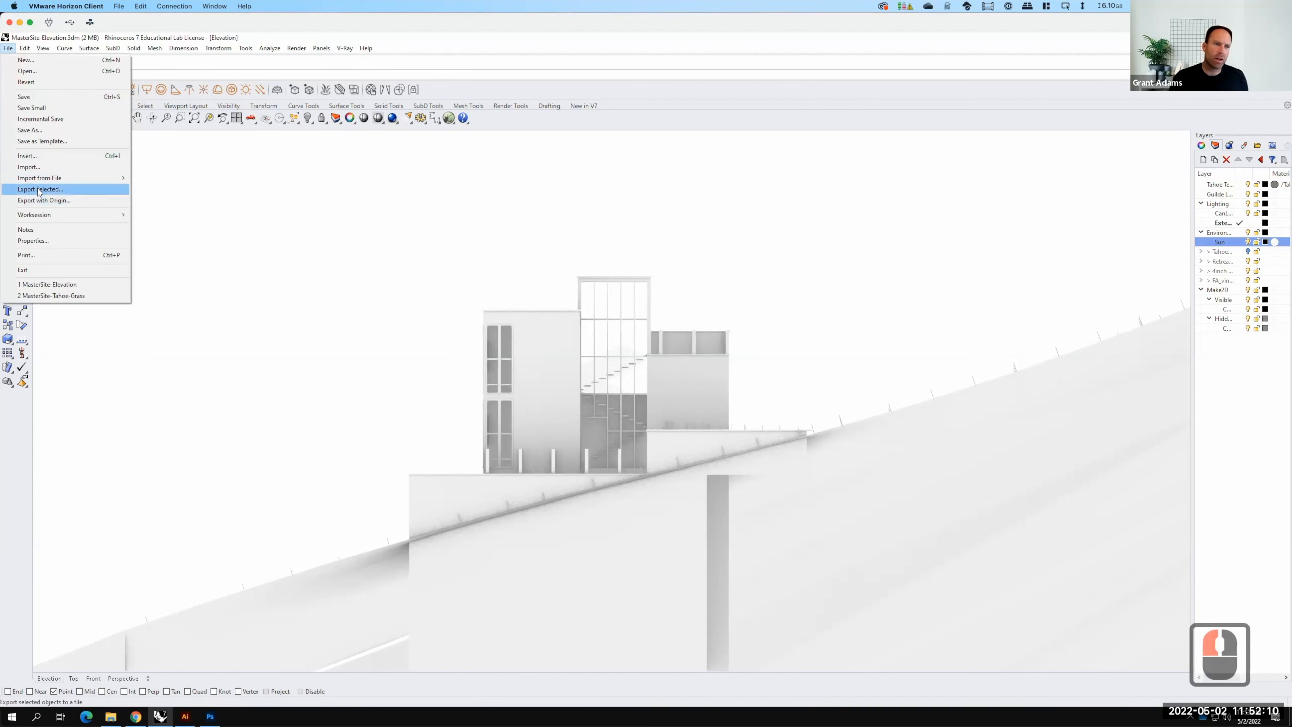
left_click(24, 48)
left_click(24, 49)
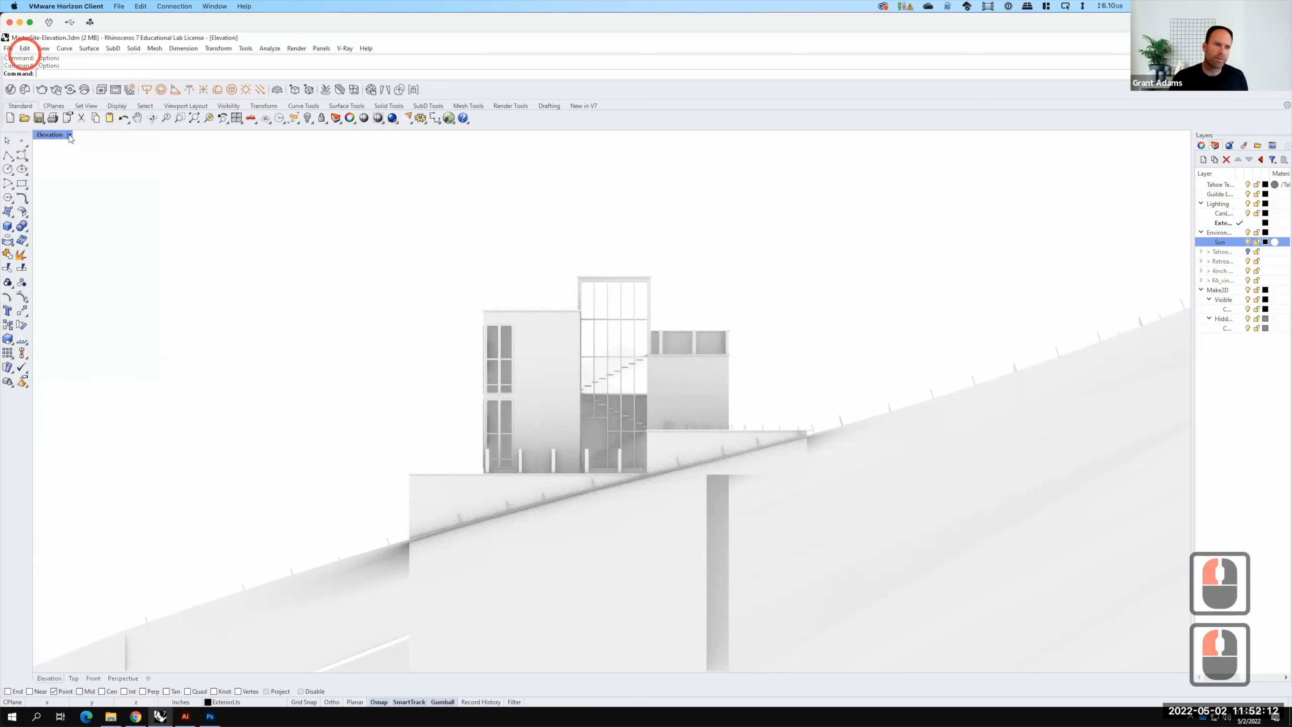
Capture the Arctic elevation view to a file at 6407 x 1000 pixels and save it as the JPEG Arctic-Background02
left_click(70, 135)
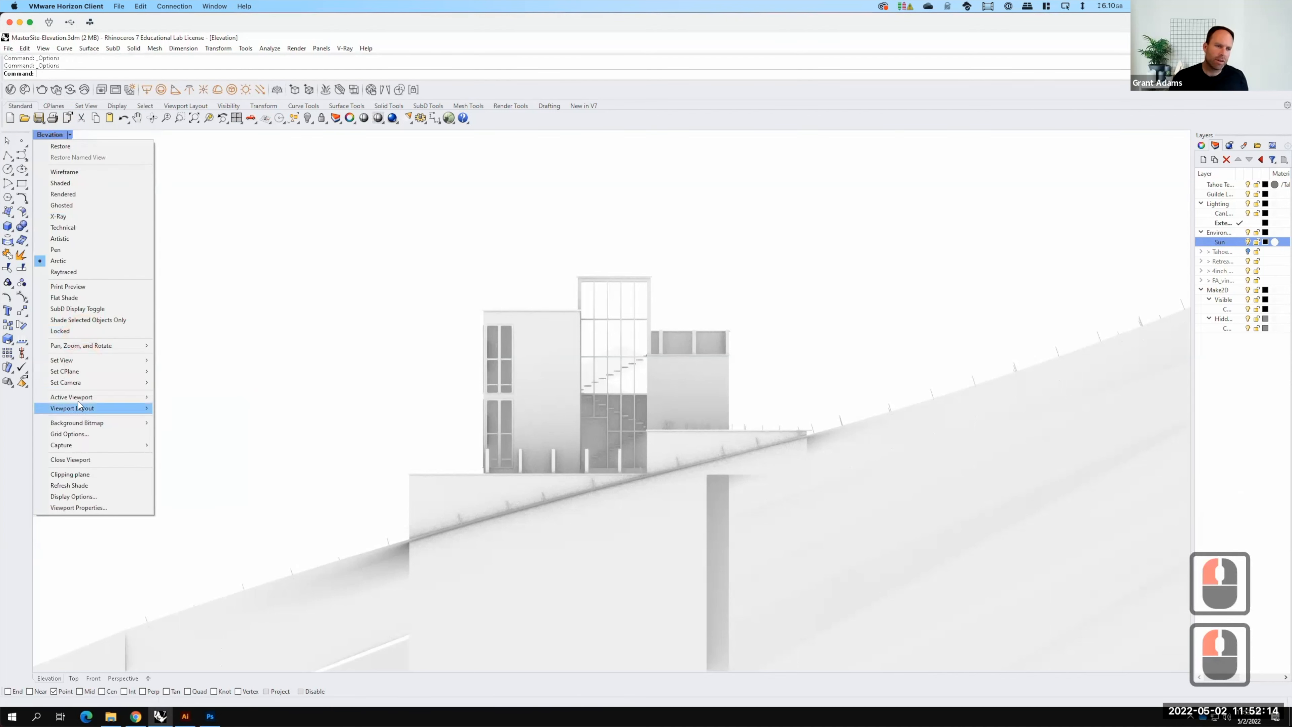
mouse_move(142, 445)
left_click(180, 455)
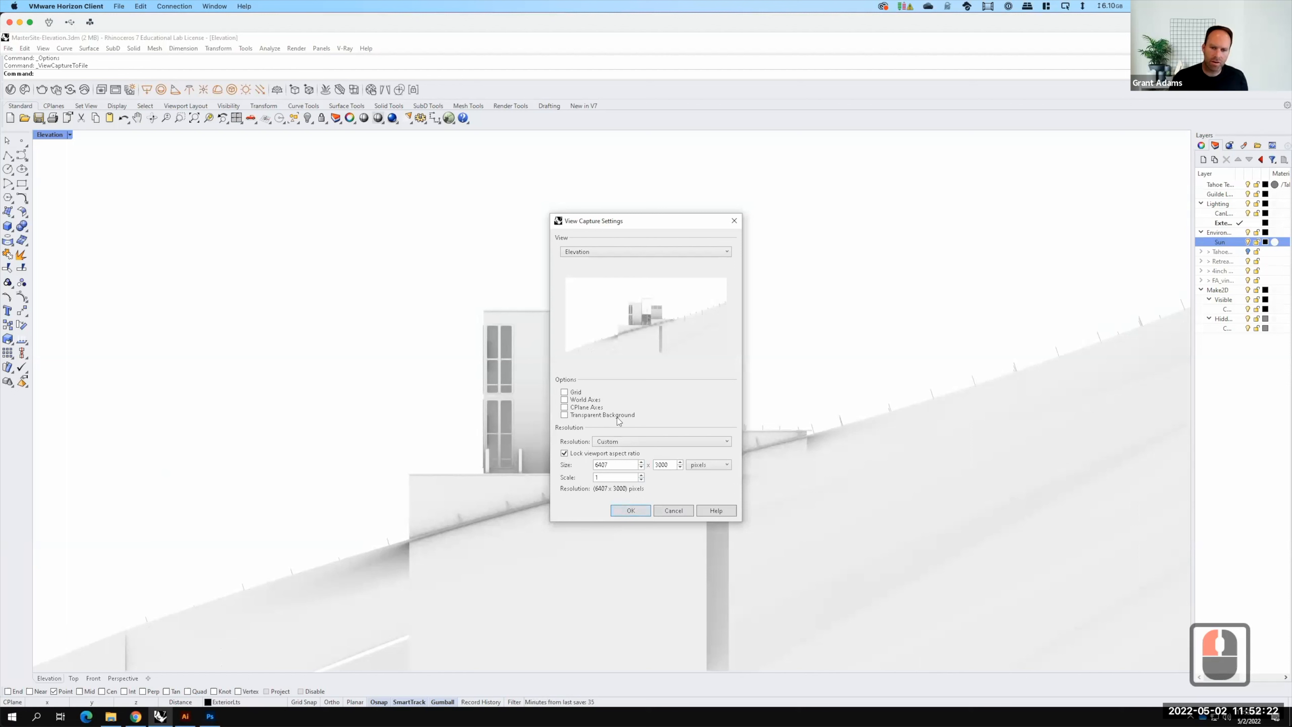
left_click(628, 511)
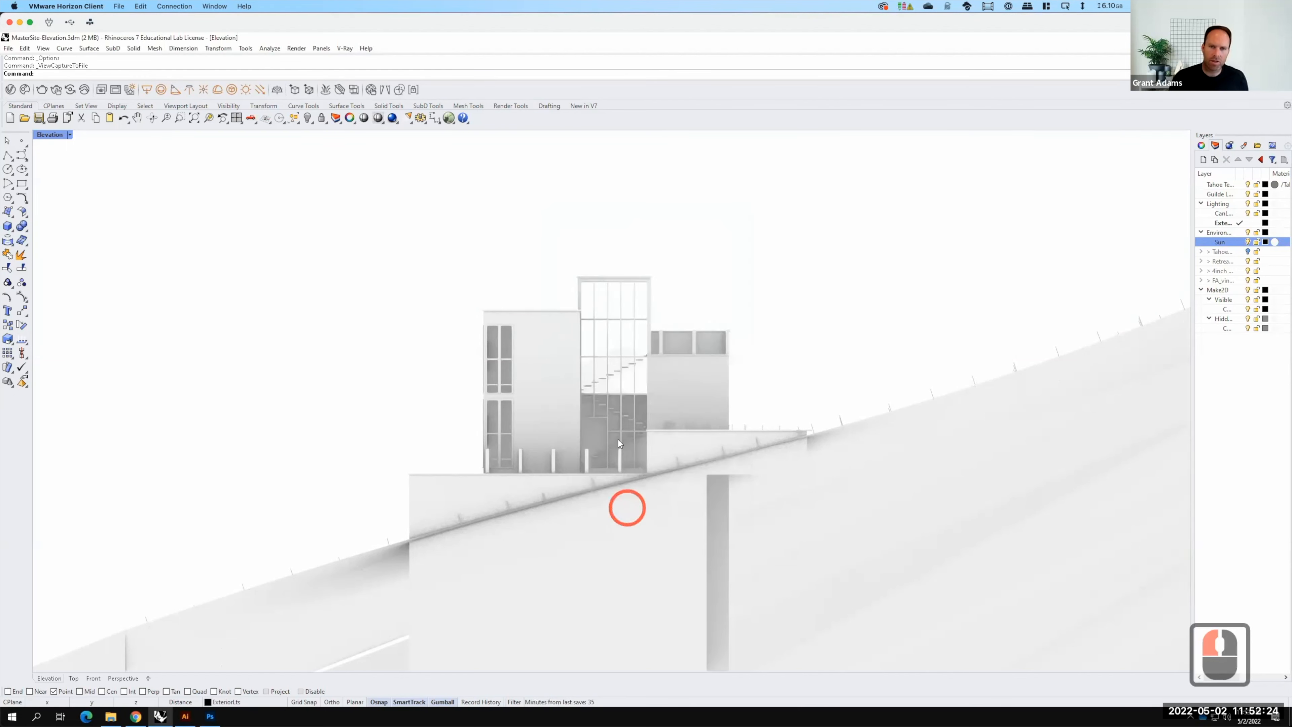
left_click(129, 154)
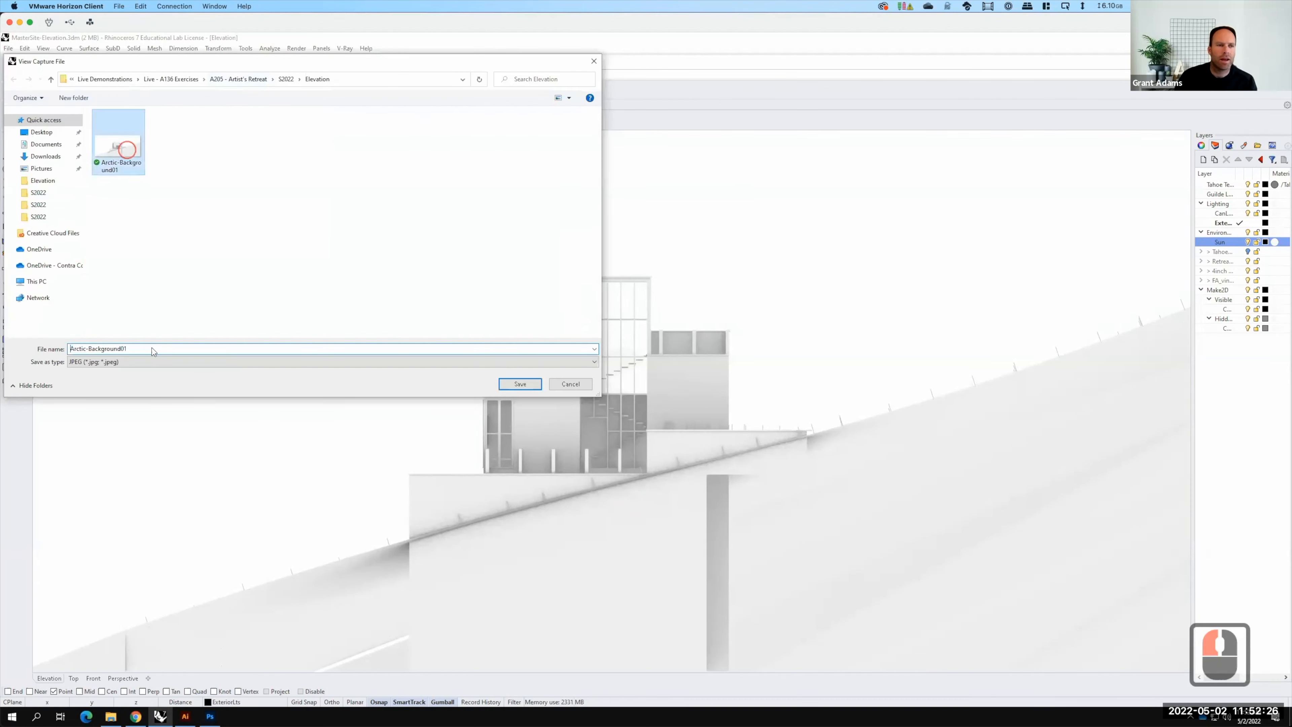
double_click(144, 351)
left_click(144, 351)
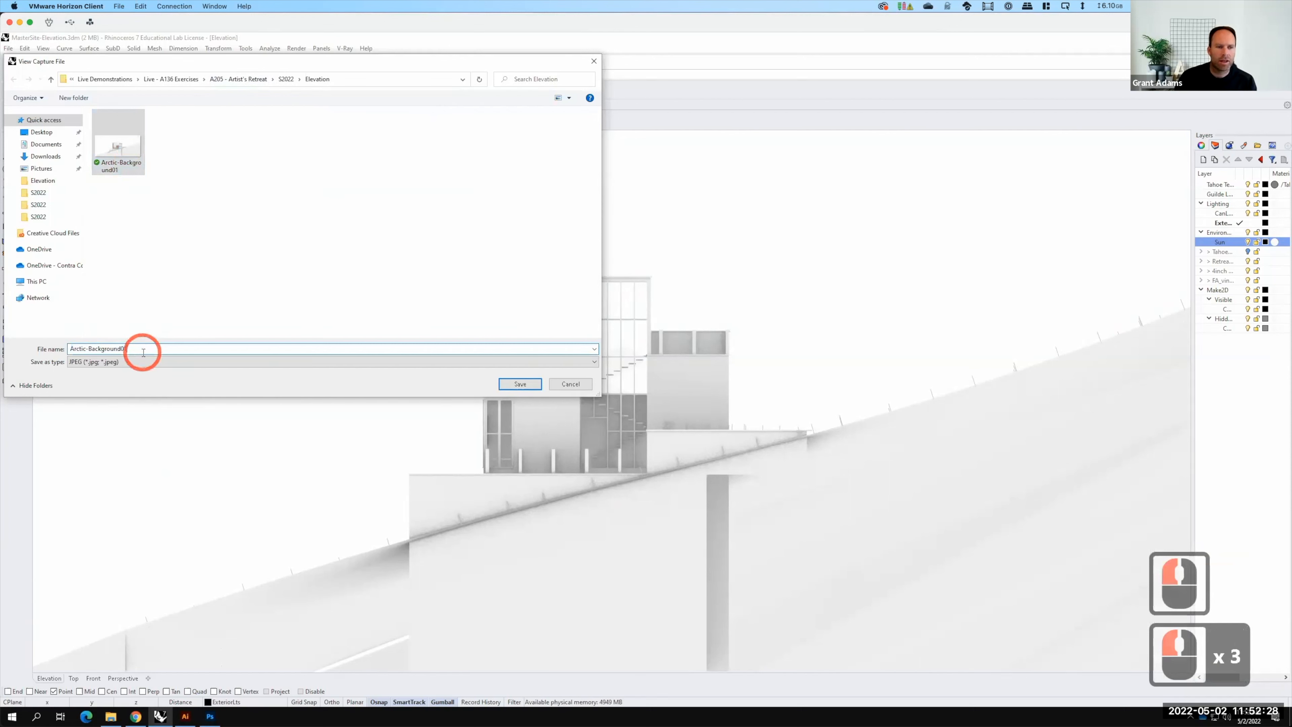
key("BackSpace")
type("2")
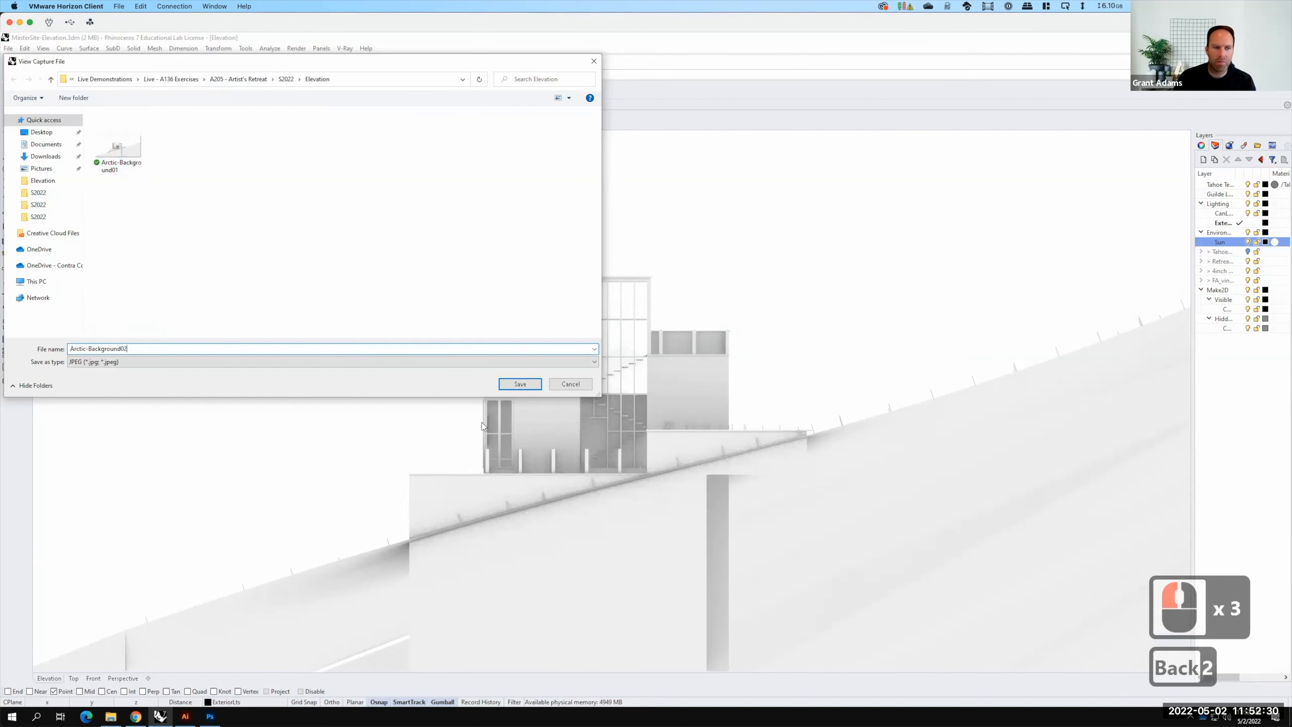
left_click(519, 385)
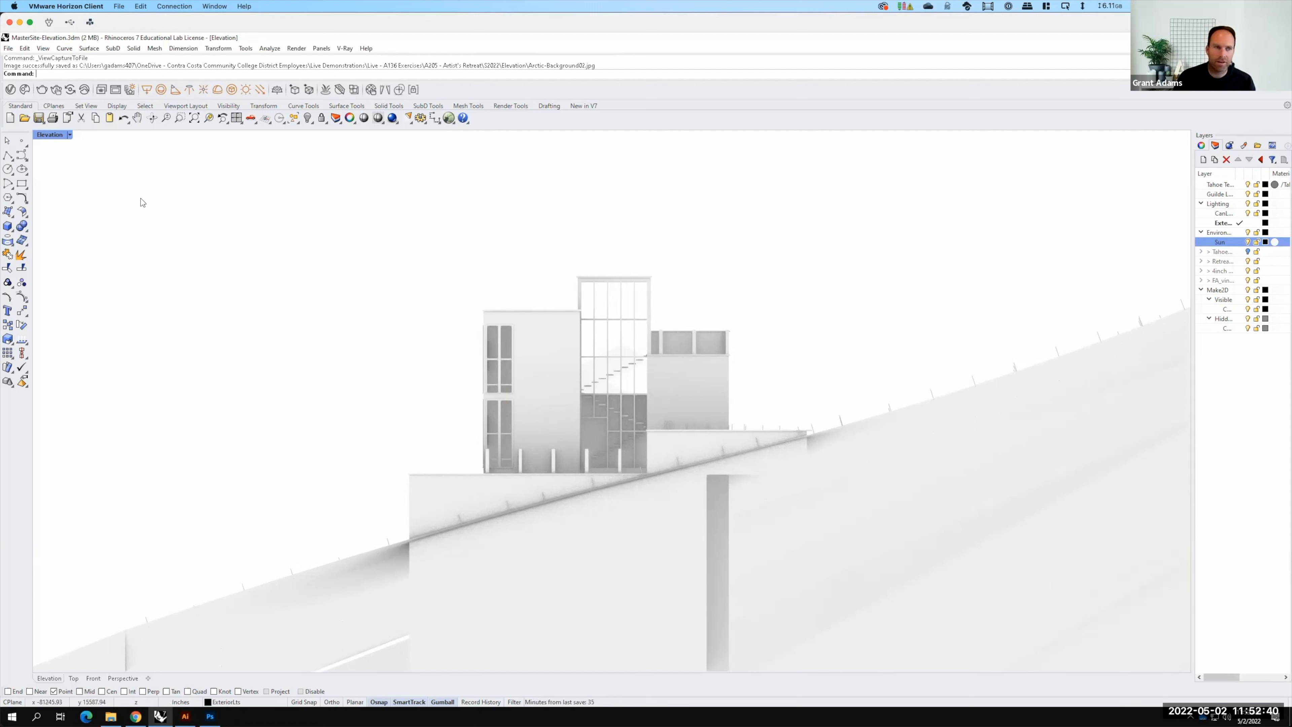
Return to the four-viewport layout and duplicate the three terrain edge segments that run past the building in the Perspective view
double_click(51, 135)
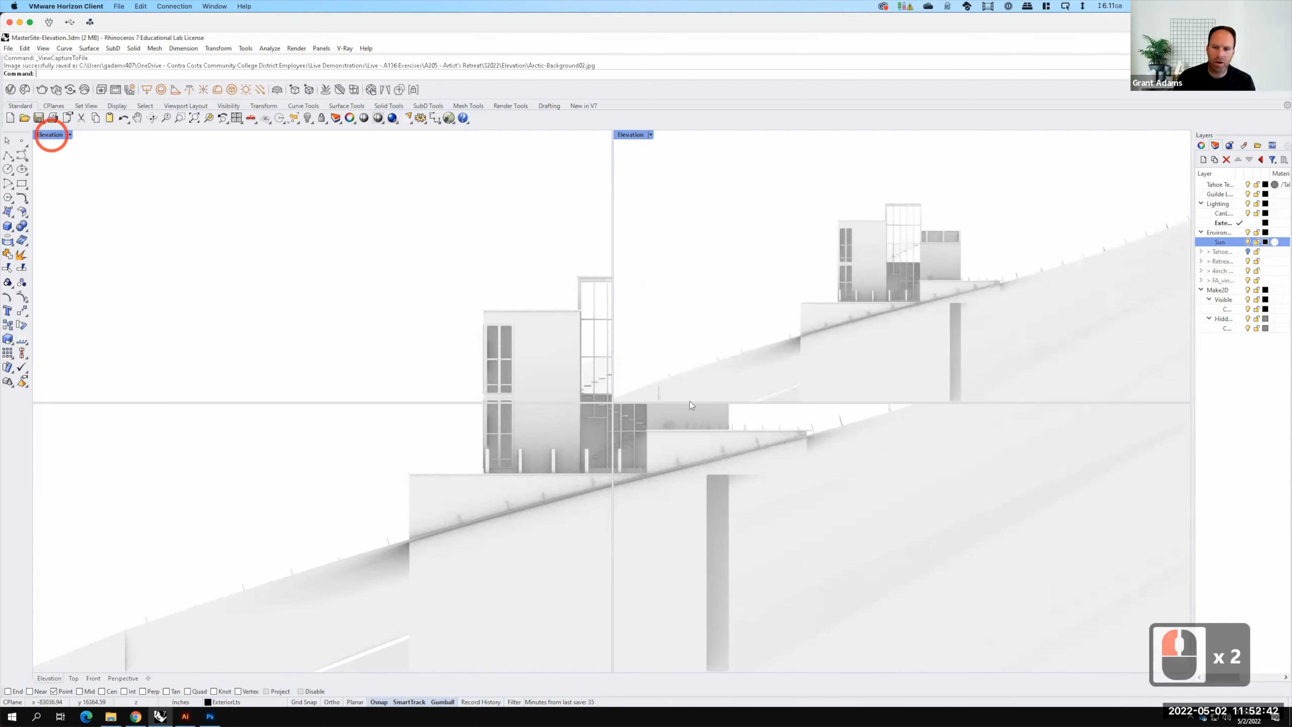
key("F15")
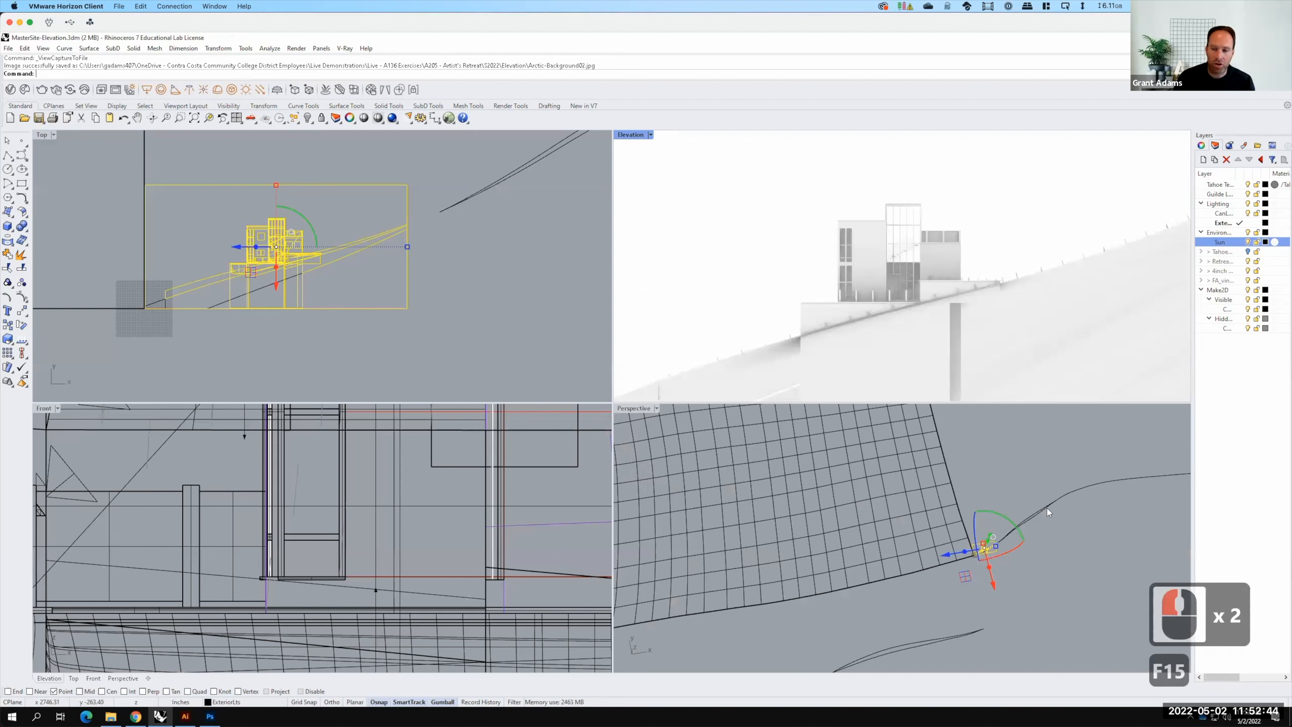
scroll(791, 491, "down", 20)
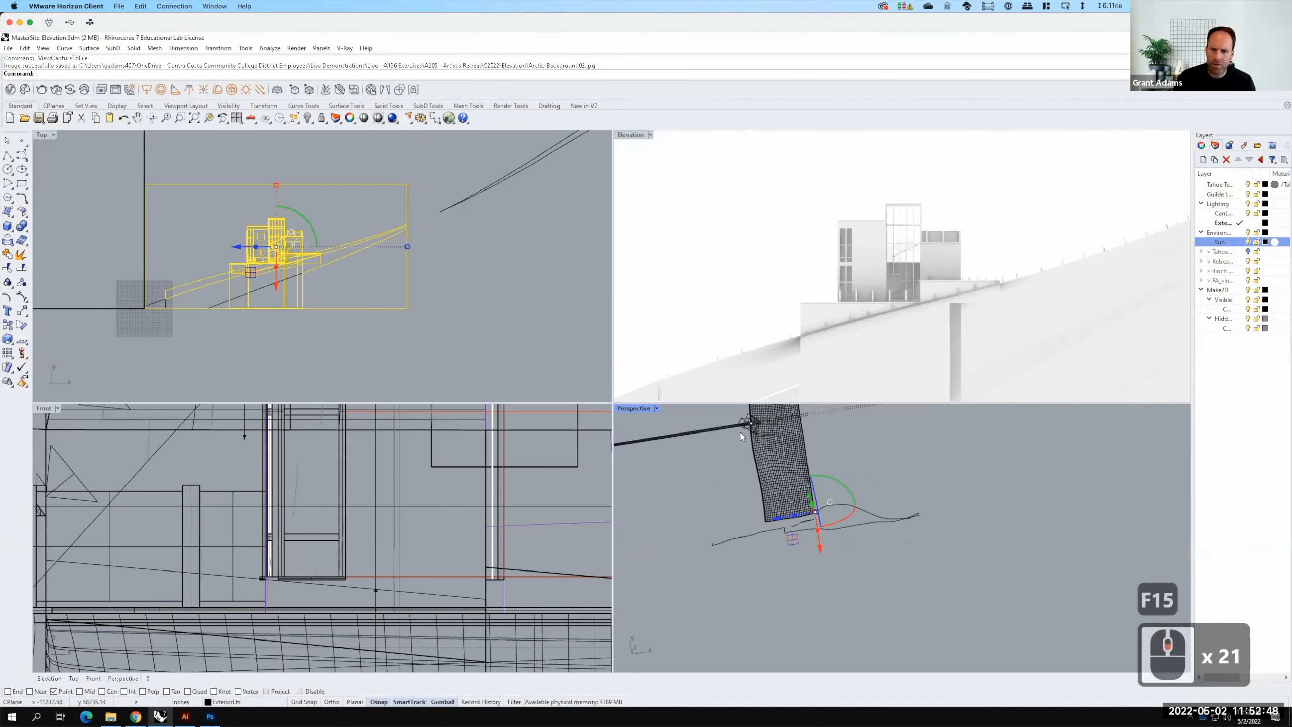
scroll(795, 472, "up", 3)
right_click_drag(795, 472, 903, 588)
scroll(861, 618, "up", 6)
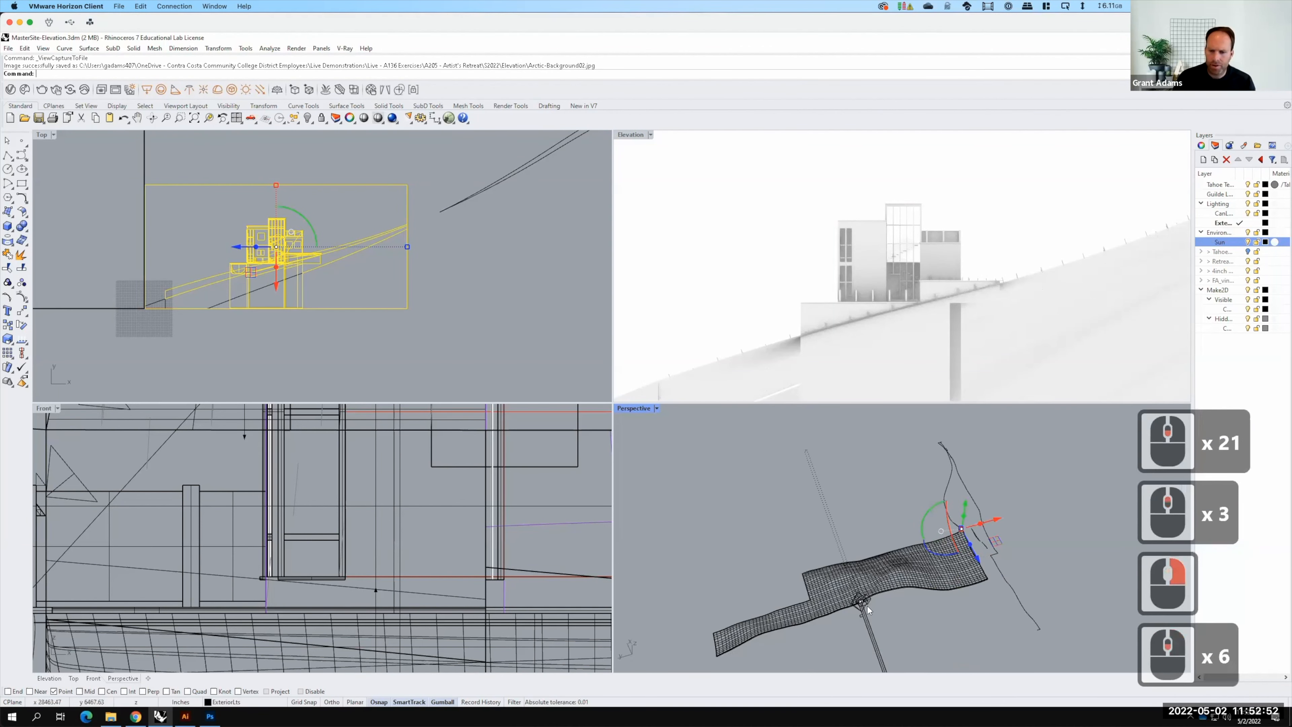
scroll(856, 567, "up", 2)
scroll(855, 568, "up", 15)
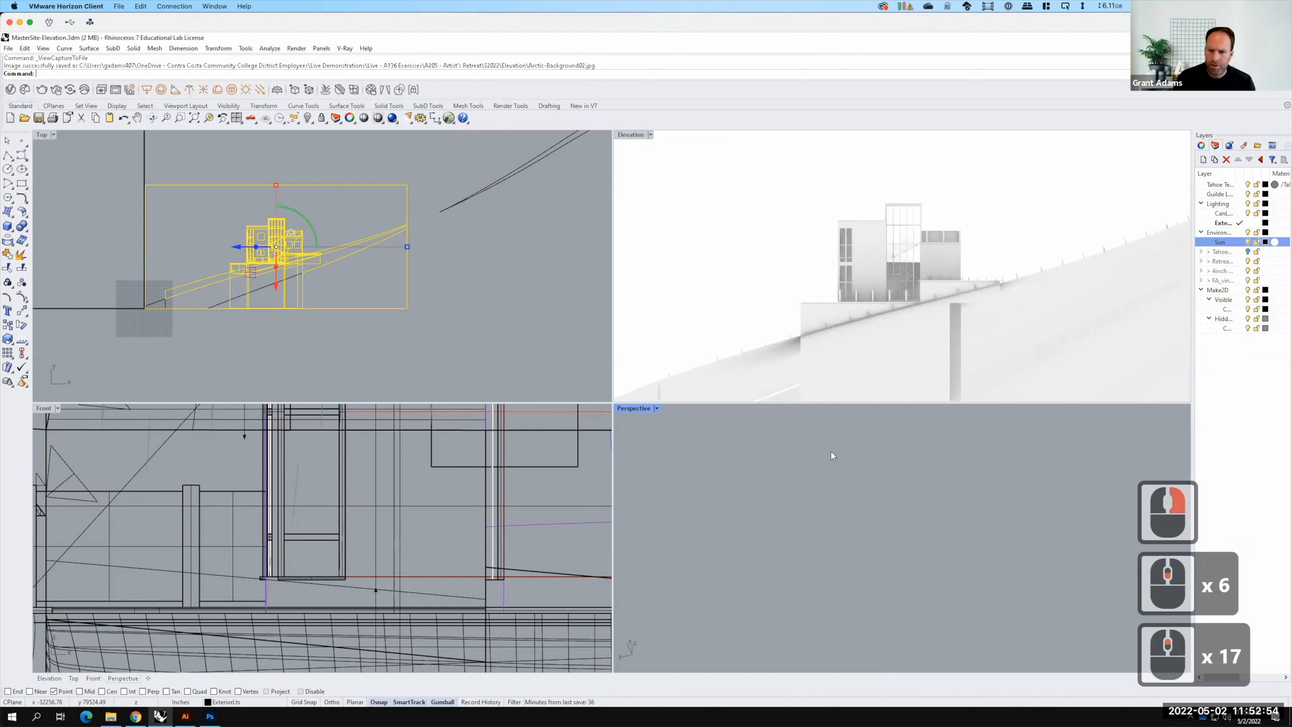
scroll(896, 511, "up", 3)
scroll(905, 509, "down", 2)
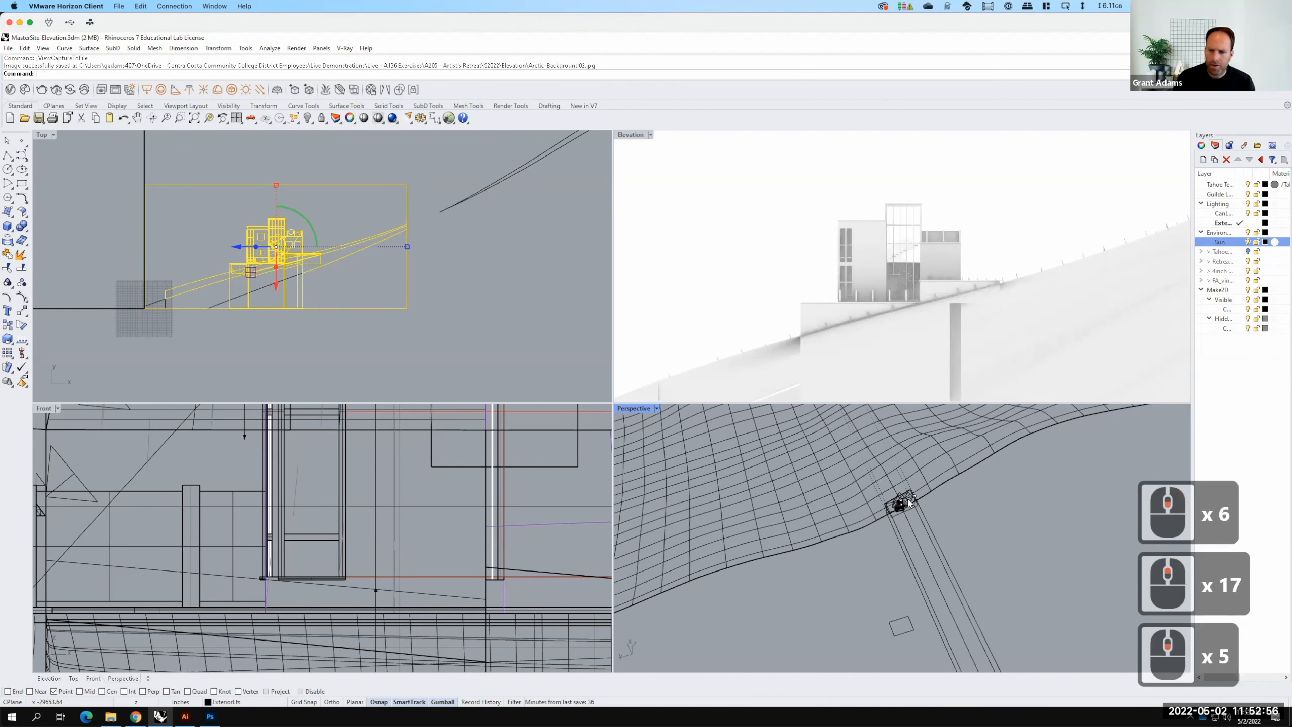
scroll(921, 506, "up", 2)
left_click(920, 525)
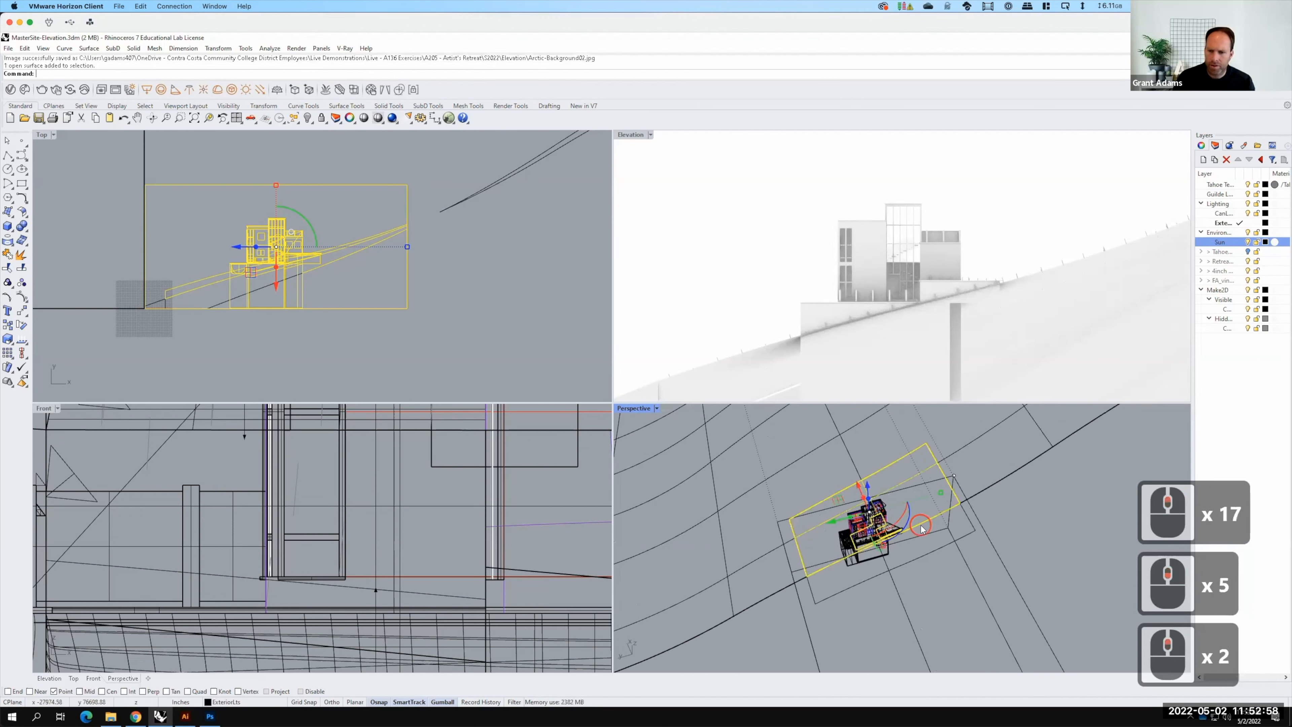
type("dupe")
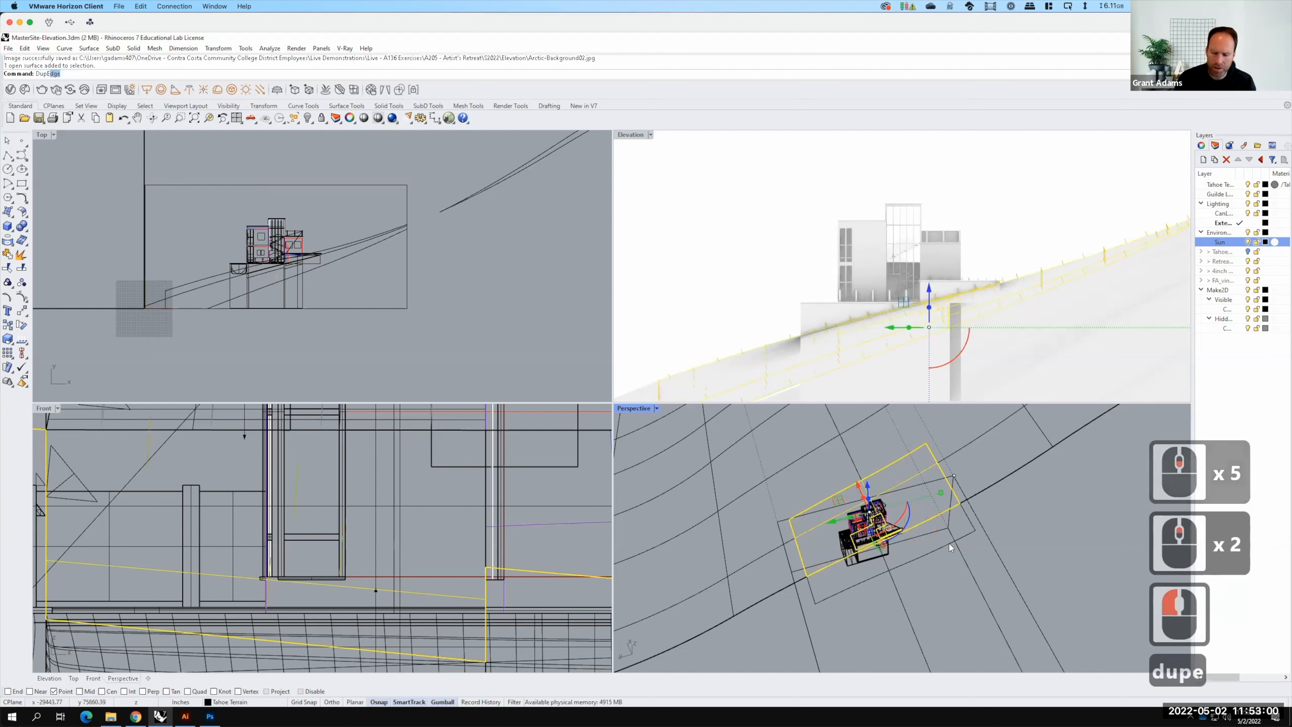
key("Return")
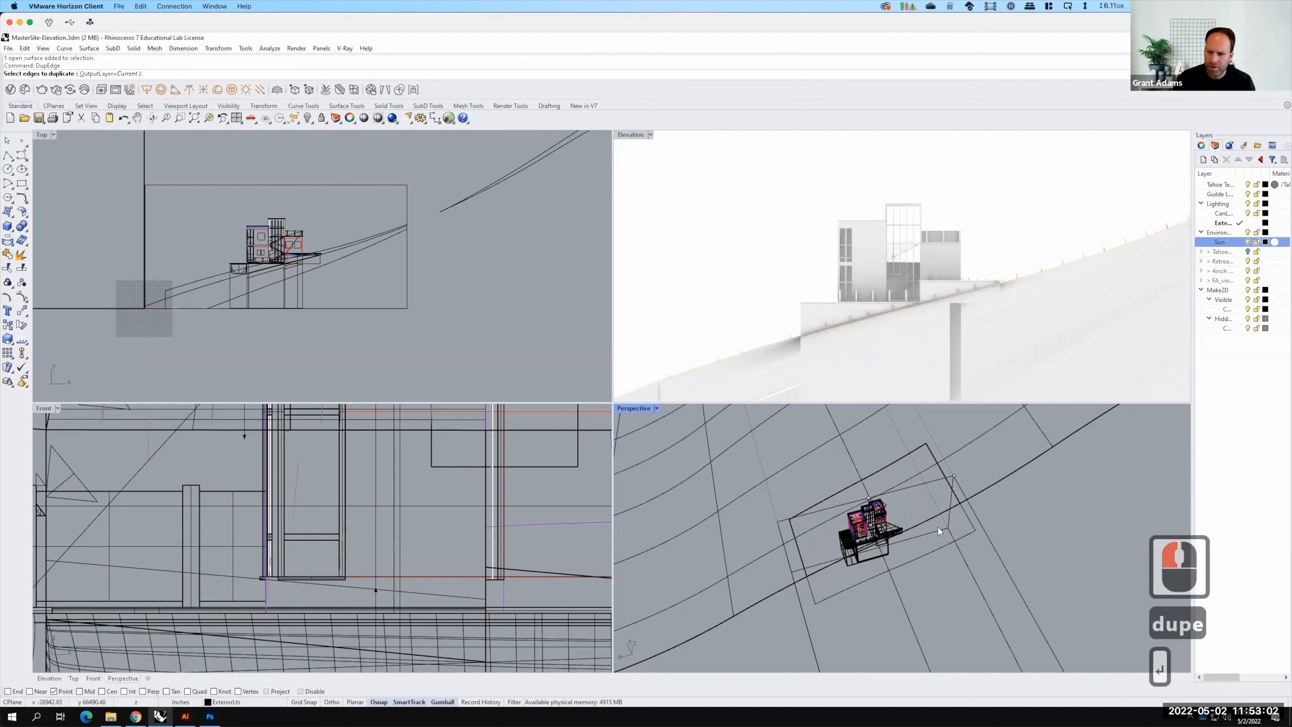
left_click(931, 516)
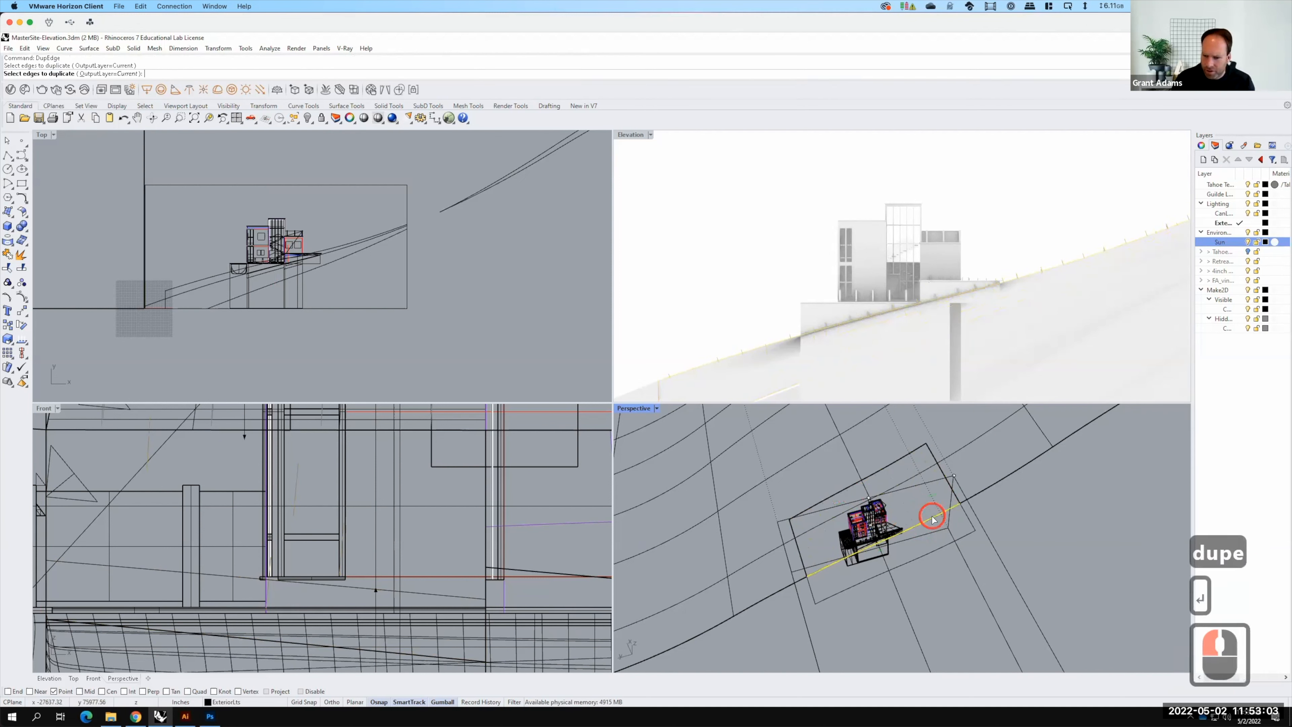
left_click(985, 491)
left_click(771, 601)
key("Return")
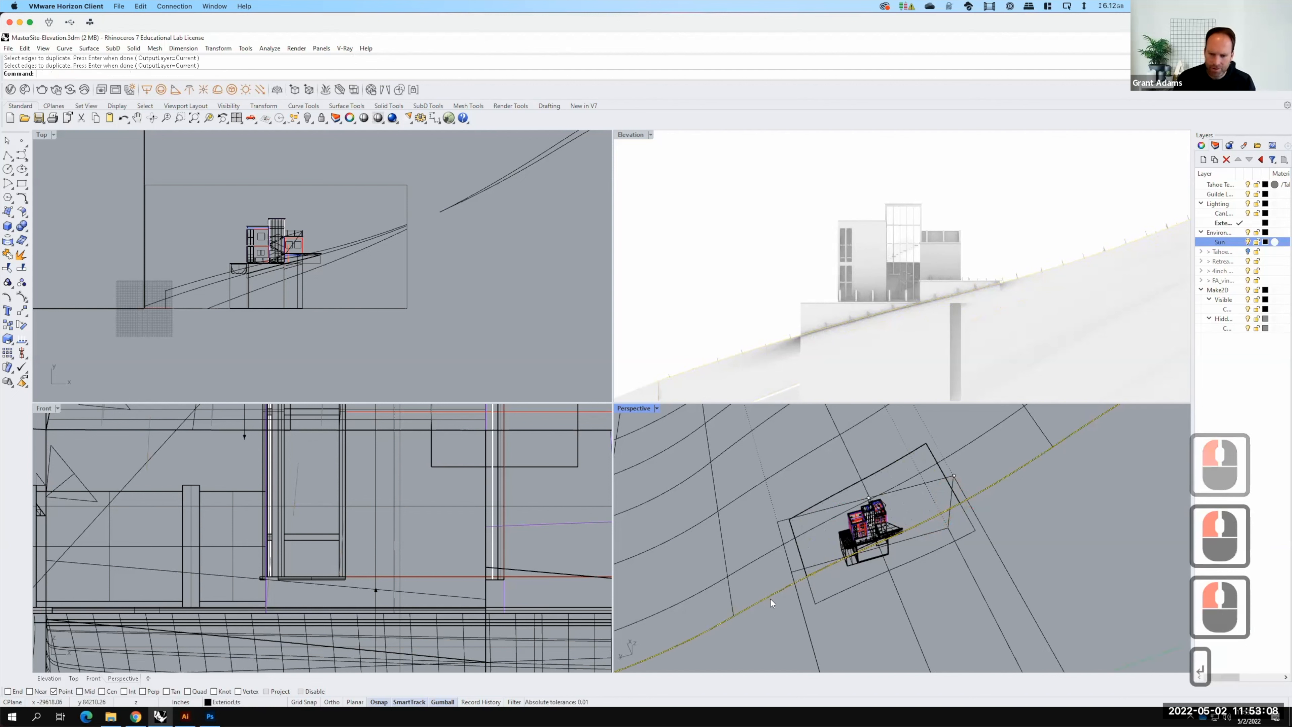
Join the duplicated terrain edges into one curve and copy it vertically downward below the terrain
type("join")
key("Return")
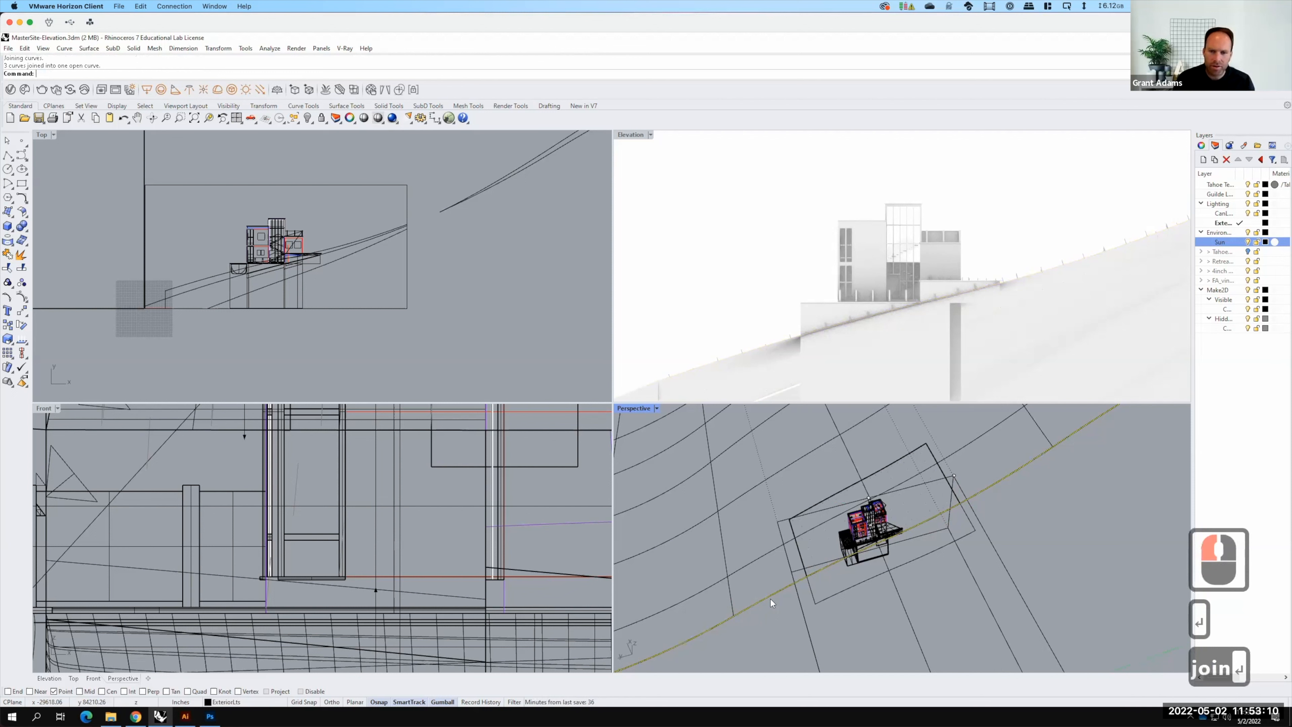
type("copy")
key("Return")
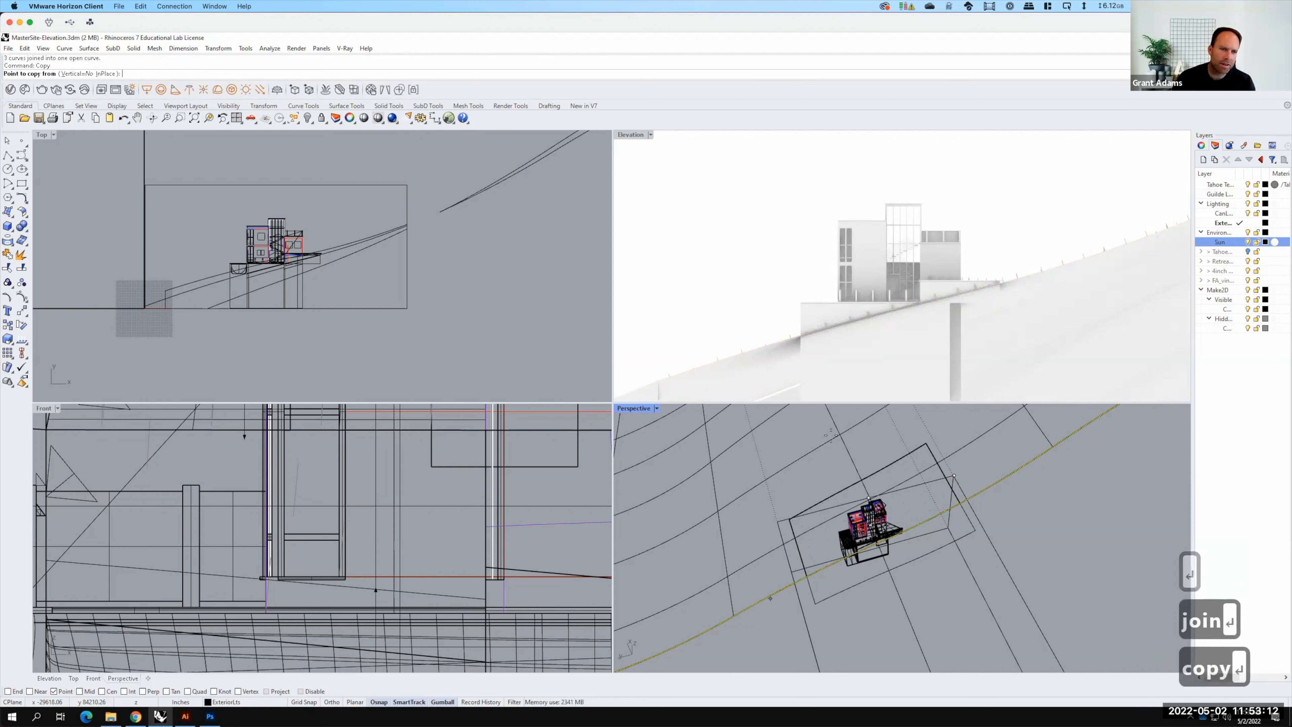
type("v")
key("Return")
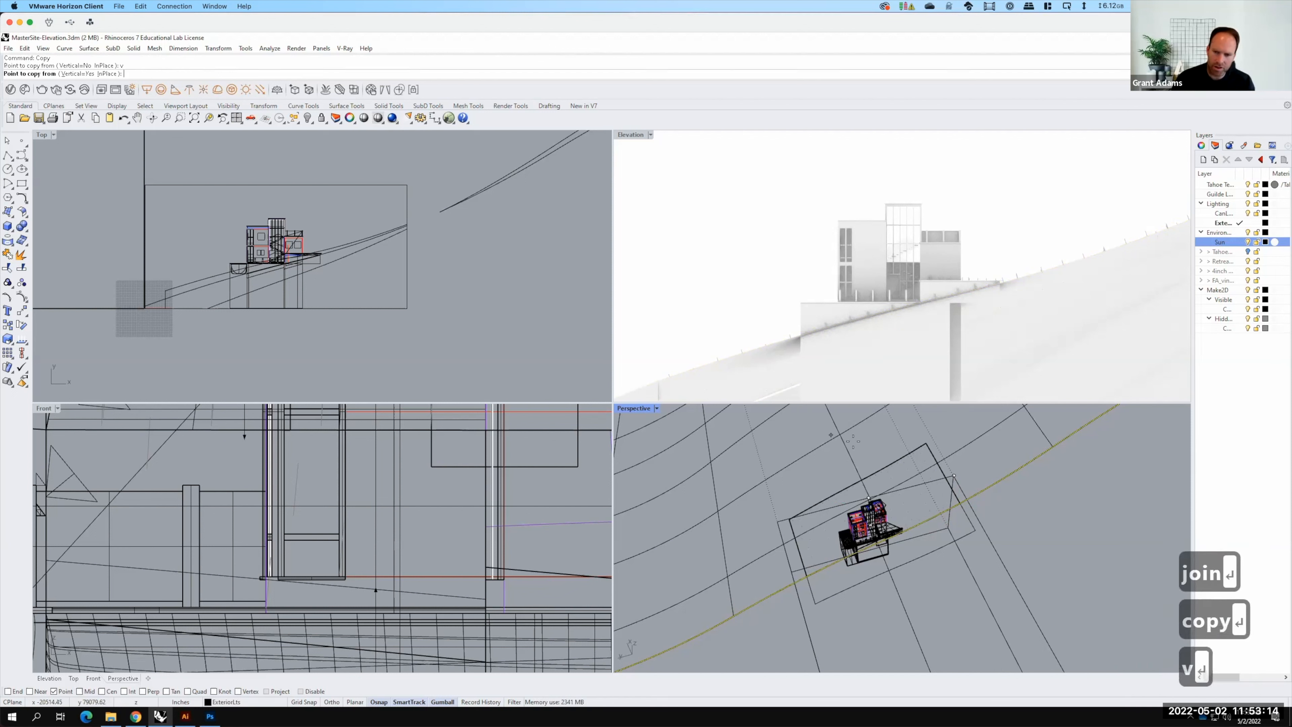
left_click(1016, 480)
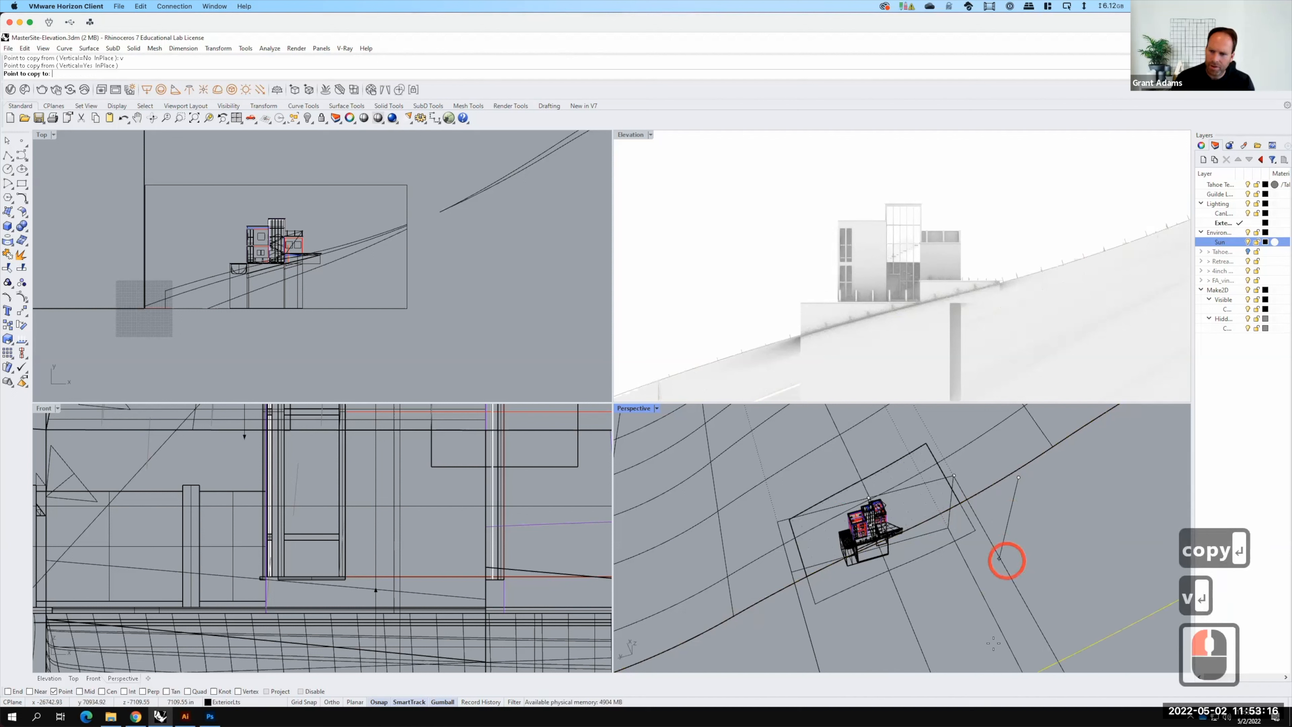
left_click(992, 590)
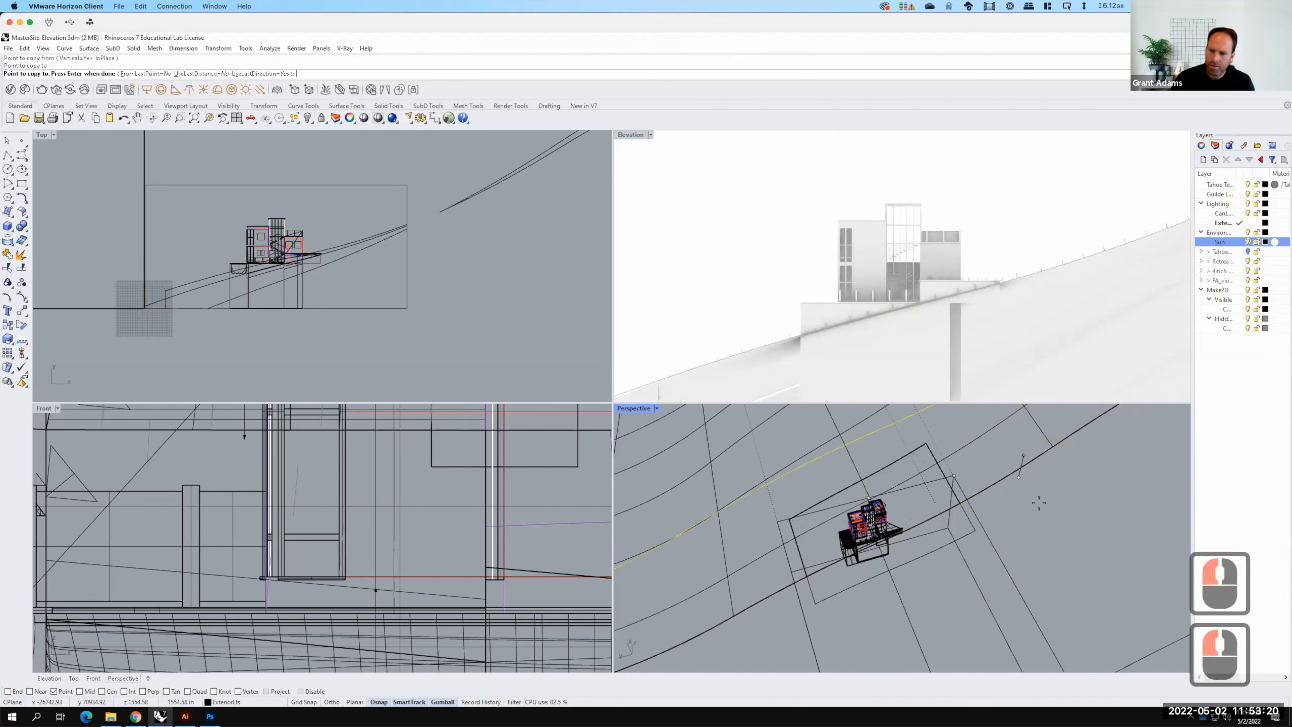
key("Escape")
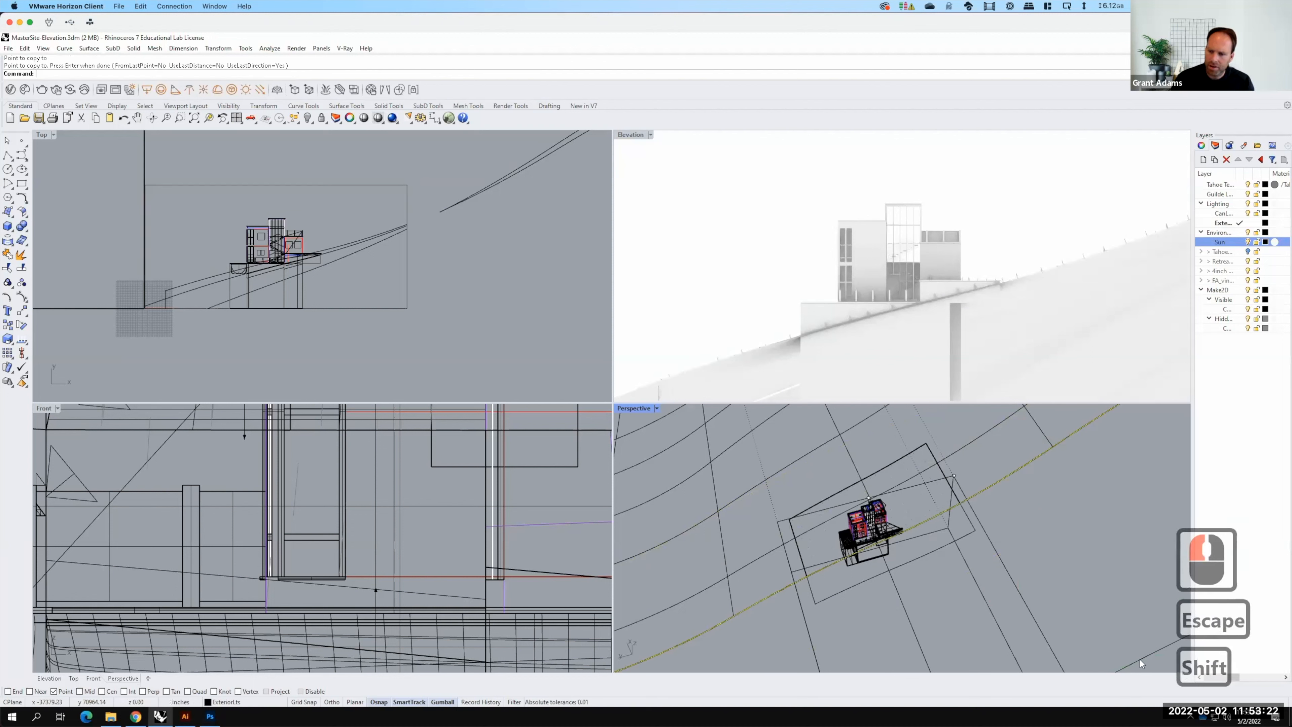
Loft the terrain edge curve and its lowered copy with the Normal style and no curve simplification, and clear the selection
left_click(1139, 659, "shift")
type("loft")
key("Return")
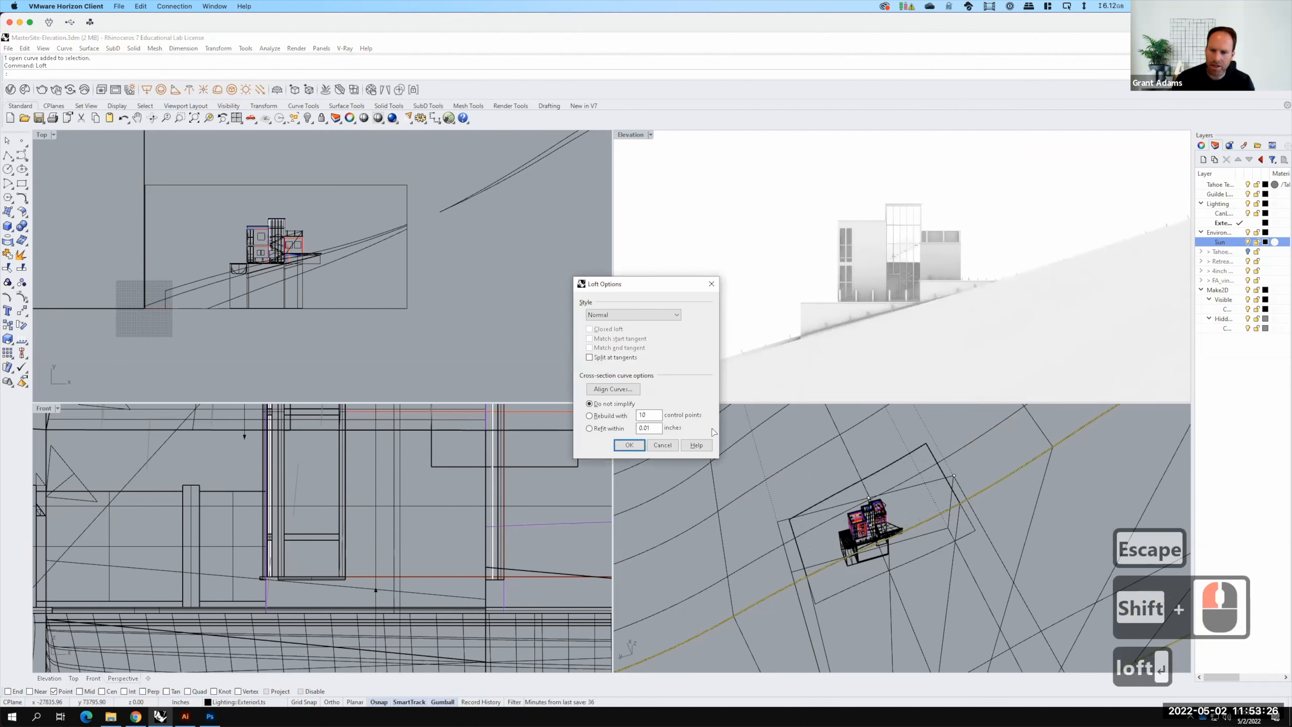
left_click(630, 445)
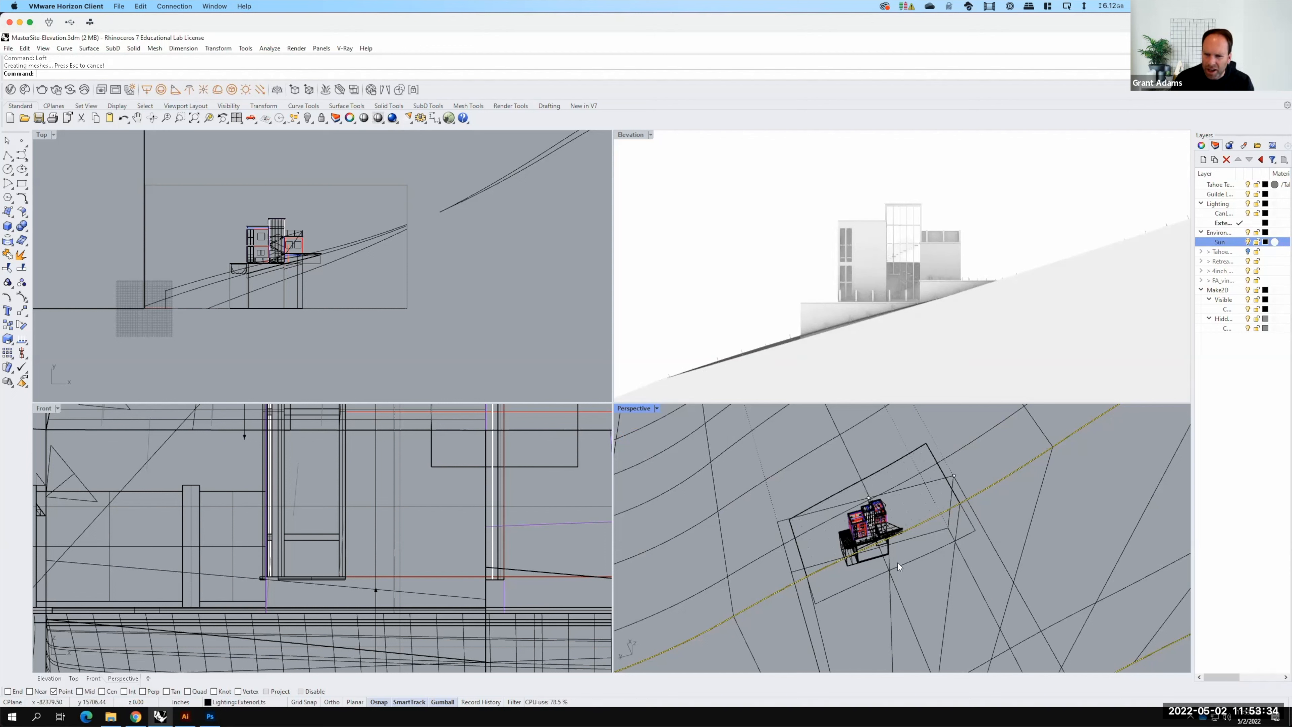
left_click(872, 578)
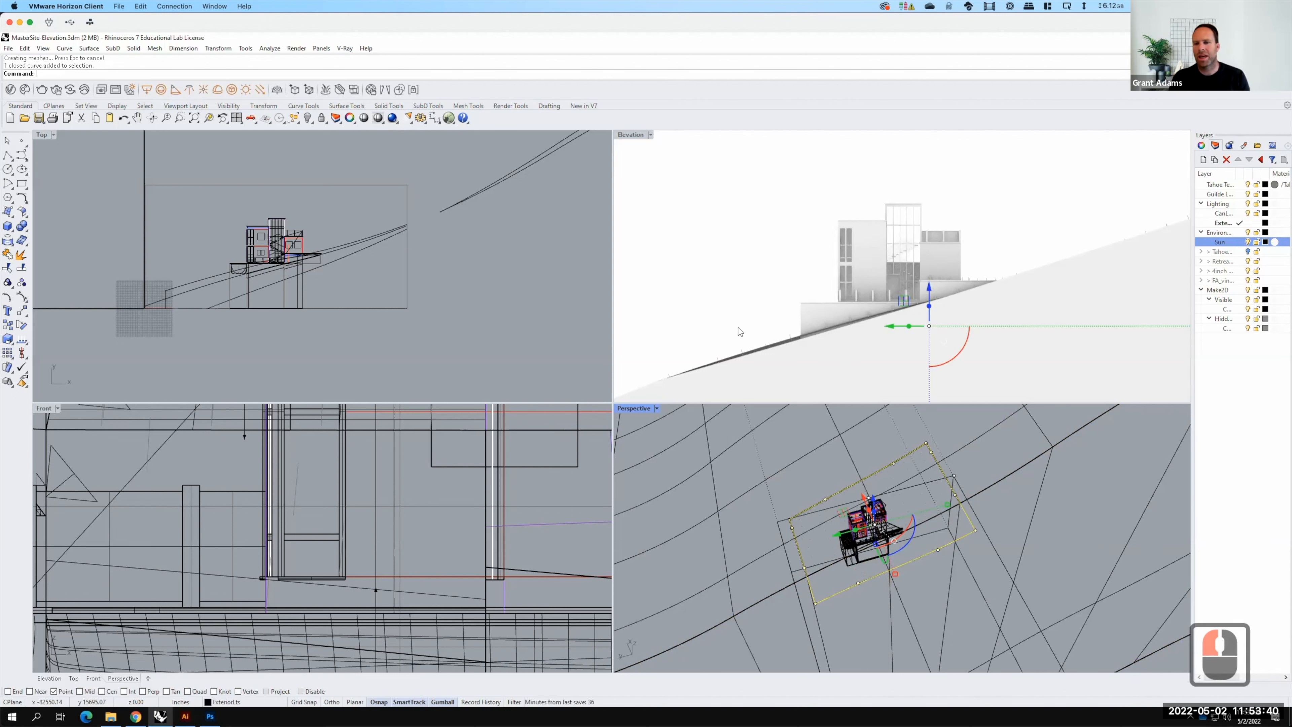
key("Escape")
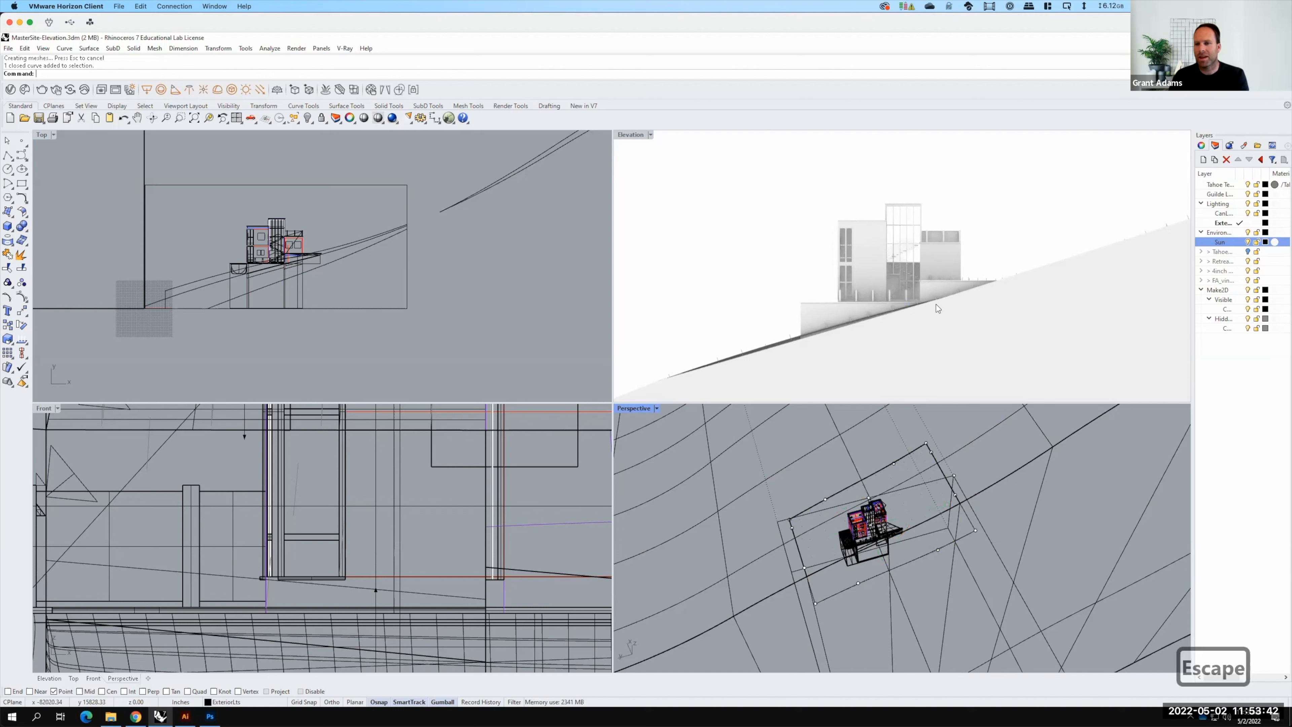
Switch to Illustrator and delete the placed elevation background render behind the linework
key("F15")
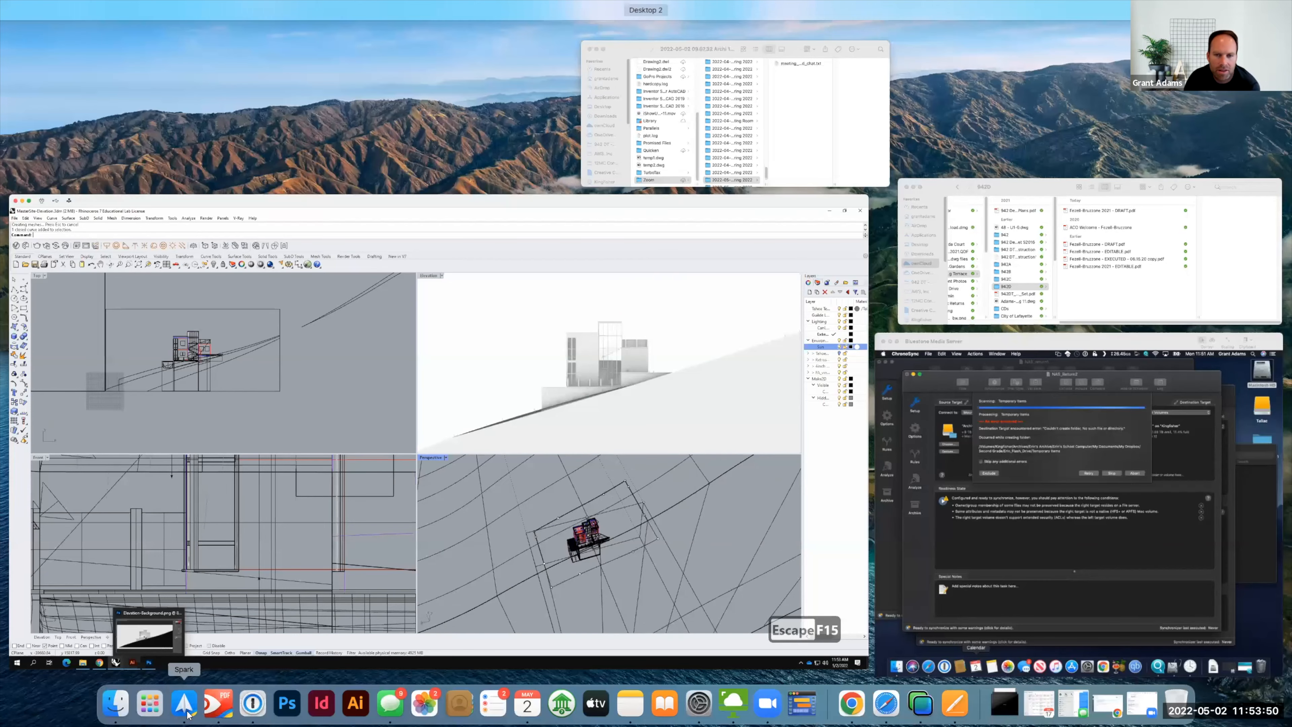
left_click(185, 716)
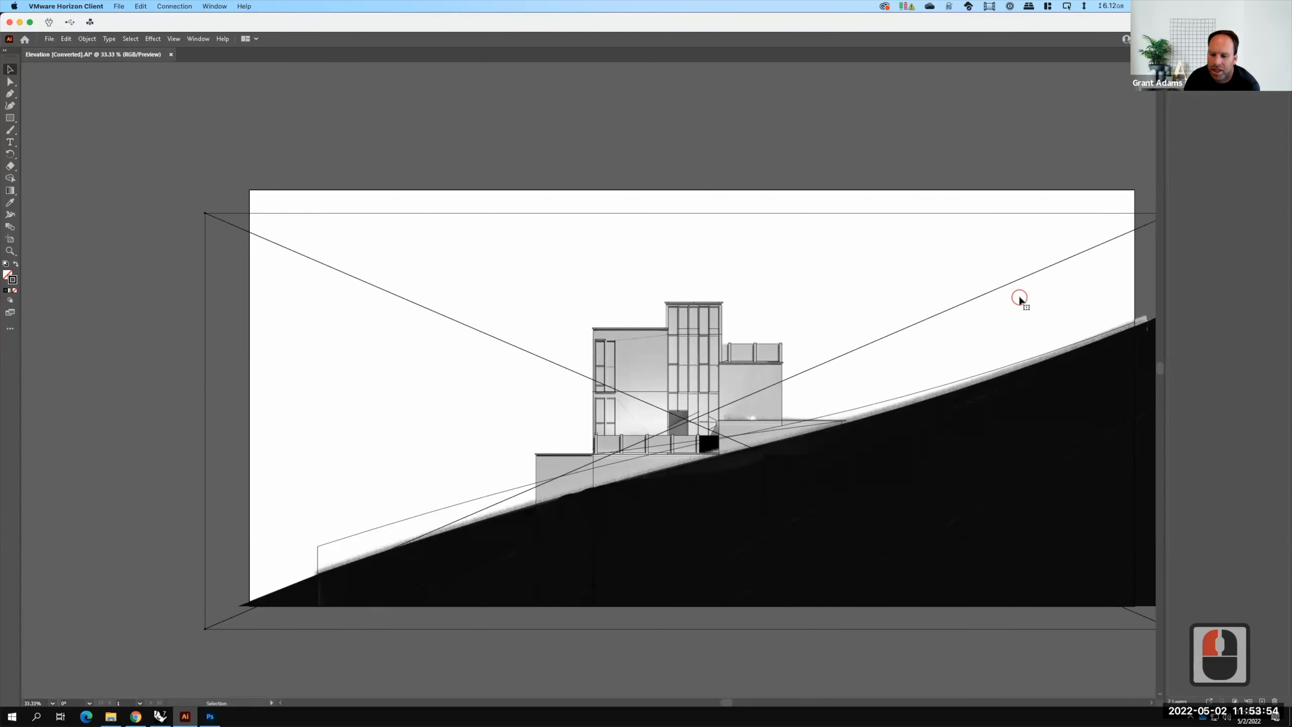
key("BackSpace")
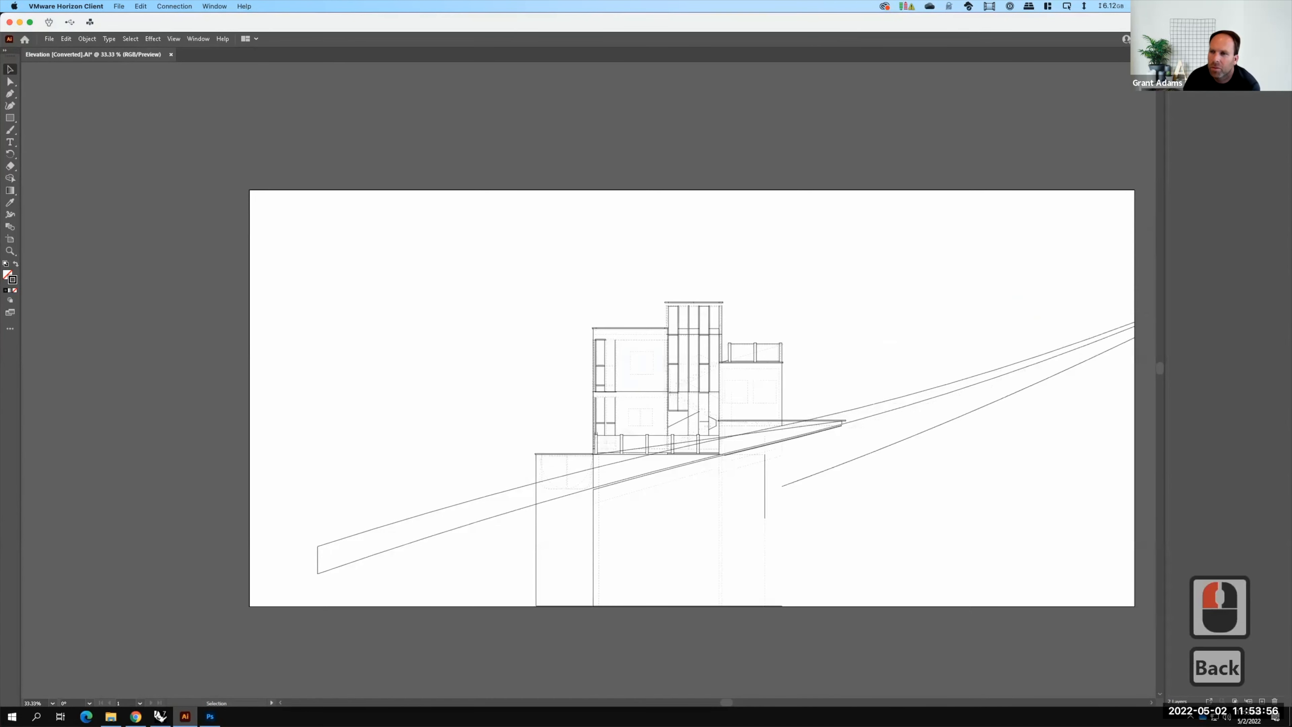
Add a new layer beneath the Make2D linework layers and place Arctic-Background02 on it from the artboard's upper-left corner
left_click(1262, 701)
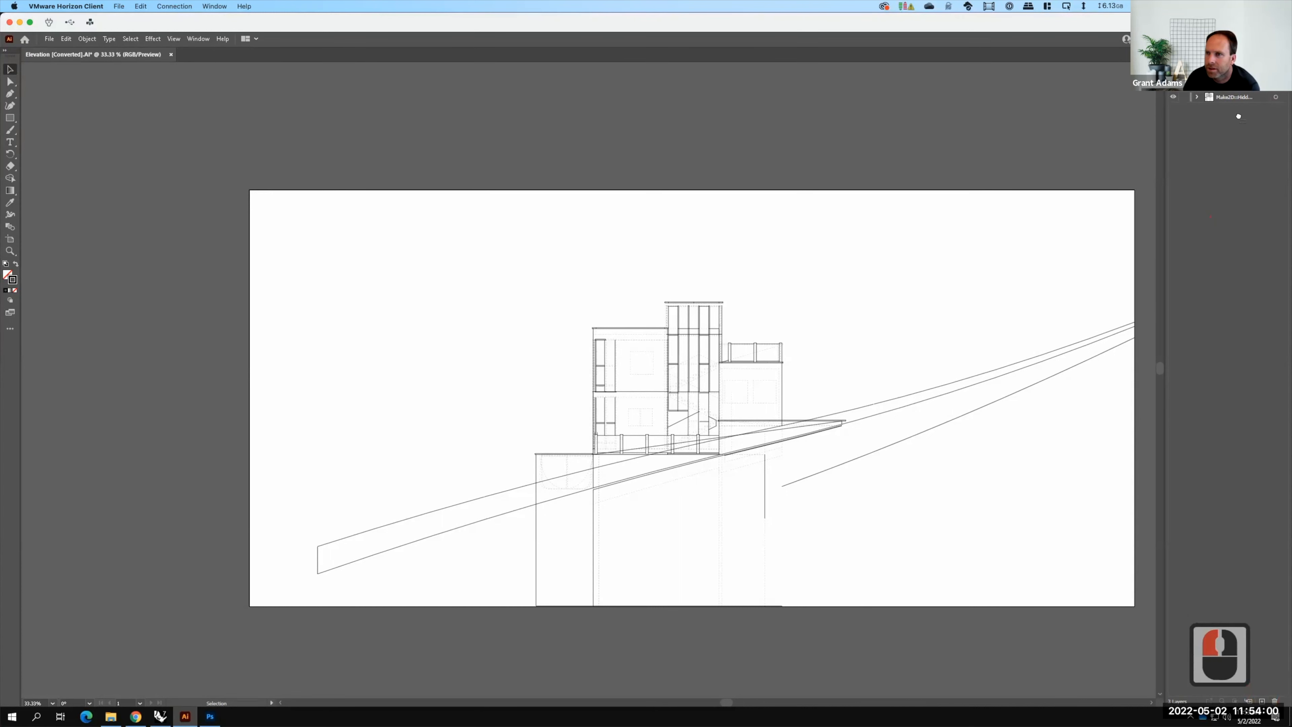
mouse_move(1235, 84)
left_mouse_down()
mouse_move(1234, 113)
mouse_move(1238, 100)
left_mouse_up()
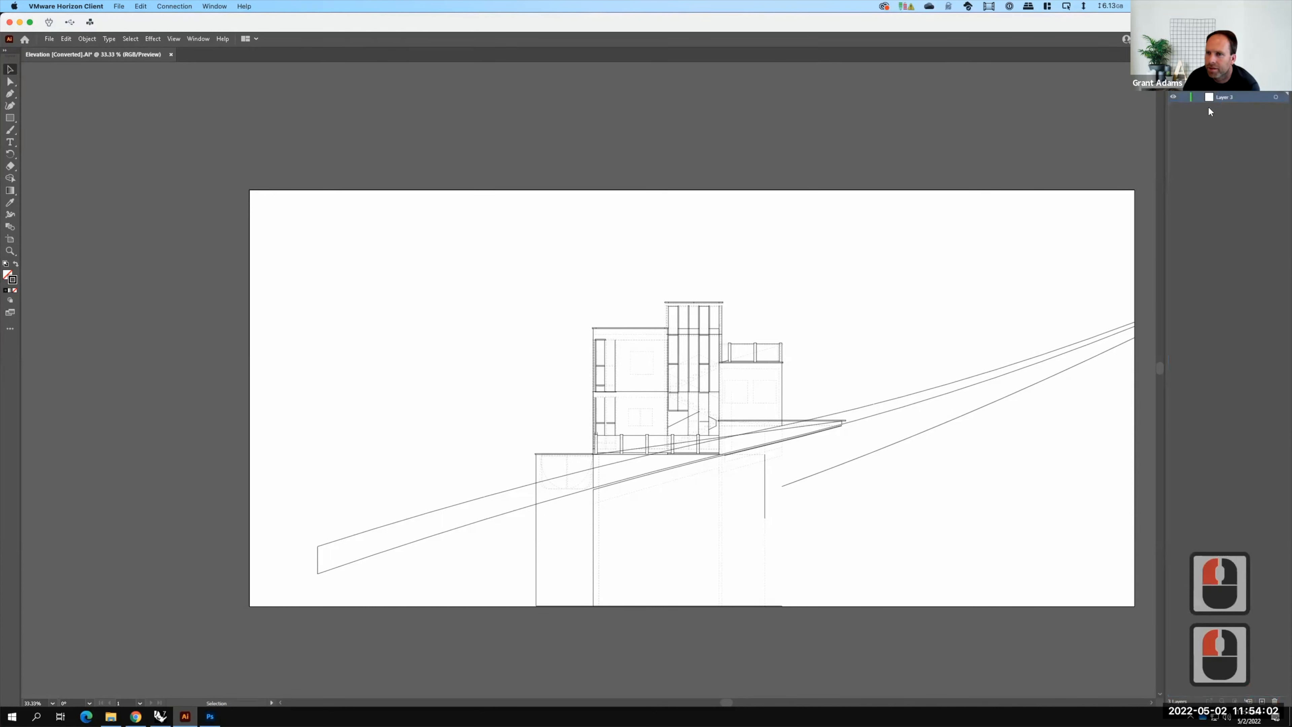
left_click(49, 39)
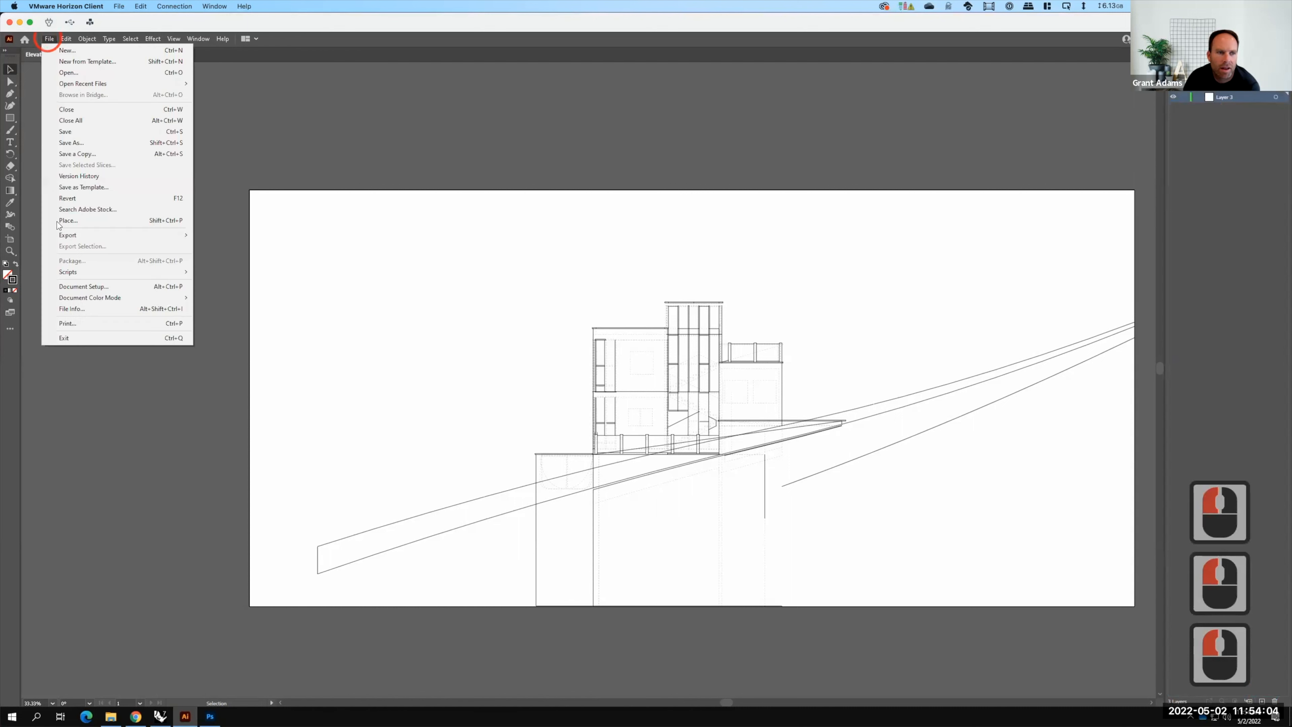
left_click(67, 223)
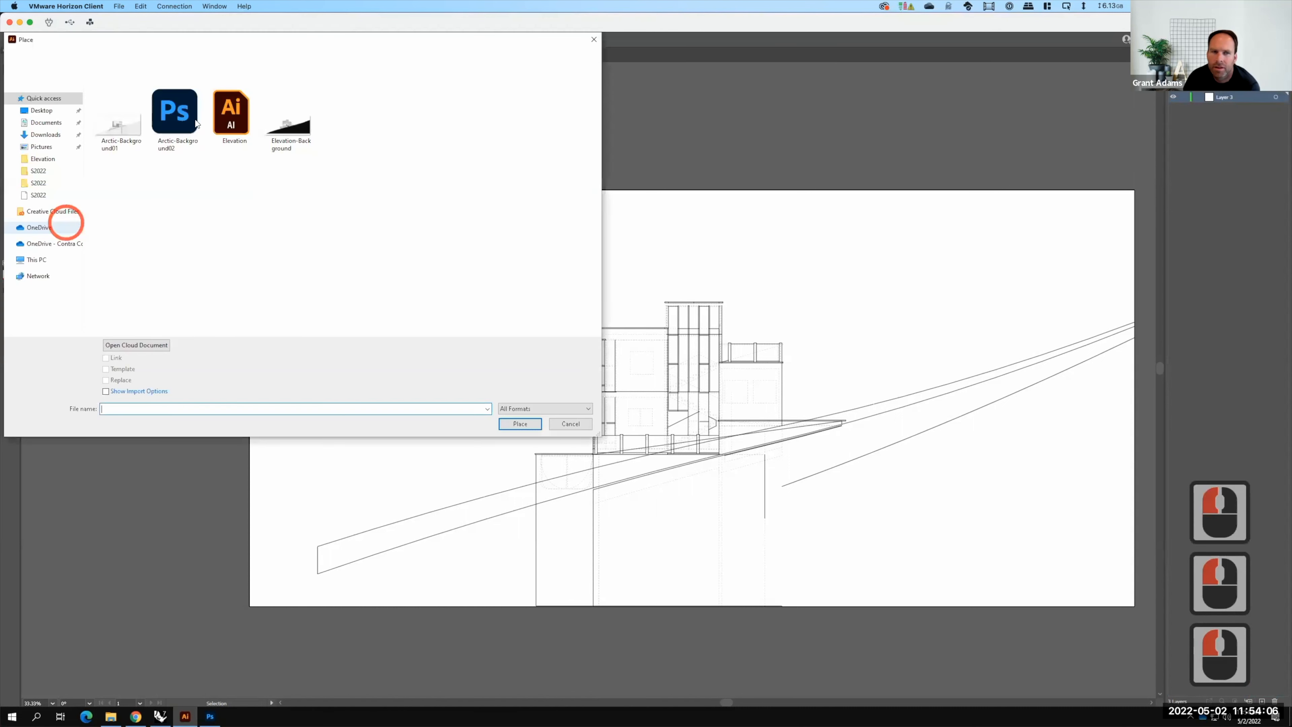
left_click(178, 130)
left_click(520, 423)
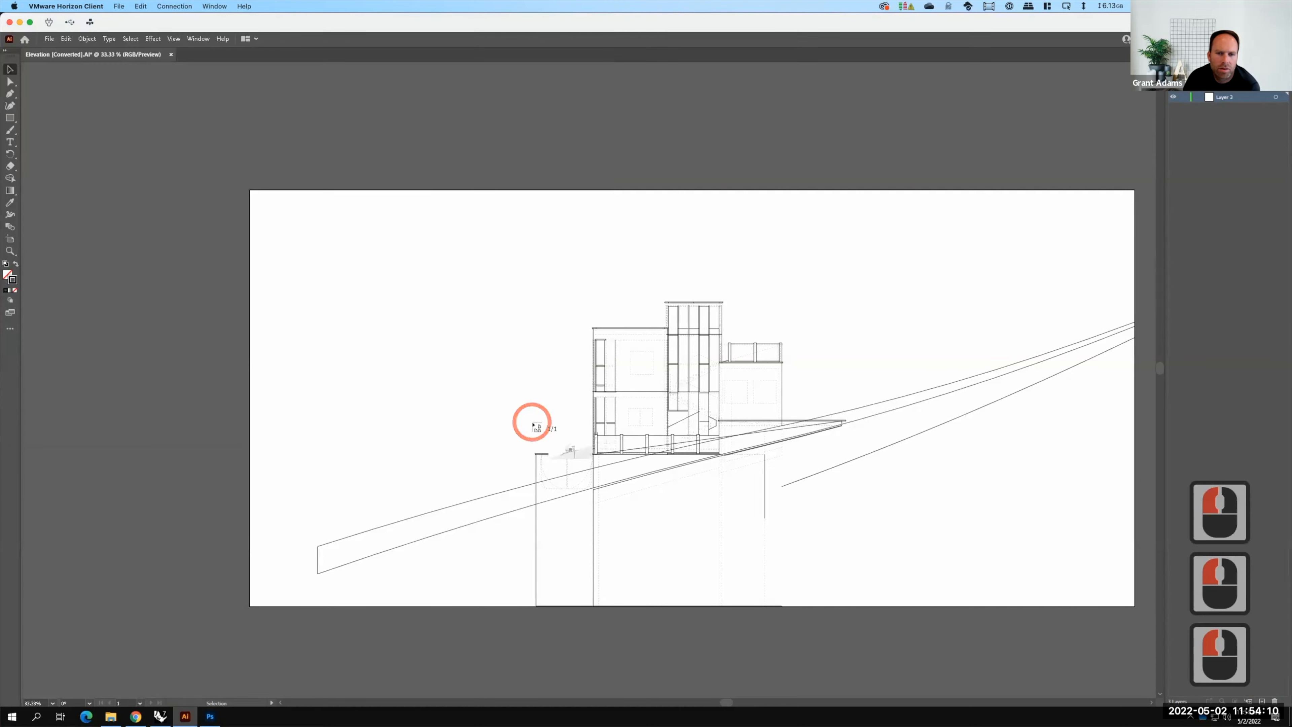
left_click(249, 190)
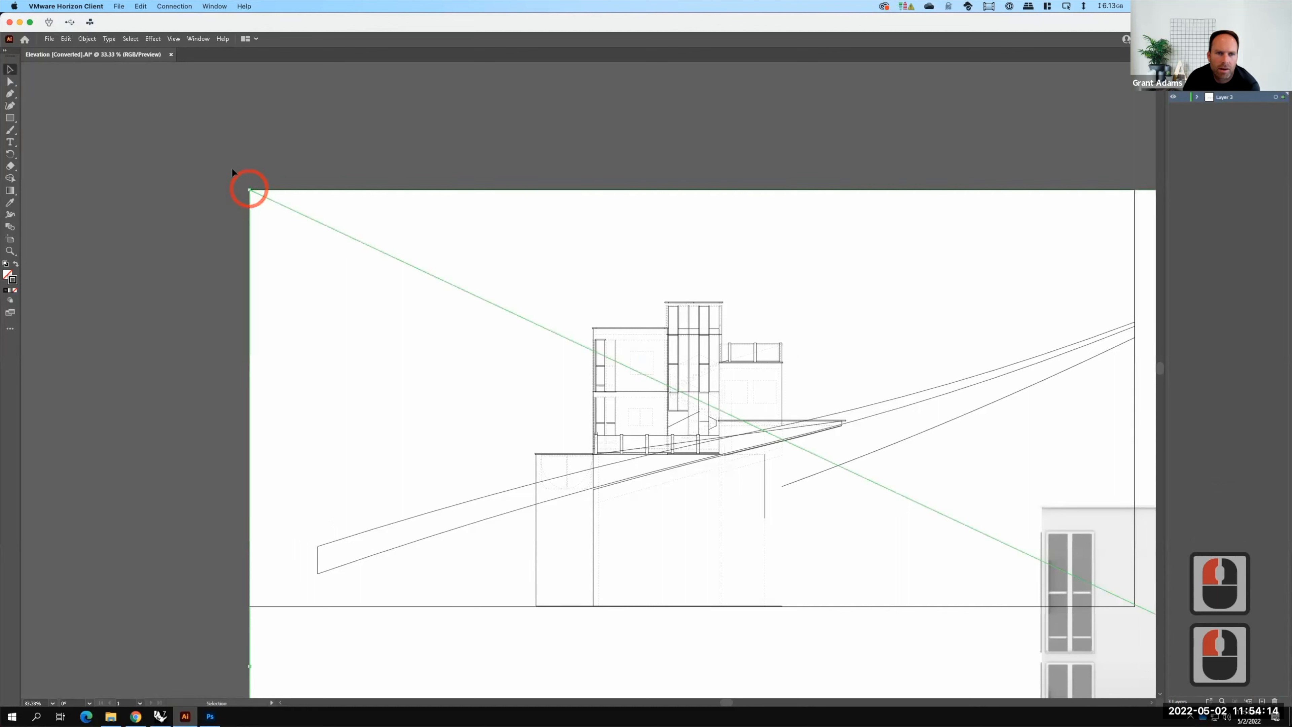
Scale the placed Arctic background down proportionally until it matches the artboard, then clear the selection
key("ctrl")
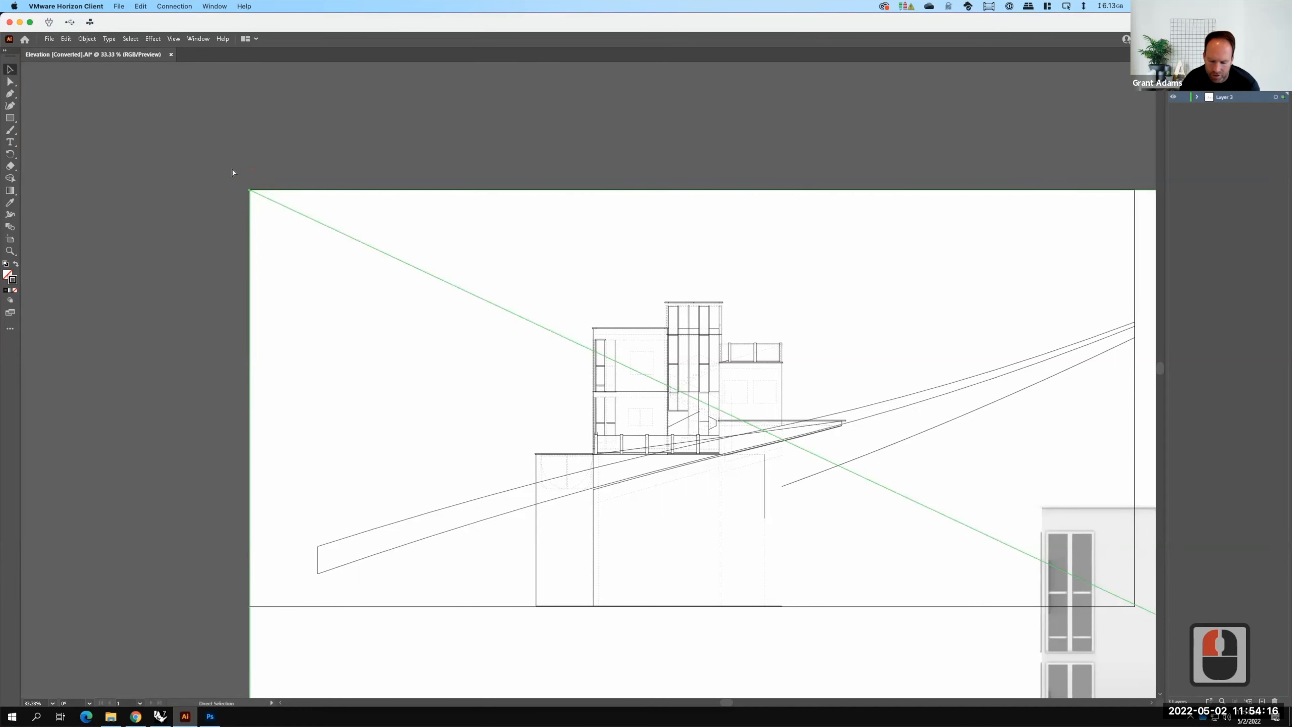
key("ctrl+minus")
key("ctrl+minus")
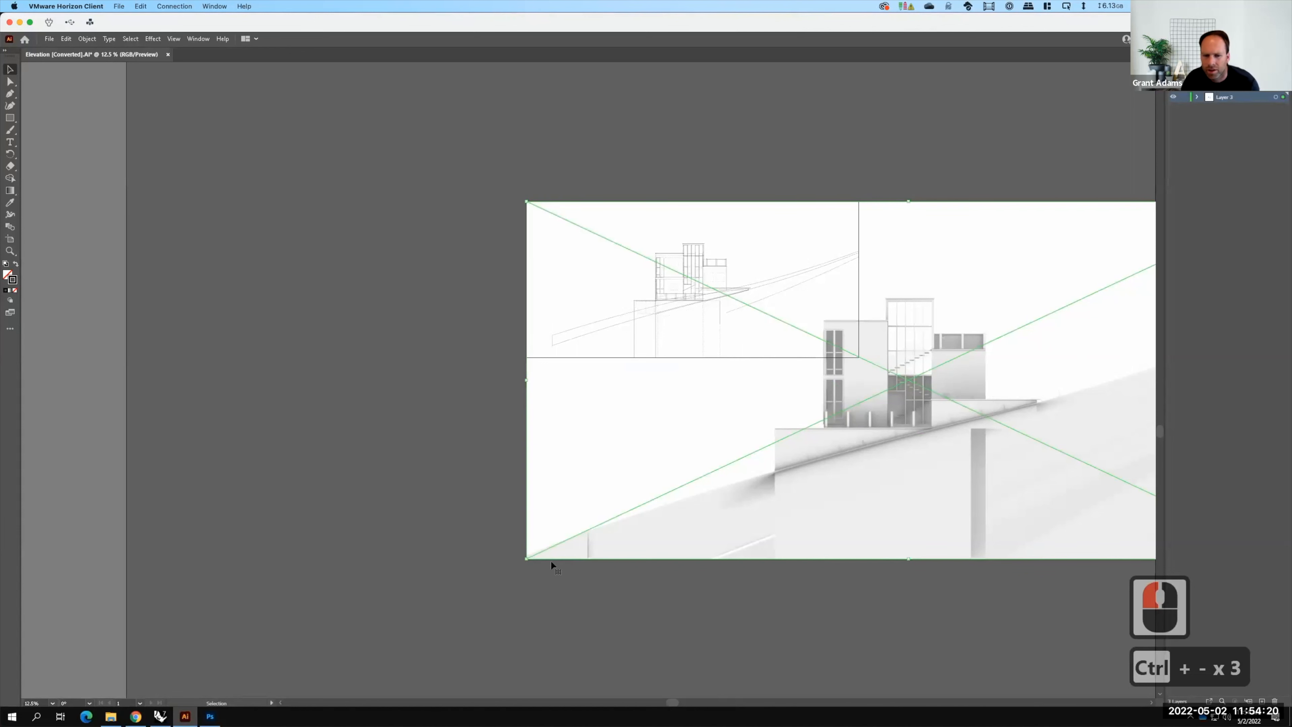
key("space")
left_click_drag(897, 577, 729, 566)
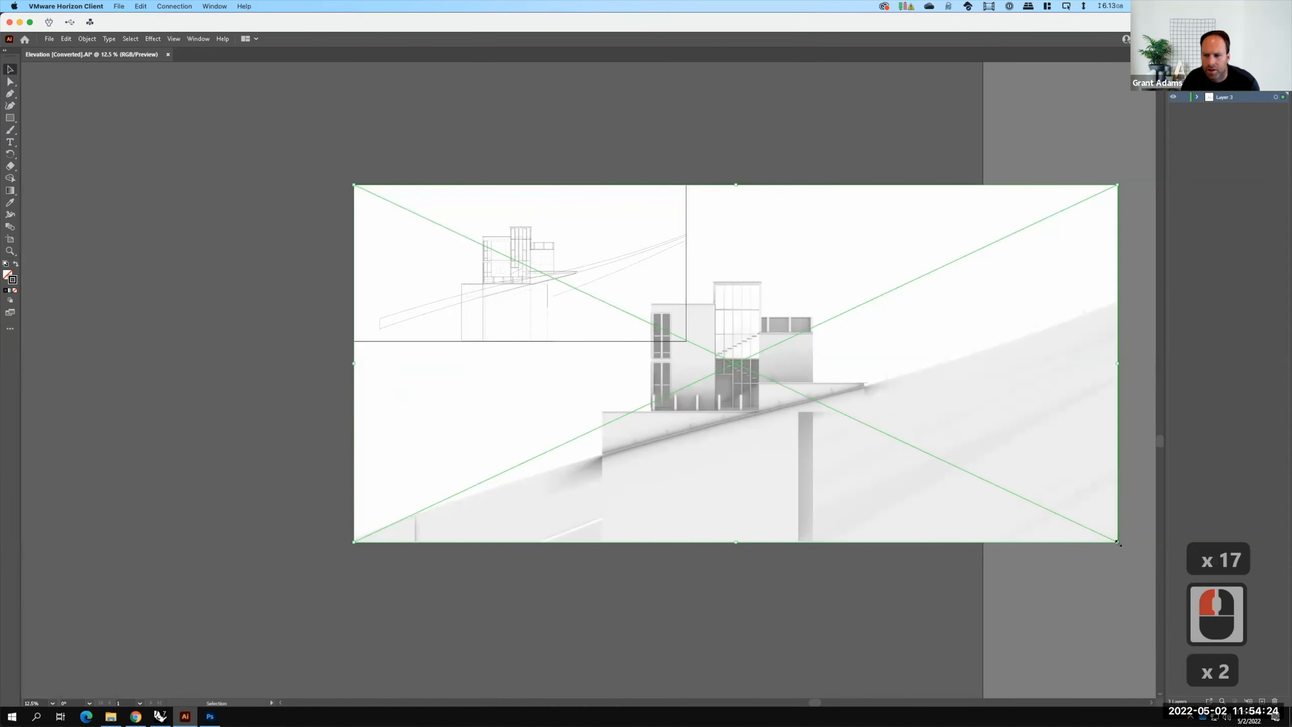
left_click_drag(1118, 543, 684, 349)
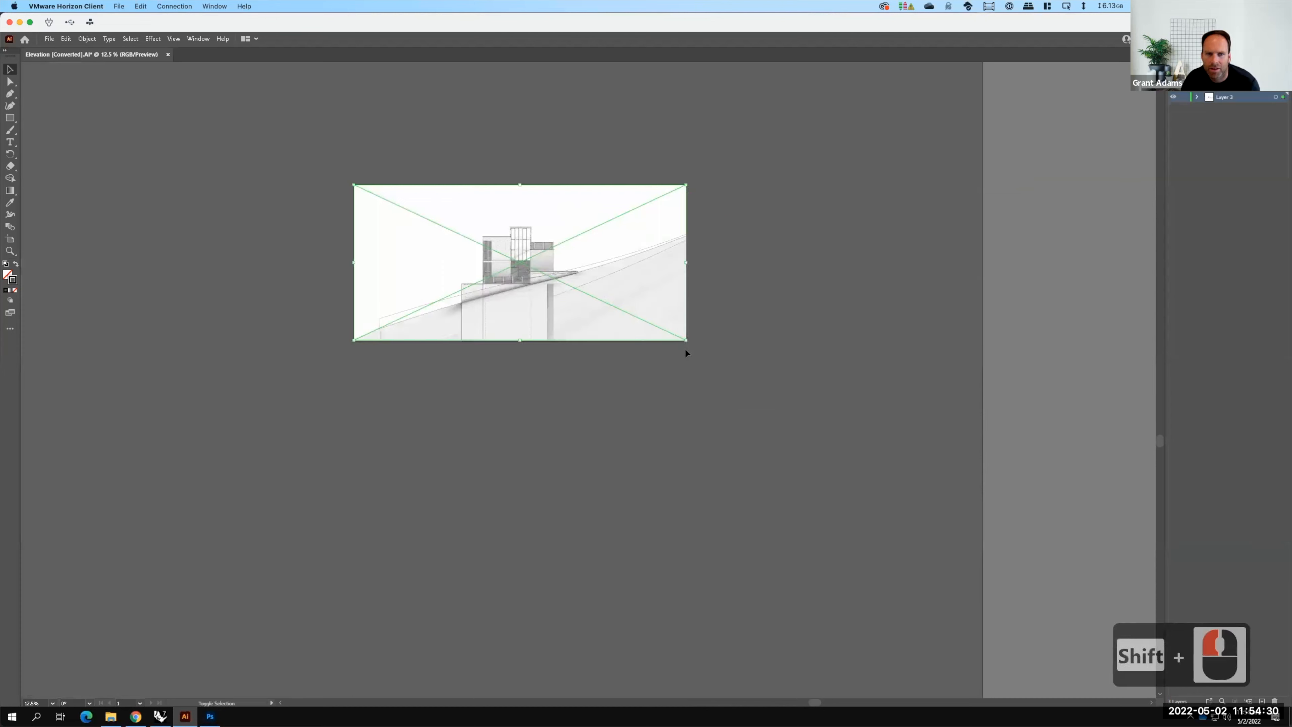
left_click(763, 295)
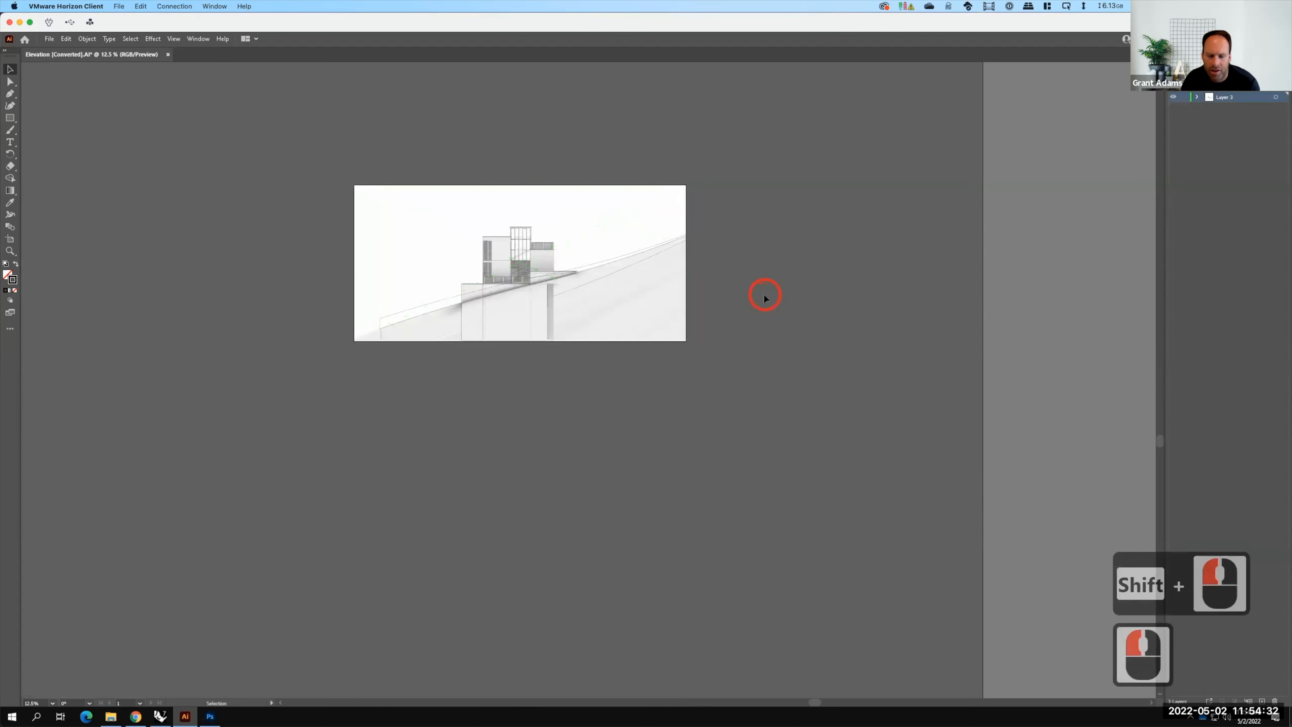
key("ctrl+0")
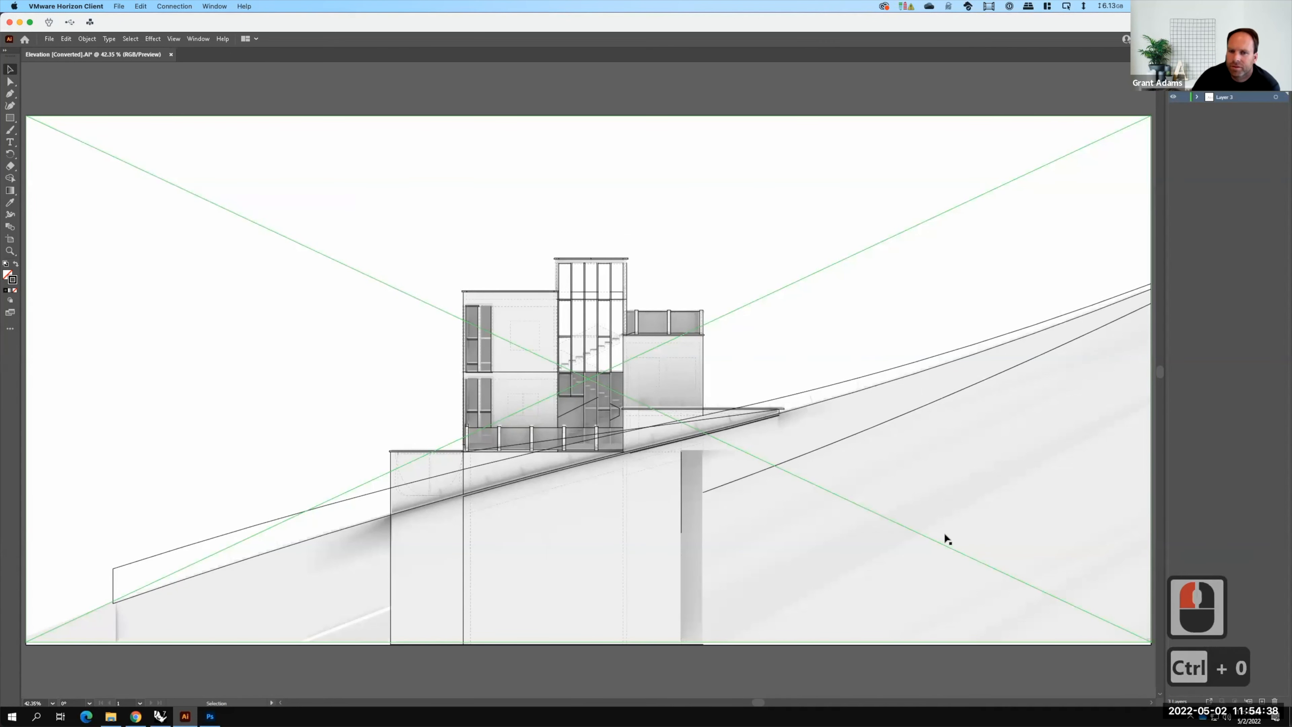
left_click(474, 85)
key("F15")
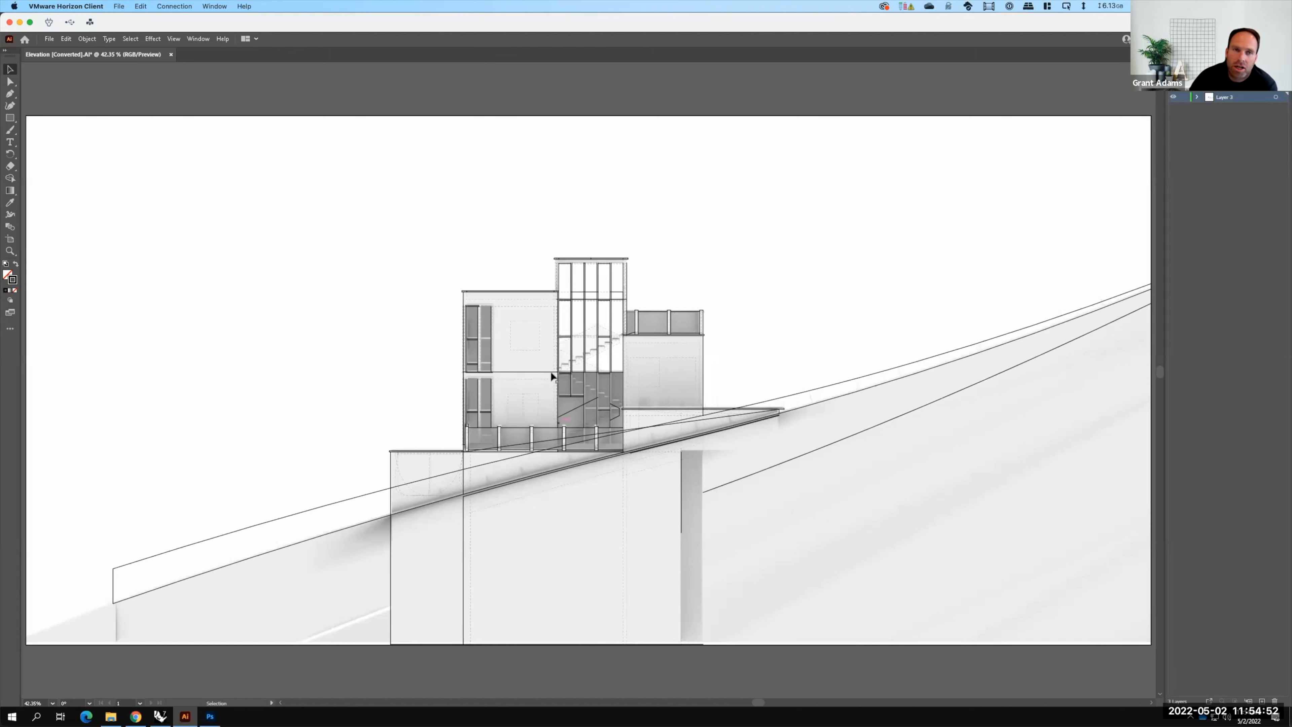
Switch to Rhino and delete all curves on the Make2D layer's sublayers
left_click(160, 716)
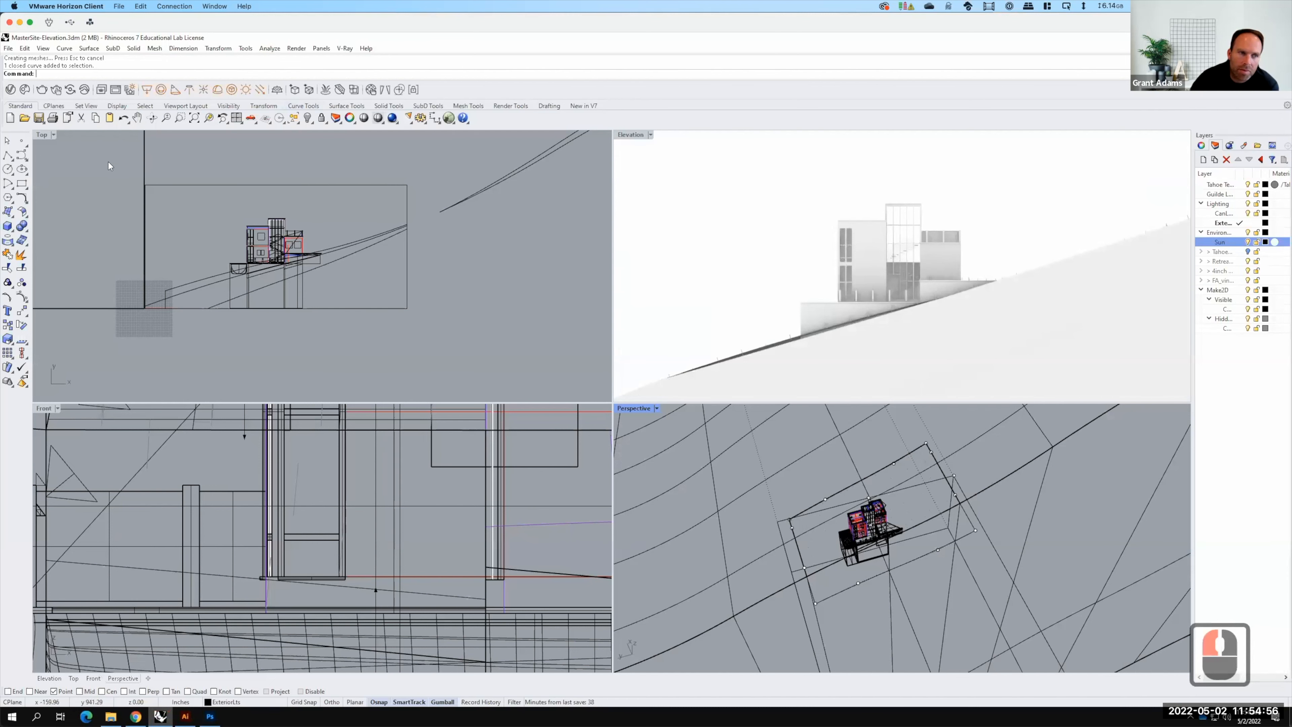
left_click(121, 166)
left_click_drag(446, 339, 450, 346)
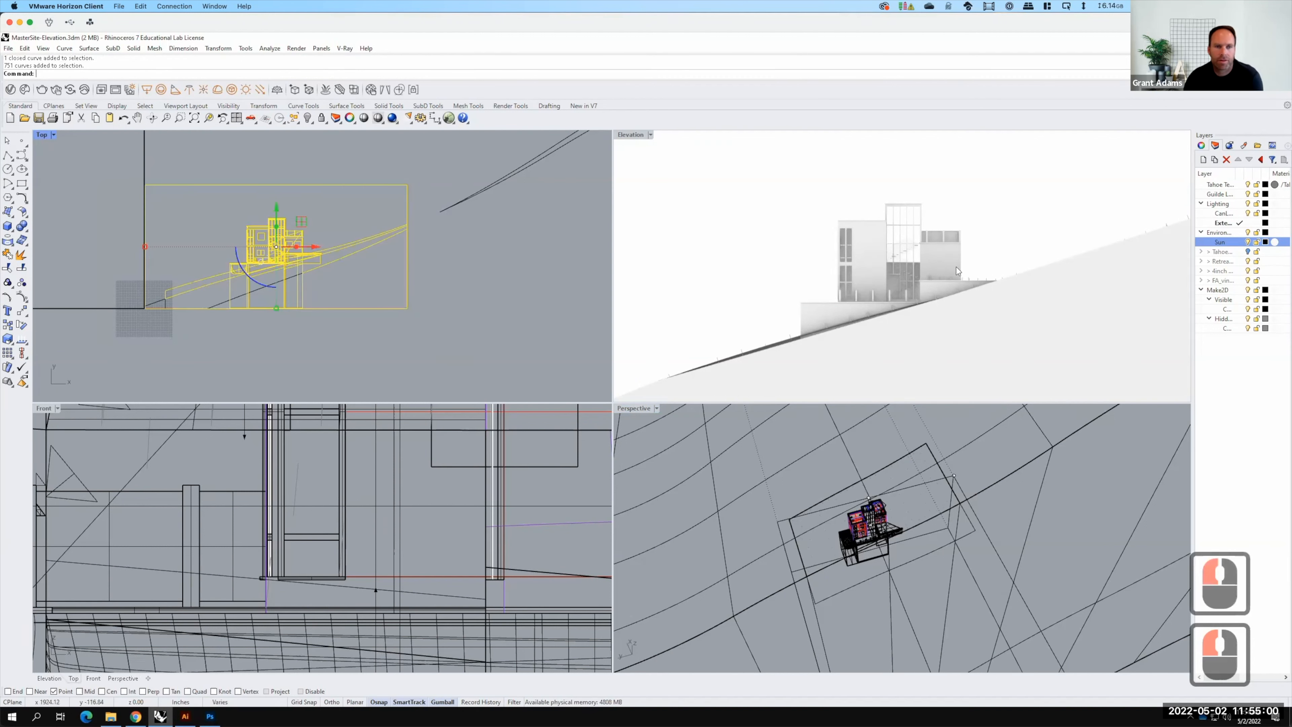
left_click(1219, 289)
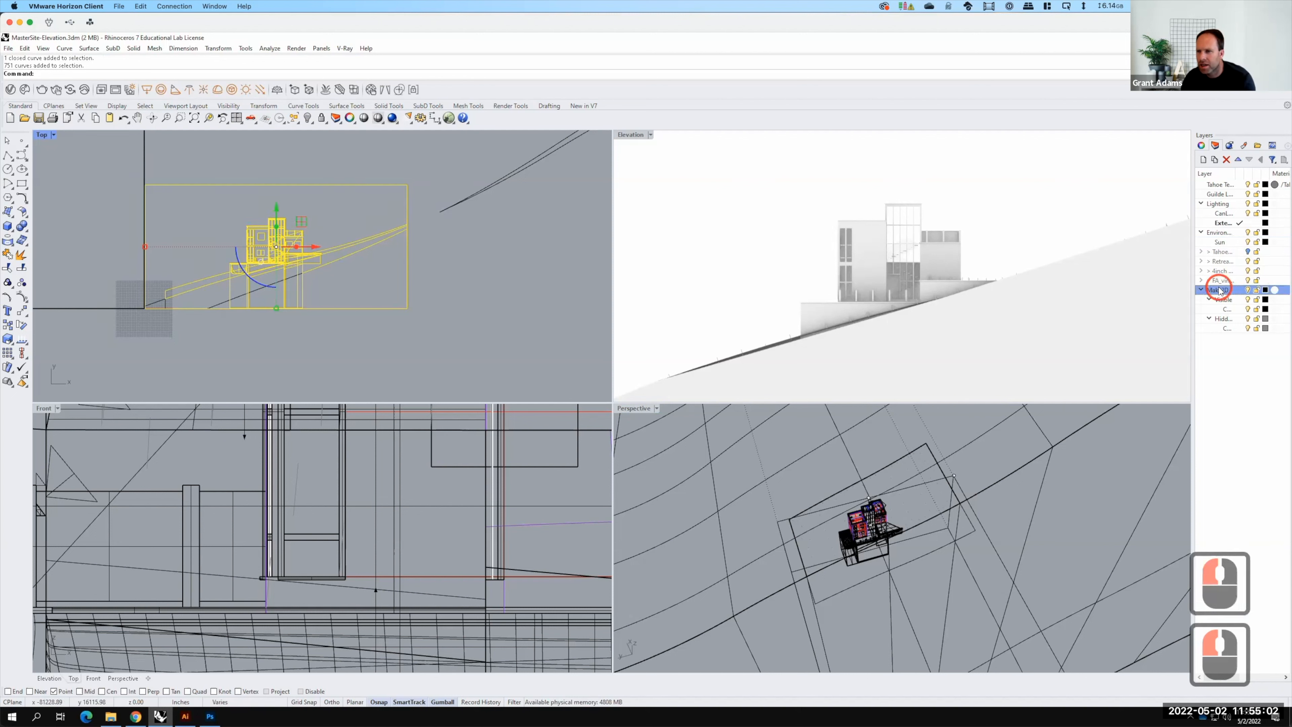
right_click(1219, 287)
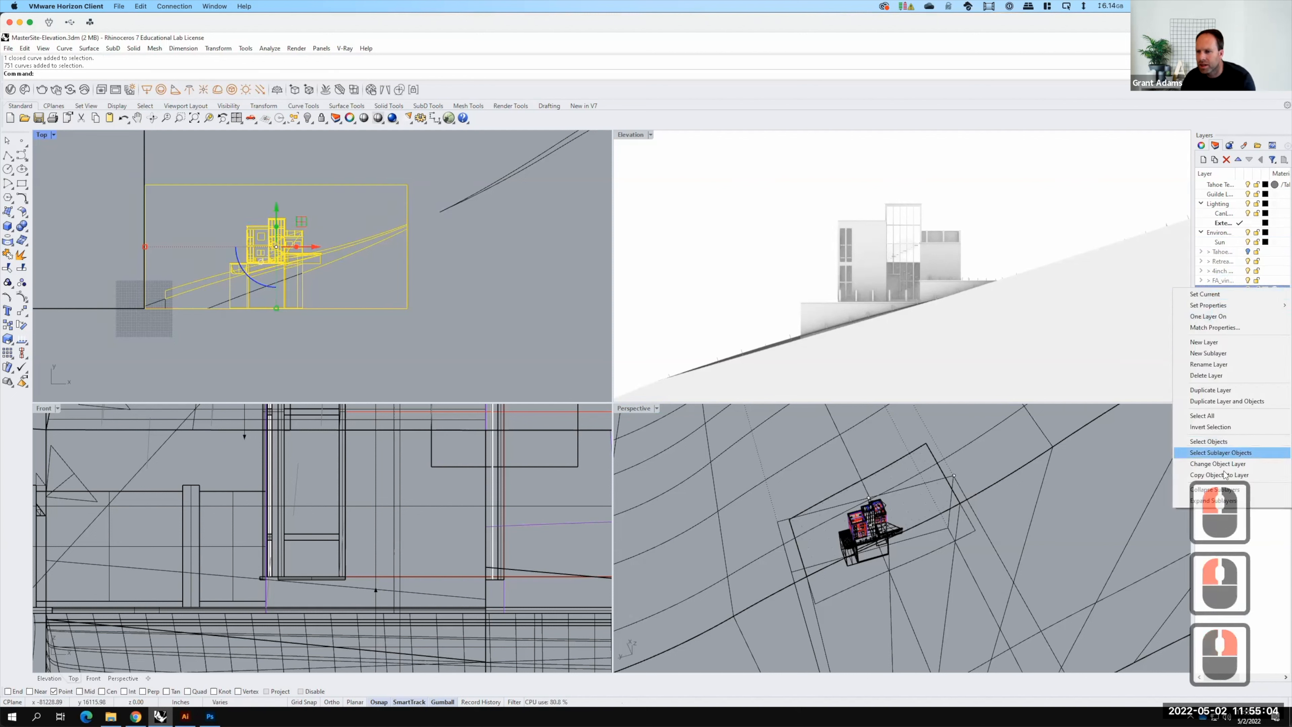
left_click(1218, 453)
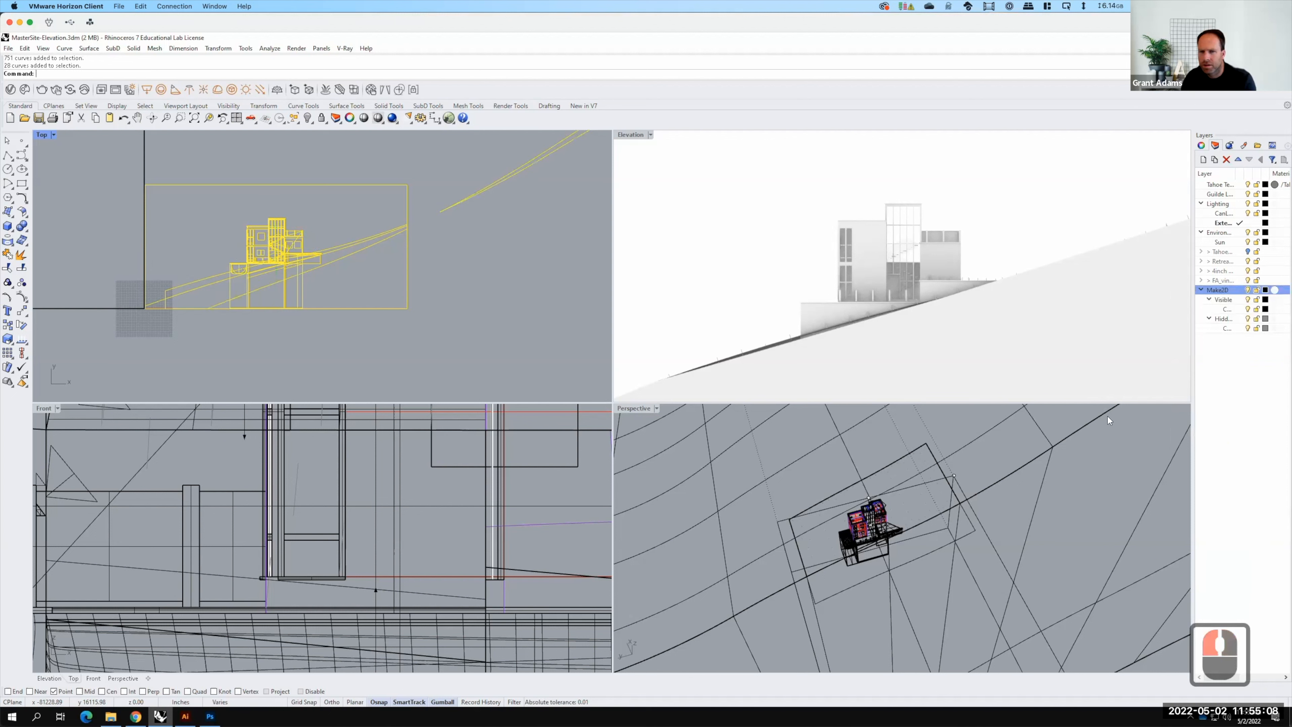
key("Delete")
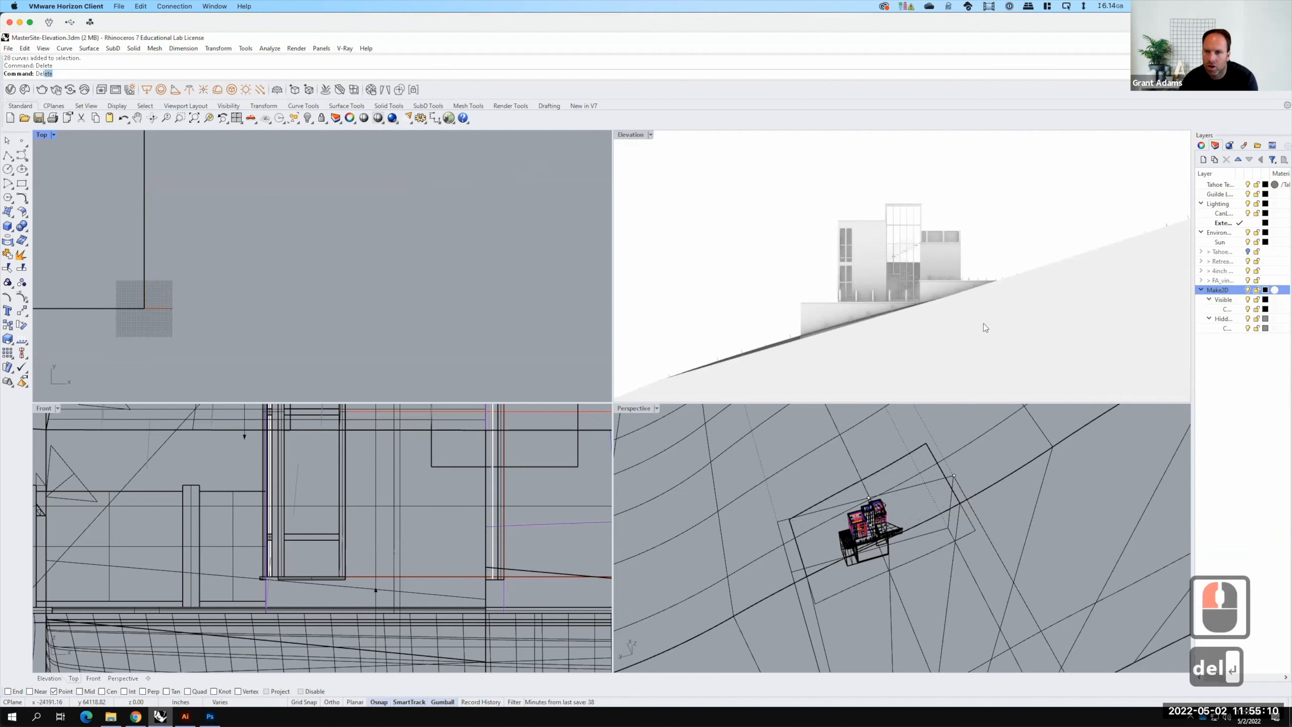
Maximize the Elevation viewport and set its display mode to Wireframe
double_click(639, 137)
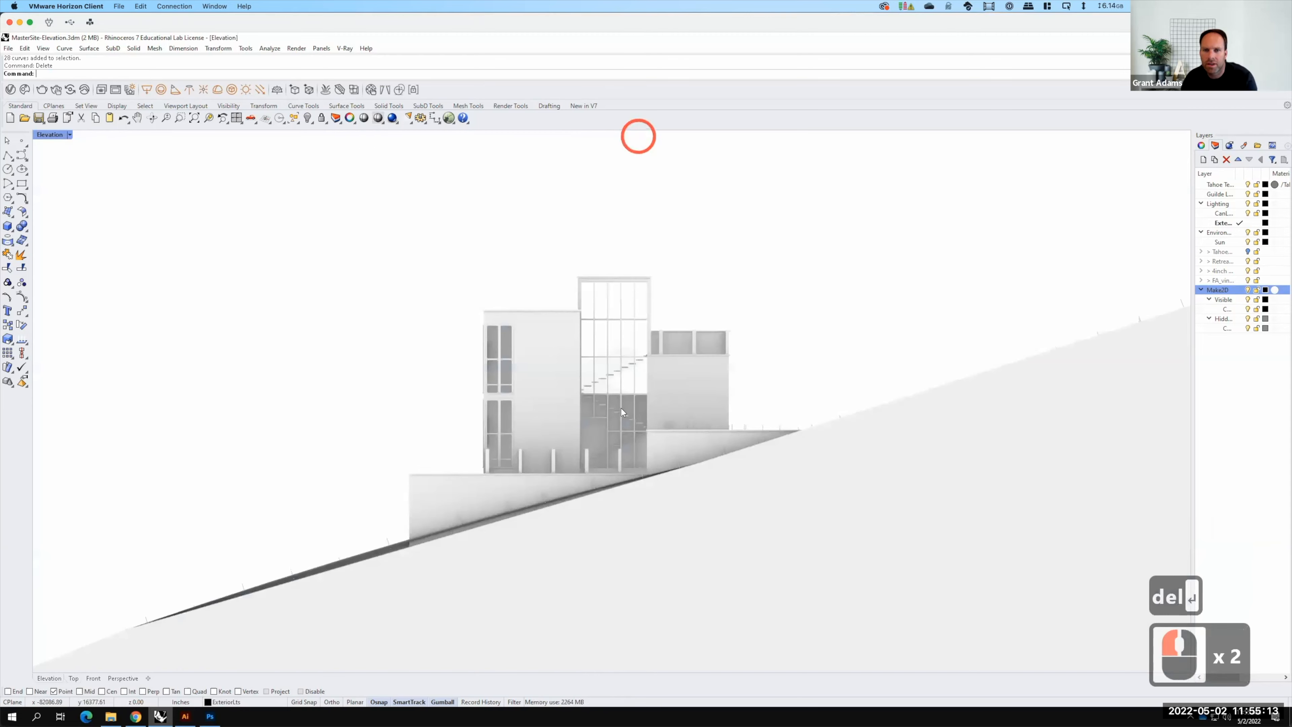
left_click(69, 134)
left_click(66, 173)
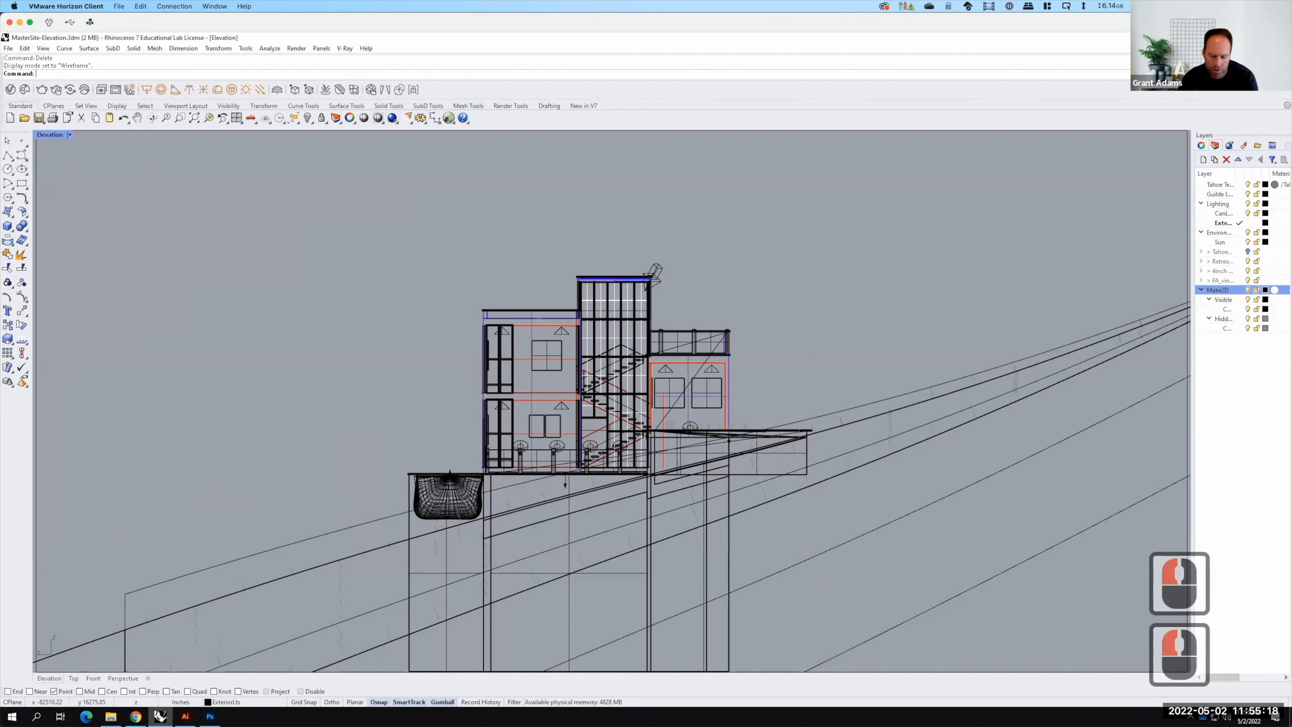
Run Make2D on all objects from the Elevation view with source layers maintained and hidden lines included
type("make2D")
key("Return")
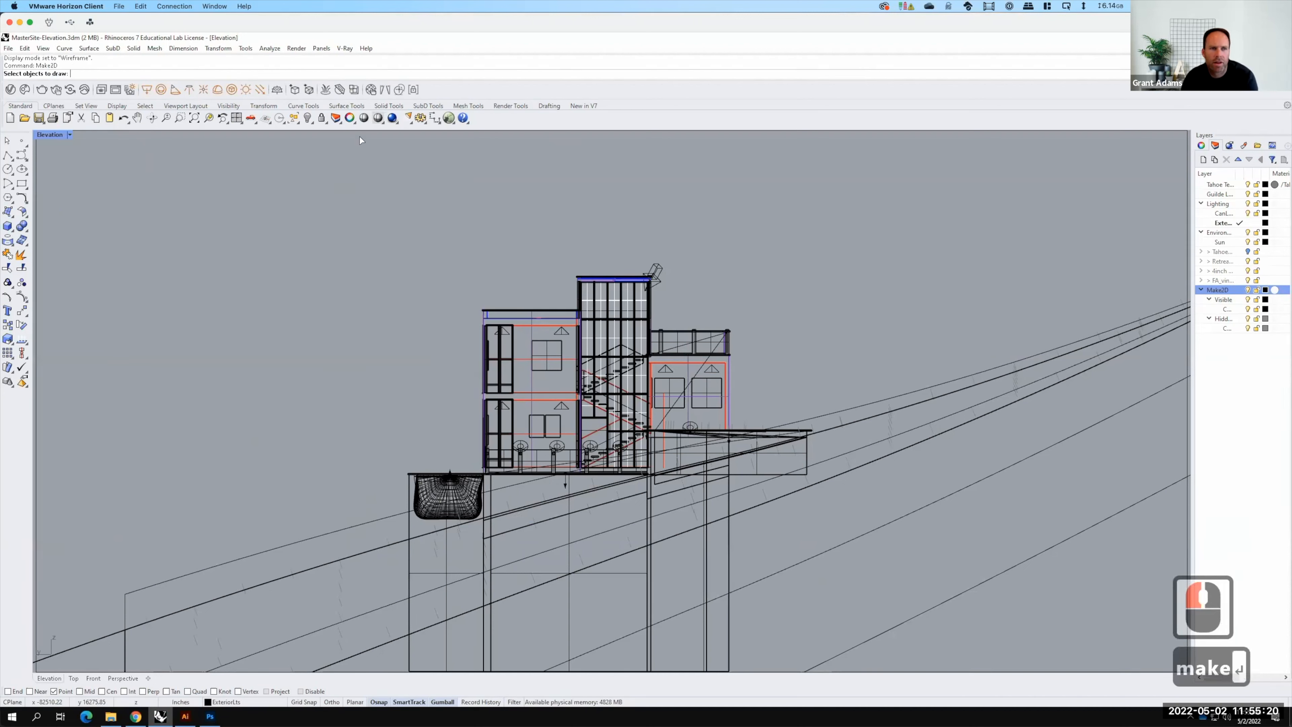
type("all")
key("Return")
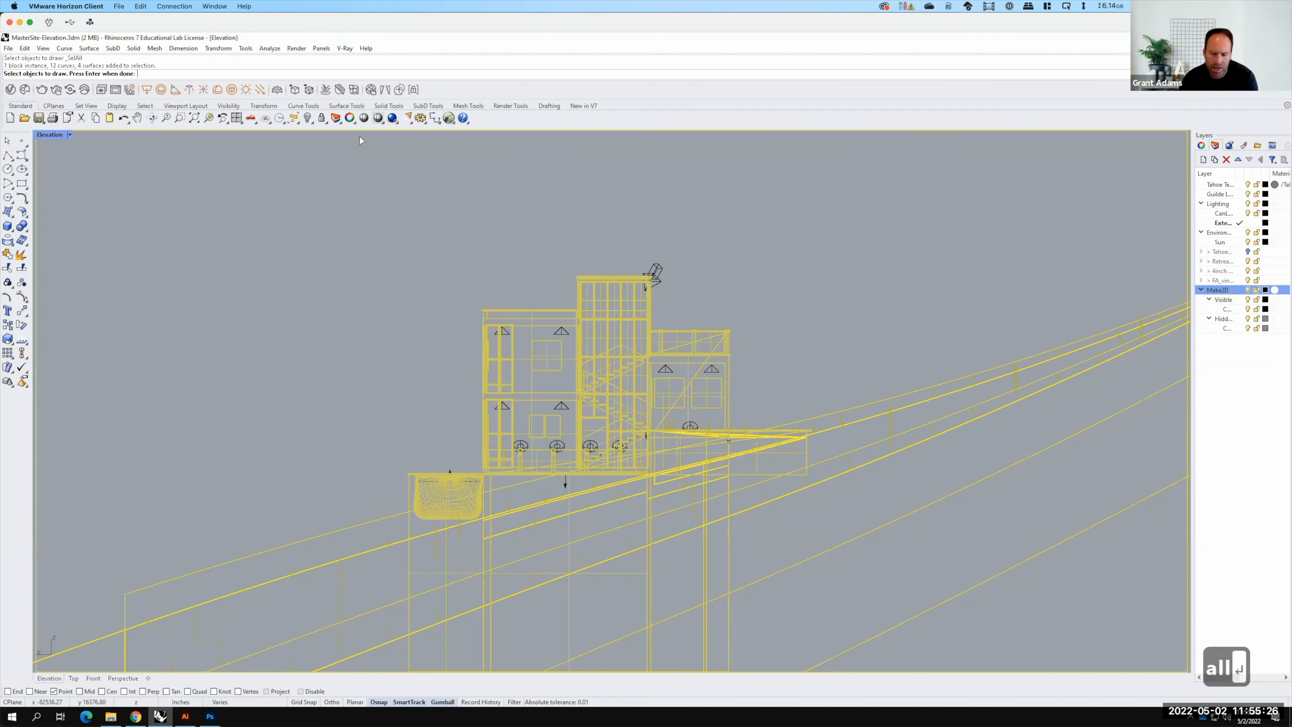
key("Return")
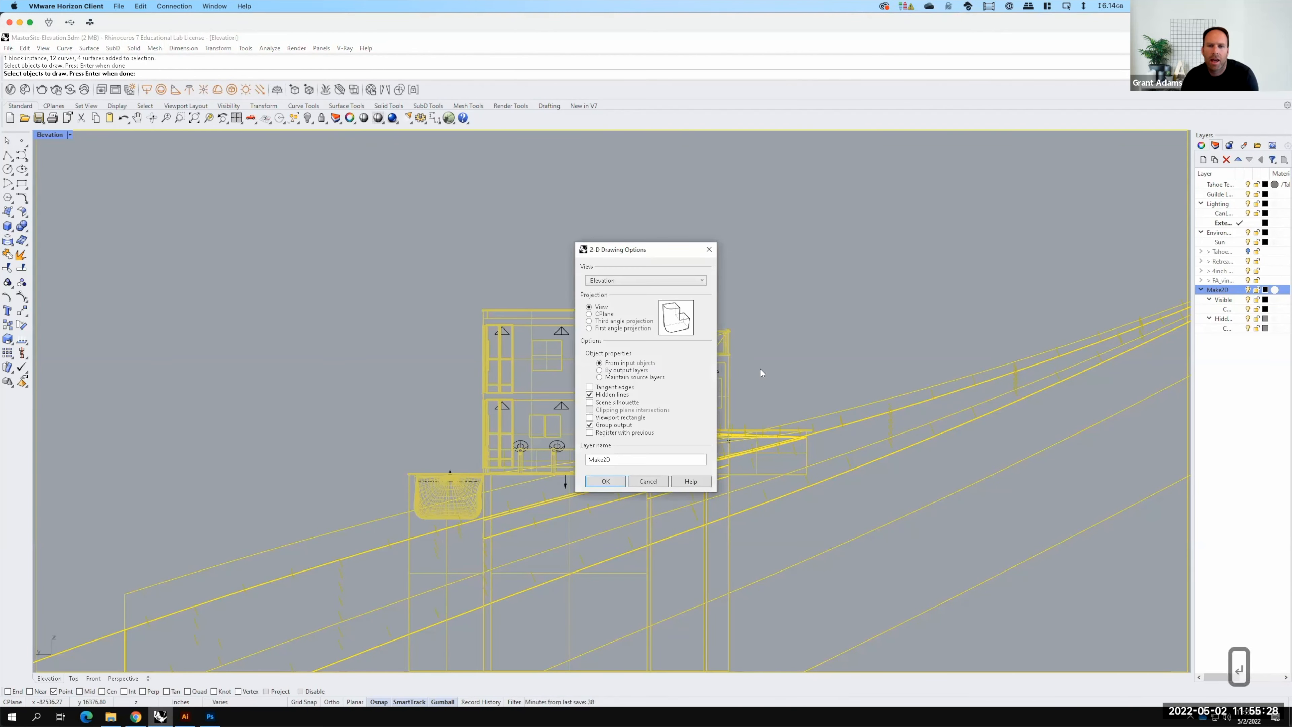
left_click(620, 378)
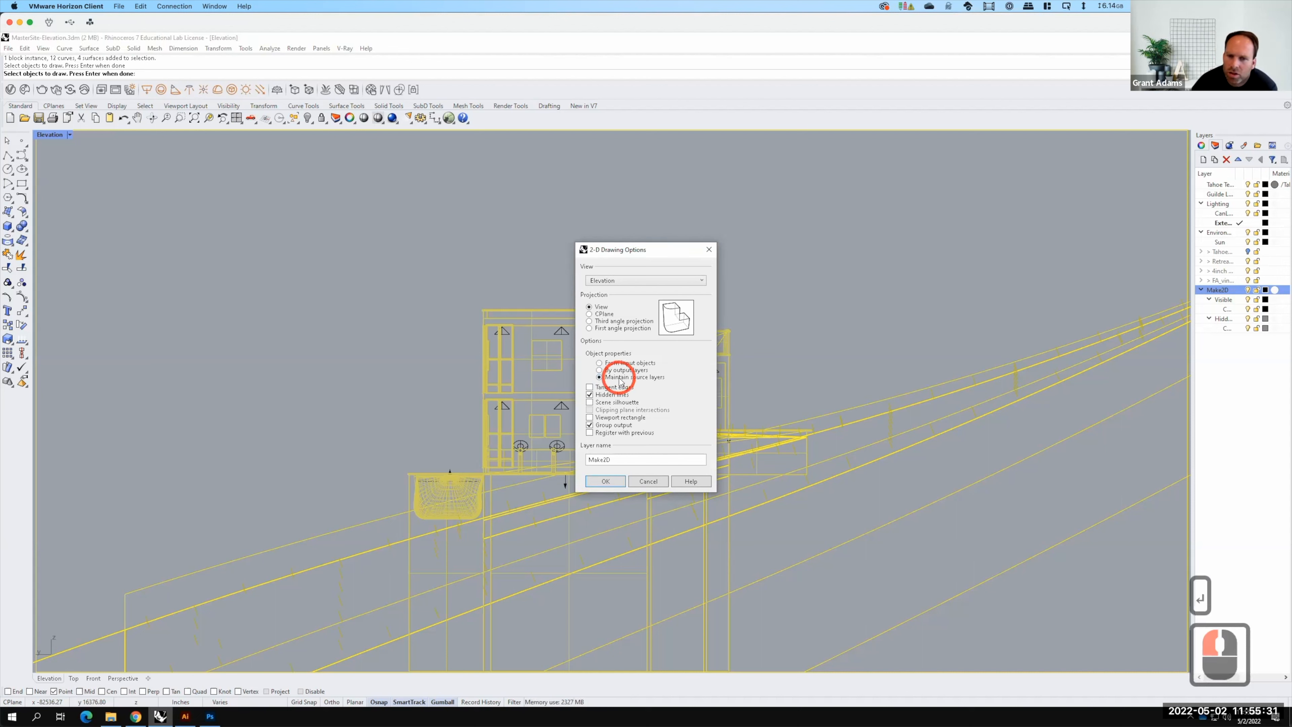
left_click(605, 483)
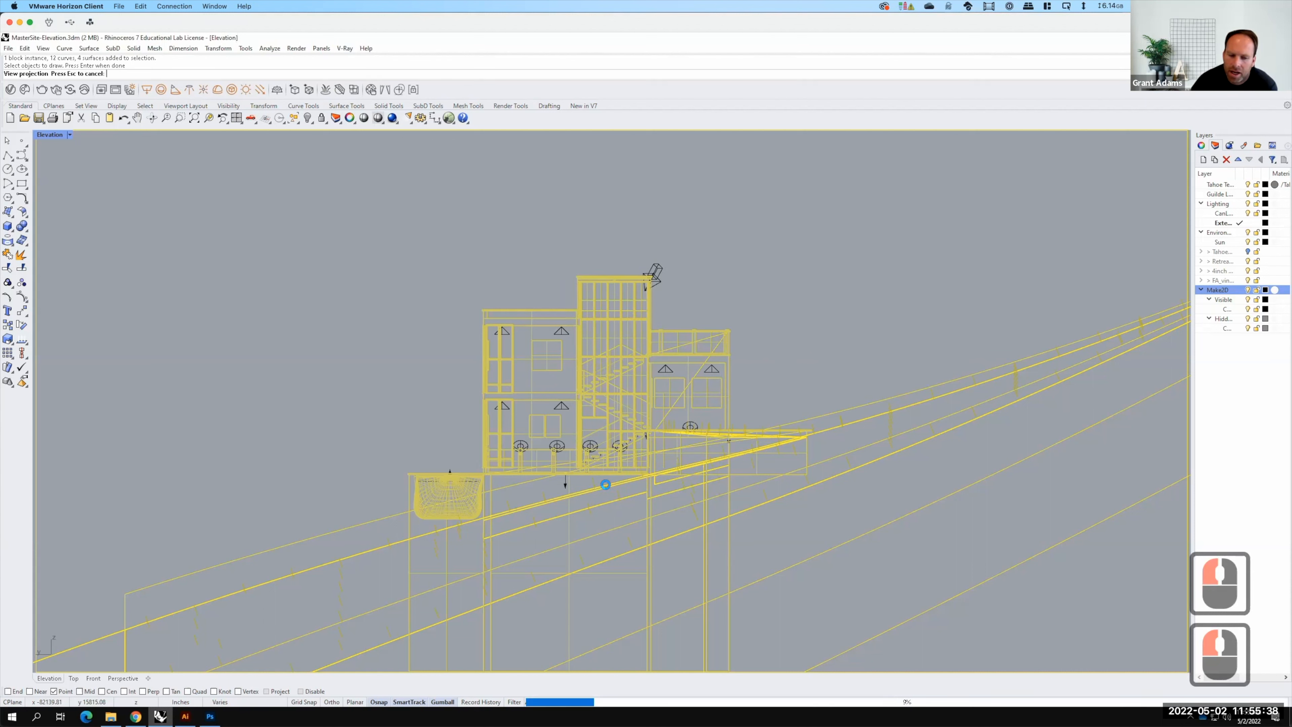
key("F15")
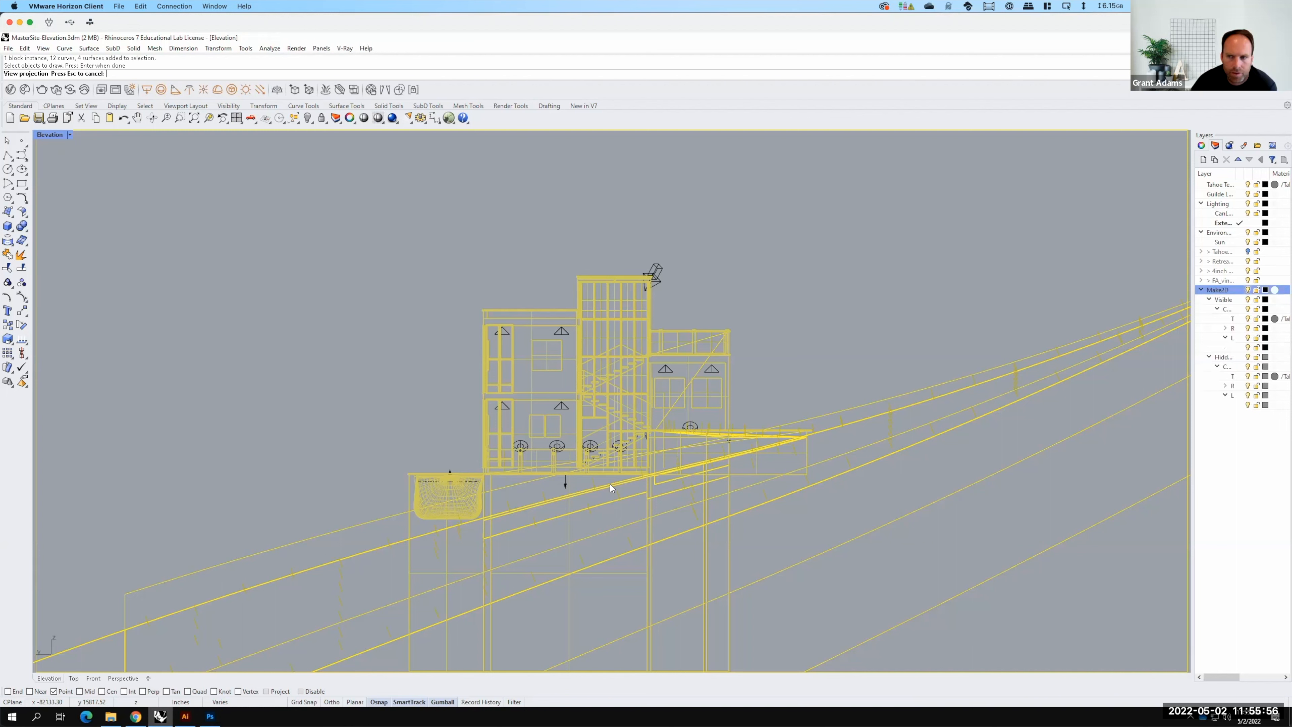
Maximize the Top viewport and trim the Make2D terrain lines that extend past the right, bottom and left edges of the frame
double_click(51, 134)
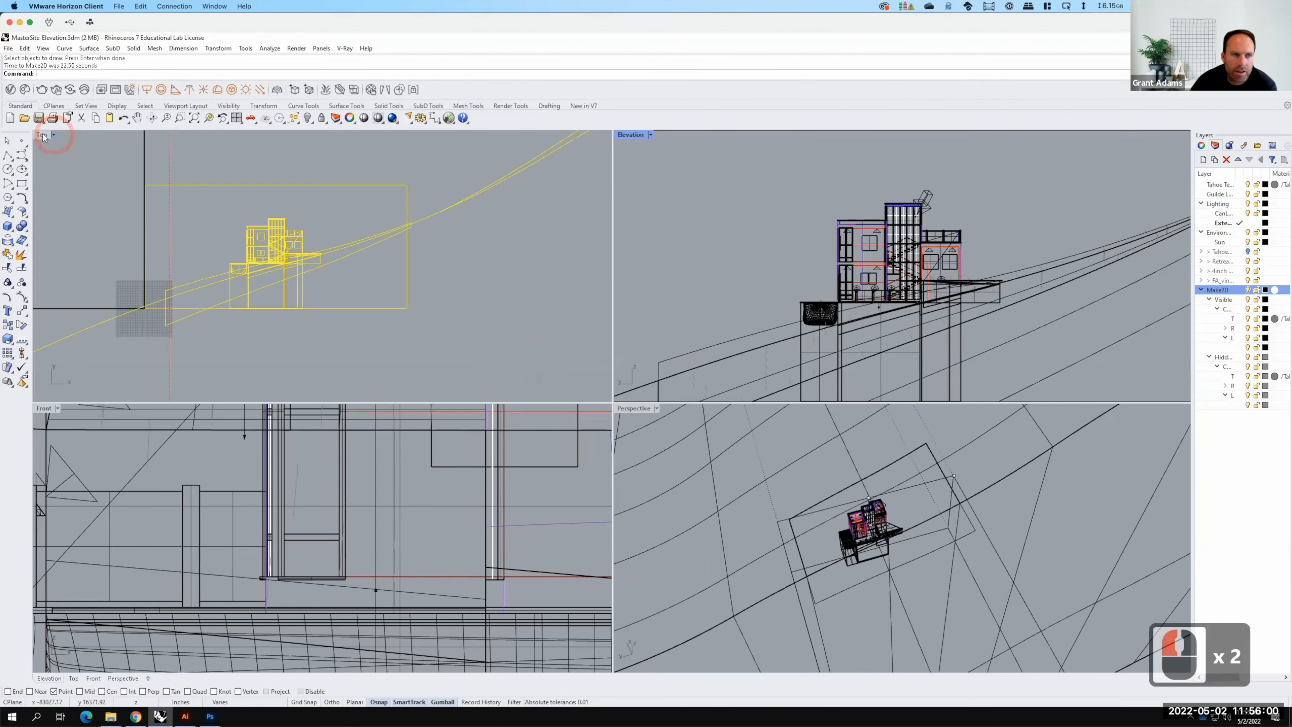
double_click(42, 134)
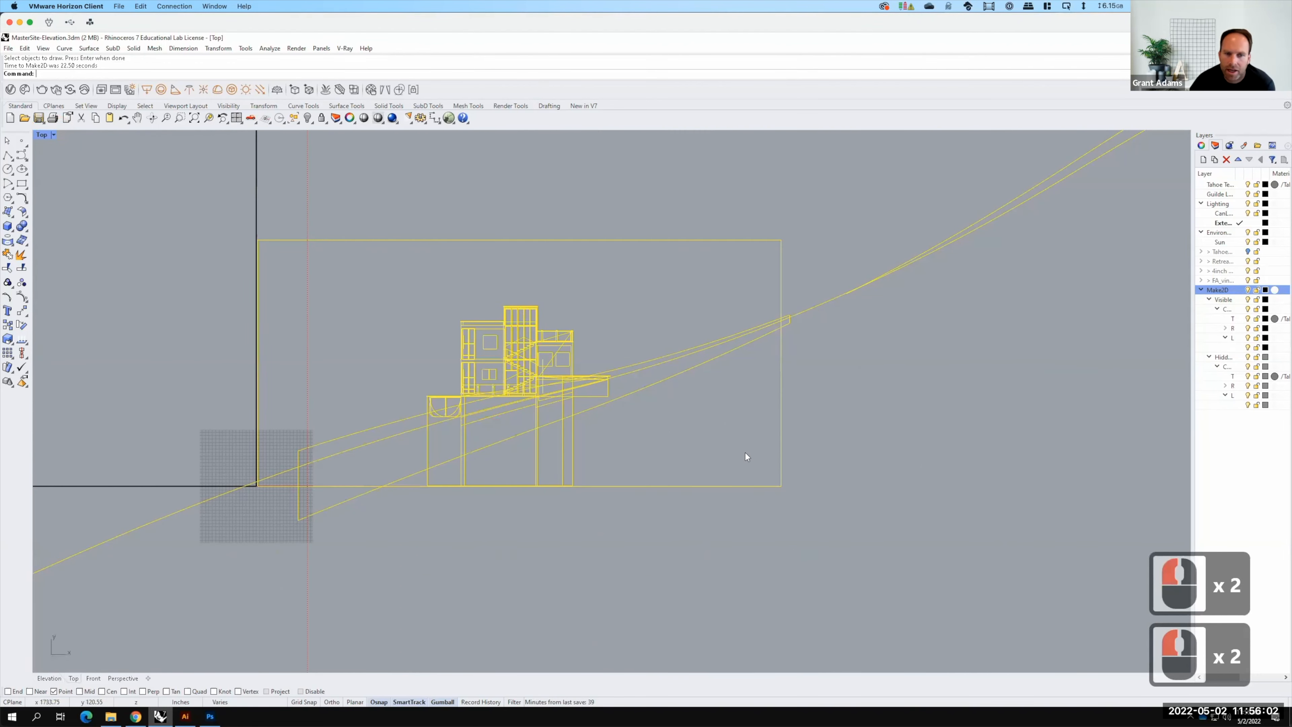
type("trim")
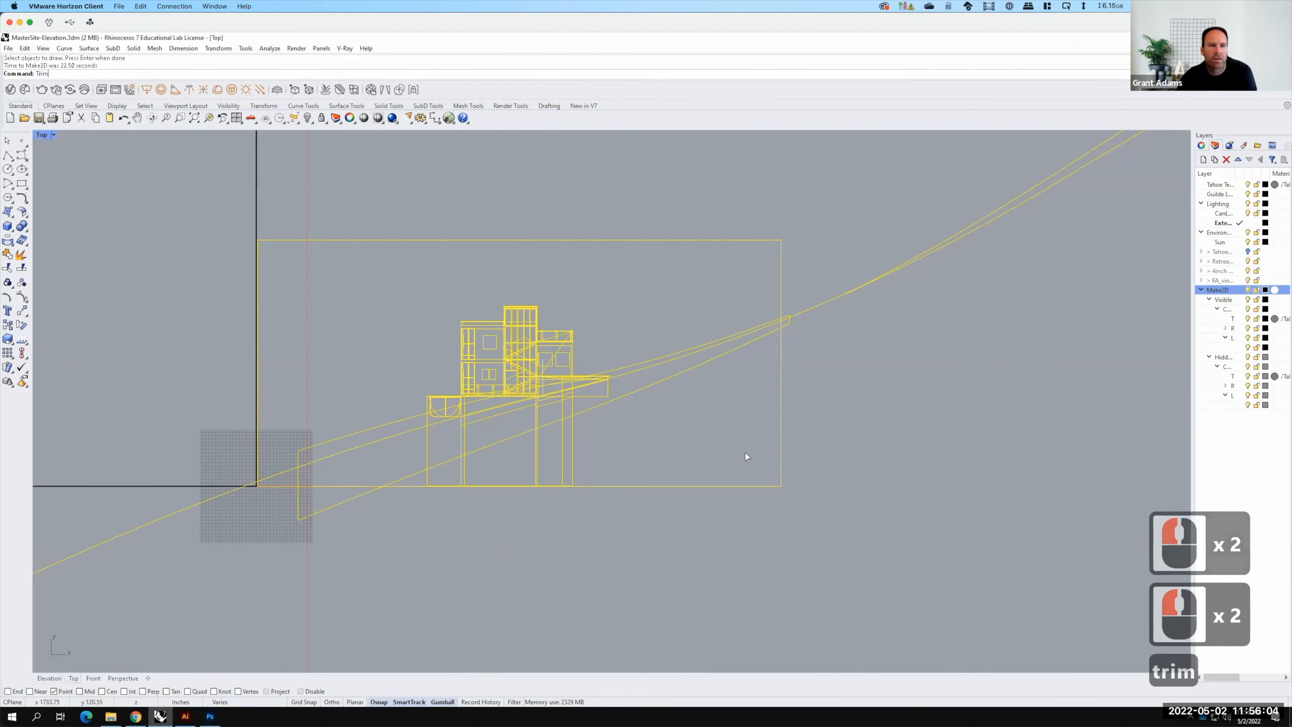
key("Return")
left_click_drag(851, 369, 784, 282)
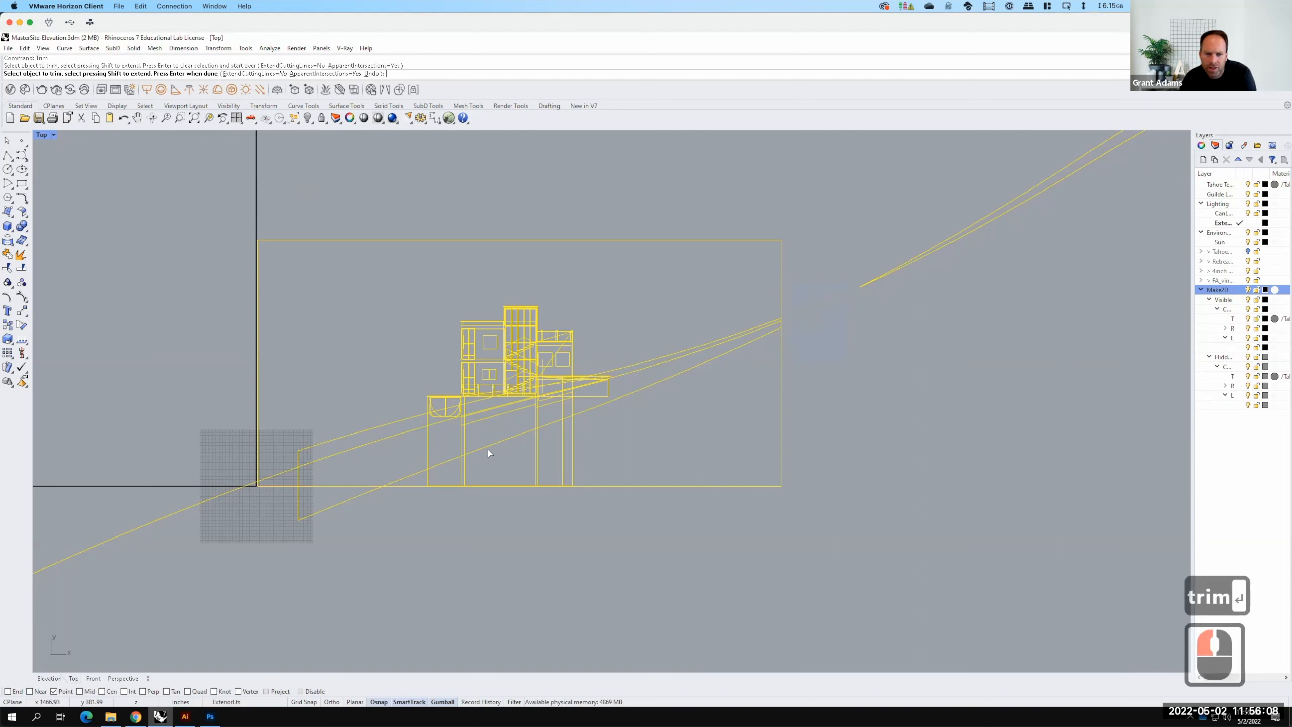
left_click_drag(415, 530, 279, 516)
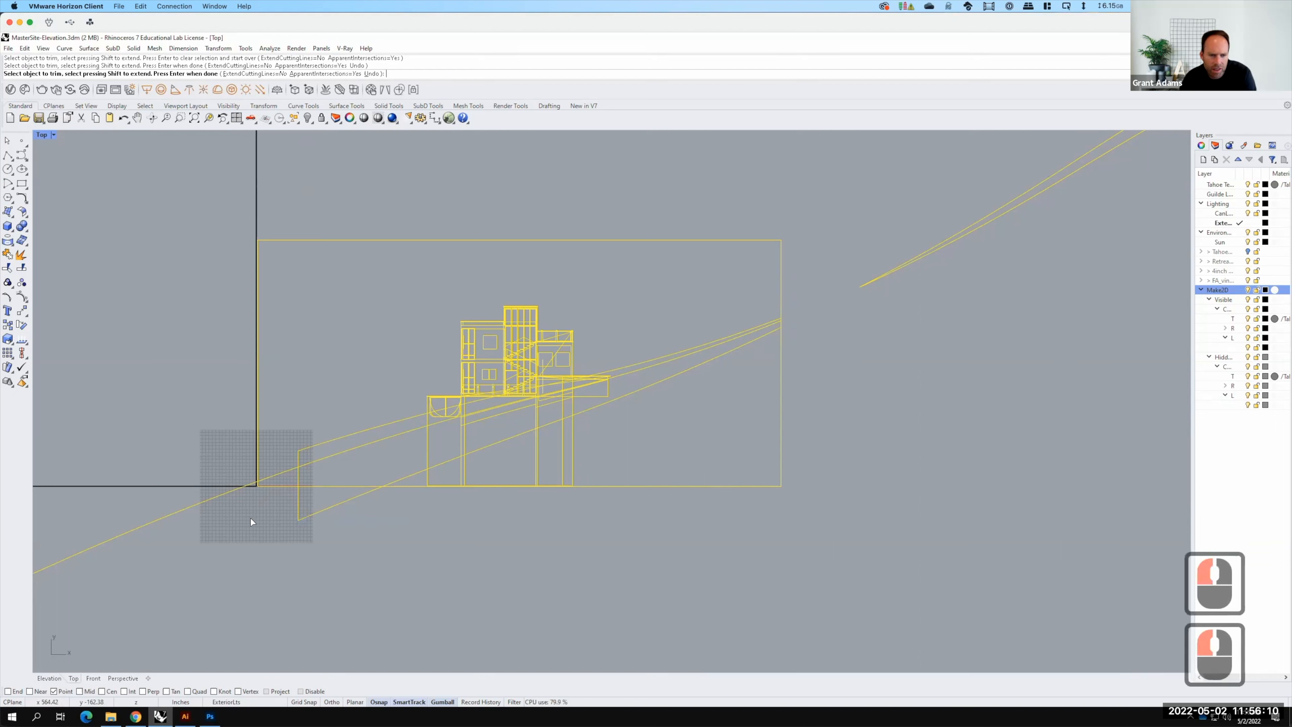
left_click(252, 483)
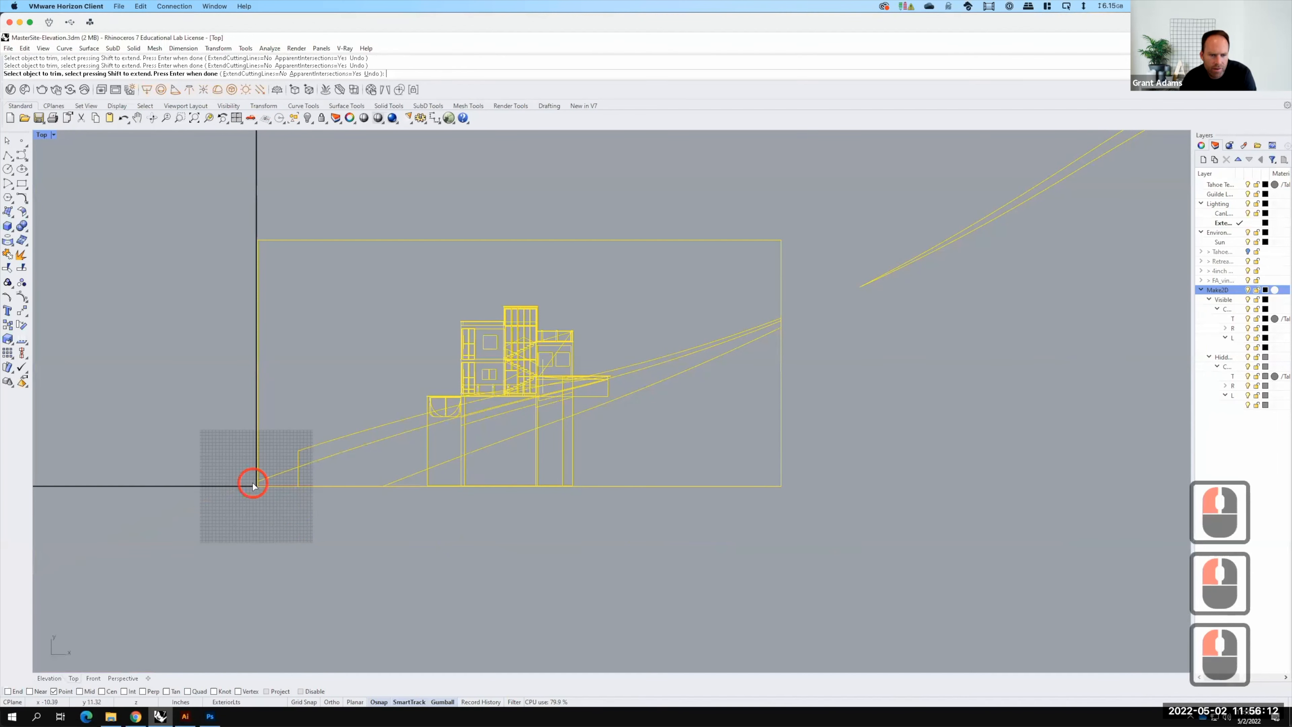
key("Return")
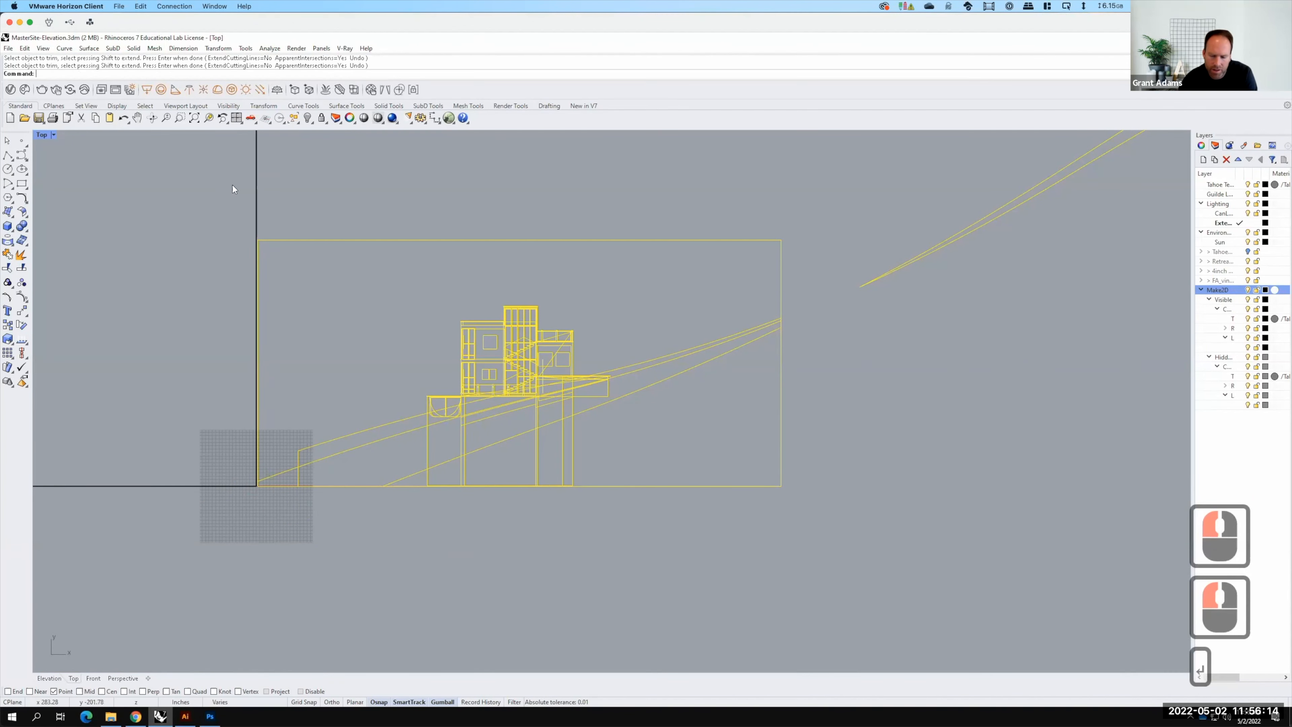
Export the framed elevation linework as an Illustrator file named Elevation2, preserving model scale at 40 inches to 1 inch in RGB
left_click(232, 193)
left_click_drag(199, 196, 806, 539)
left_click(8, 48)
left_click(40, 188)
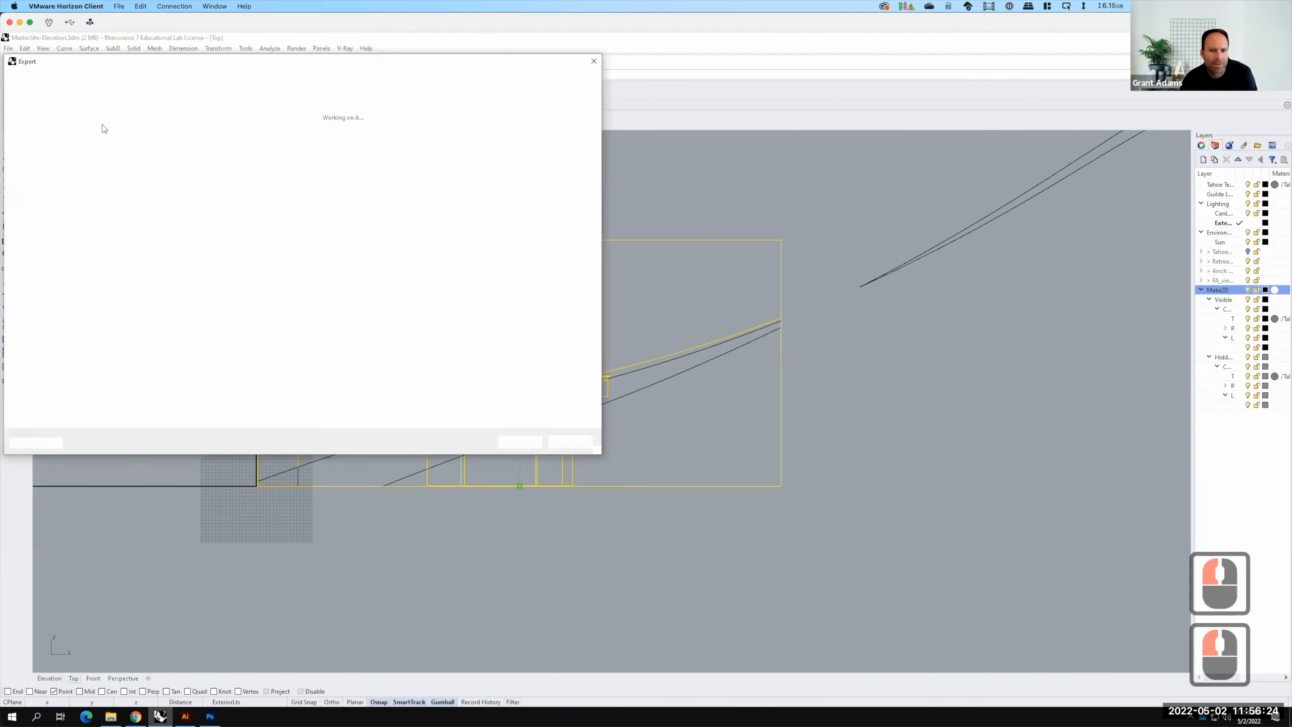
left_click(117, 127)
left_click(108, 349)
left_click(108, 349)
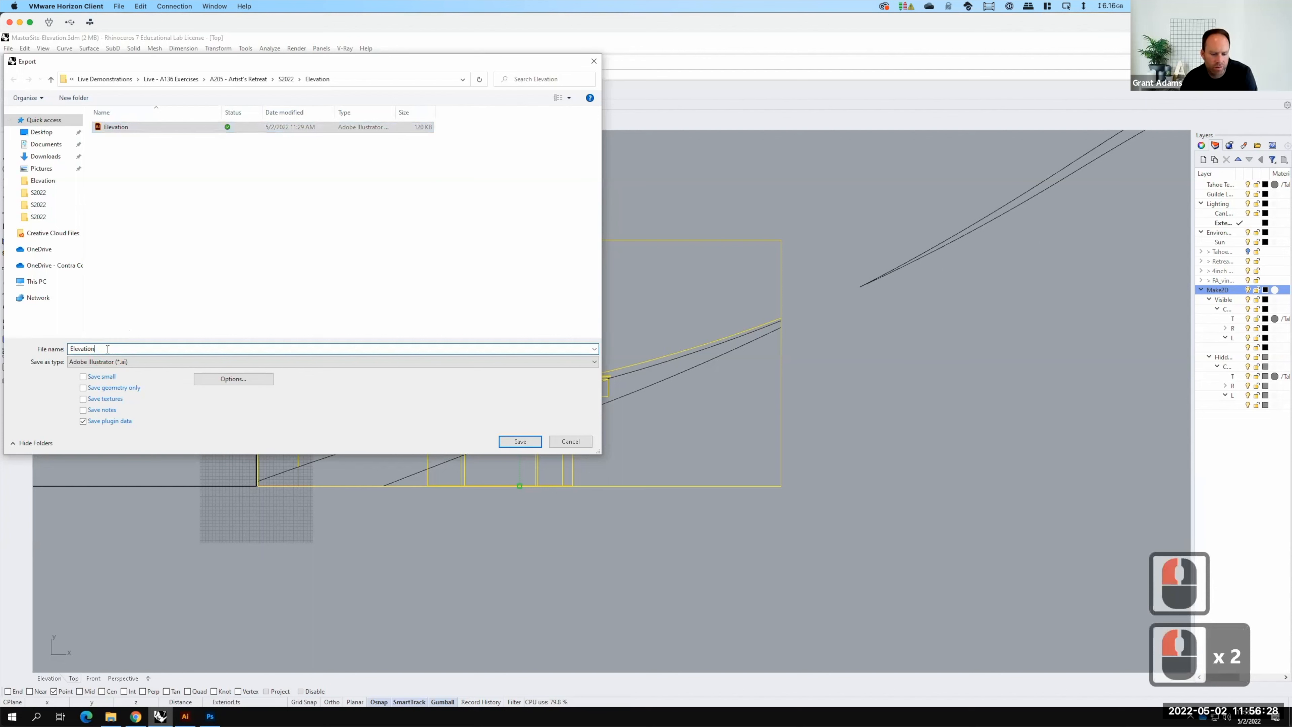
type("2")
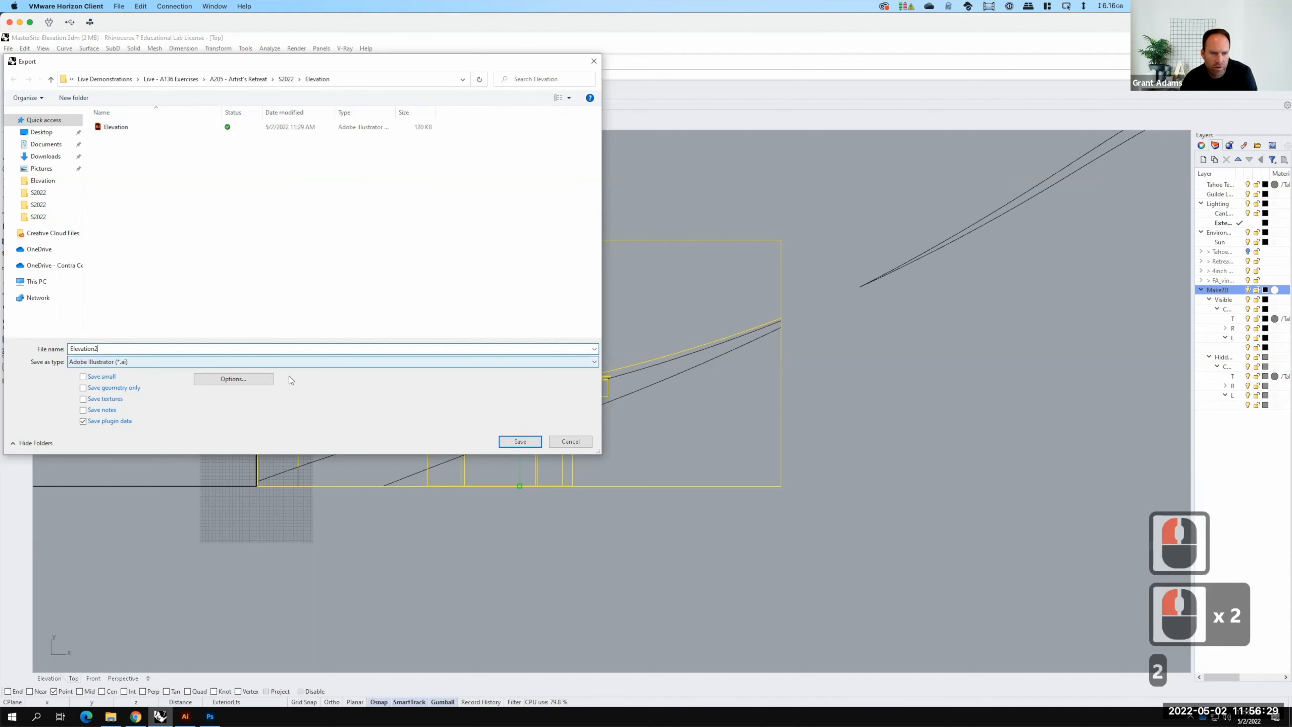
left_click(230, 379)
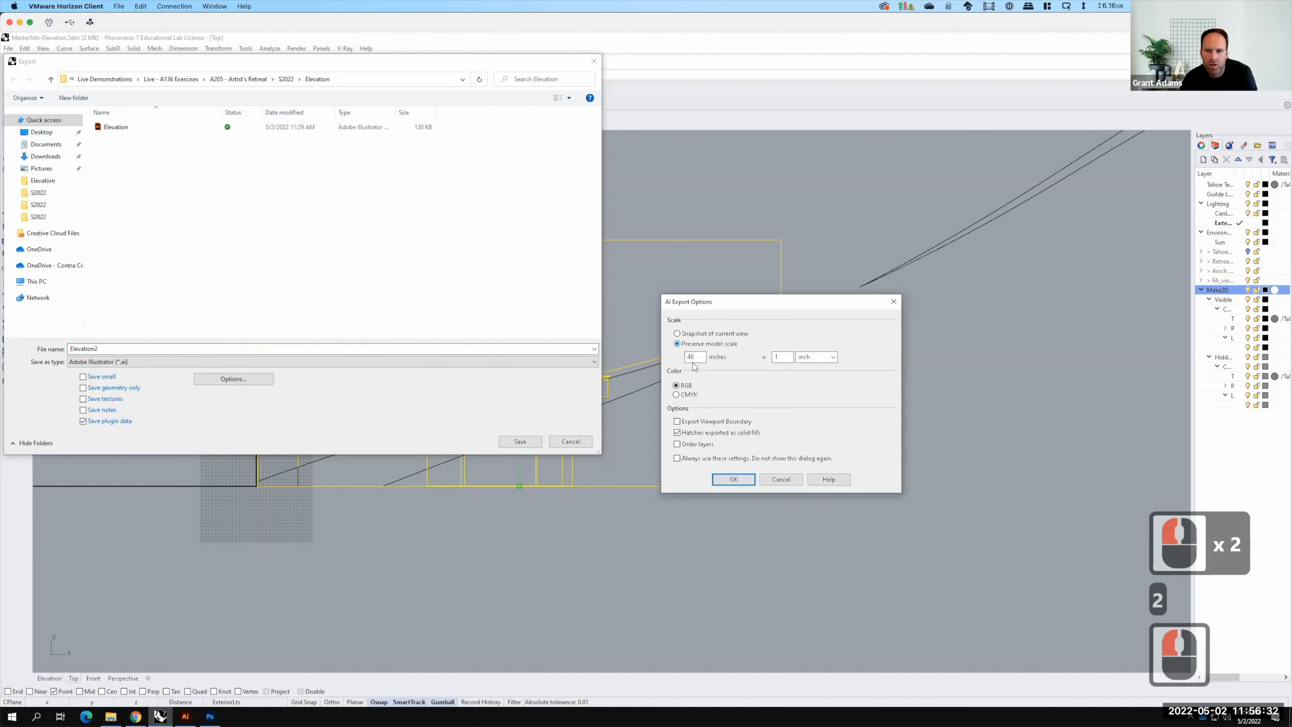
left_click(733, 479)
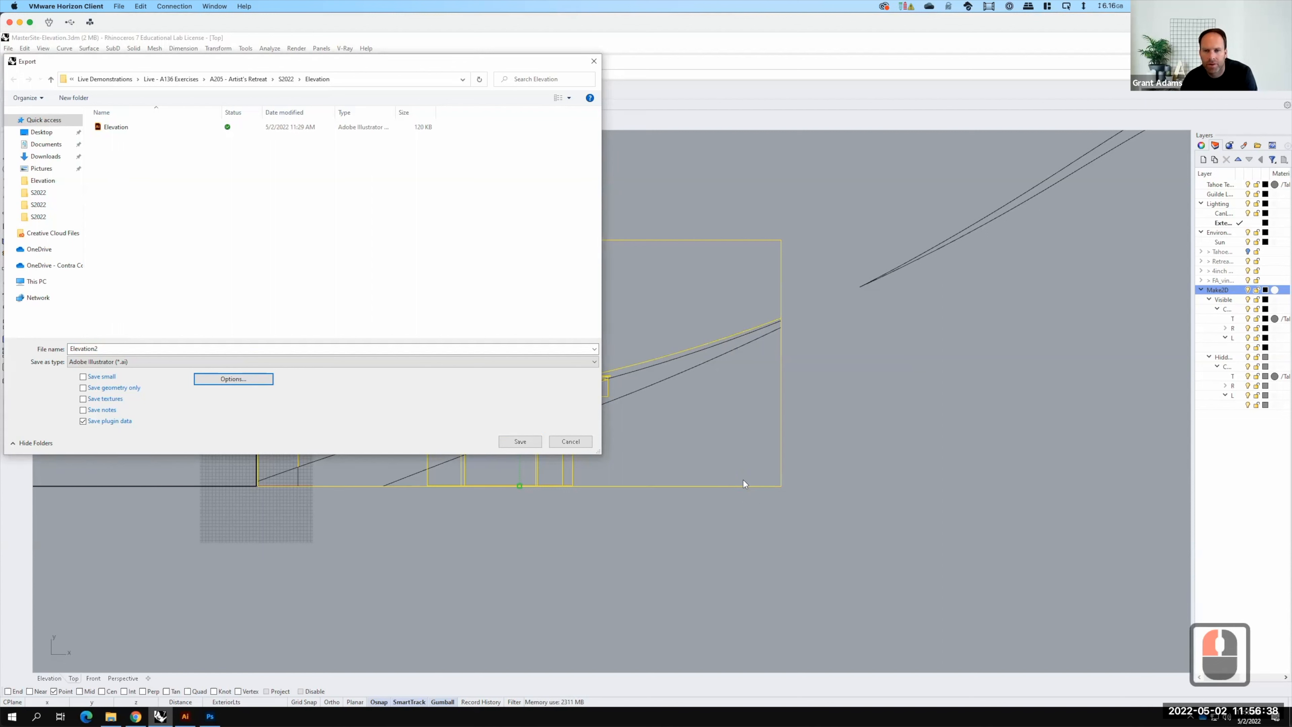
key("F15")
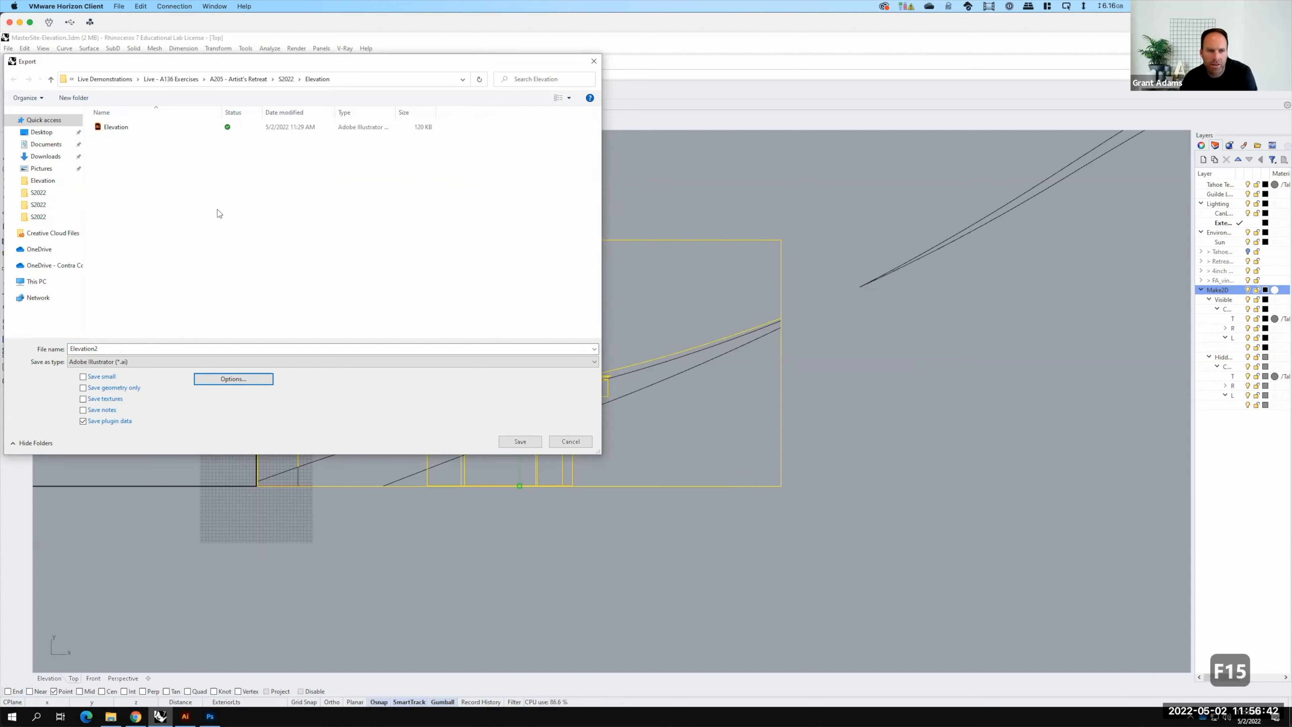
left_click(533, 442)
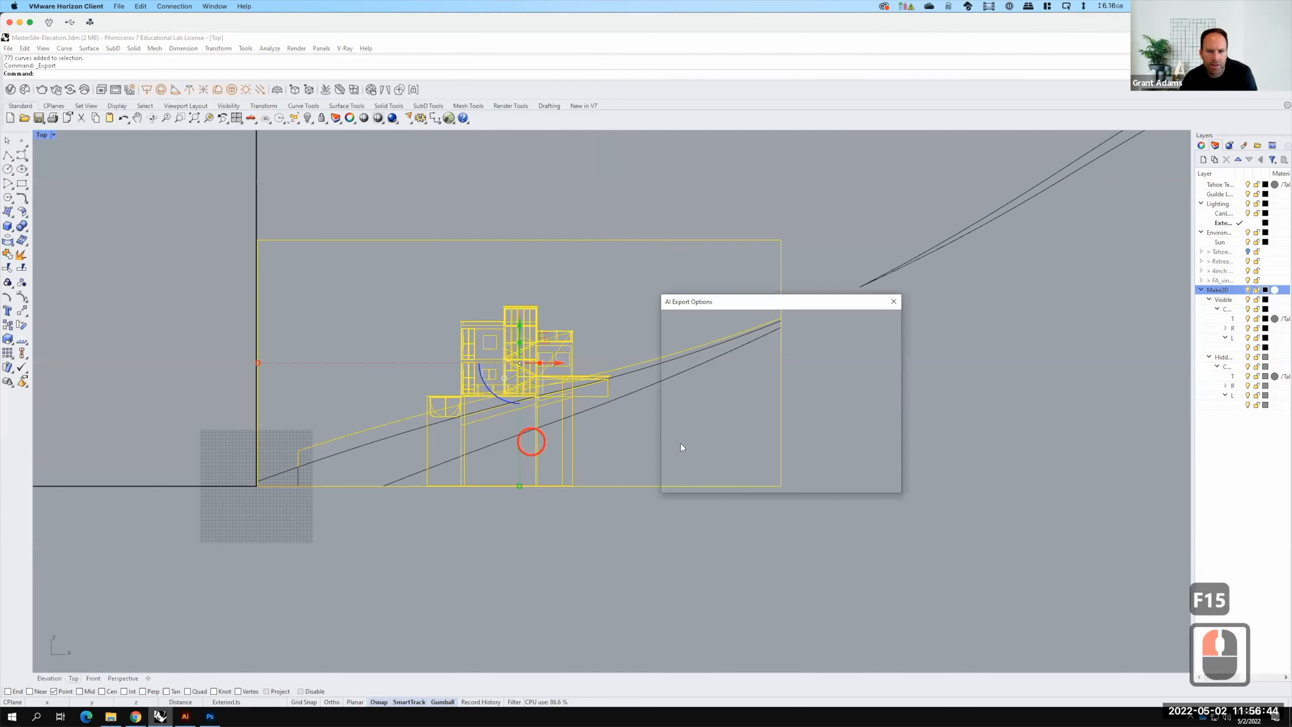
left_click(678, 444)
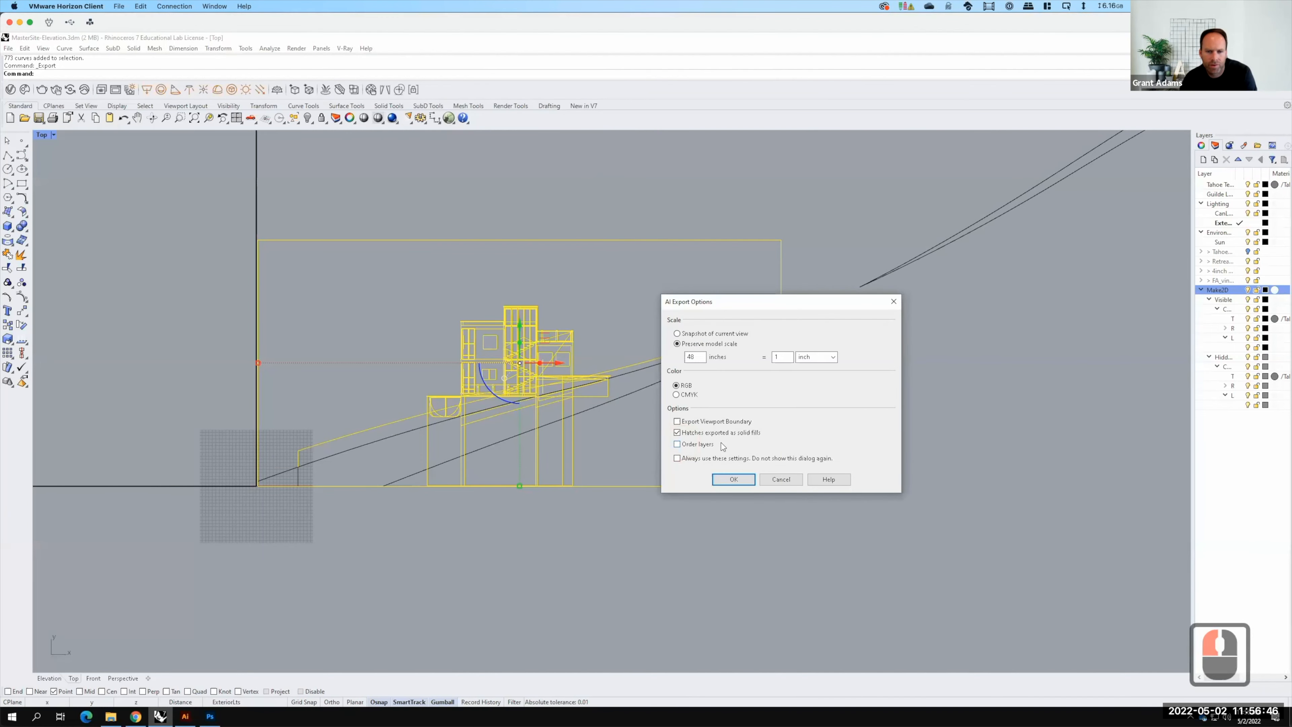
left_click(738, 478)
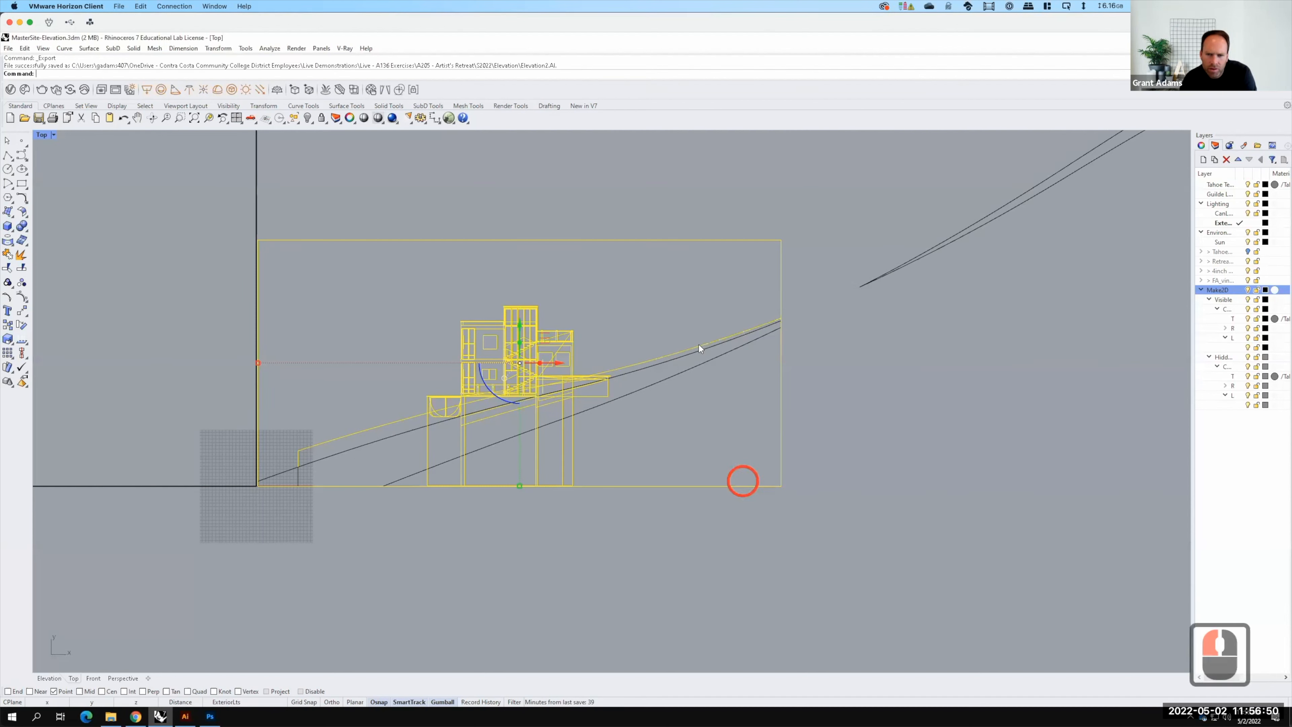
Select all of the Make2D elevation linework, including the terrain lines, and ungroup it
left_click(222, 219)
left_click_drag(196, 206, 692, 339)
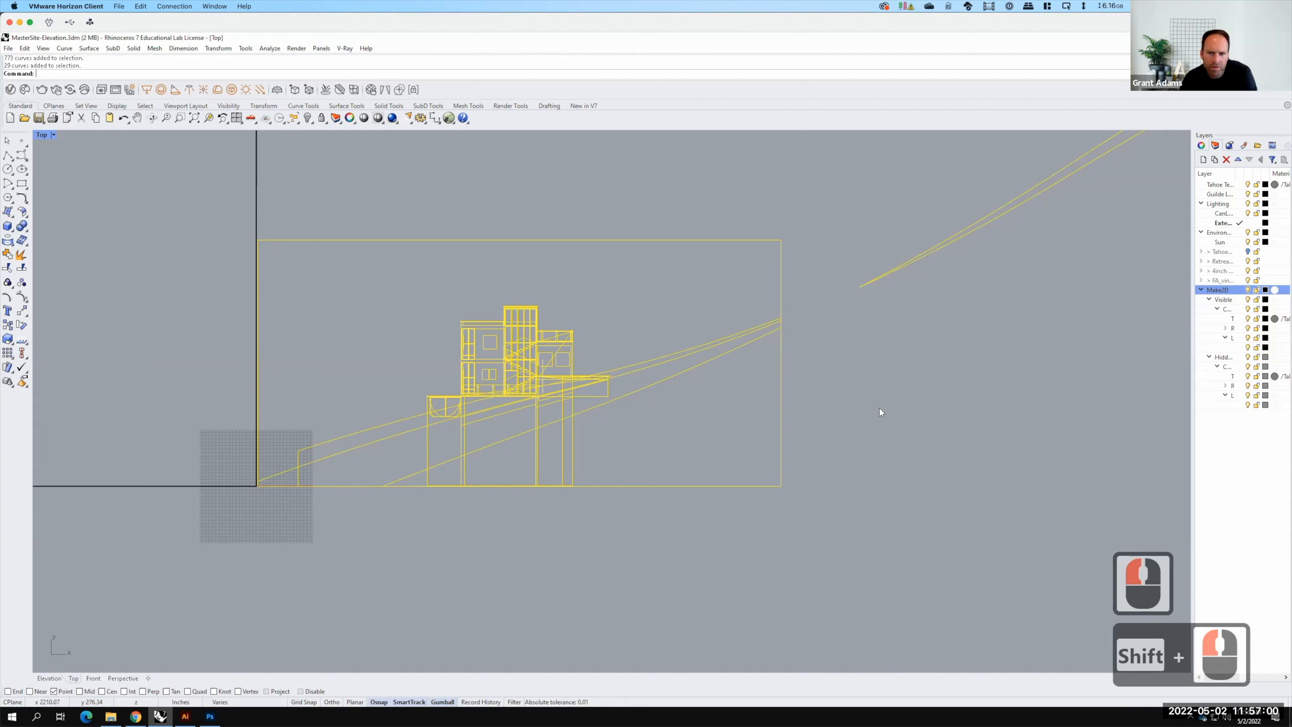
type("ungroup")
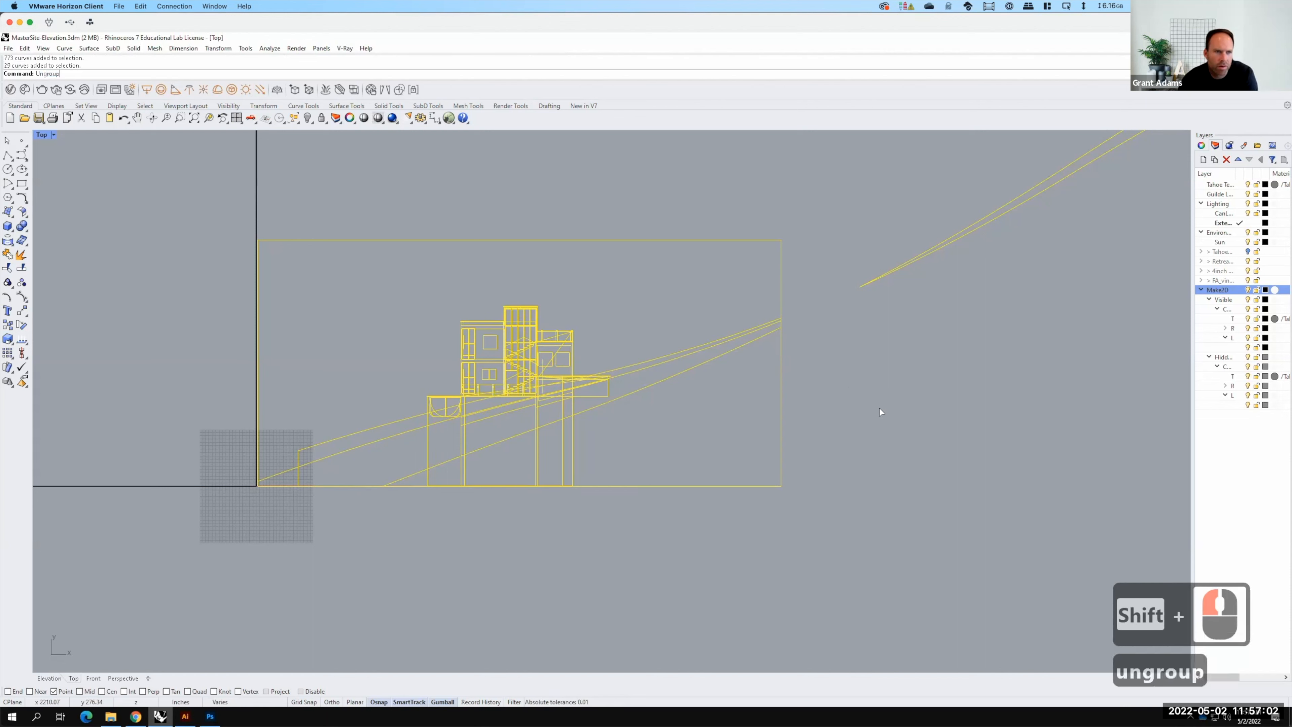
key("Return")
left_click(817, 520)
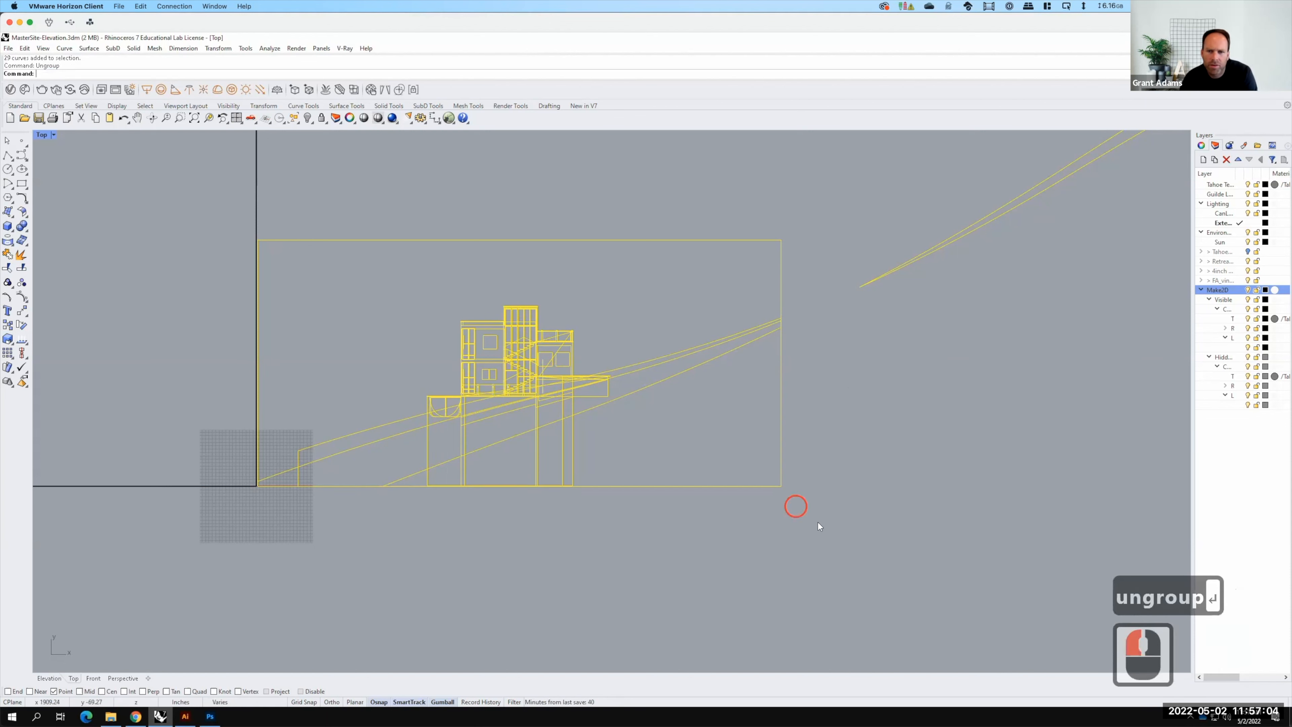
Export the ungrouped linework inside the frame over the existing Elevation2 Illustrator file at a scale of 40 inches to 1 inch
left_click_drag(821, 522, 793, 522)
left_click(223, 210)
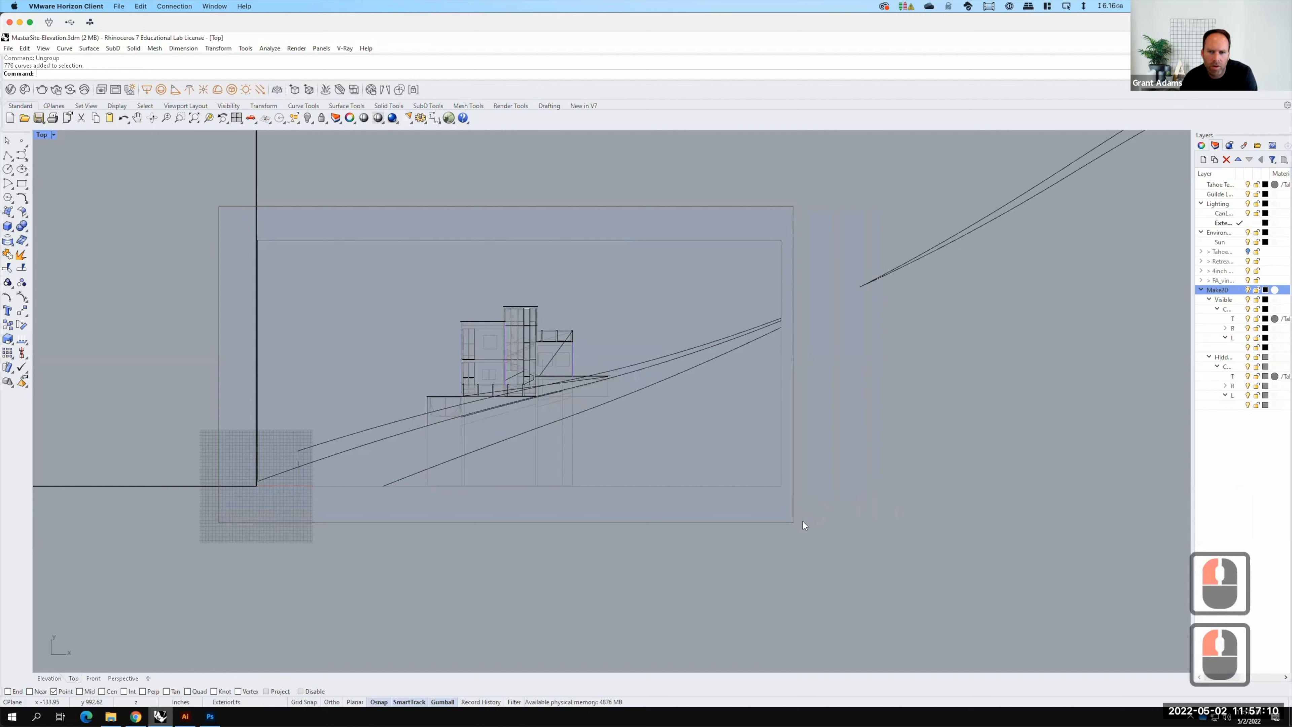
left_click(14, 48)
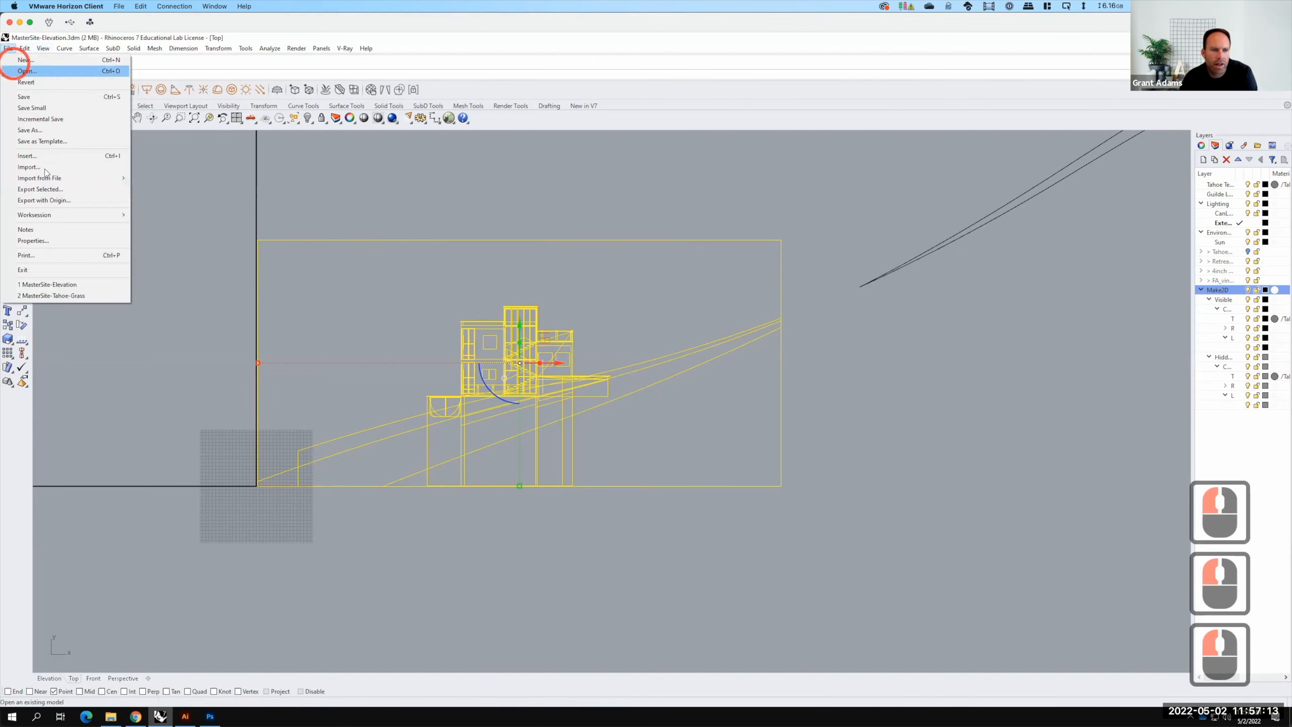
left_click(144, 187)
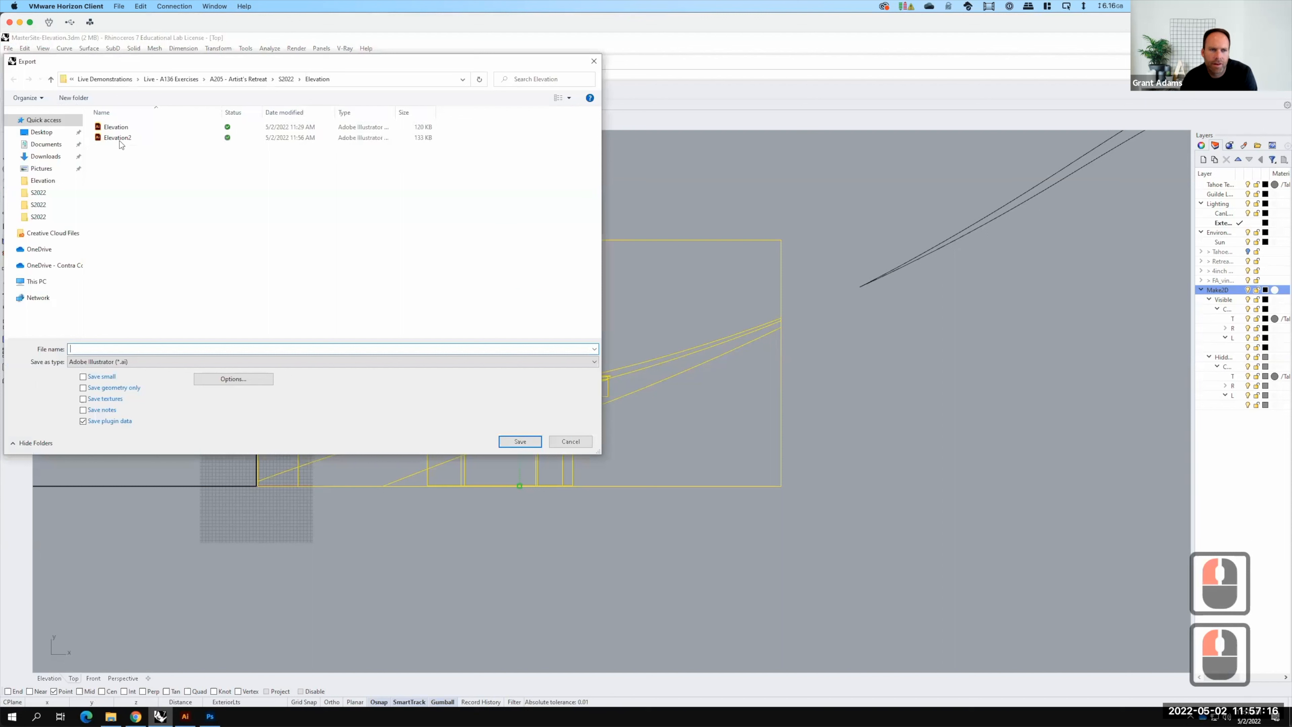
left_click(121, 138)
left_click(533, 446)
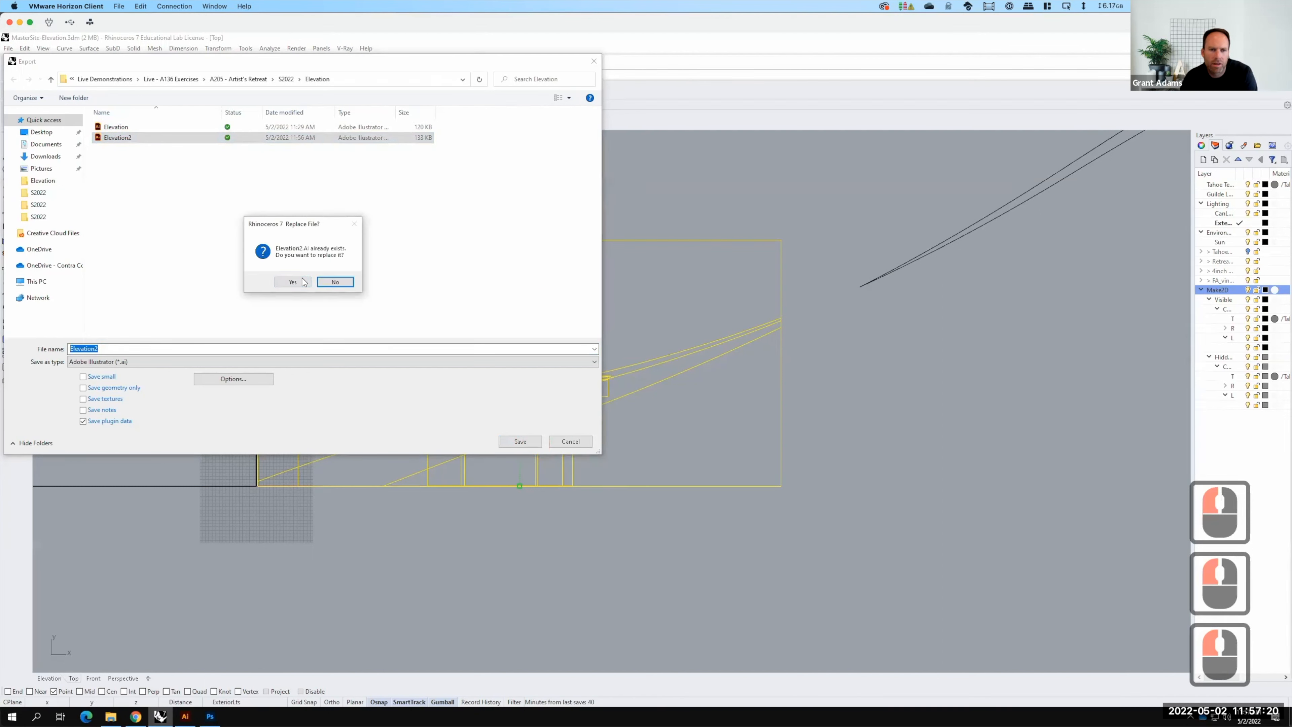
left_click(303, 282)
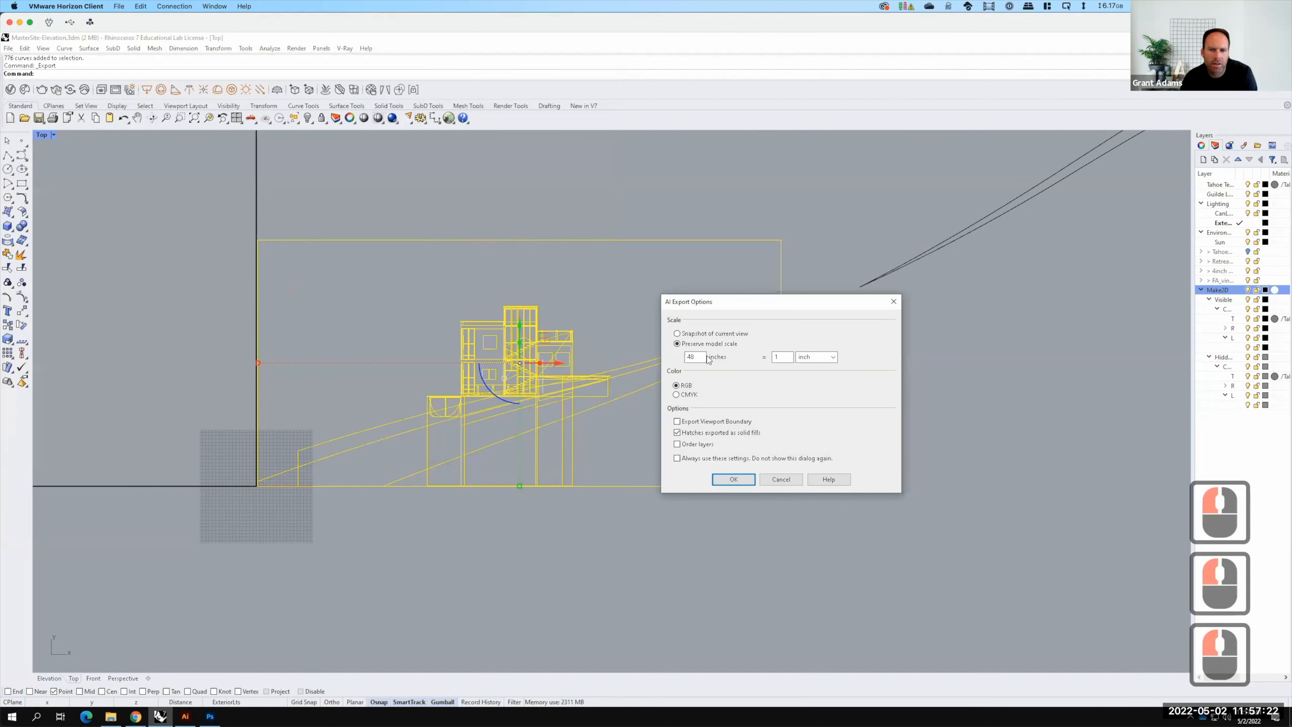
left_click(728, 480)
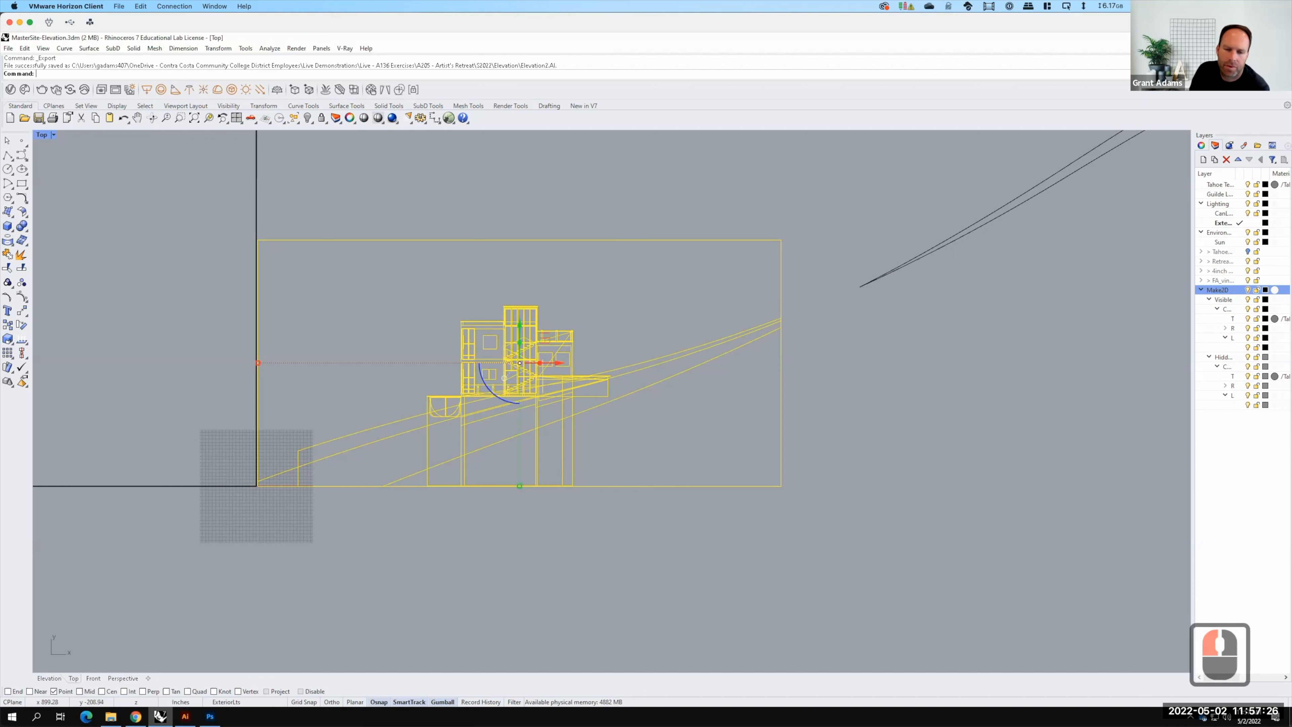
Switch to Illustrator and open the Elevation2 file from the Elevation folder
left_click(185, 715)
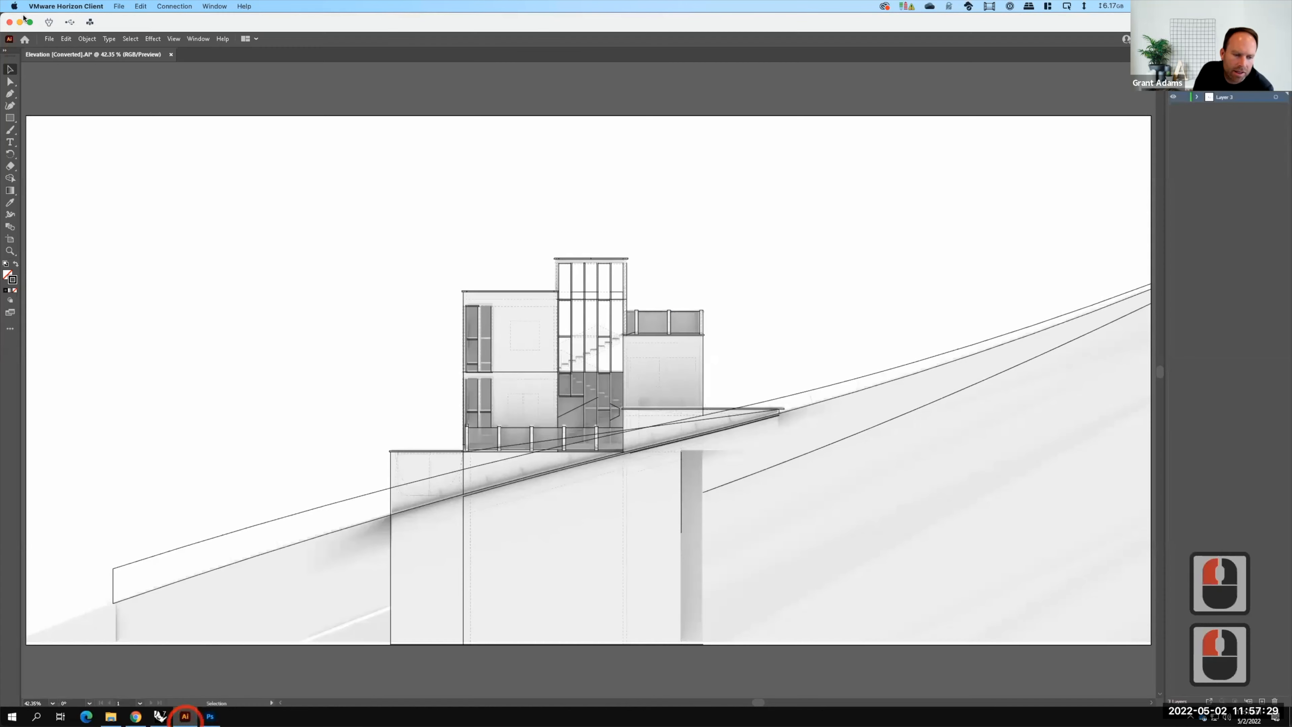
left_click(49, 38)
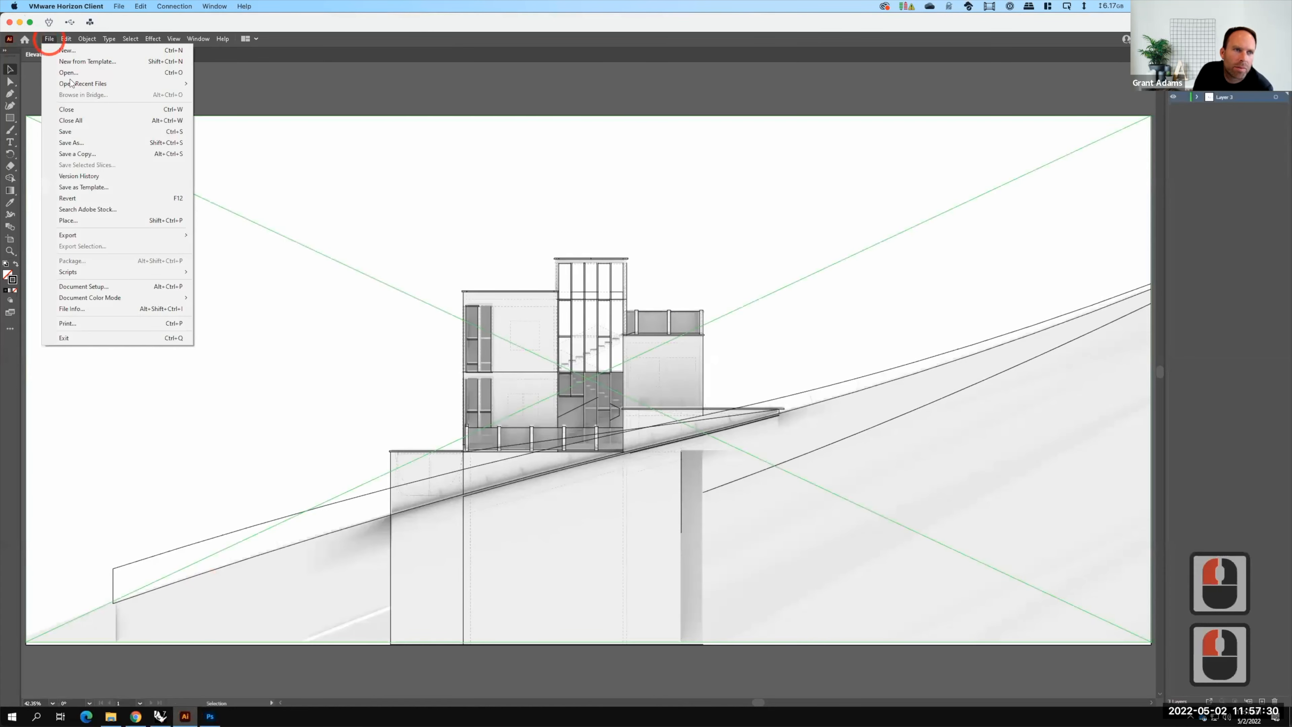
left_click(69, 73)
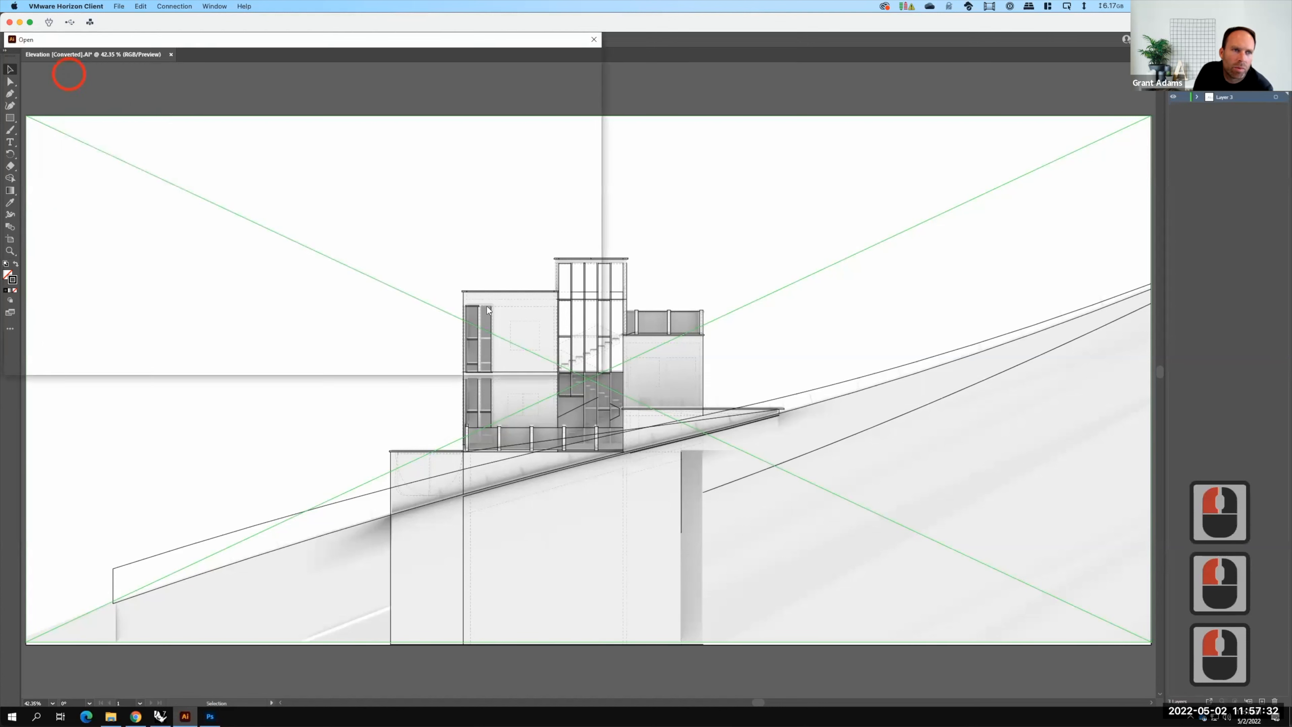
left_click(133, 137)
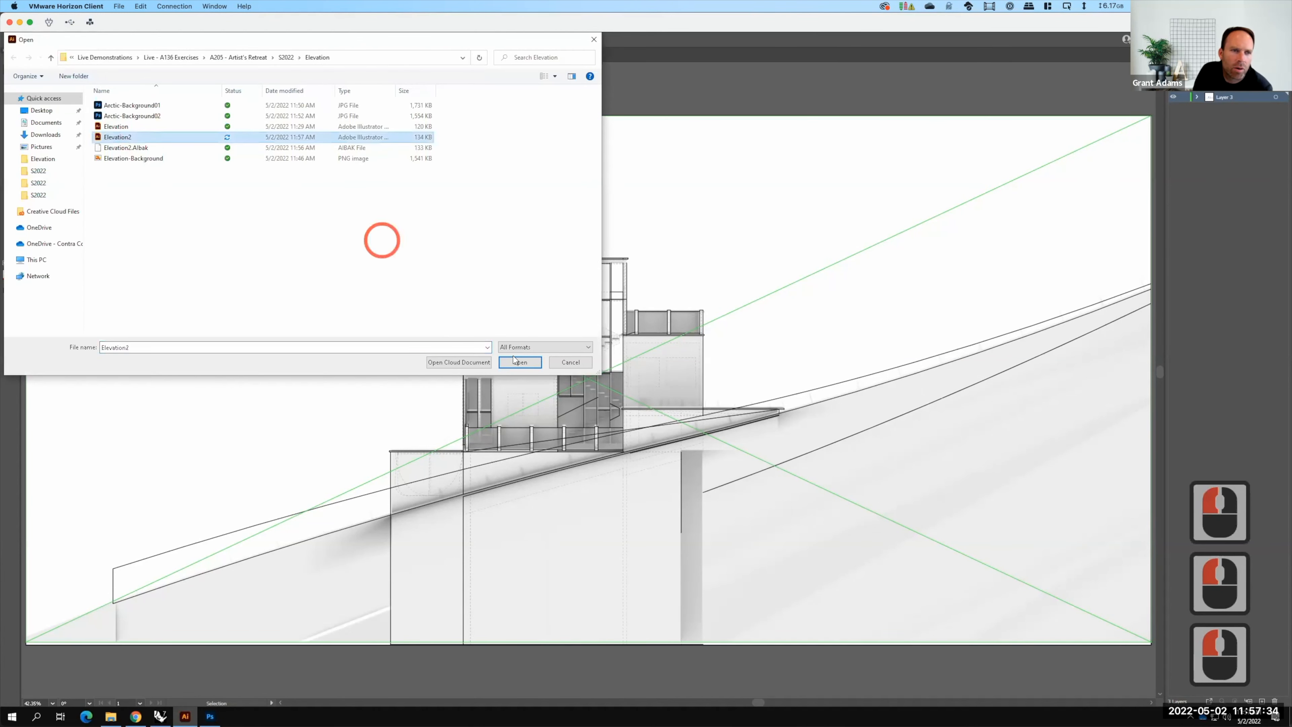
left_click(520, 361)
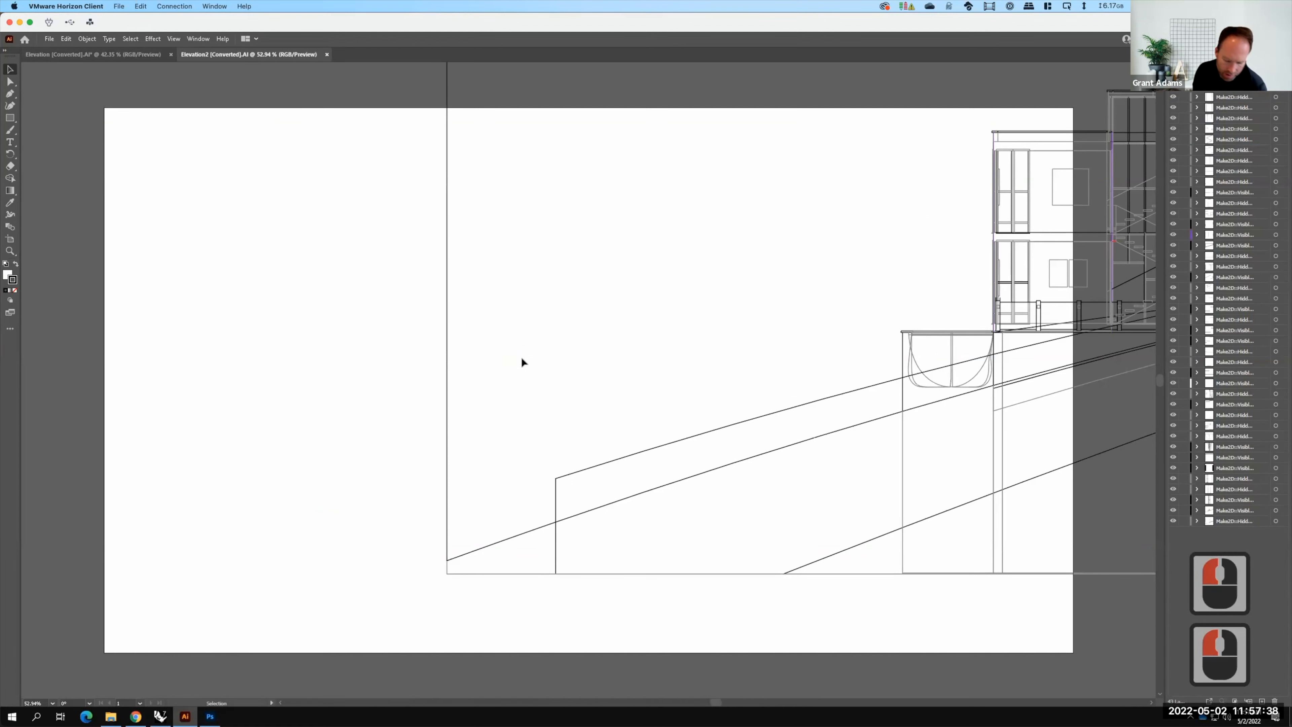
Move all the linework so the frame's lower-left corner aligns with the artboard's lower-left corner
key("F15")
key("ctrl+minus")
key("ctrl+minus")
key("ctrl+minus")
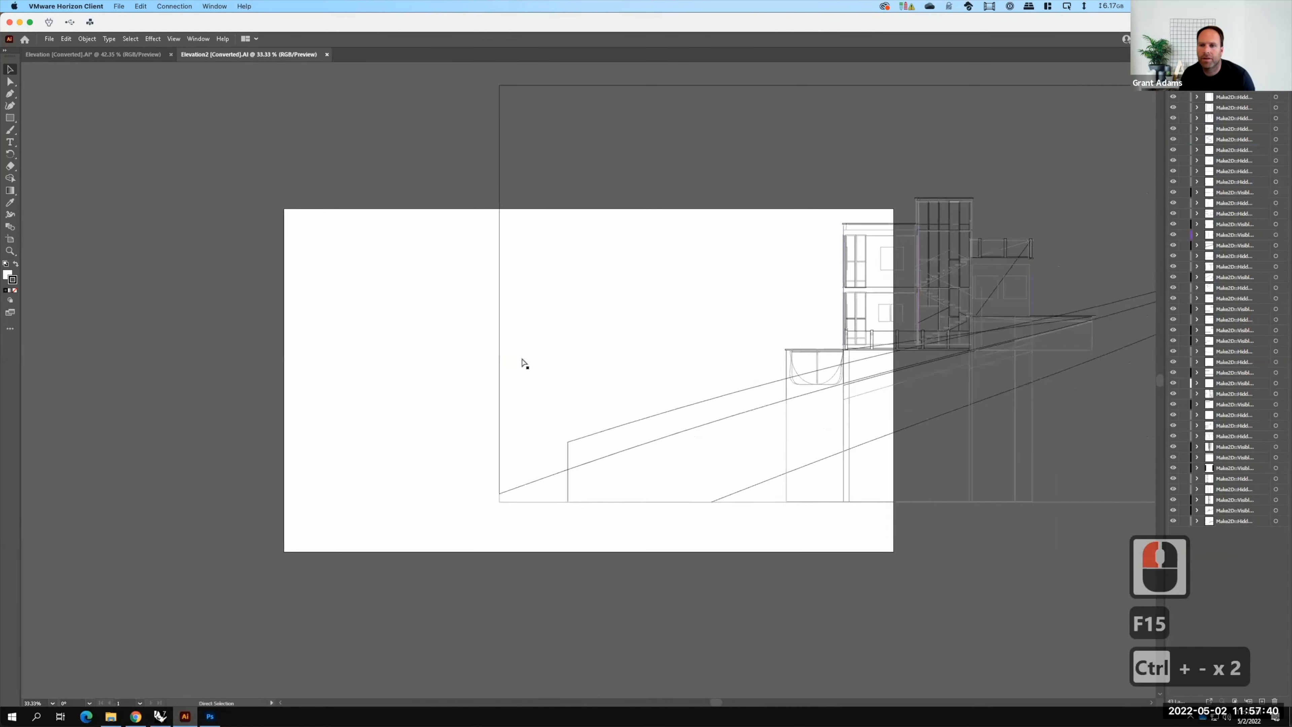
scroll(355, 209, "down", 2)
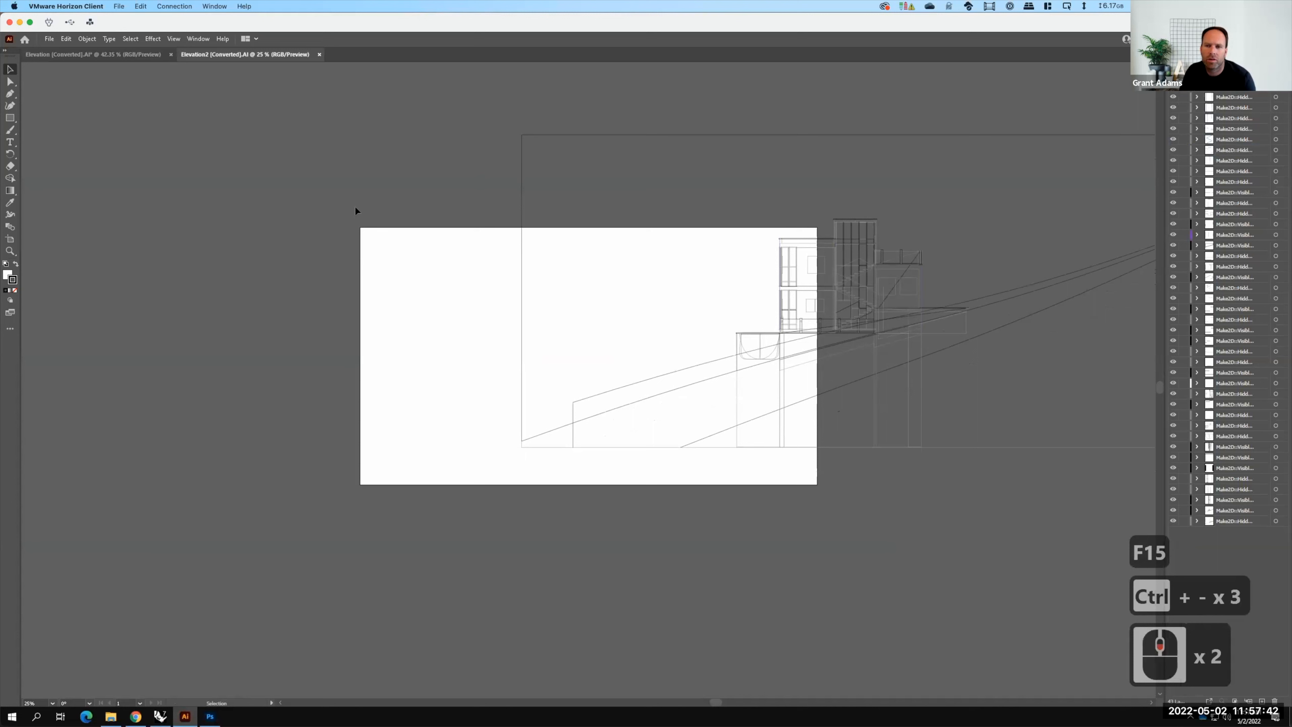
key("ctrl+a")
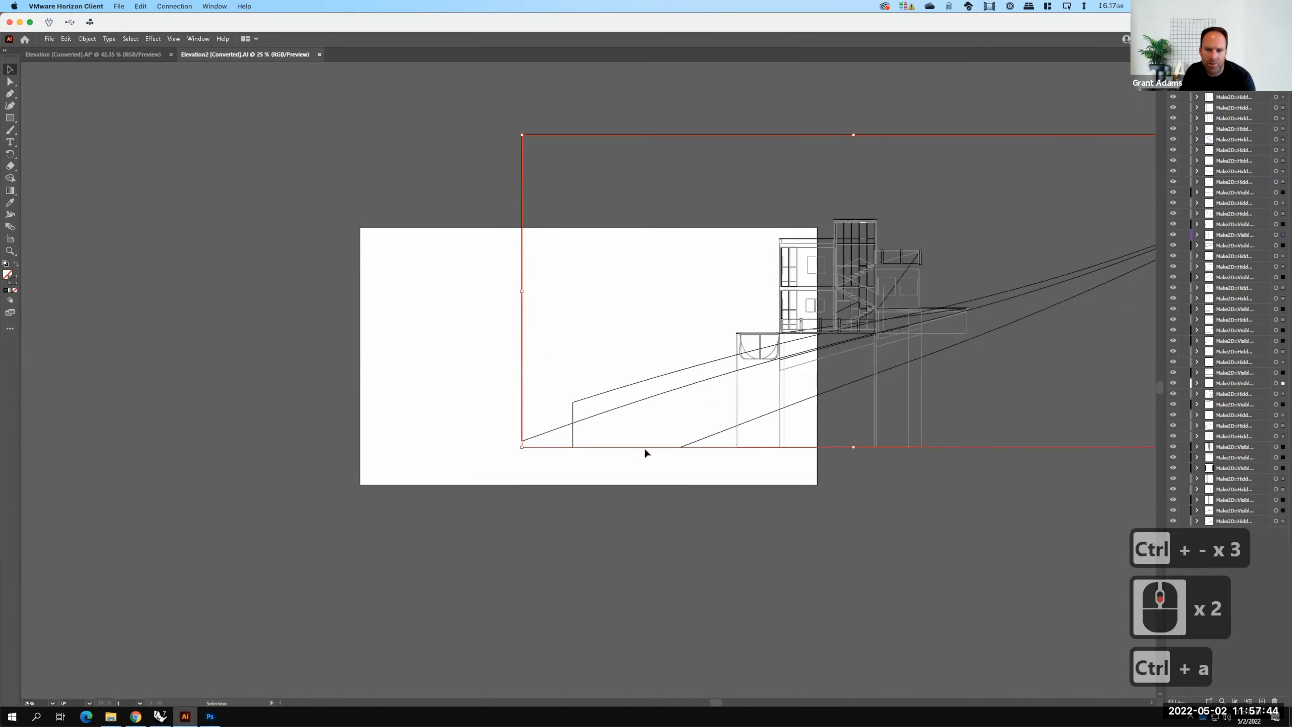
left_click_drag(619, 448, 483, 479)
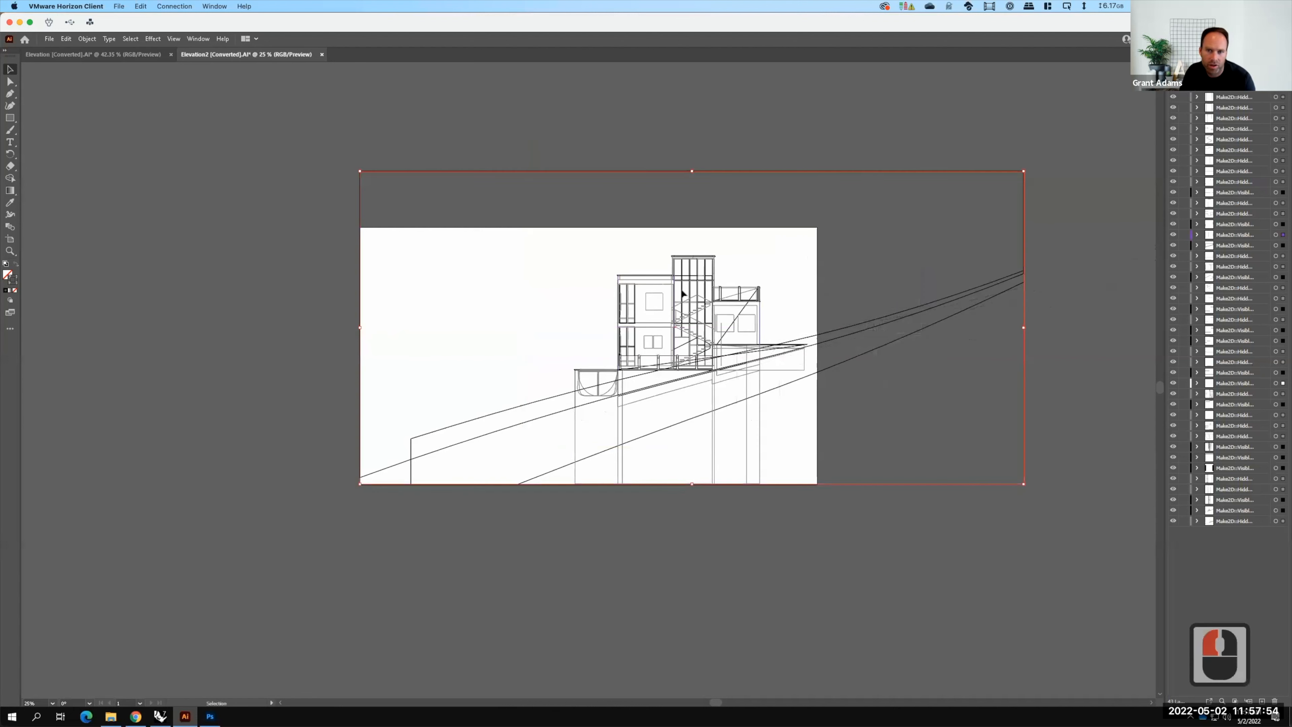
Resize the artboard with the Artboard tool so its upper-right corner matches the linework frame's corner
left_click(17, 241)
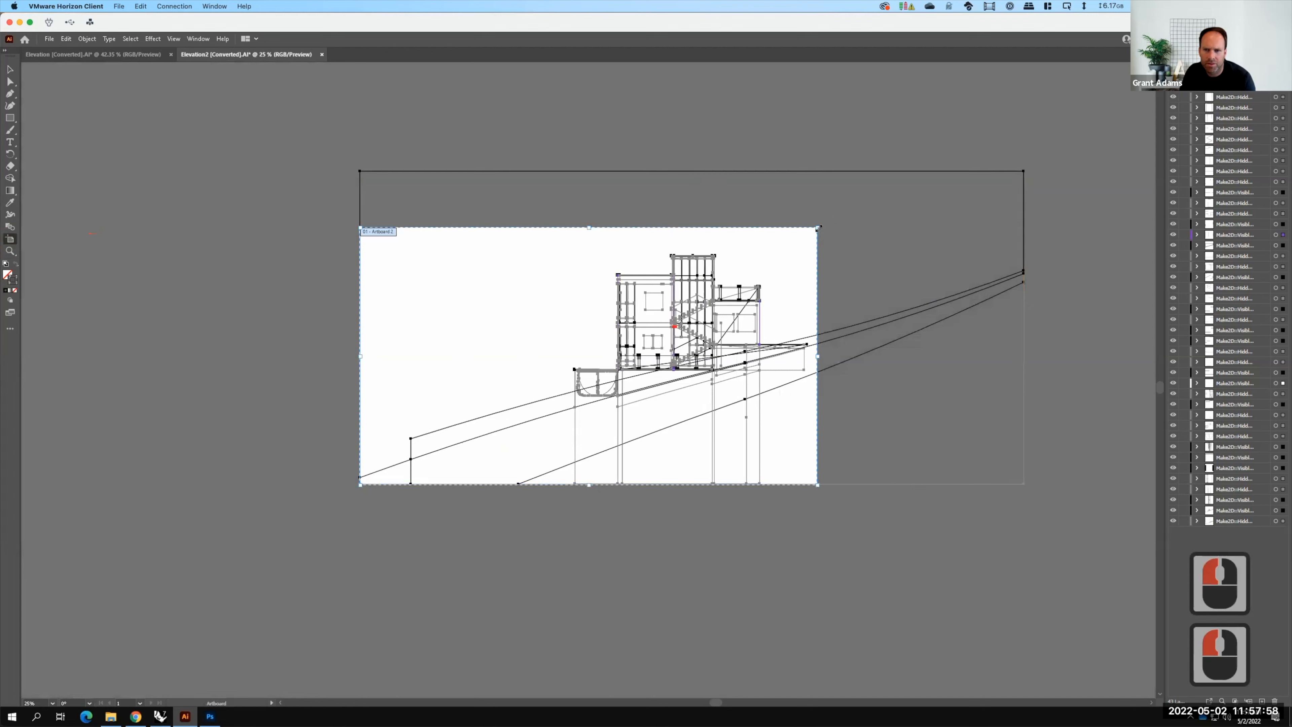
left_click_drag(819, 227, 1023, 171)
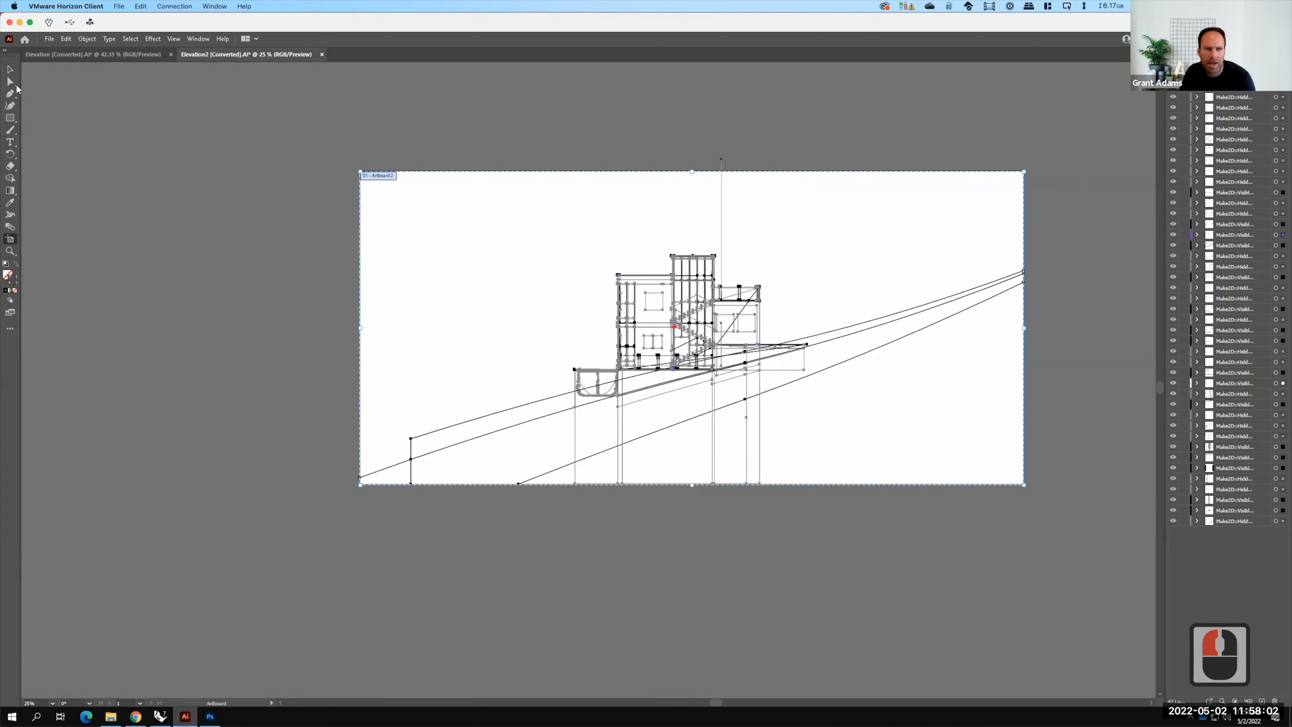
left_click(10, 70)
left_click(269, 144)
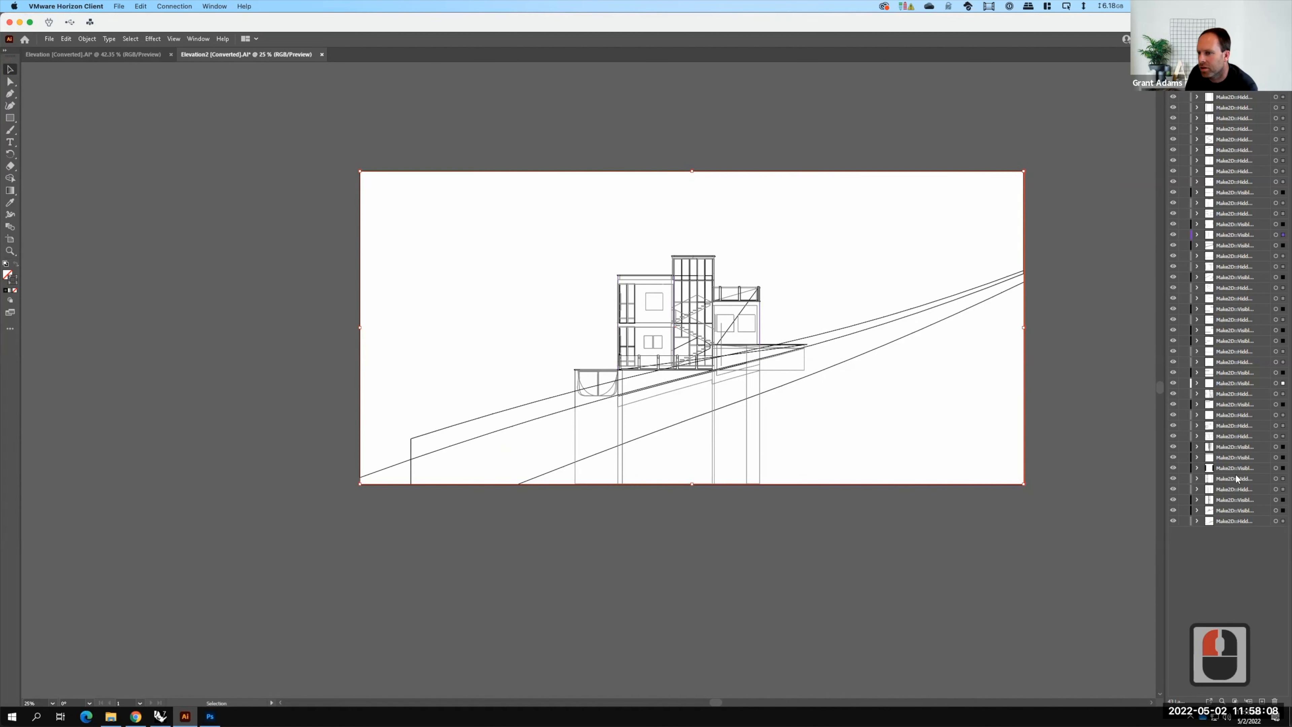
Check the layers in the original Elevation document, and create a new layer named Visible in Elevation2
left_click(114, 54)
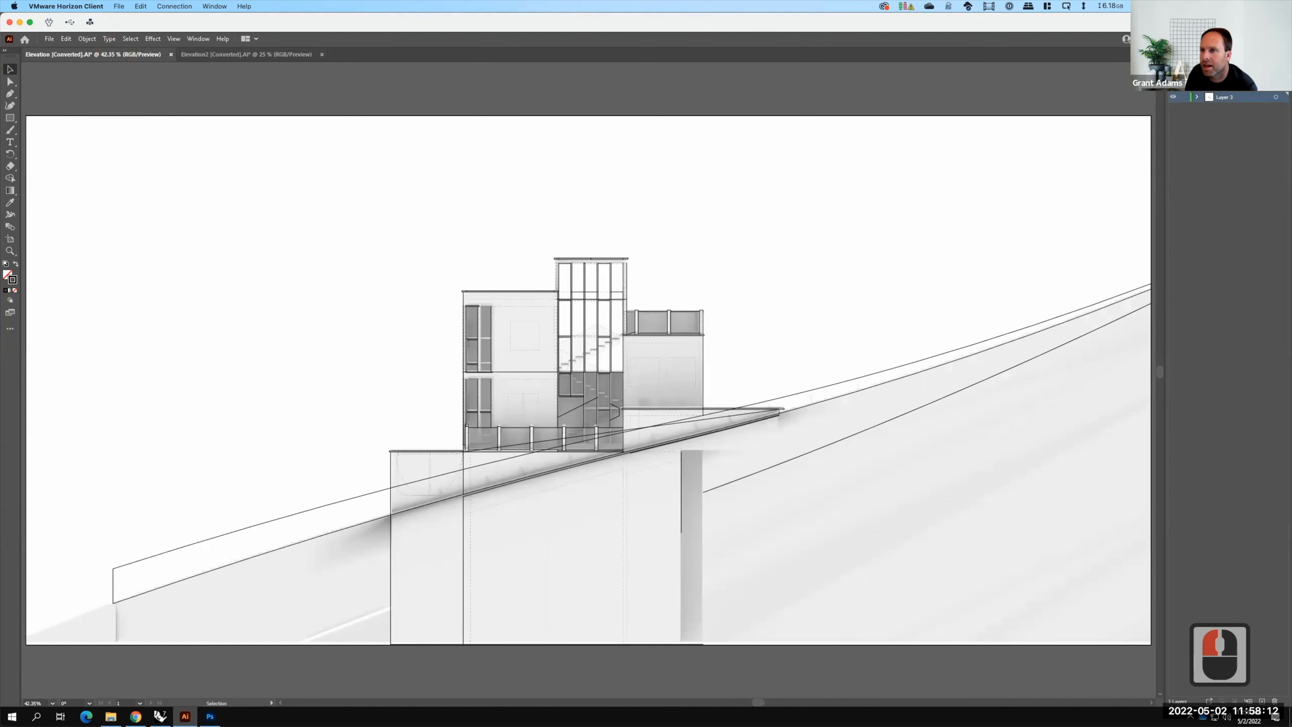
left_click(277, 53)
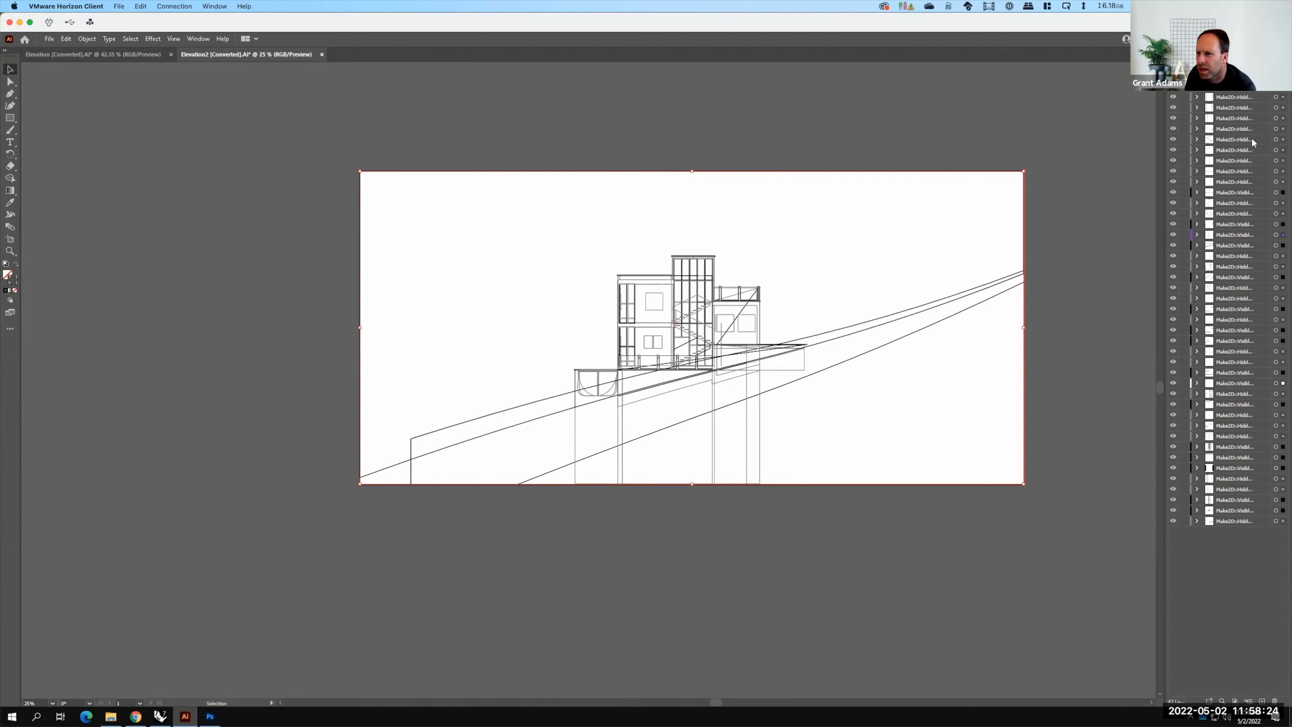
left_click(1262, 701)
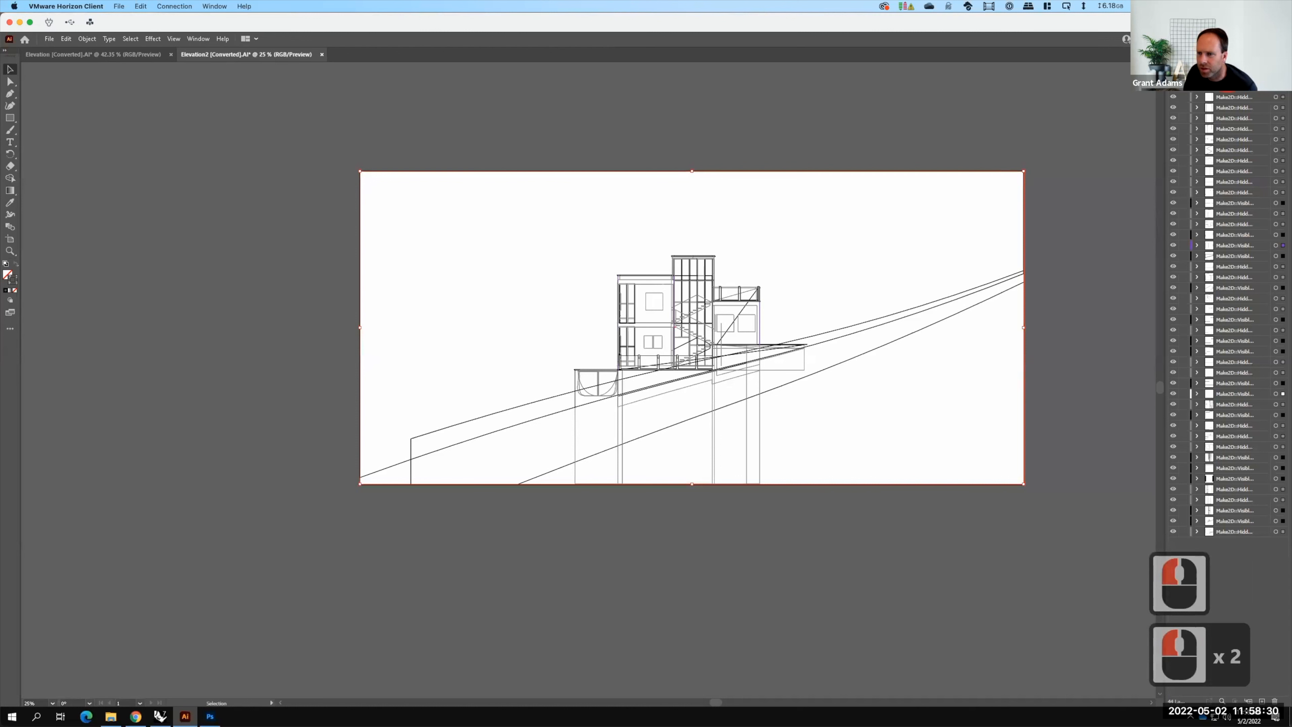
type("Visible")
key("Return")
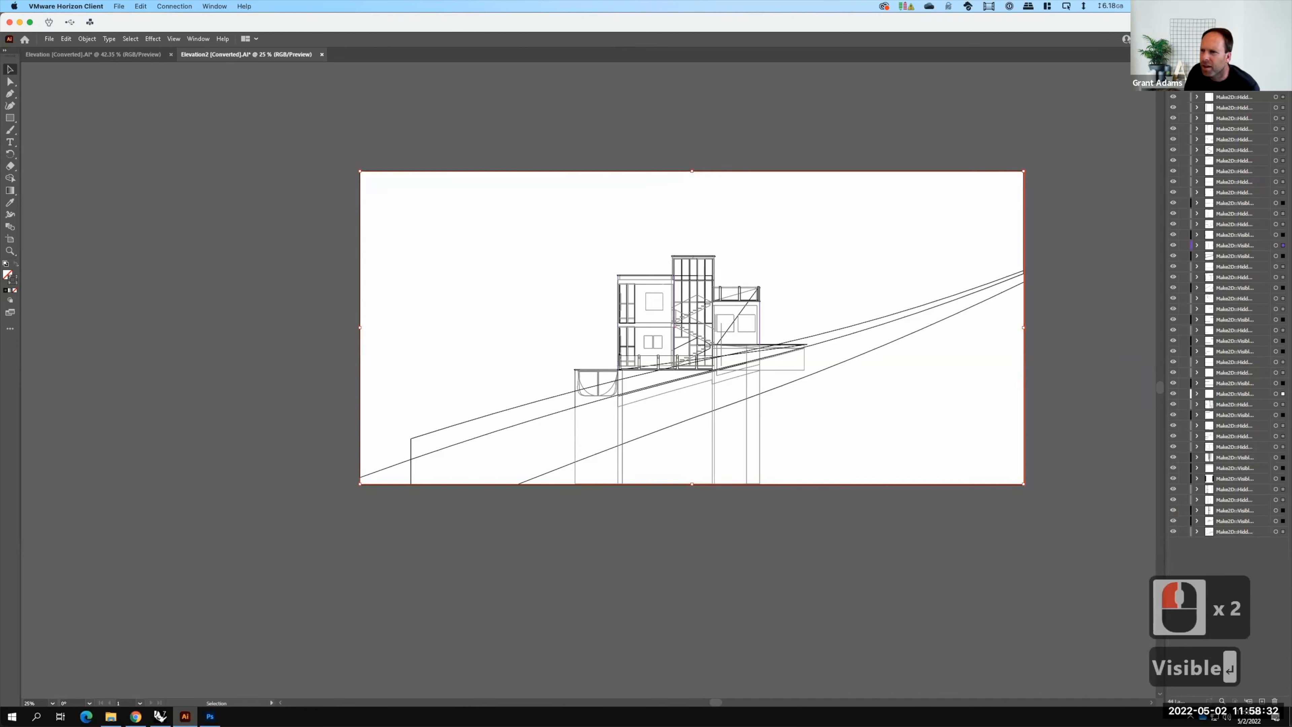
left_click(1248, 101)
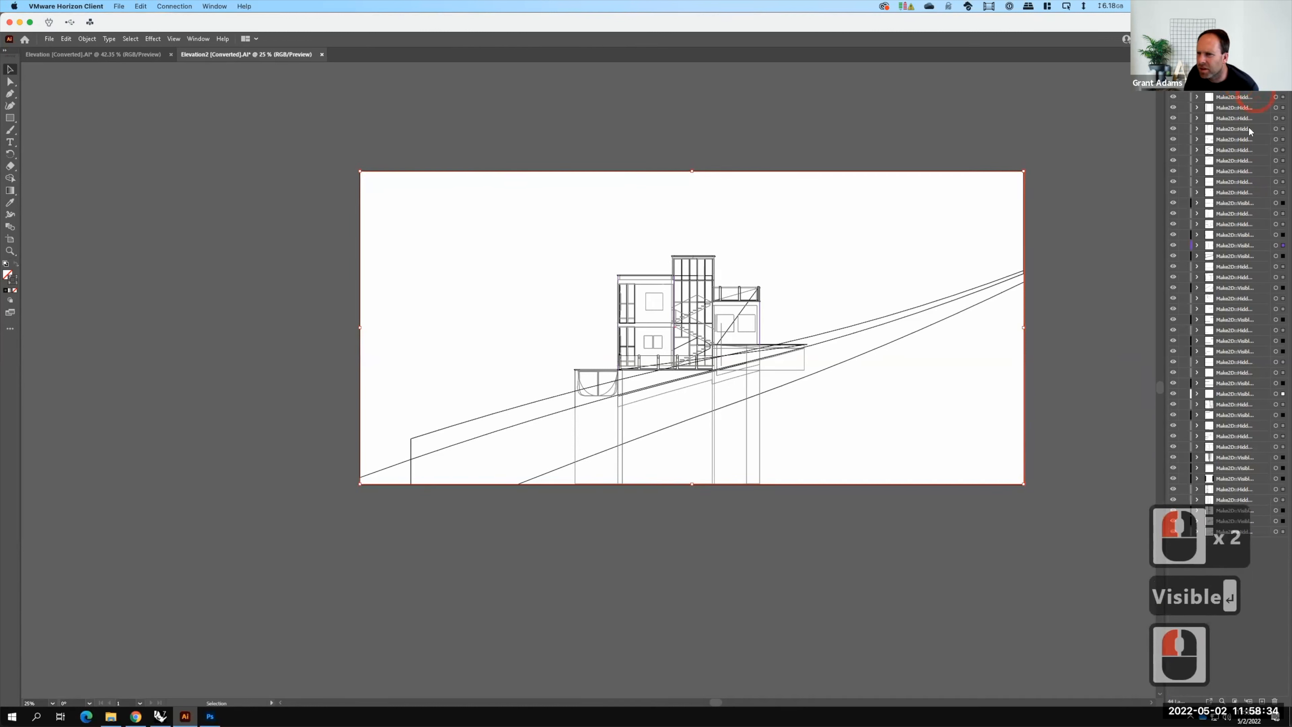
Move the topmost Make2D visible-line layers out of the main list into the Visible layer
middle_click(1246, 202)
key("F15")
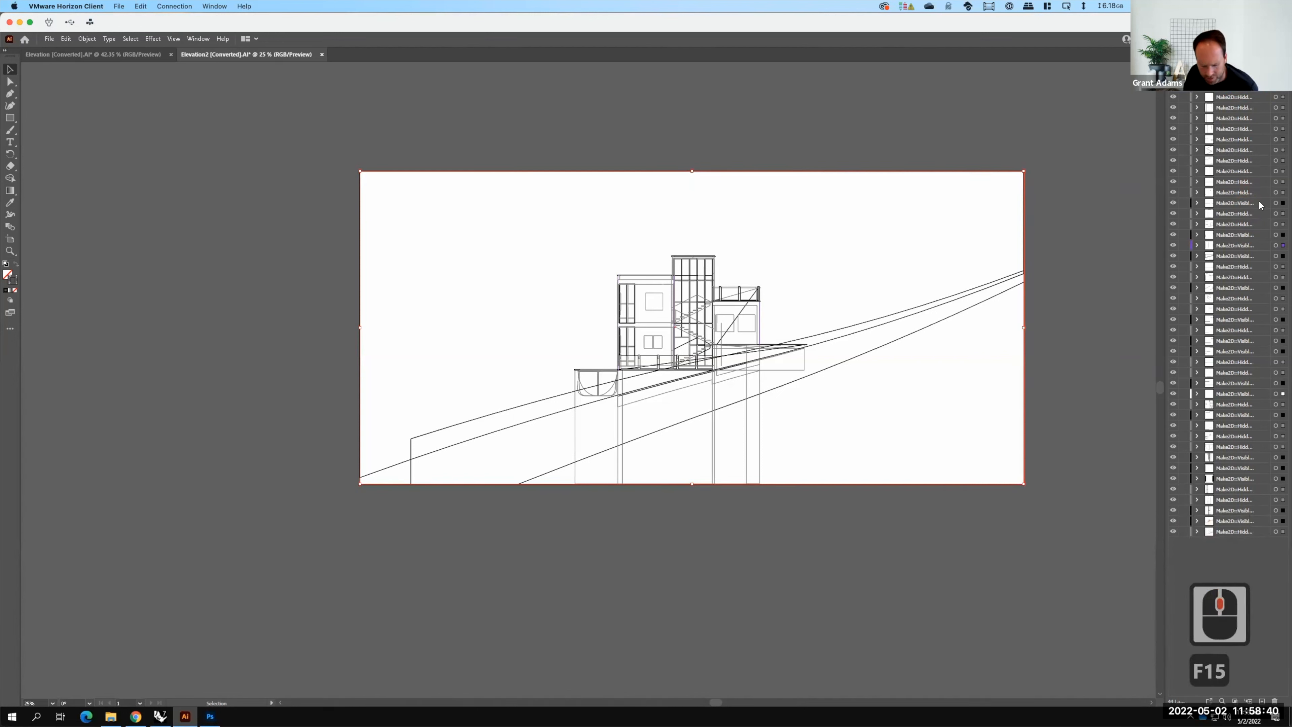
key("ctrl")
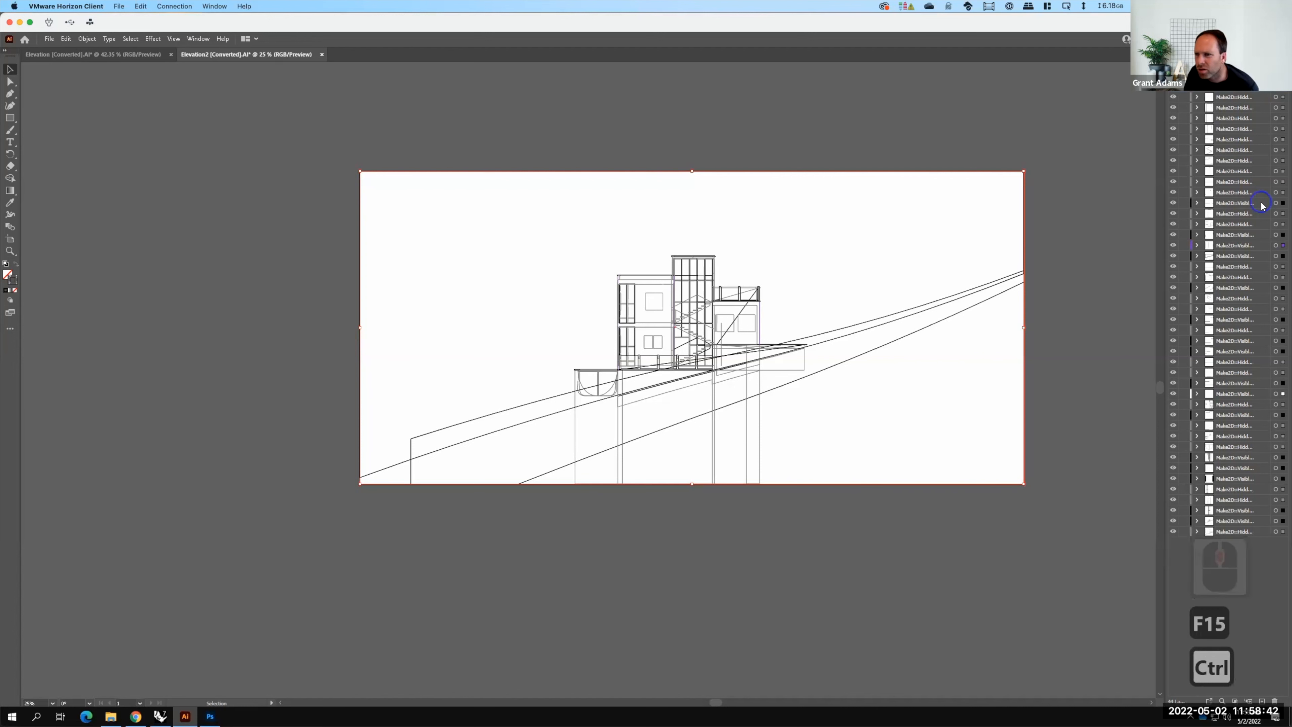
right_click(1260, 202)
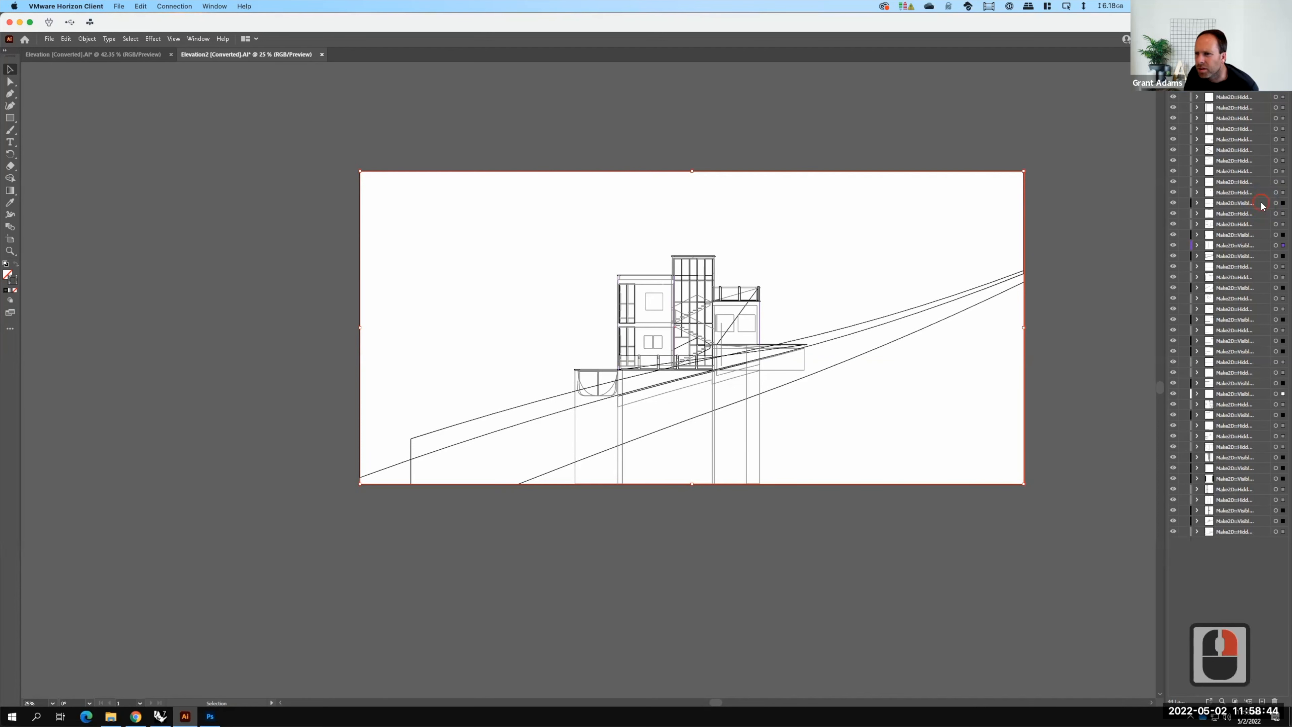
left_click(1261, 204, "alt")
left_click(1253, 94)
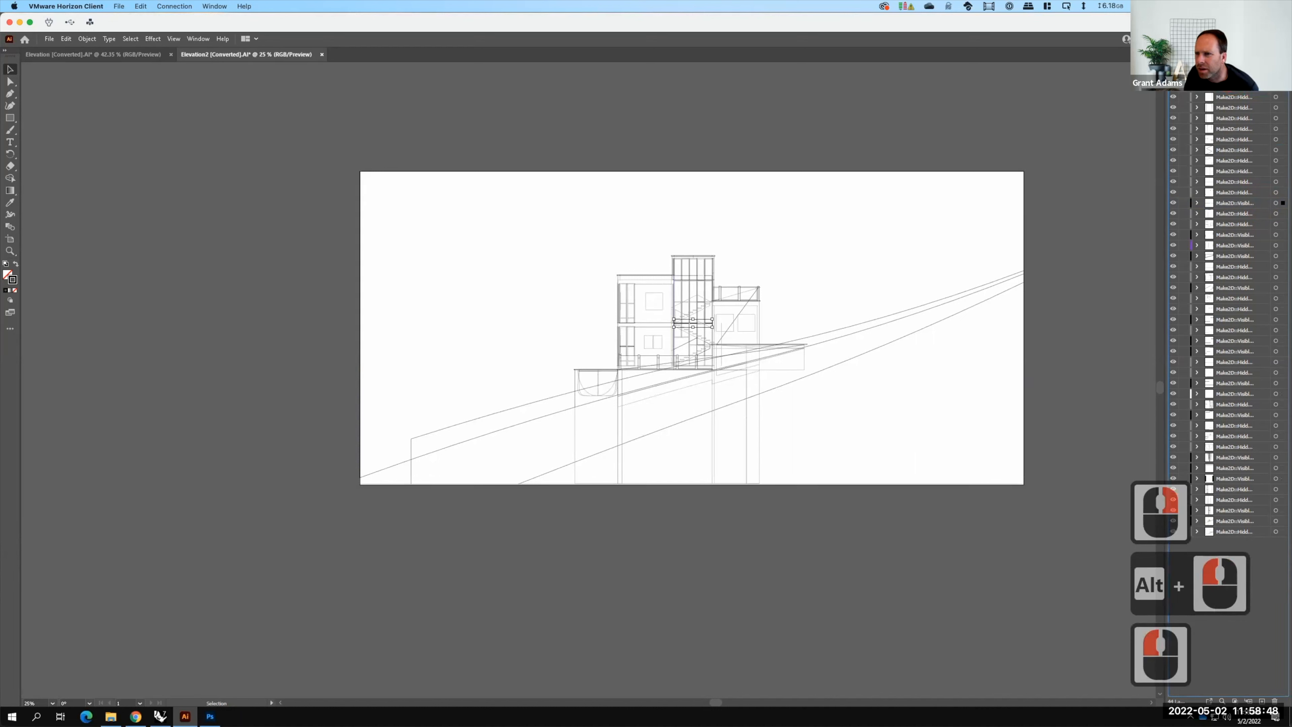
left_click(1246, 203)
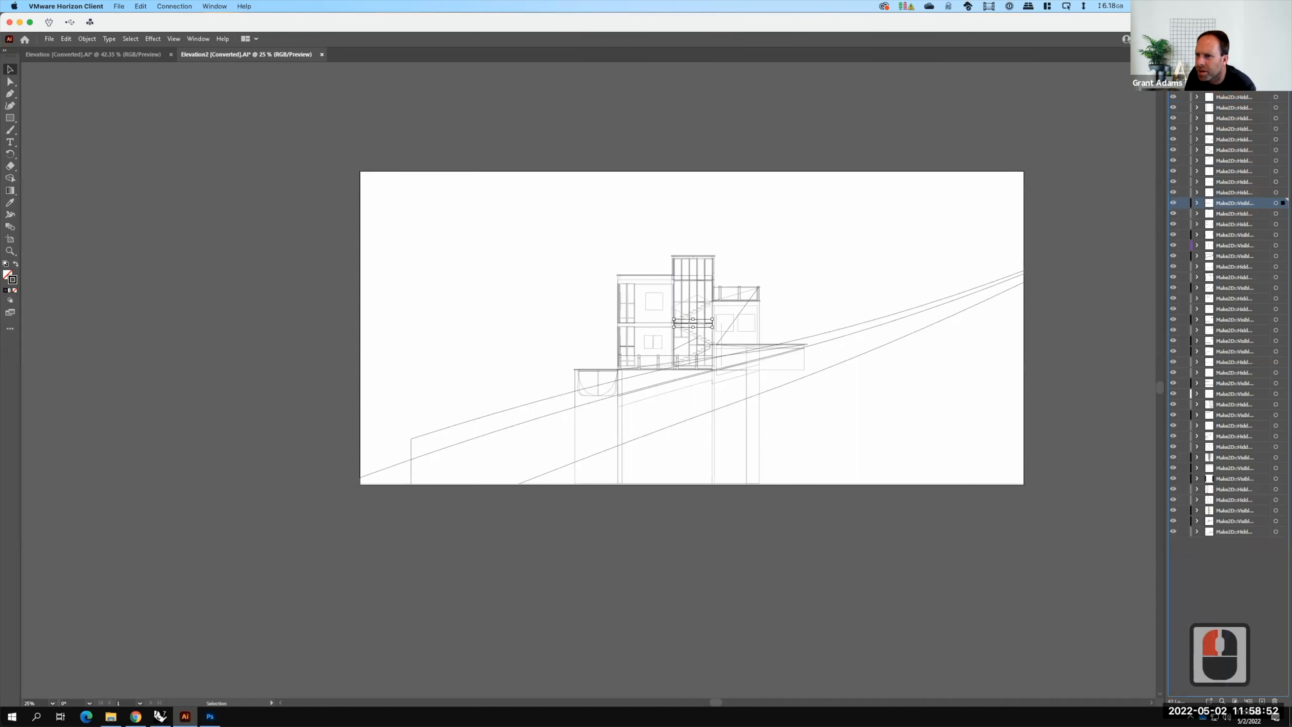
left_click_drag(1246, 203, 1241, 84)
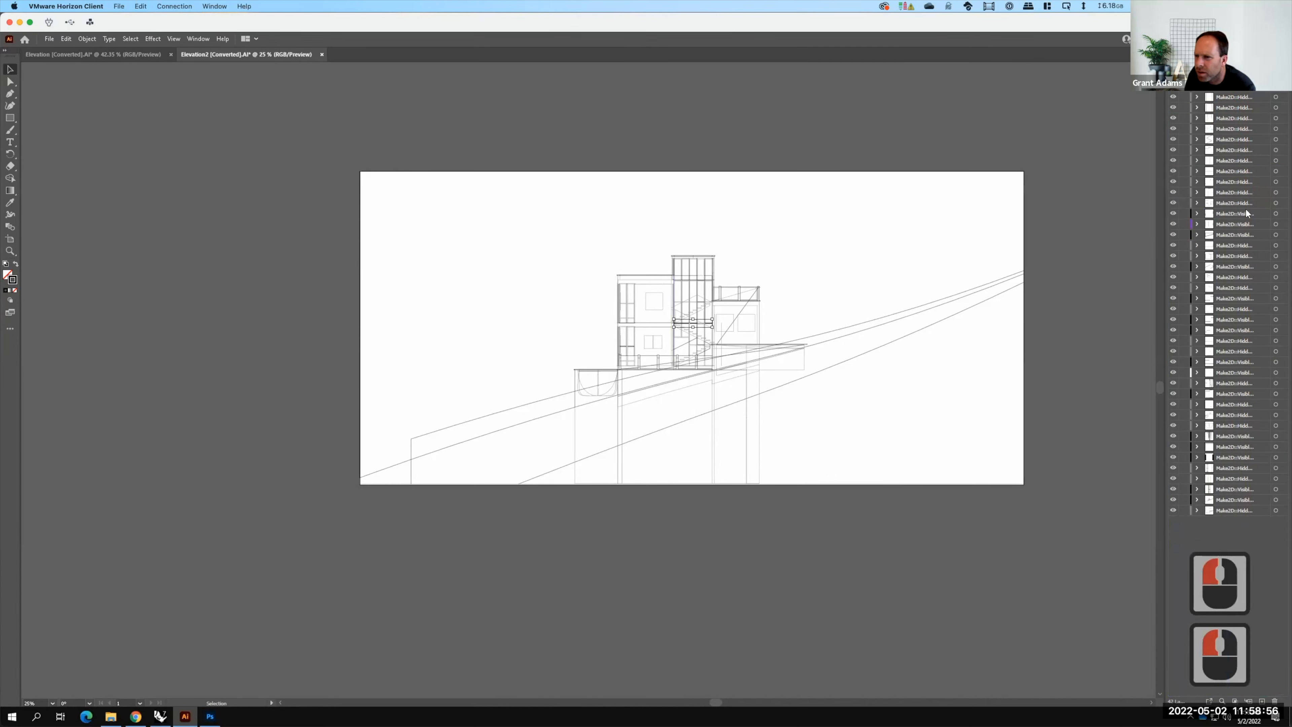
left_click_drag(1246, 213, 1235, 144)
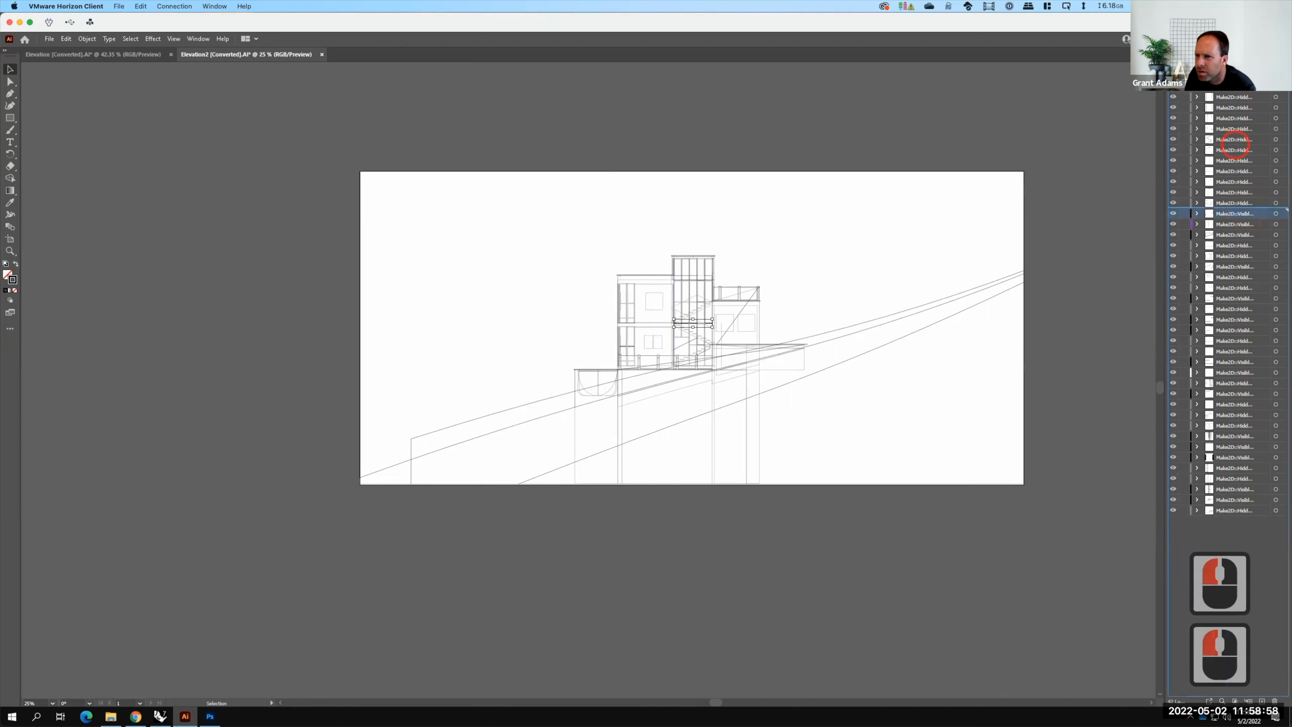
left_click_drag(1244, 228, 1247, 222)
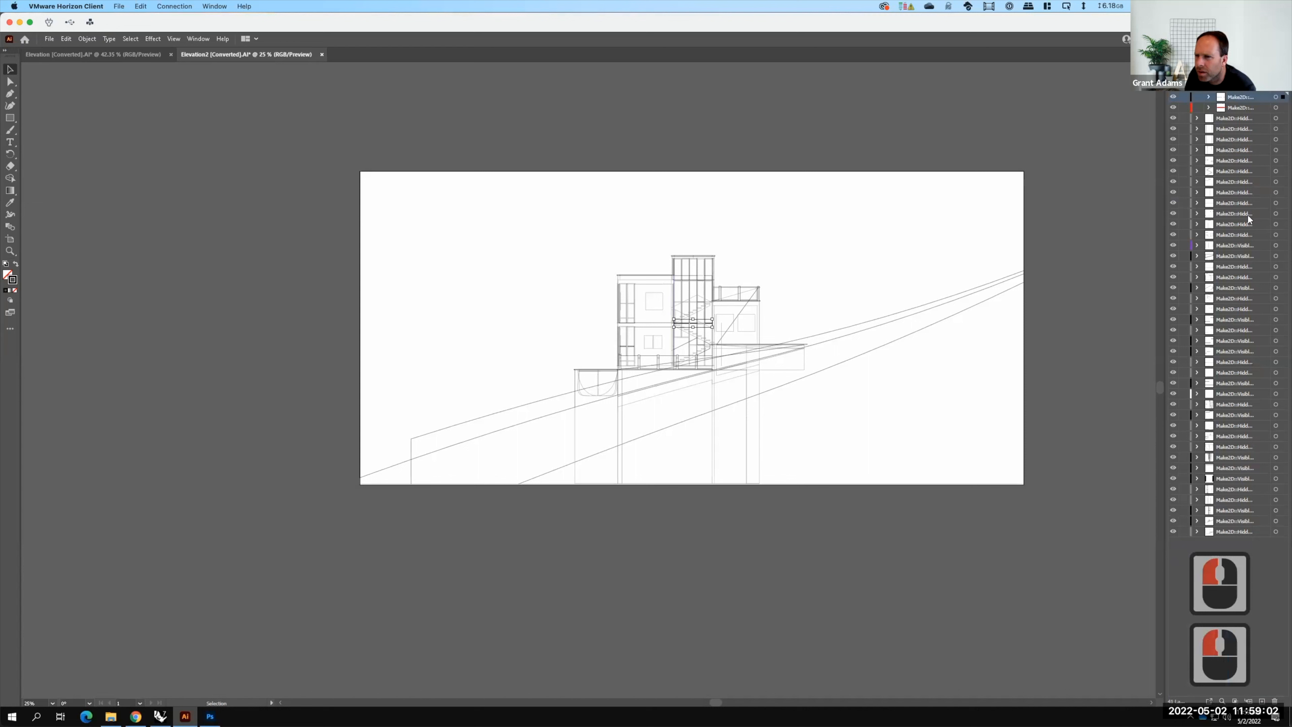
Move the purple-coded Make2D visible-line layer and the next three visible-line layers into the Visible layer
left_click(1244, 245)
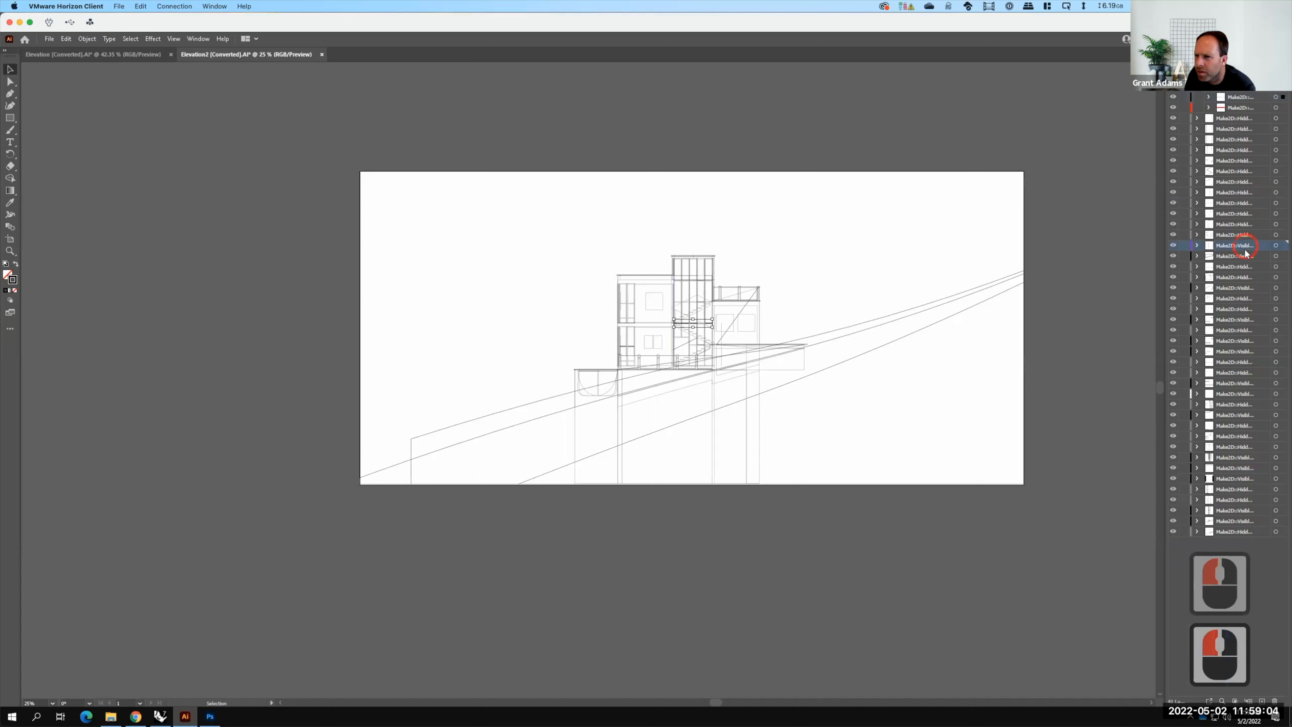
left_click(1245, 256, "shift")
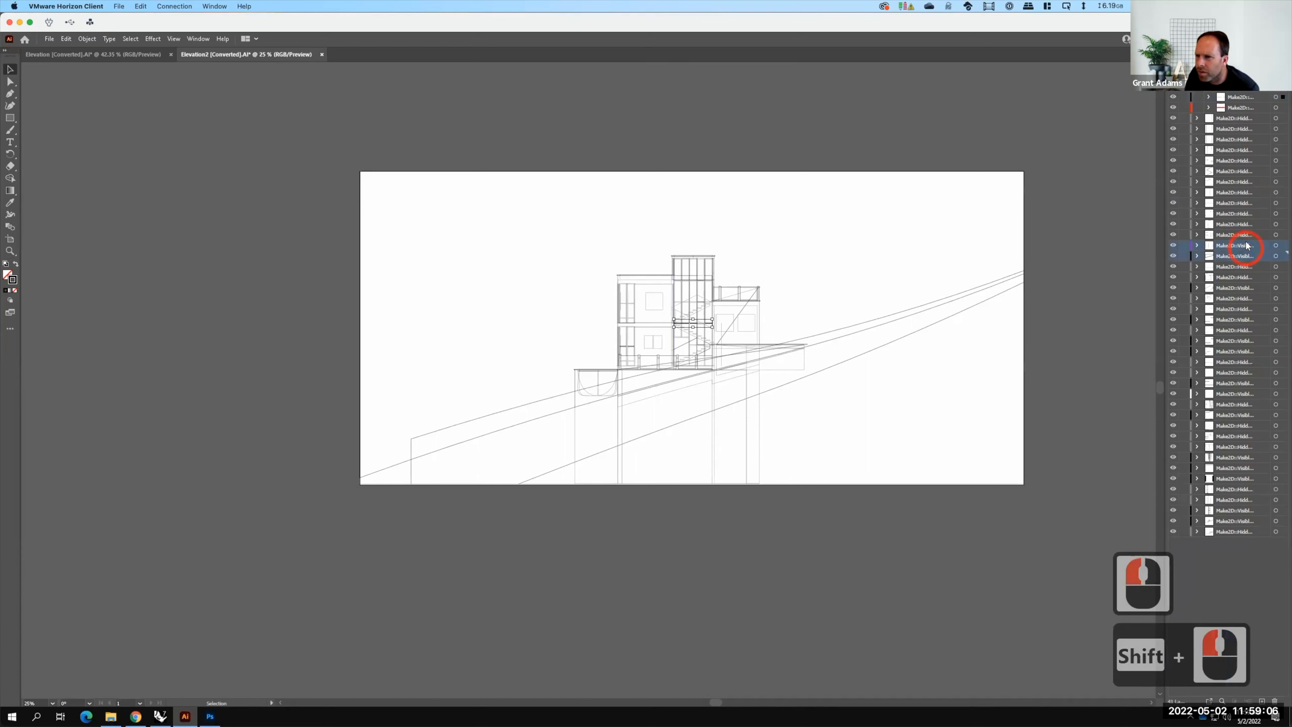
left_click_drag(1245, 244, 1240, 91)
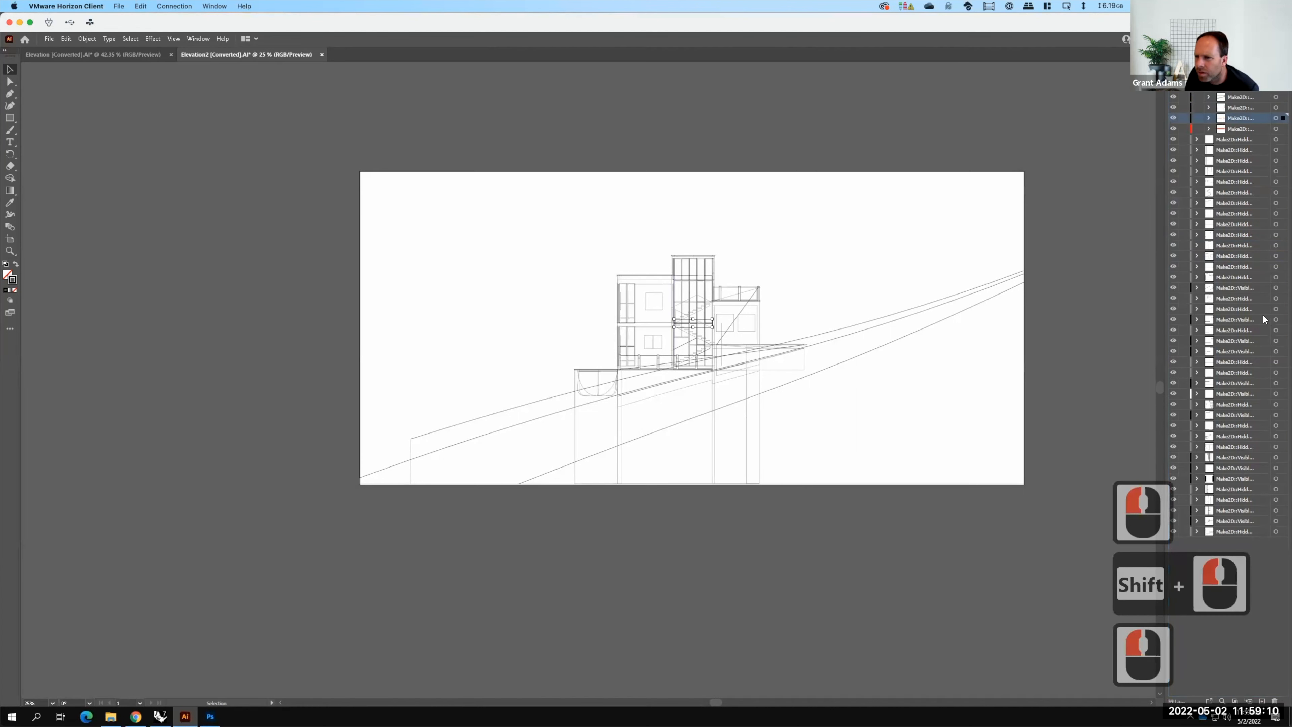
left_click(1247, 288)
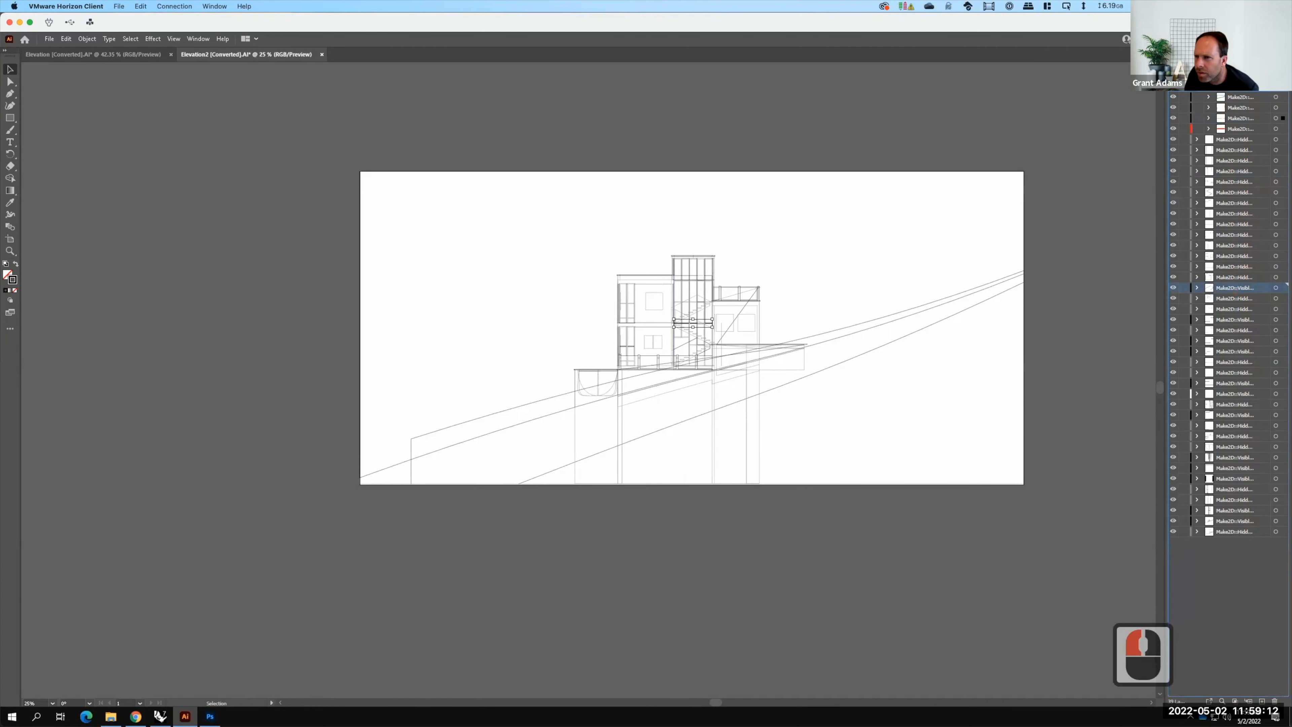
left_click_drag(1241, 90, 1241, 87)
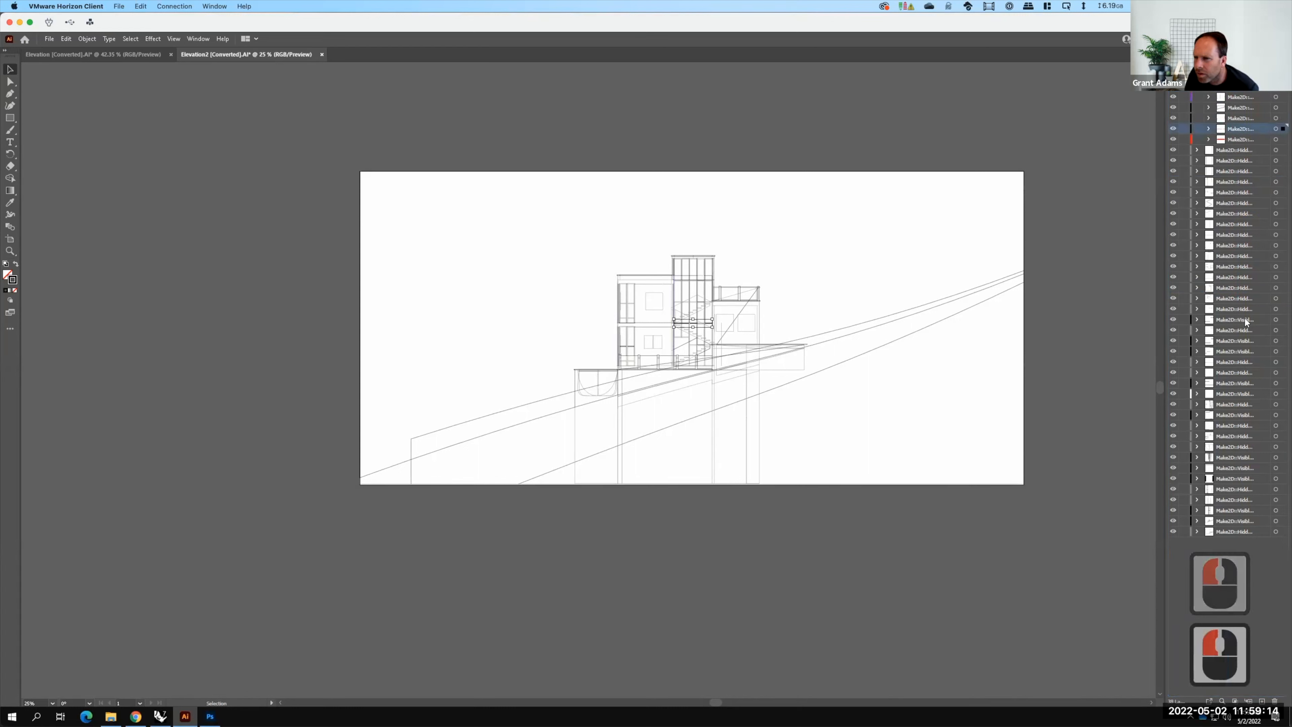
left_click_drag(1244, 319, 1244, 140)
Move the next two adjacent pairs of Make2D visible-line layers into the Visible layer
left_click(1243, 339)
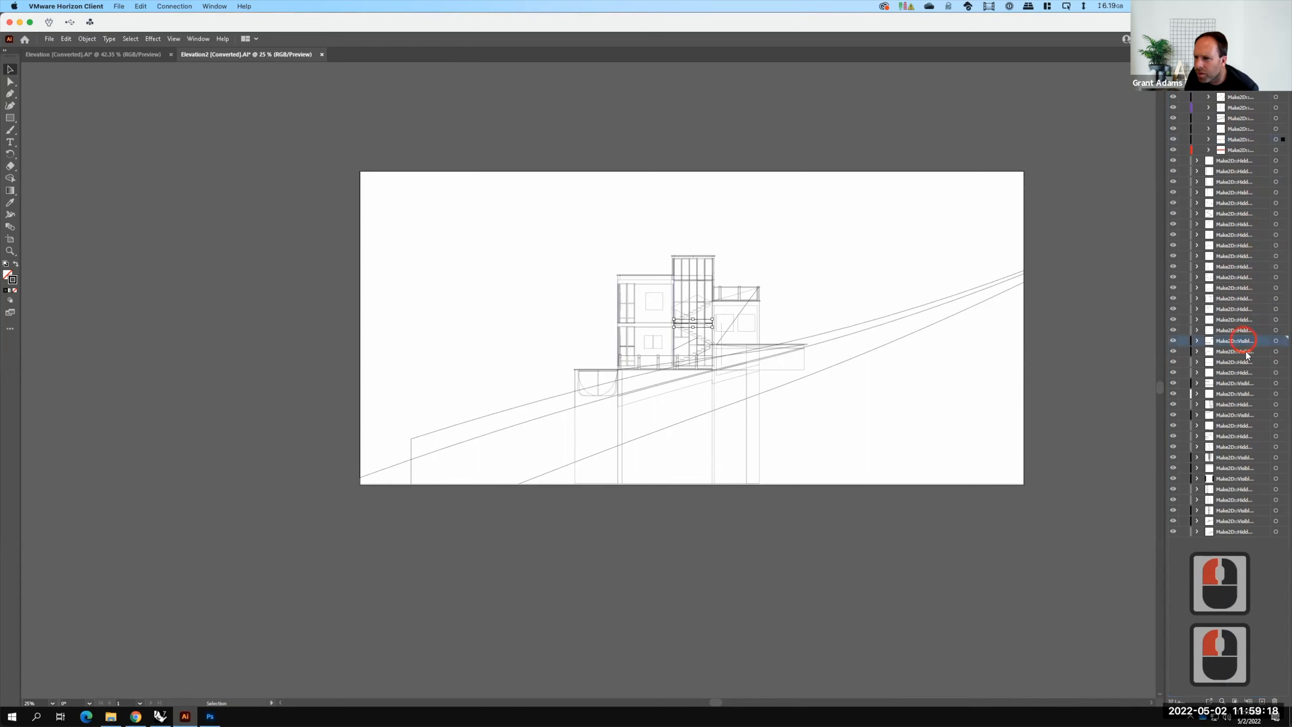
left_click(1245, 351, "shift")
left_click_drag(1245, 343, 1242, 128)
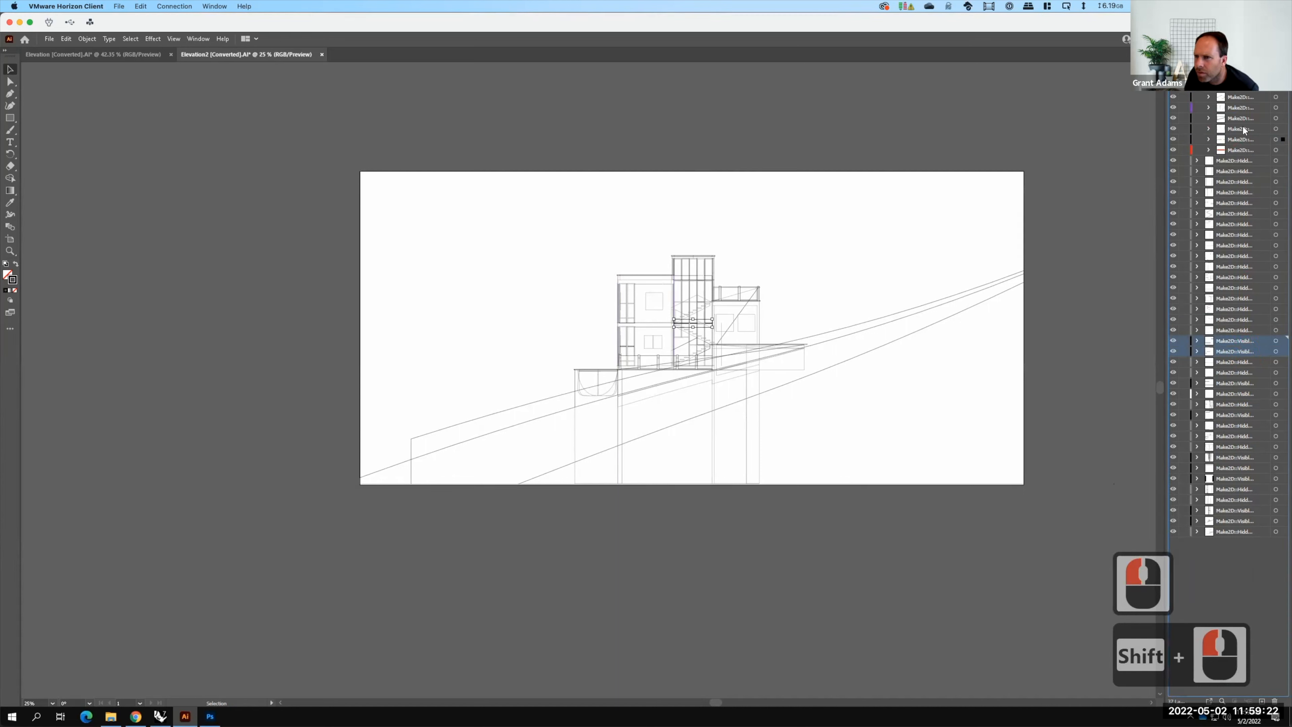
left_click(1245, 384)
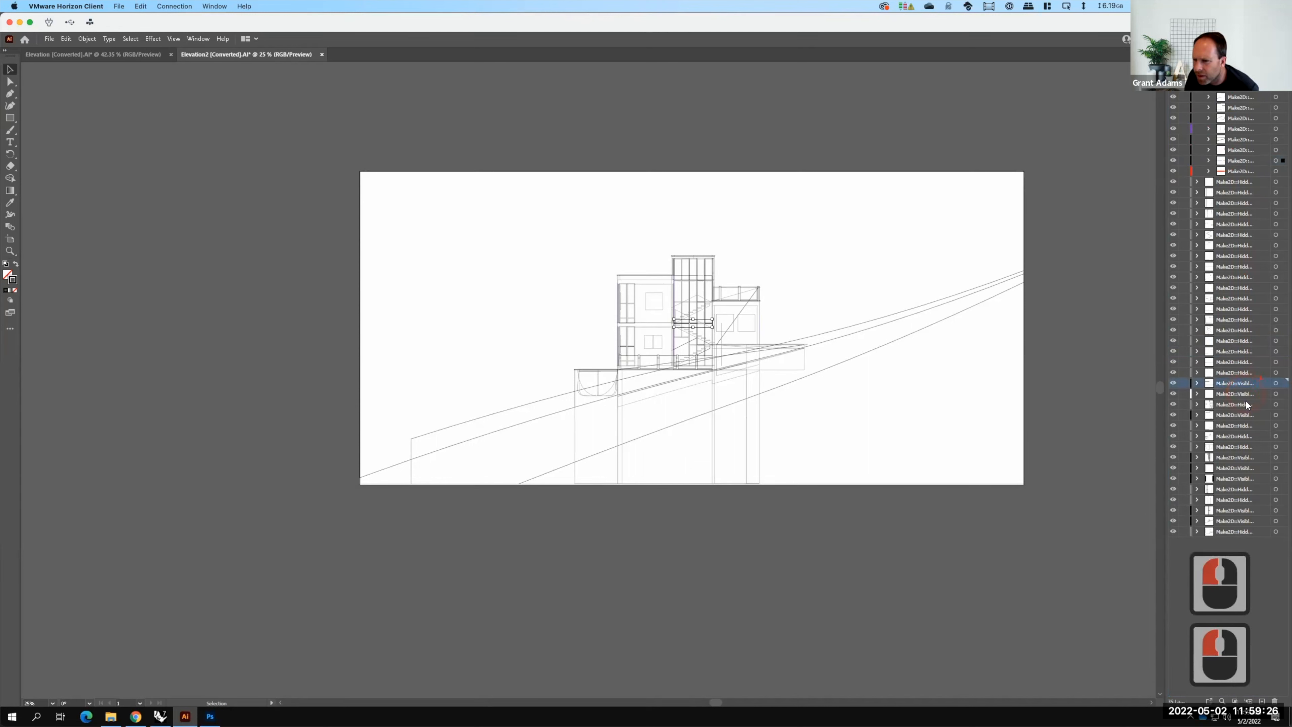
left_click(1245, 394, "shift")
left_click_drag(1244, 387, 1229, 153)
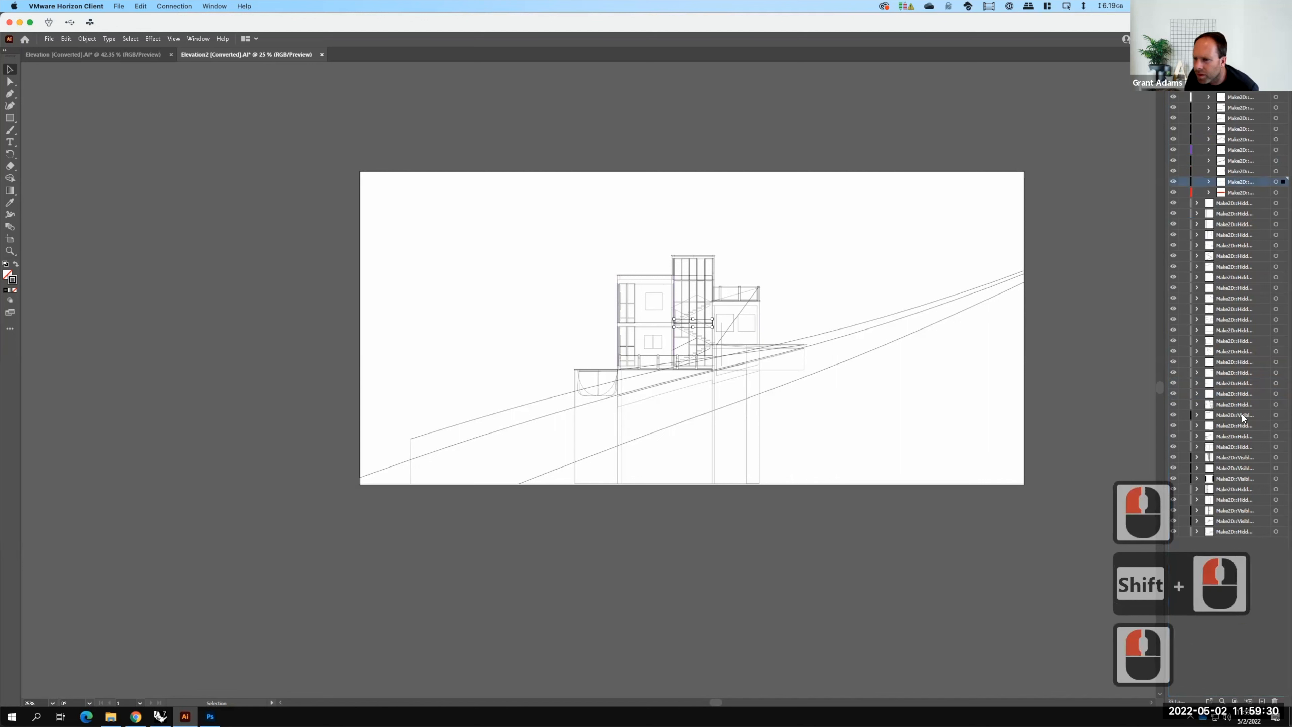
Move the remaining six Make2D visible-line layers near the end of the list into the Visible layer
left_click(1243, 414)
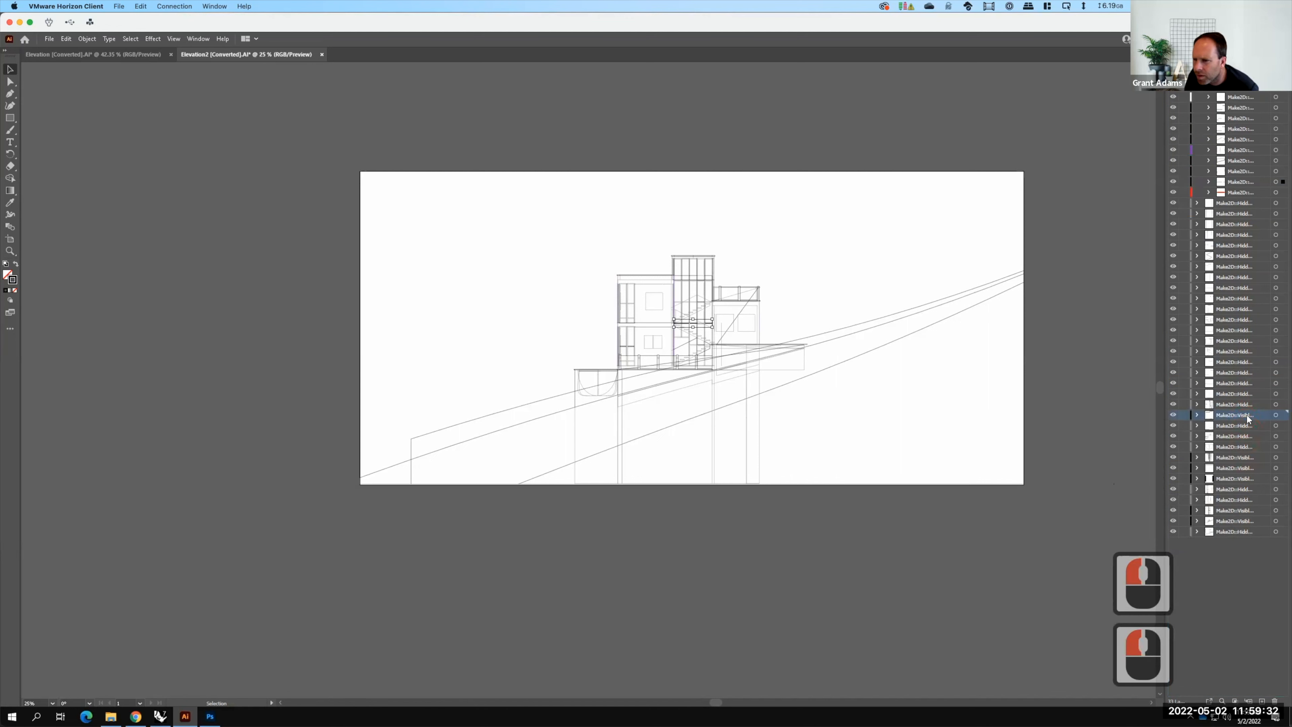
left_click_drag(1245, 415, 1236, 192)
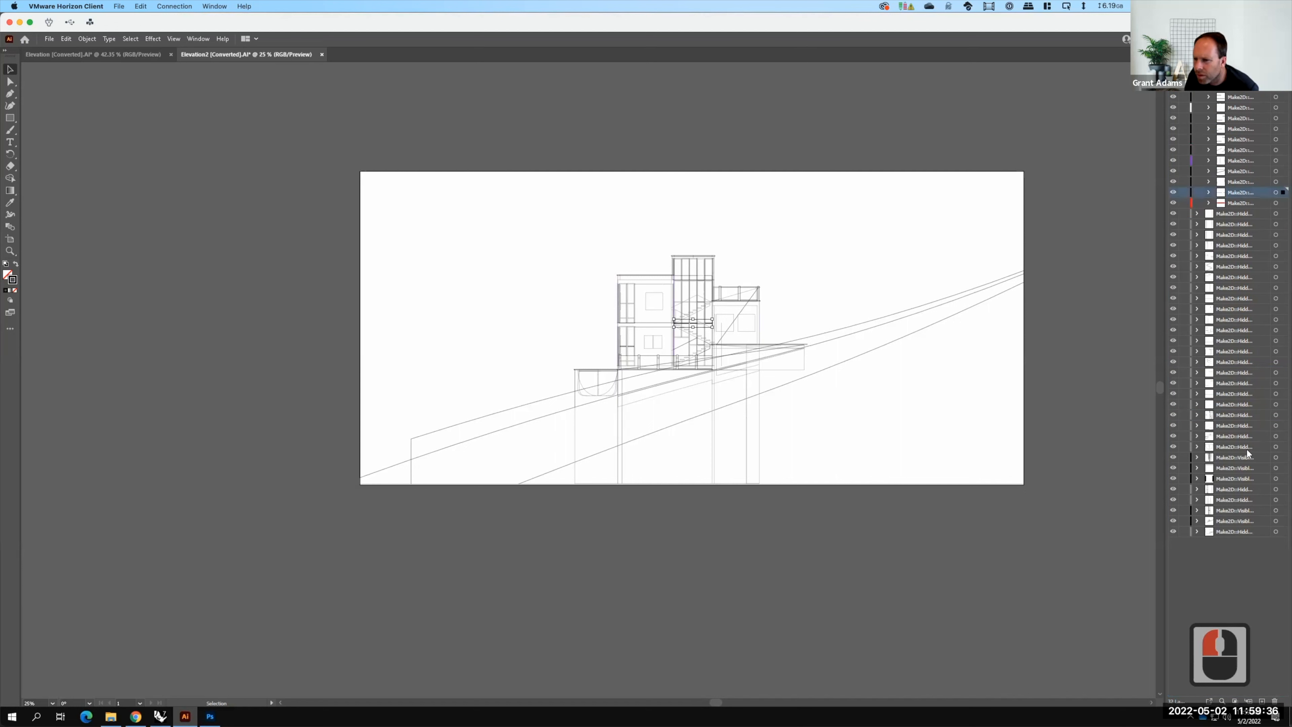
key("F15")
left_click(1248, 475)
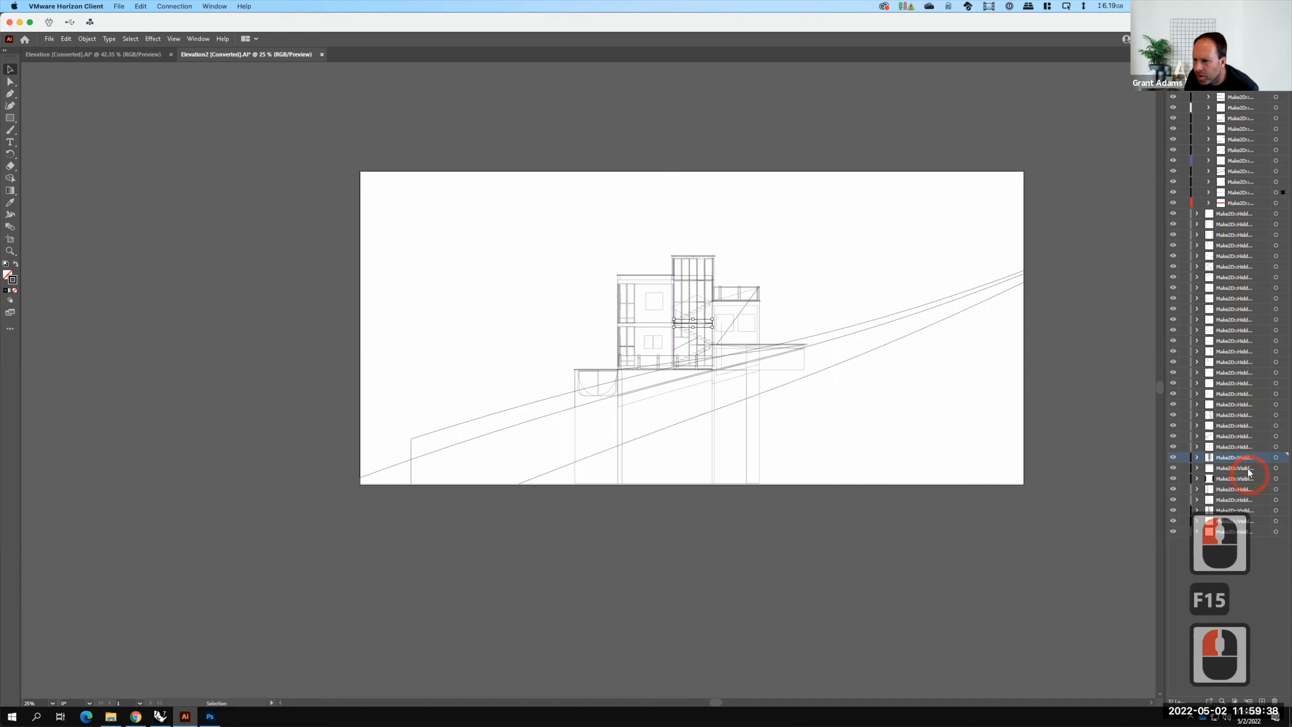
left_click(1247, 456, "shift")
left_click_drag(1248, 456, 1235, 81)
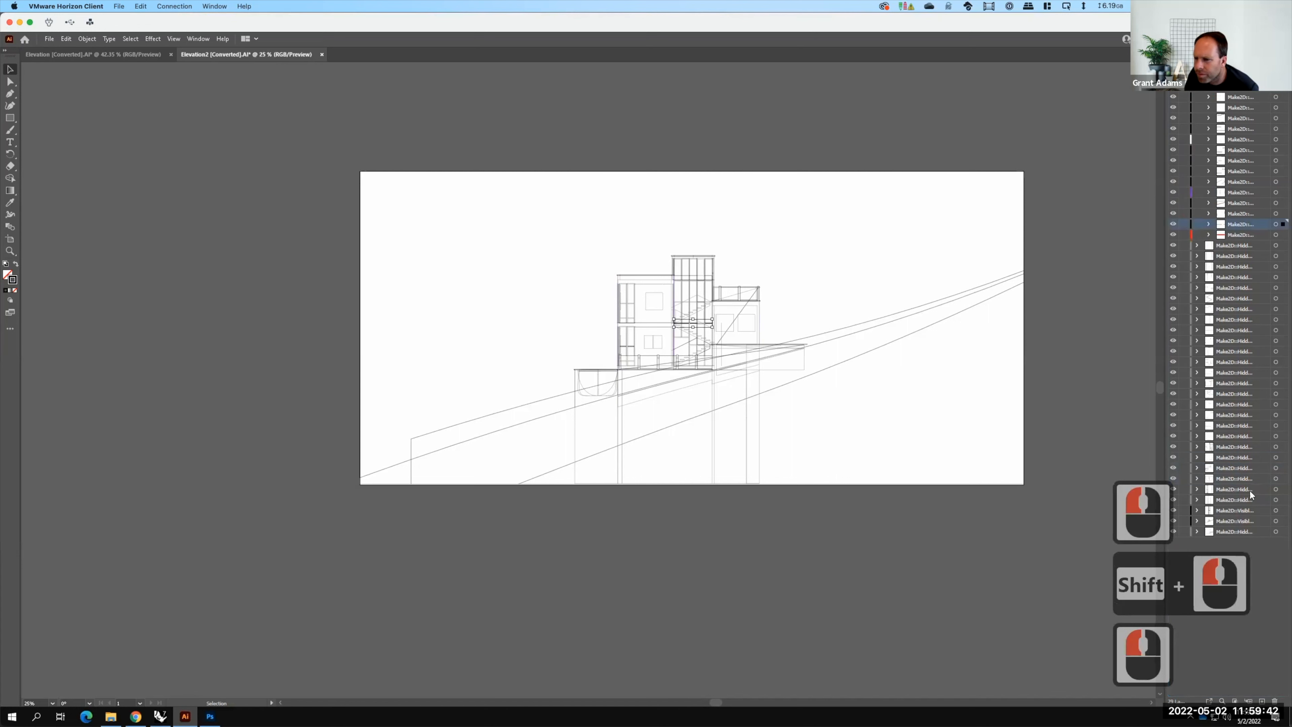
left_click(1245, 510)
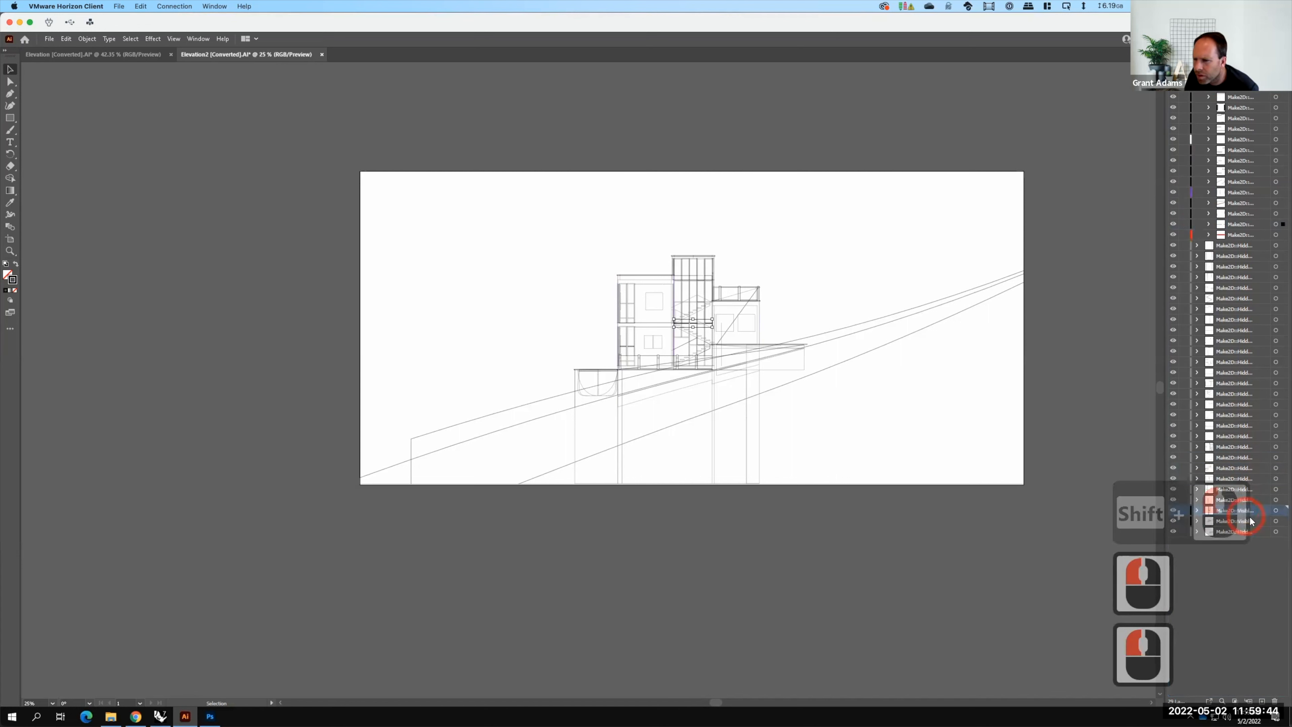
left_click(1248, 519, "shift")
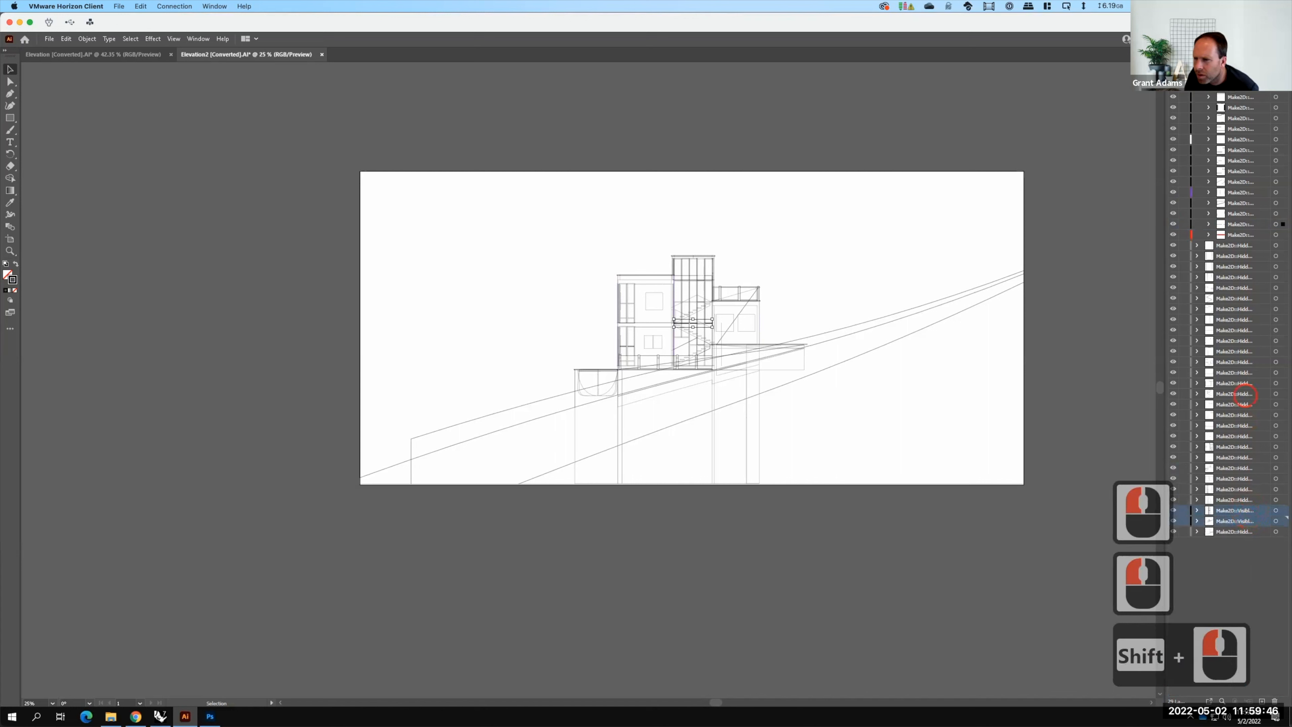
left_click_drag(1241, 514, 1241, 237)
Collapse the Visible layer, then create a new layer and name it Hidden
left_click(1196, 75)
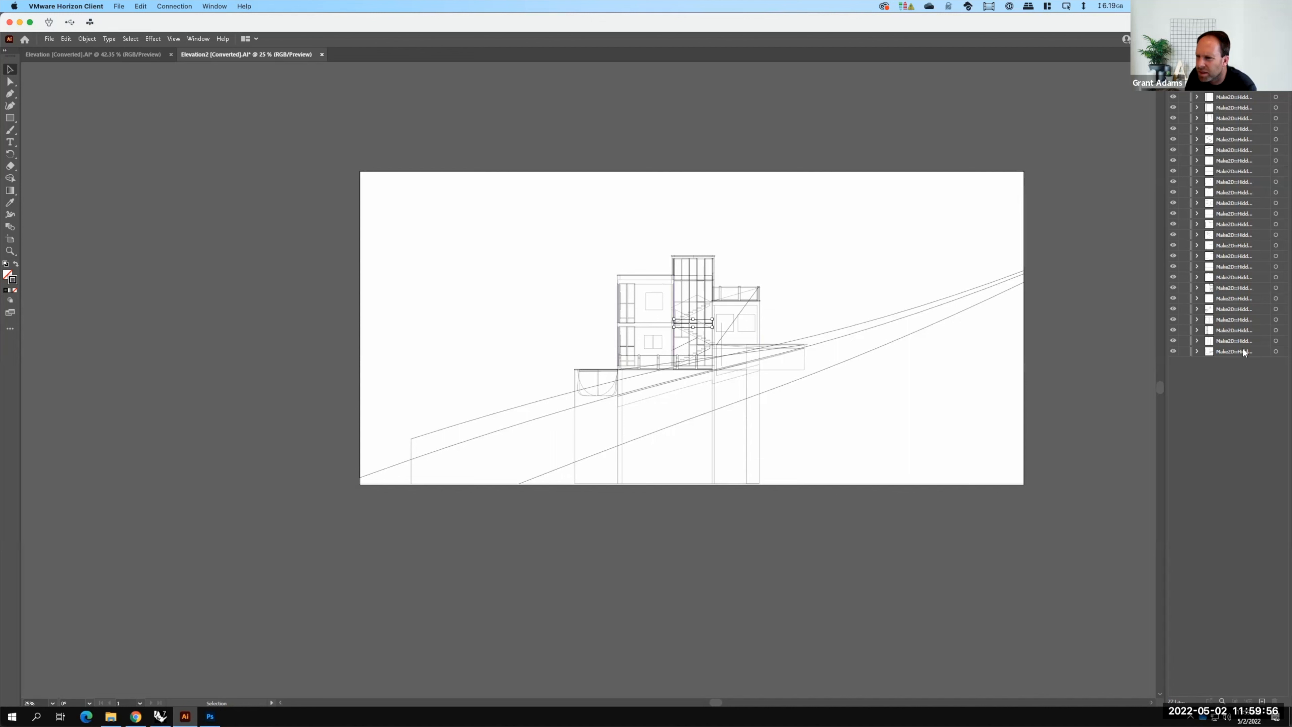
left_click(1243, 367)
left_click(1252, 245)
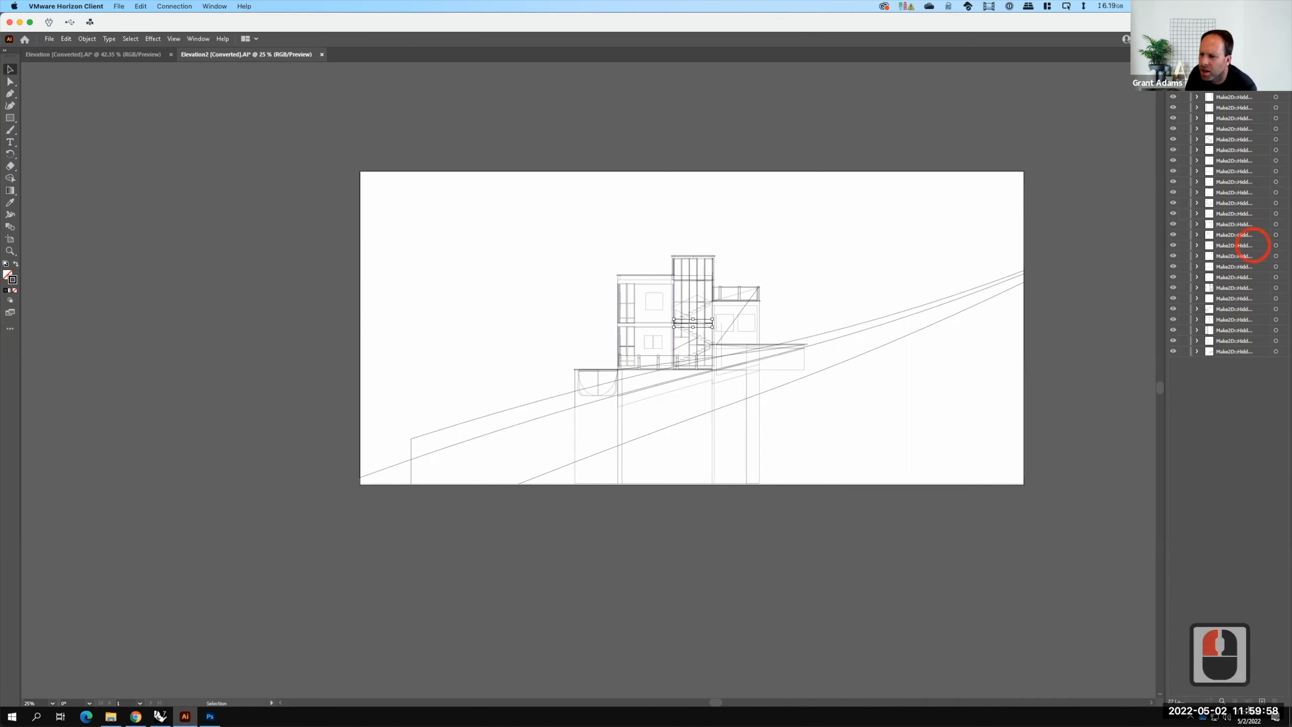
left_click(1228, 539)
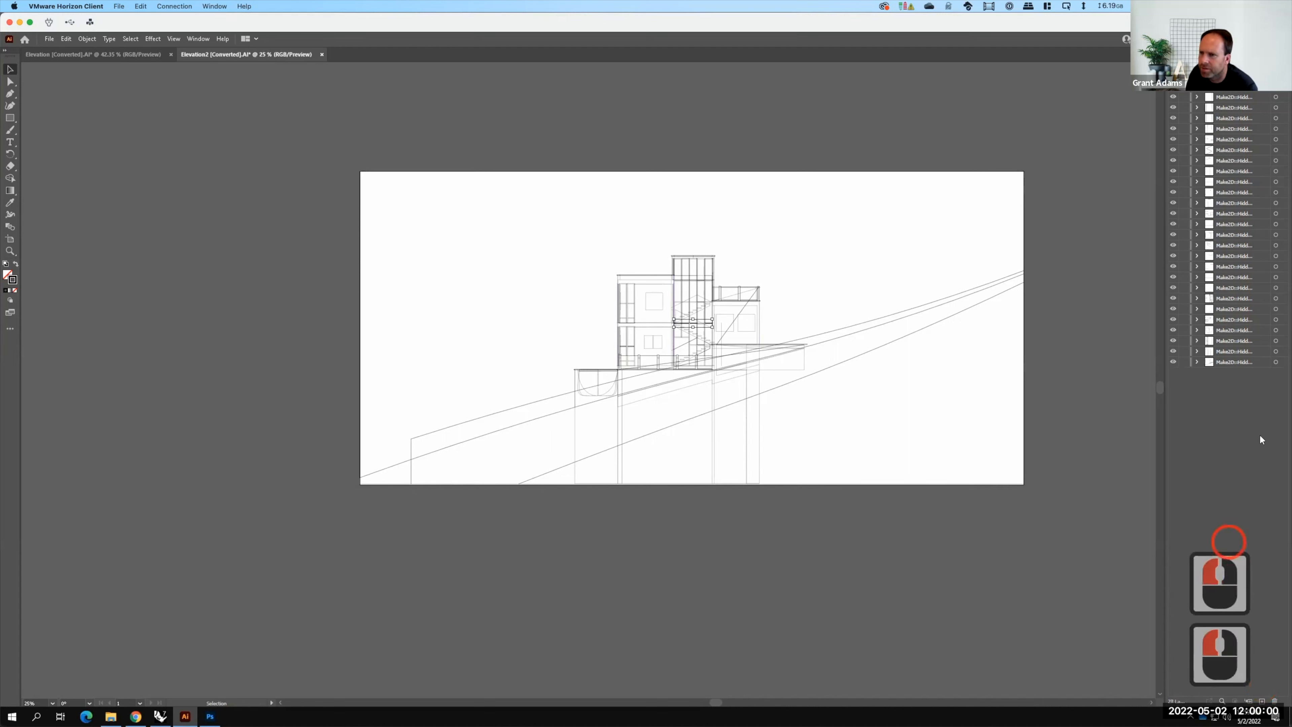
key("shift+h")
key("i")
key("d")
key("d")
key("e")
key("n")
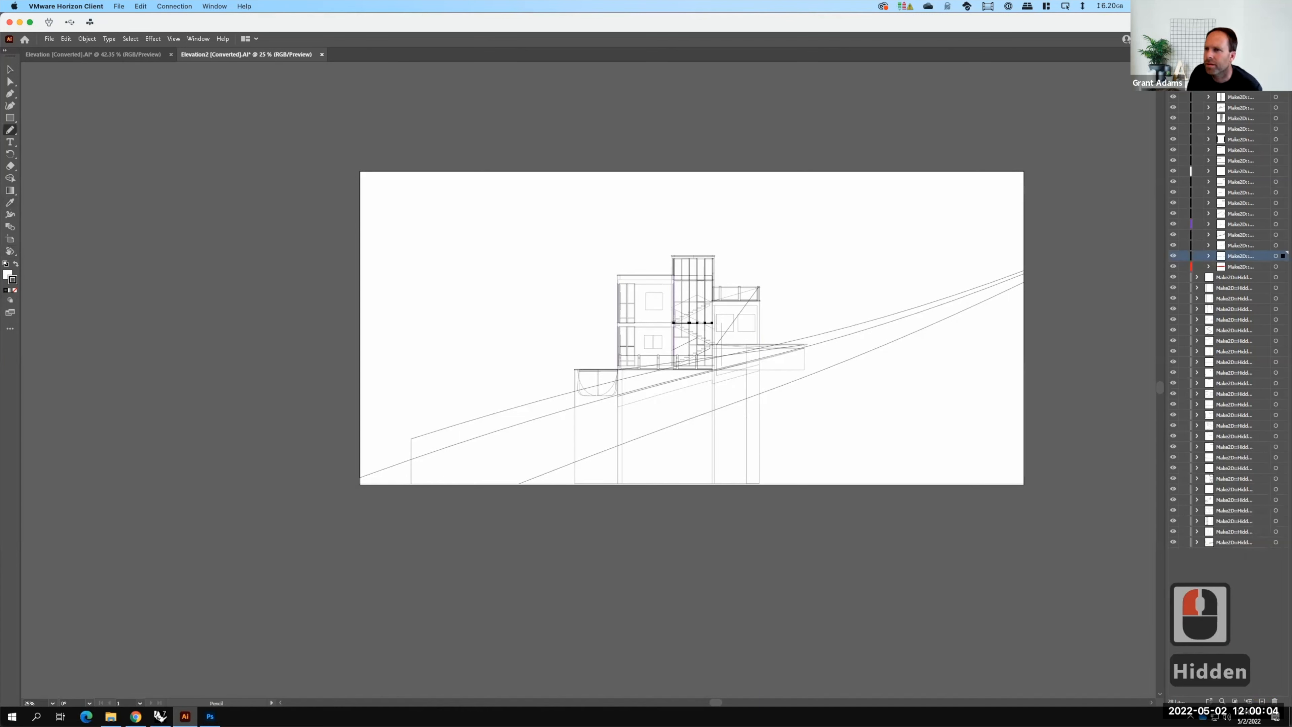
double_click(1228, 556)
key("shift+h")
key("shift+i")
key("d")
key("d")
key("e")
key("n")
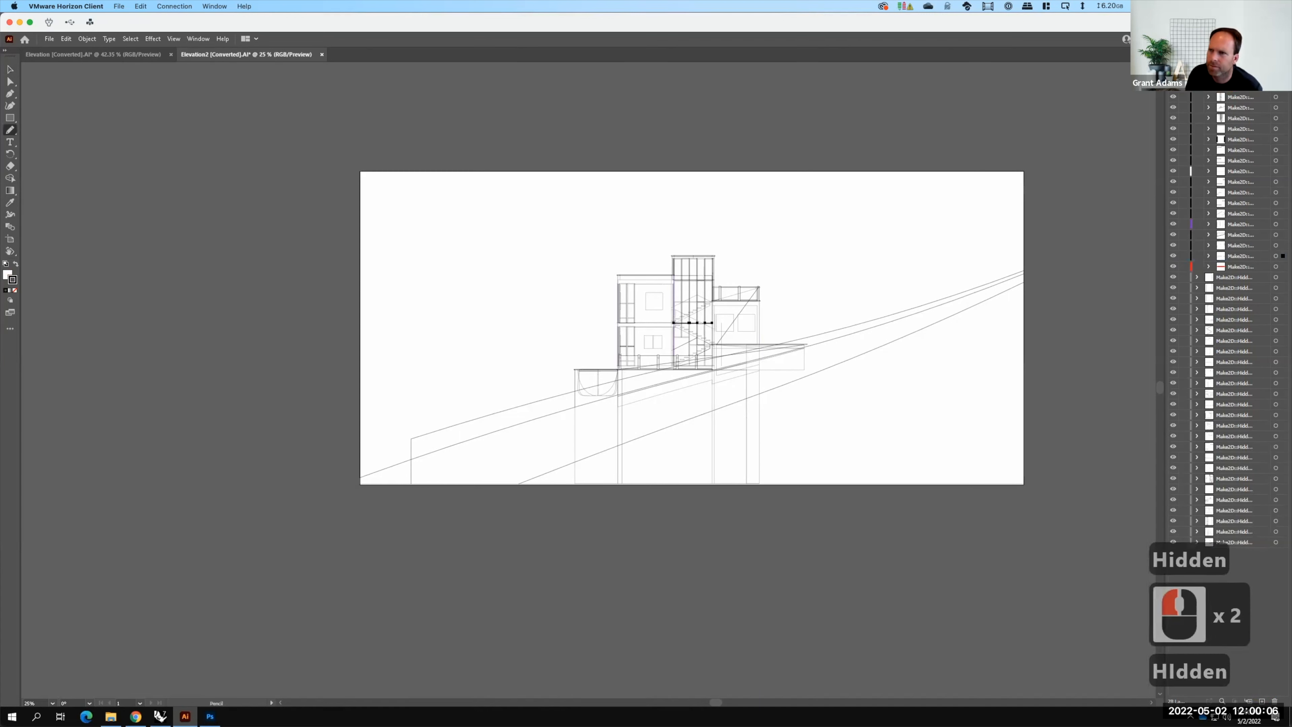
key("Return")
Move all the remaining Make2D hidden-line layers together into the Hidden layer and collapse it
left_click(1225, 277)
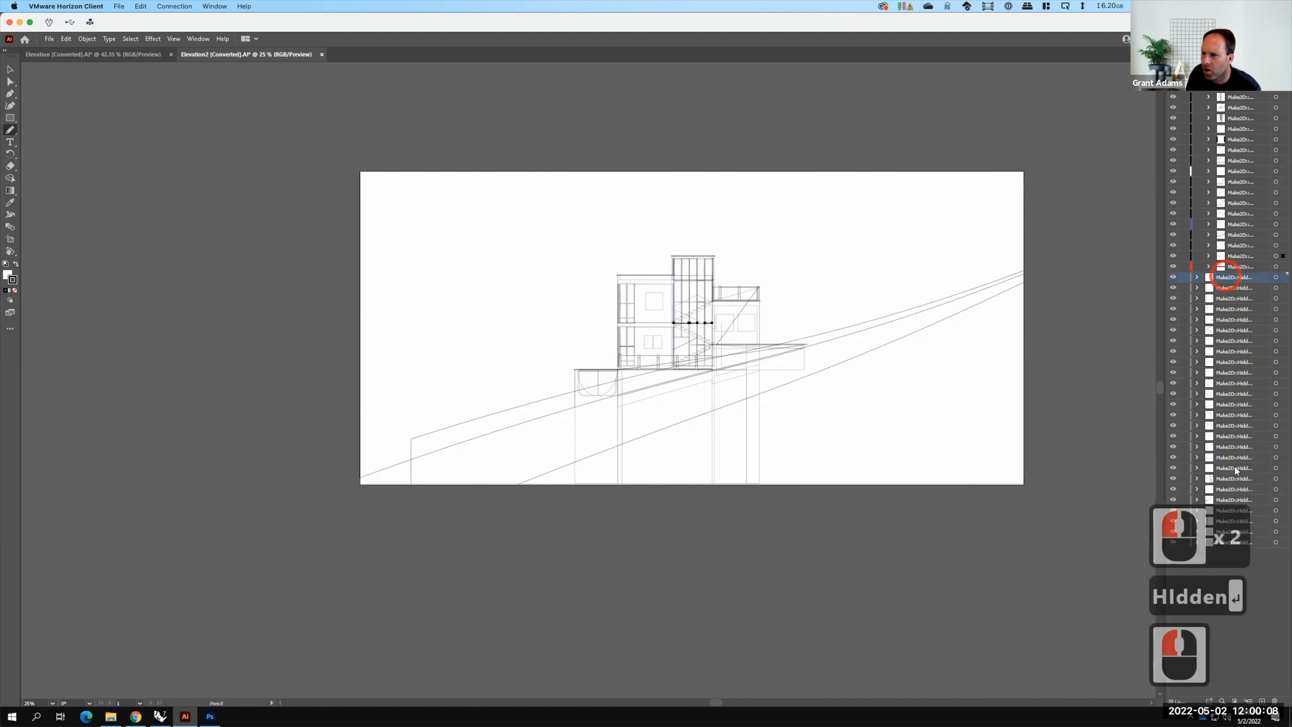
left_click(1268, 542, "shift")
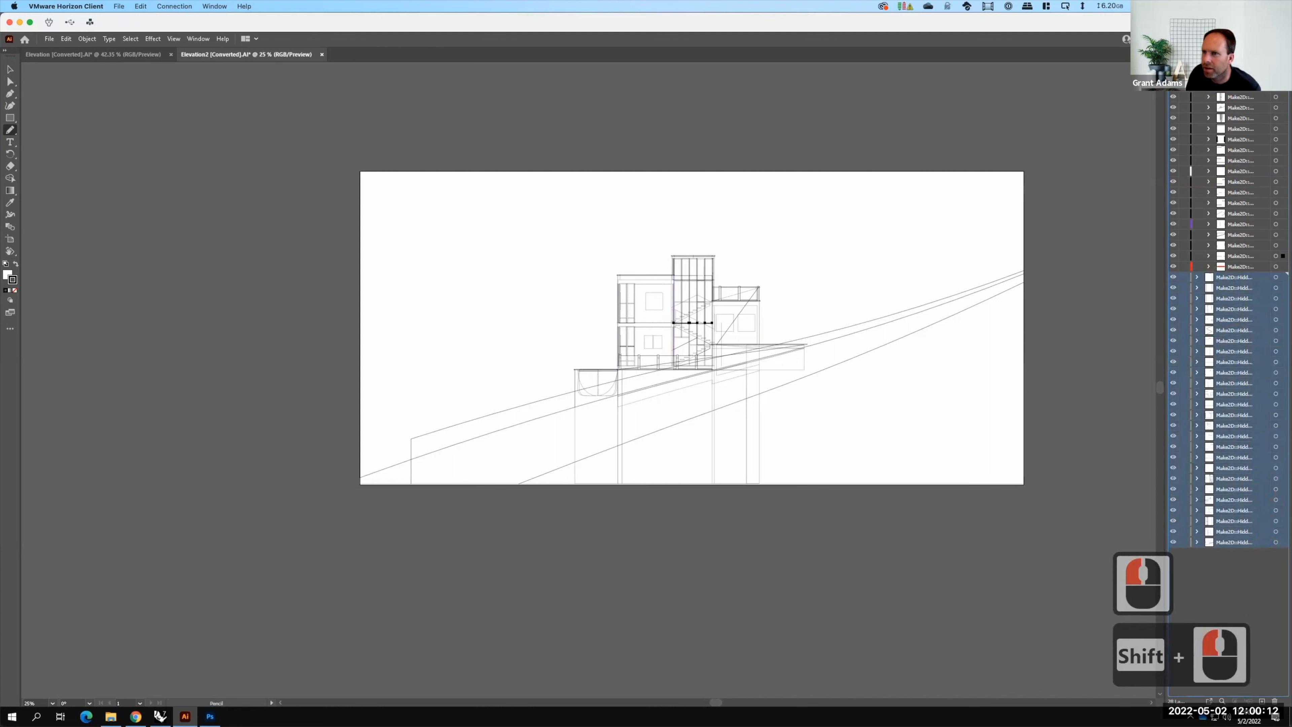
left_click_drag(1233, 277, 1233, 76)
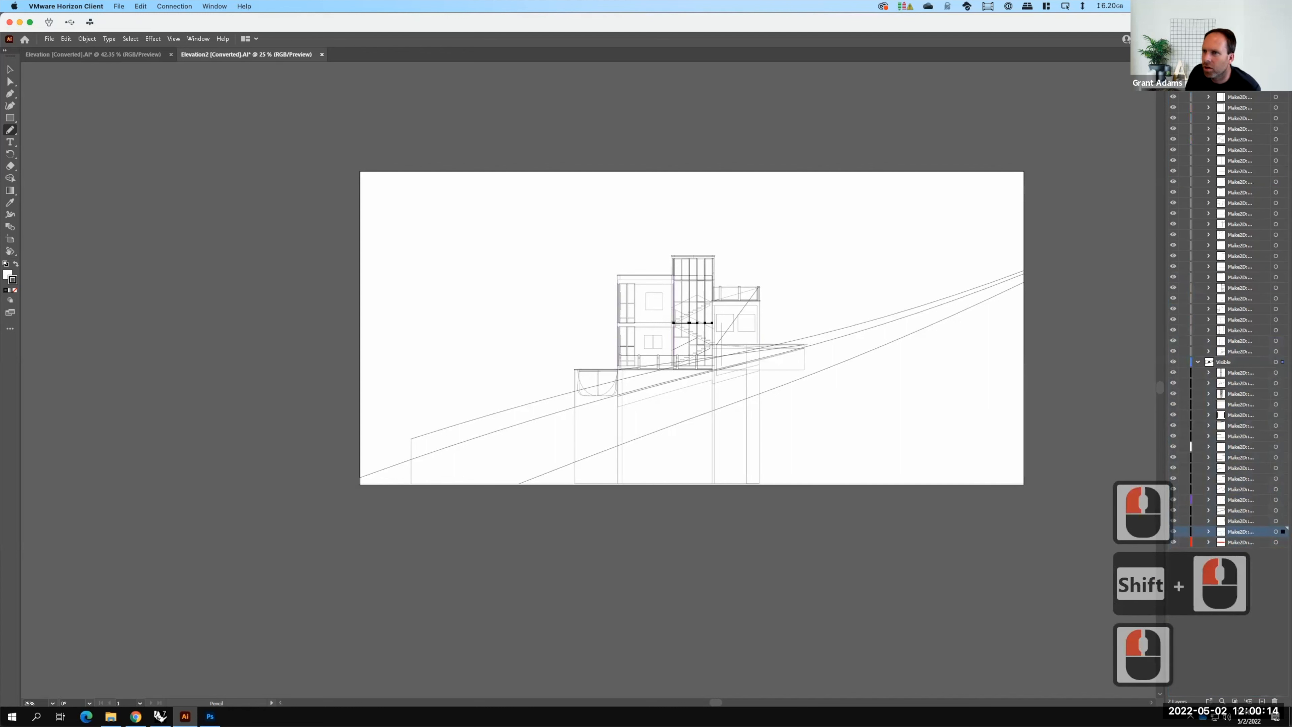
left_click(1197, 76)
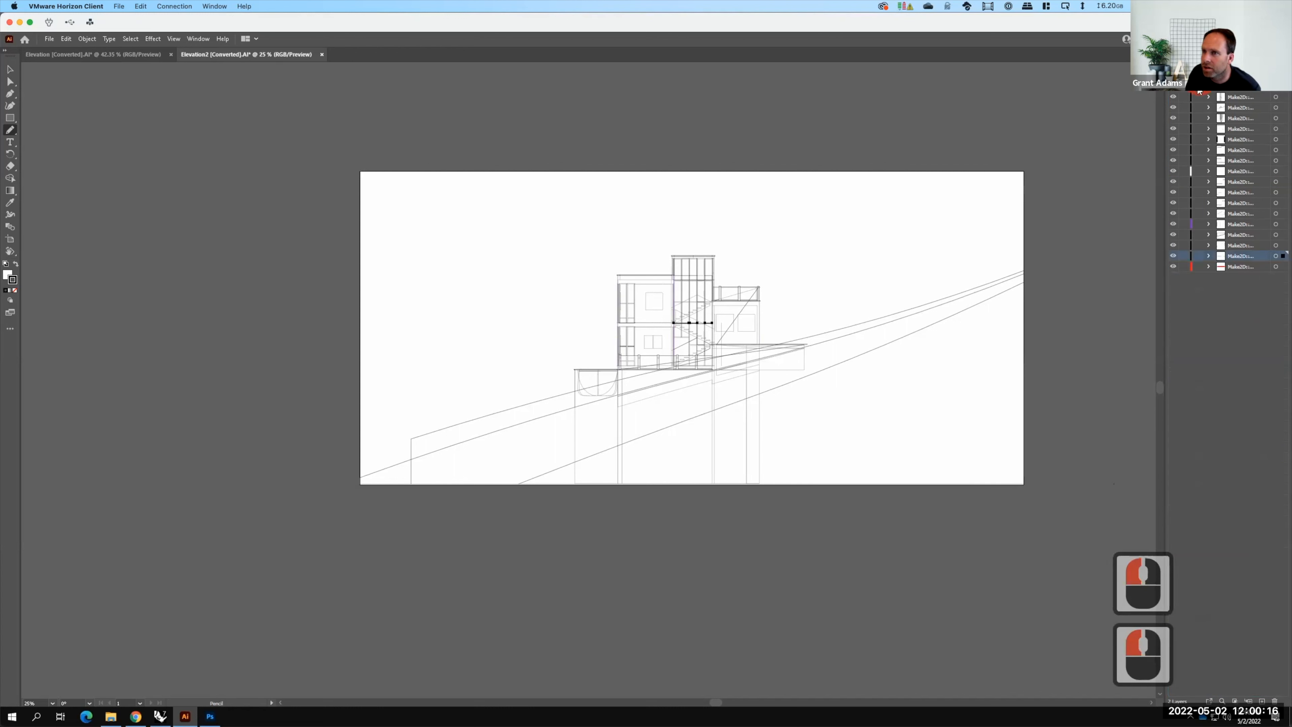
Reorder the layers so Hidden sits below Visible, and expand Visible again
left_click(1197, 86)
left_click_drag(1224, 95, 1224, 95)
left_click(1197, 76)
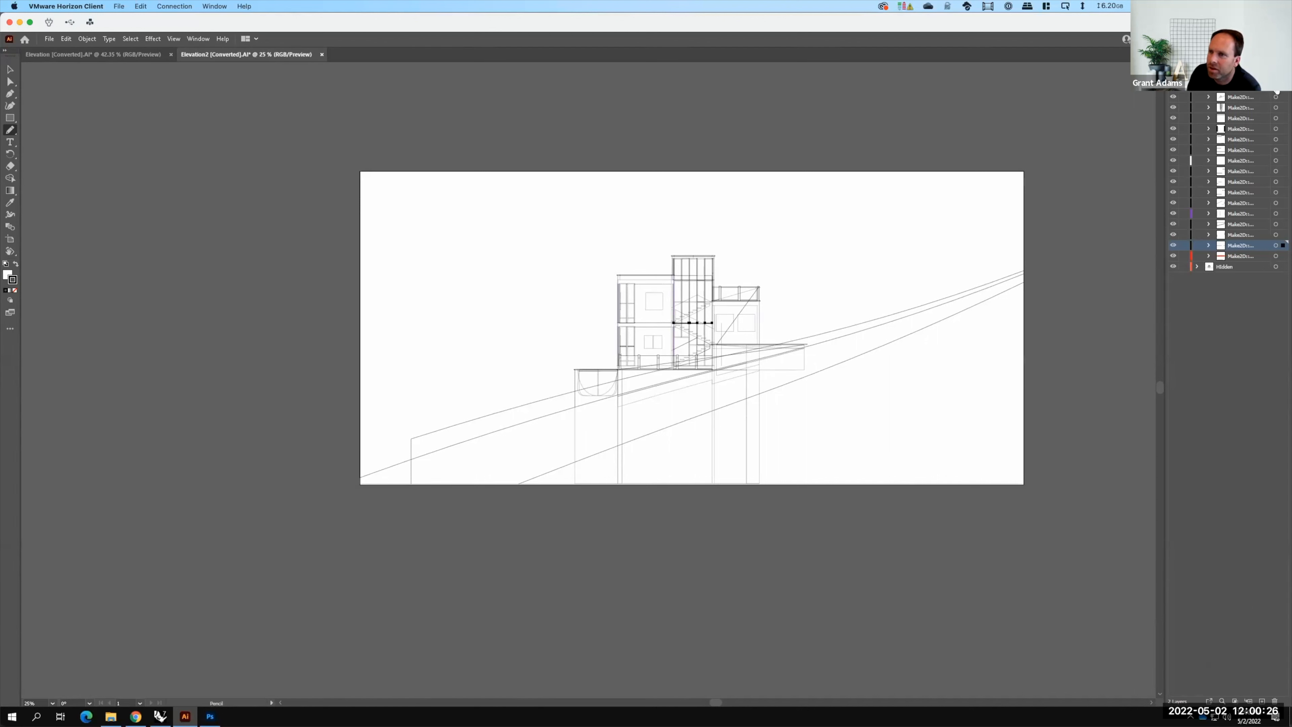
Select the artwork of individual Make2D sublayers in the Visible layer one after another to identify which lines each contains
left_click(1275, 86)
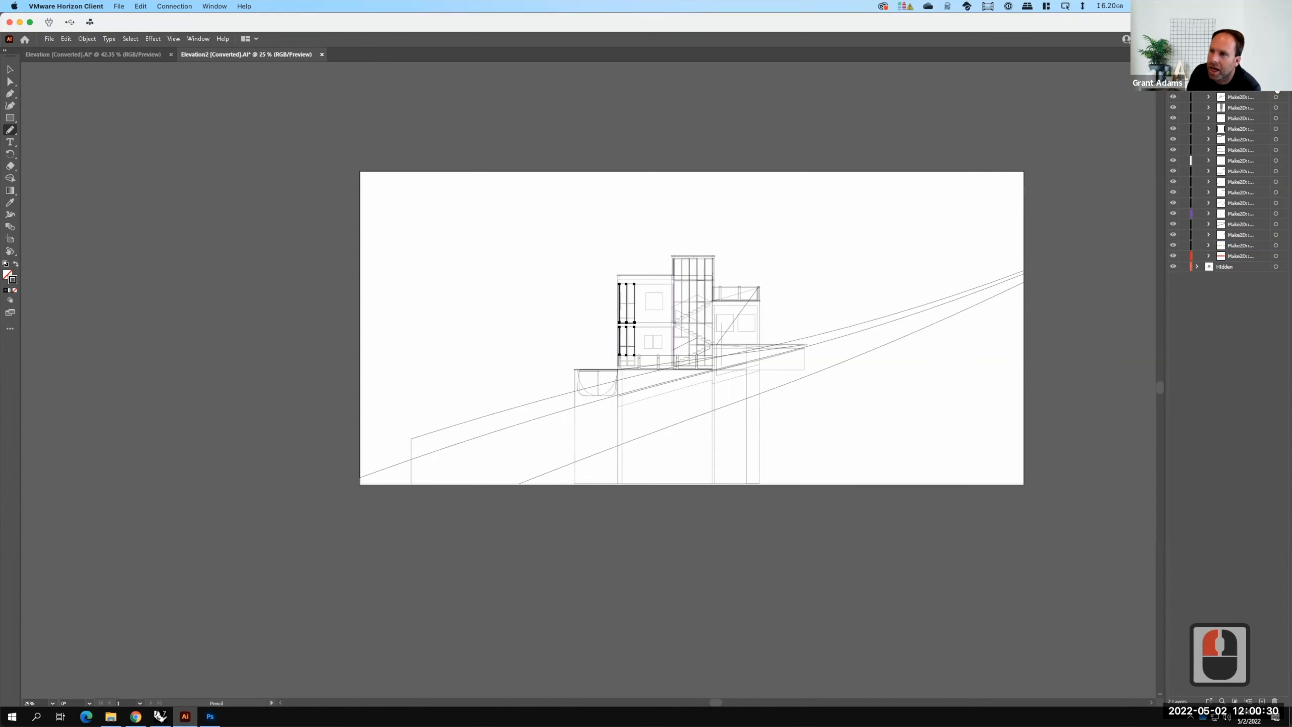
left_click(1276, 98)
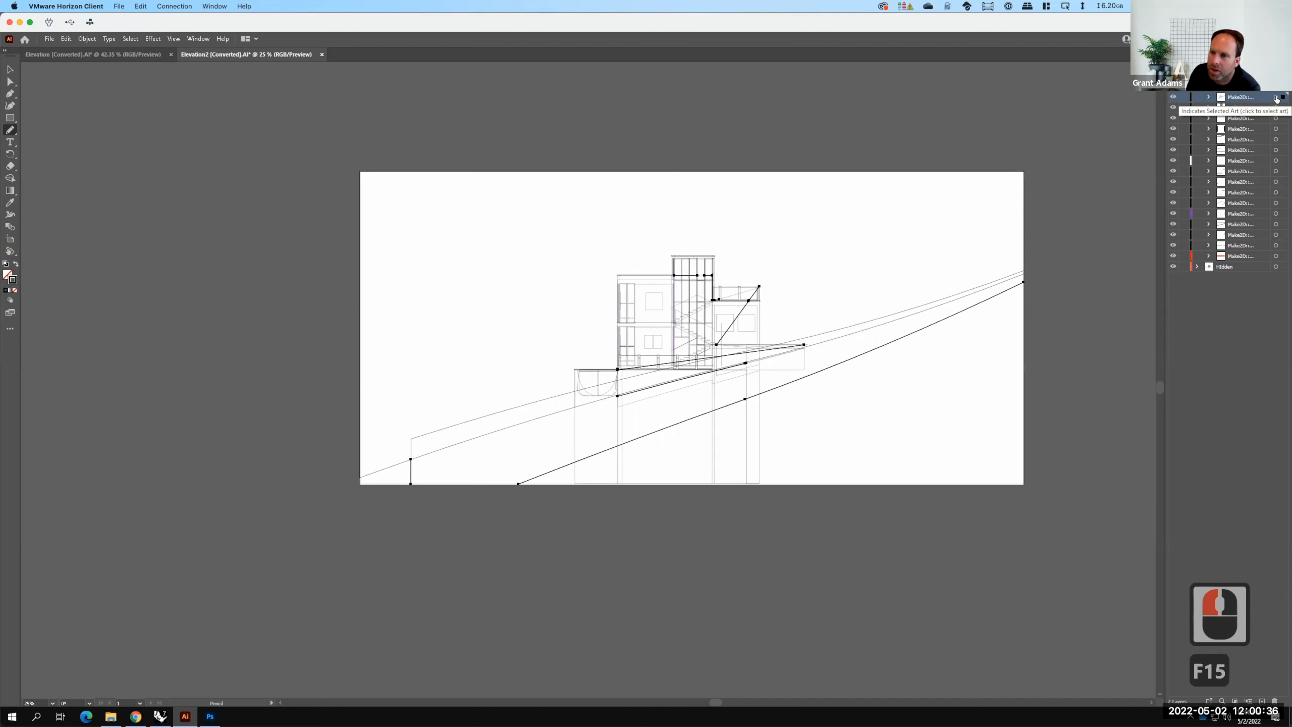
left_click(1275, 110)
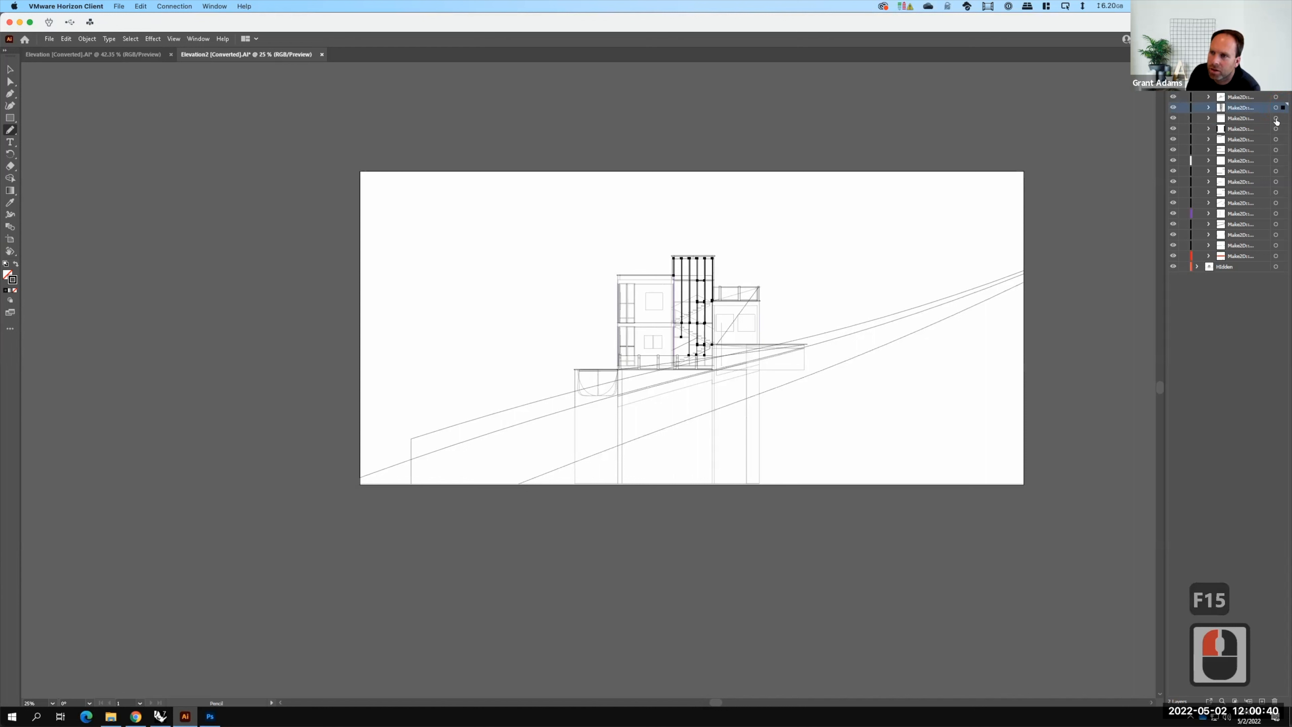
left_click(1276, 119)
left_click(1276, 130)
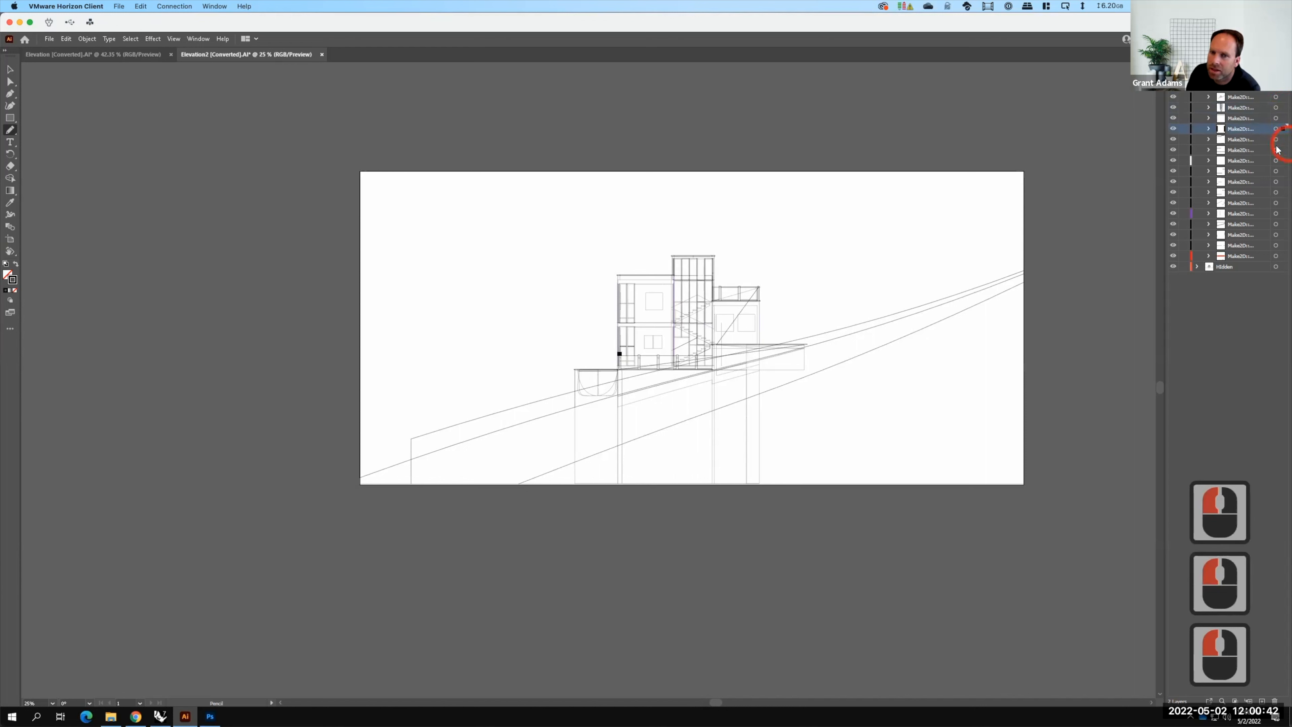
left_click(1275, 161)
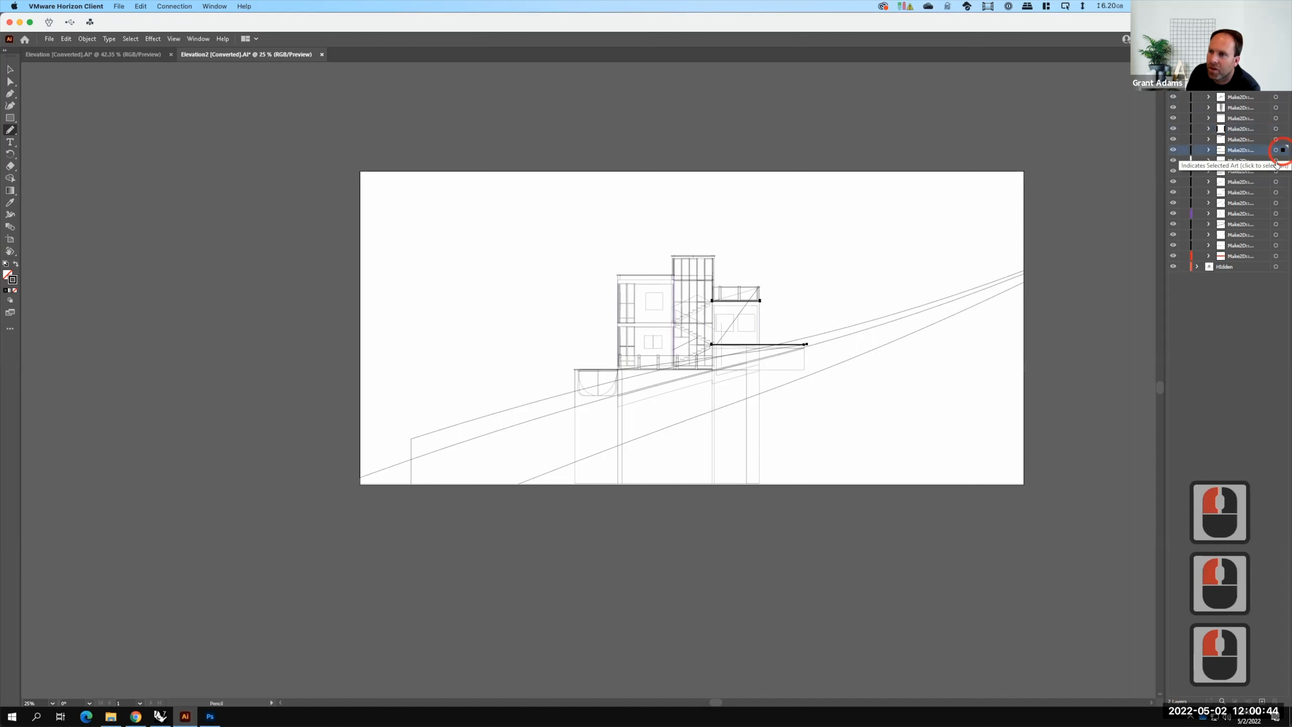
left_click(1276, 192)
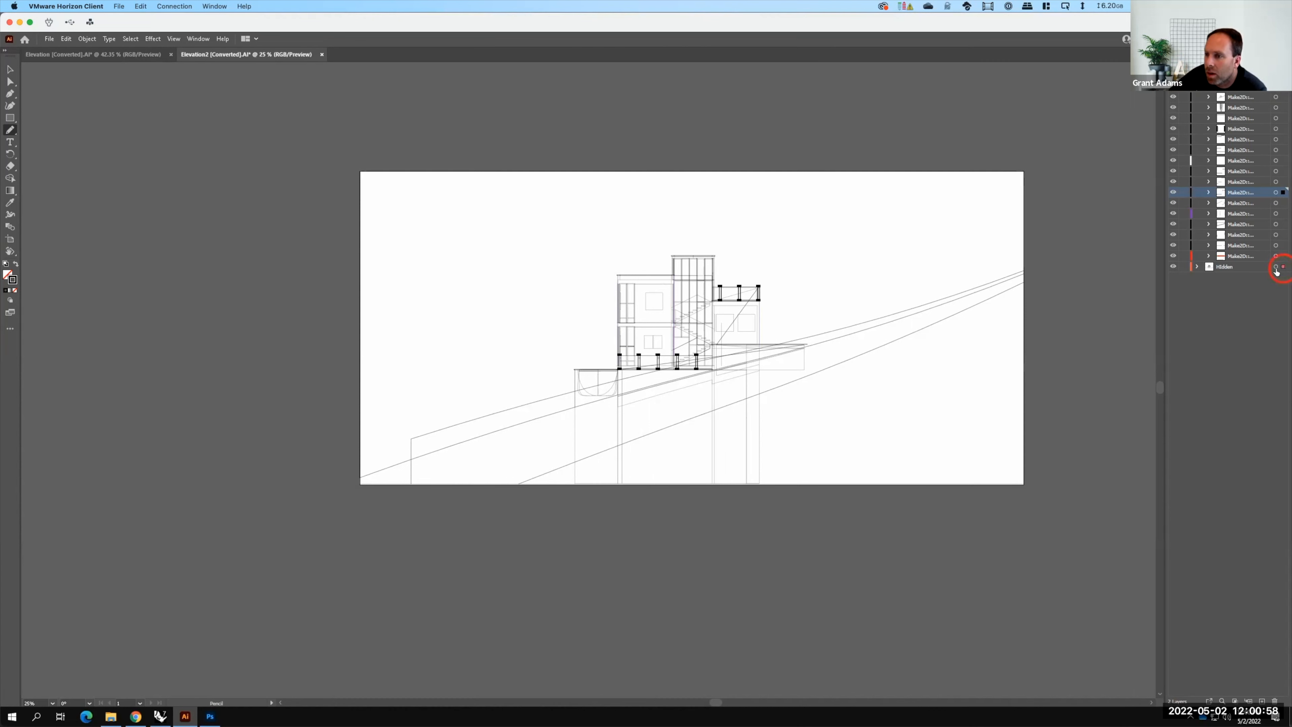
Select all artwork in the Hidden layer and set its stroke weight to 0.5 pt
left_click(1275, 268)
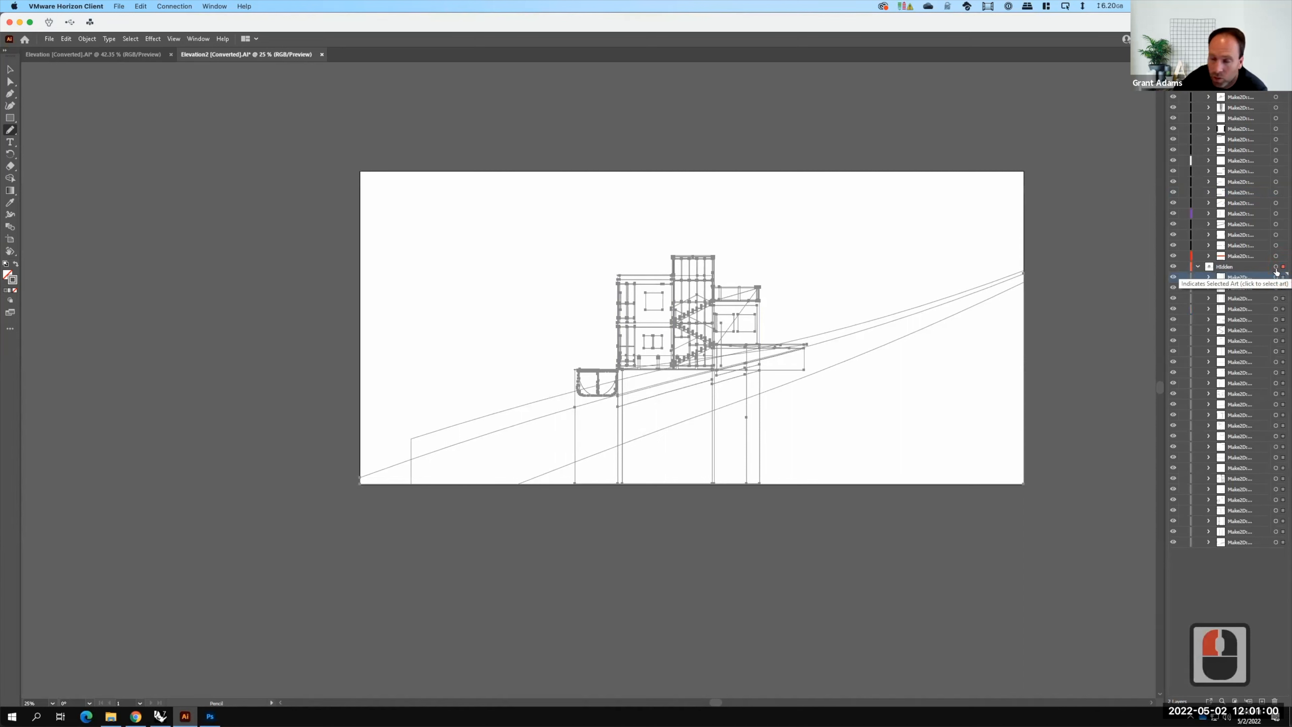
left_click(1181, 55)
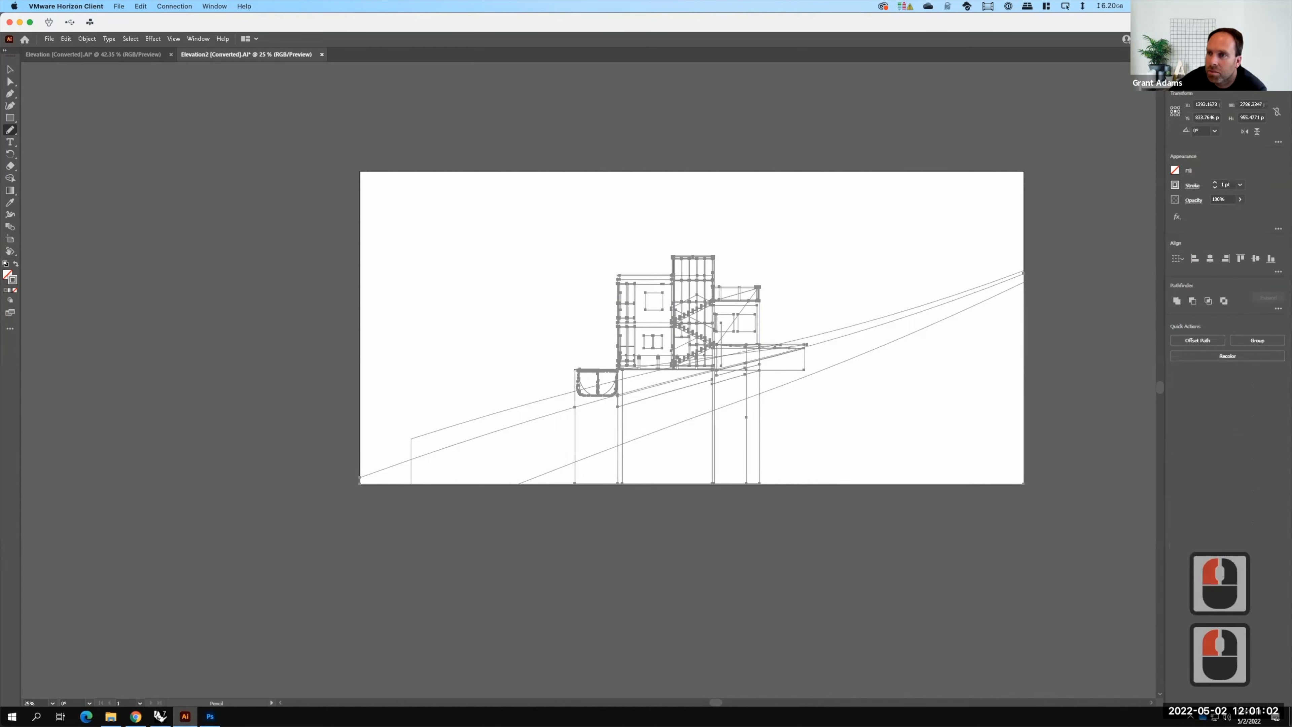
left_click(1231, 183)
left_click(1223, 183)
left_click(1222, 183)
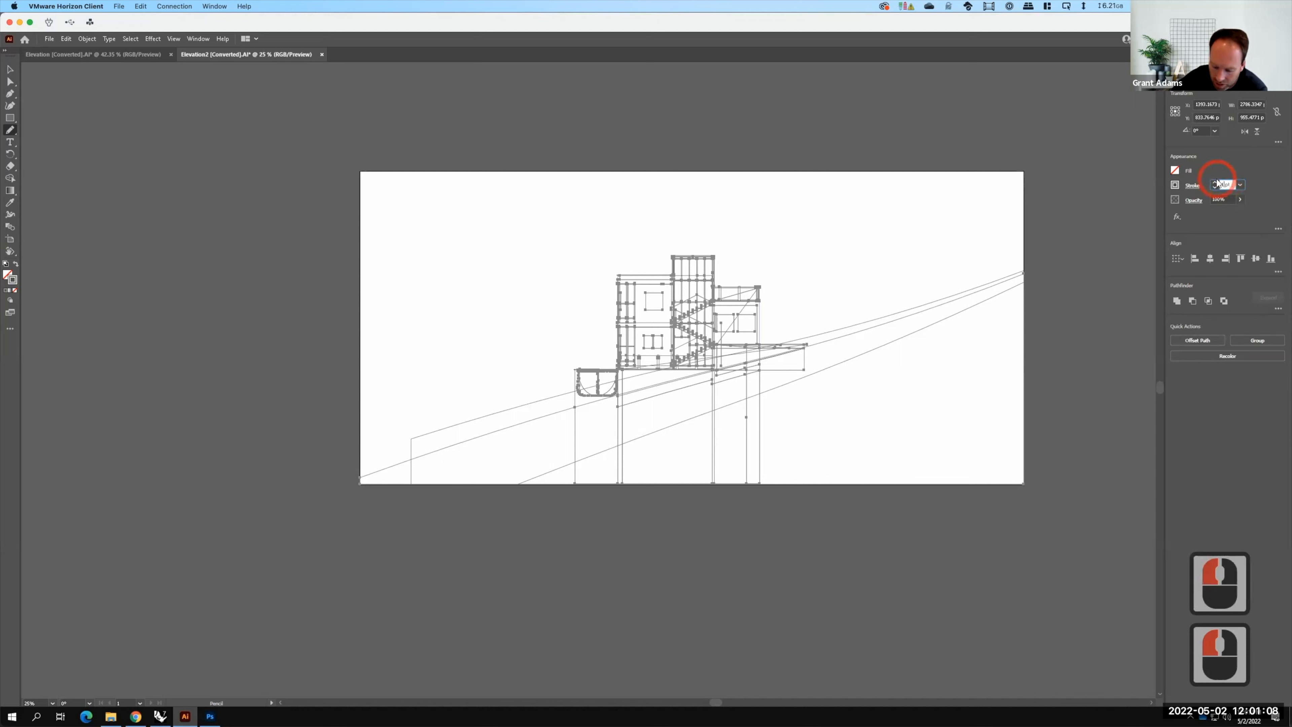
key("BackSpace")
type("0.5")
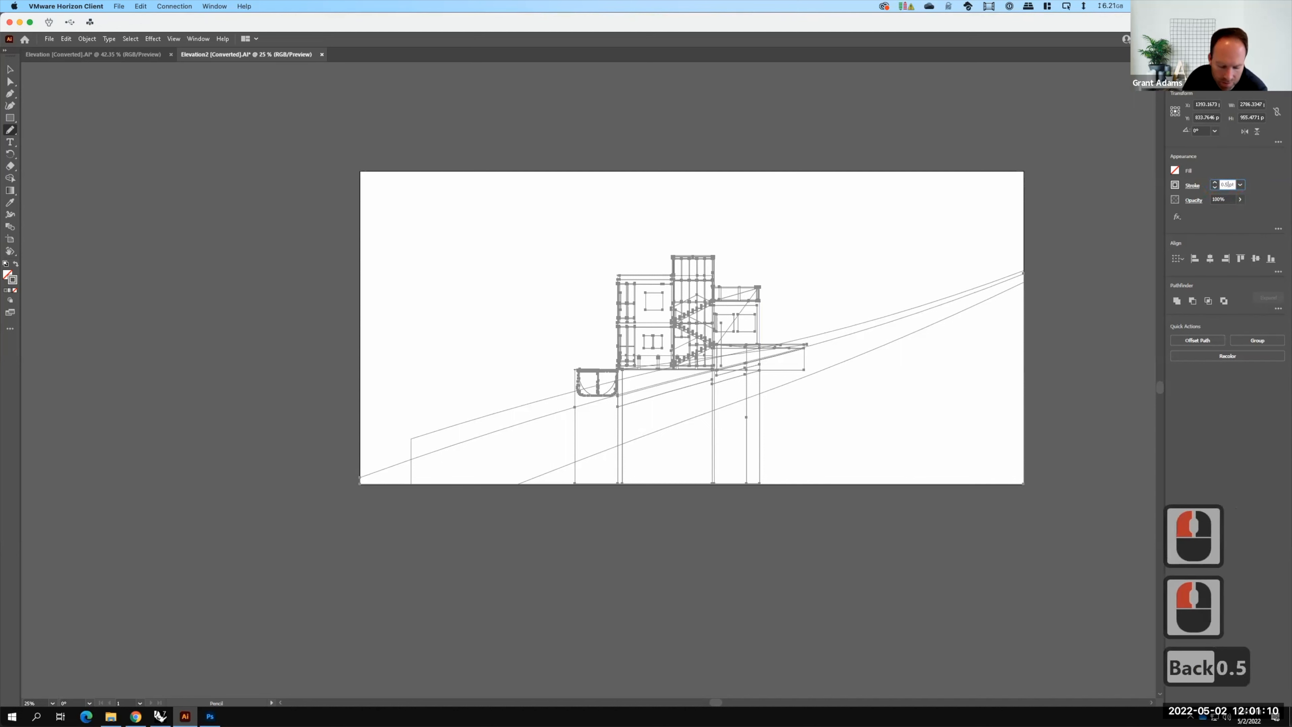
key("Tab")
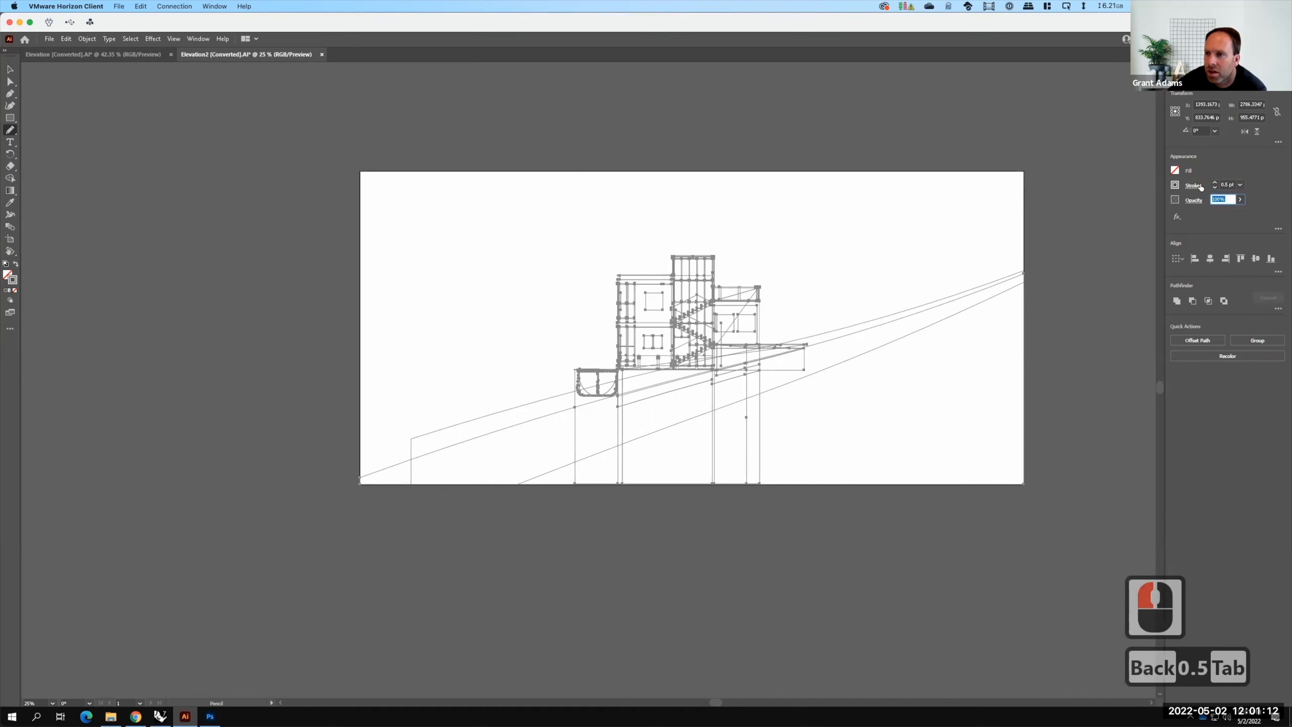
Make the selected hidden lines dashed with a 4 pt dash, and deselect the artwork
left_click(1195, 186)
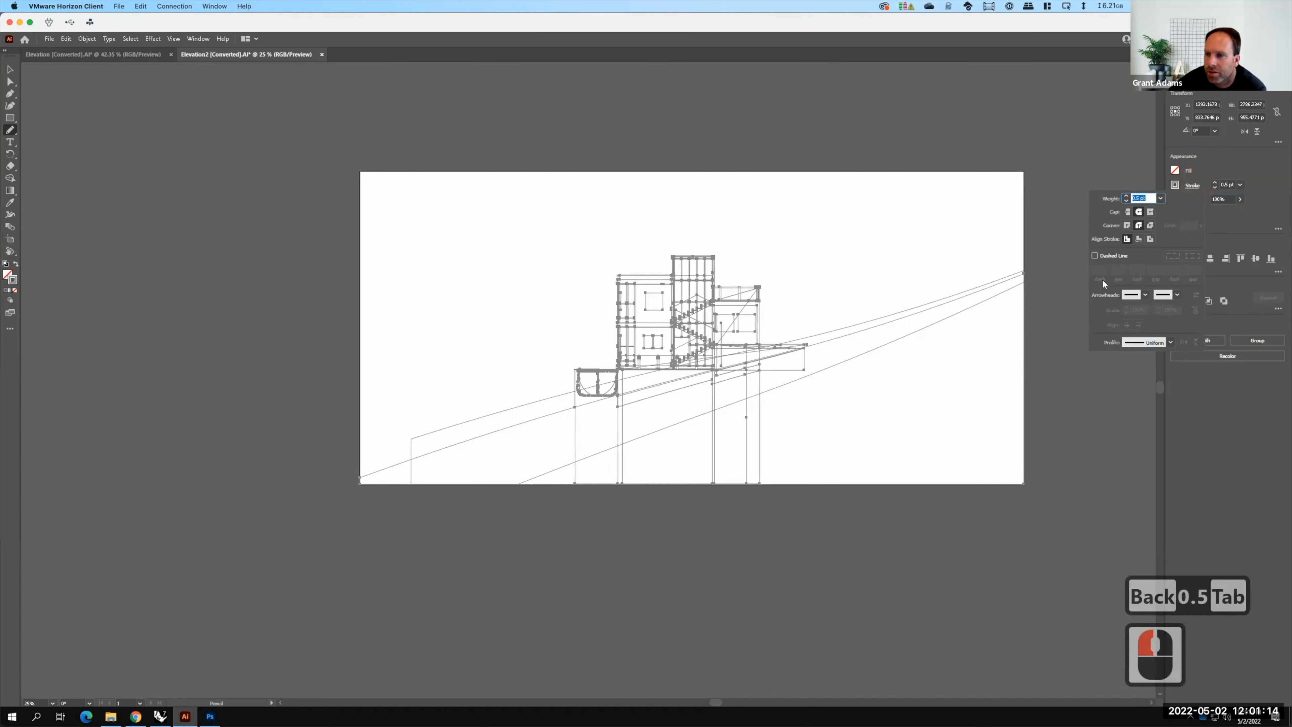
left_click(1095, 255)
left_click(1097, 270)
double_click(1097, 270)
key("BackSpace")
key("BackSpace")
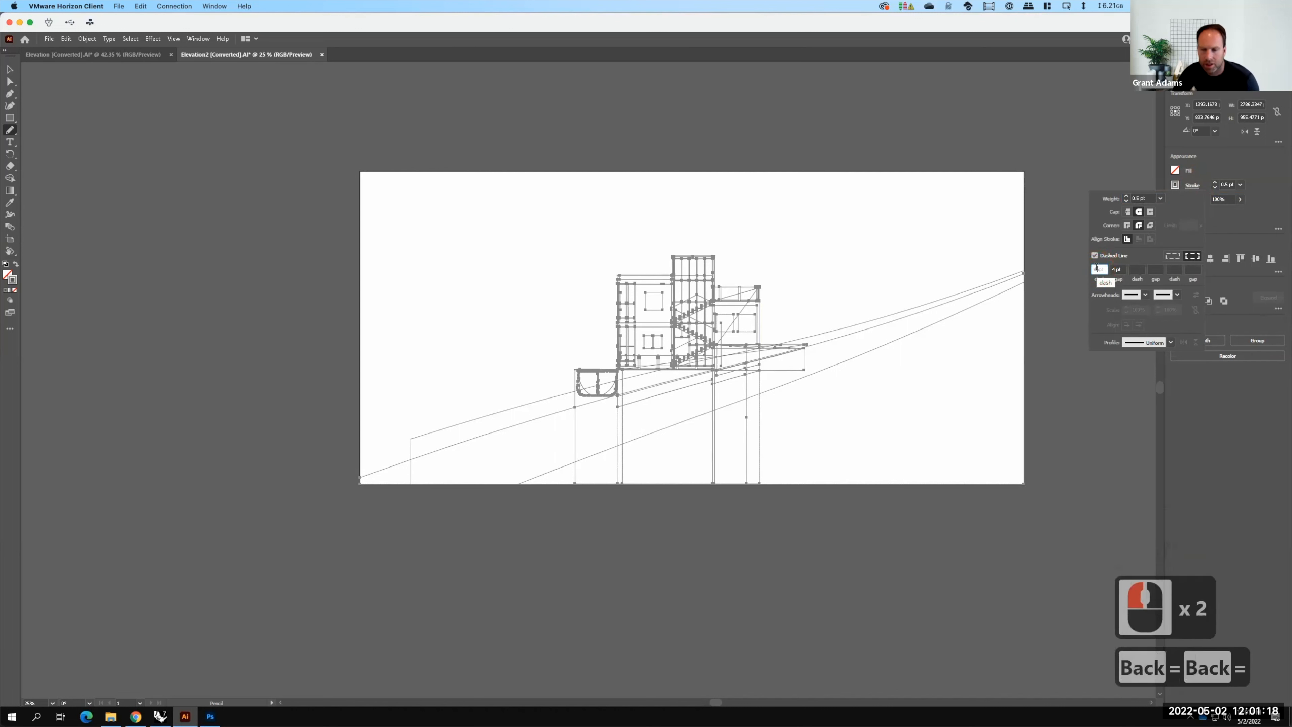
key("BackSpace")
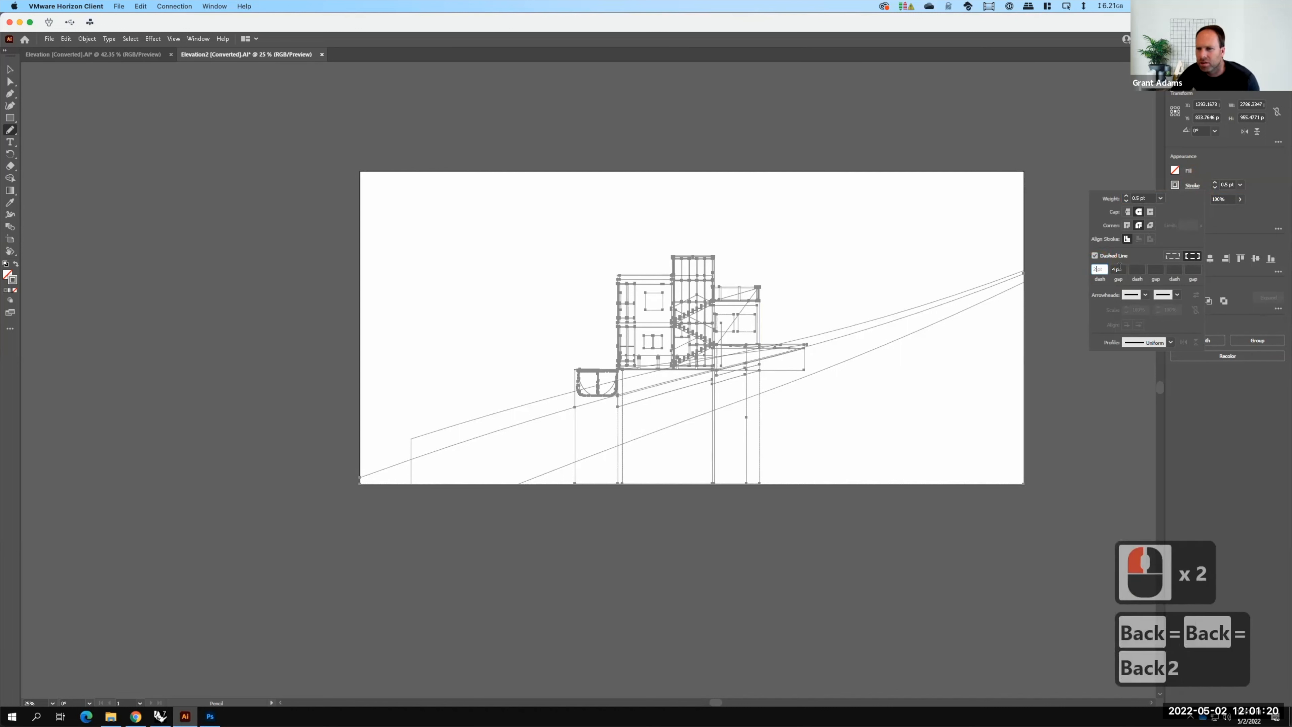
key("BackSpace")
type("4")
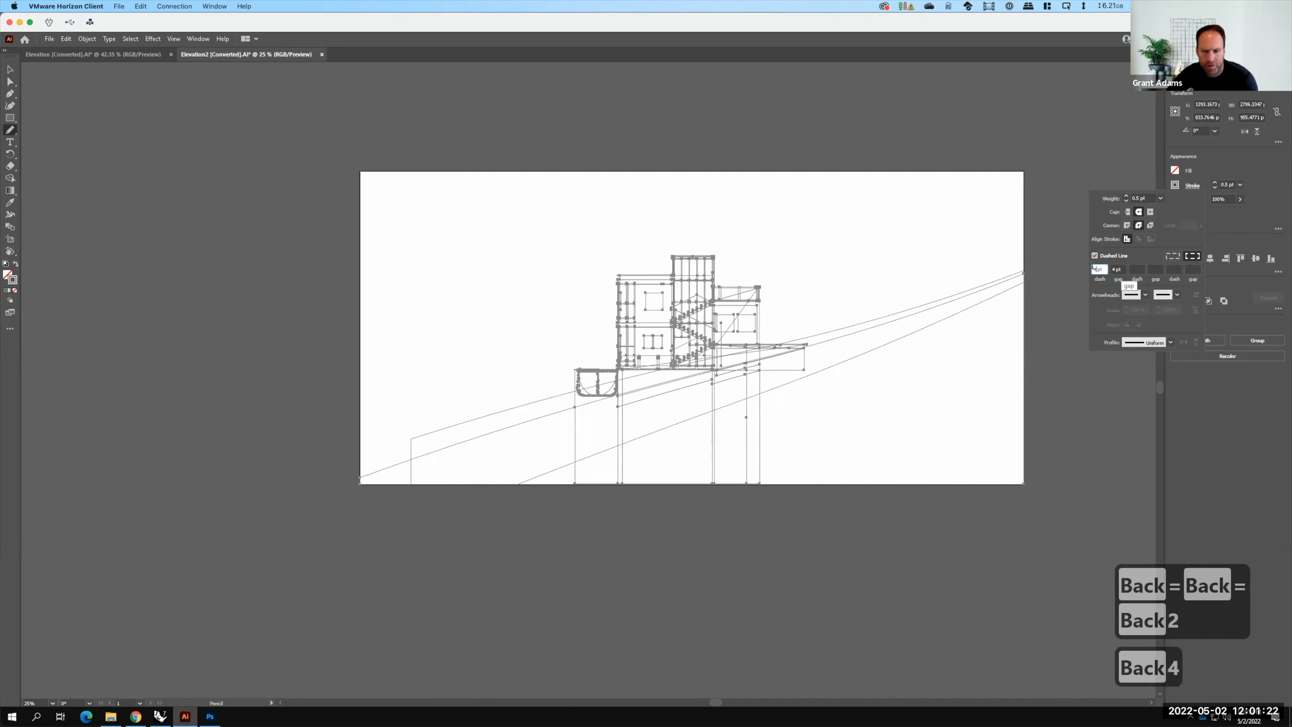
key("Tab")
left_click(883, 136)
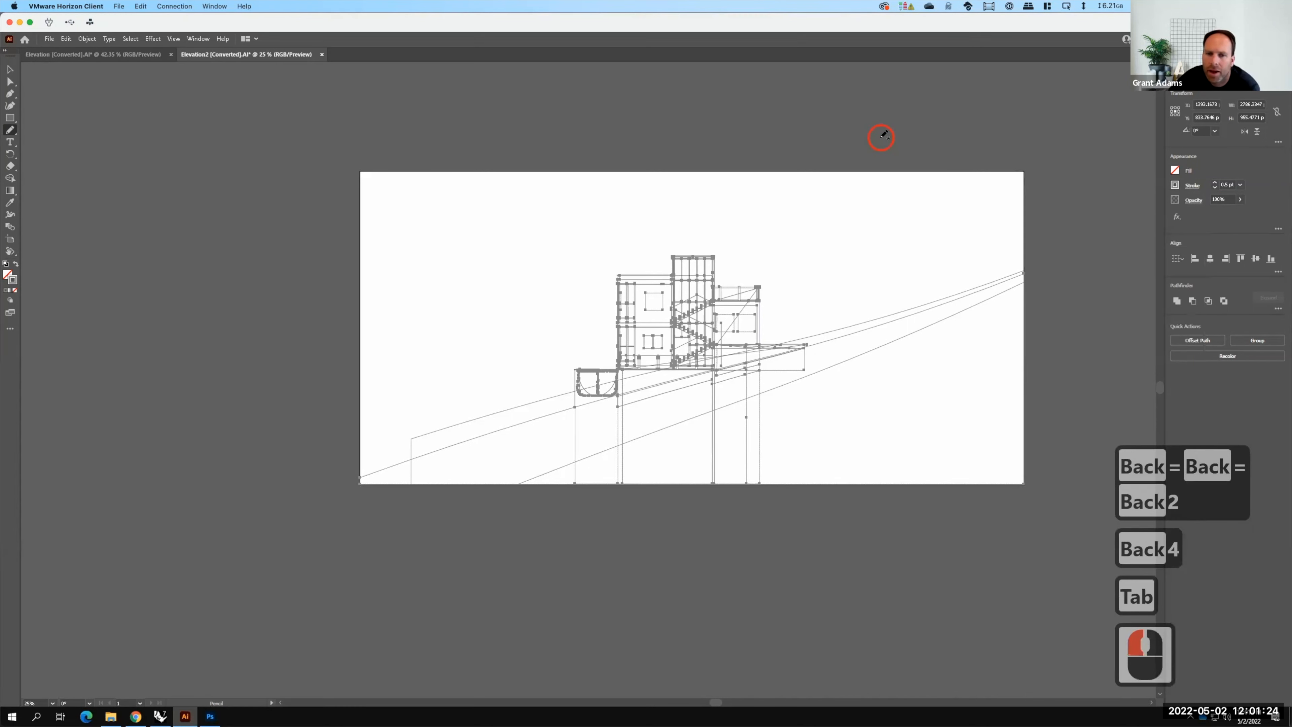
left_click(15, 73)
left_click(707, 158)
left_click(692, 199)
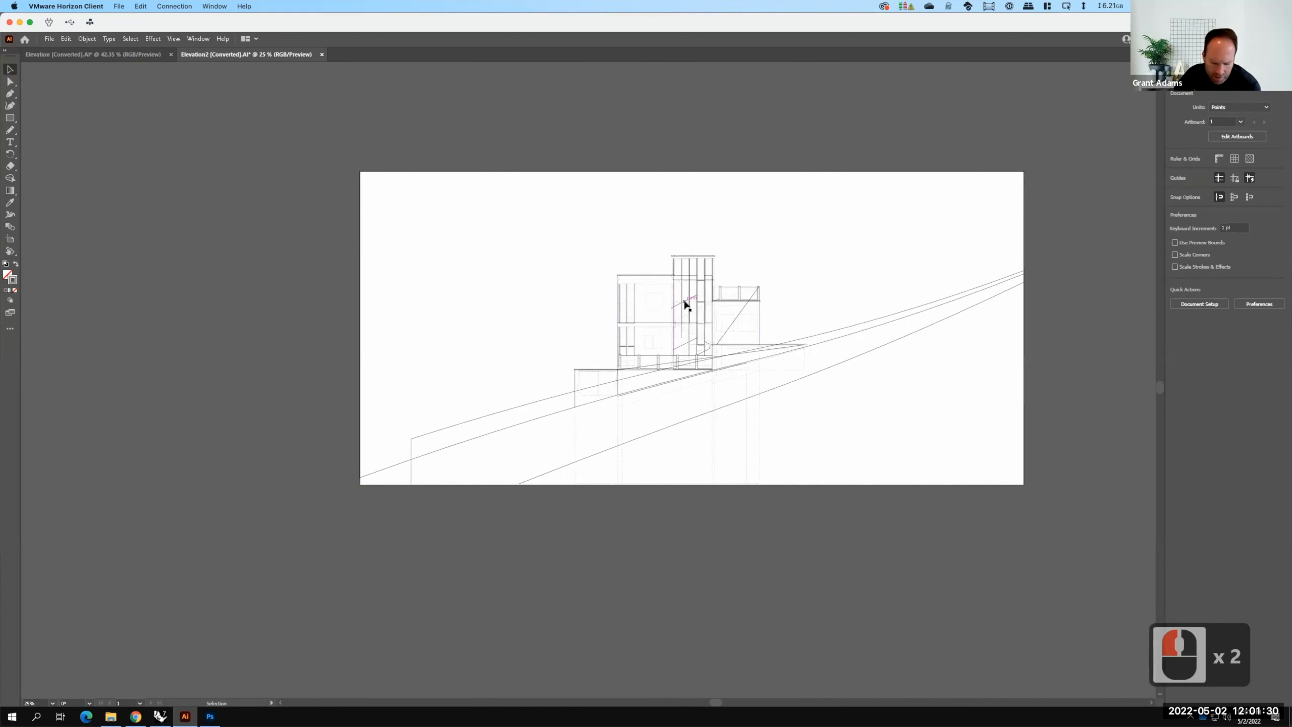
Select all artwork on the Visible sublayer holding the purple building edges, recolor its stroke black (000000), and deselect it
key("ctrl+equal")
key("ctrl+equal")
key("ctrl+equal")
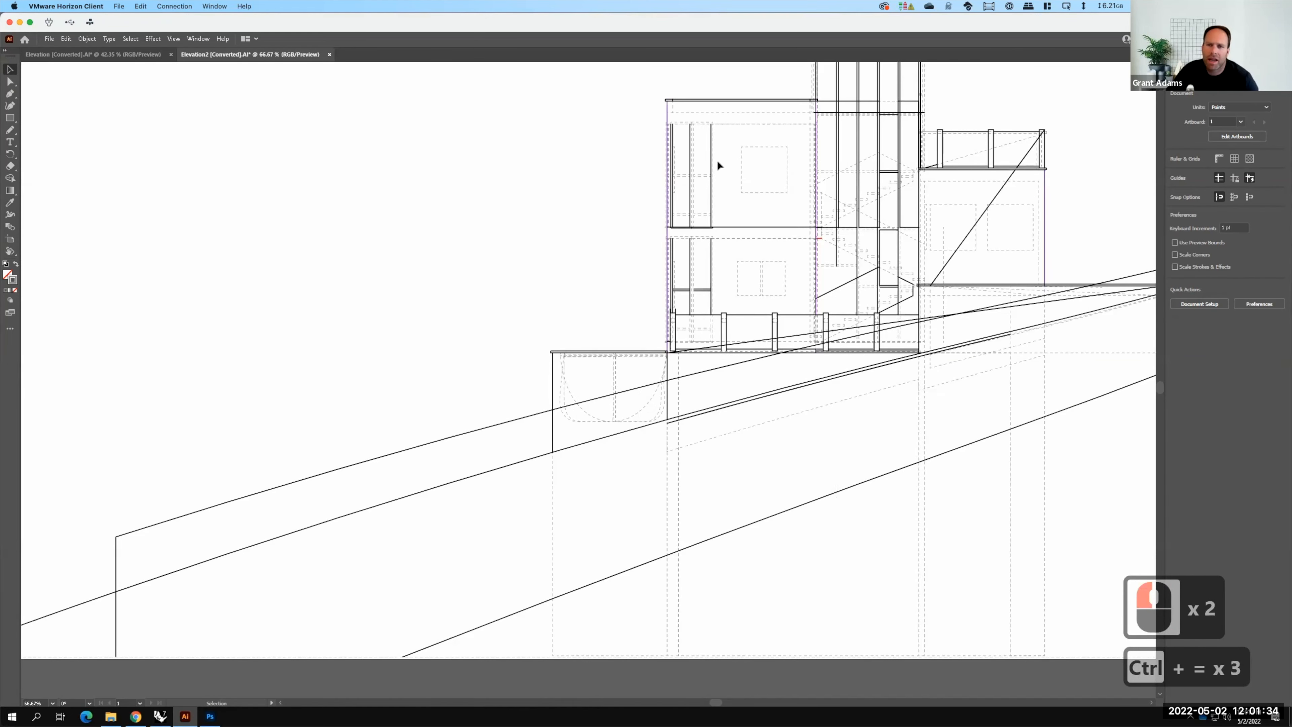
key("F15")
left_click(668, 114)
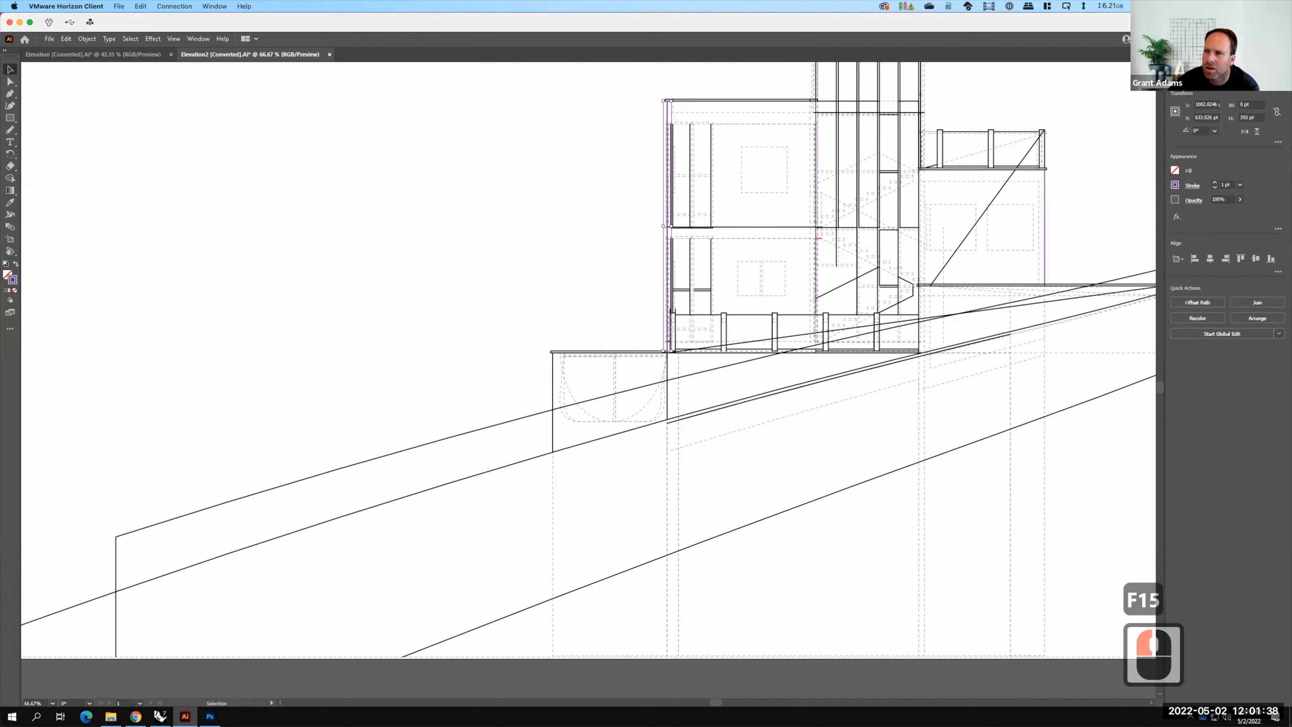
left_click(1228, 89)
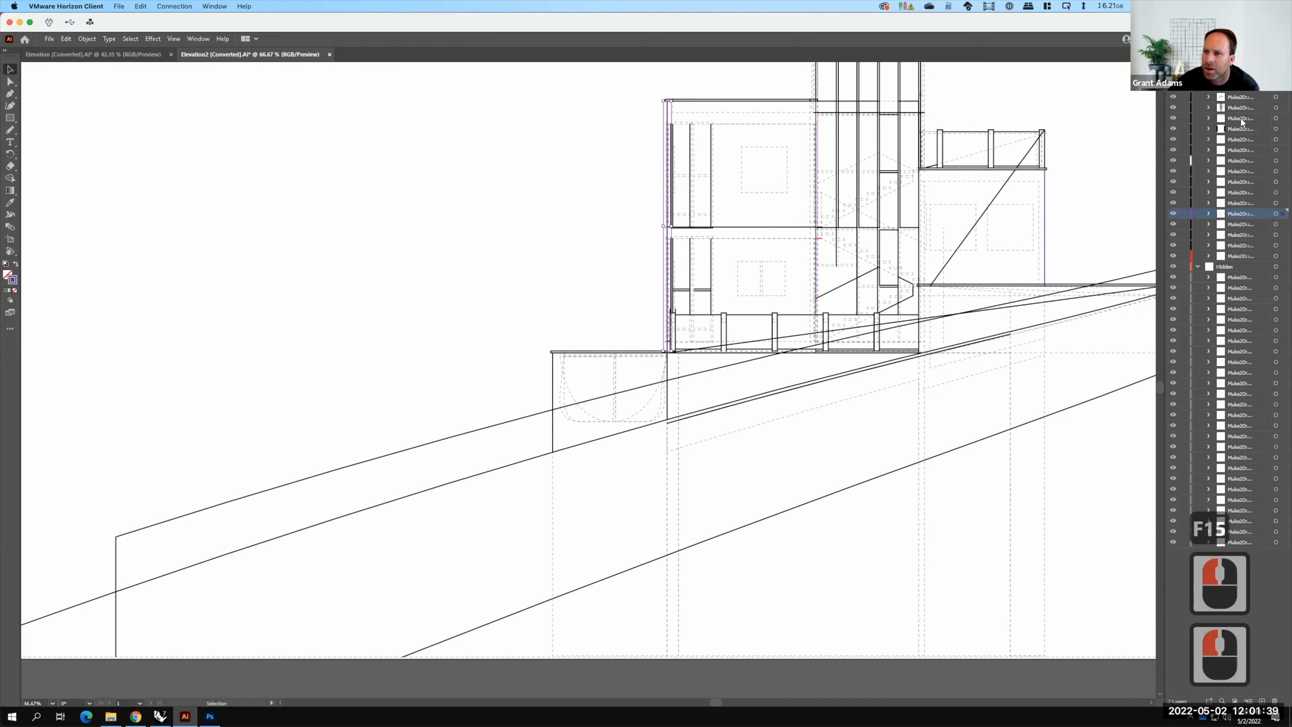
left_click(1275, 214)
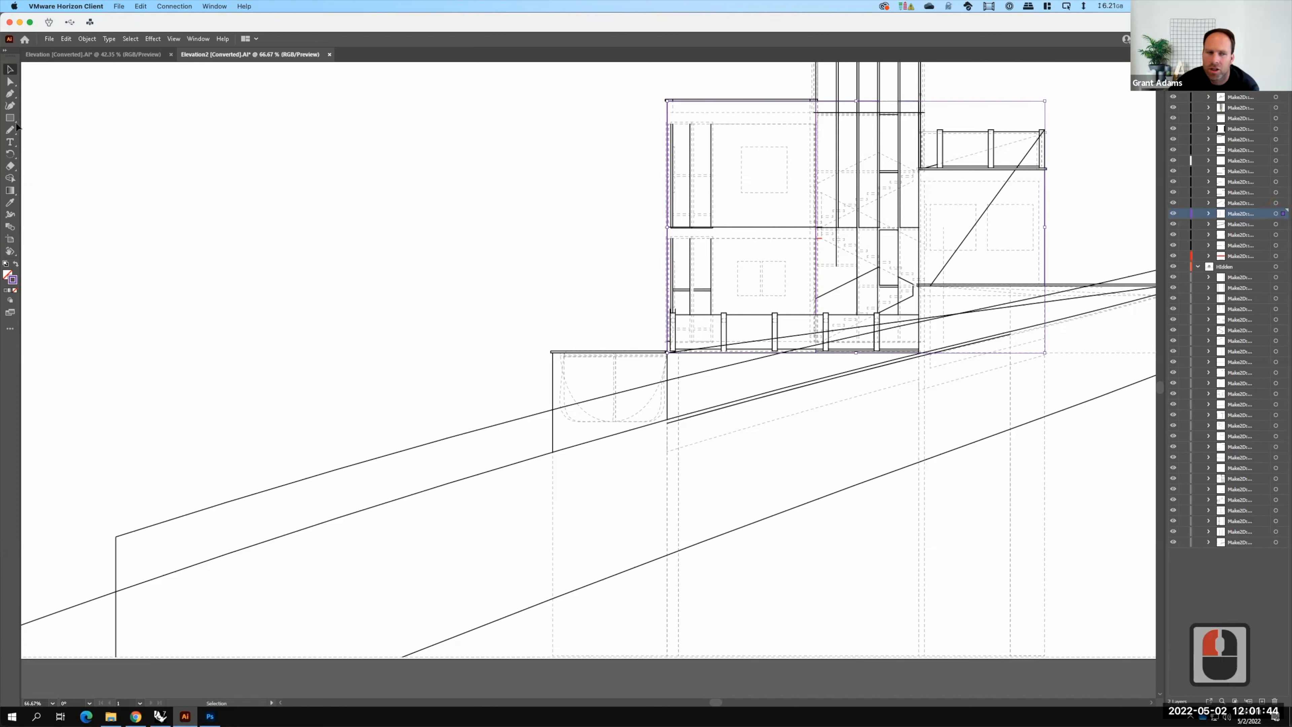
double_click(12, 279)
left_click_drag(520, 424, 506, 436)
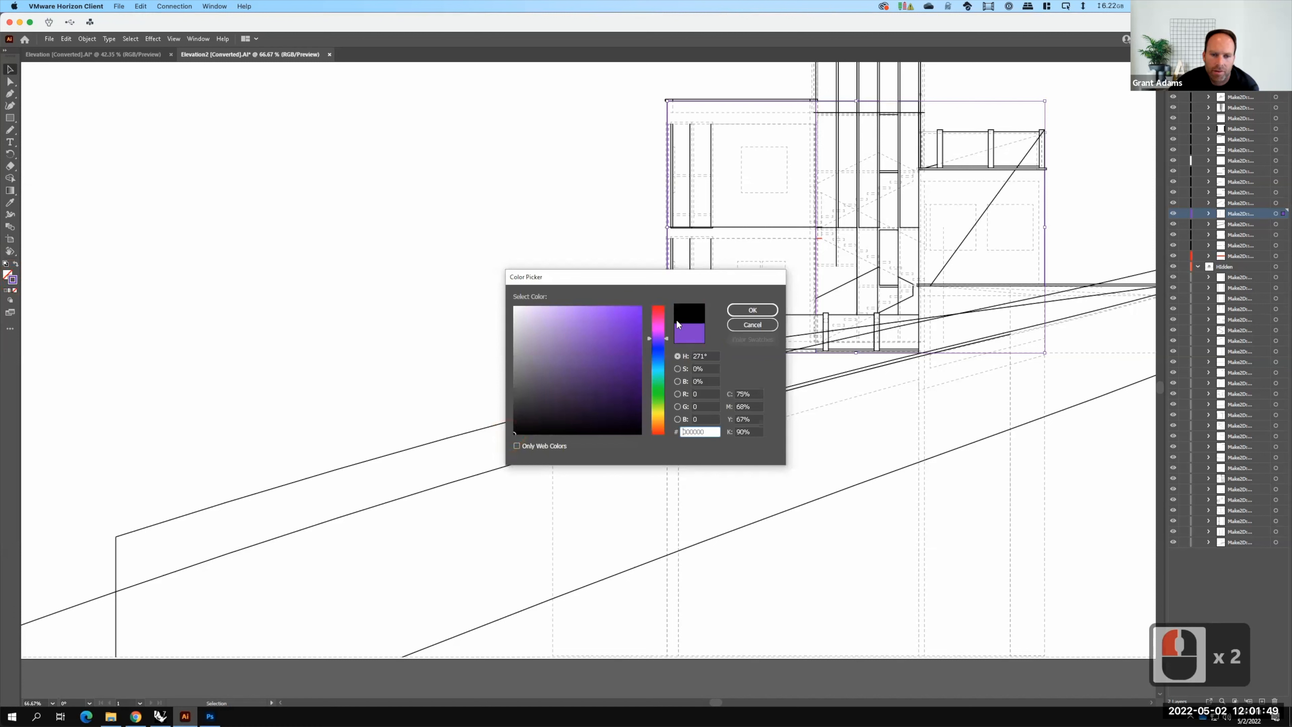
left_click(753, 309)
left_click(569, 231)
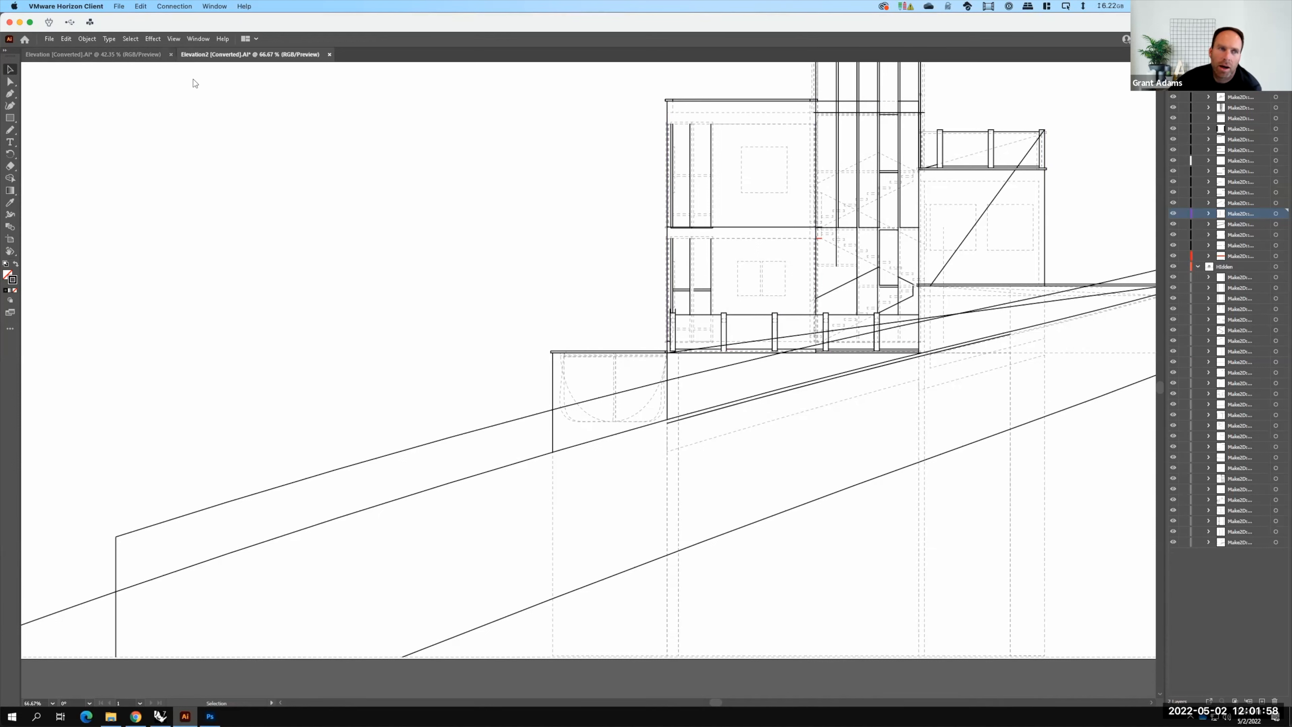
Switch to the Elevation document to review its linework over the shaded background, and return to Elevation2
left_click(104, 55)
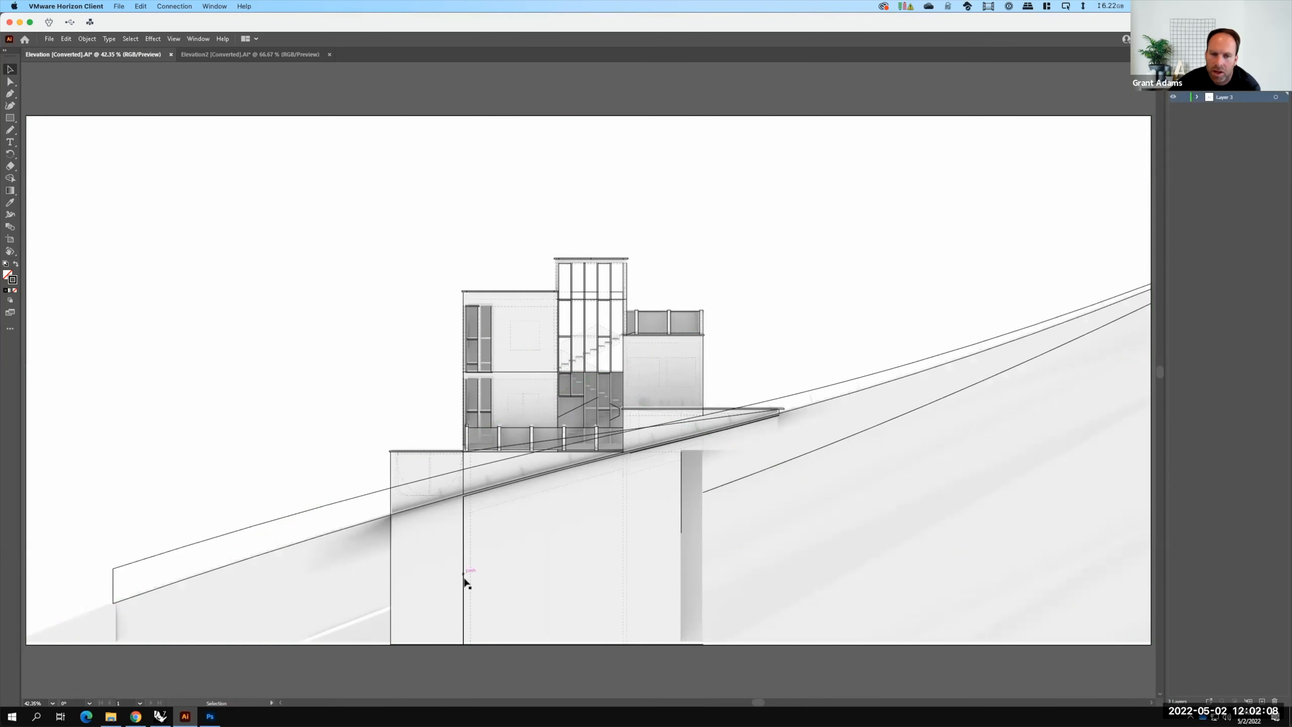
left_click(285, 54)
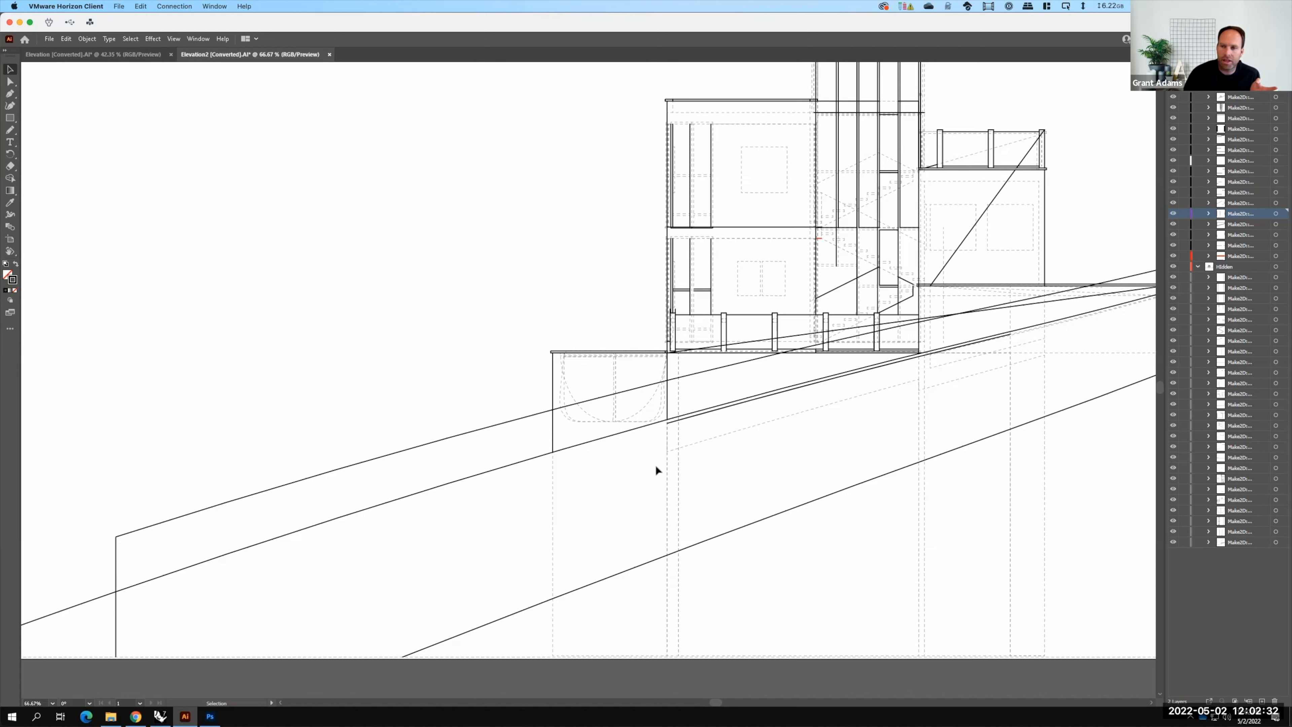
key("F15")
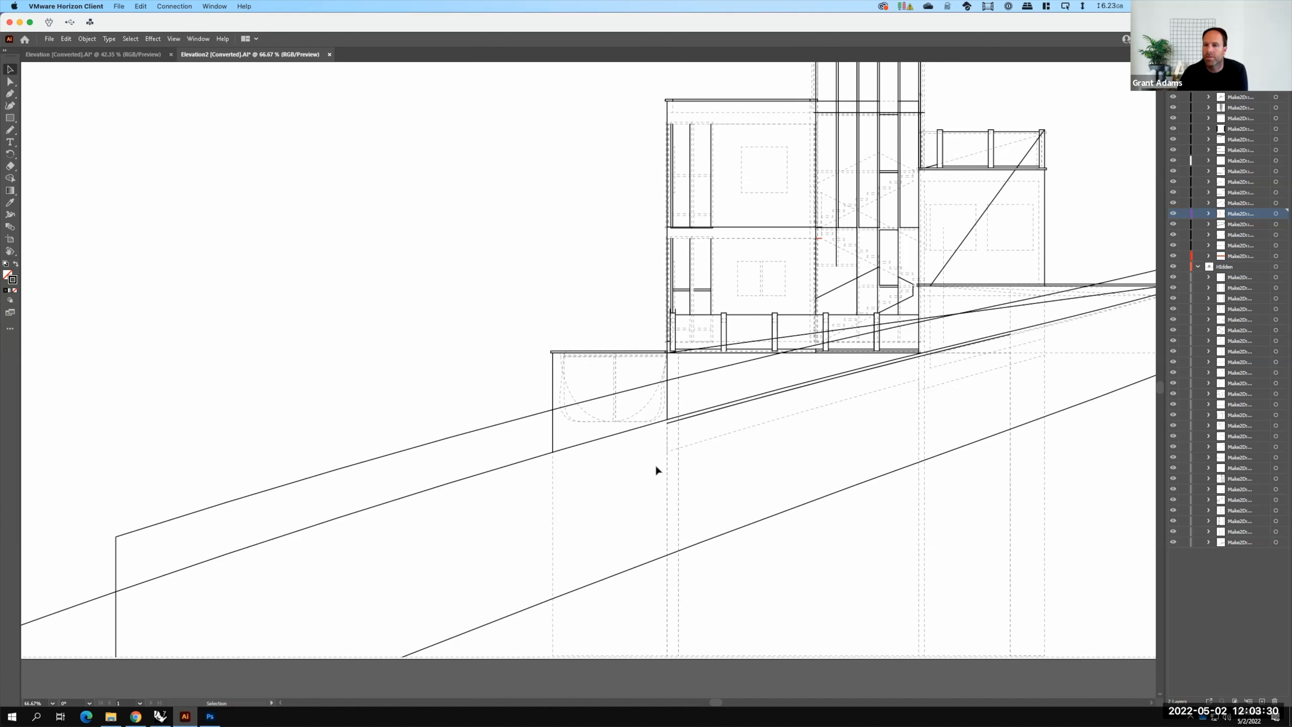
key("F15")
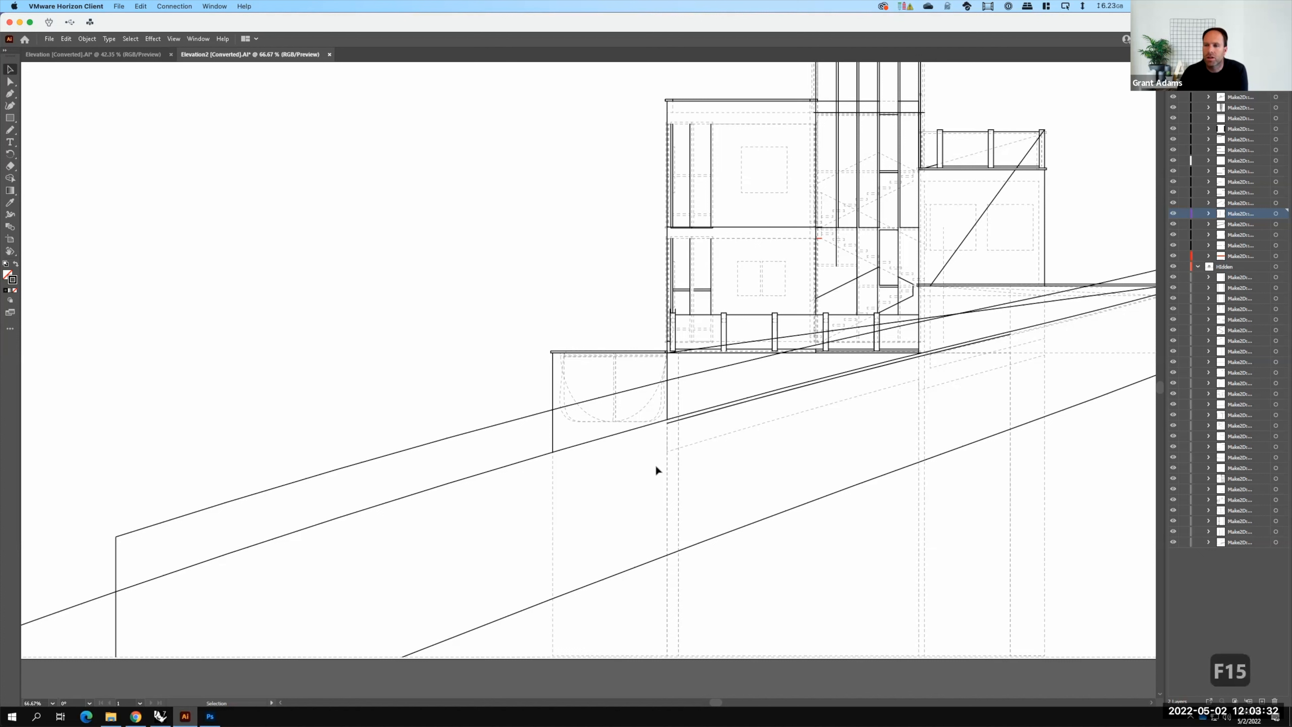